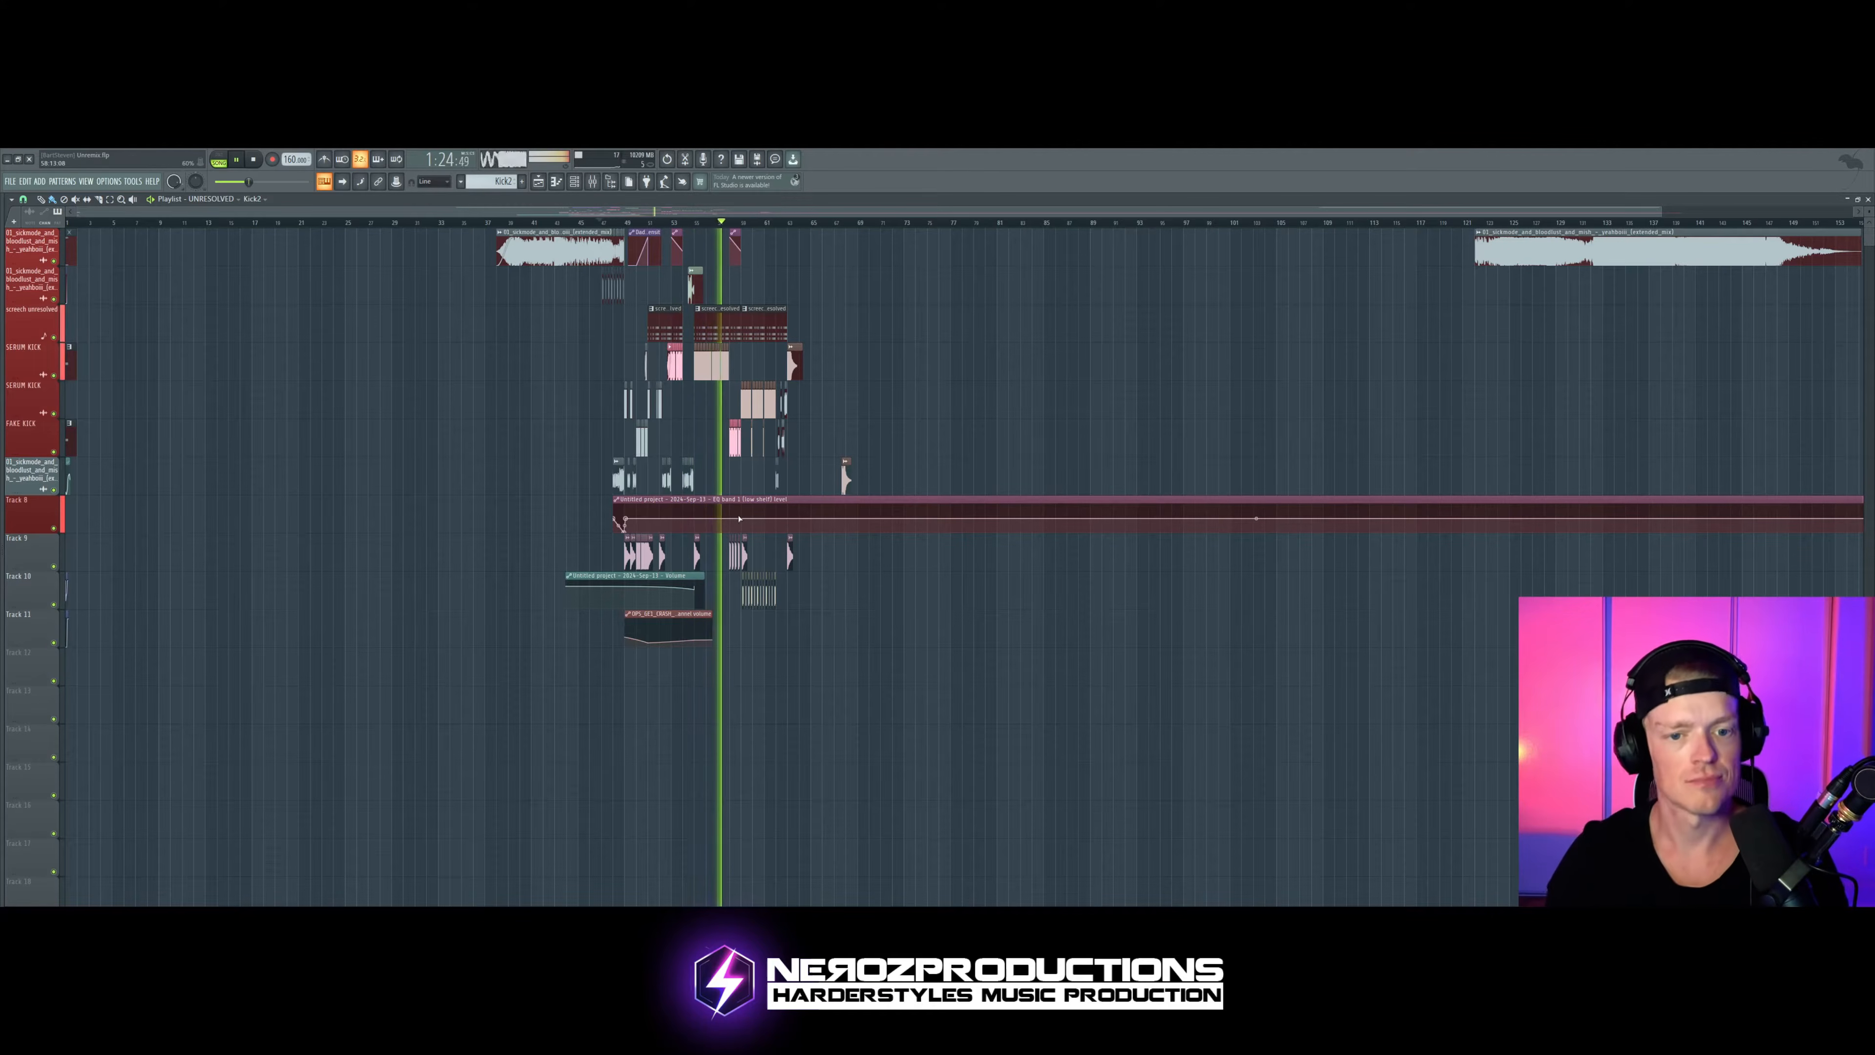
Step: Listen to the drop section of the playlist arrangement, then stop playback
scroll(739, 438, up, 6)
drag(784, 517, 948, 525)
scroll(948, 524, down, 3)
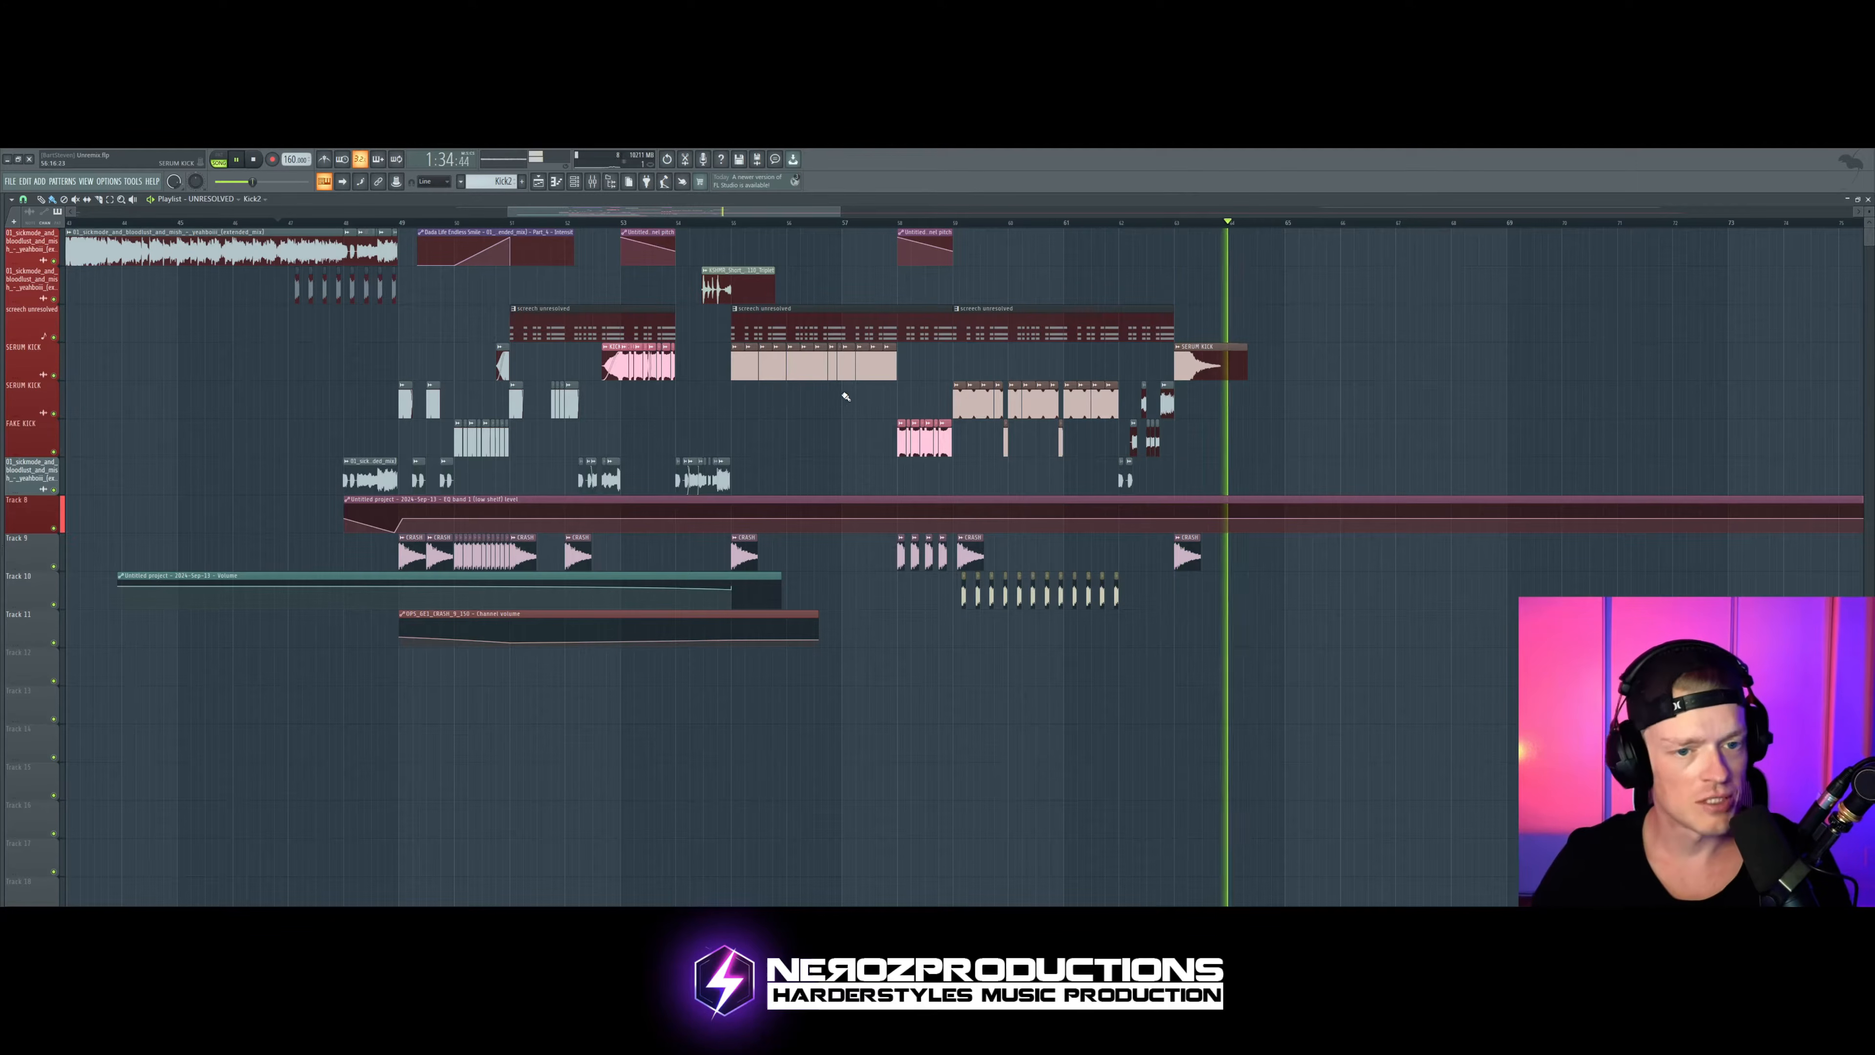
key(space)
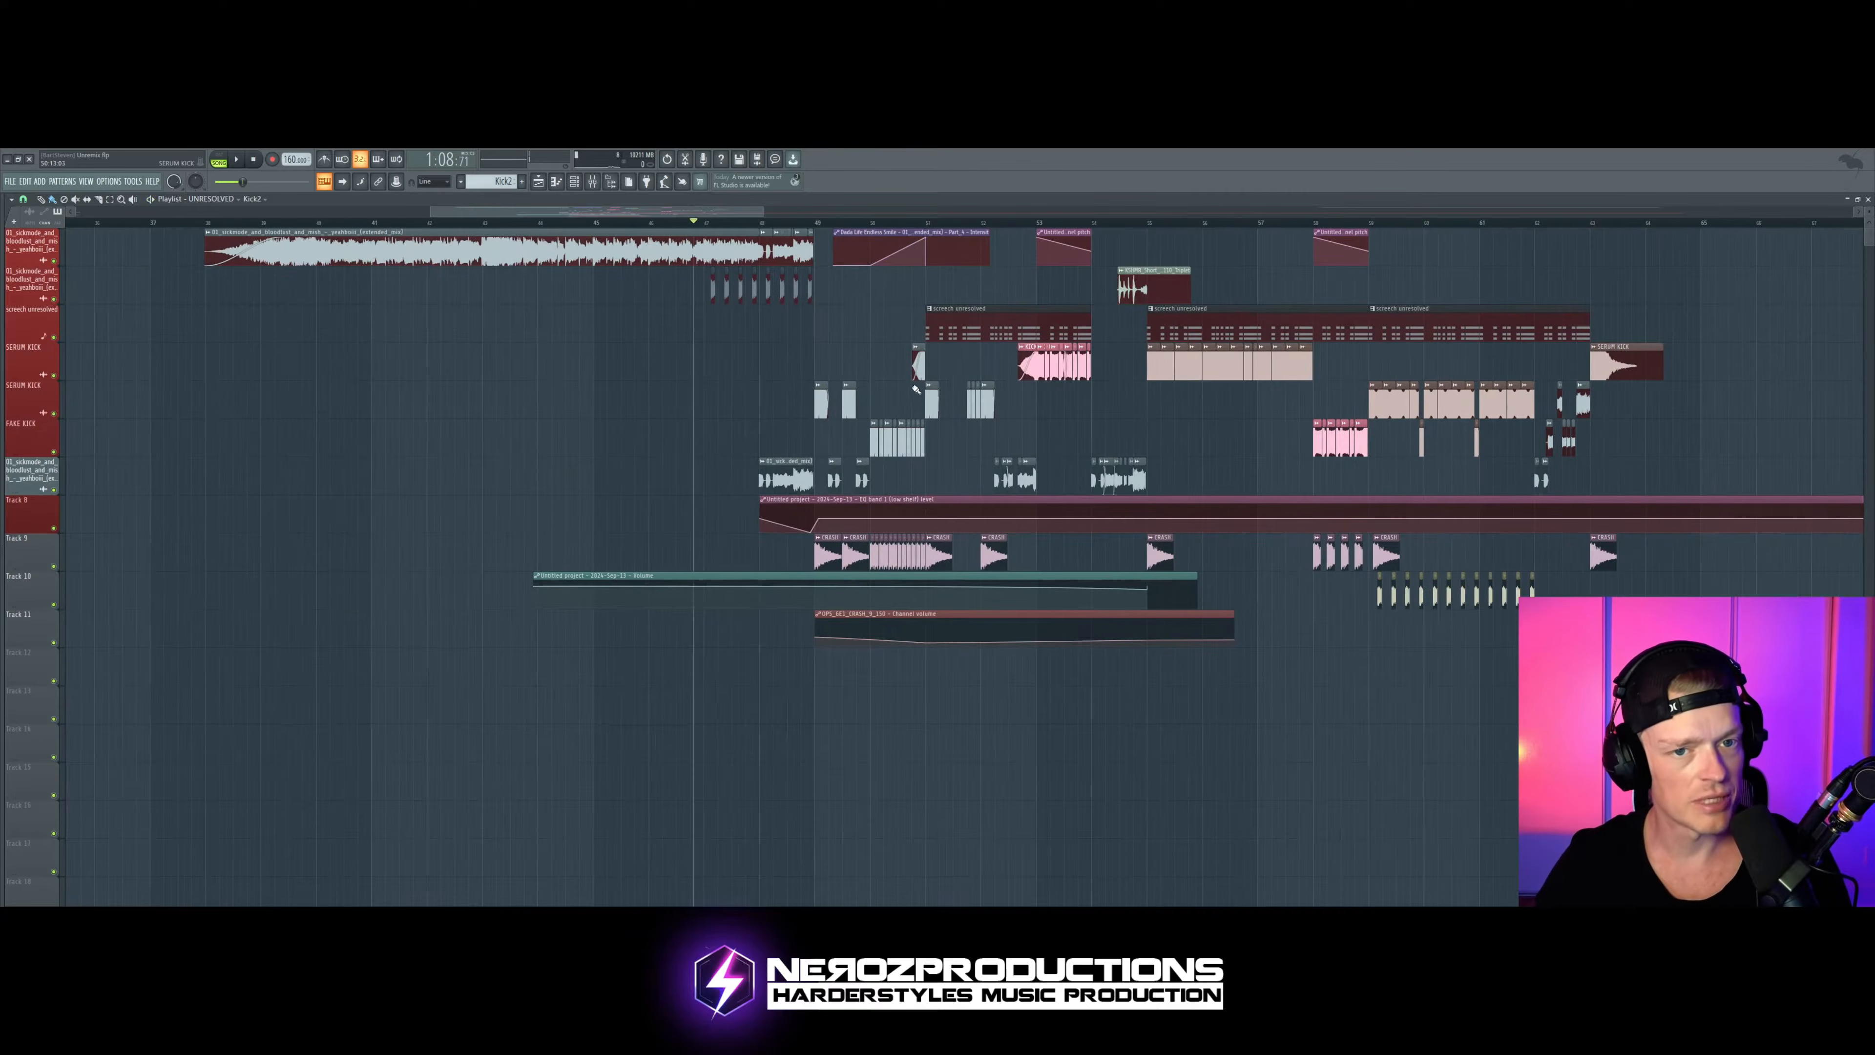
Step: Delete the clip on the first playlist track at the song start, then set the first beat as the time selection and audition it
scroll(783, 331, right, 2)
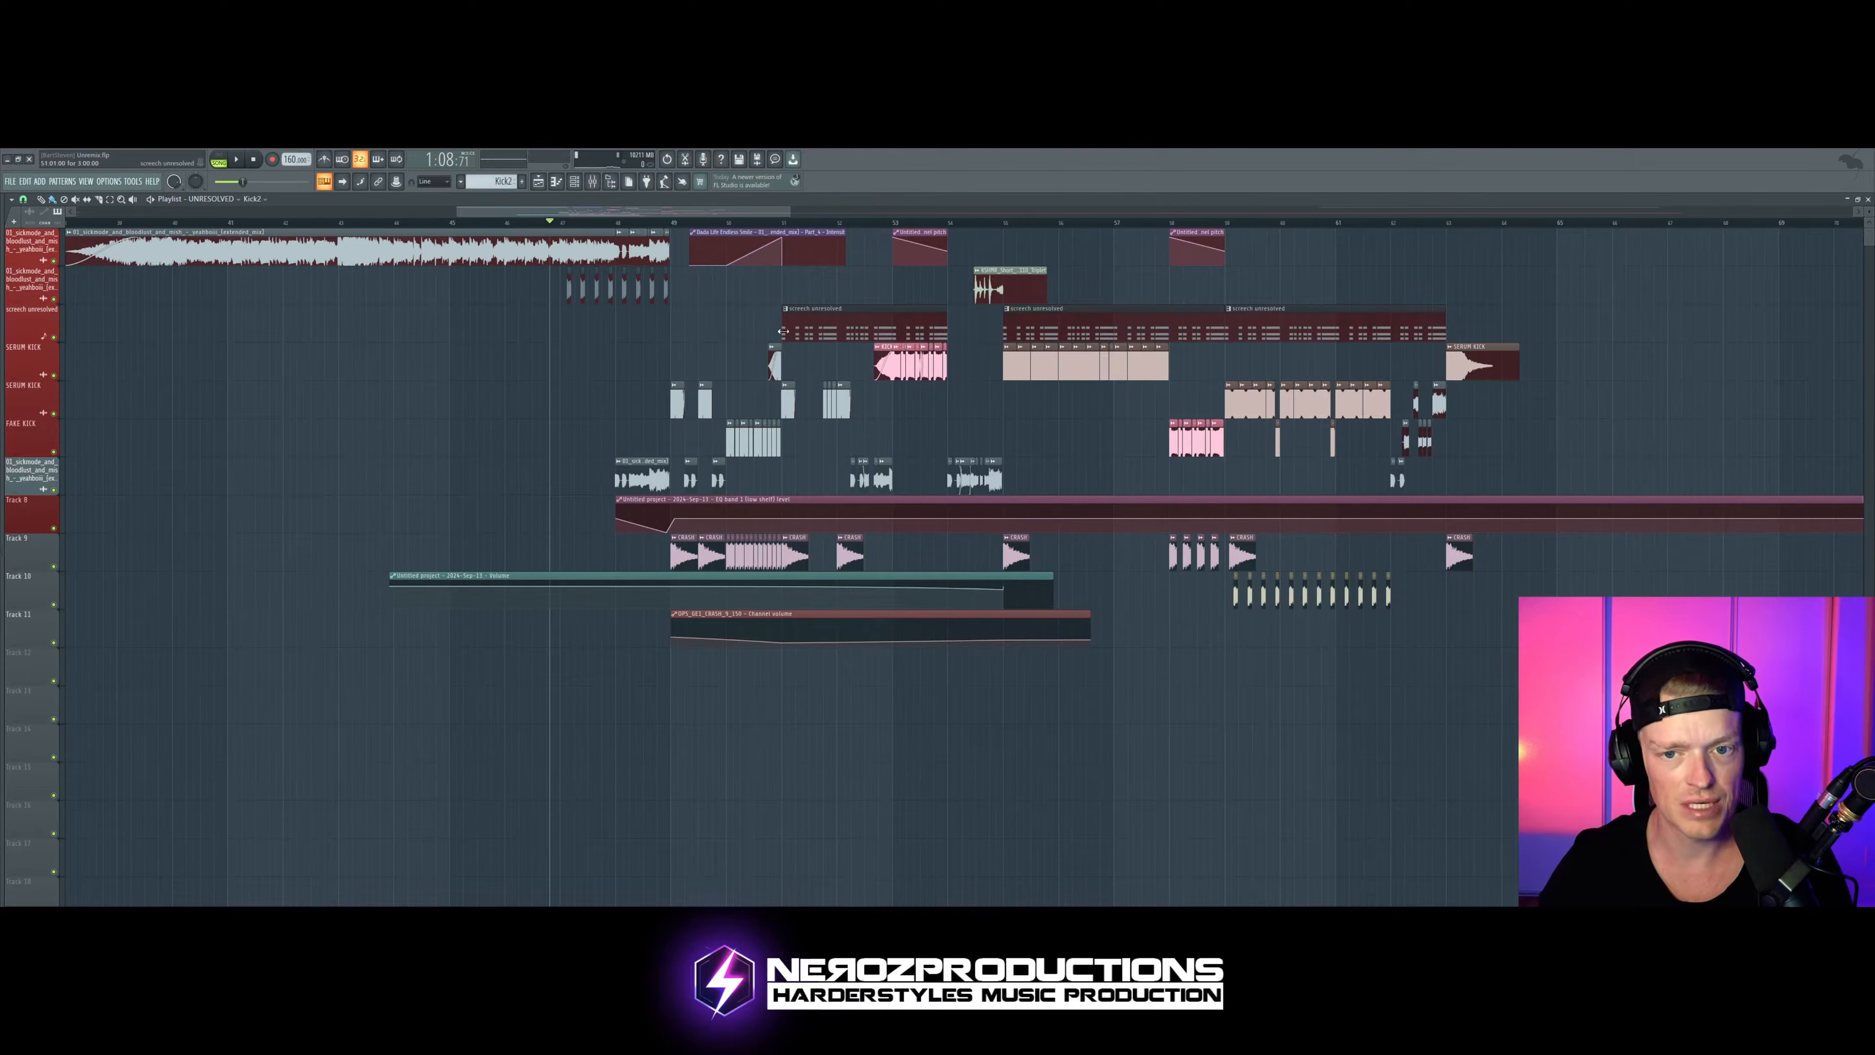
scroll(666, 325, right, 1)
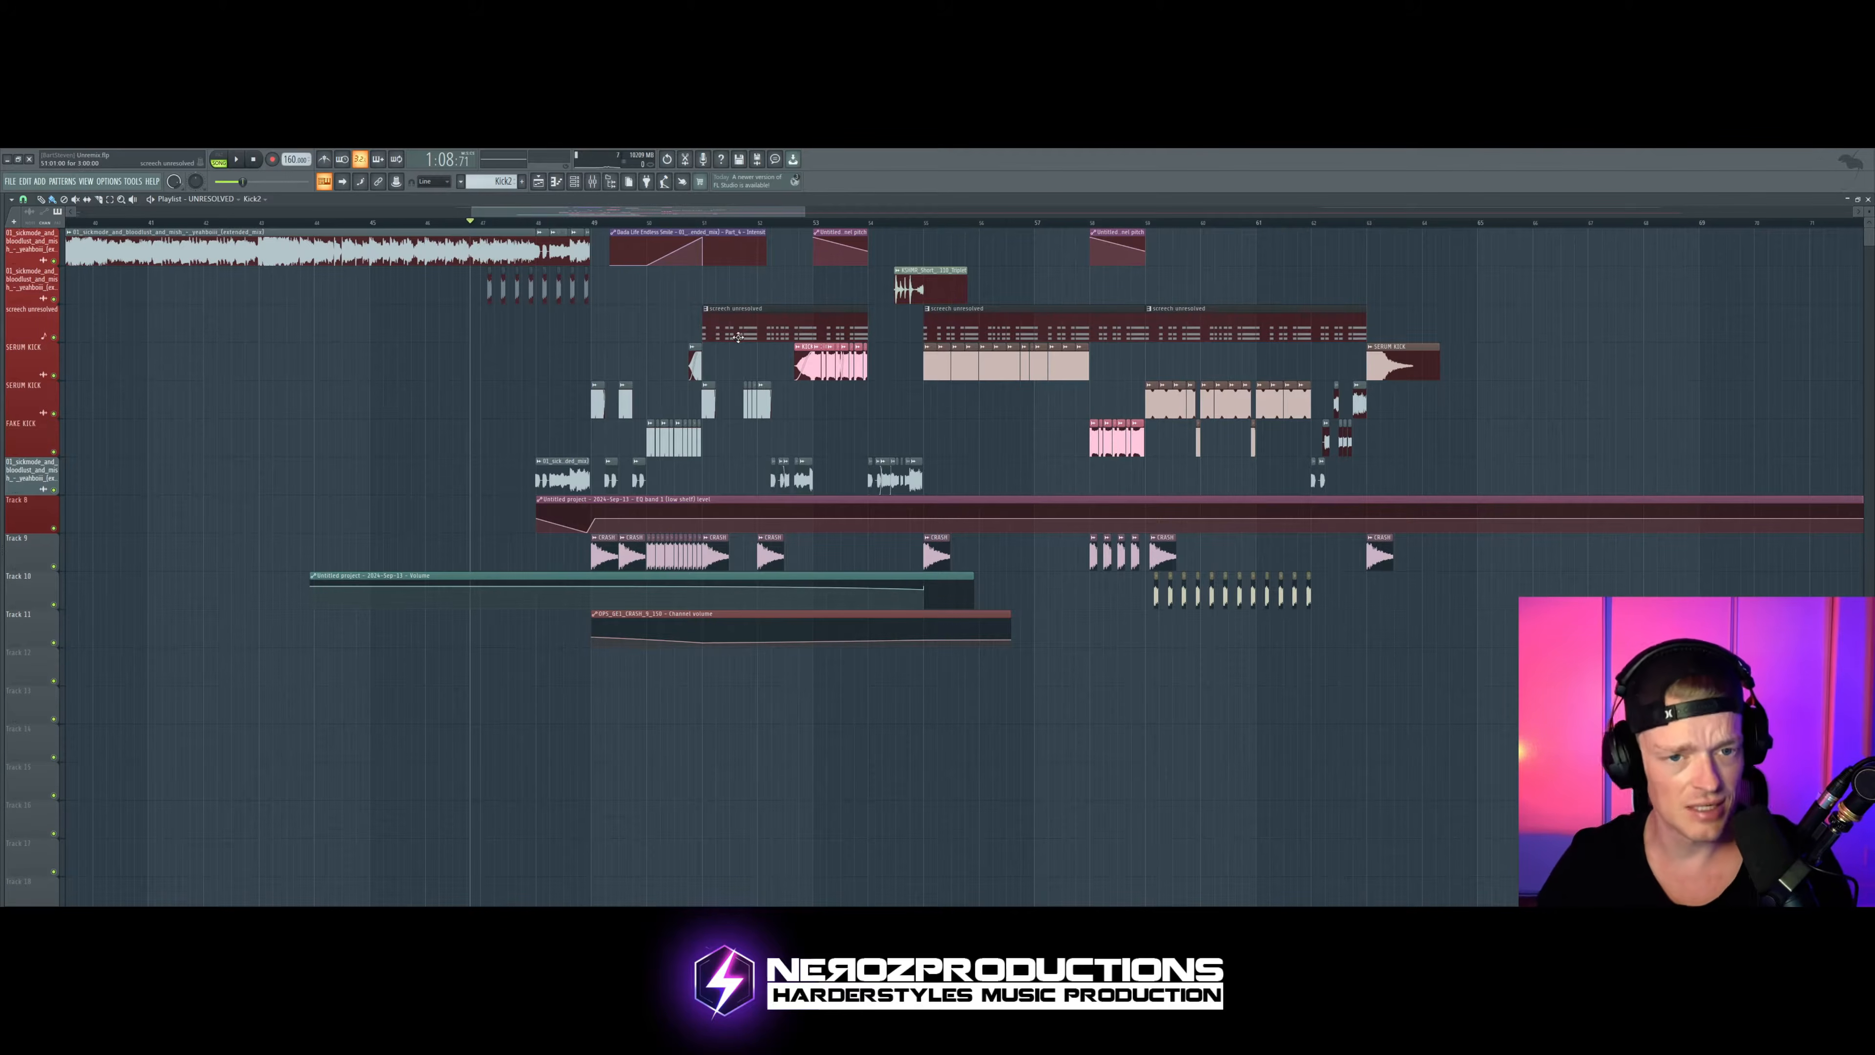
scroll(575, 365, left, 1)
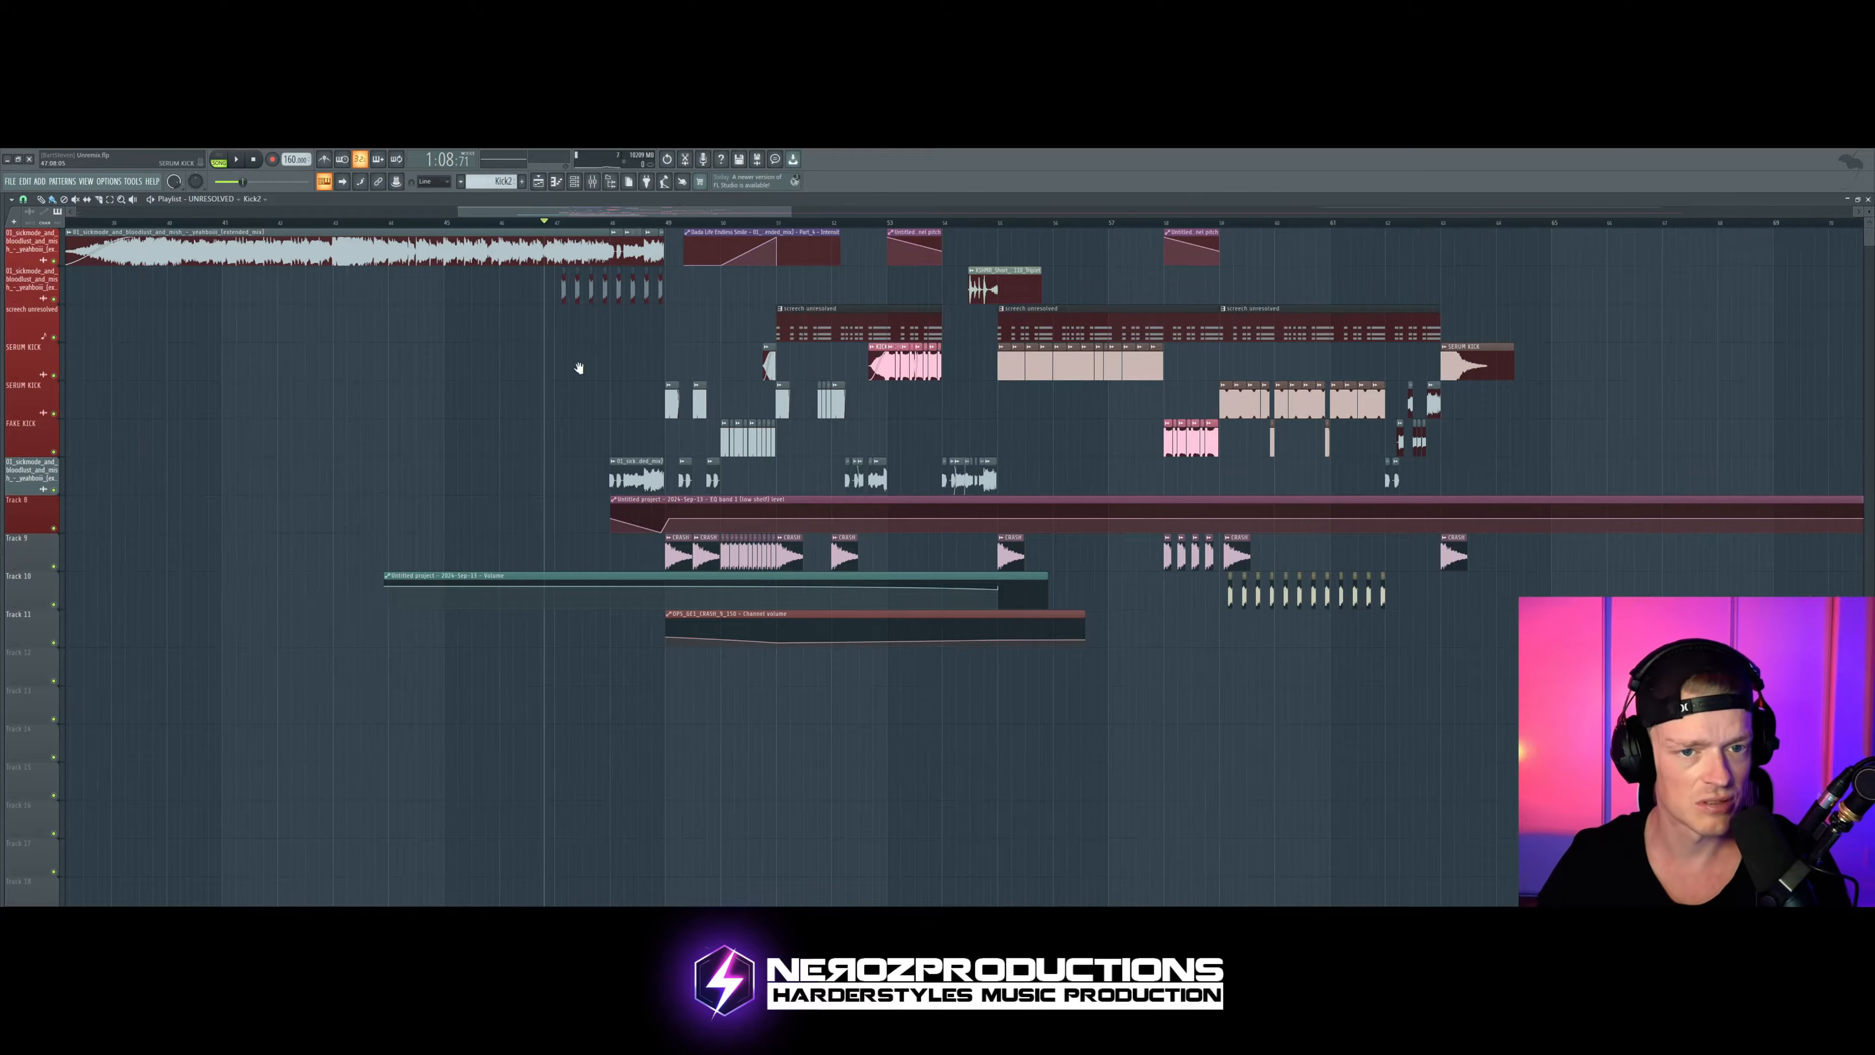
scroll(658, 369, left, 2)
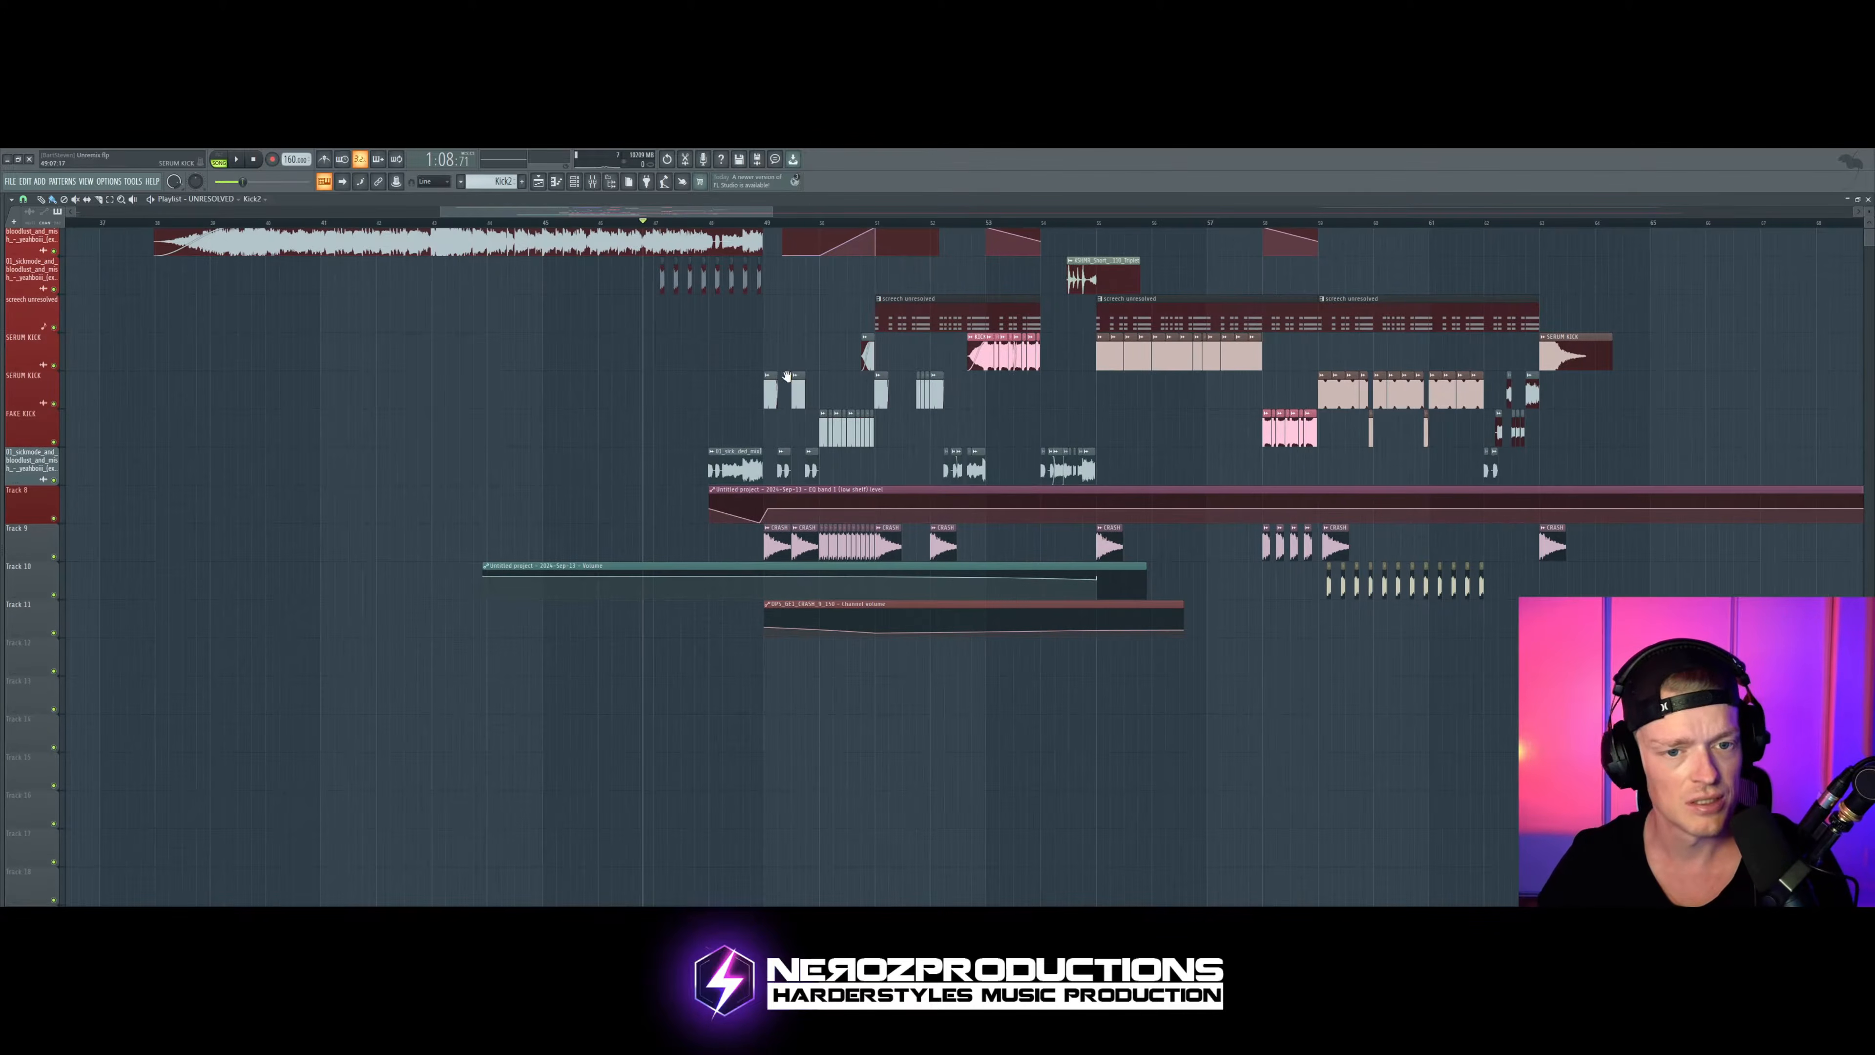
scroll(709, 342, left, 10)
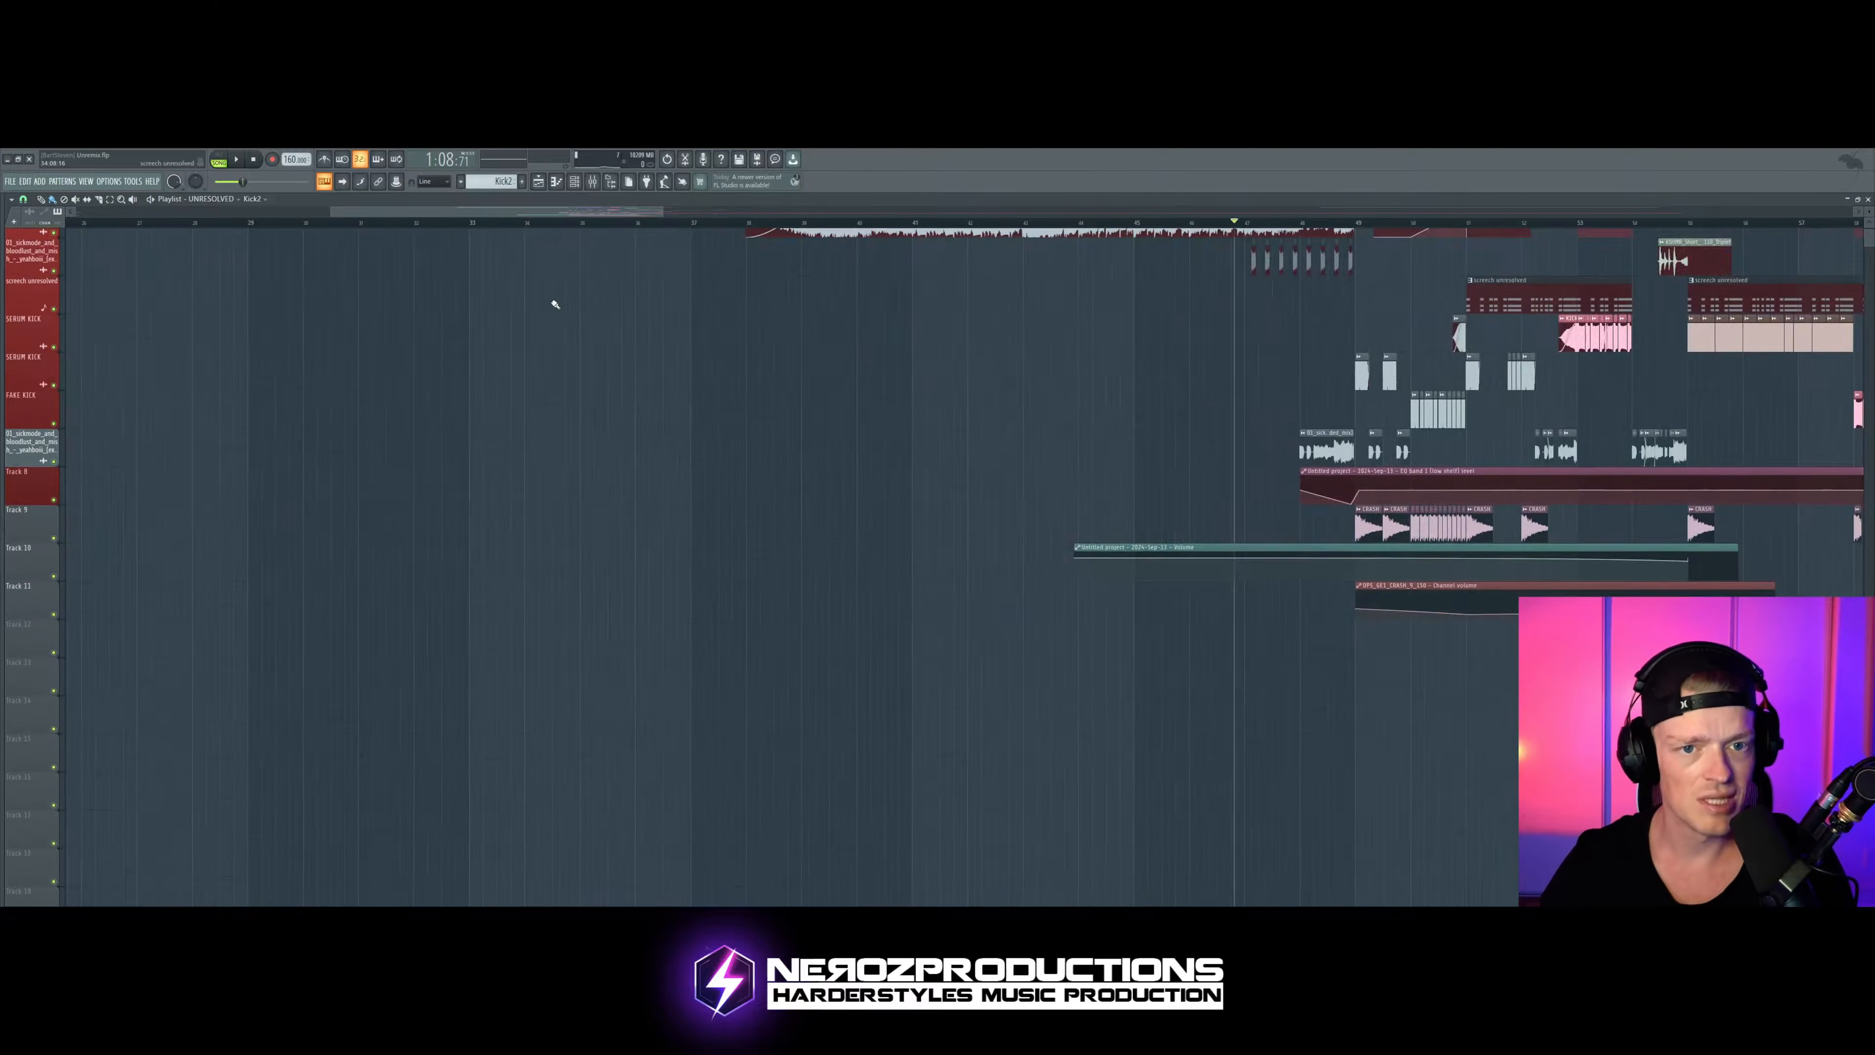
scroll(436, 264, left, 8)
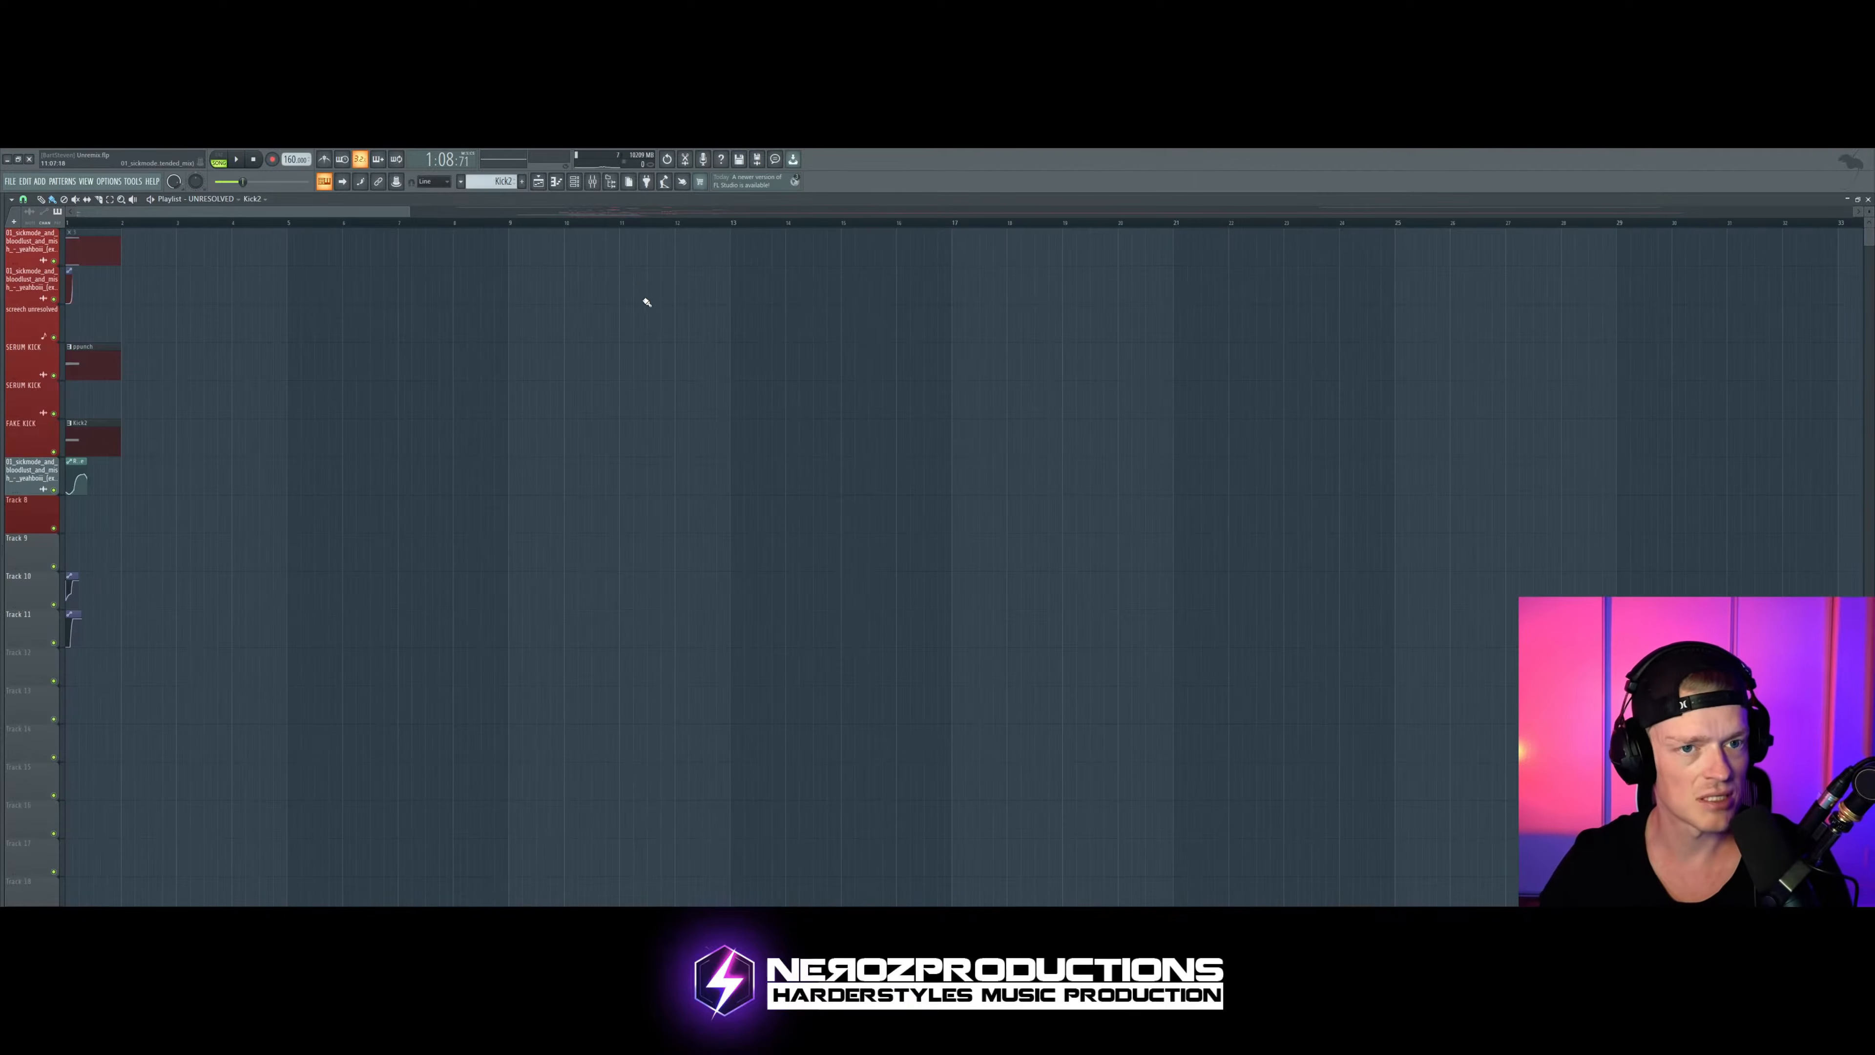
scroll(71, 306, up, 8)
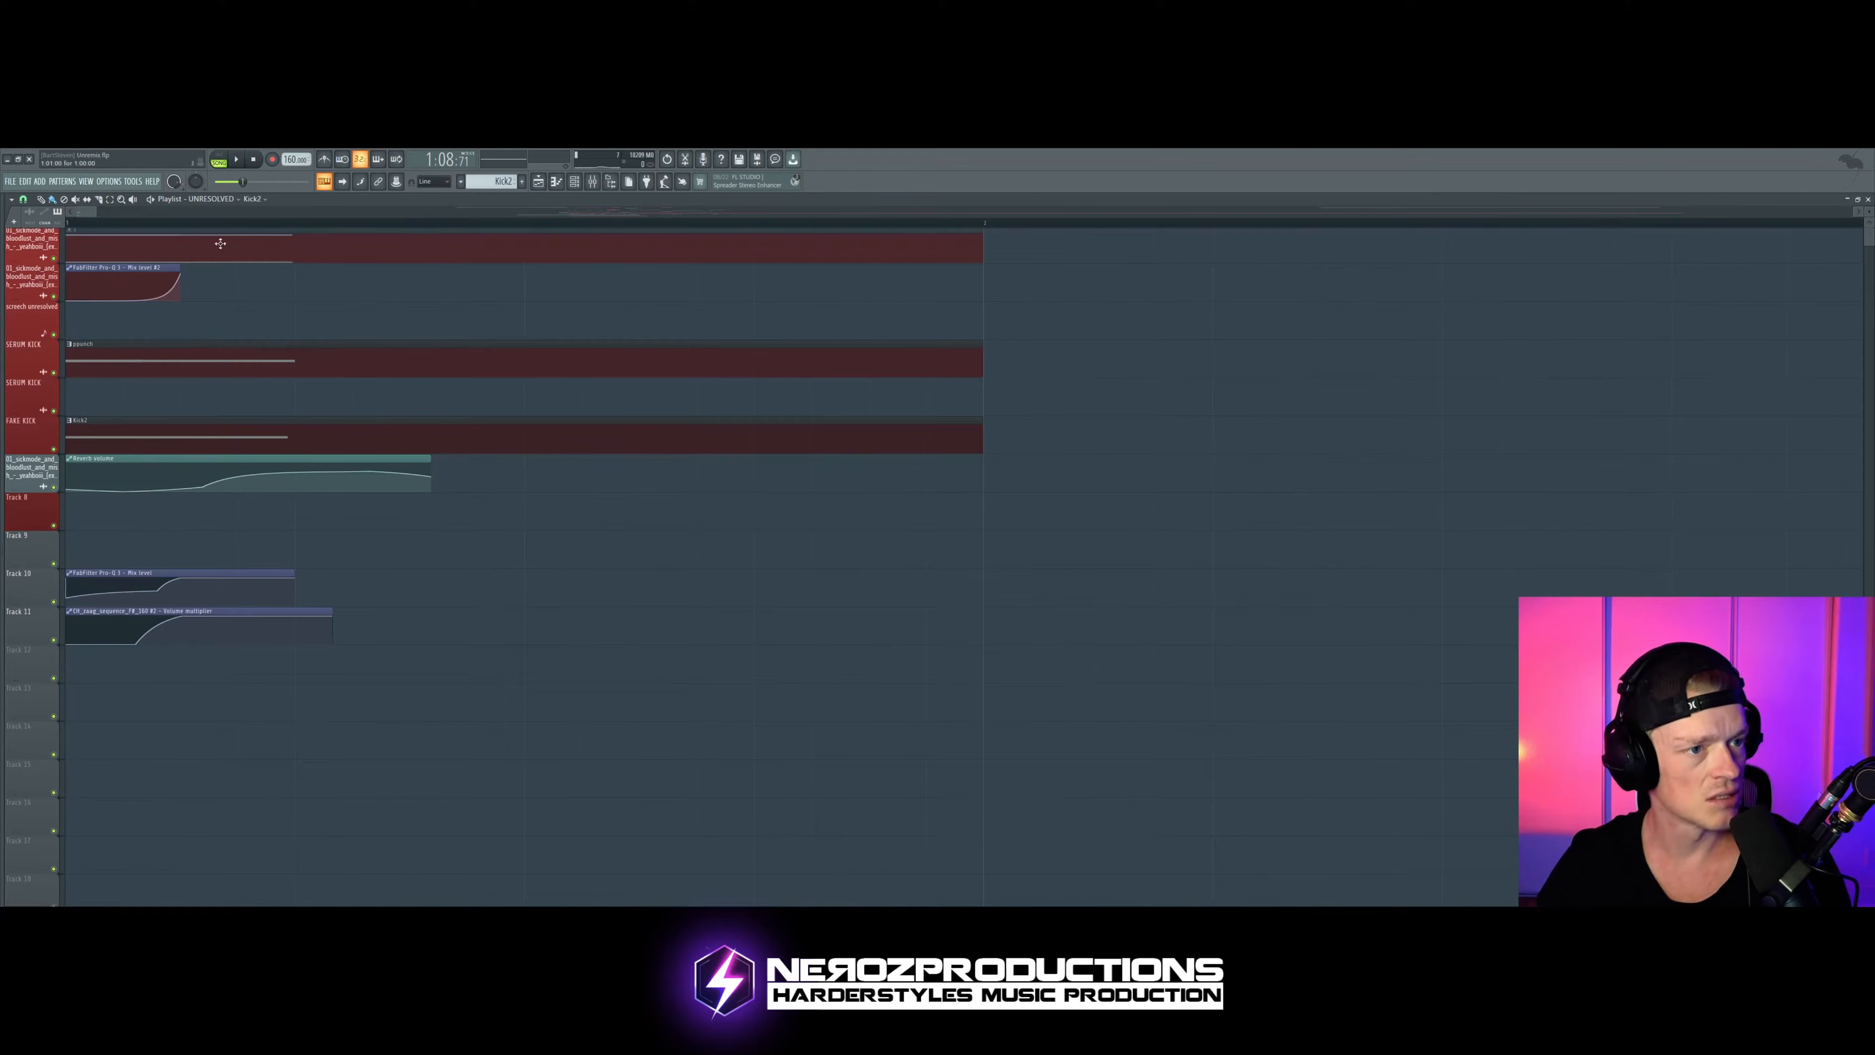
right_click(238, 255)
drag(313, 225, 66, 222)
key(space)
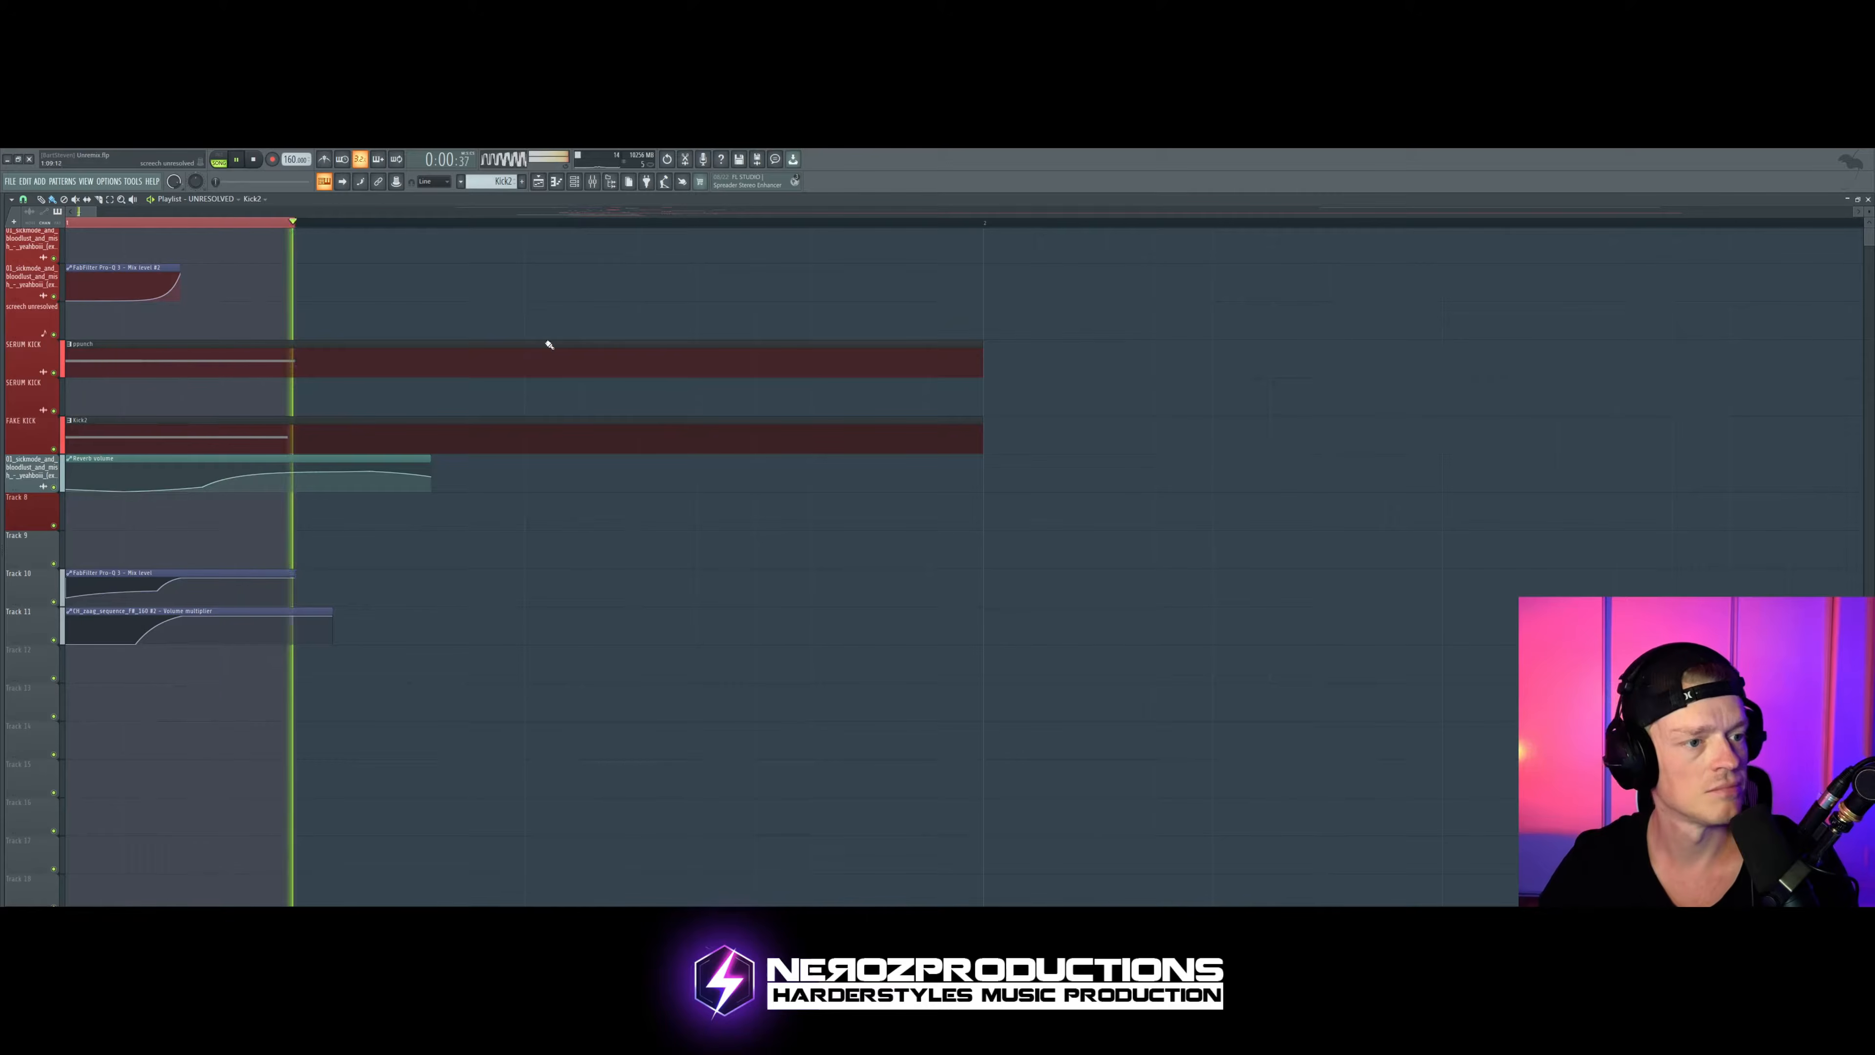
key(space)
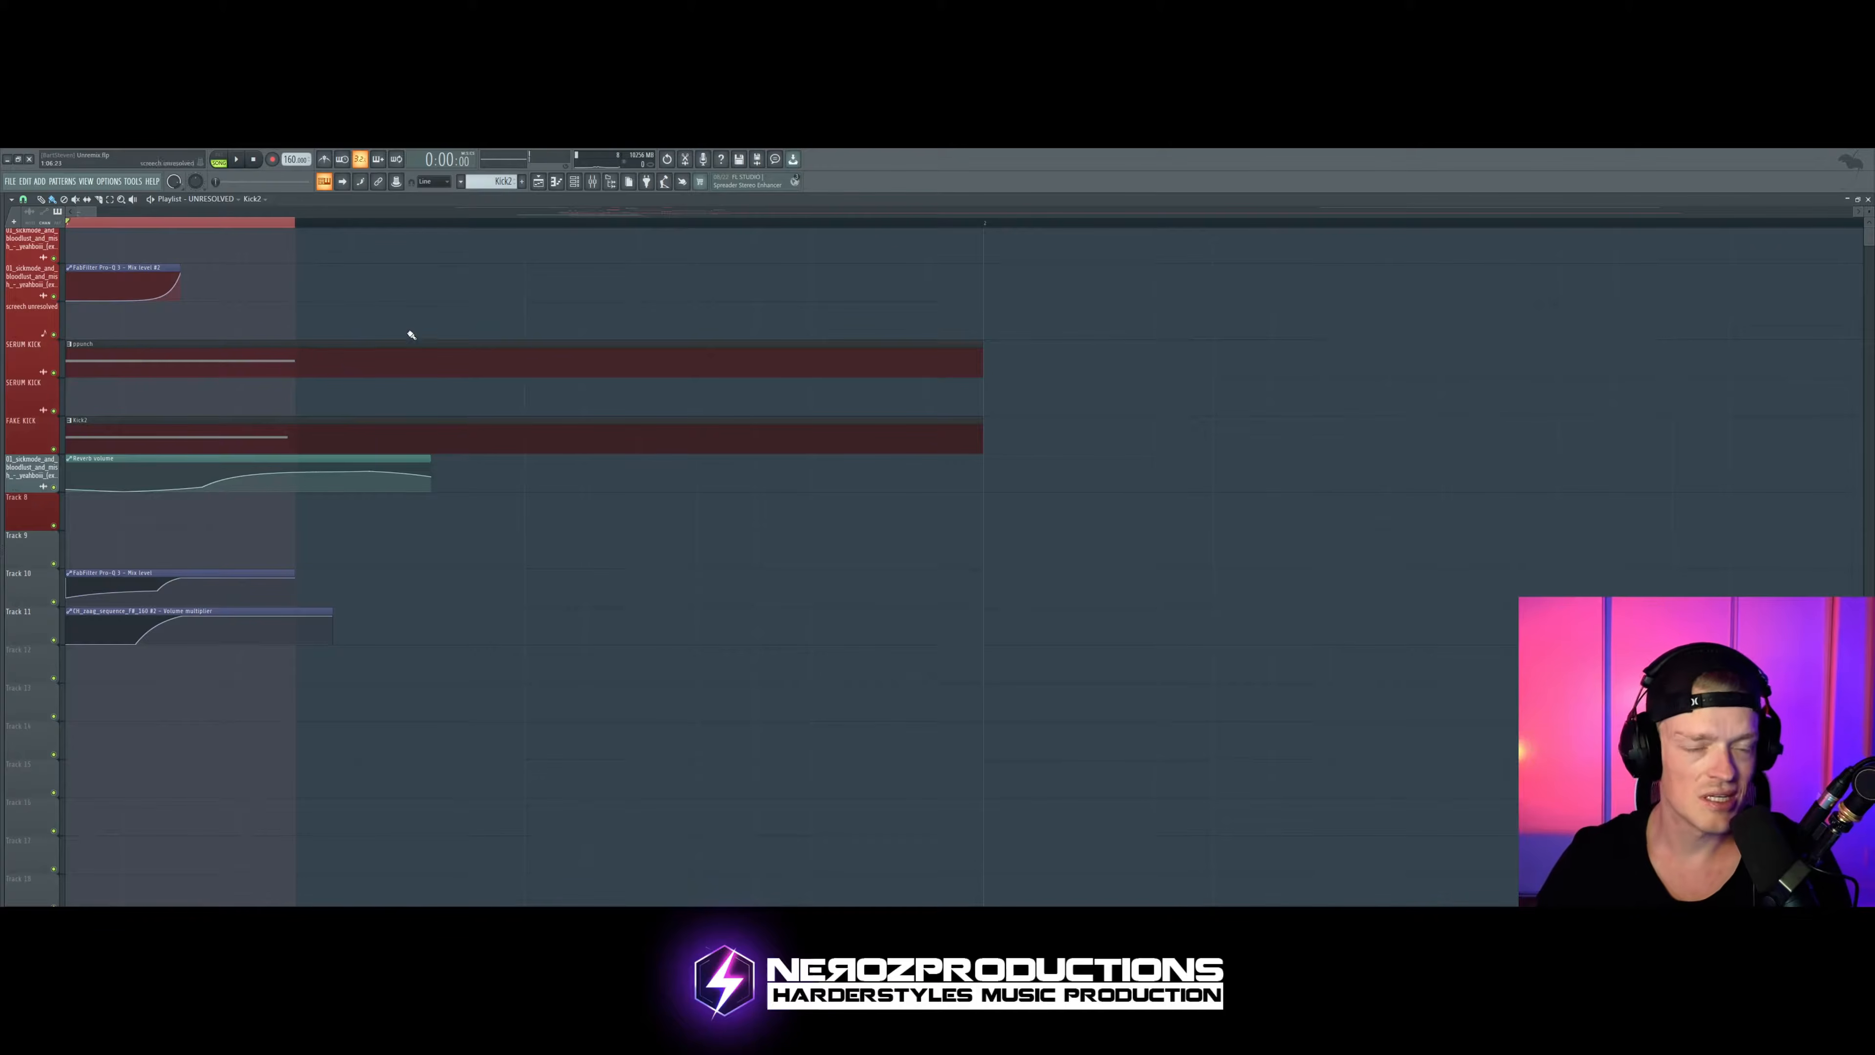
Step: Open the ppunch pattern's notes and bring up the Serum synth of its kick channel
double_click(225, 361)
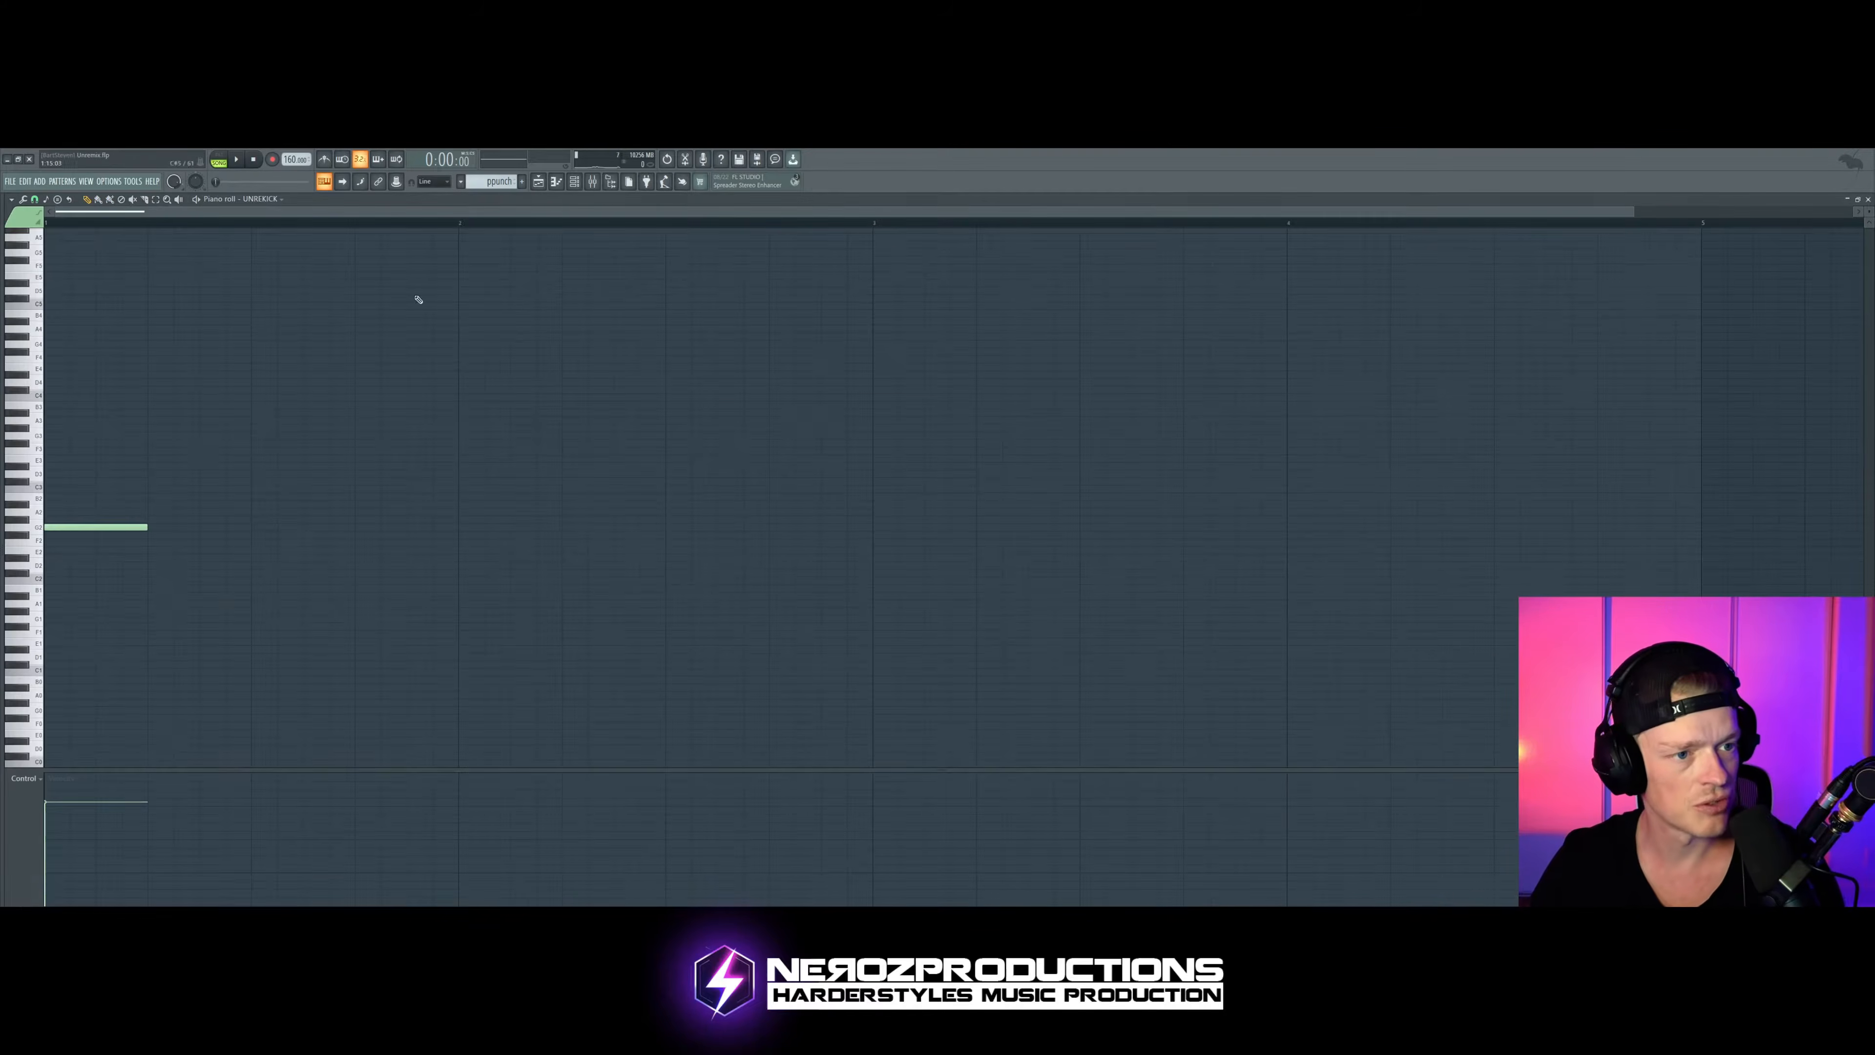
key(l)
click(574, 181)
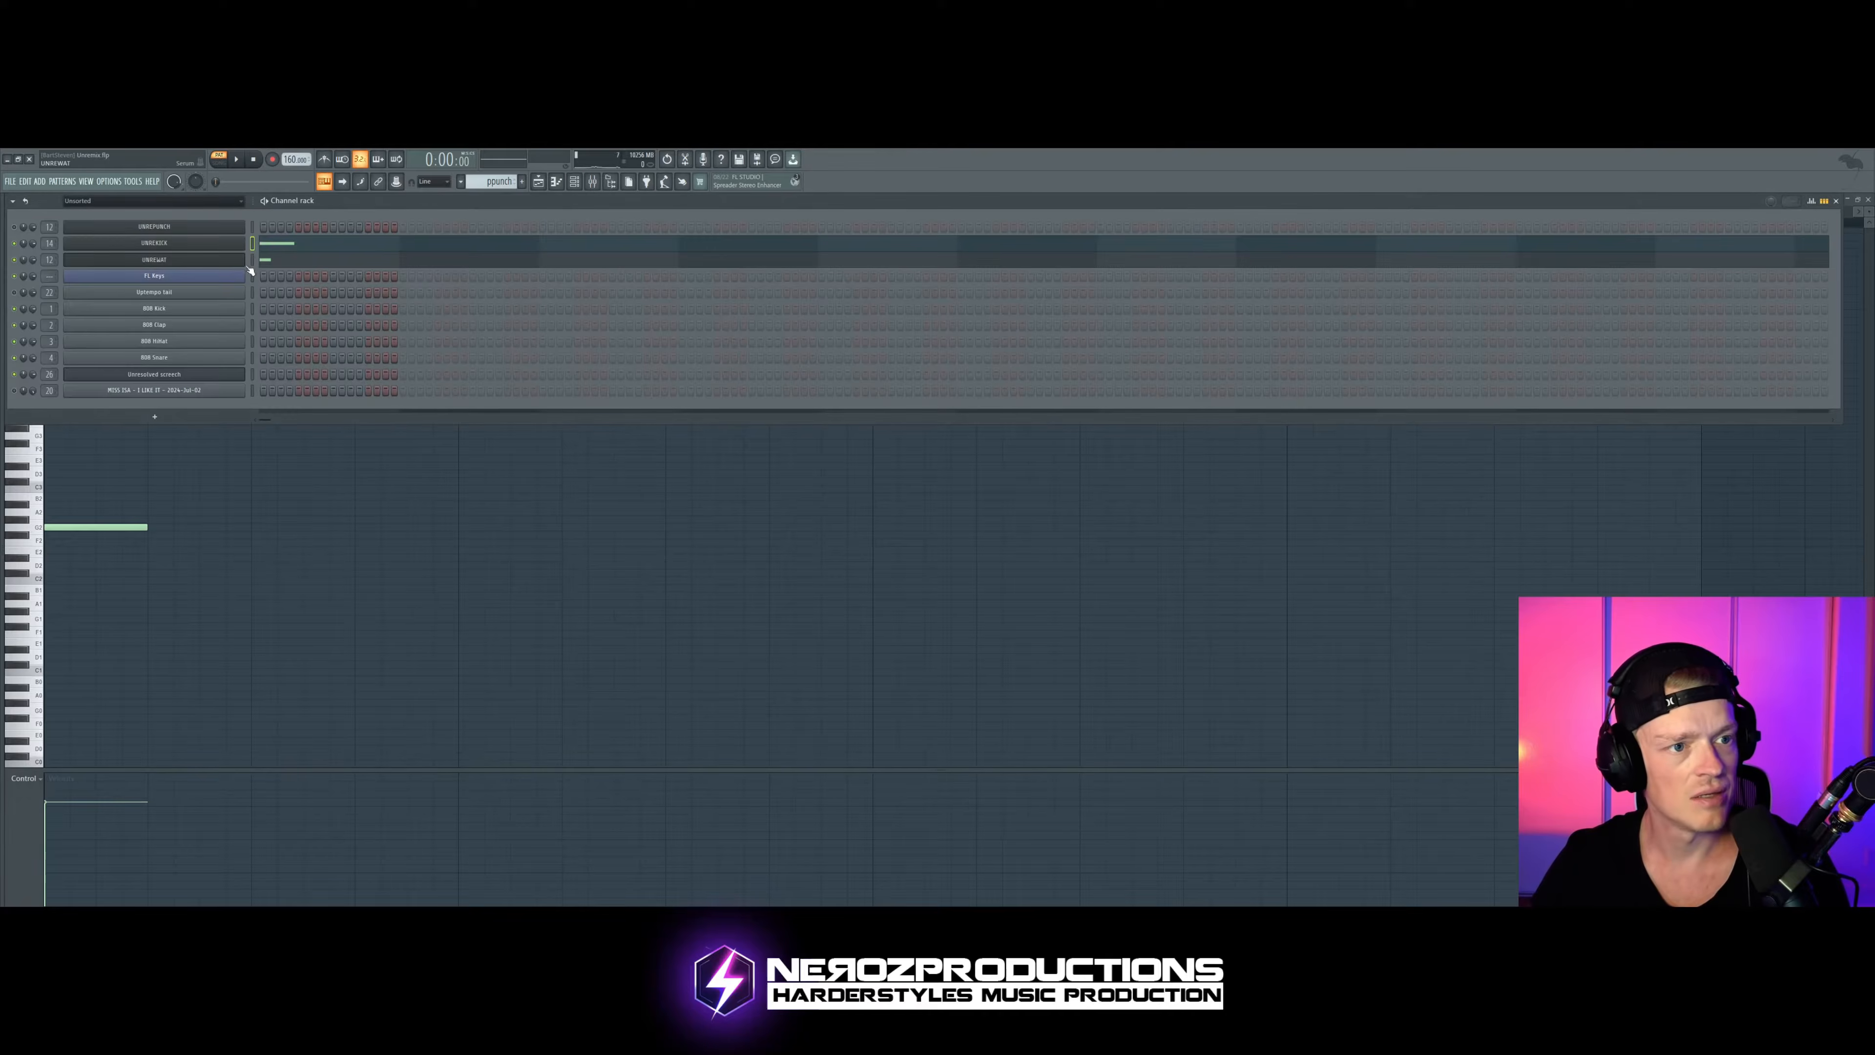
click(226, 247)
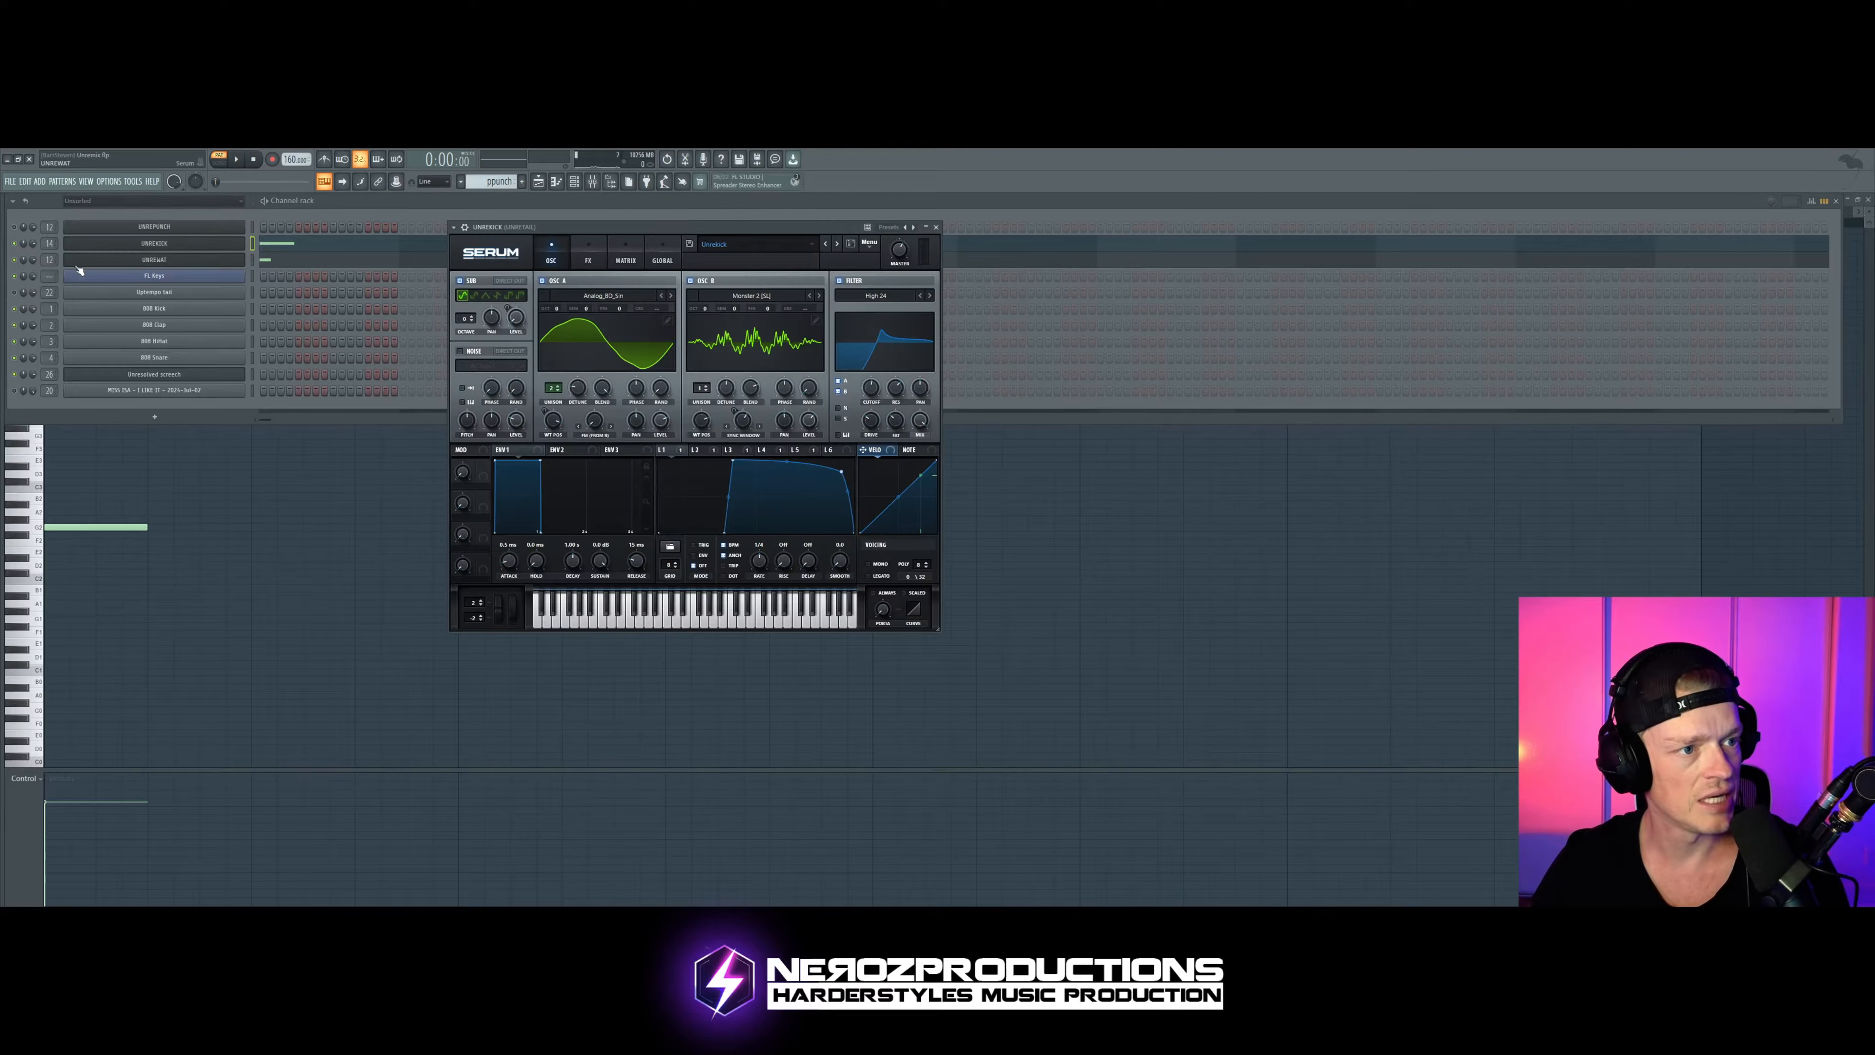
Step: Toggle the channel below the Serum kick, audition the pattern, and toggle both channels' mute states
click(14, 260)
click(131, 248)
click(133, 247)
key(space)
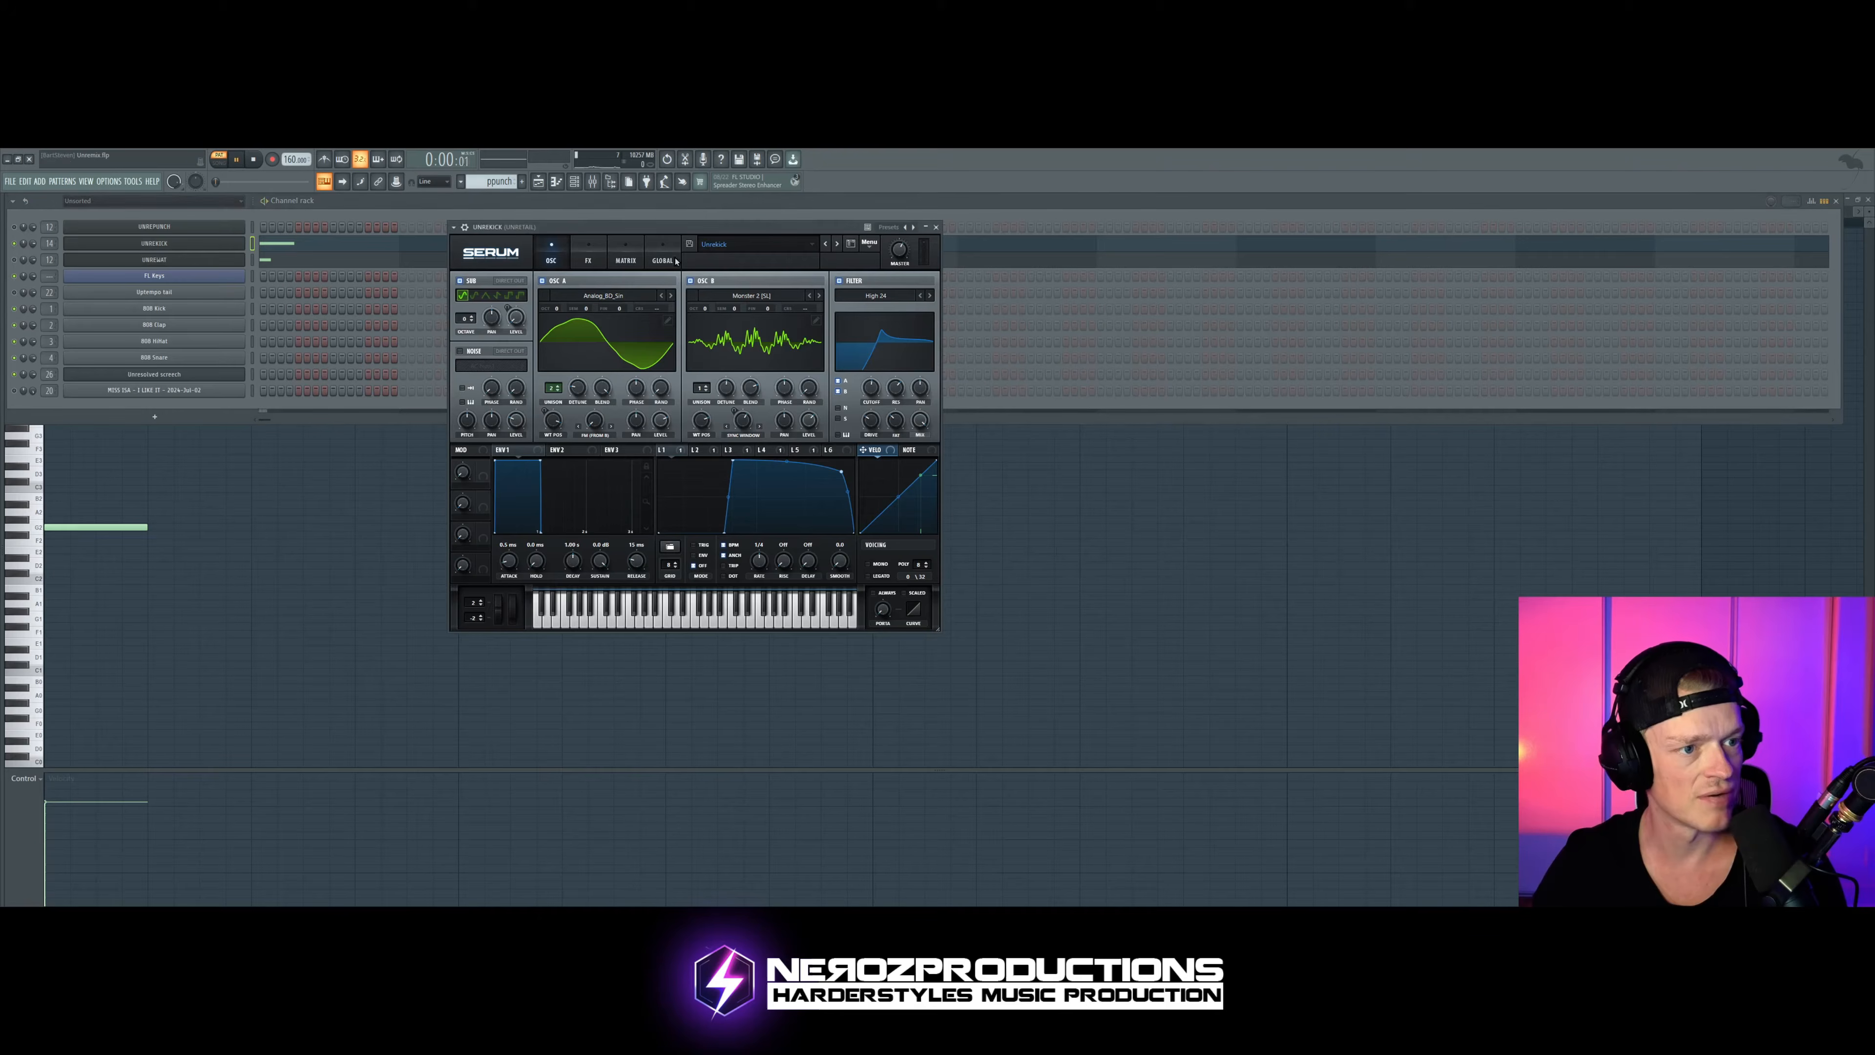
drag(742, 227, 880, 244)
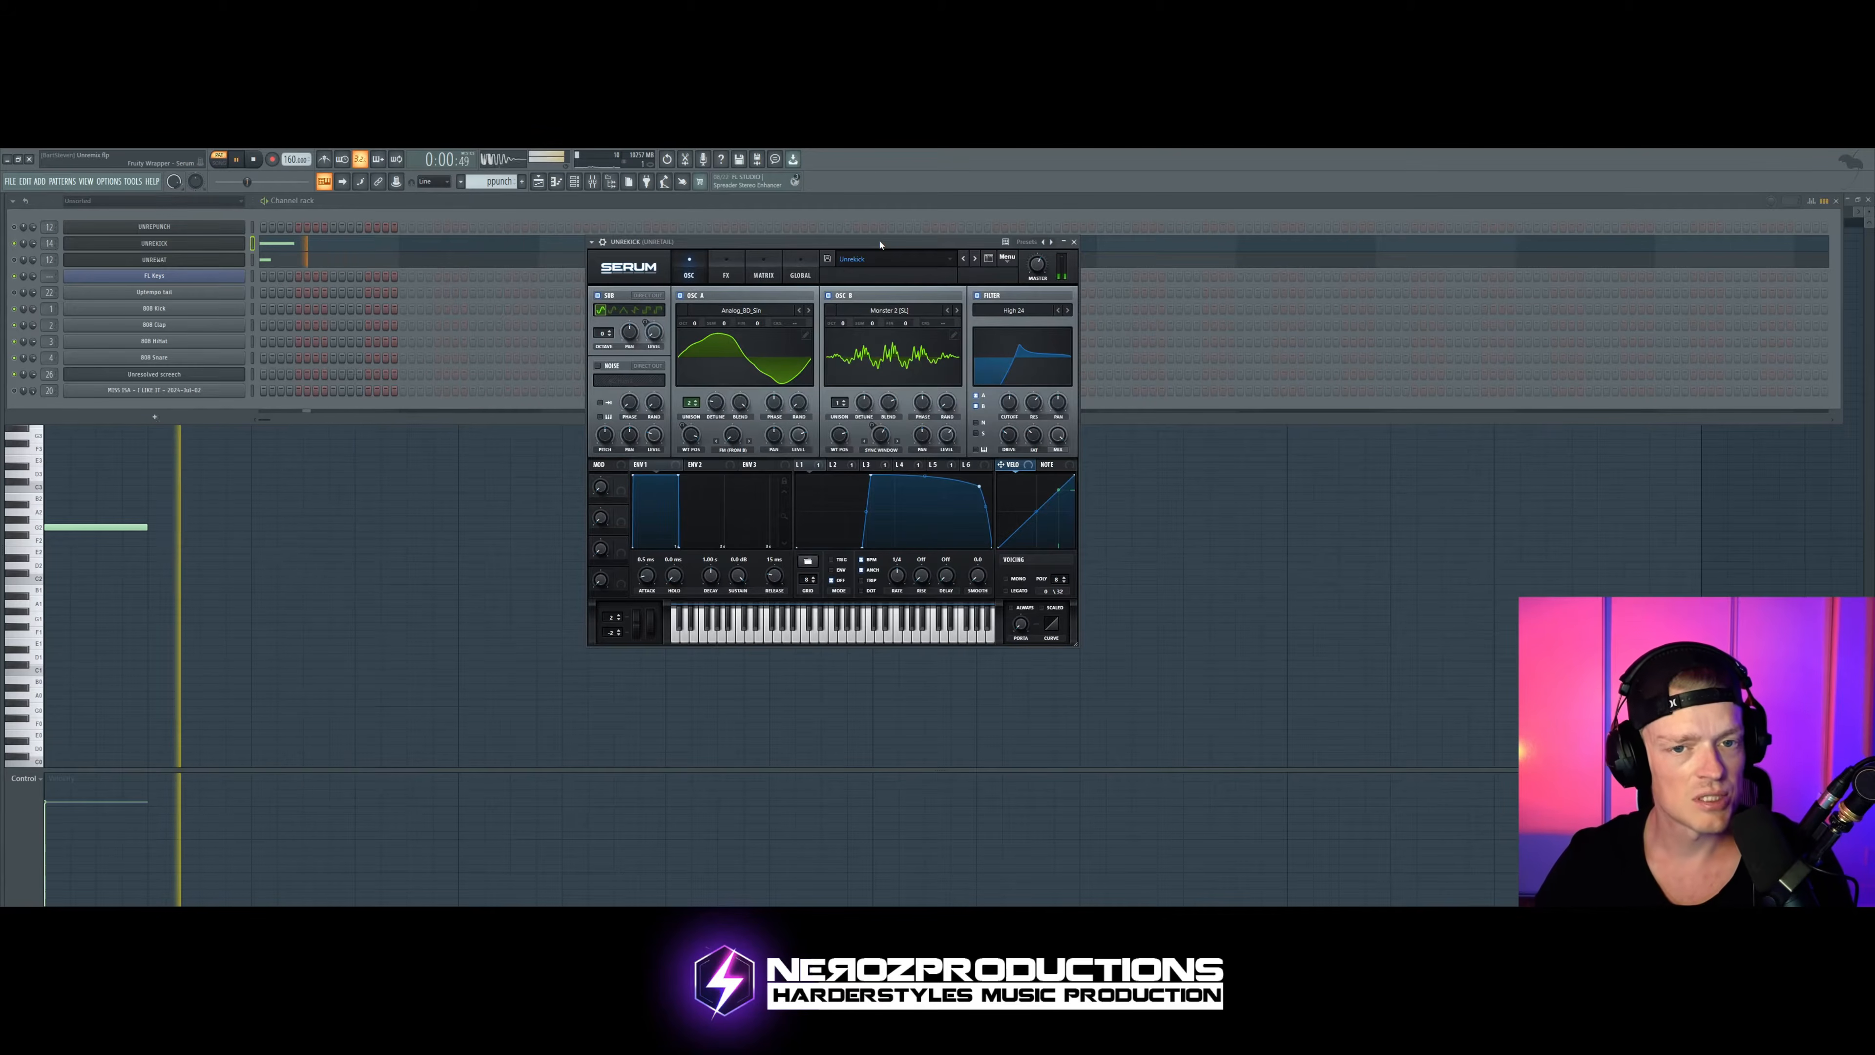
key(space)
click(14, 243)
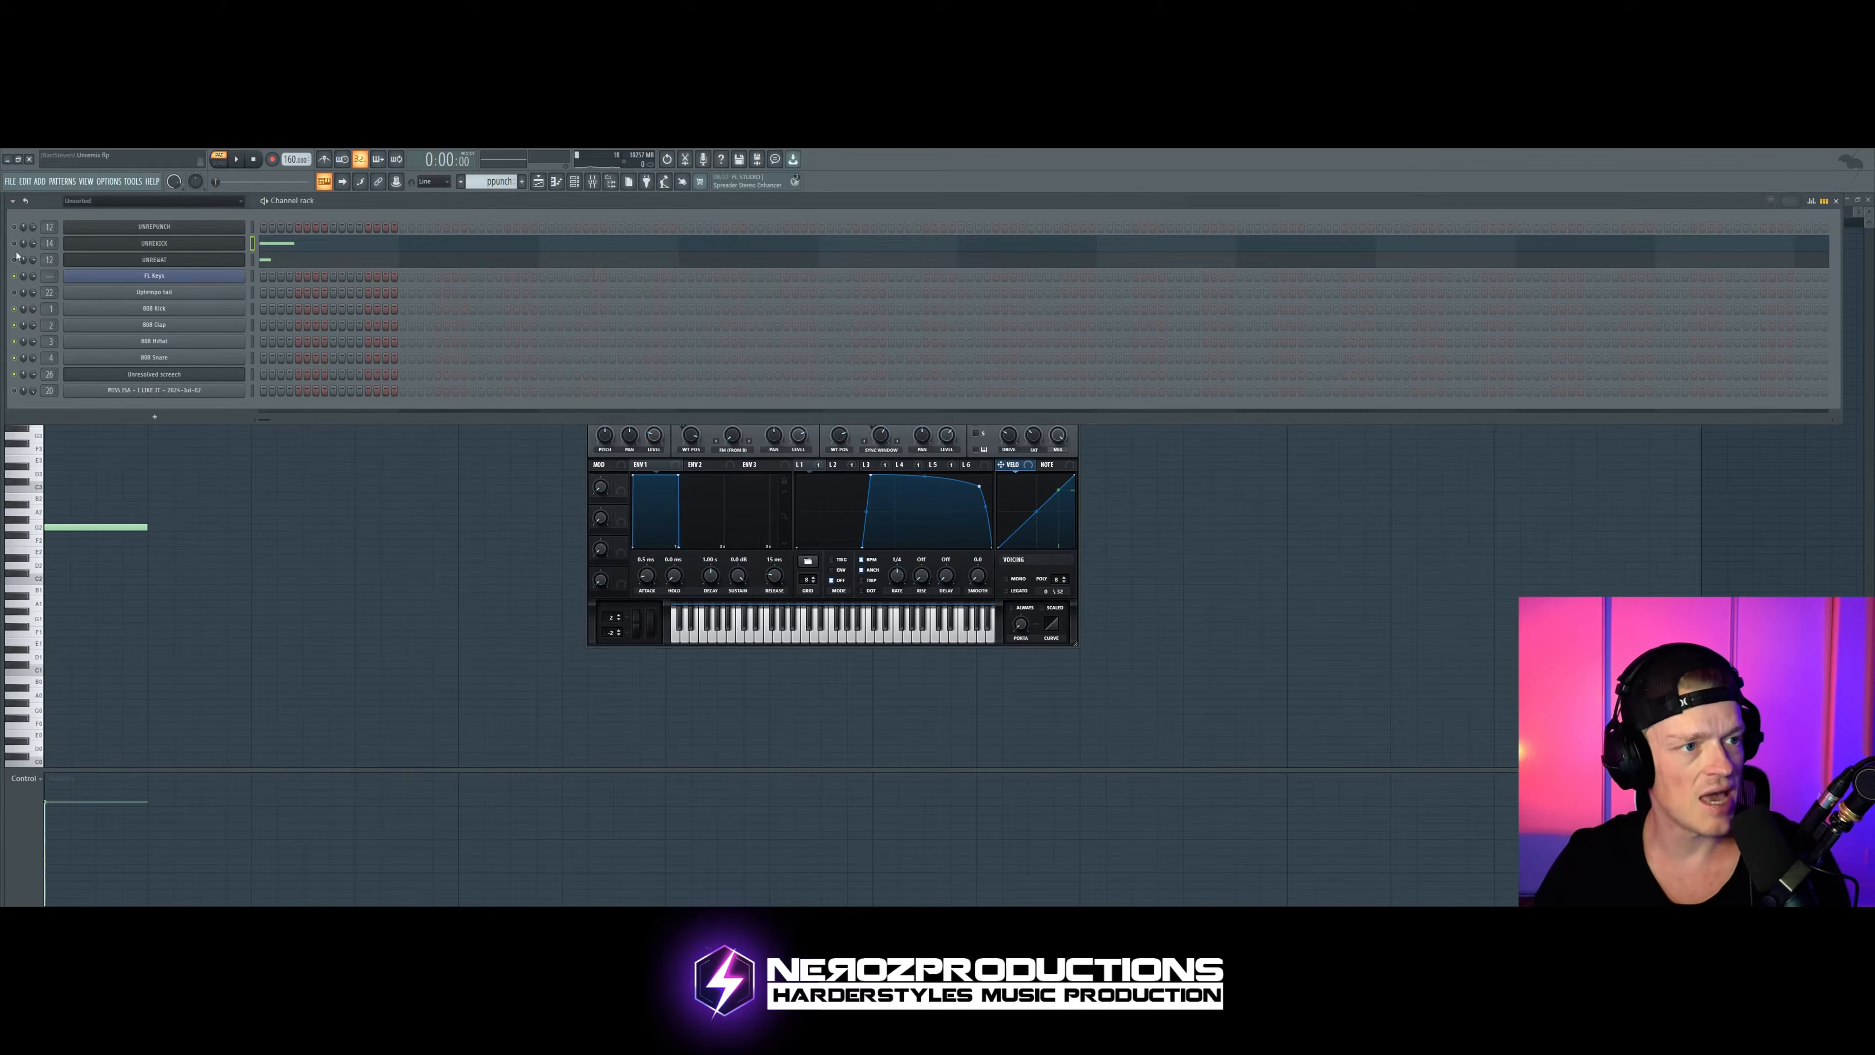
click(15, 258)
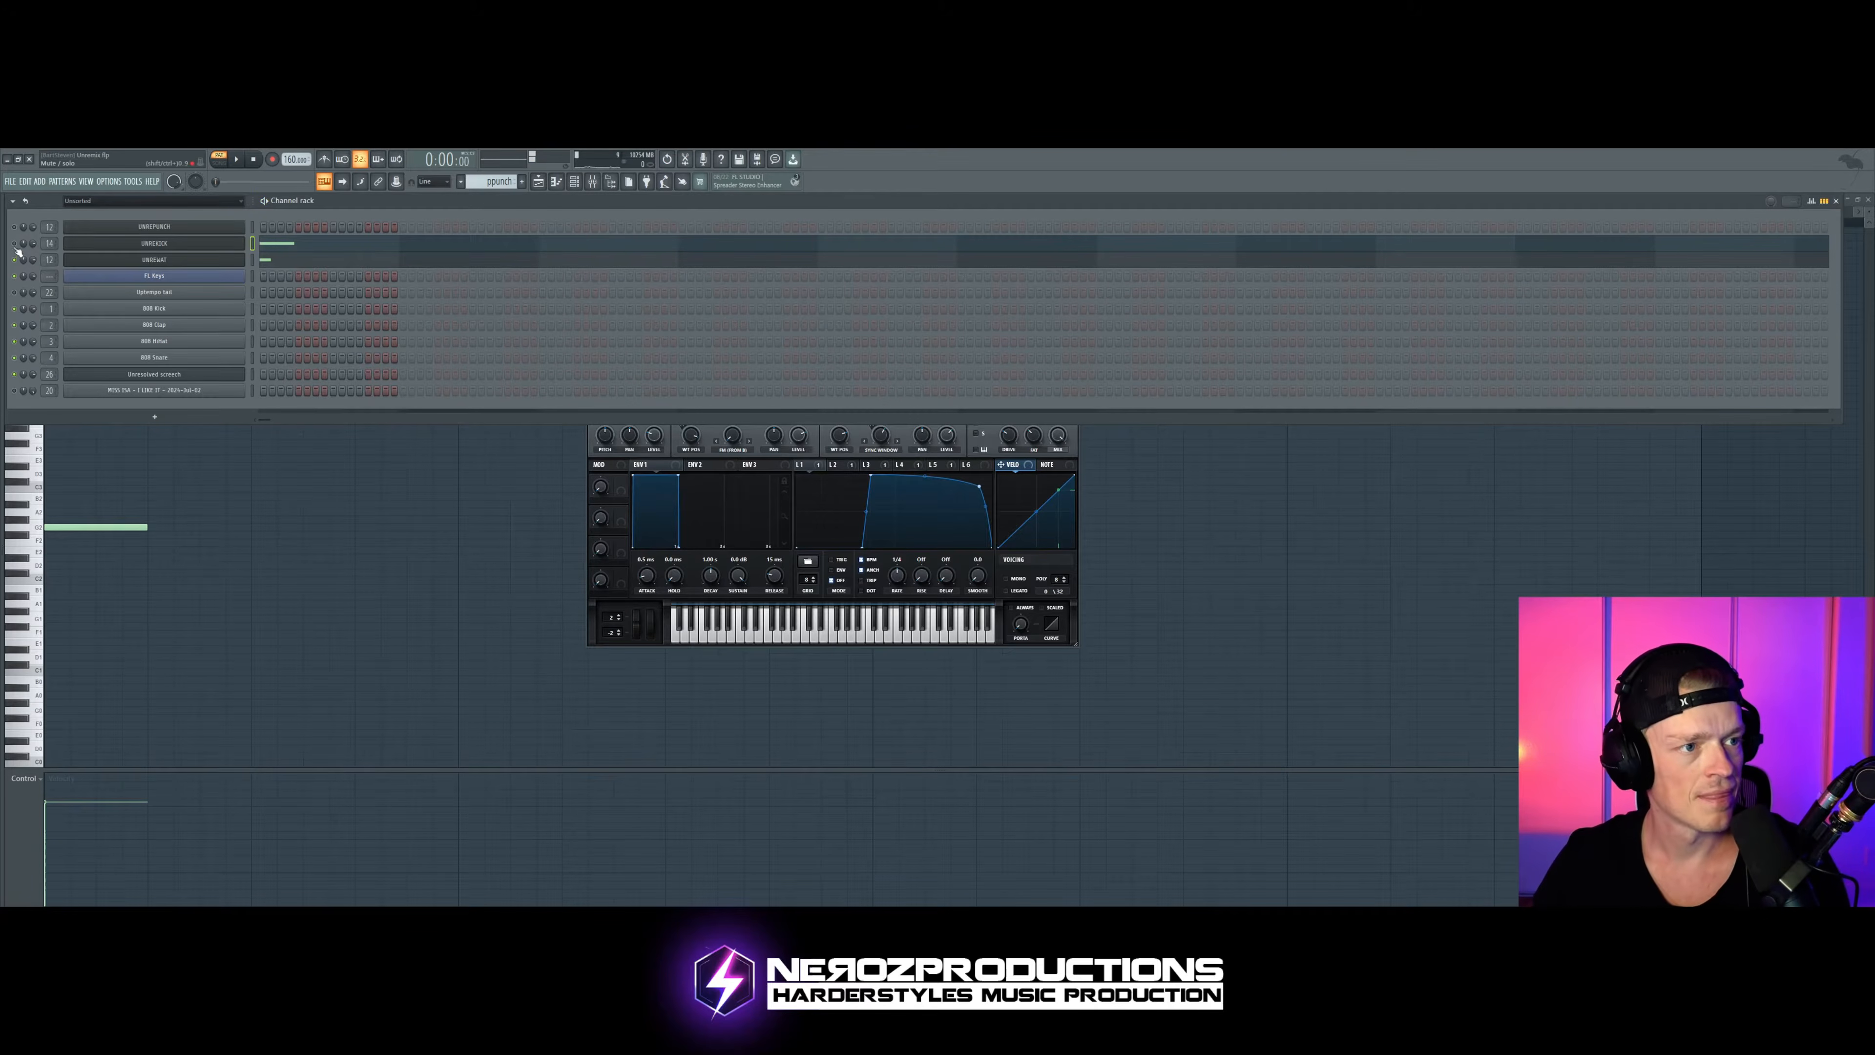
Step: Move the FabFilter Pro-Q 3 Mix level #2 automation clip to Track 8 at the song start and audition the selected beat
click(538, 181)
drag(285, 225, 124, 498)
ctrl+click(214, 384)
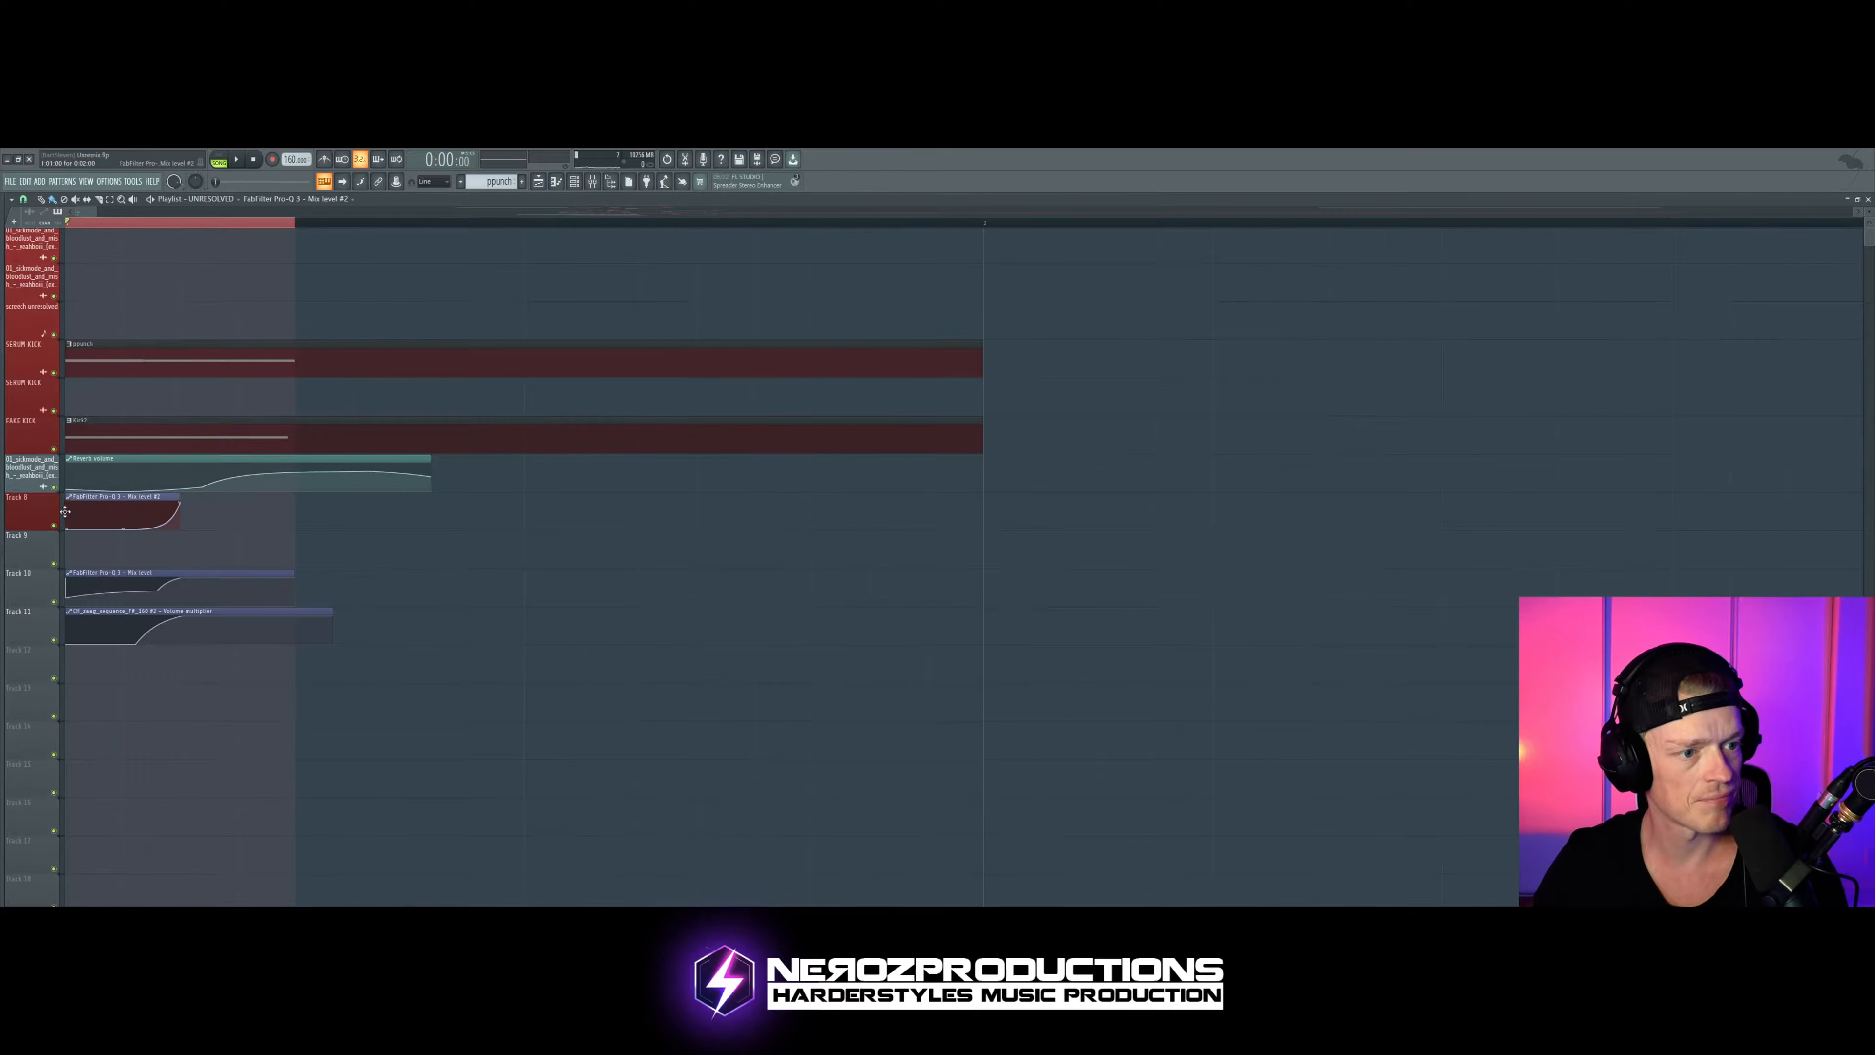
key(space)
scroll(146, 397, up, 3)
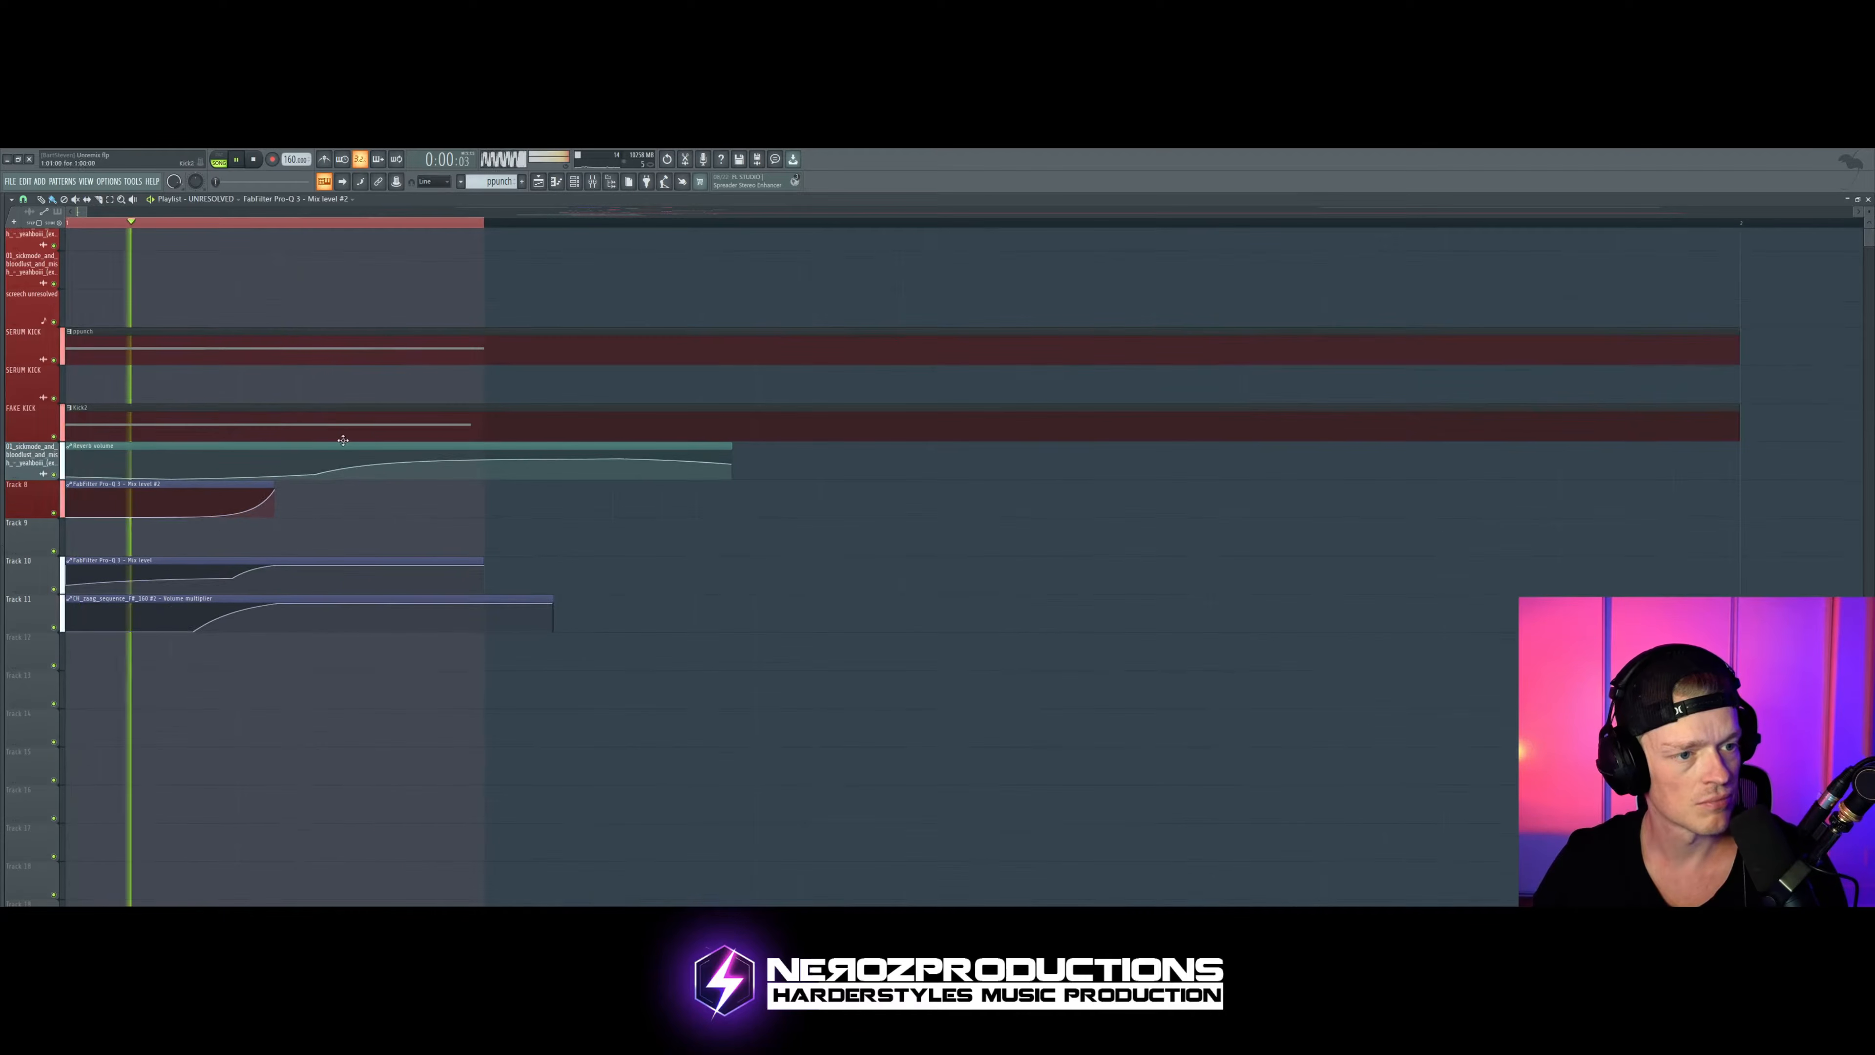
key(space)
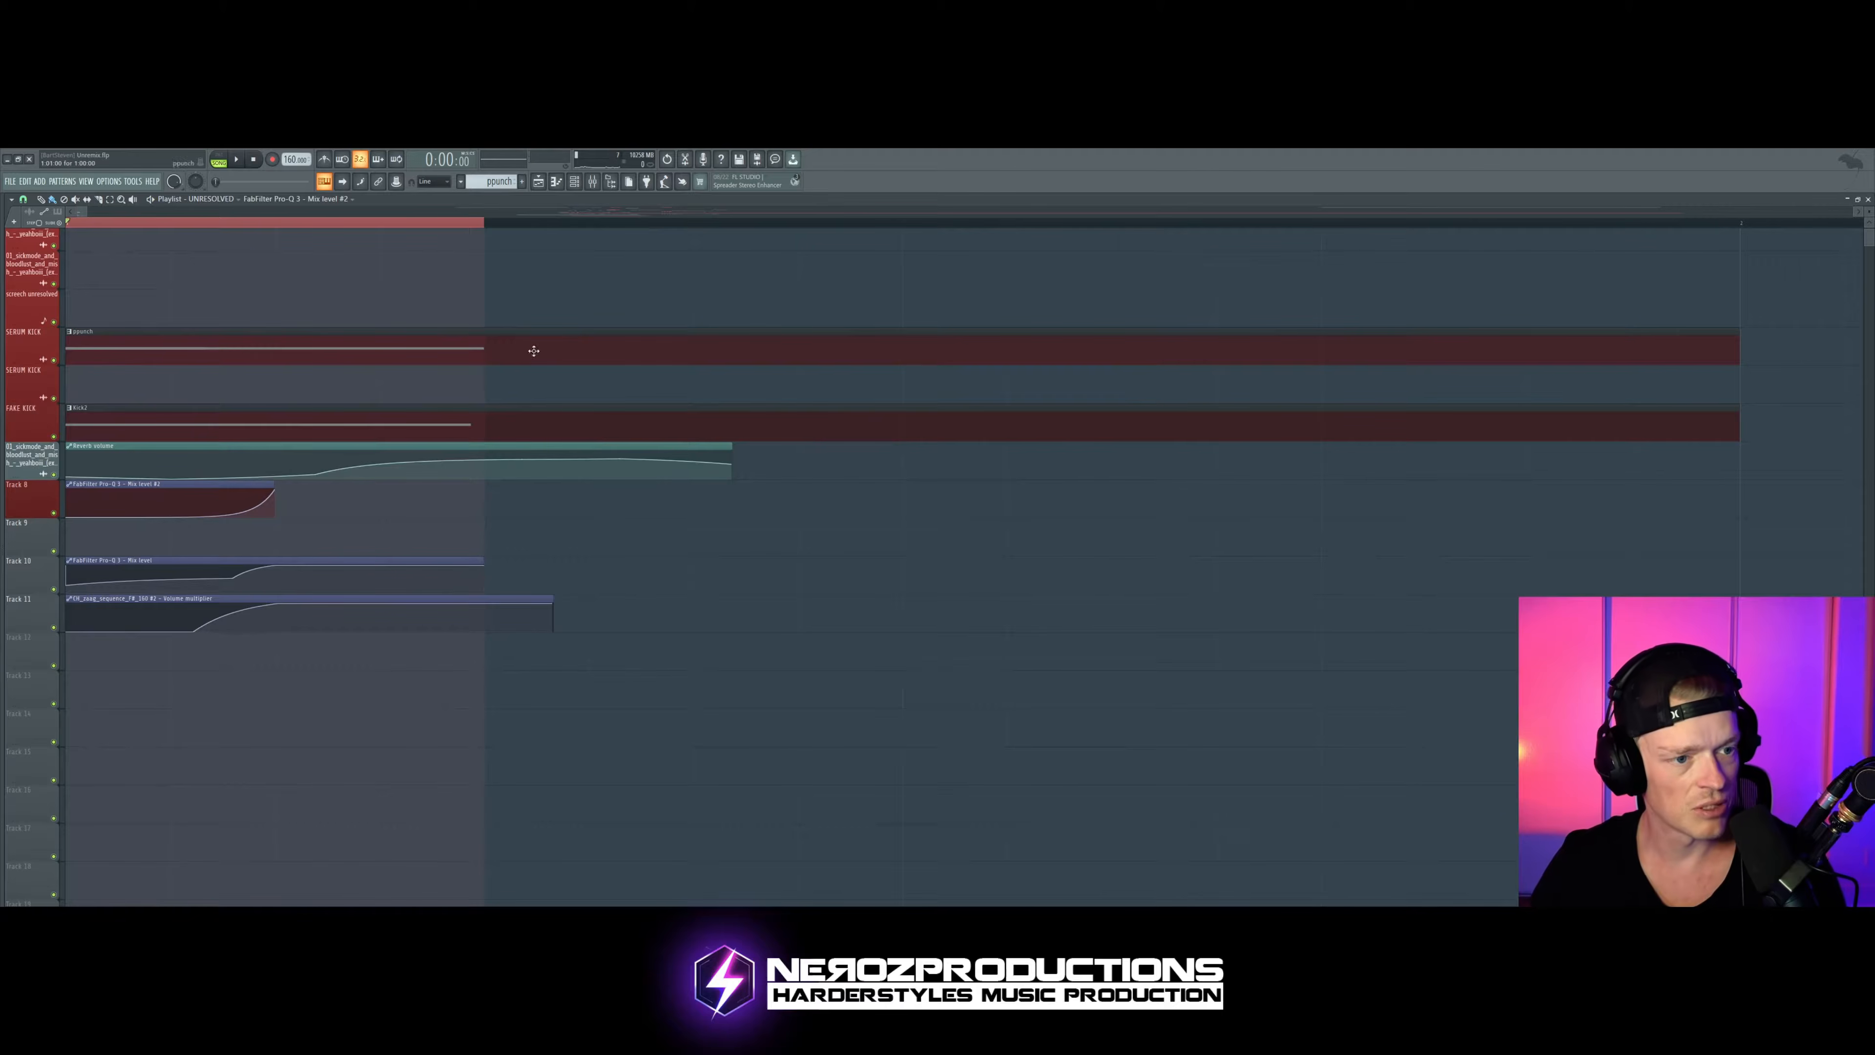
Step: Show all channels in the channel rack, open the Serum kick synth, and audition the sound
click(574, 181)
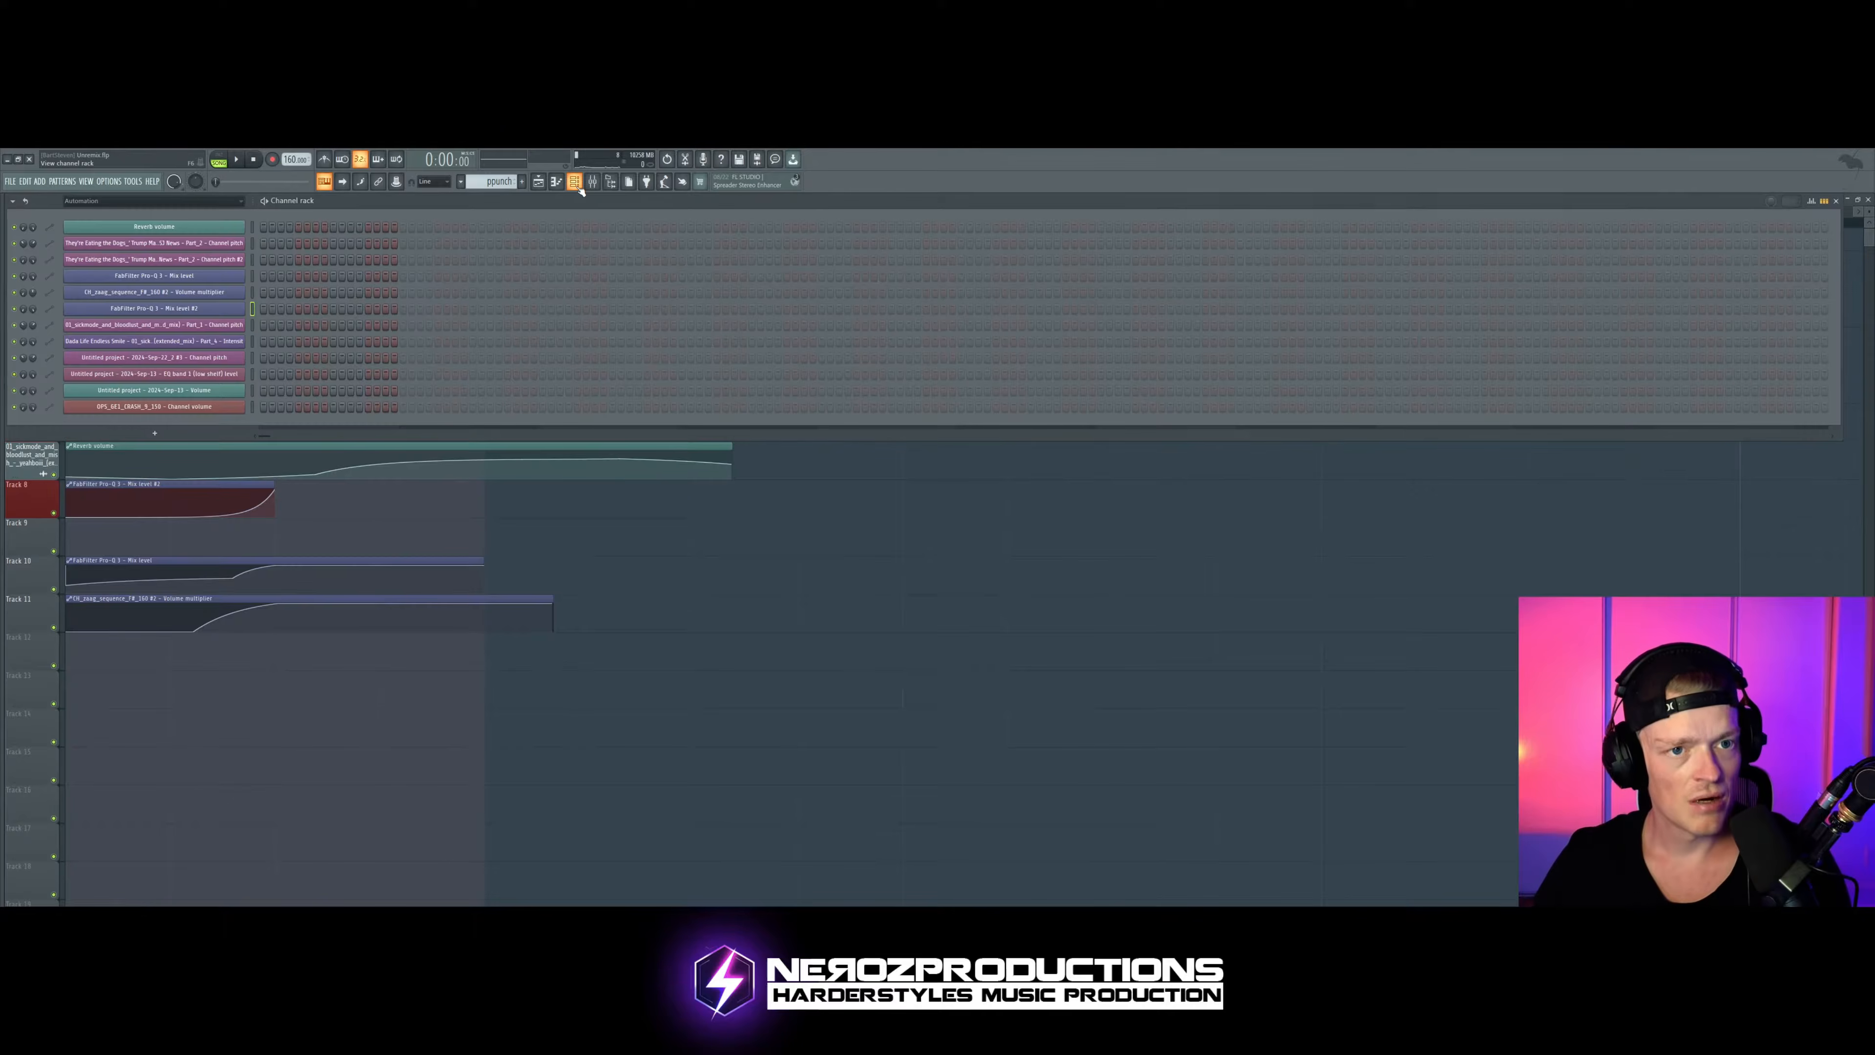
click(157, 200)
click(154, 215)
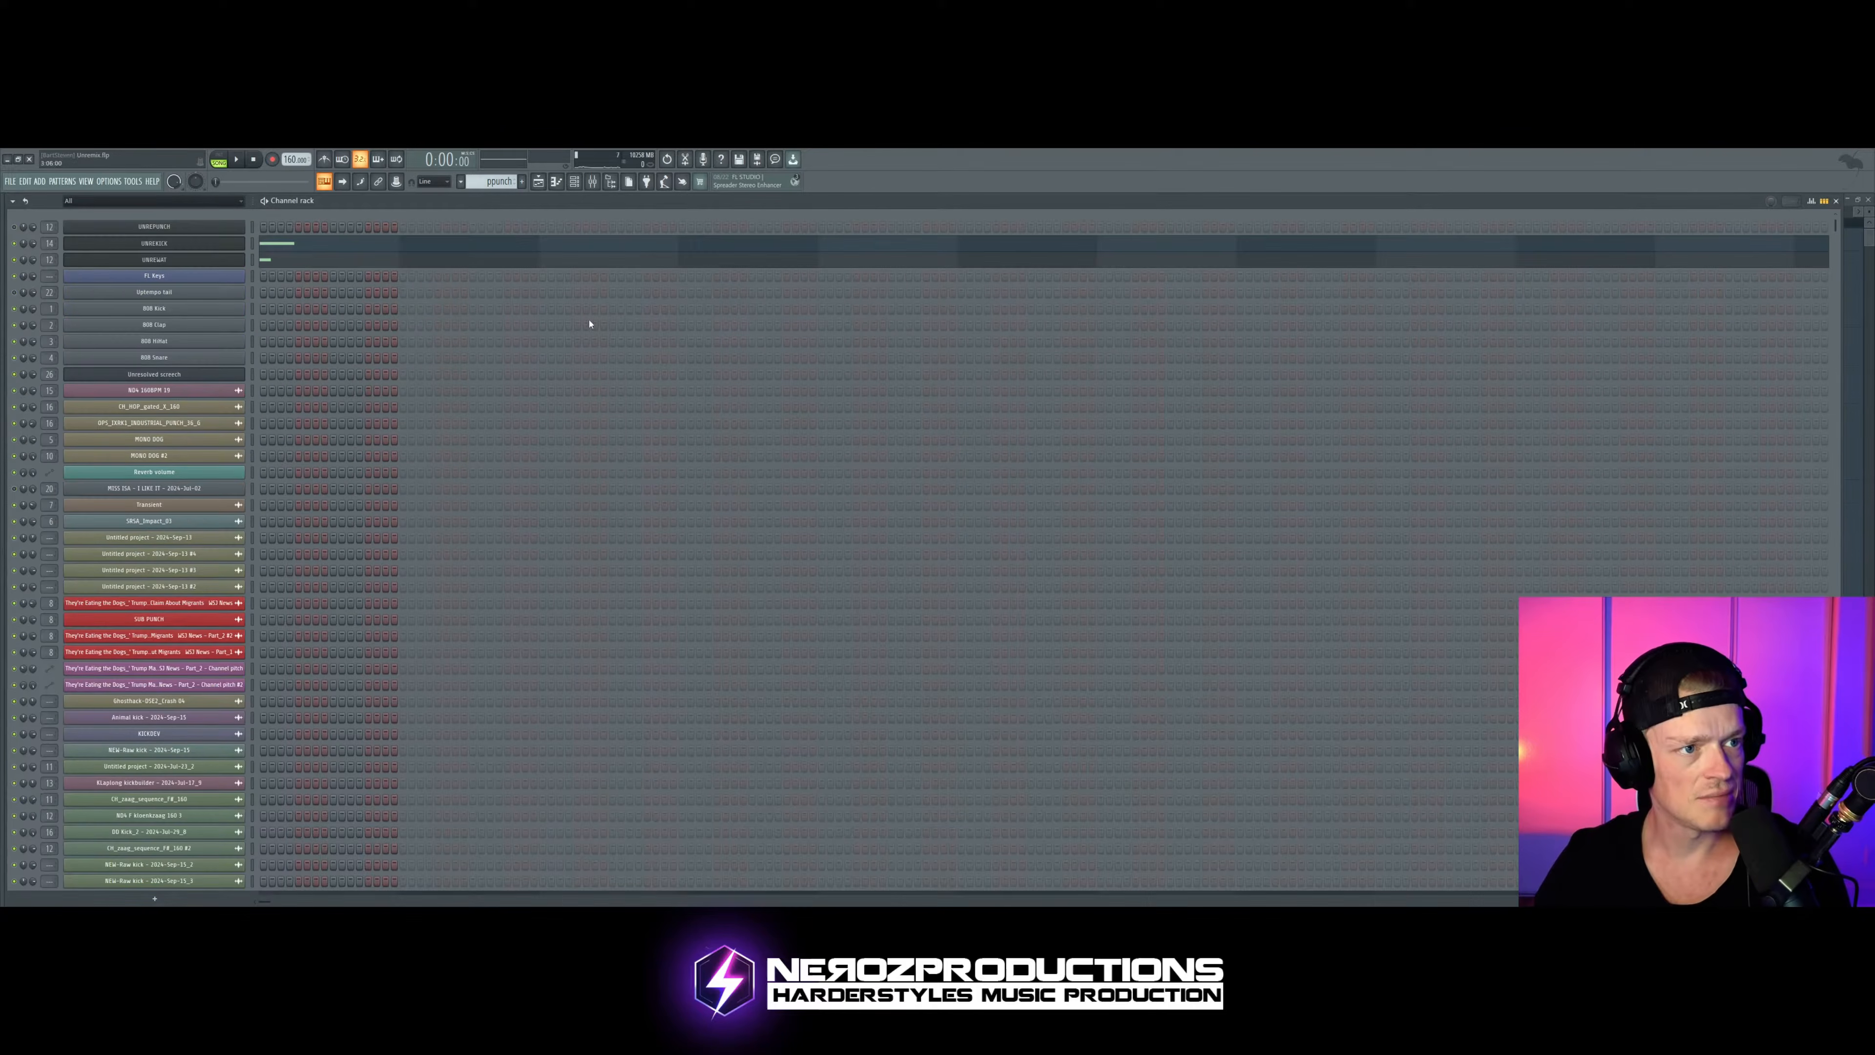
click(154, 243)
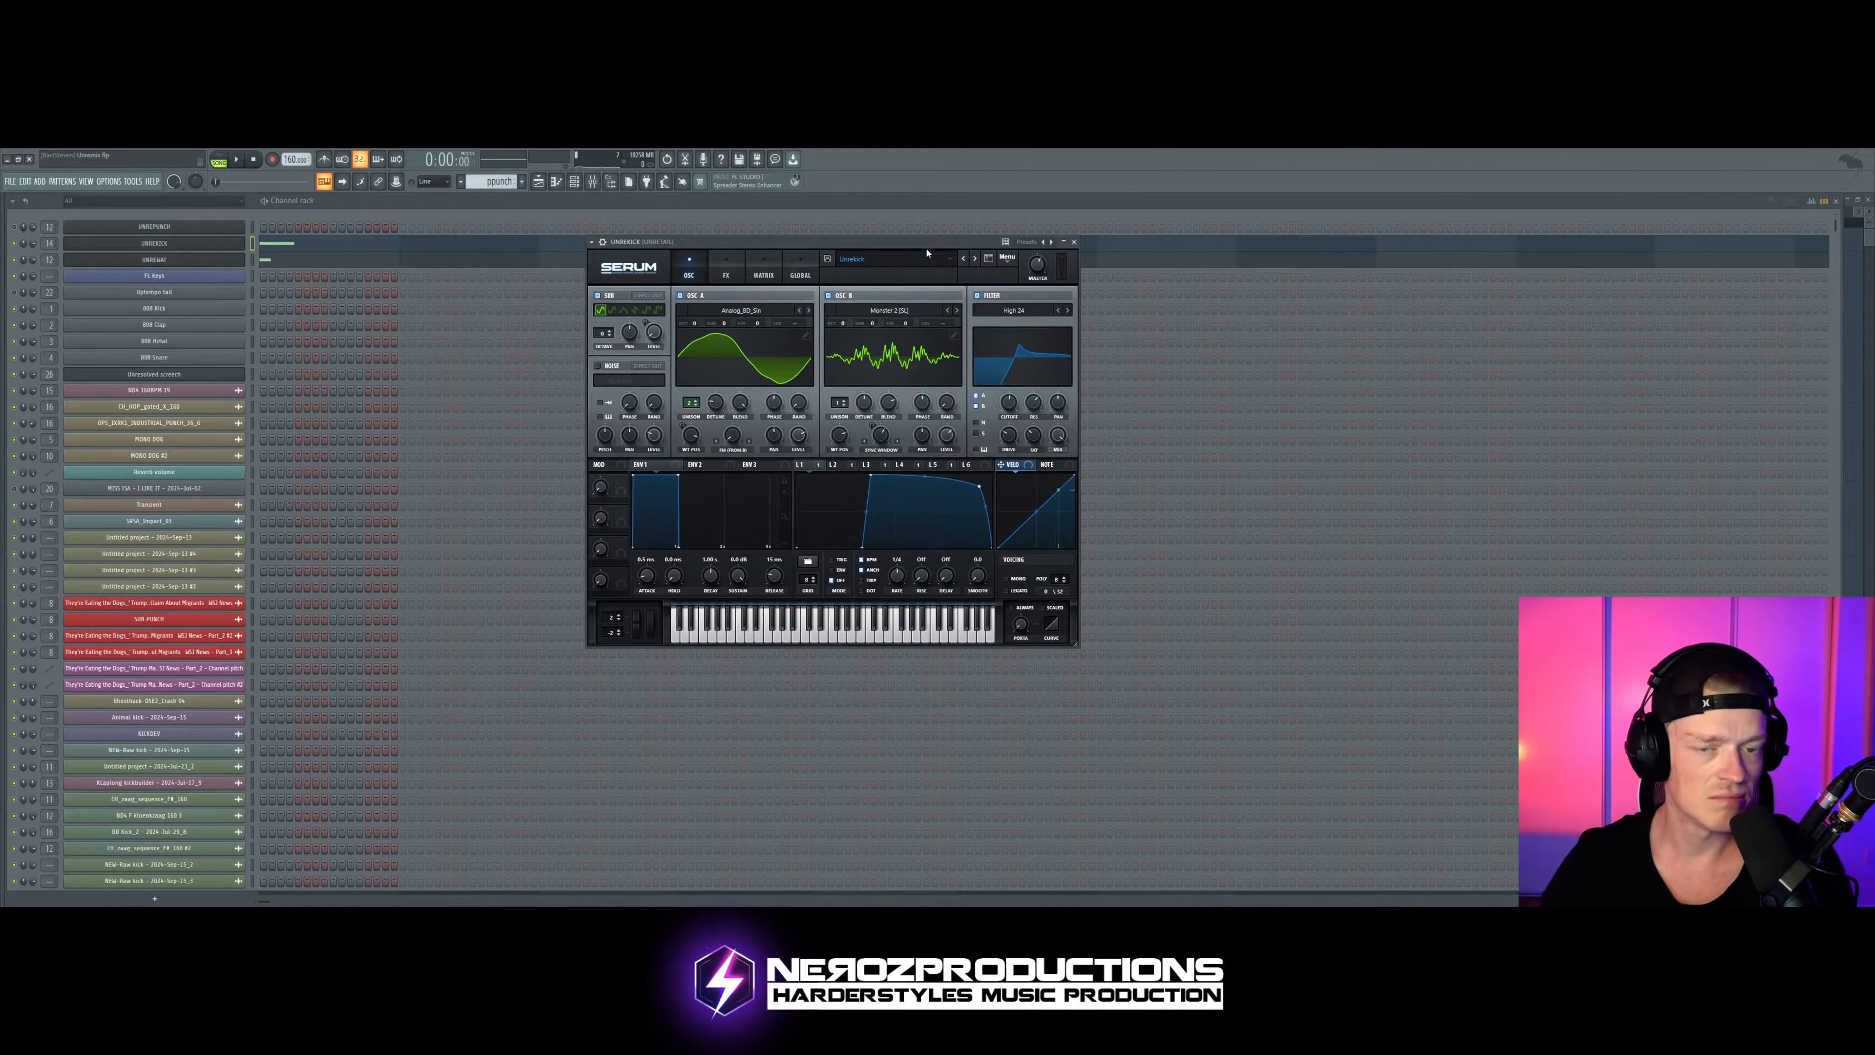
key(space)
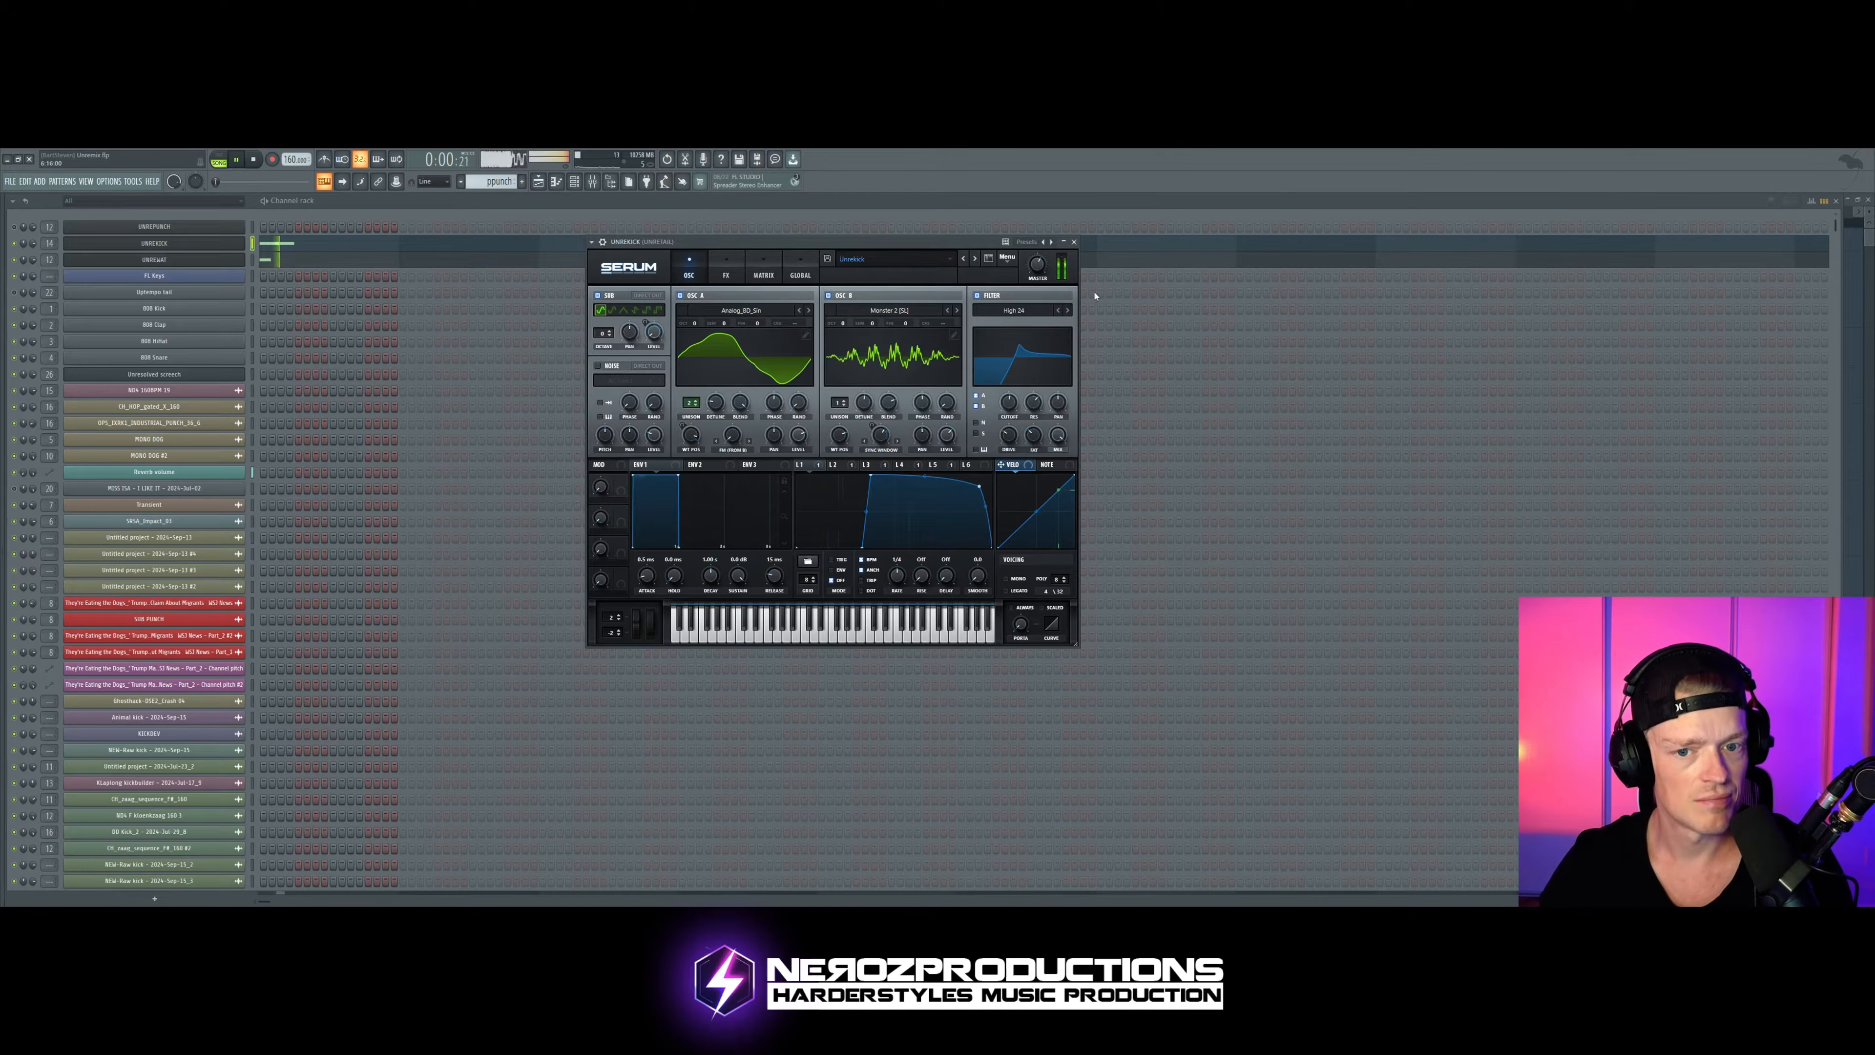
key(space)
Step: Toggle the channel below the Serum kick and audition the kick again with its synth window open
click(14, 260)
key(space)
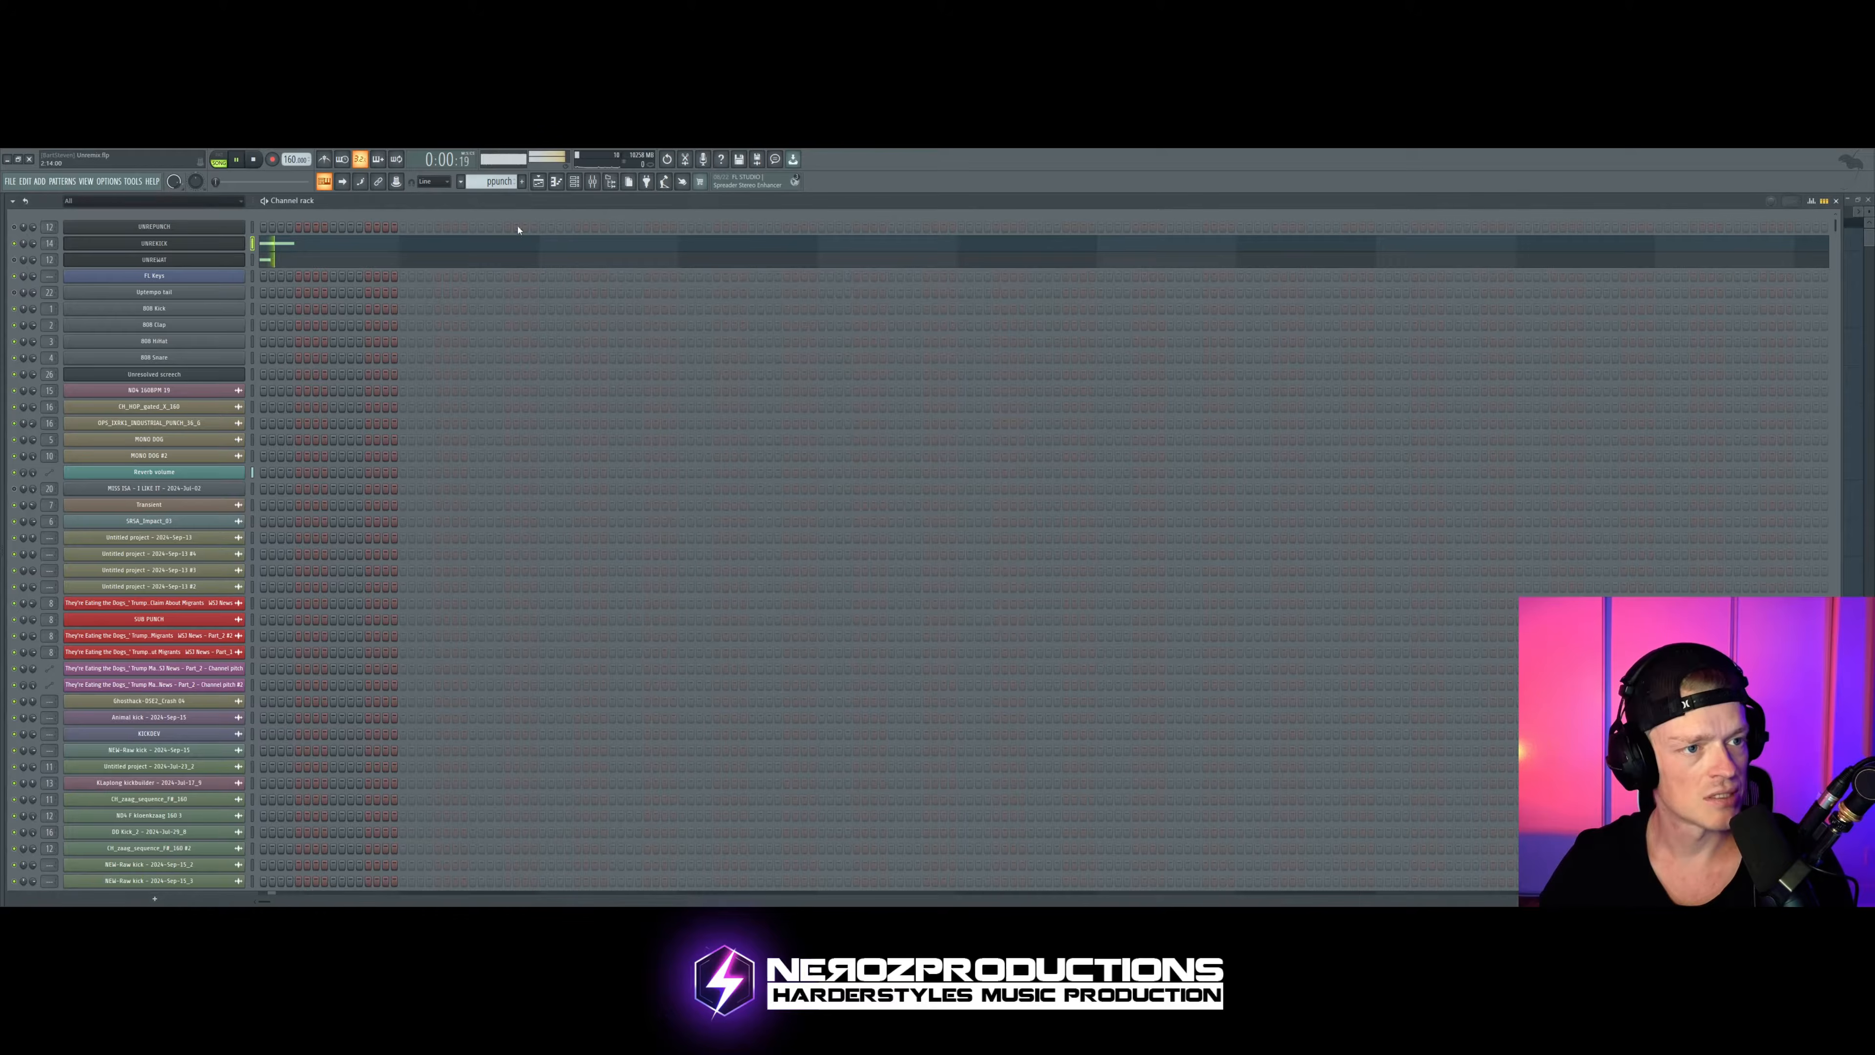
click(186, 245)
key(space)
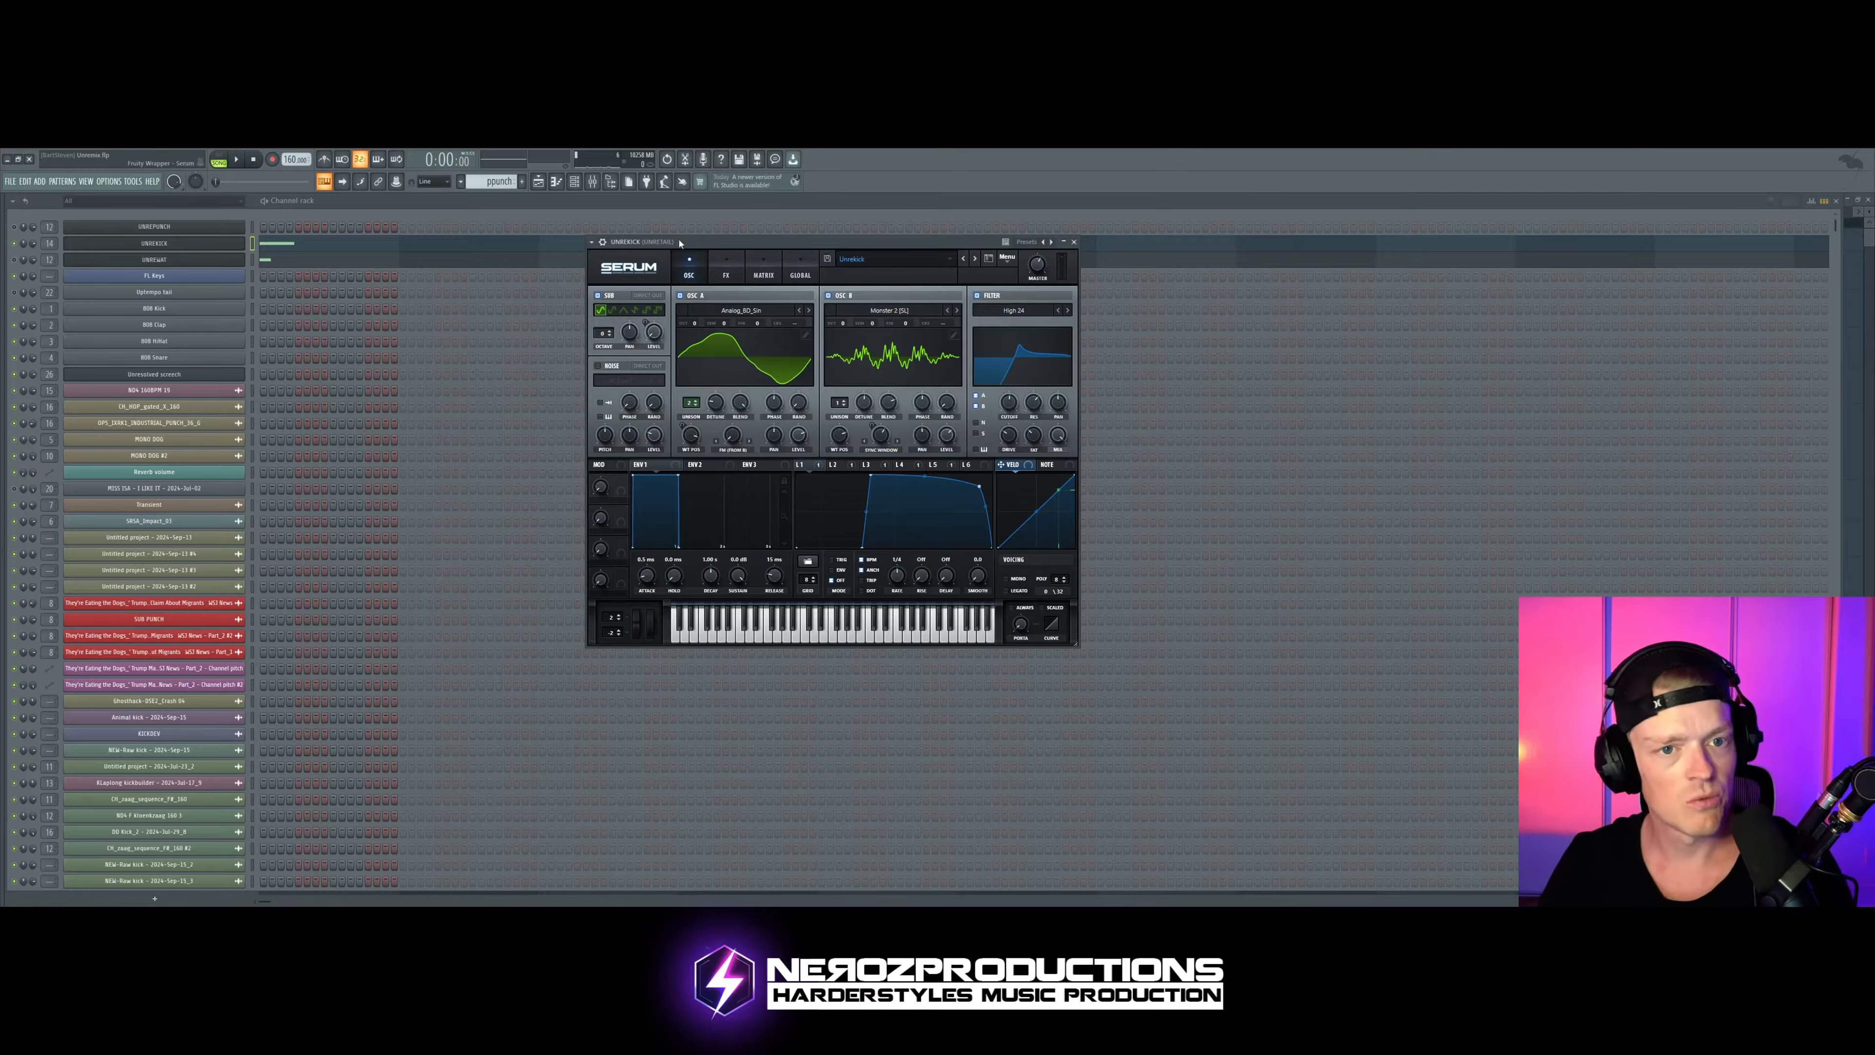
drag(679, 242, 710, 258)
key(space)
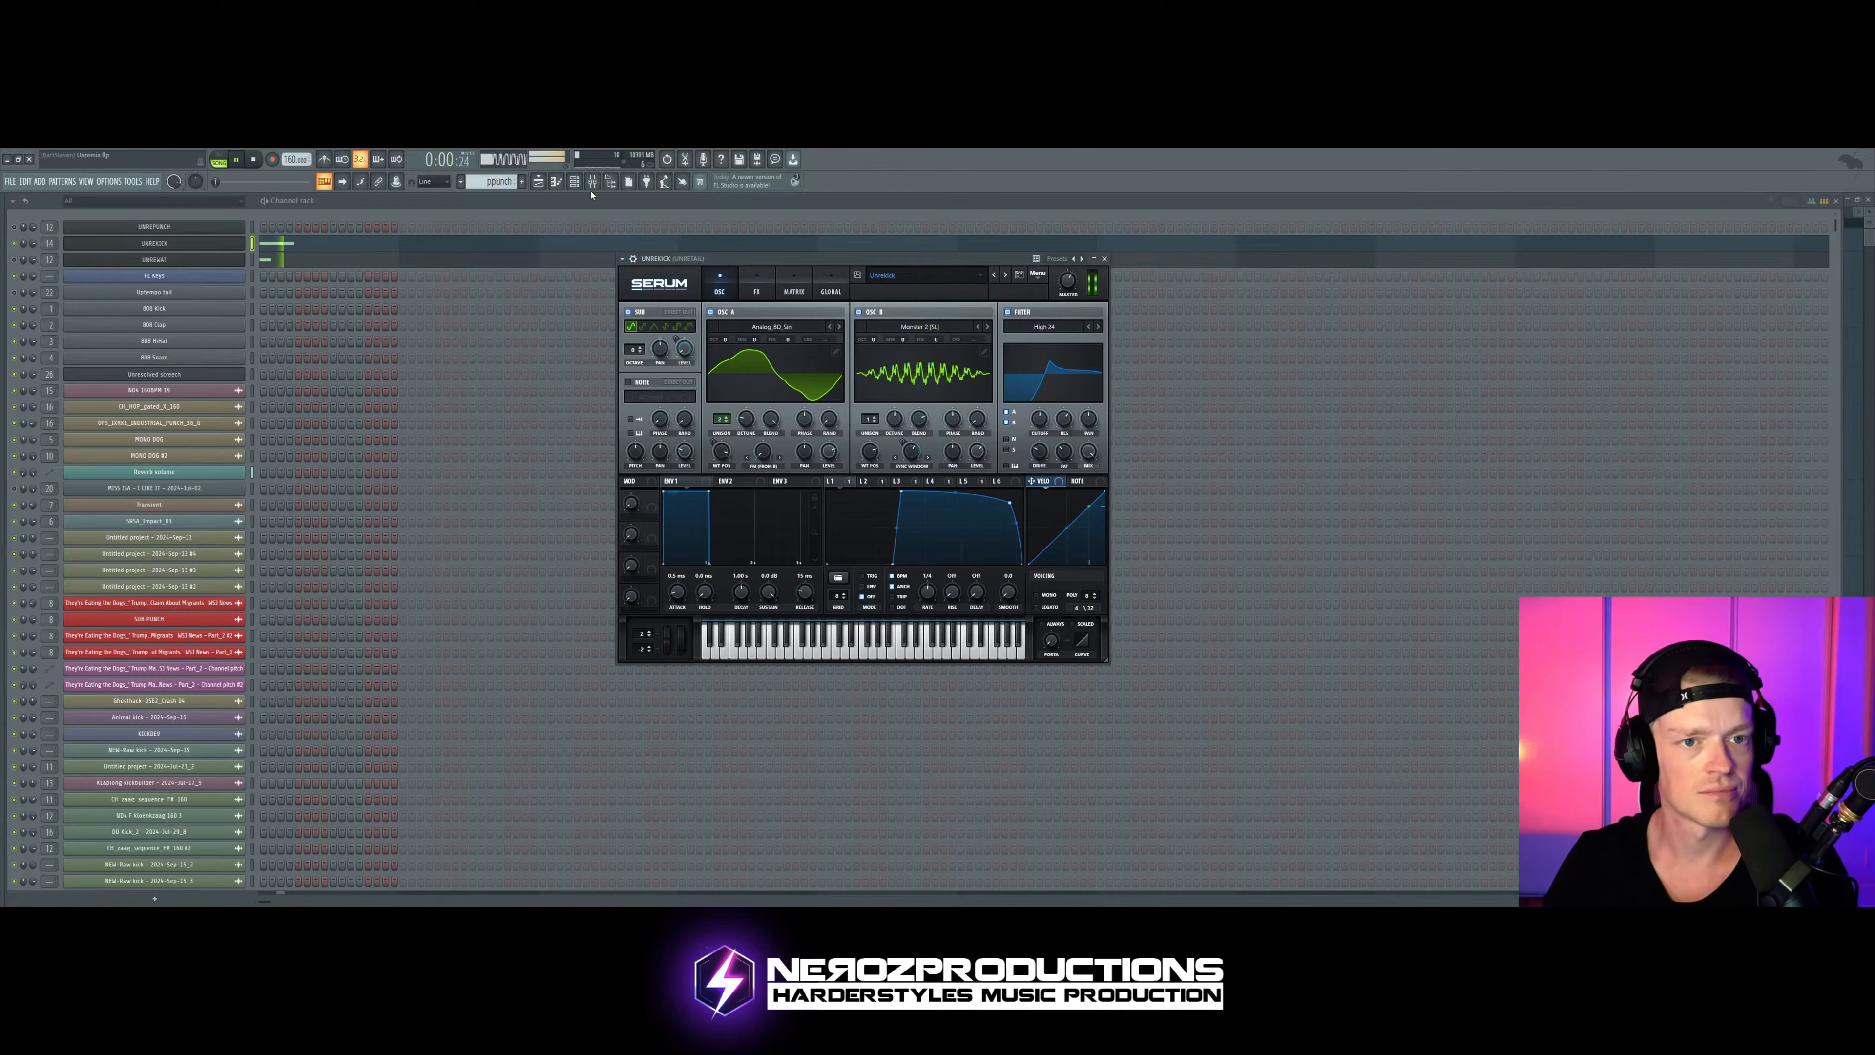
key(space)
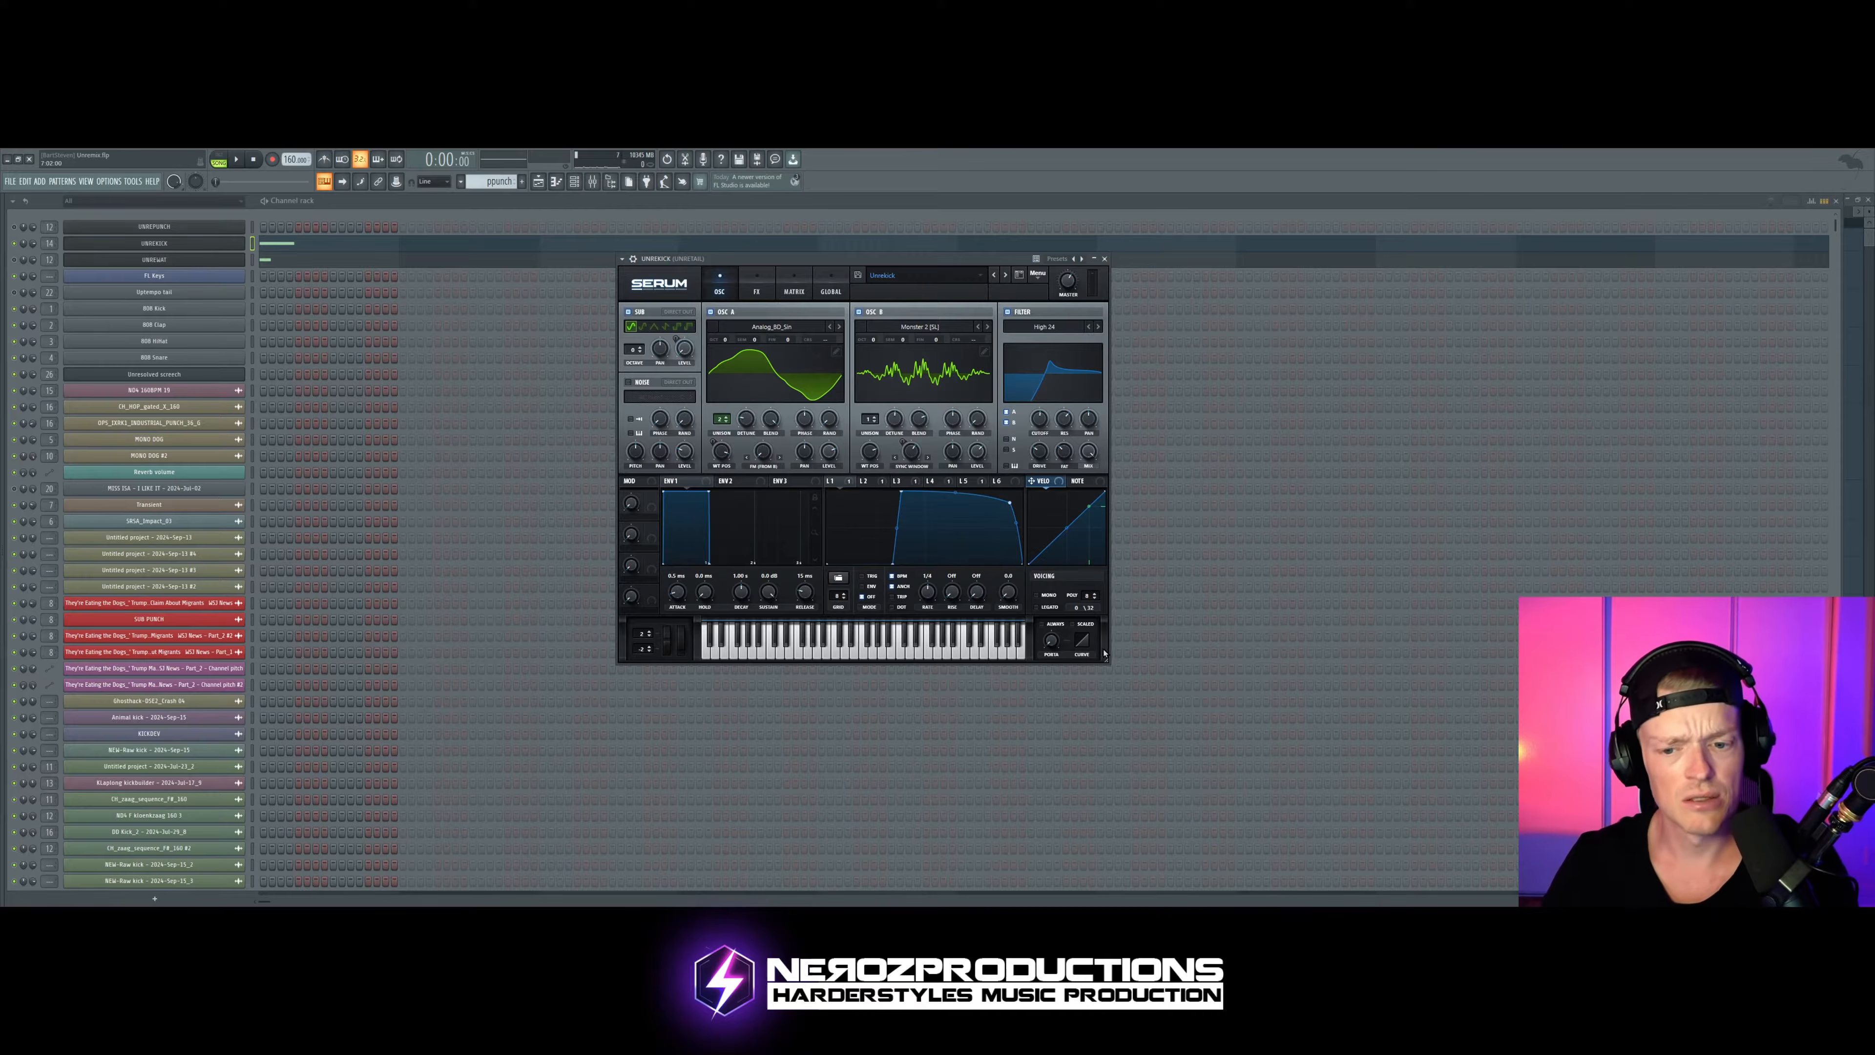
Step: Scale the Serum window to 145% and view its effects rack and modulation matrix
drag(1105, 653, 1329, 842)
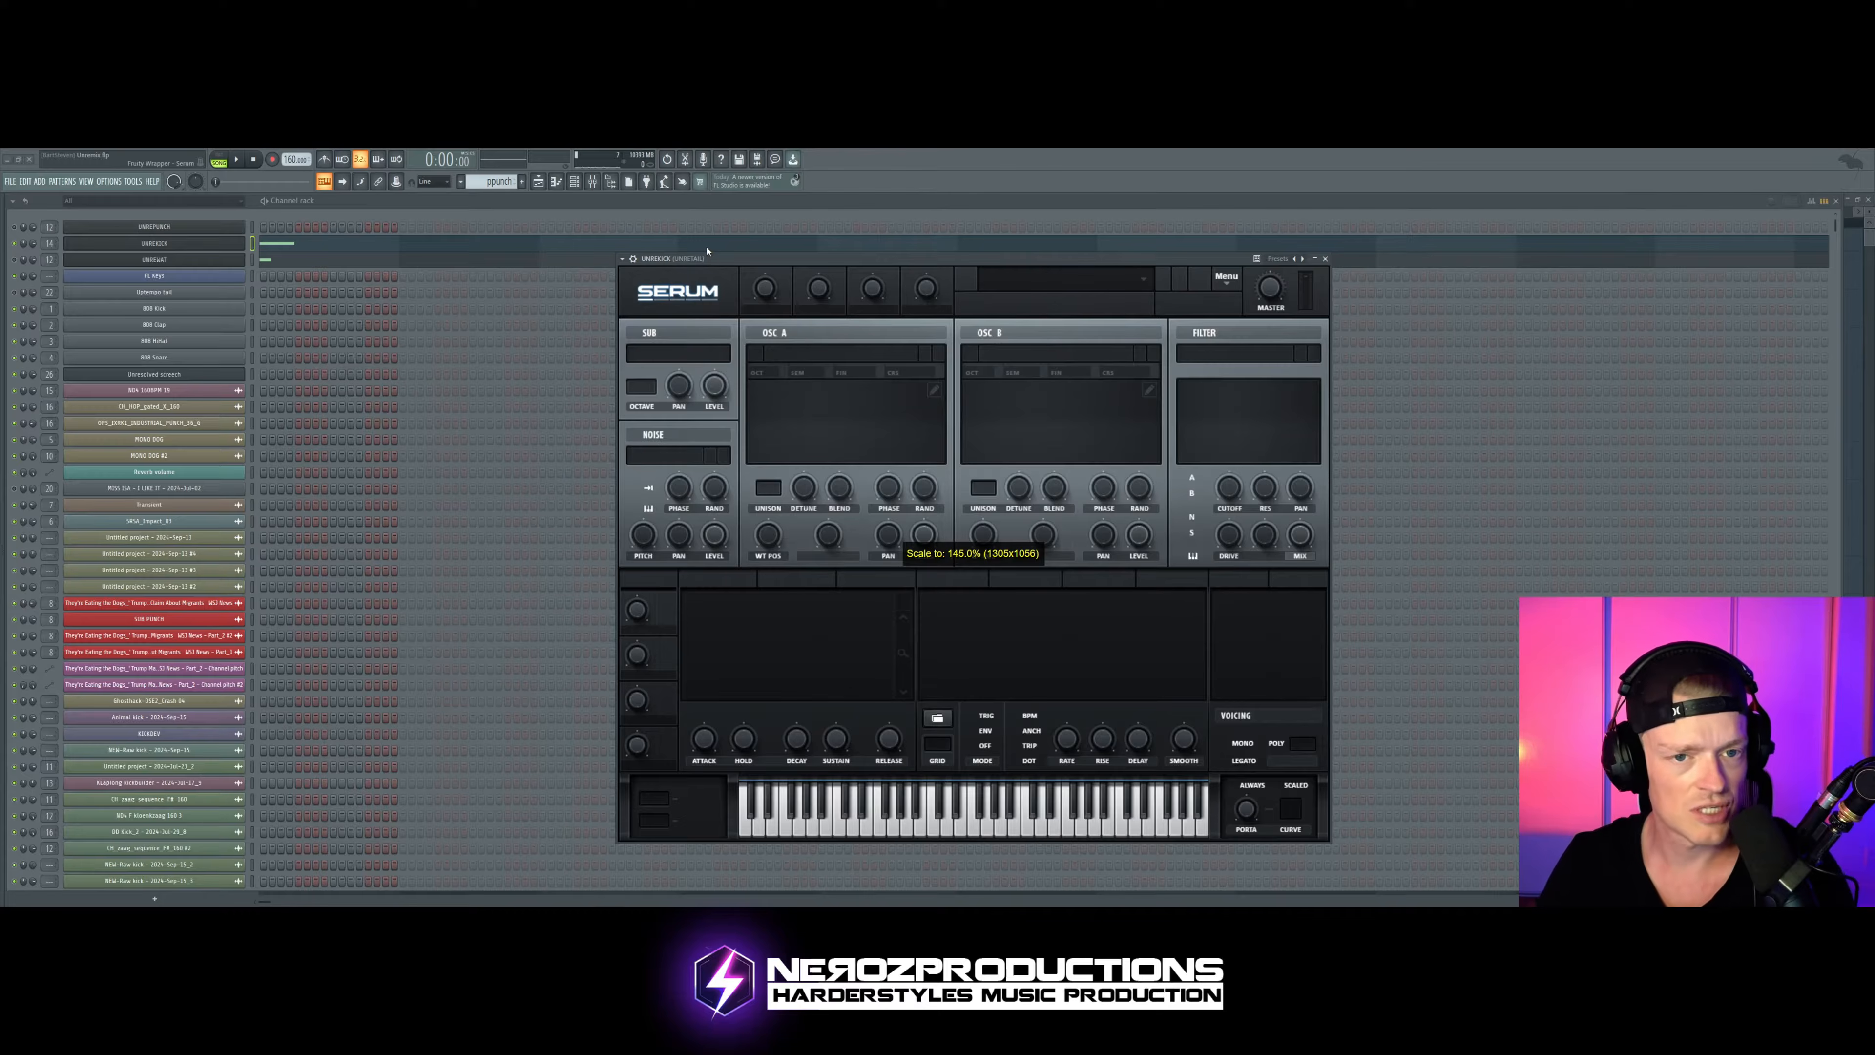
click(819, 295)
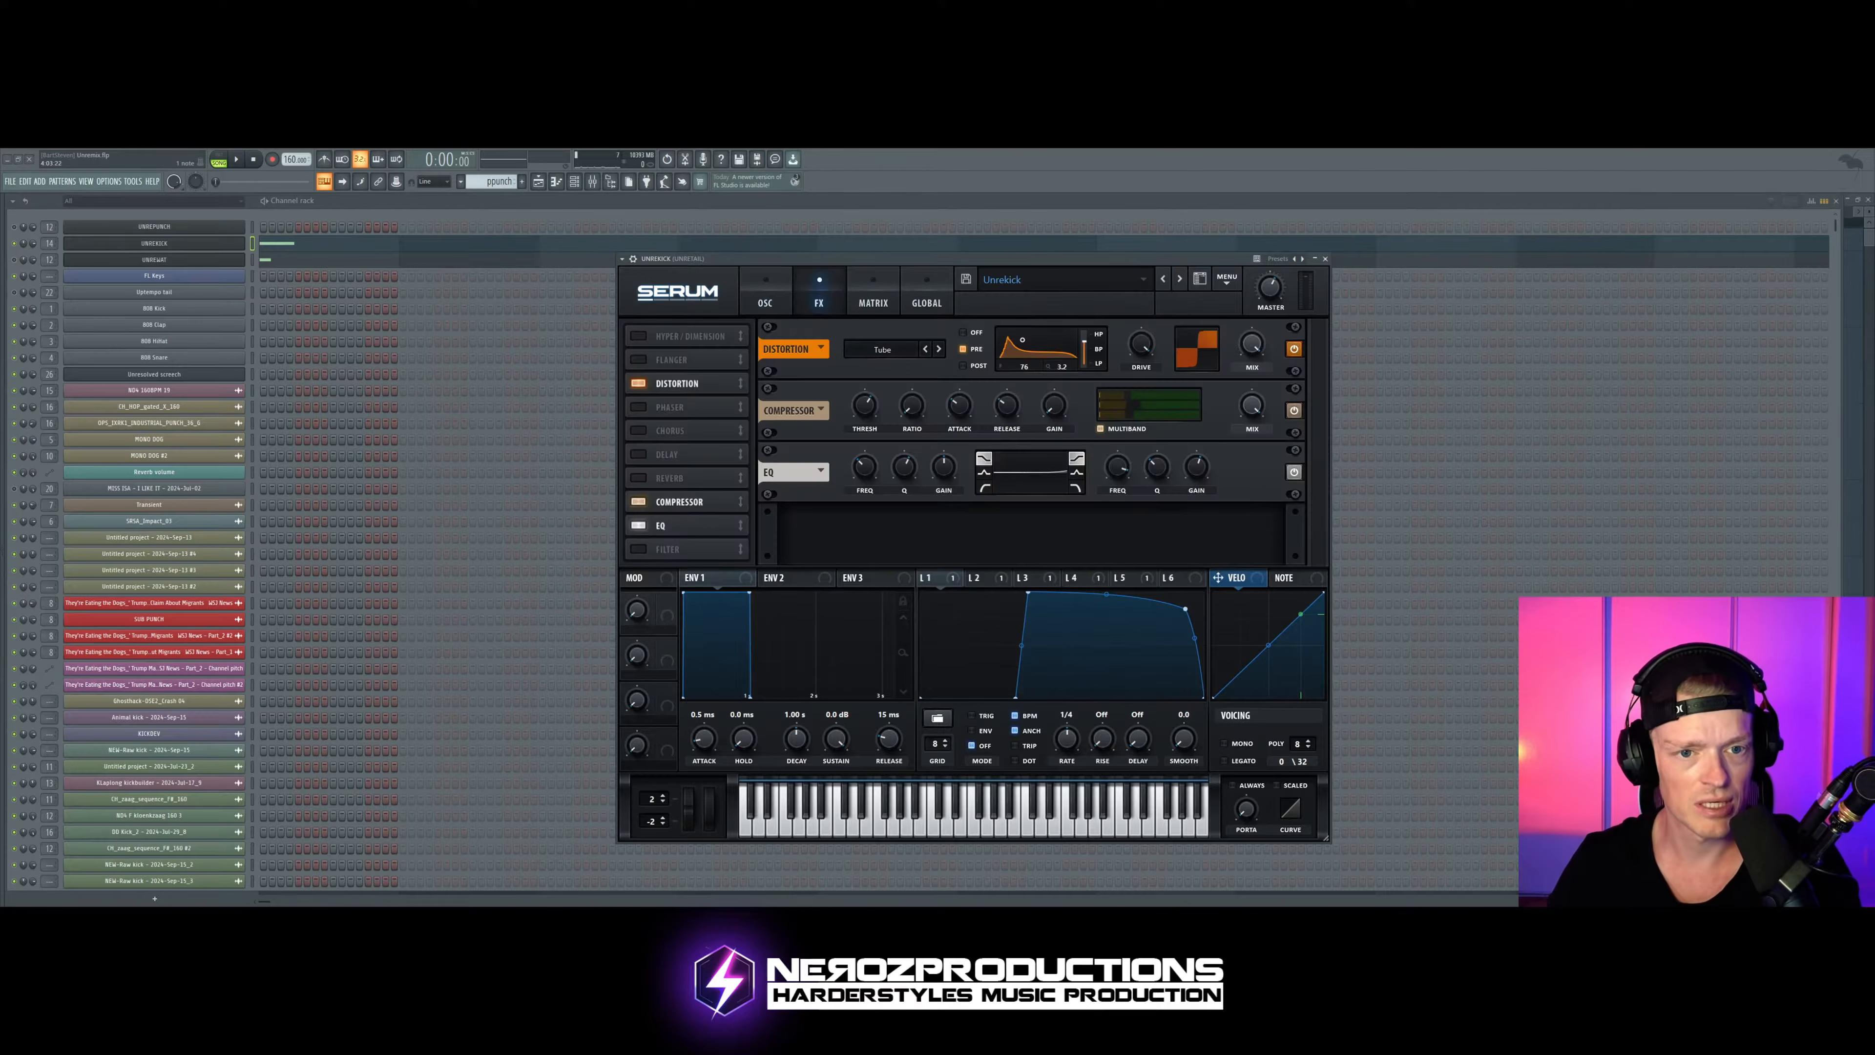
click(873, 296)
drag(872, 257, 749, 242)
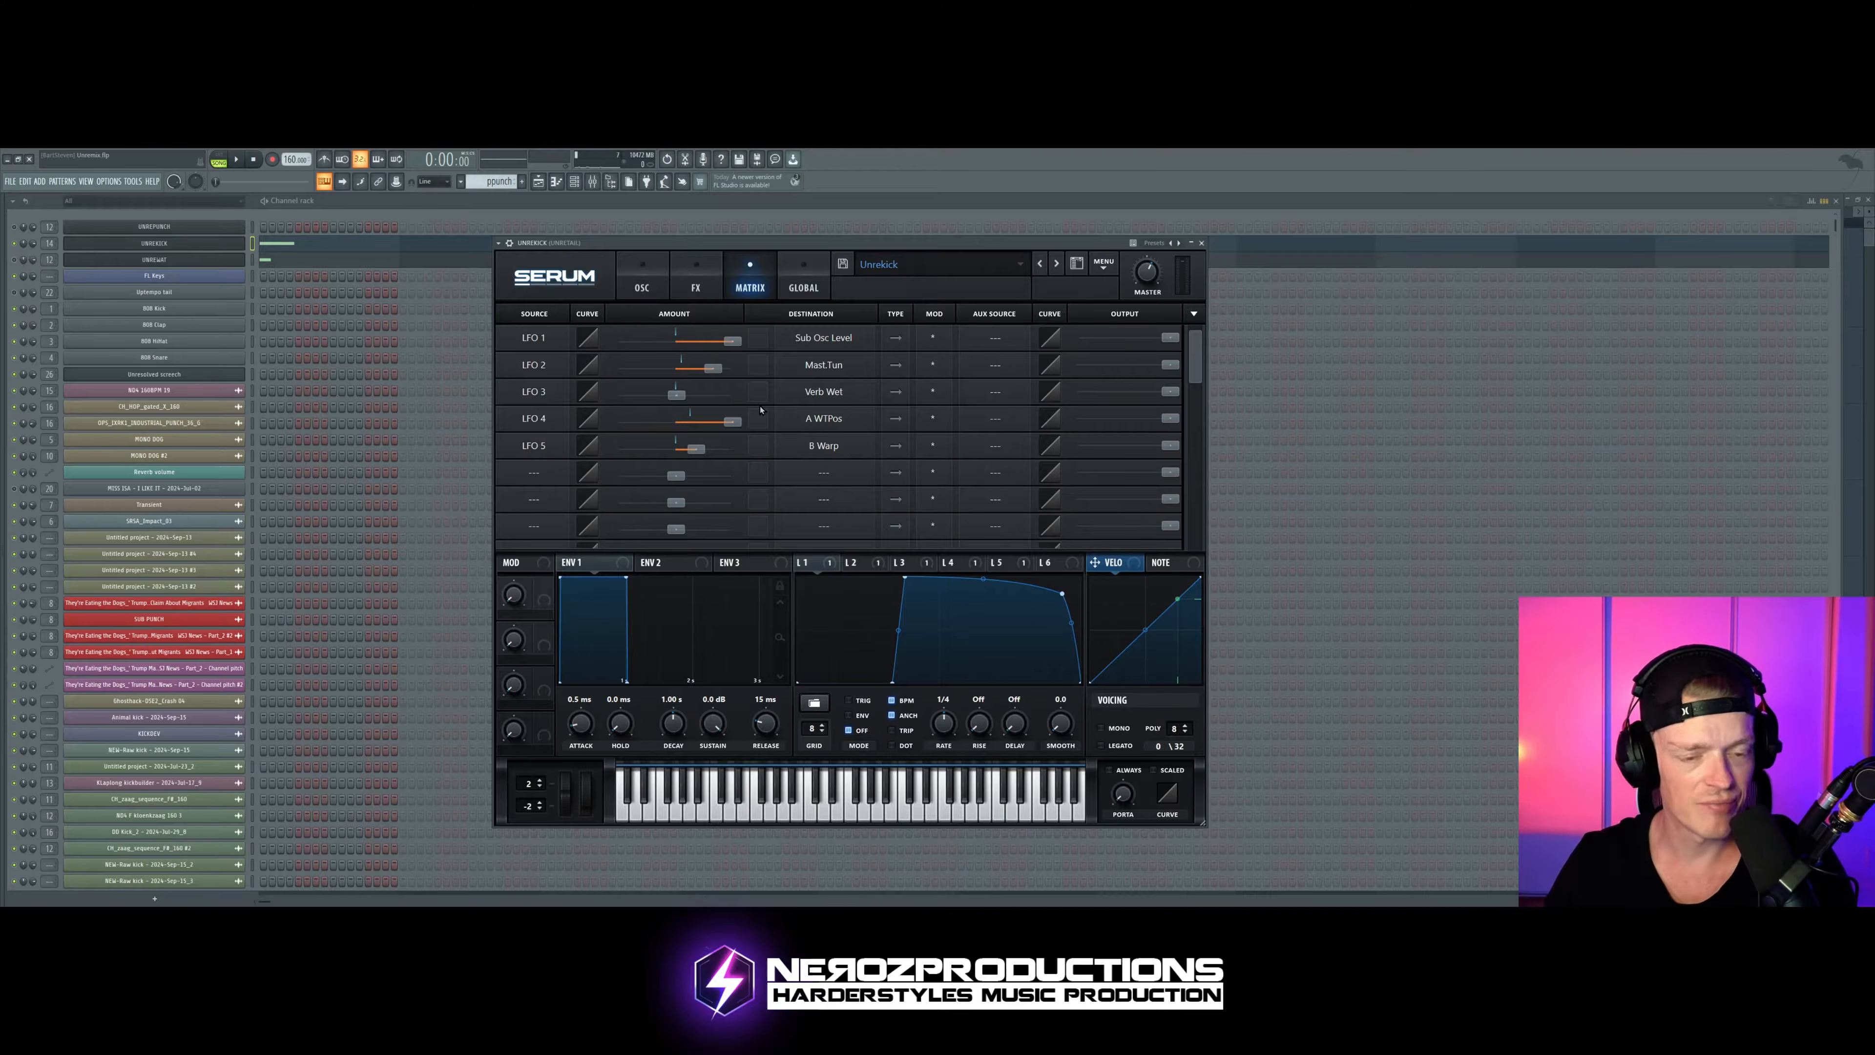
Step: Return to Serum's oscillator page and assign LFO 1 to the sub oscillator's level
click(641, 281)
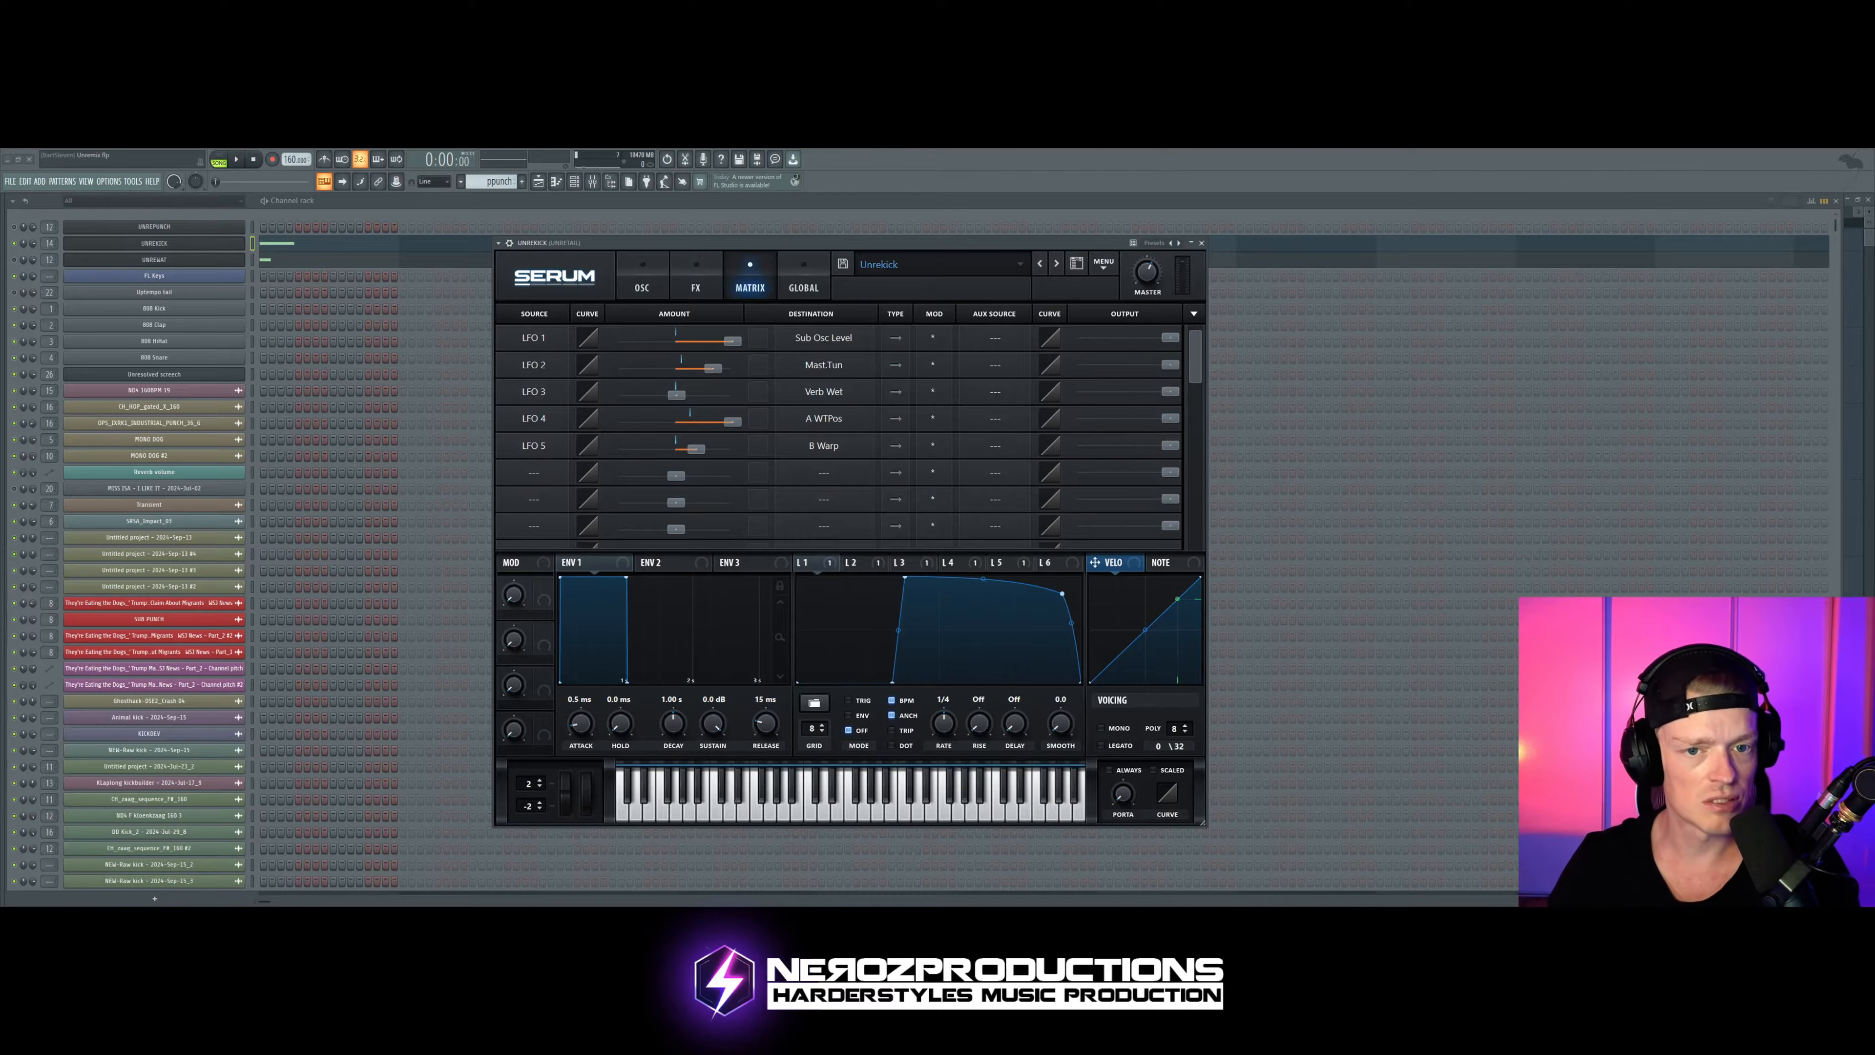
click(642, 281)
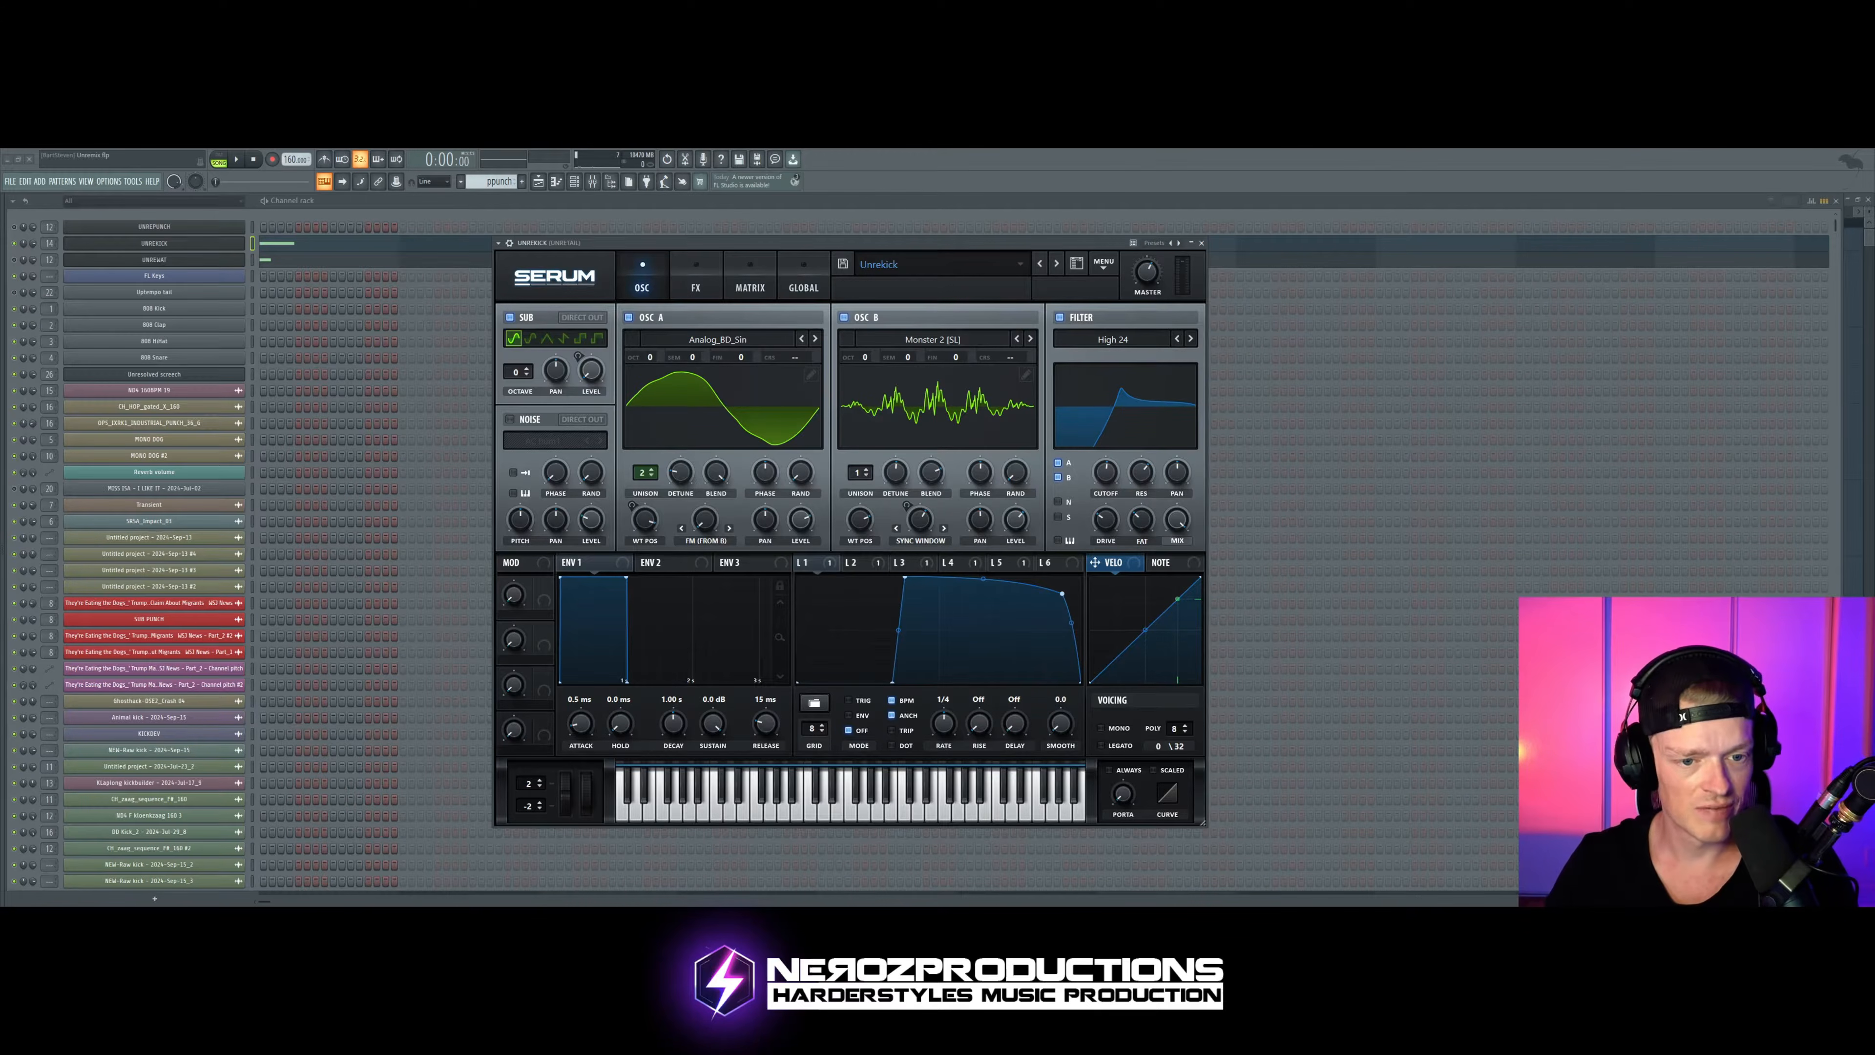
drag(801, 562, 590, 370)
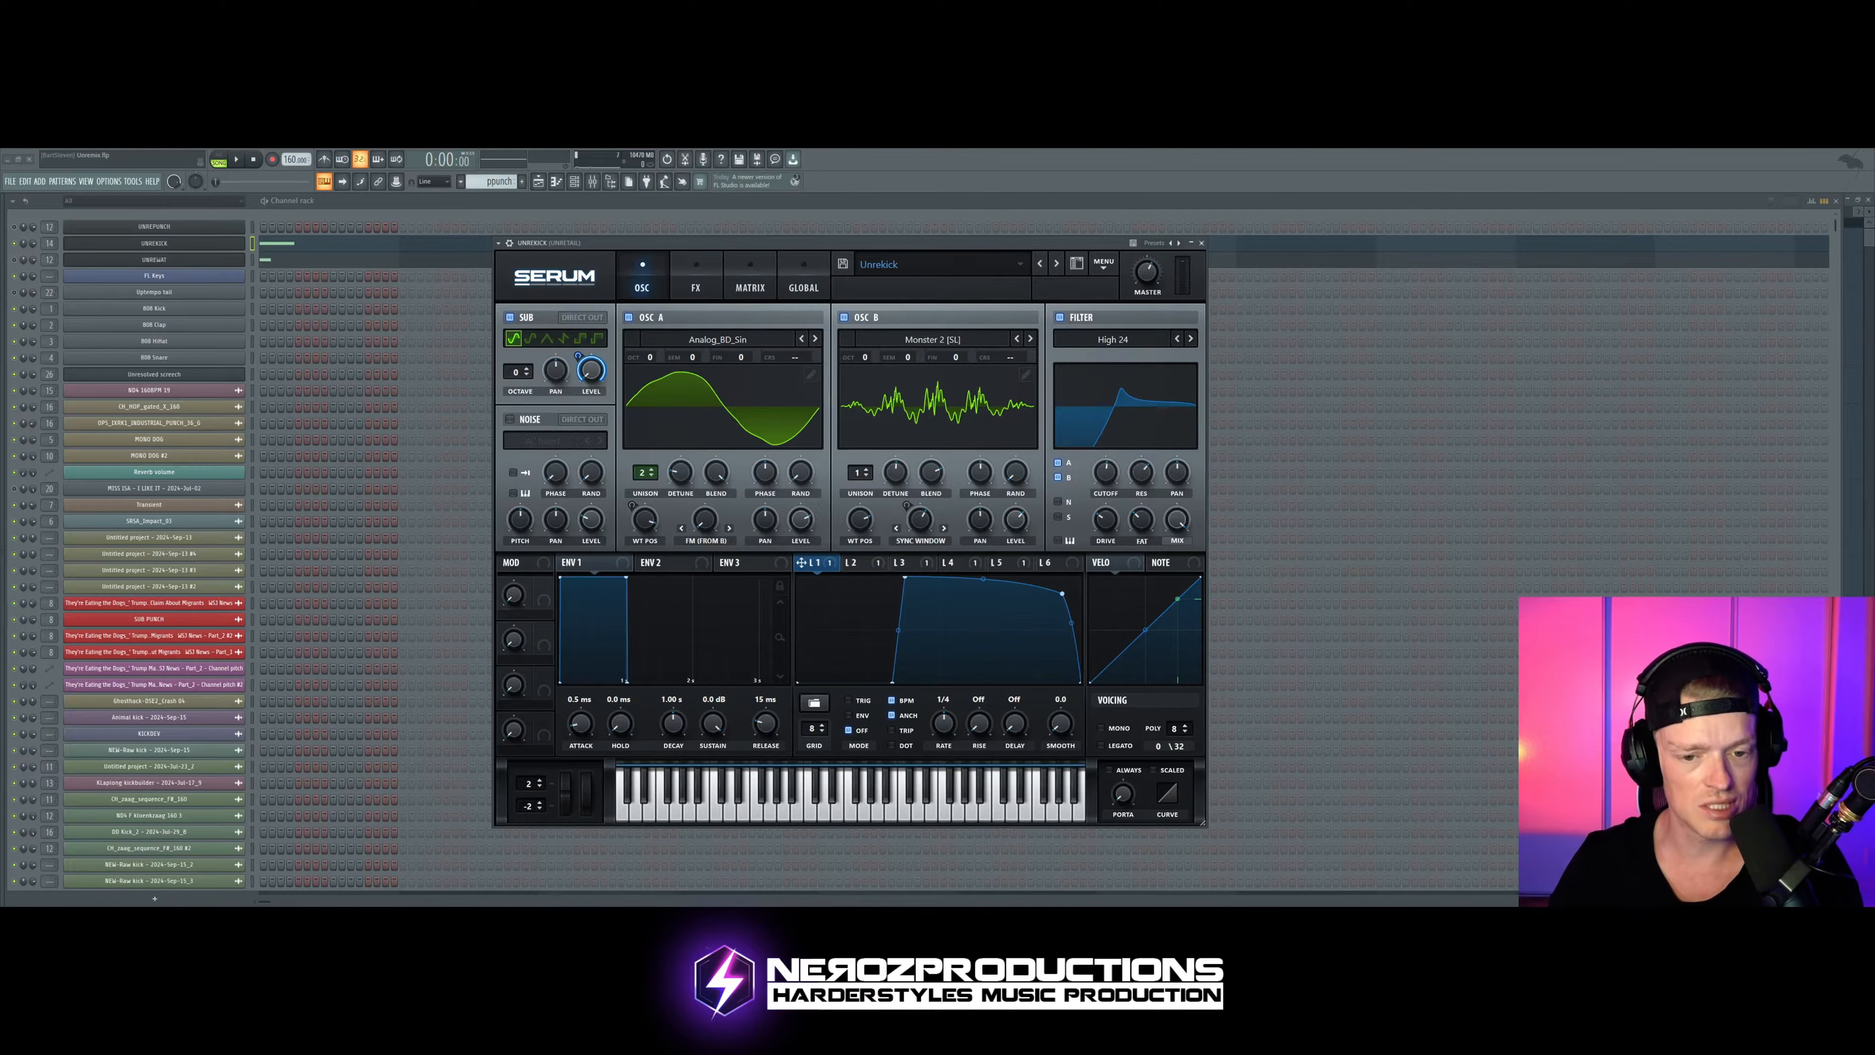
Step: Compare Serum's modulation matrix routings with the oscillator page settings
click(751, 279)
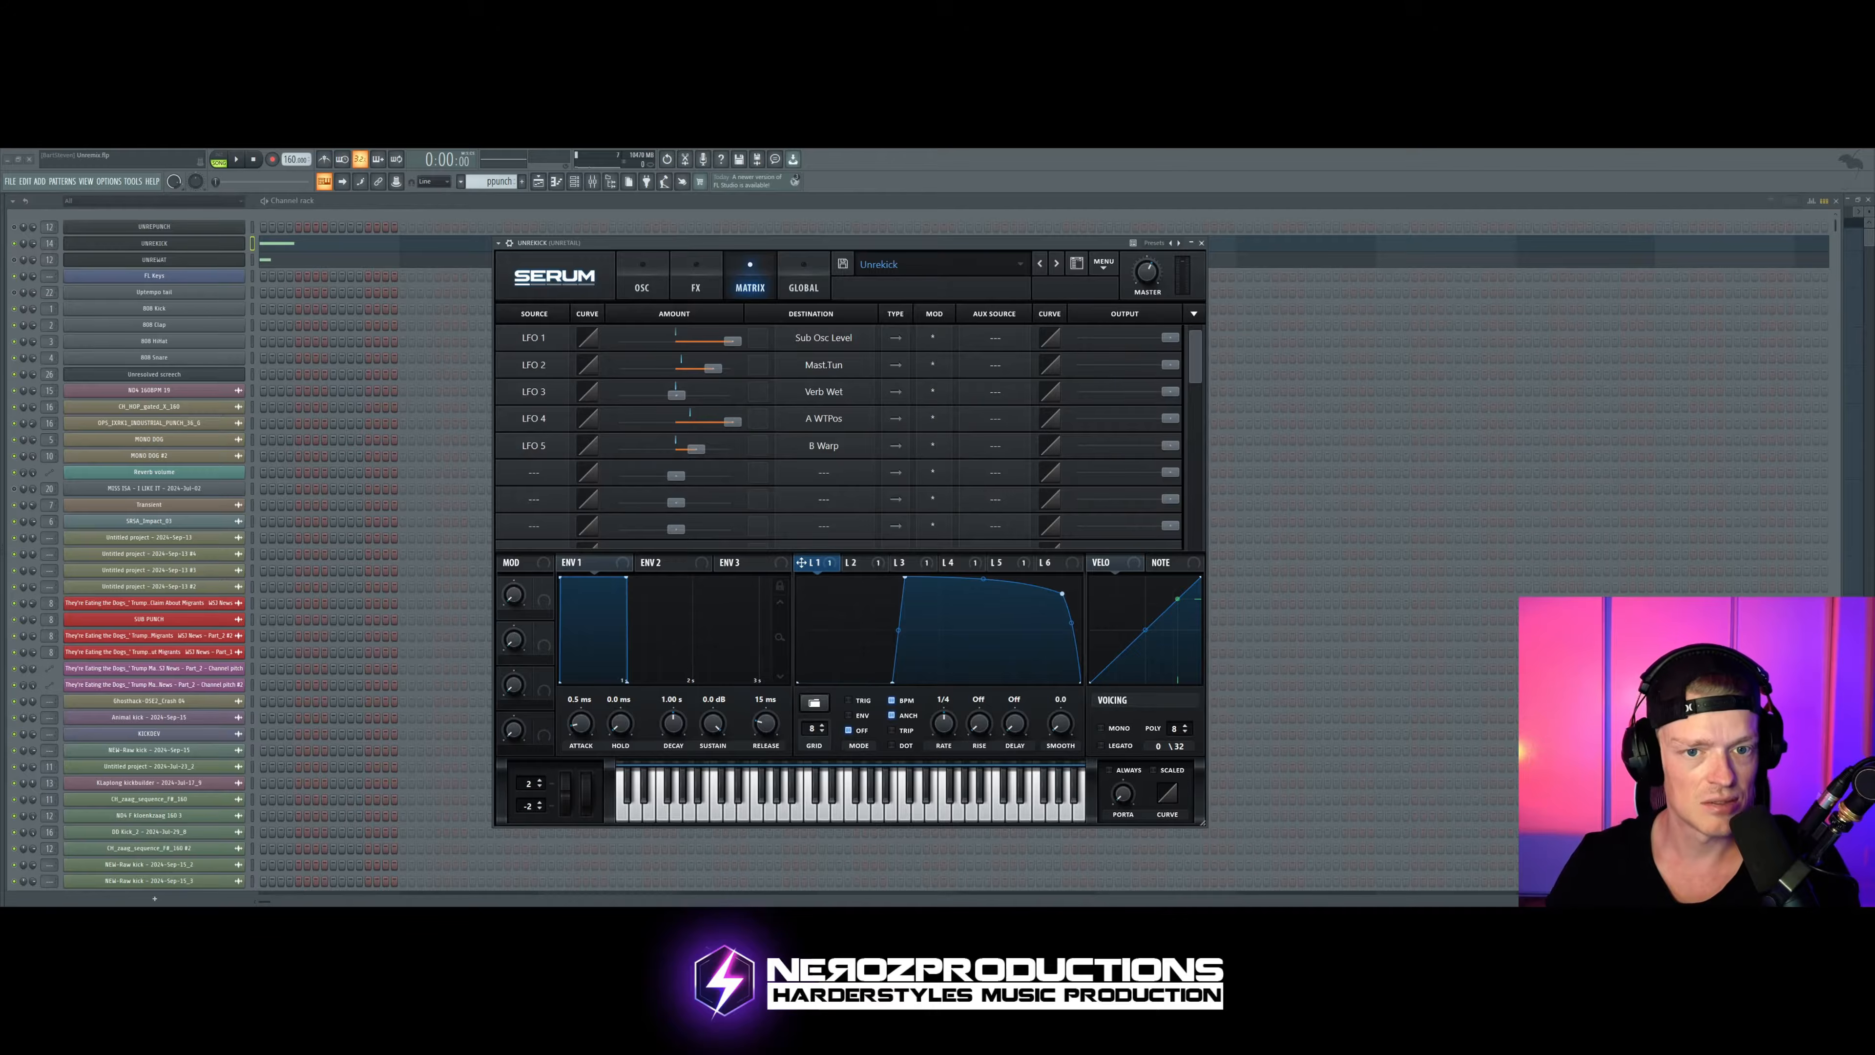
click(642, 279)
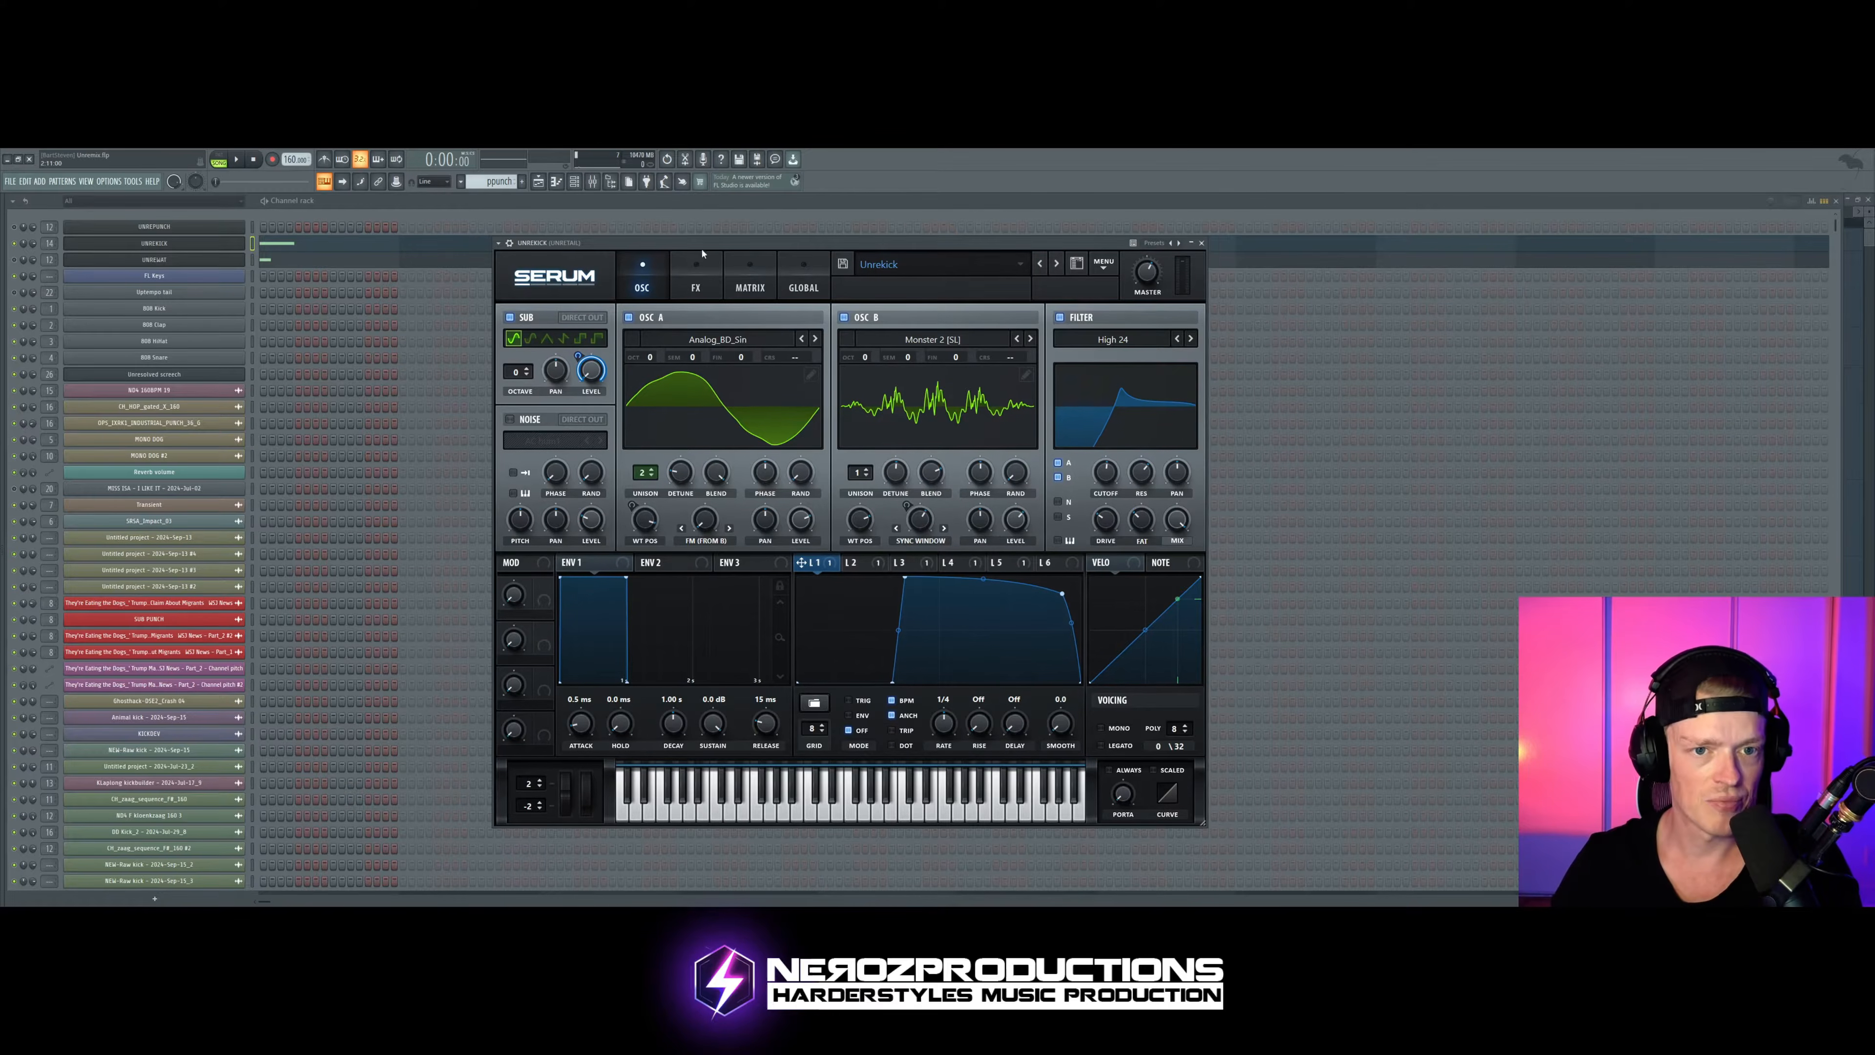
drag(704, 245, 714, 242)
click(754, 278)
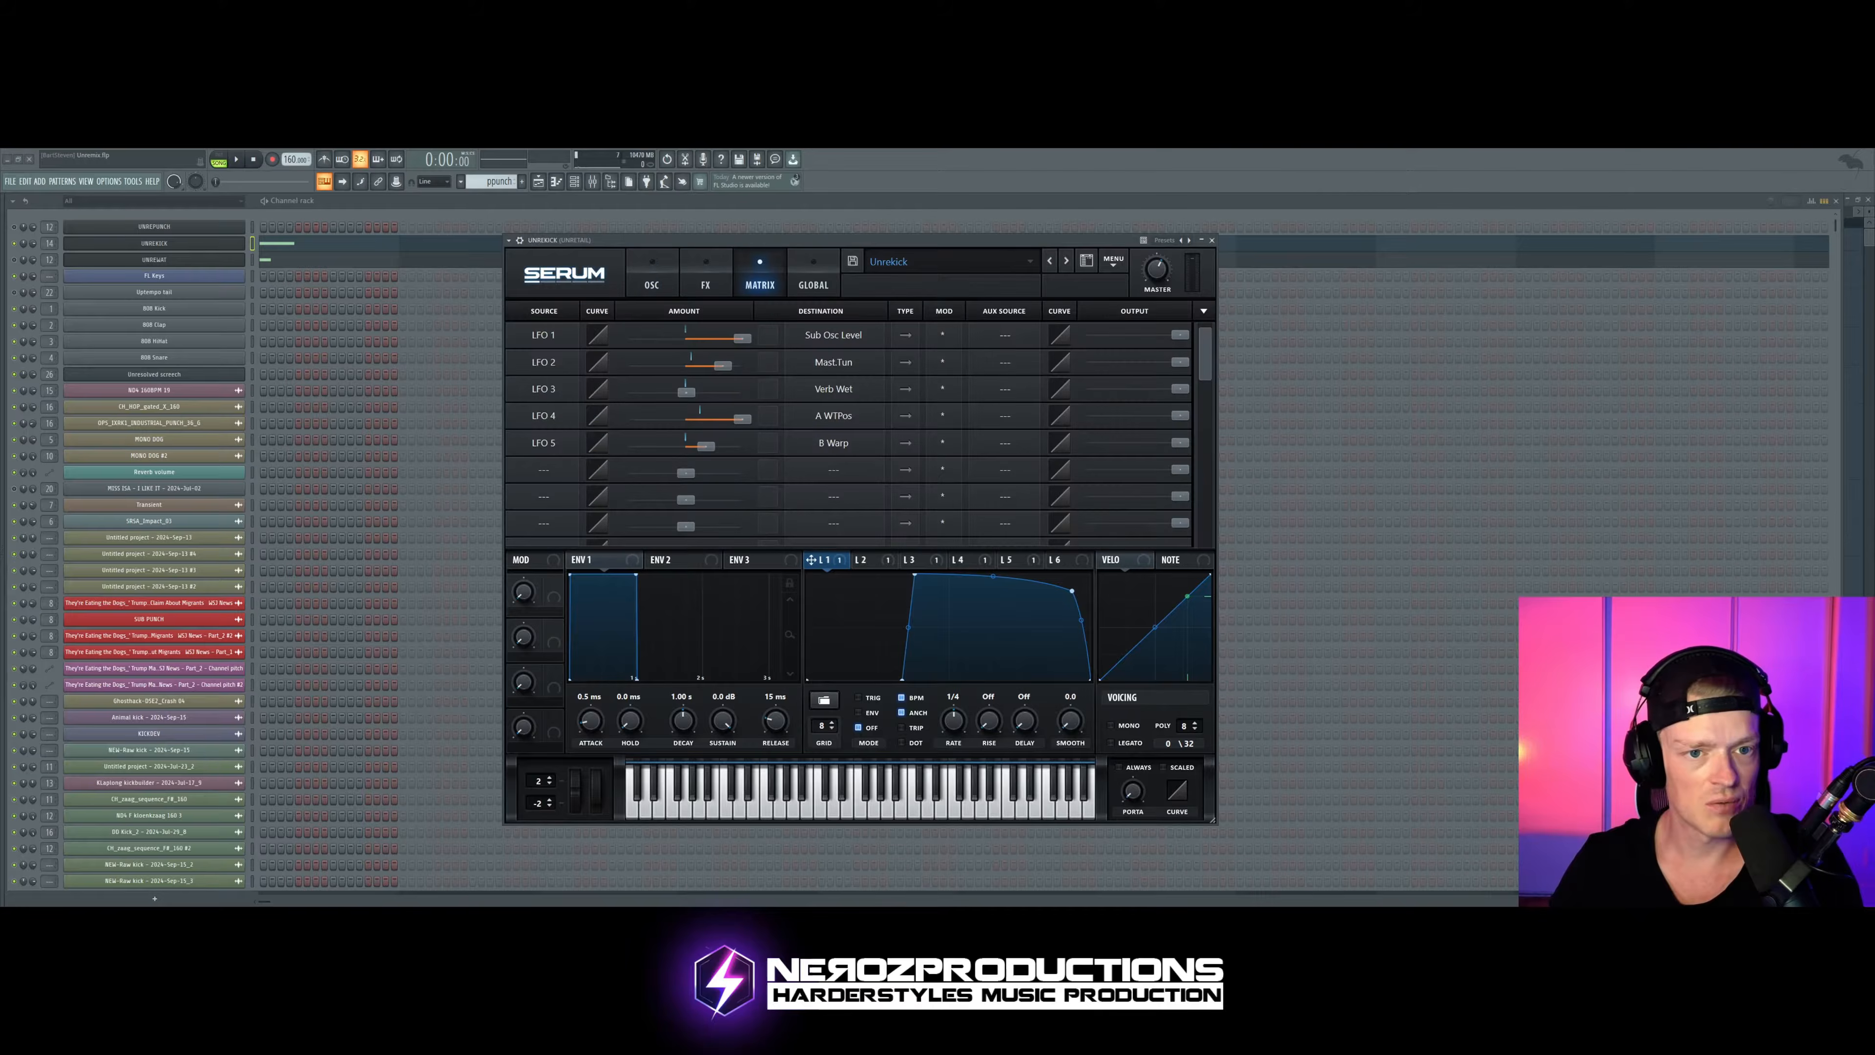
click(652, 280)
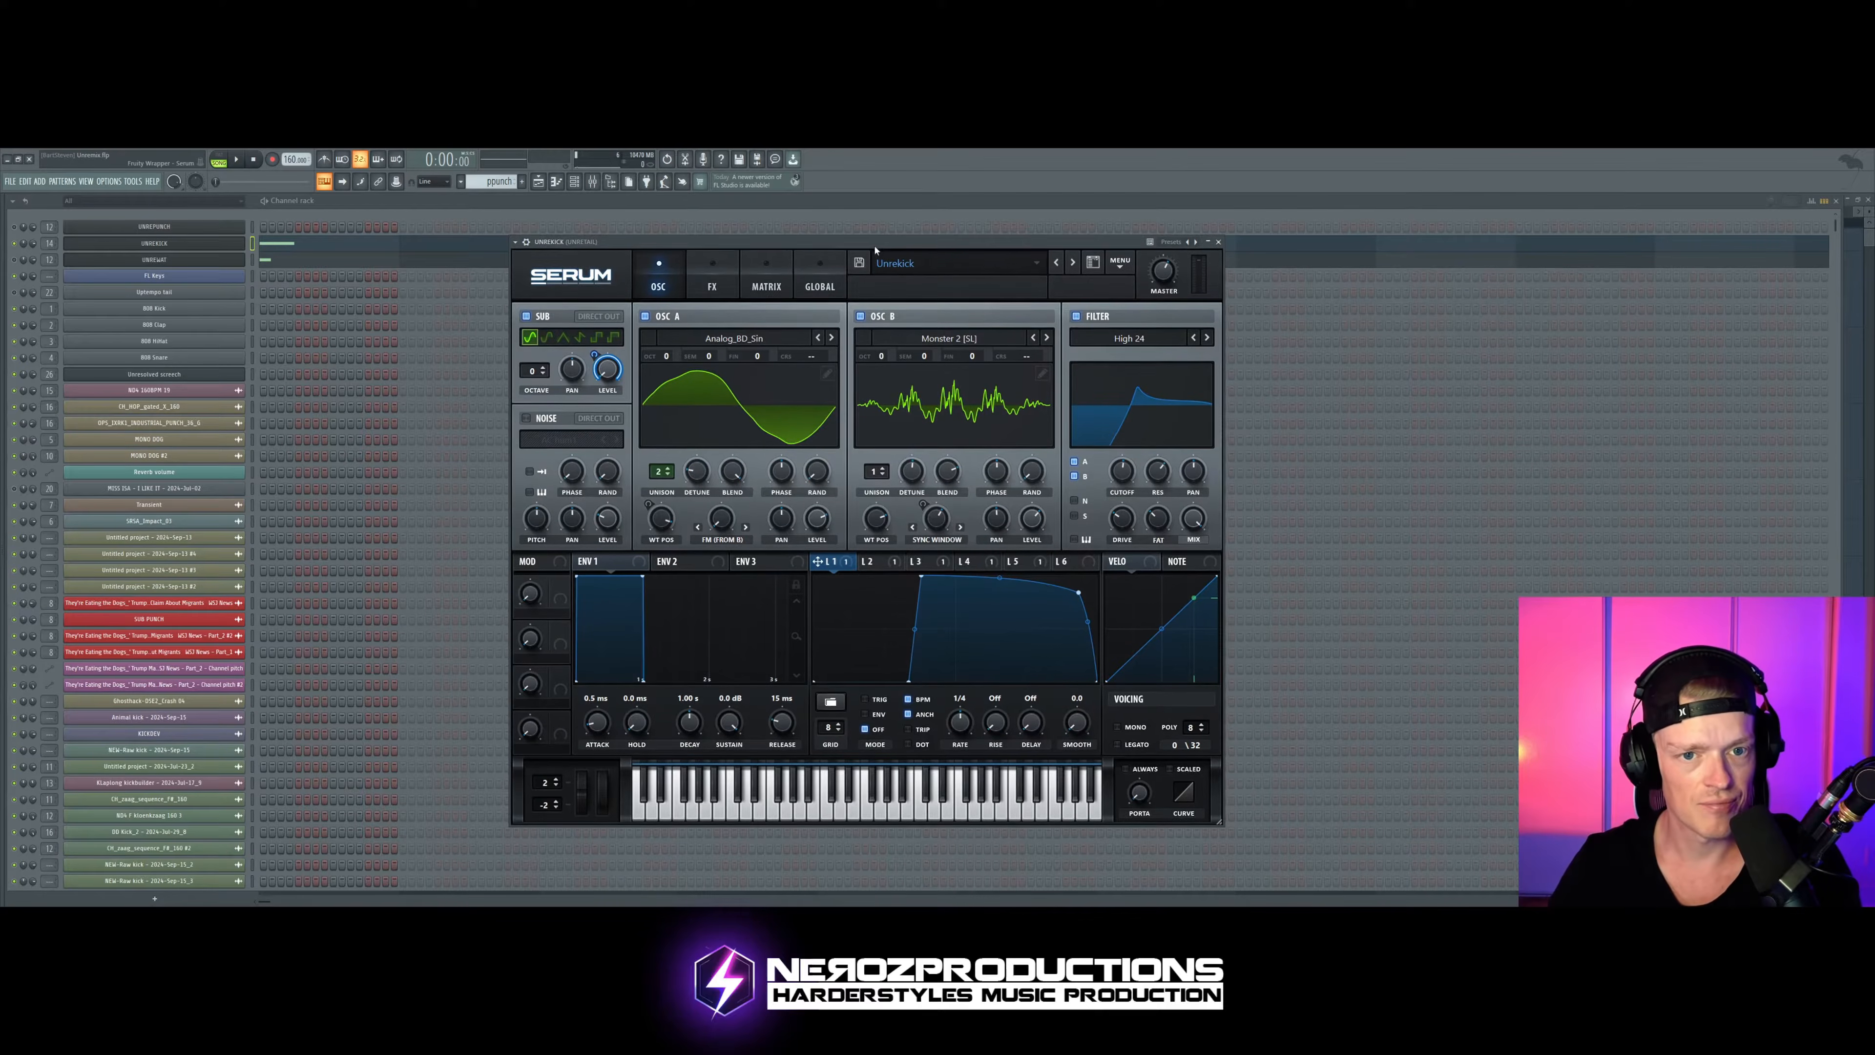
Step: Bypass FabFilter Pro-Q and Fruity Fast Dist on the kick's mixer track, then close the mixer
click(592, 183)
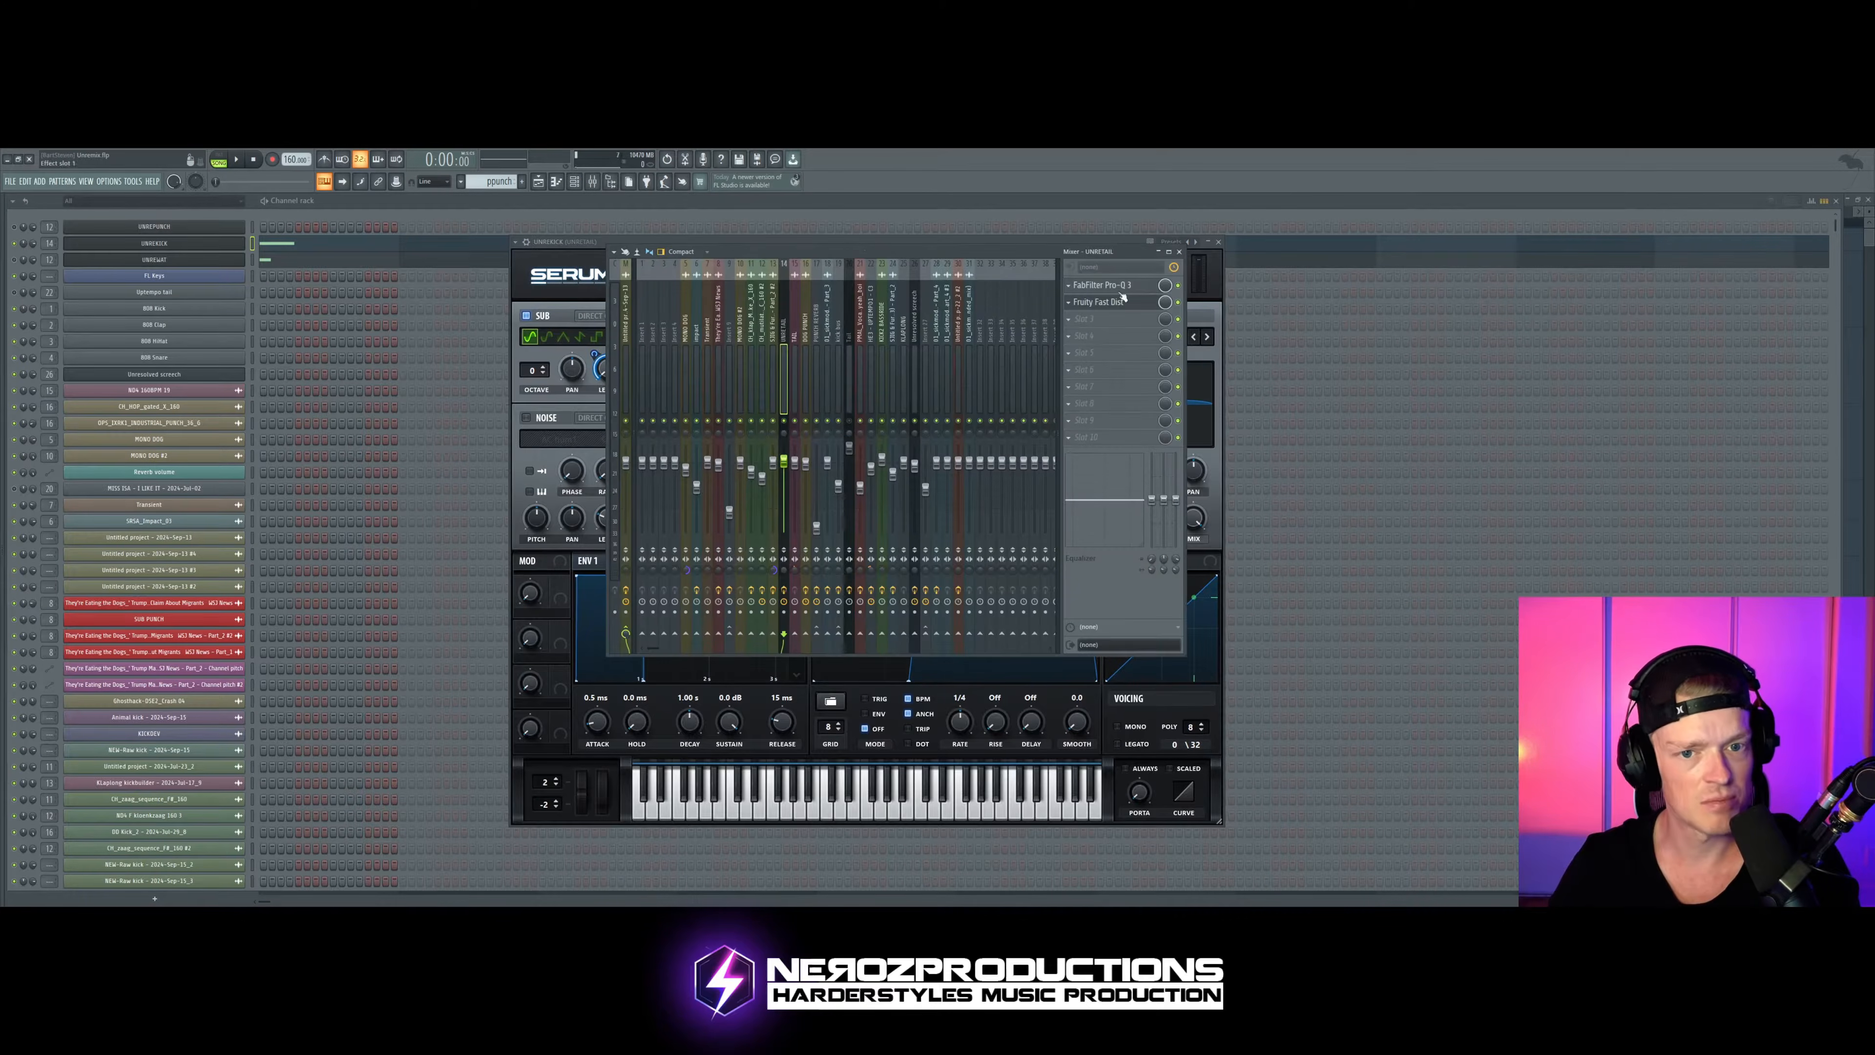
click(1177, 302)
click(1177, 285)
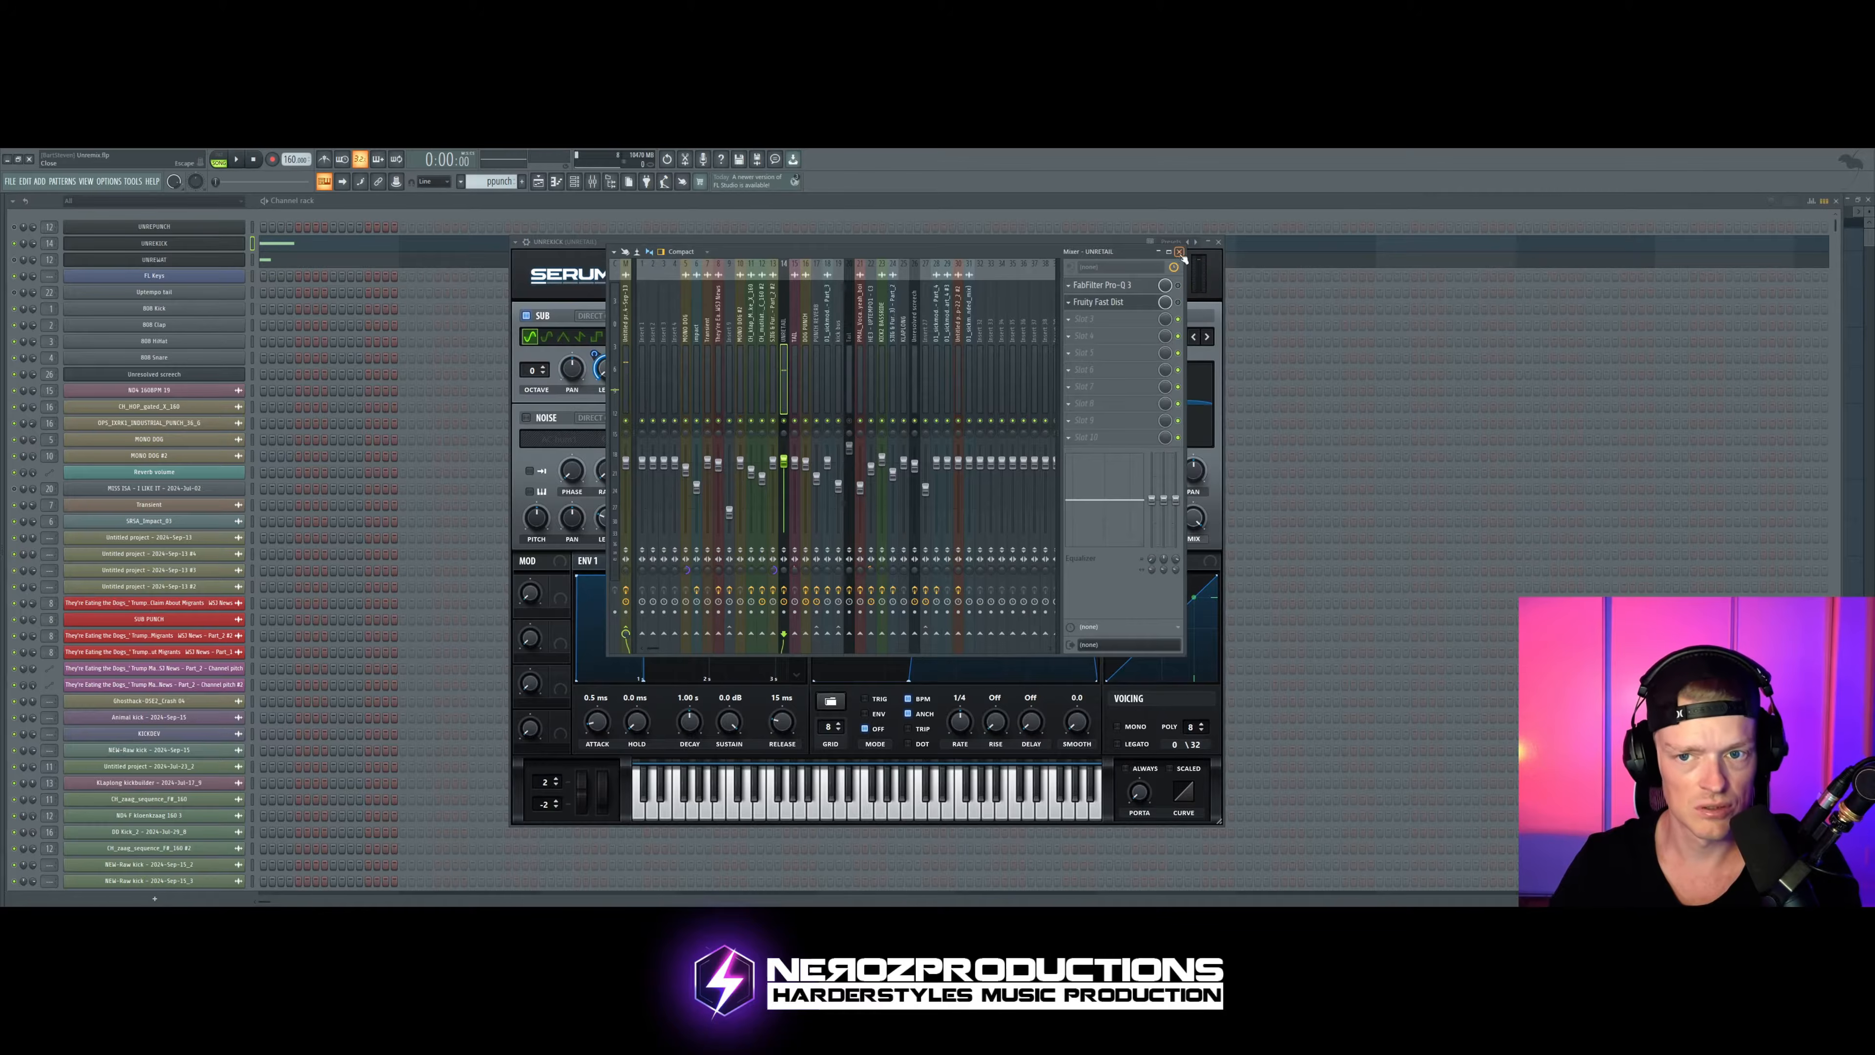
click(1179, 252)
Step: Audition the kick with Serum's distortion, compressor and EQ switched off and on again
click(711, 281)
key(space)
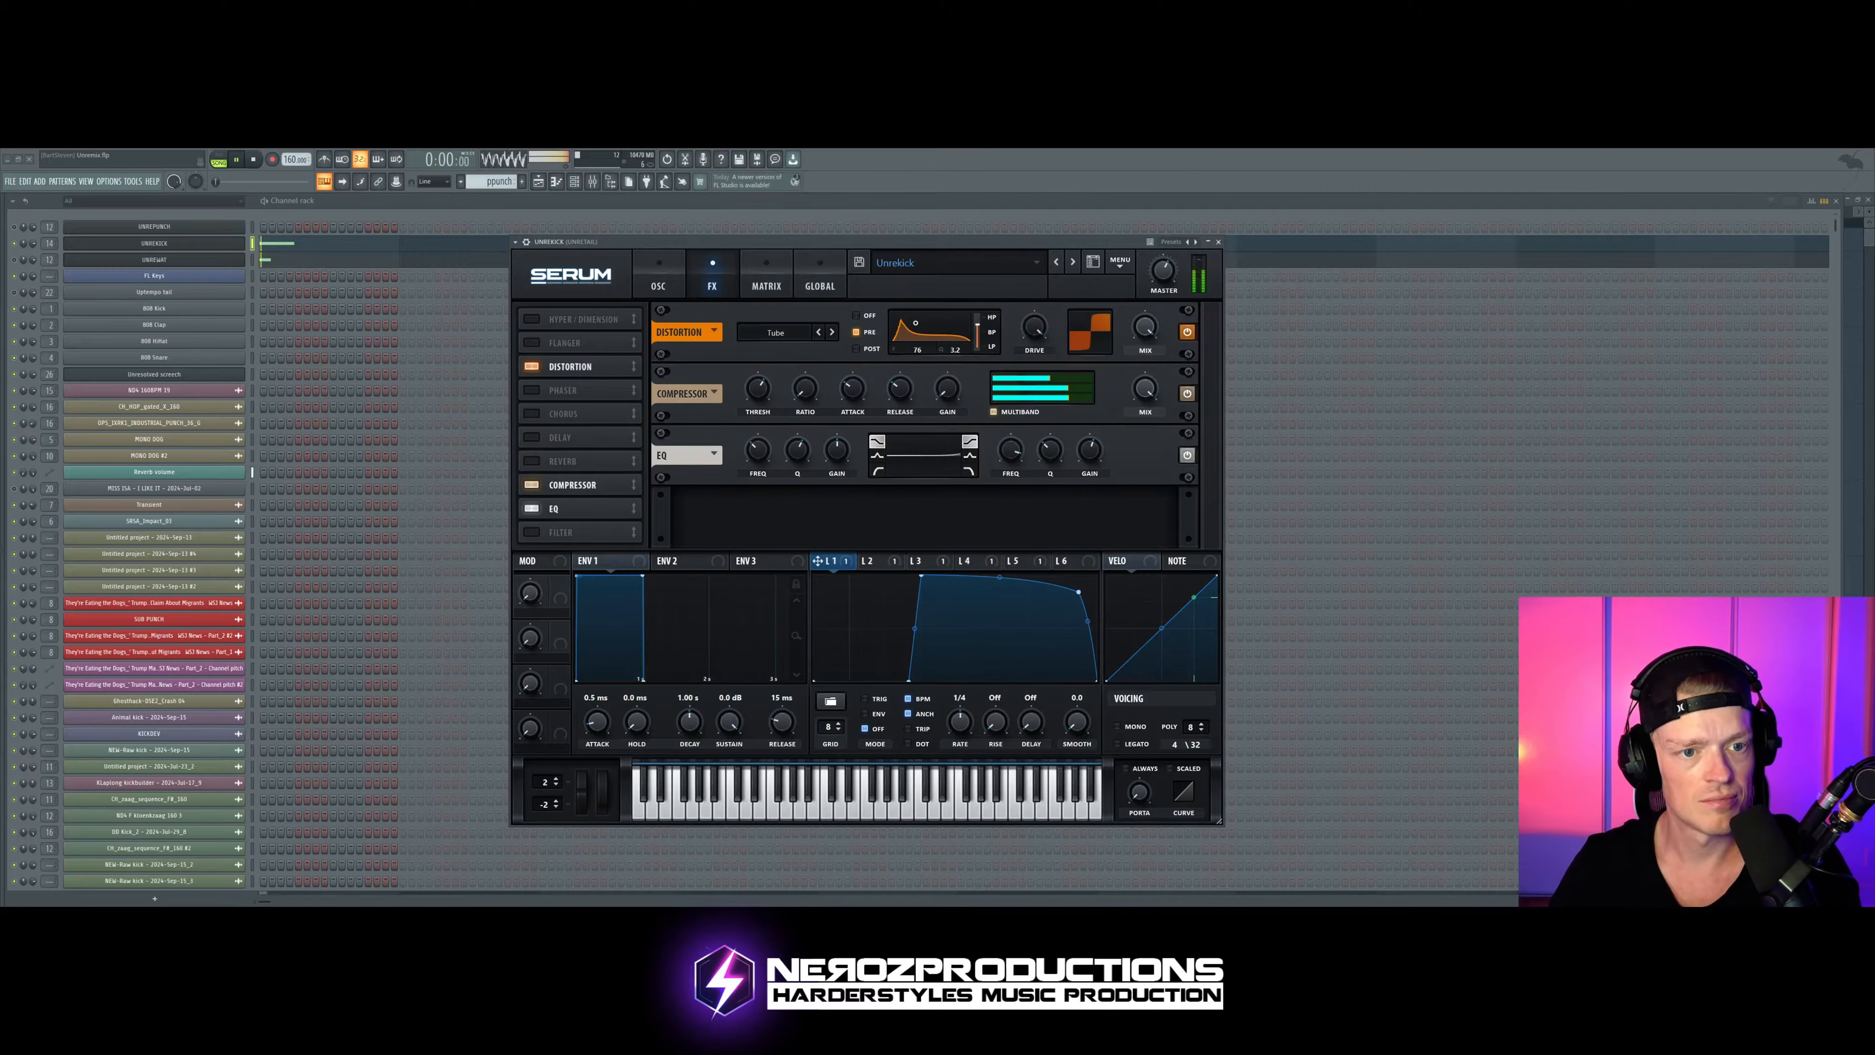
click(532, 367)
click(531, 484)
click(531, 508)
click(532, 484)
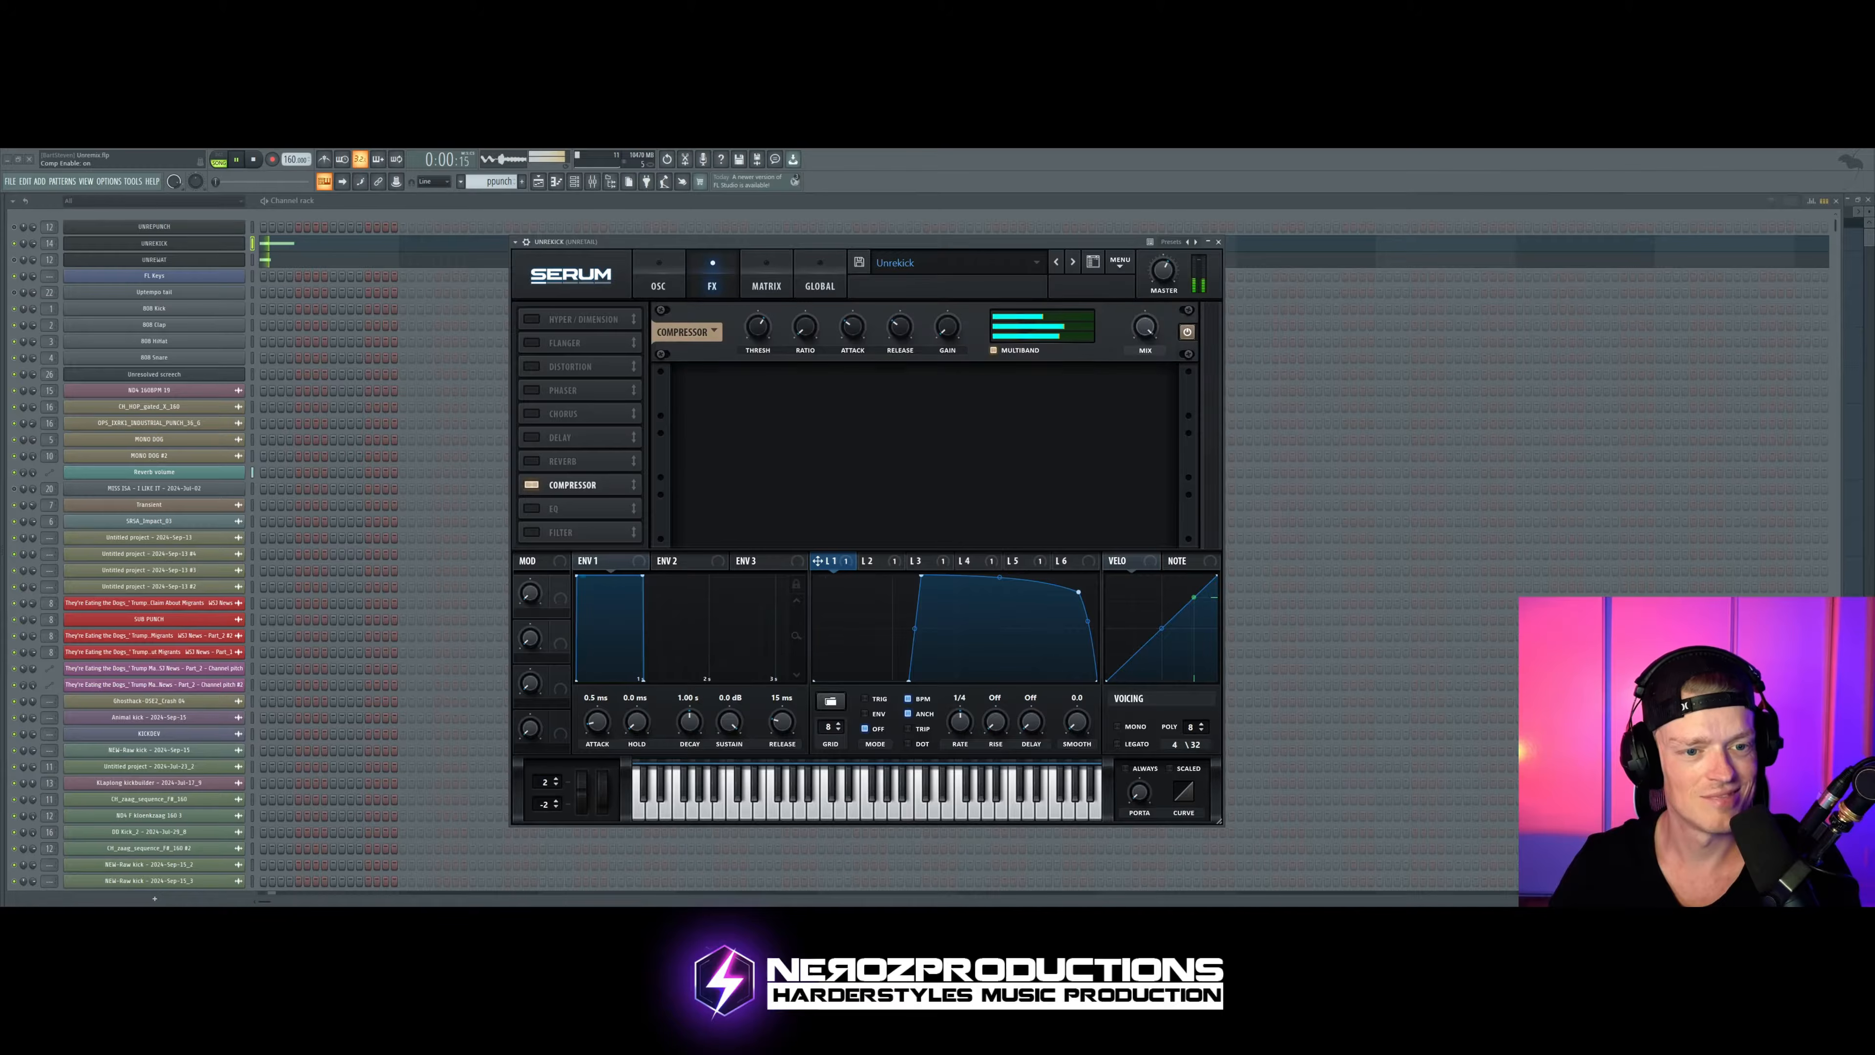
click(531, 509)
click(532, 366)
drag(823, 247, 864, 242)
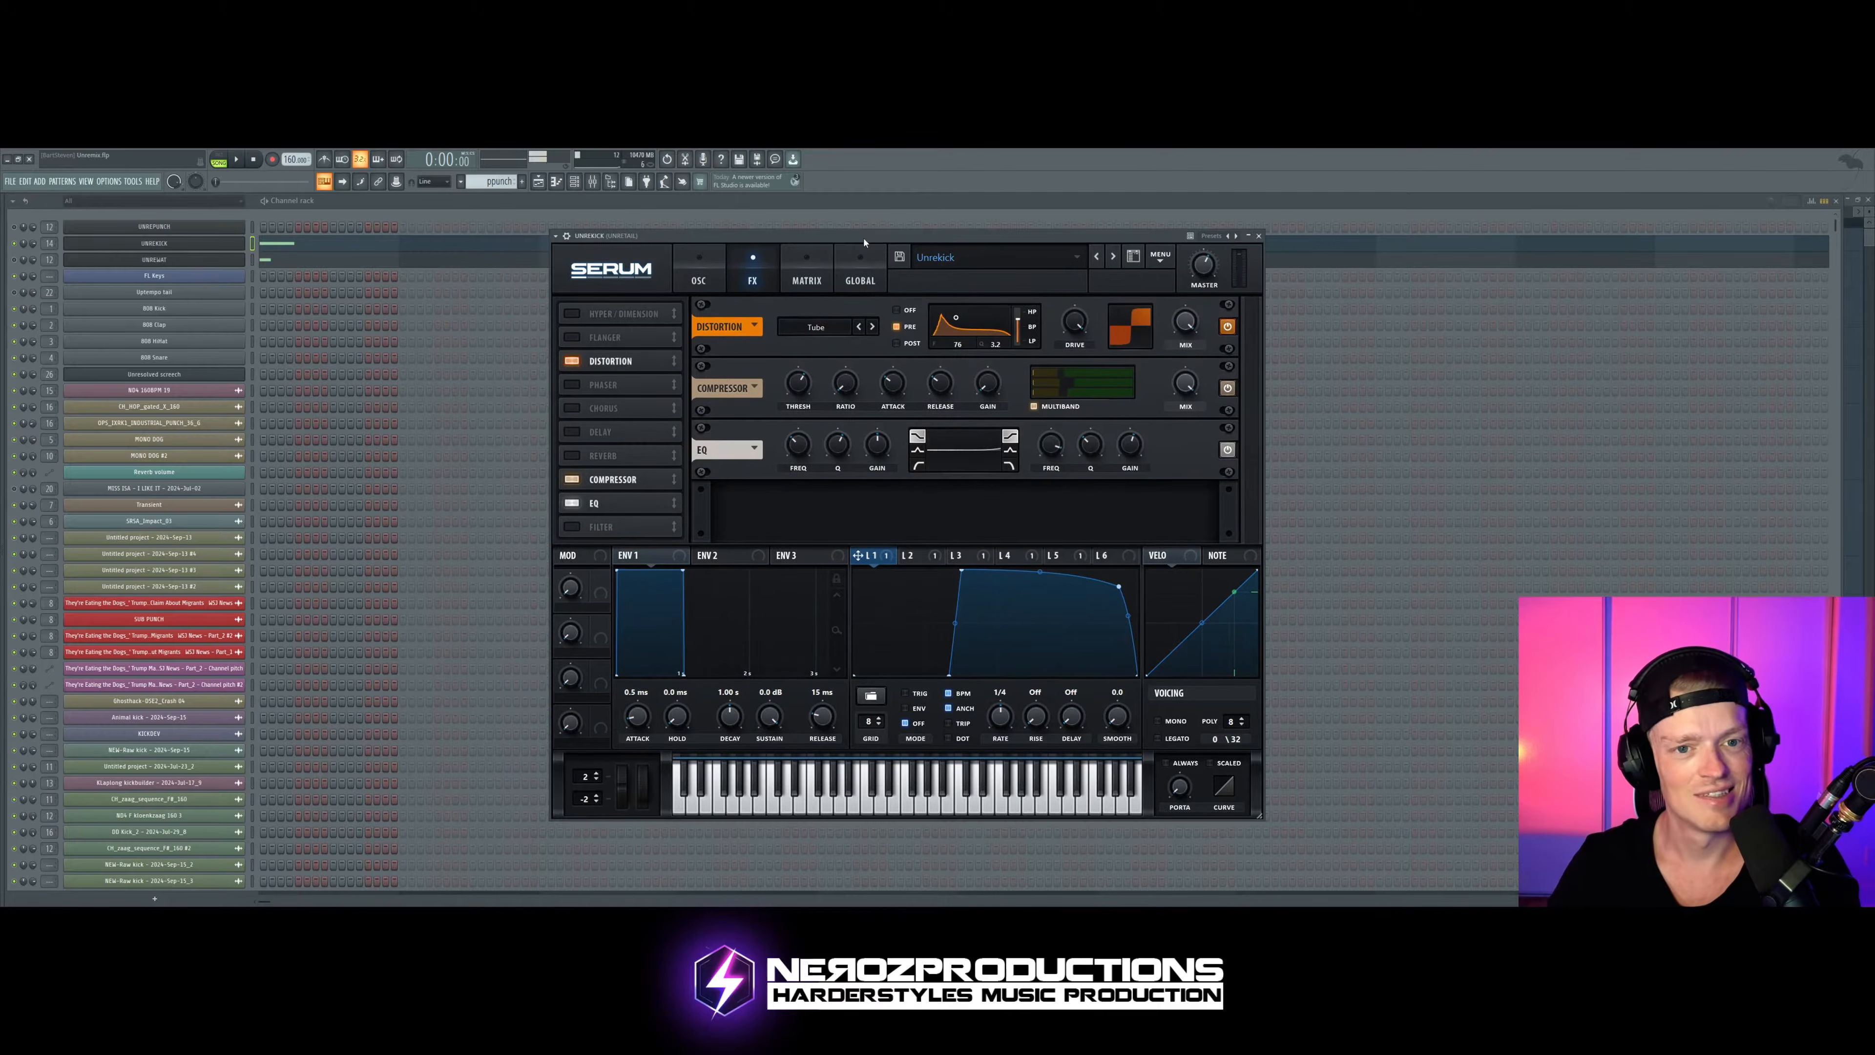
key(space)
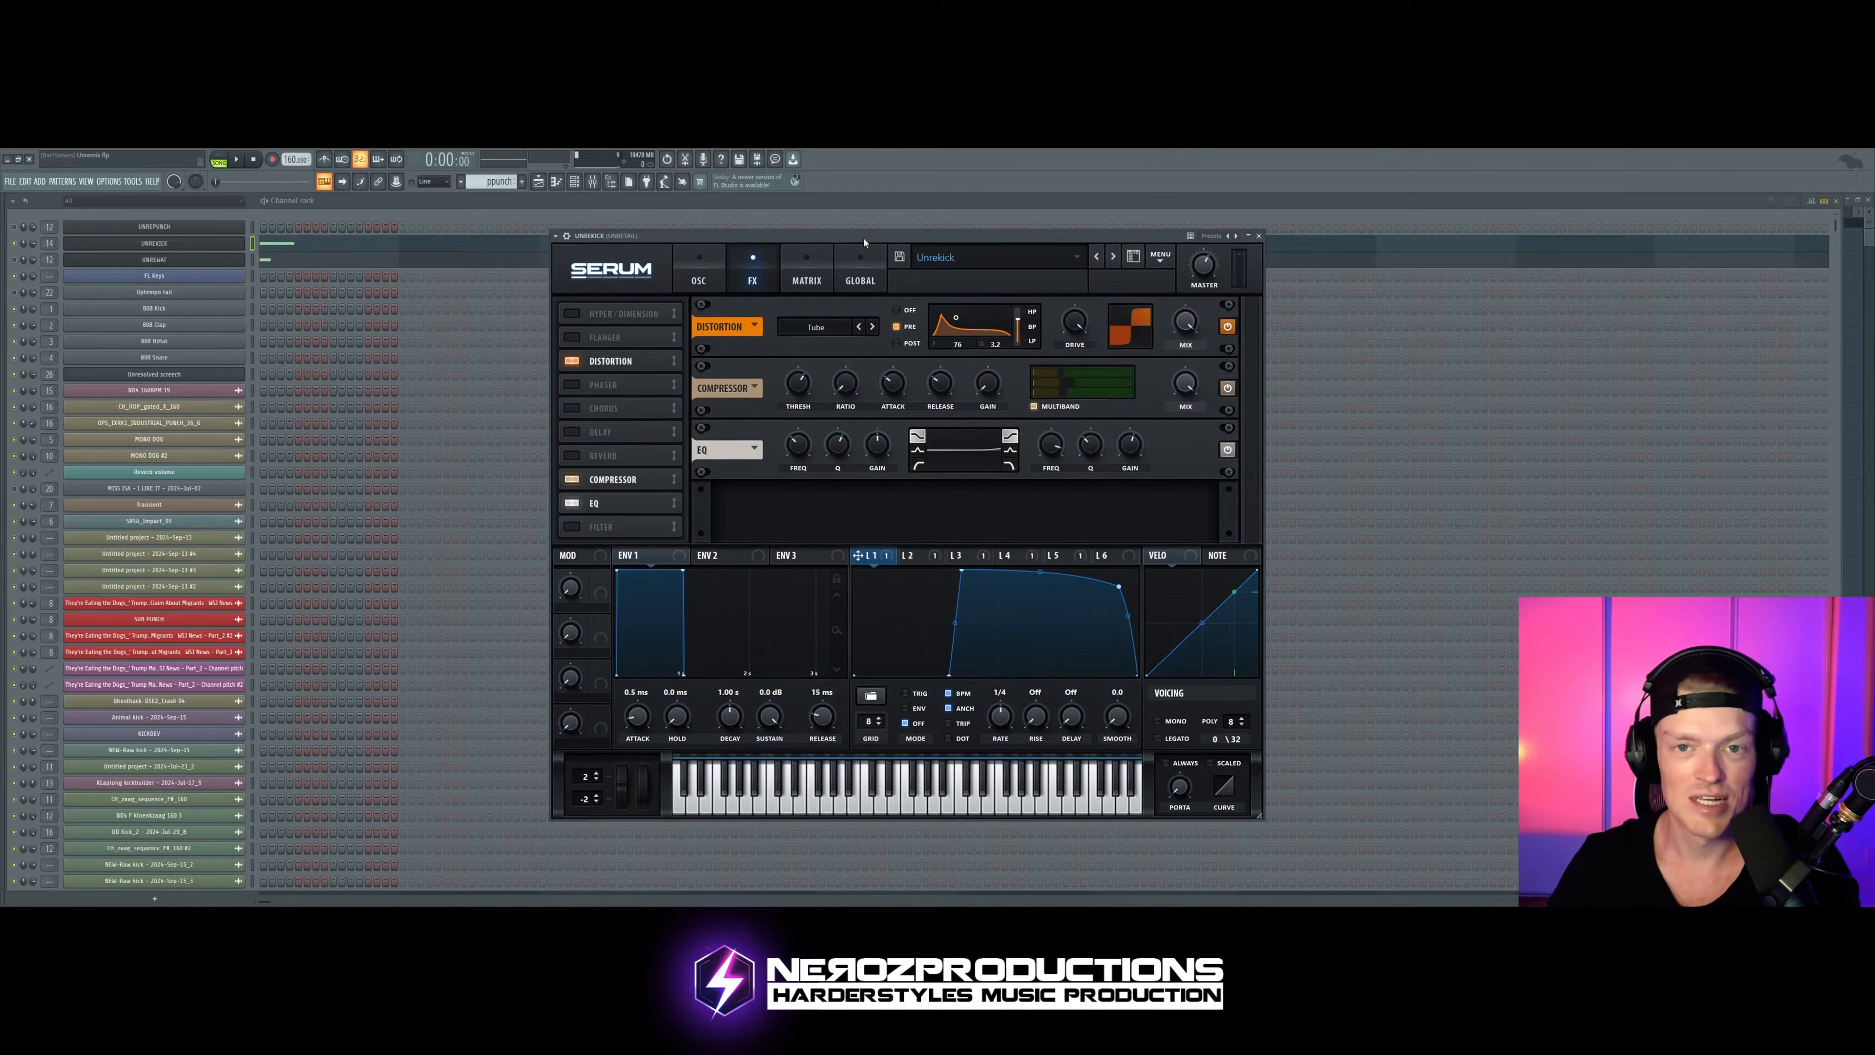
Step: Adjust the sub oscillator's level on the oscillator page and audition the kick
click(698, 280)
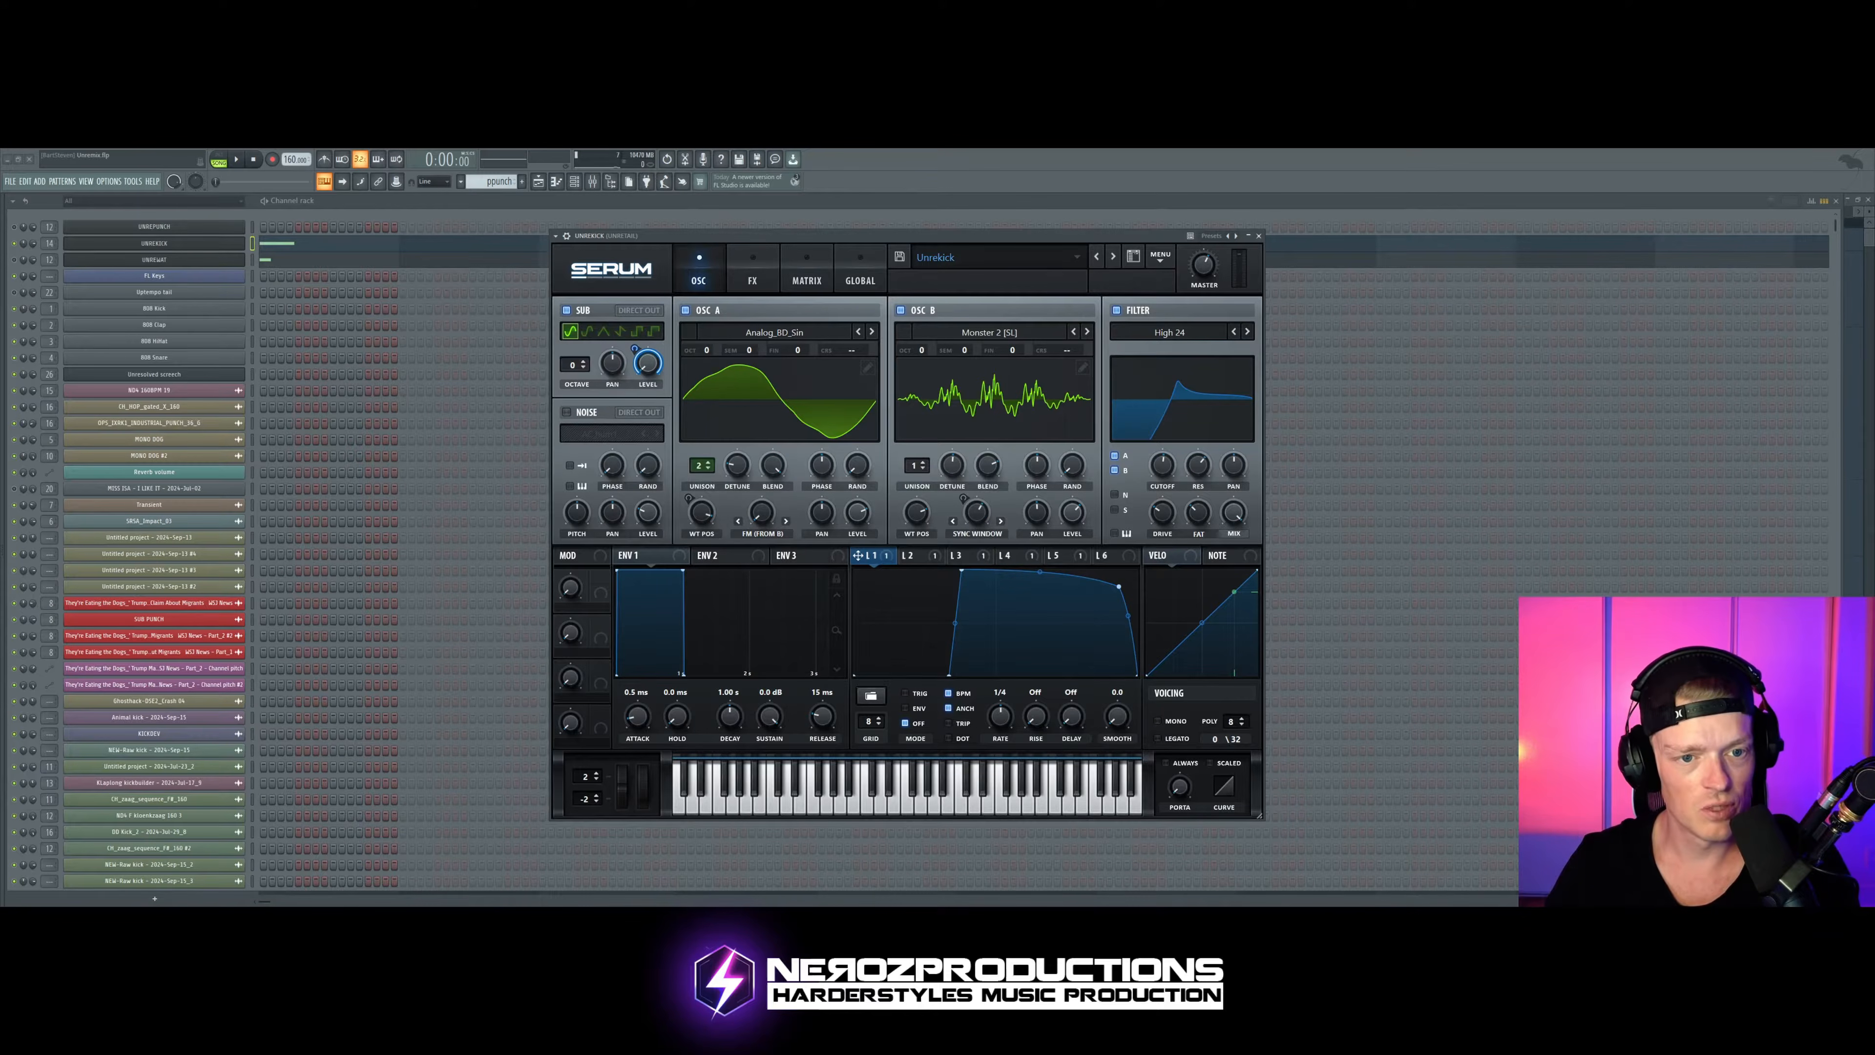
drag(648, 362, 647, 337)
drag(647, 363, 647, 413)
key(space)
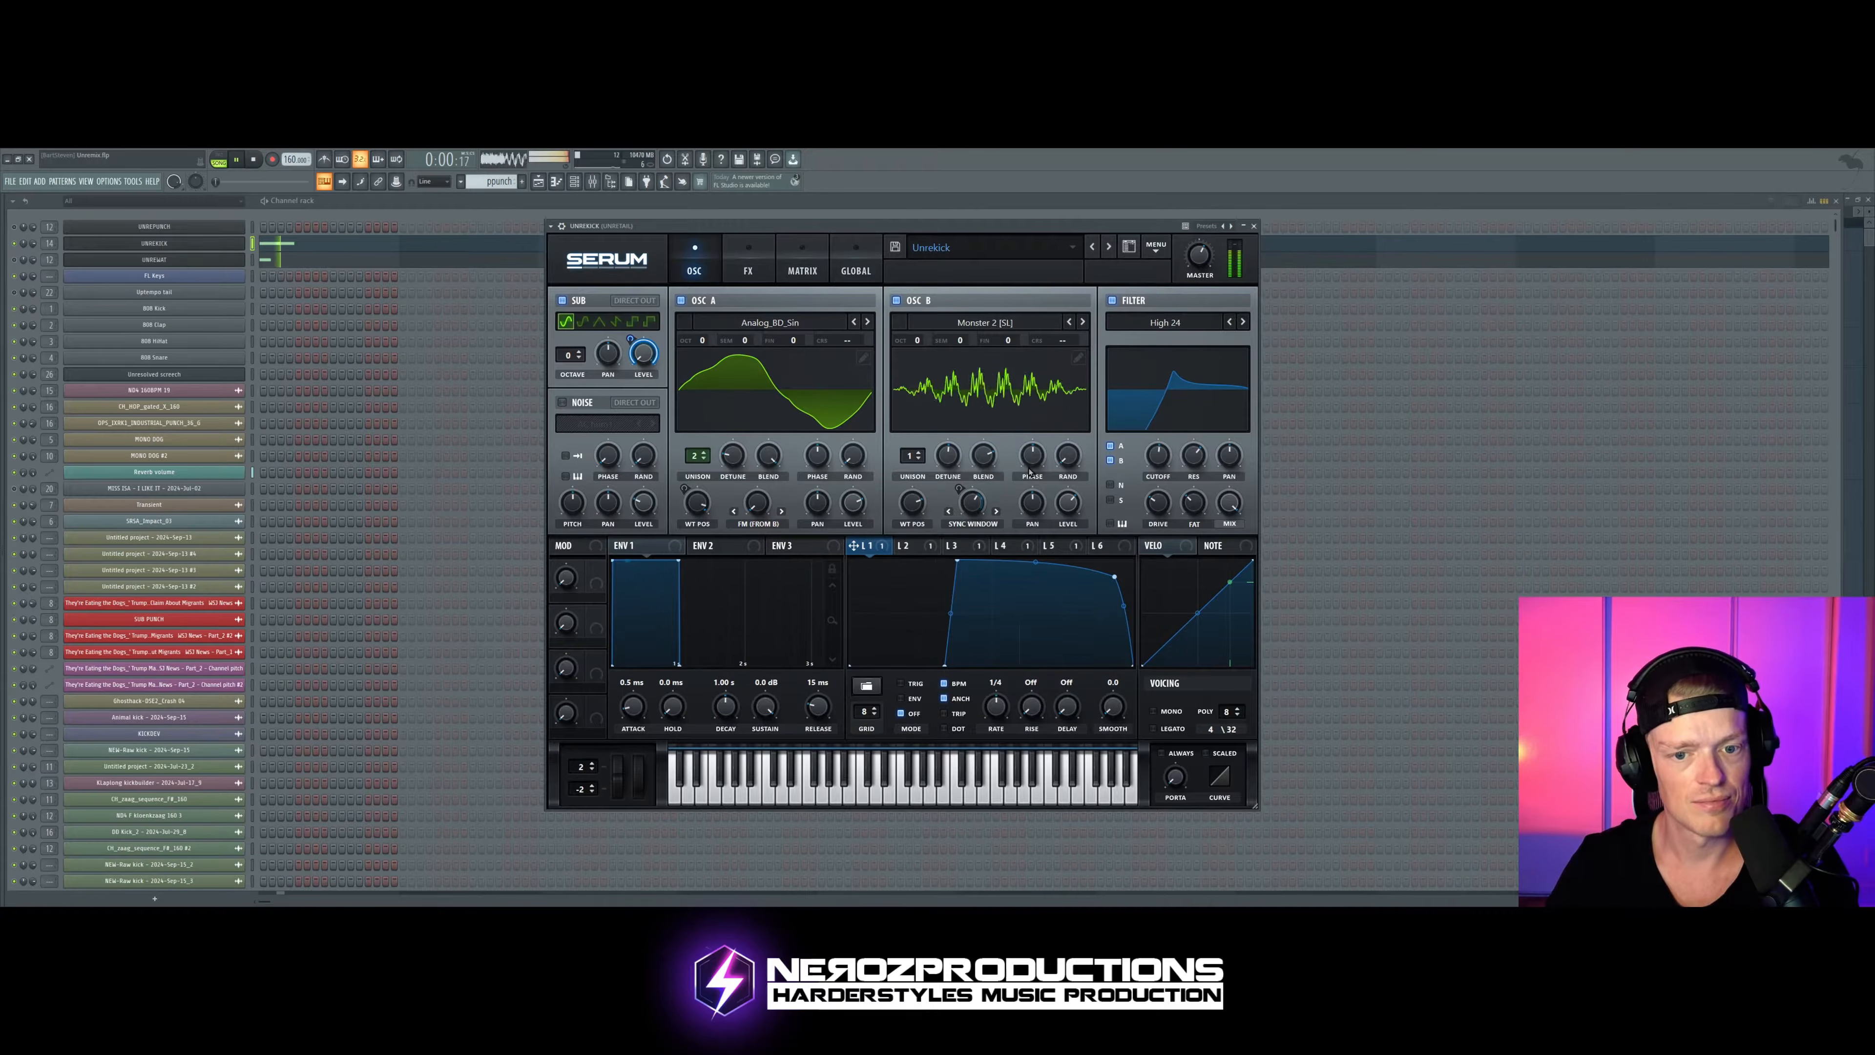
key(space)
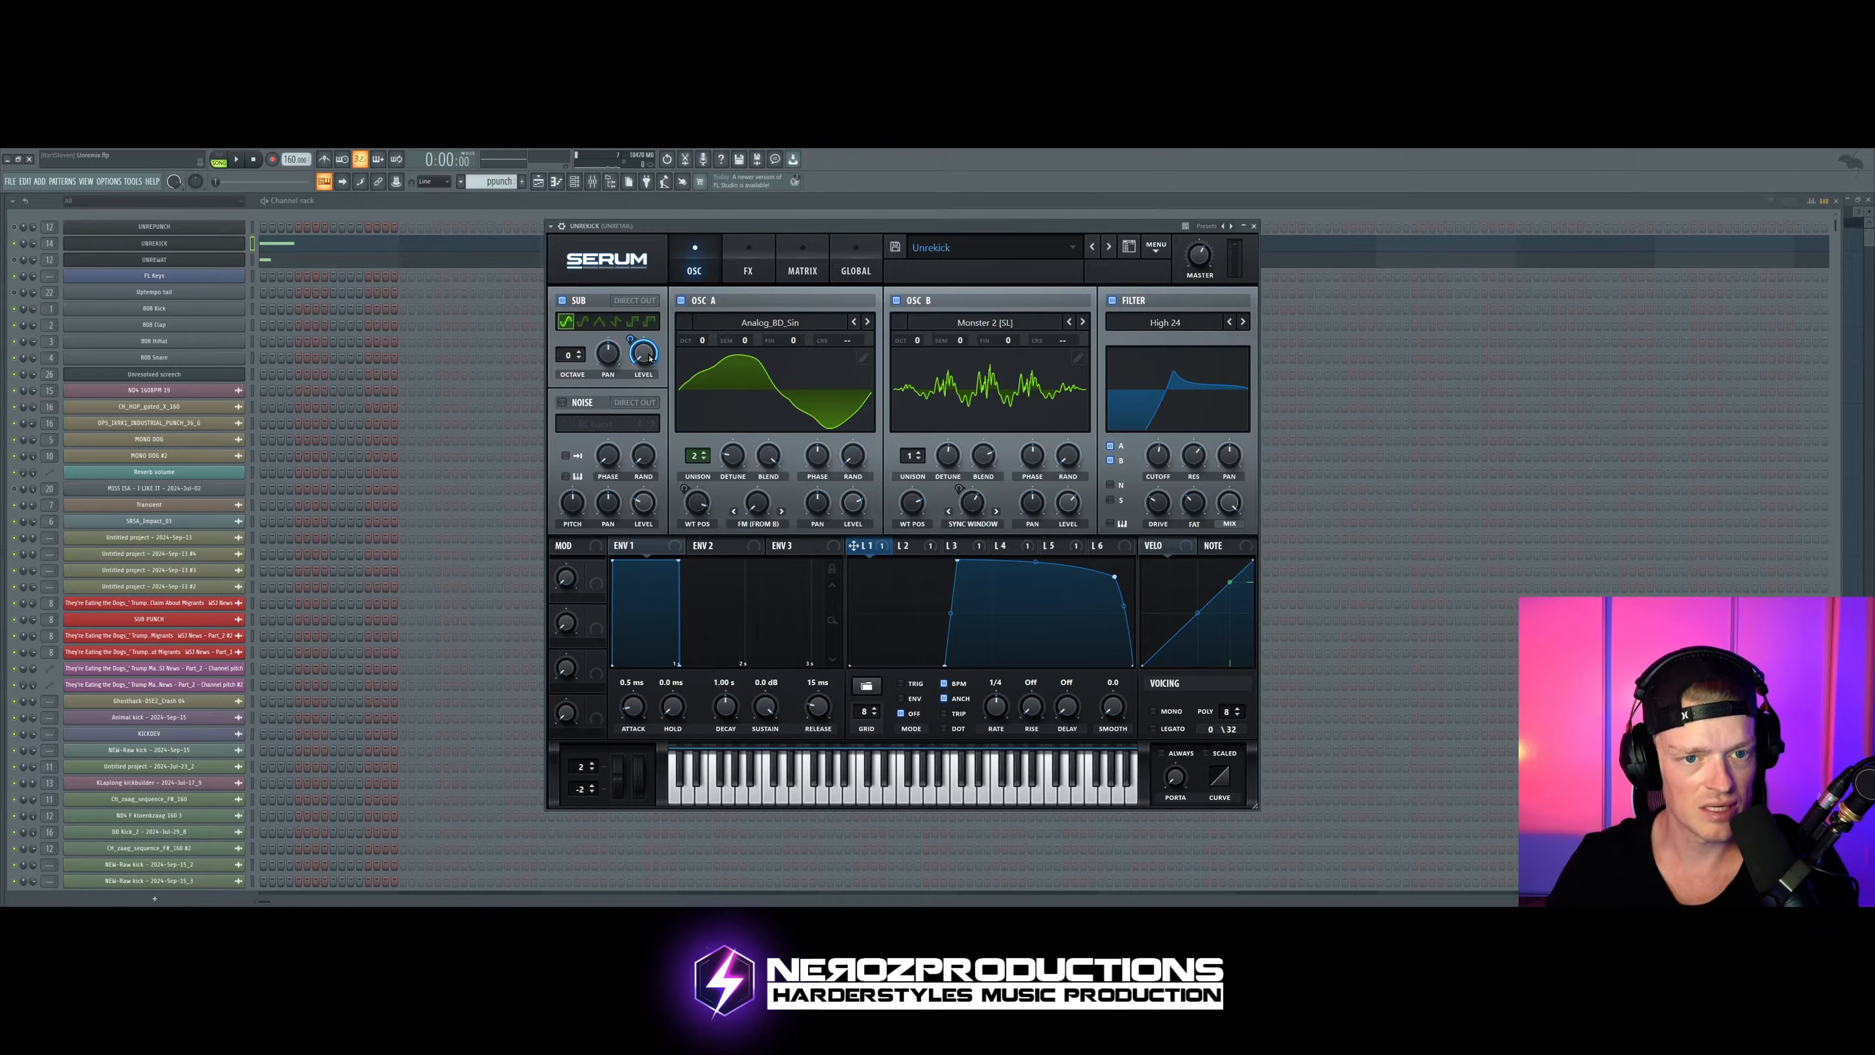
key(space)
key(space)
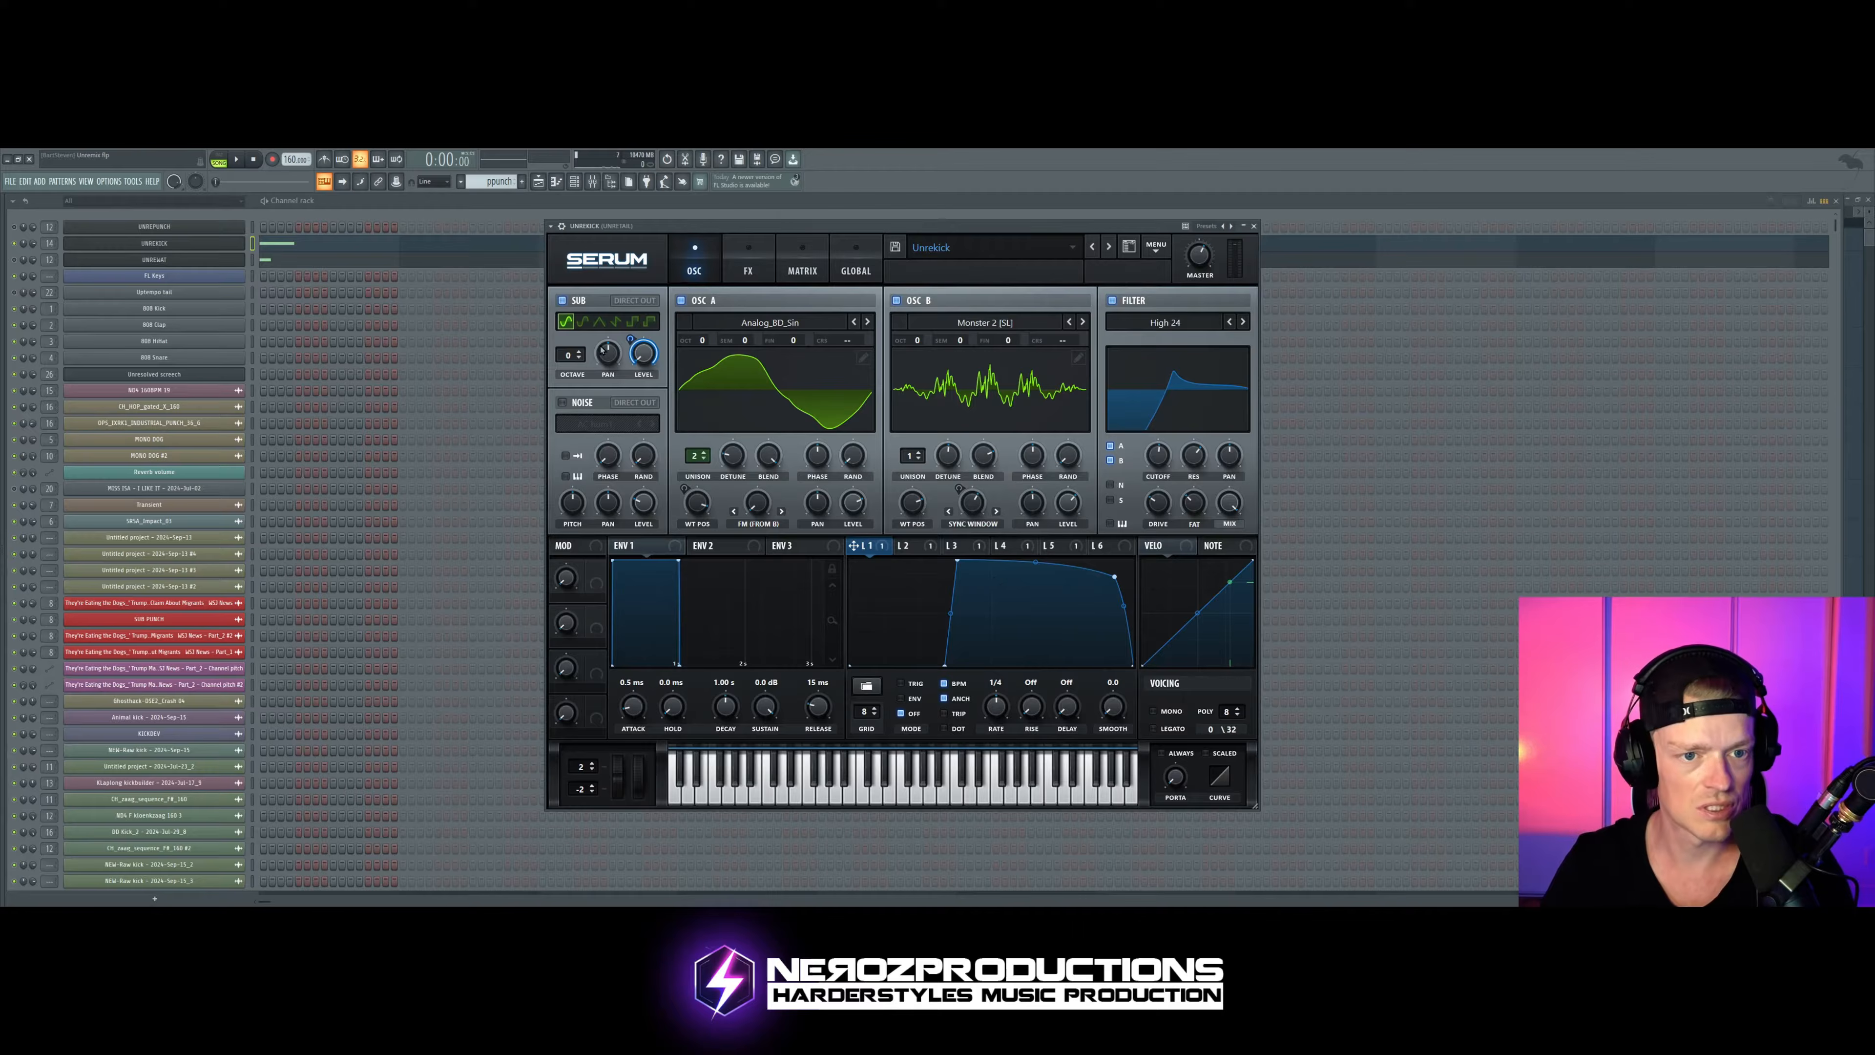
Step: Set LFO 1's modulation of the sub oscillator level to -100 and audition the kick
drag(633, 334, 633, 365)
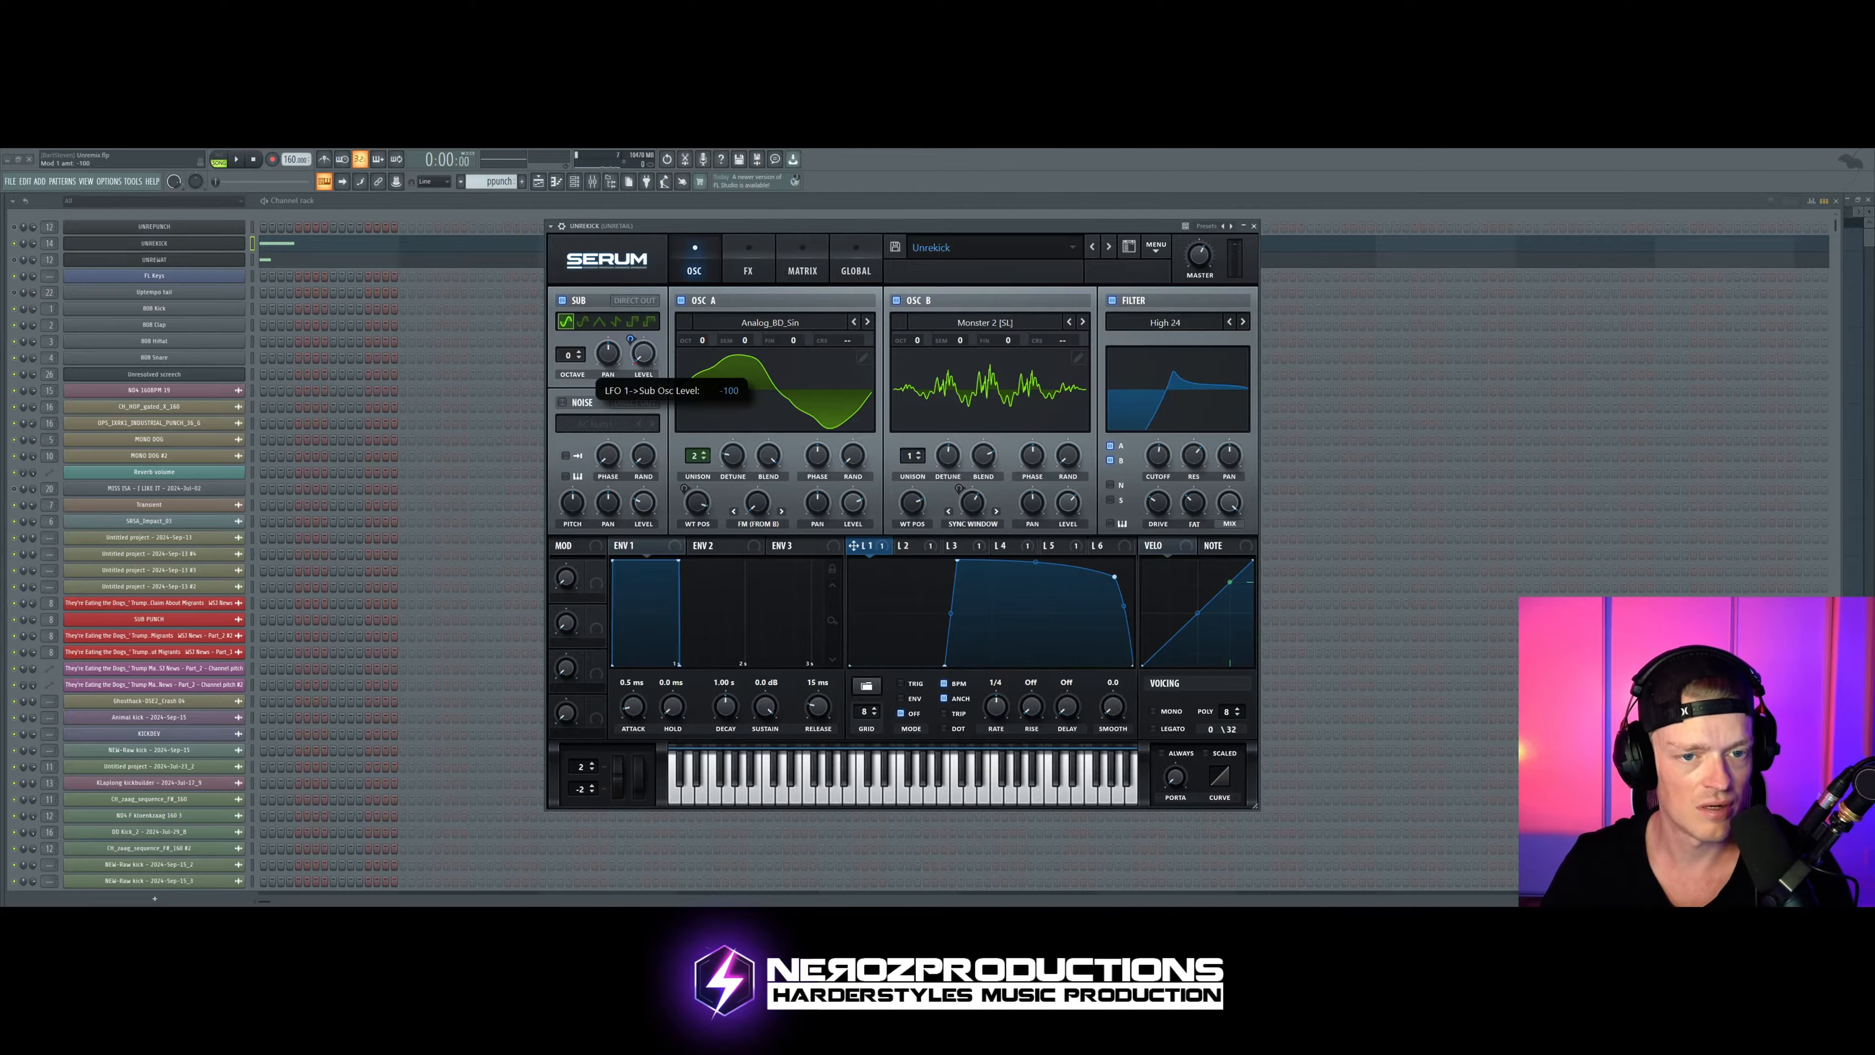
key(space)
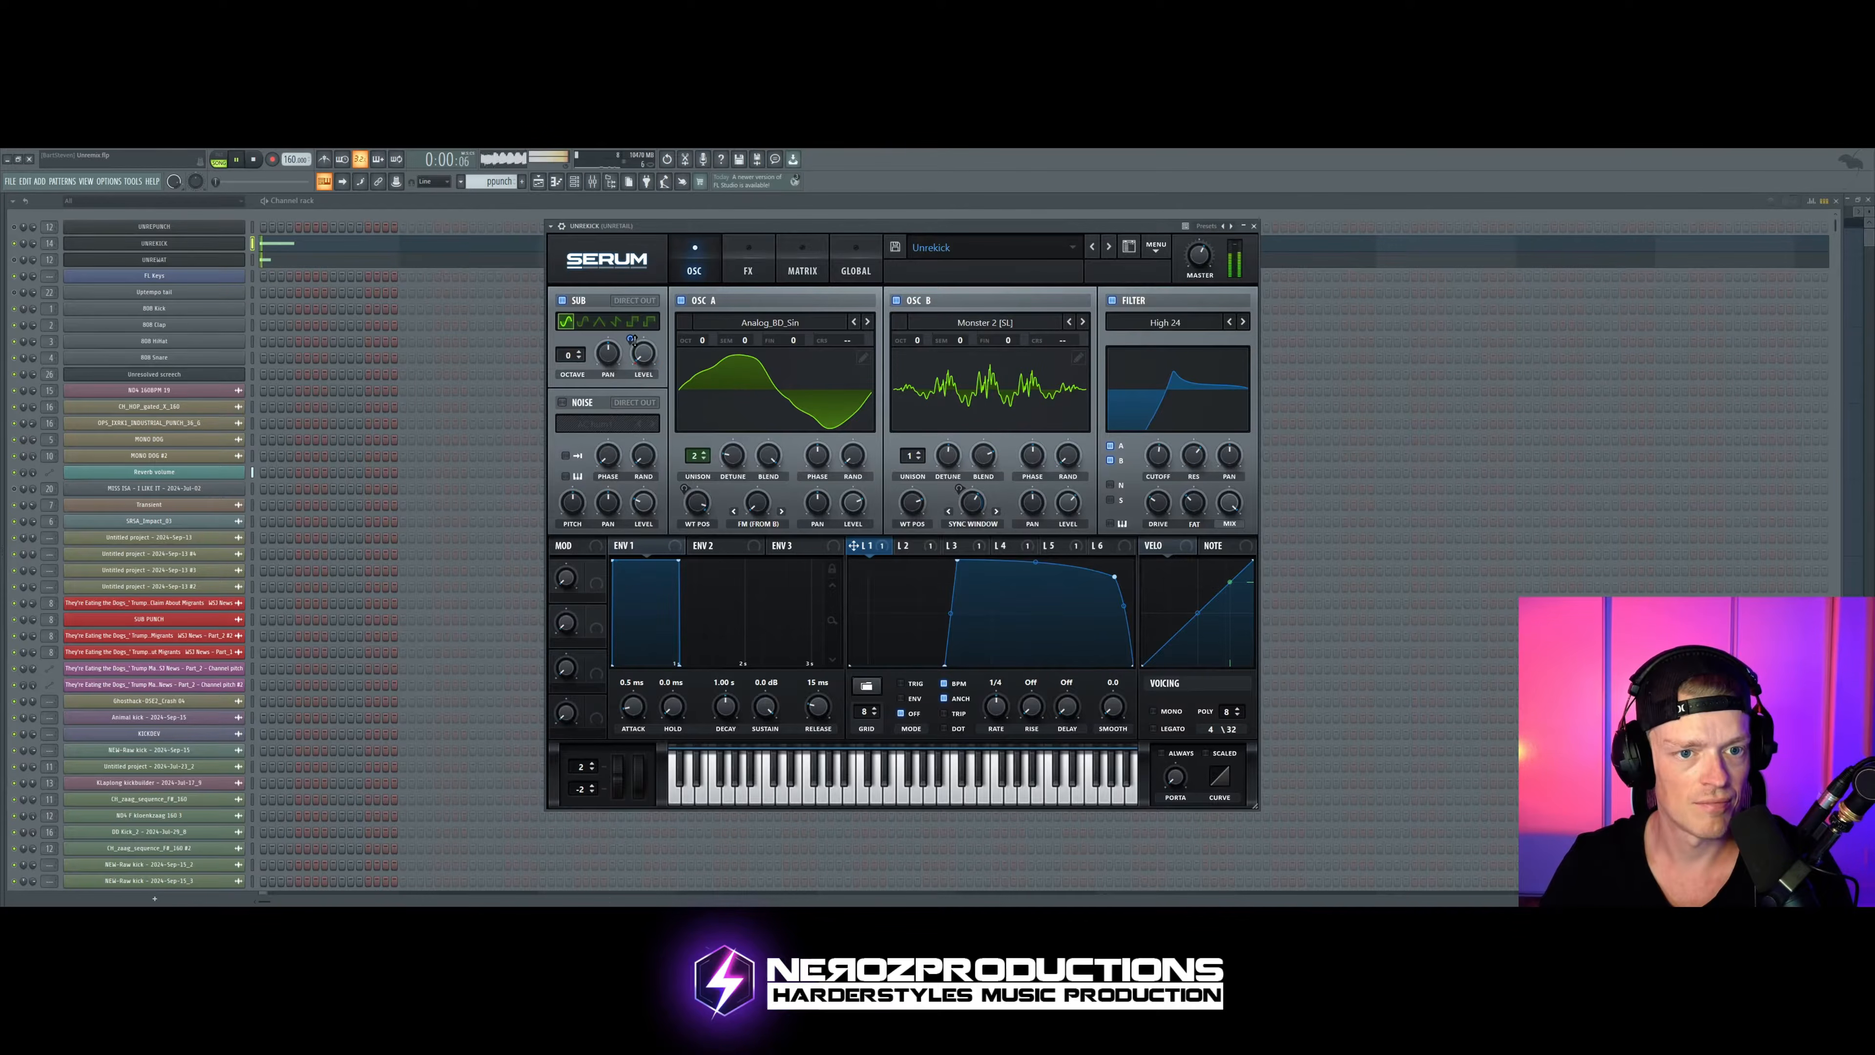
key(space)
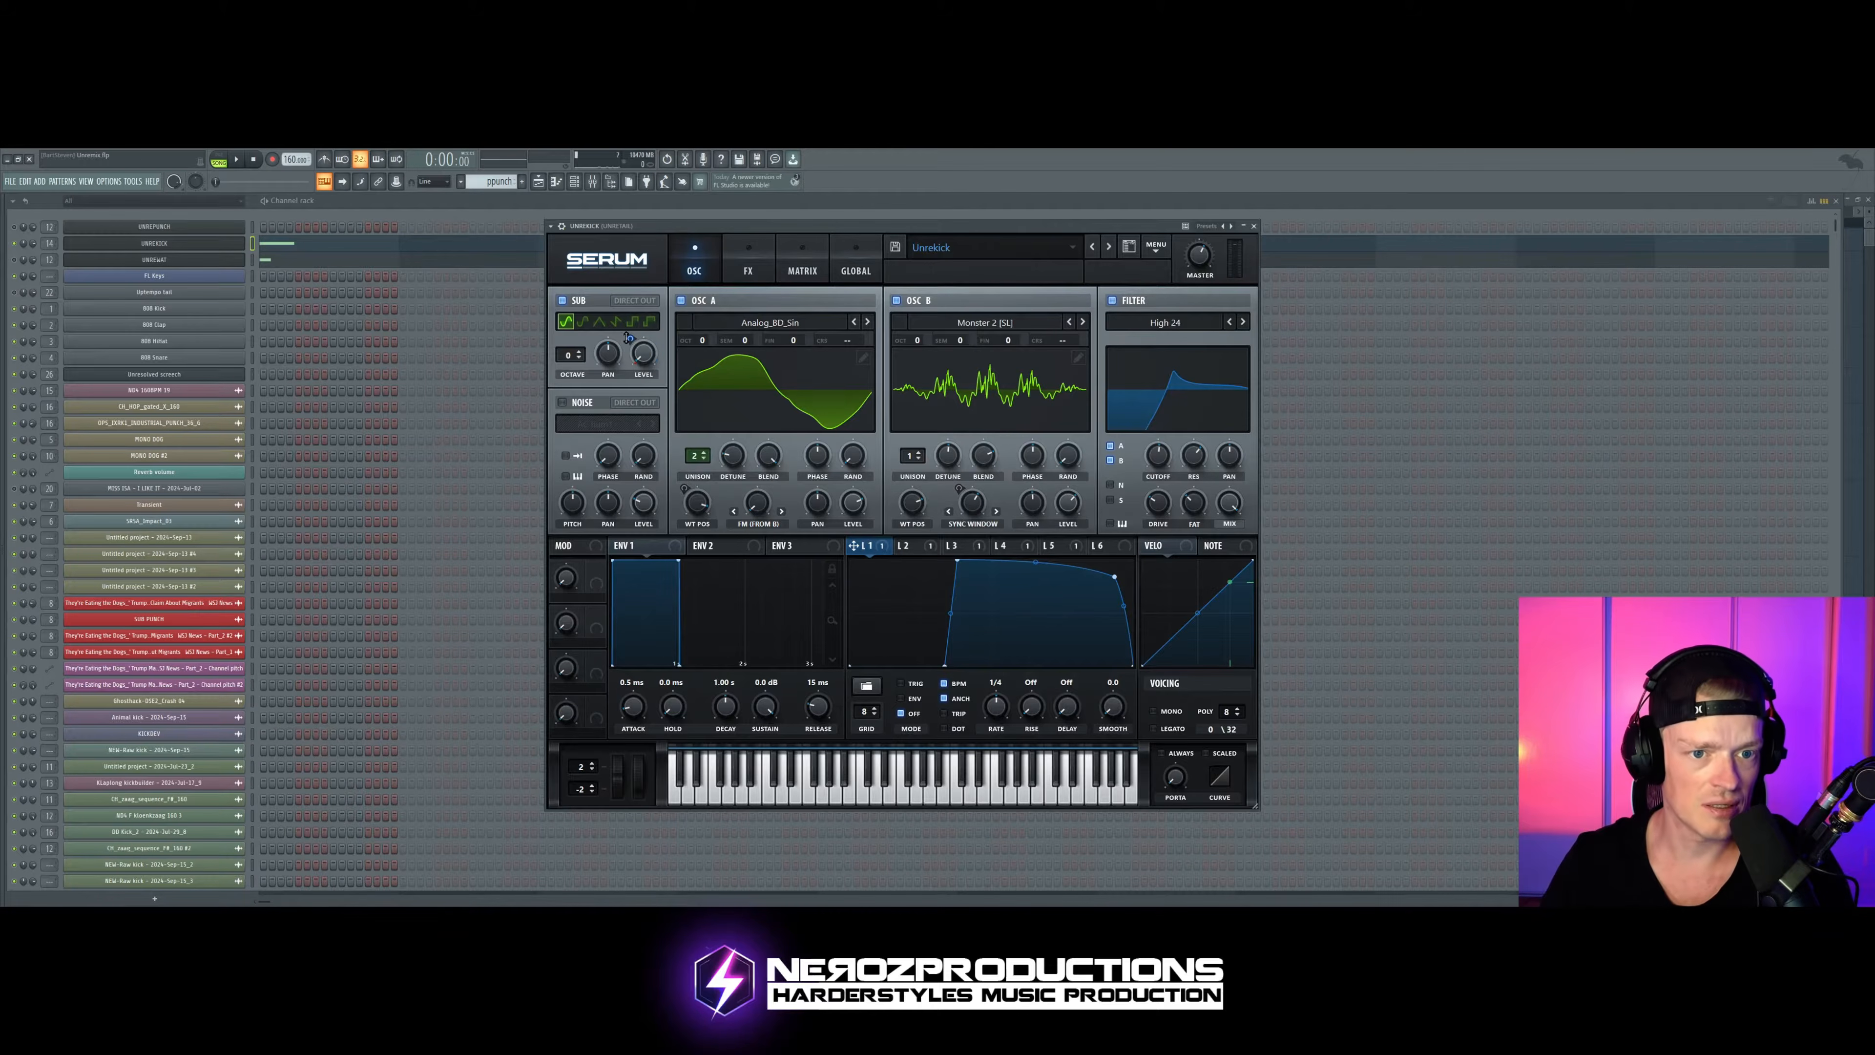
Step: Restore LFO 1's positive modulation of the sub oscillator level and audition the kick
drag(627, 336, 643, 354)
key(space)
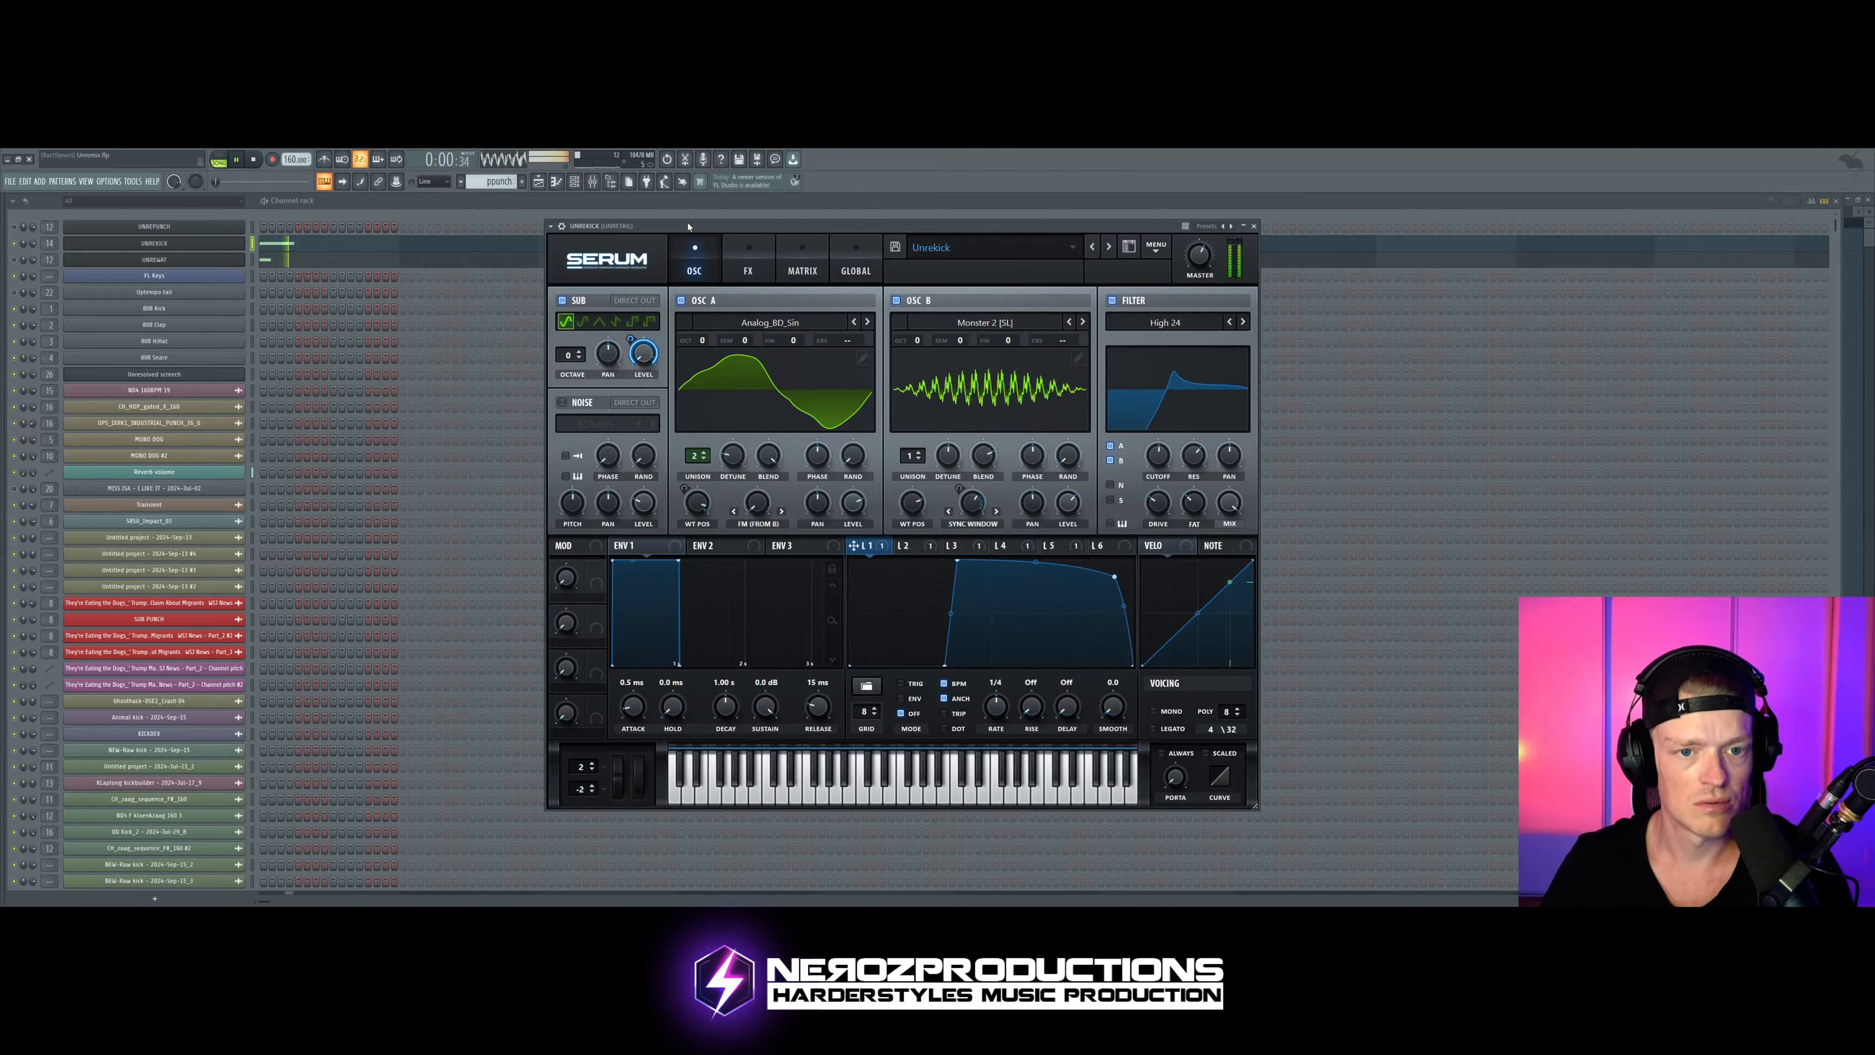
drag(688, 226, 662, 221)
key(space)
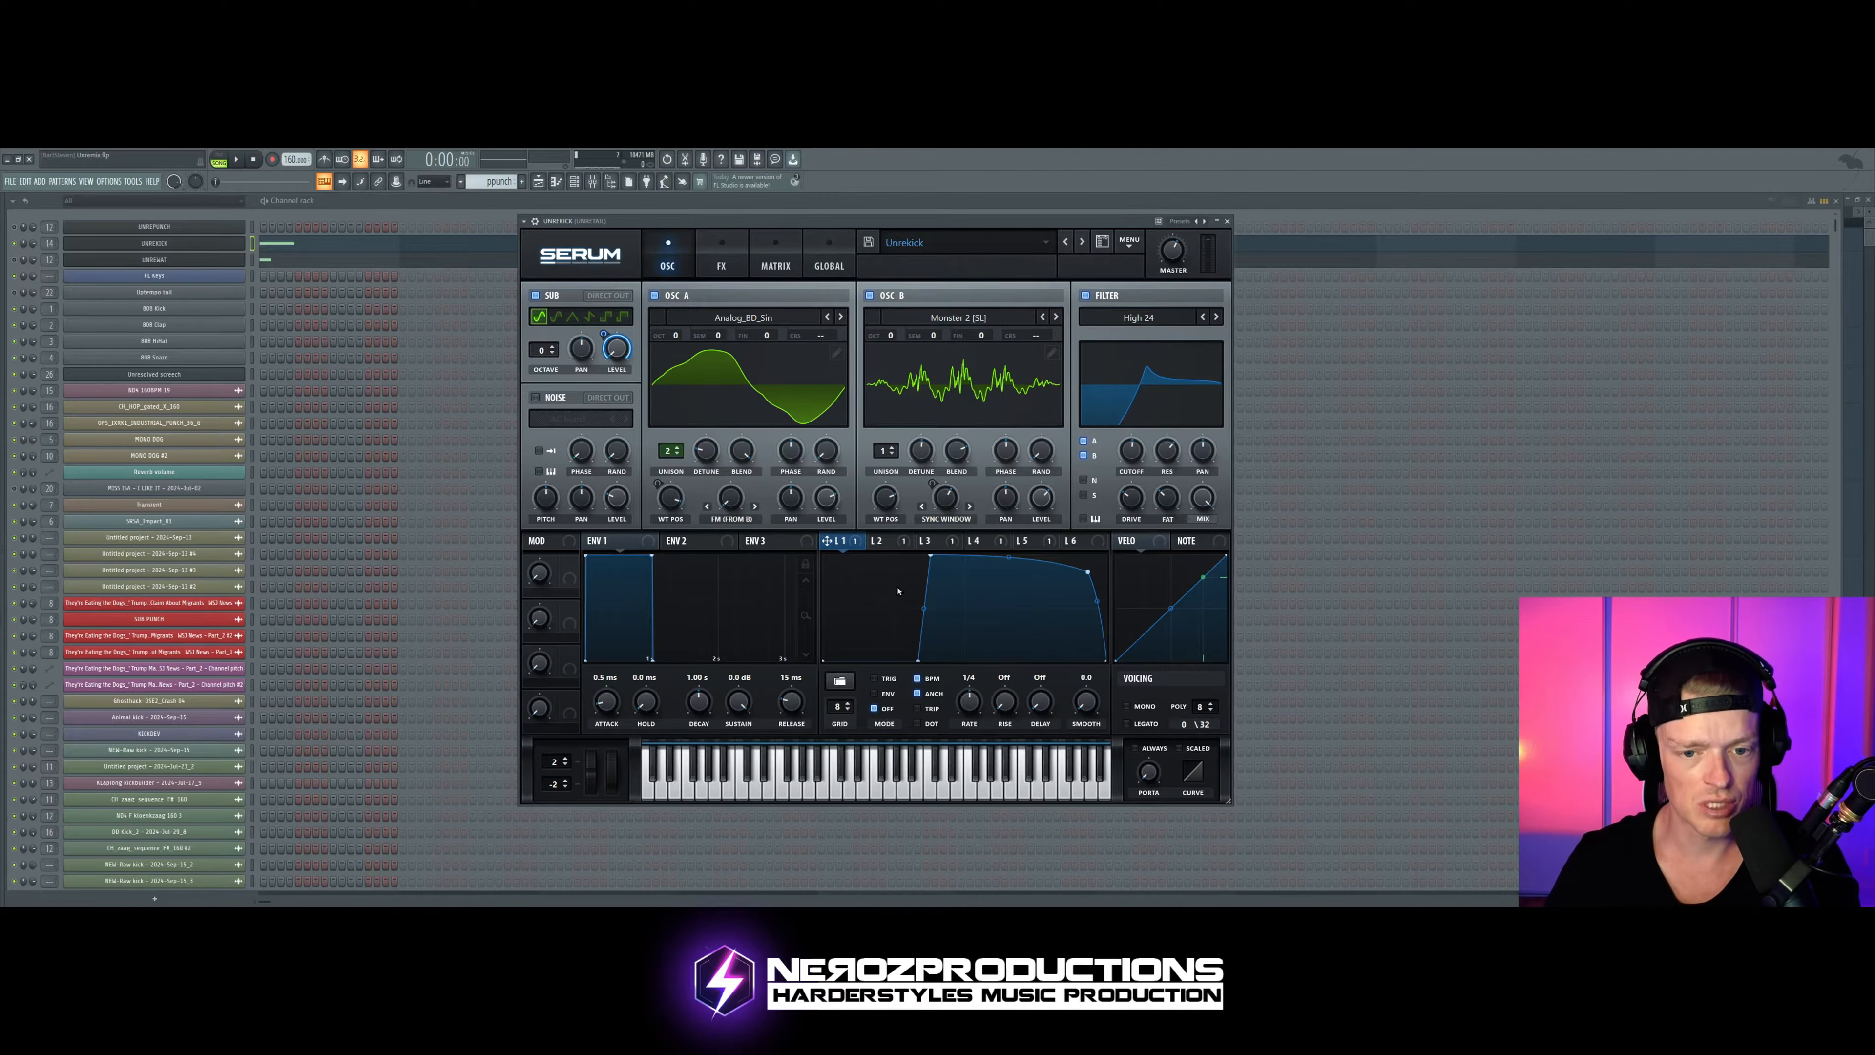
Step: Move LFO 1's two rising points to the very start of the curve and audition the kick
drag(920, 662, 822, 645)
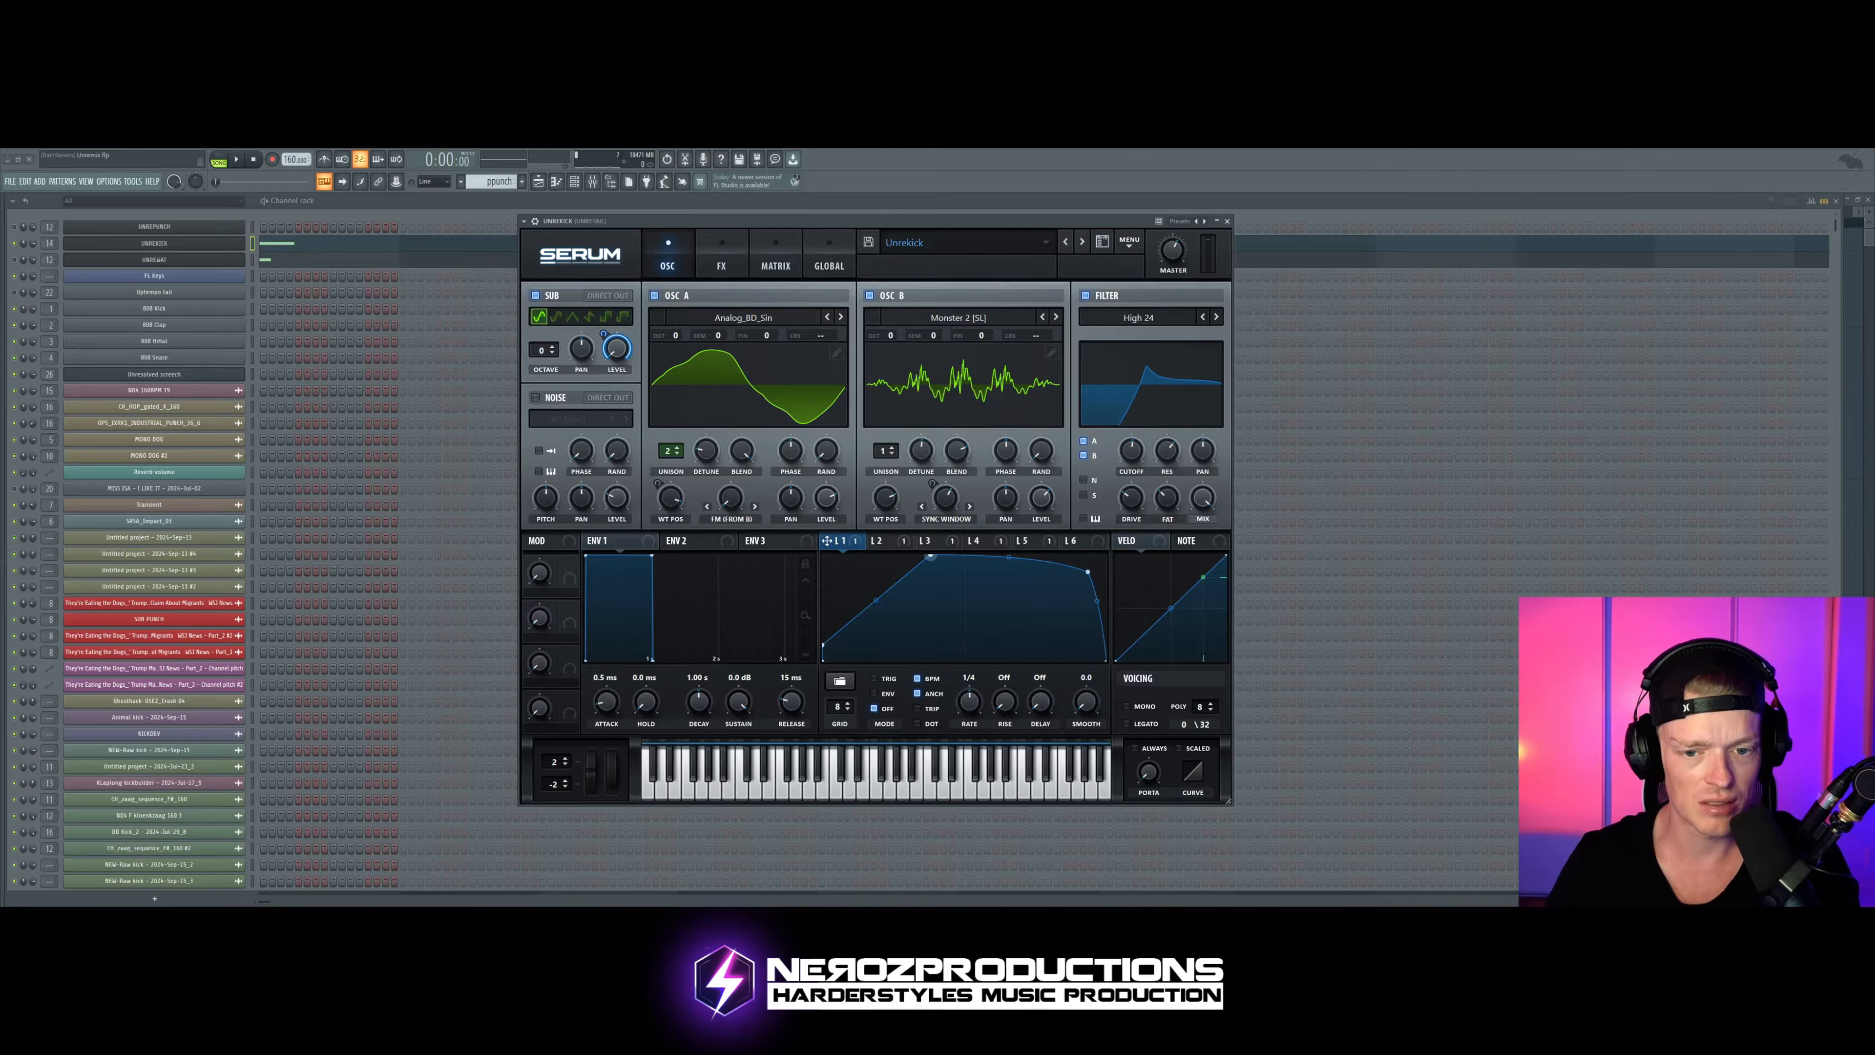
drag(930, 556, 823, 557)
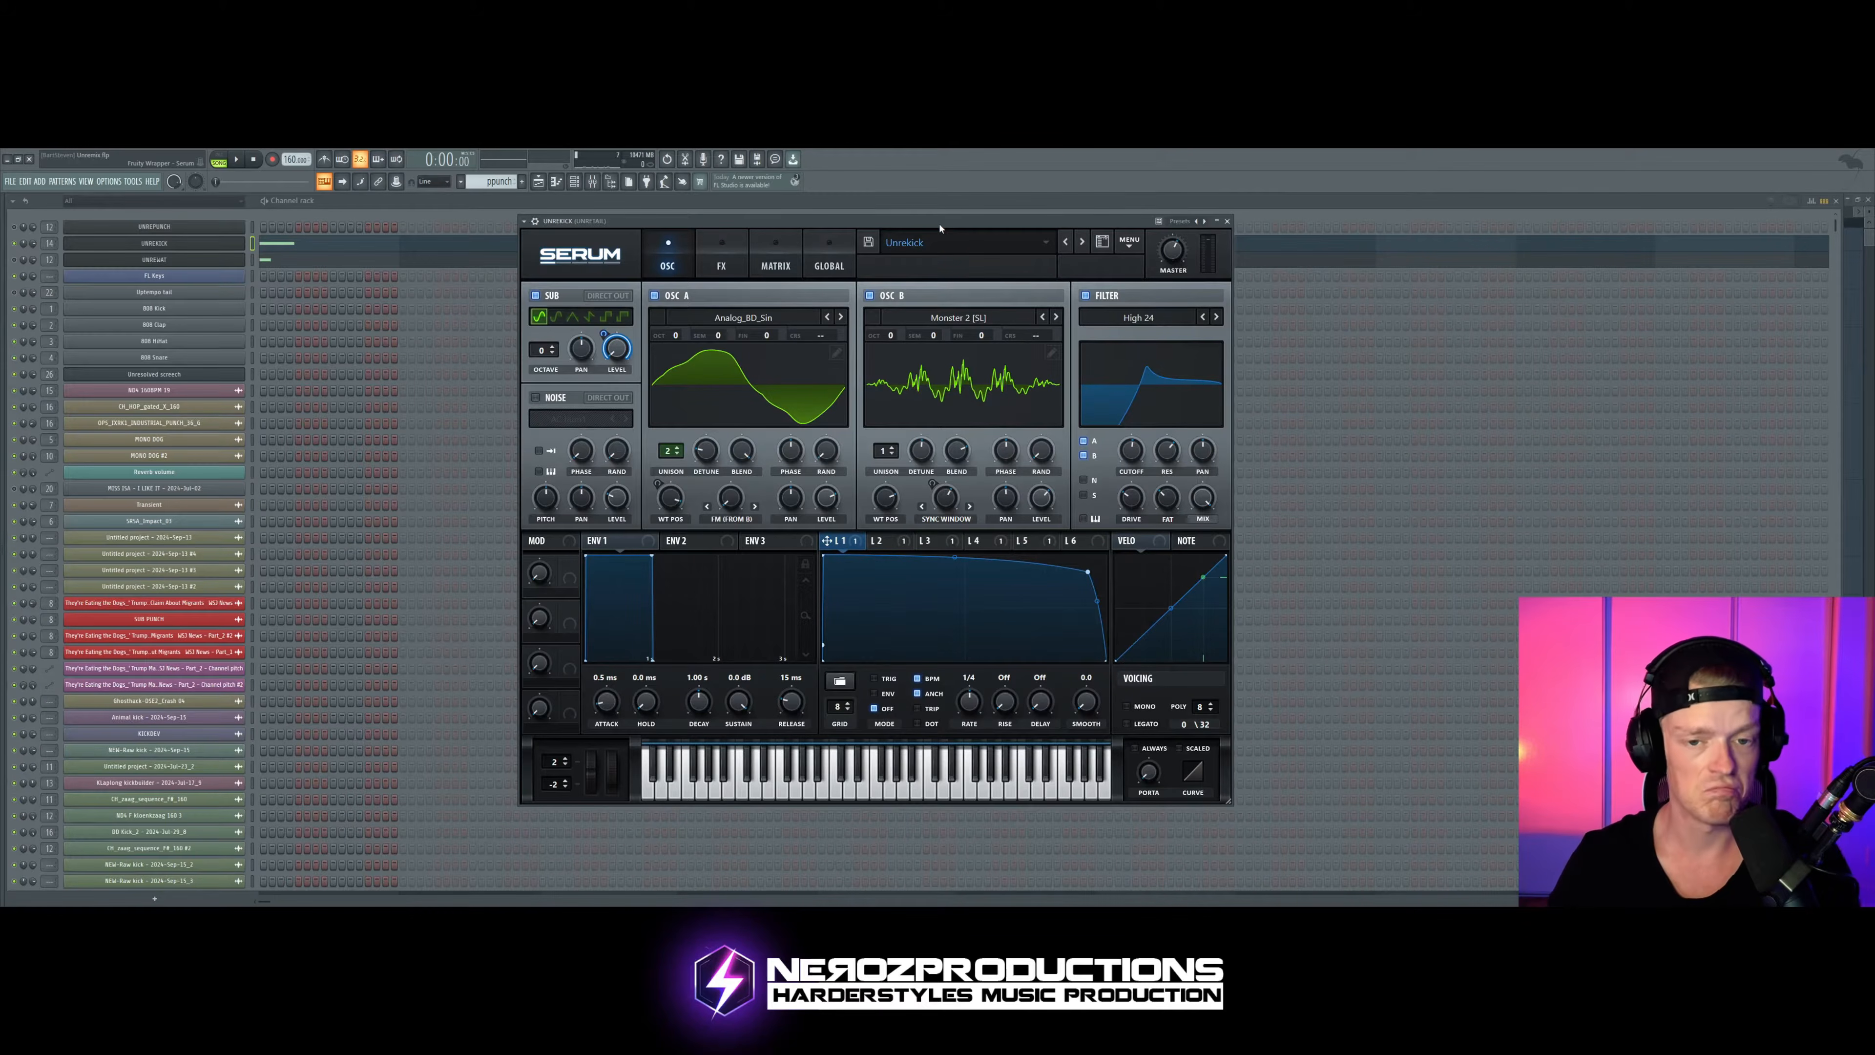
key(space)
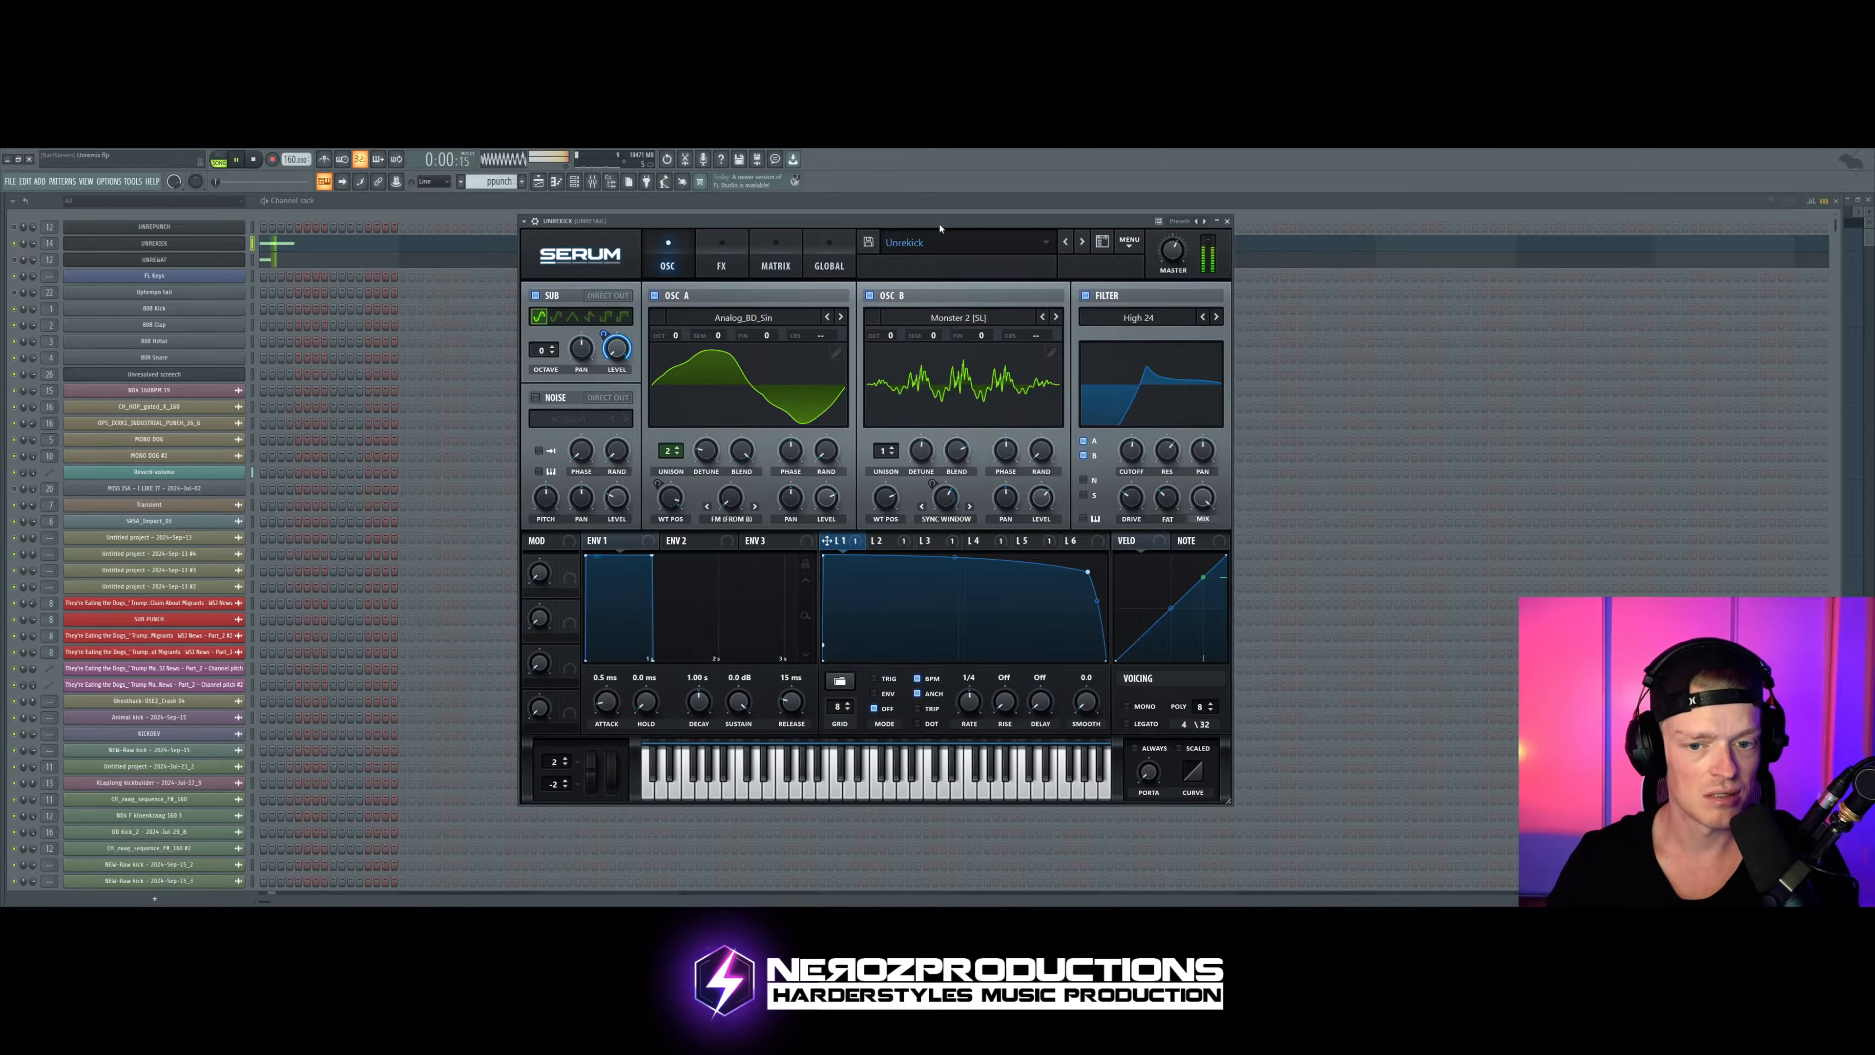
key(space)
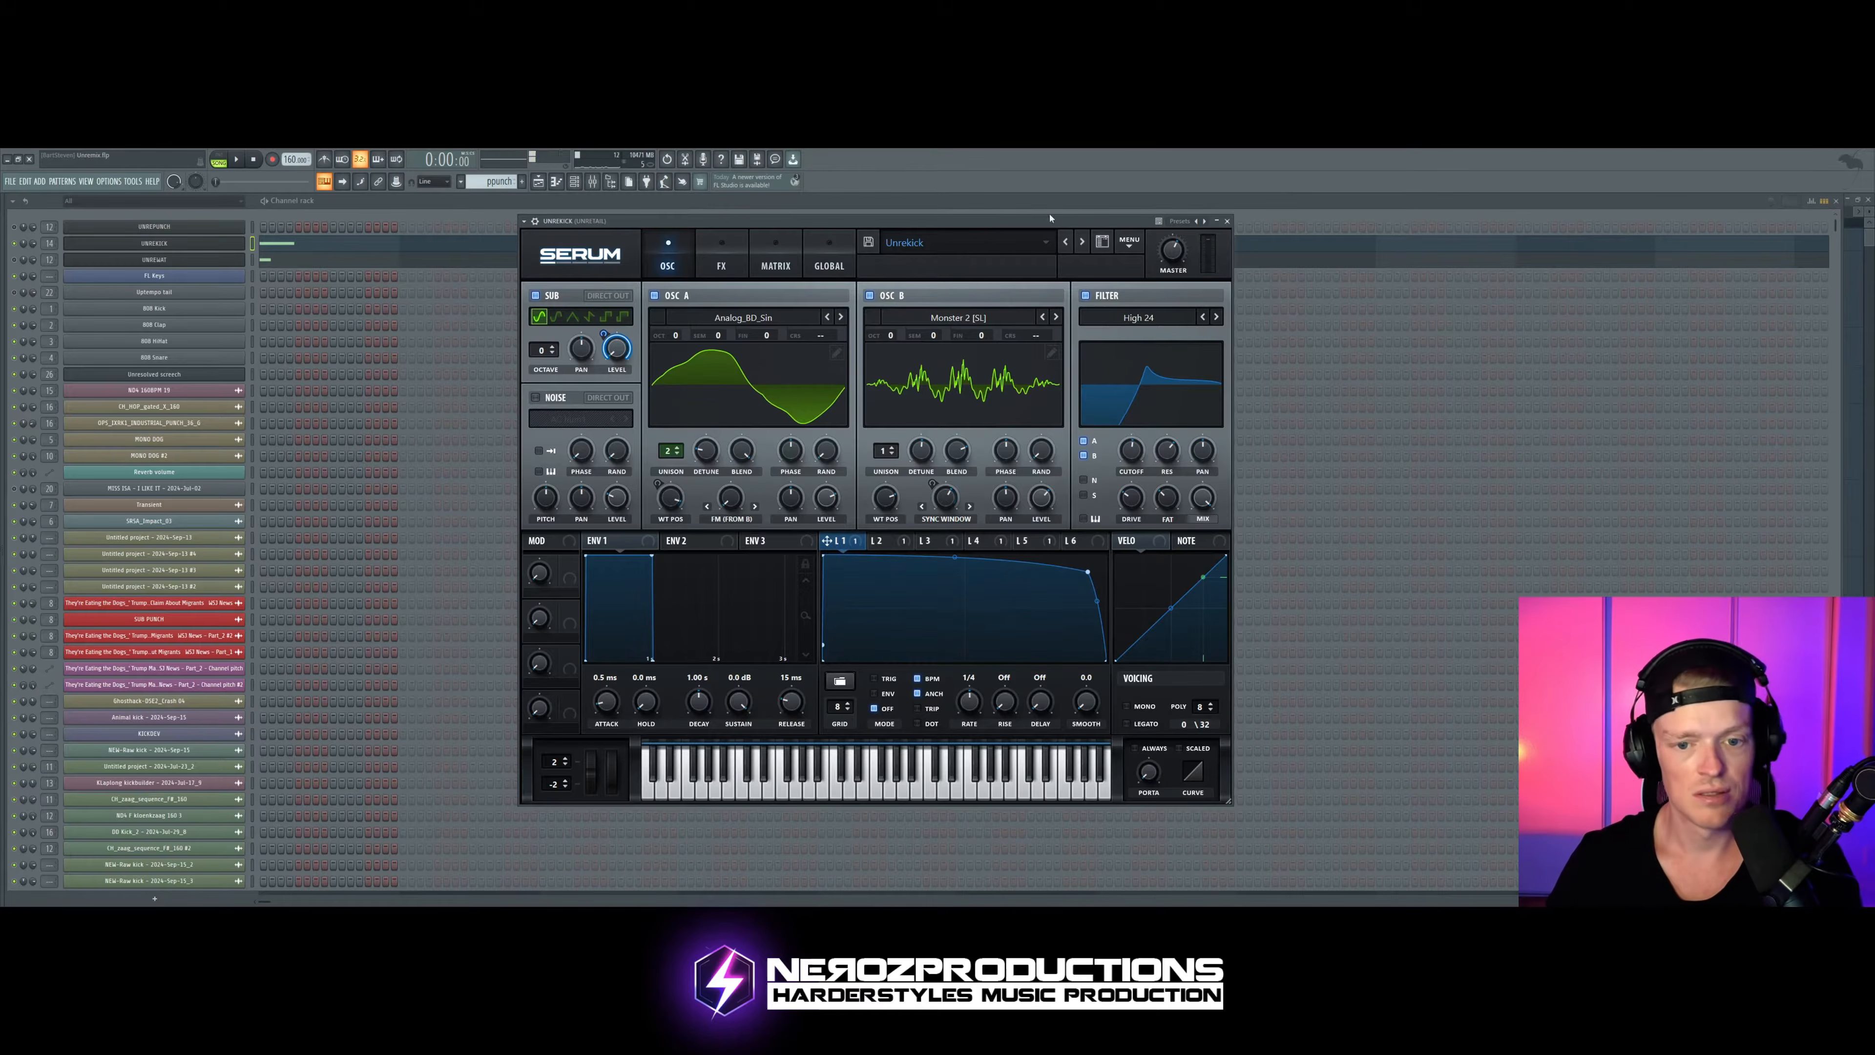
Step: Move LFO 1's two rising points back towards the middle of the curve to delay the sub
key(ctrl+z)
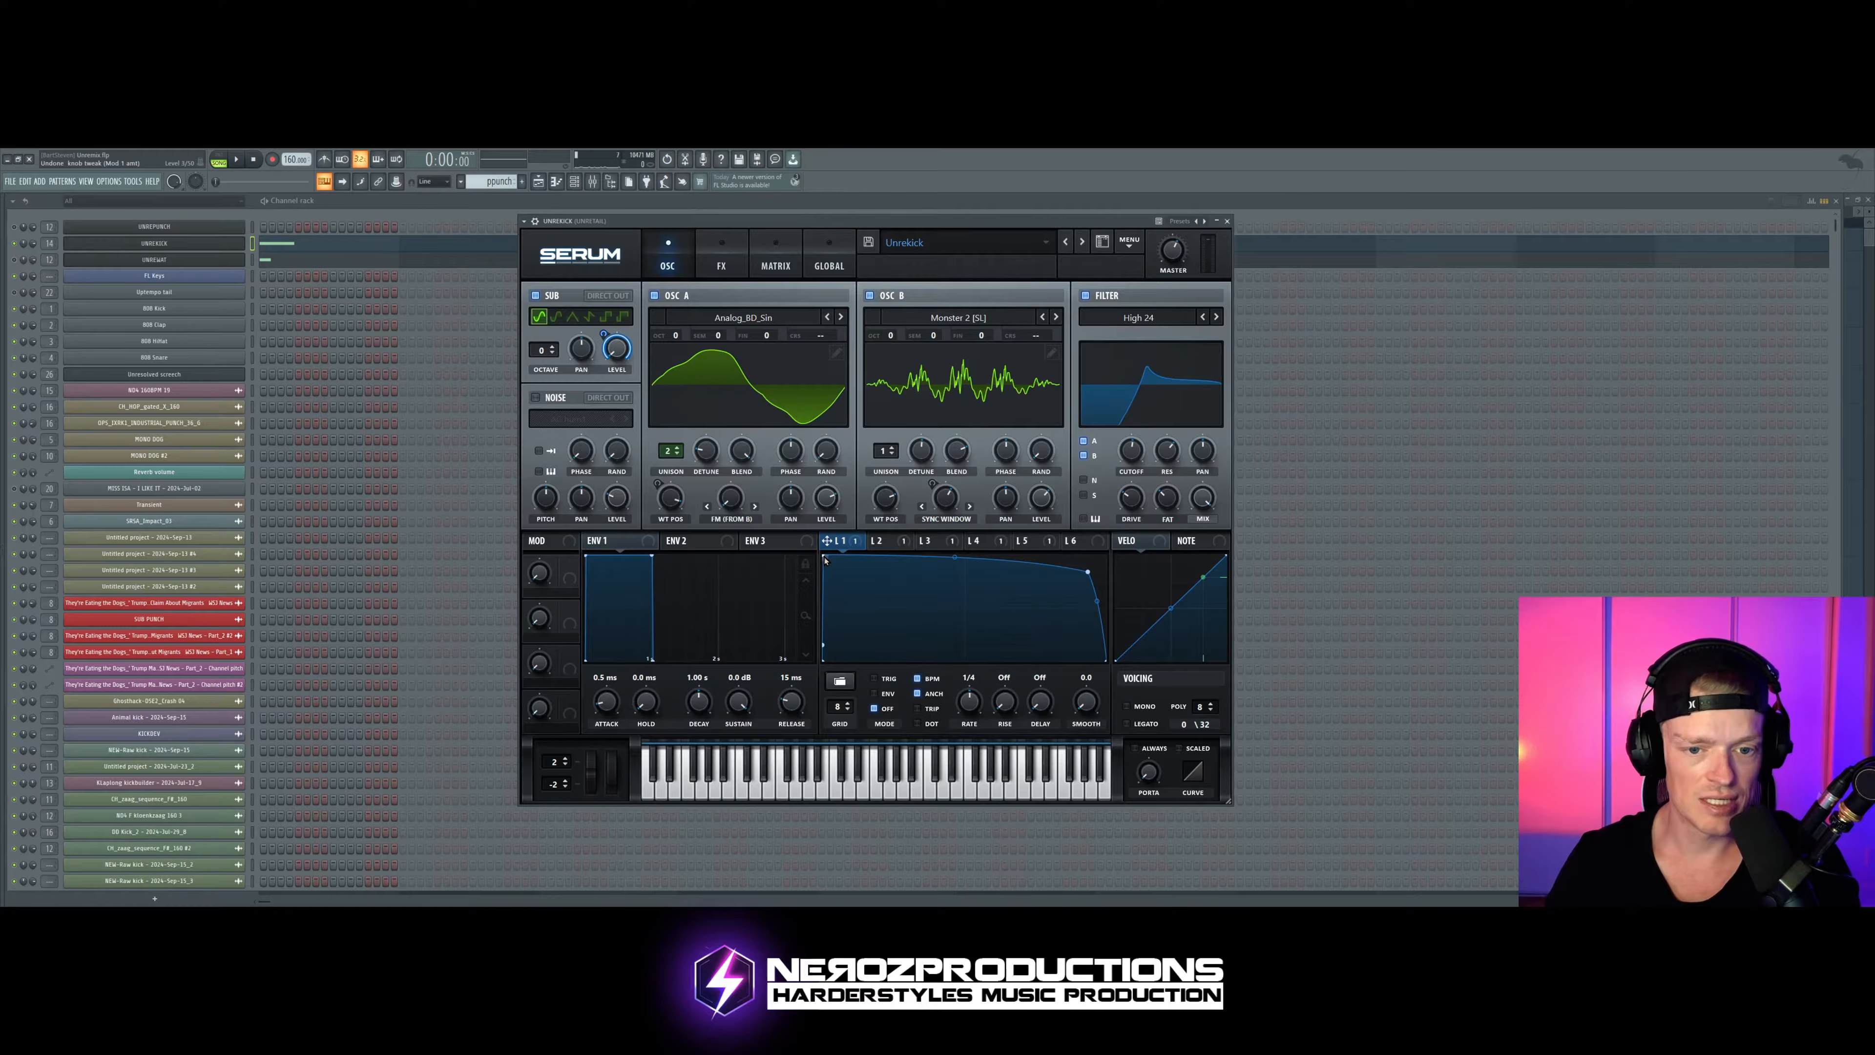
drag(825, 557, 962, 555)
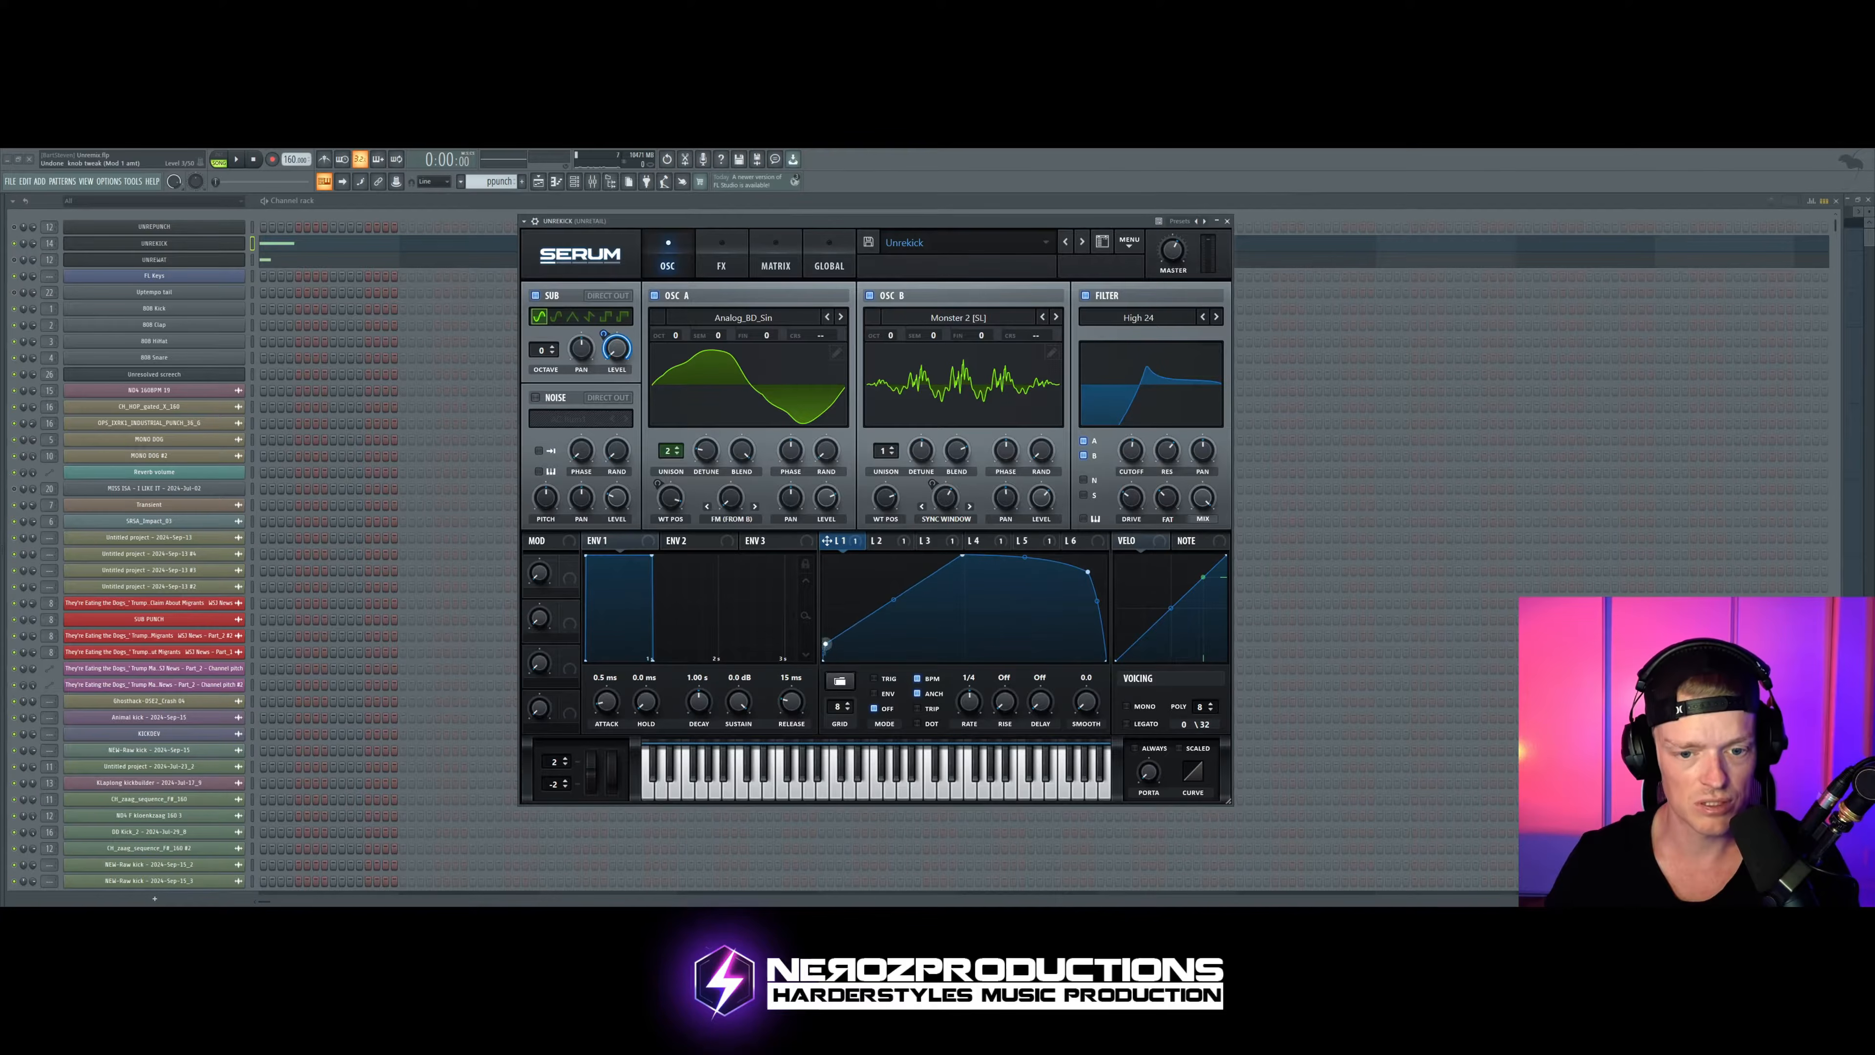
drag(824, 645, 943, 659)
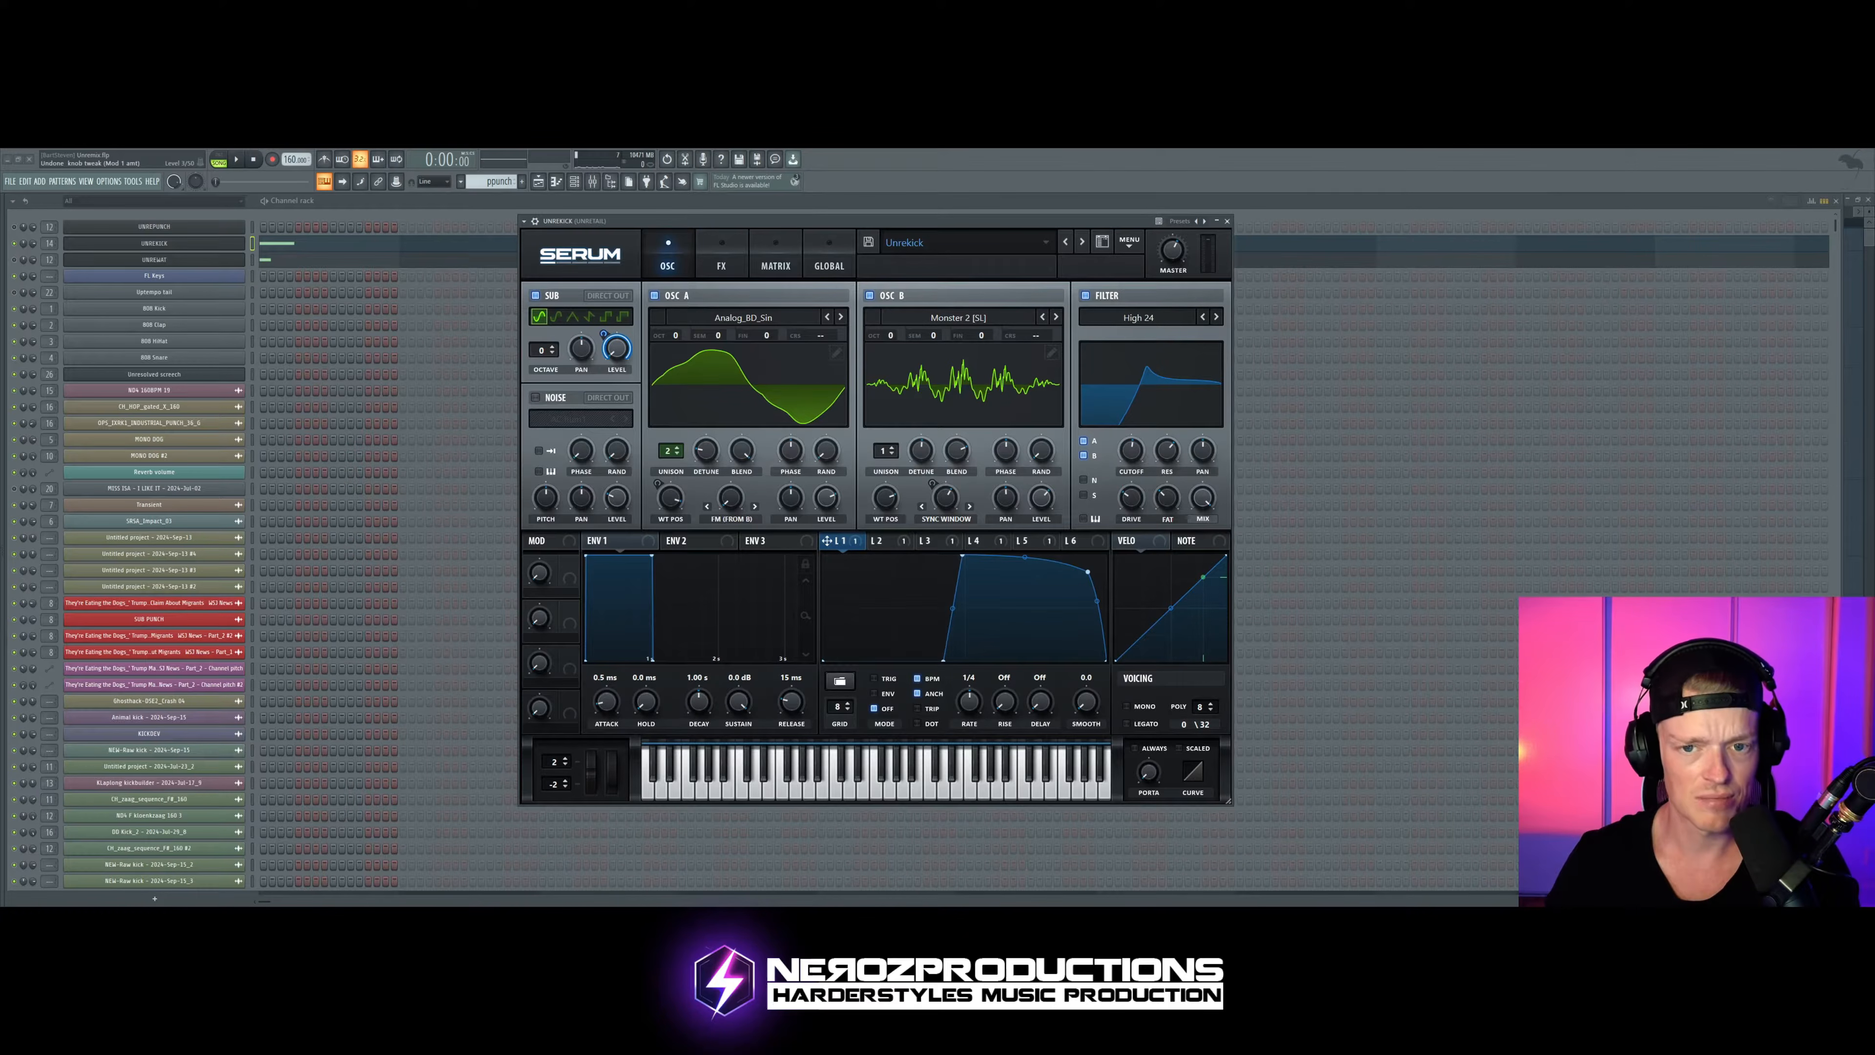
drag(999, 225, 1013, 222)
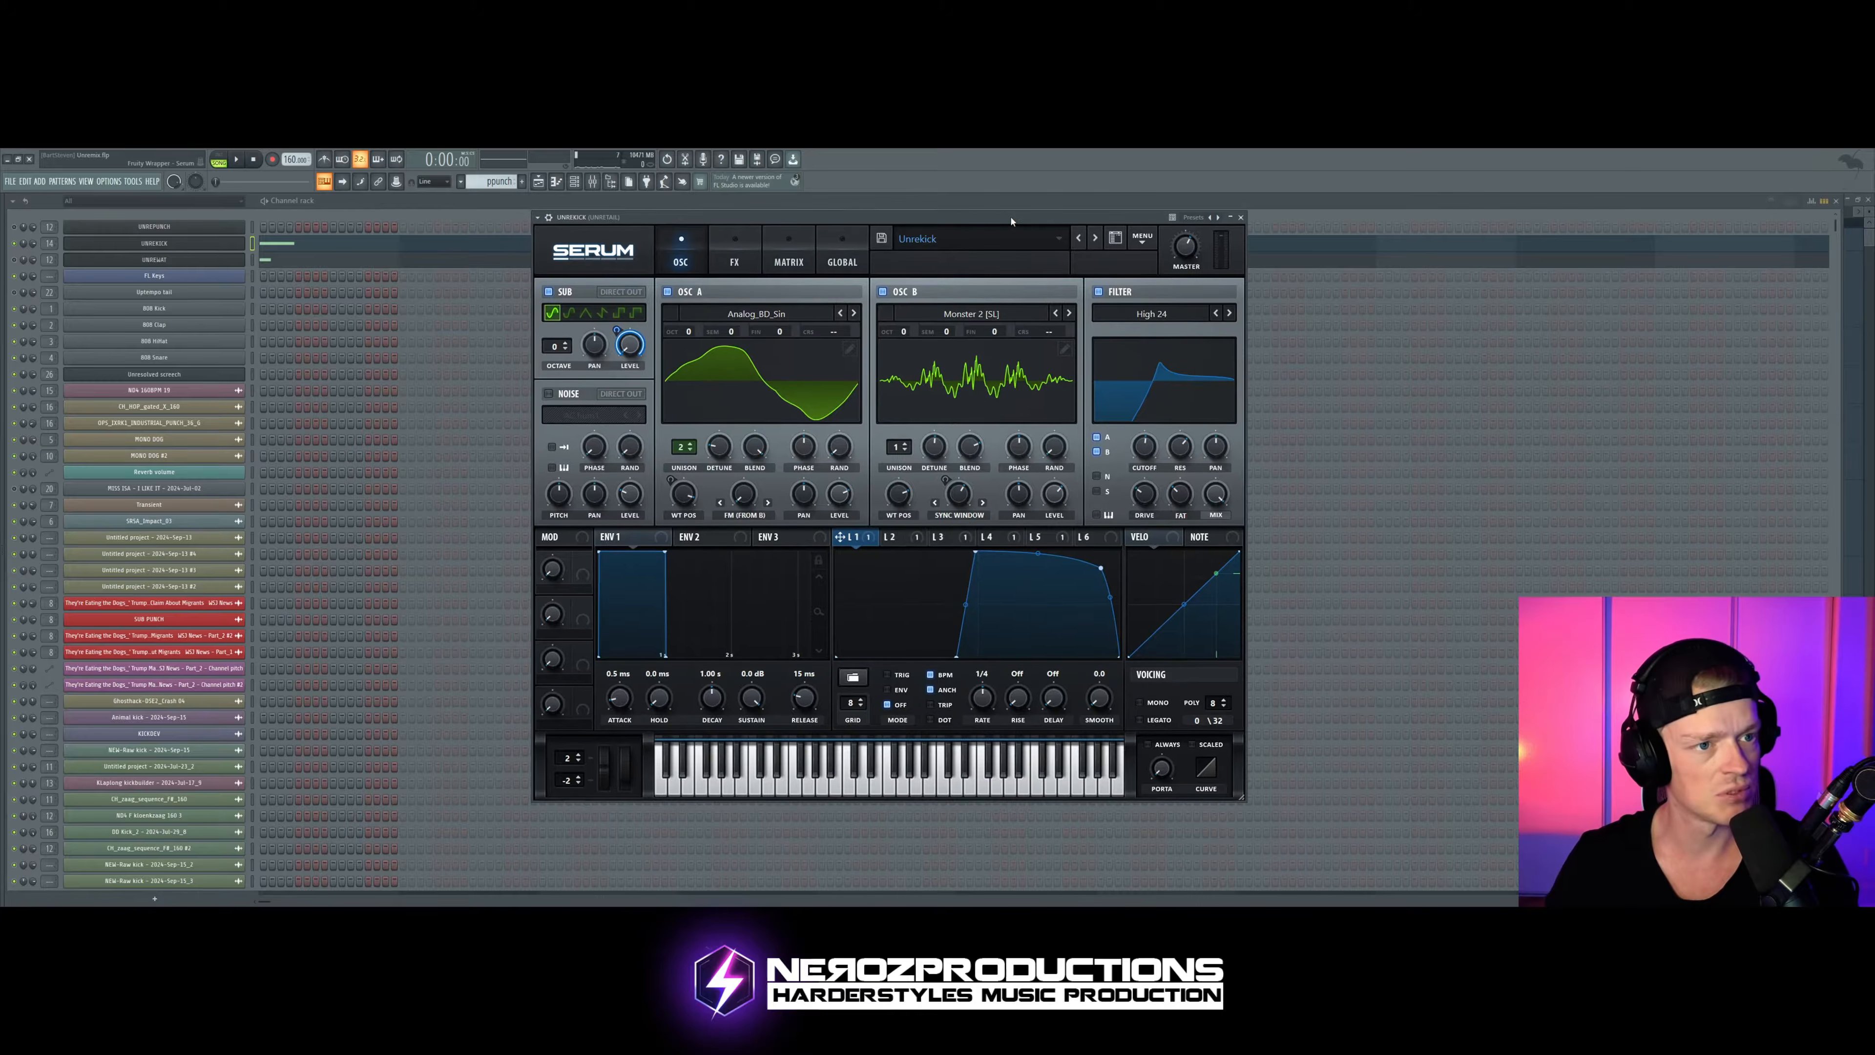
Step: Shift LFO 1's steep rise to an earlier position while the kick plays
key(space)
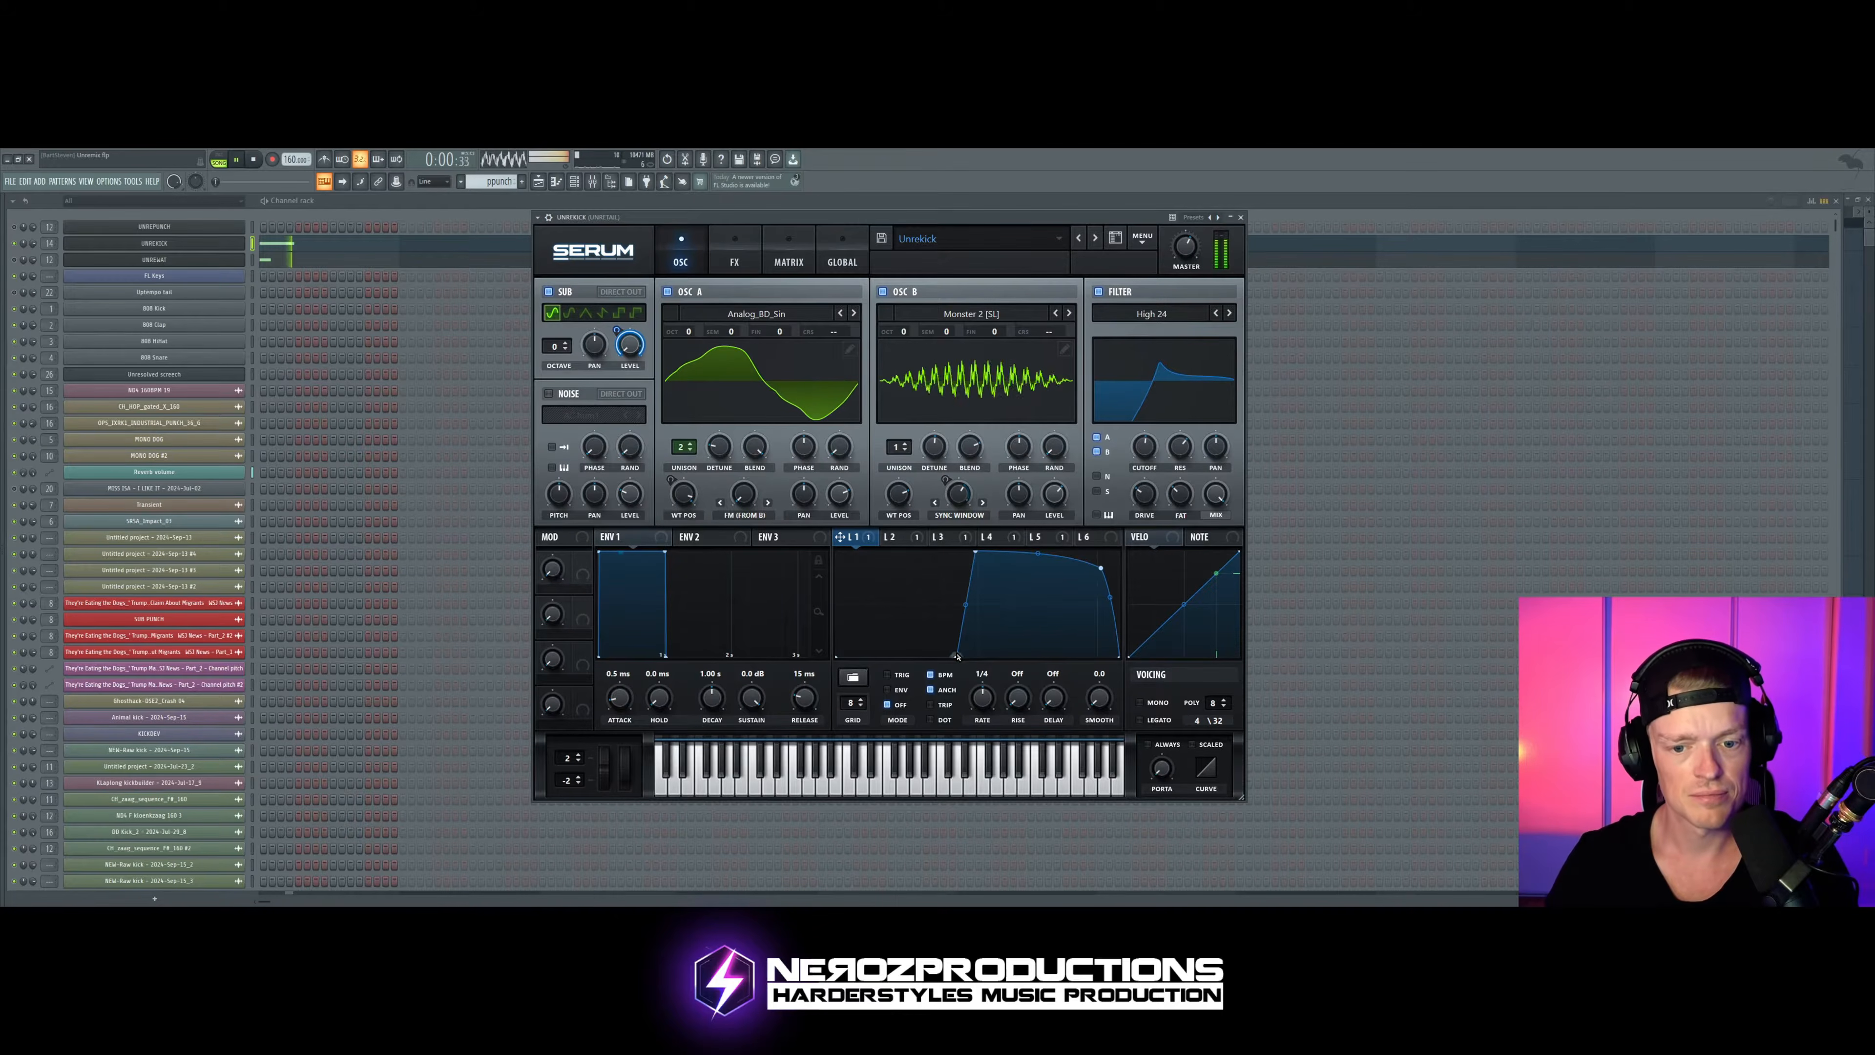
drag(956, 656, 922, 656)
drag(975, 551, 939, 552)
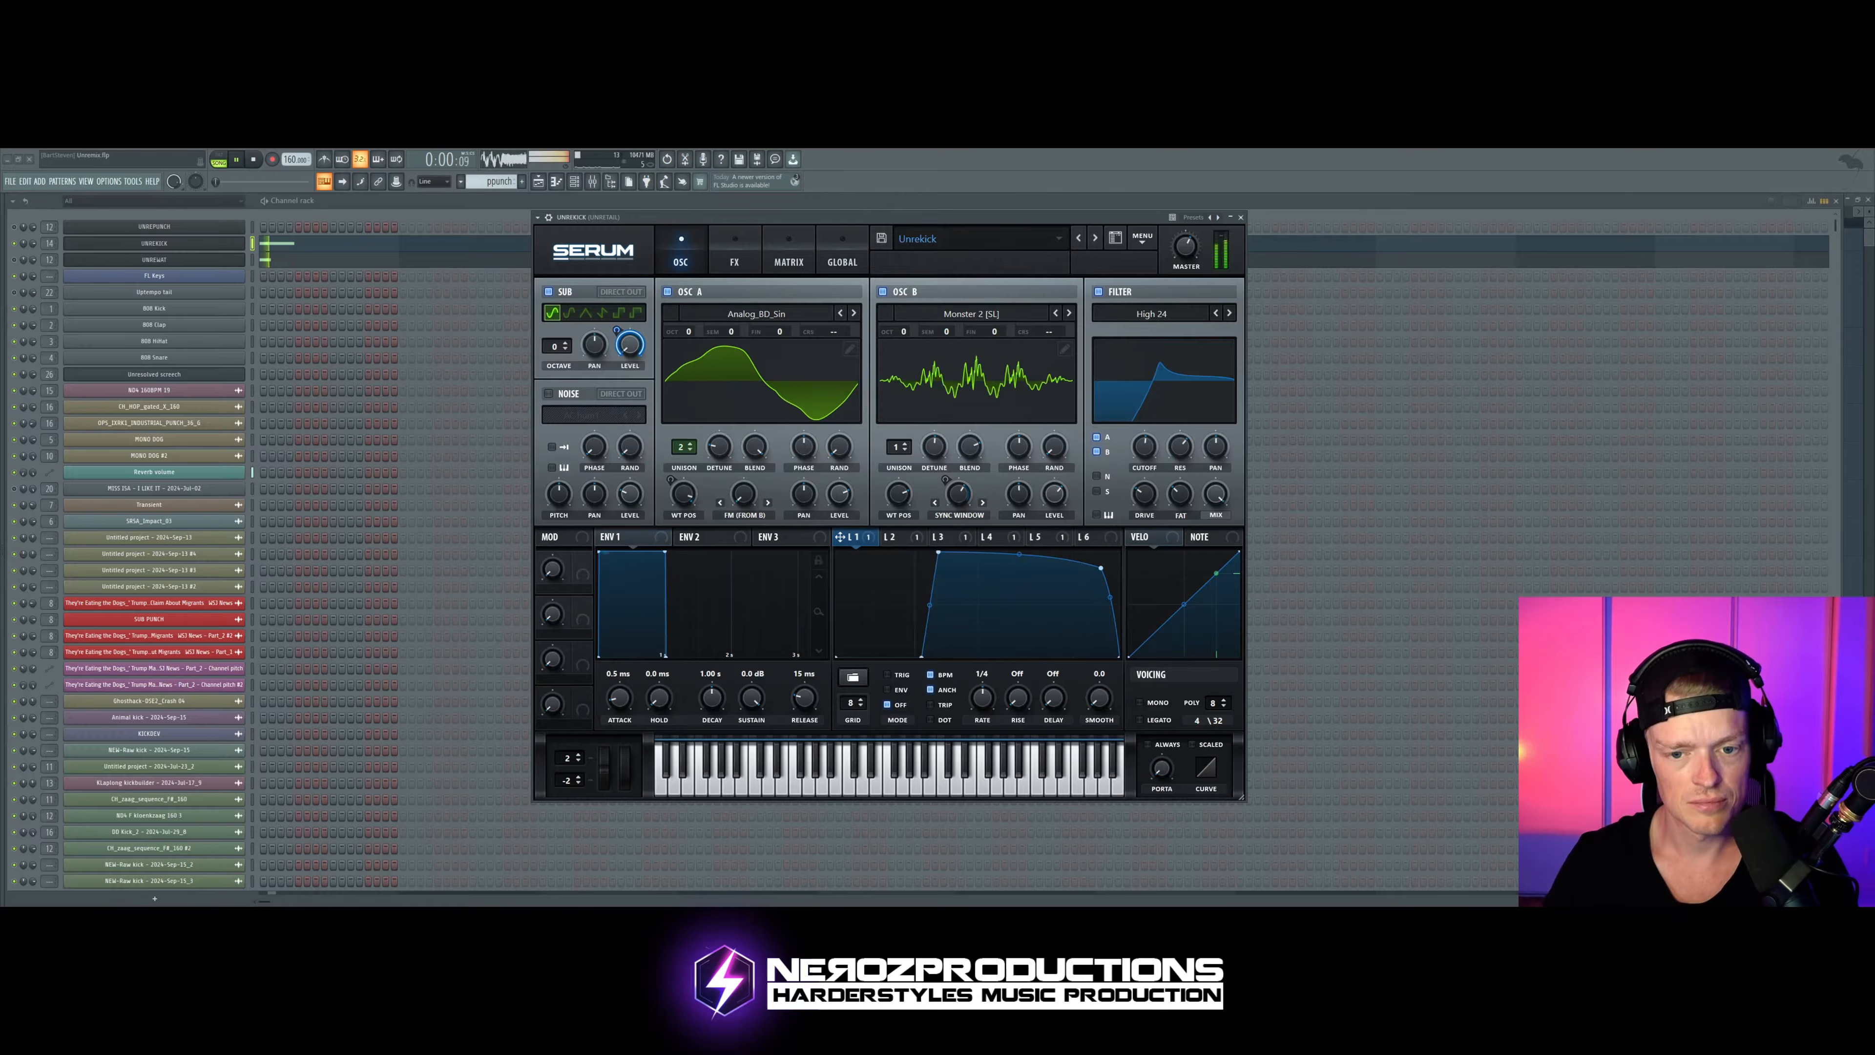
mouse_move(921, 655)
mouse_down()
mouse_move(838, 654)
mouse_move(917, 655)
mouse_up()
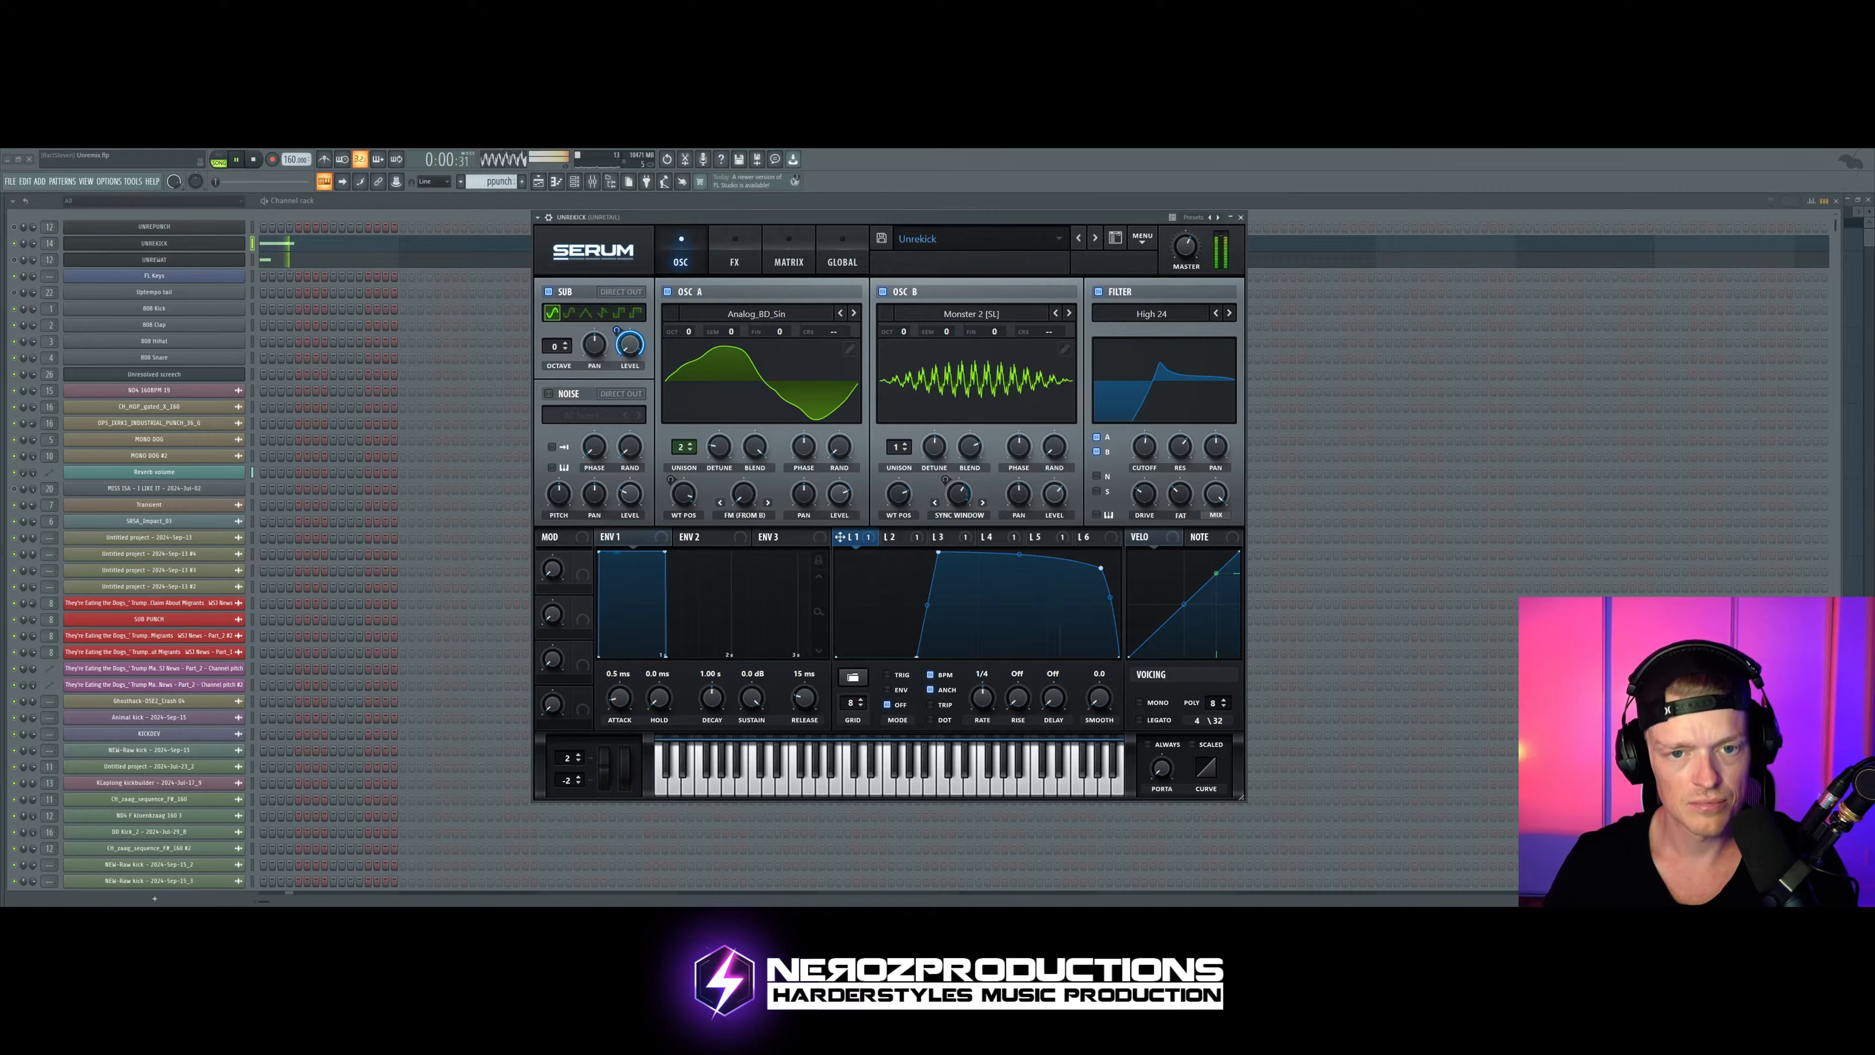
key(space)
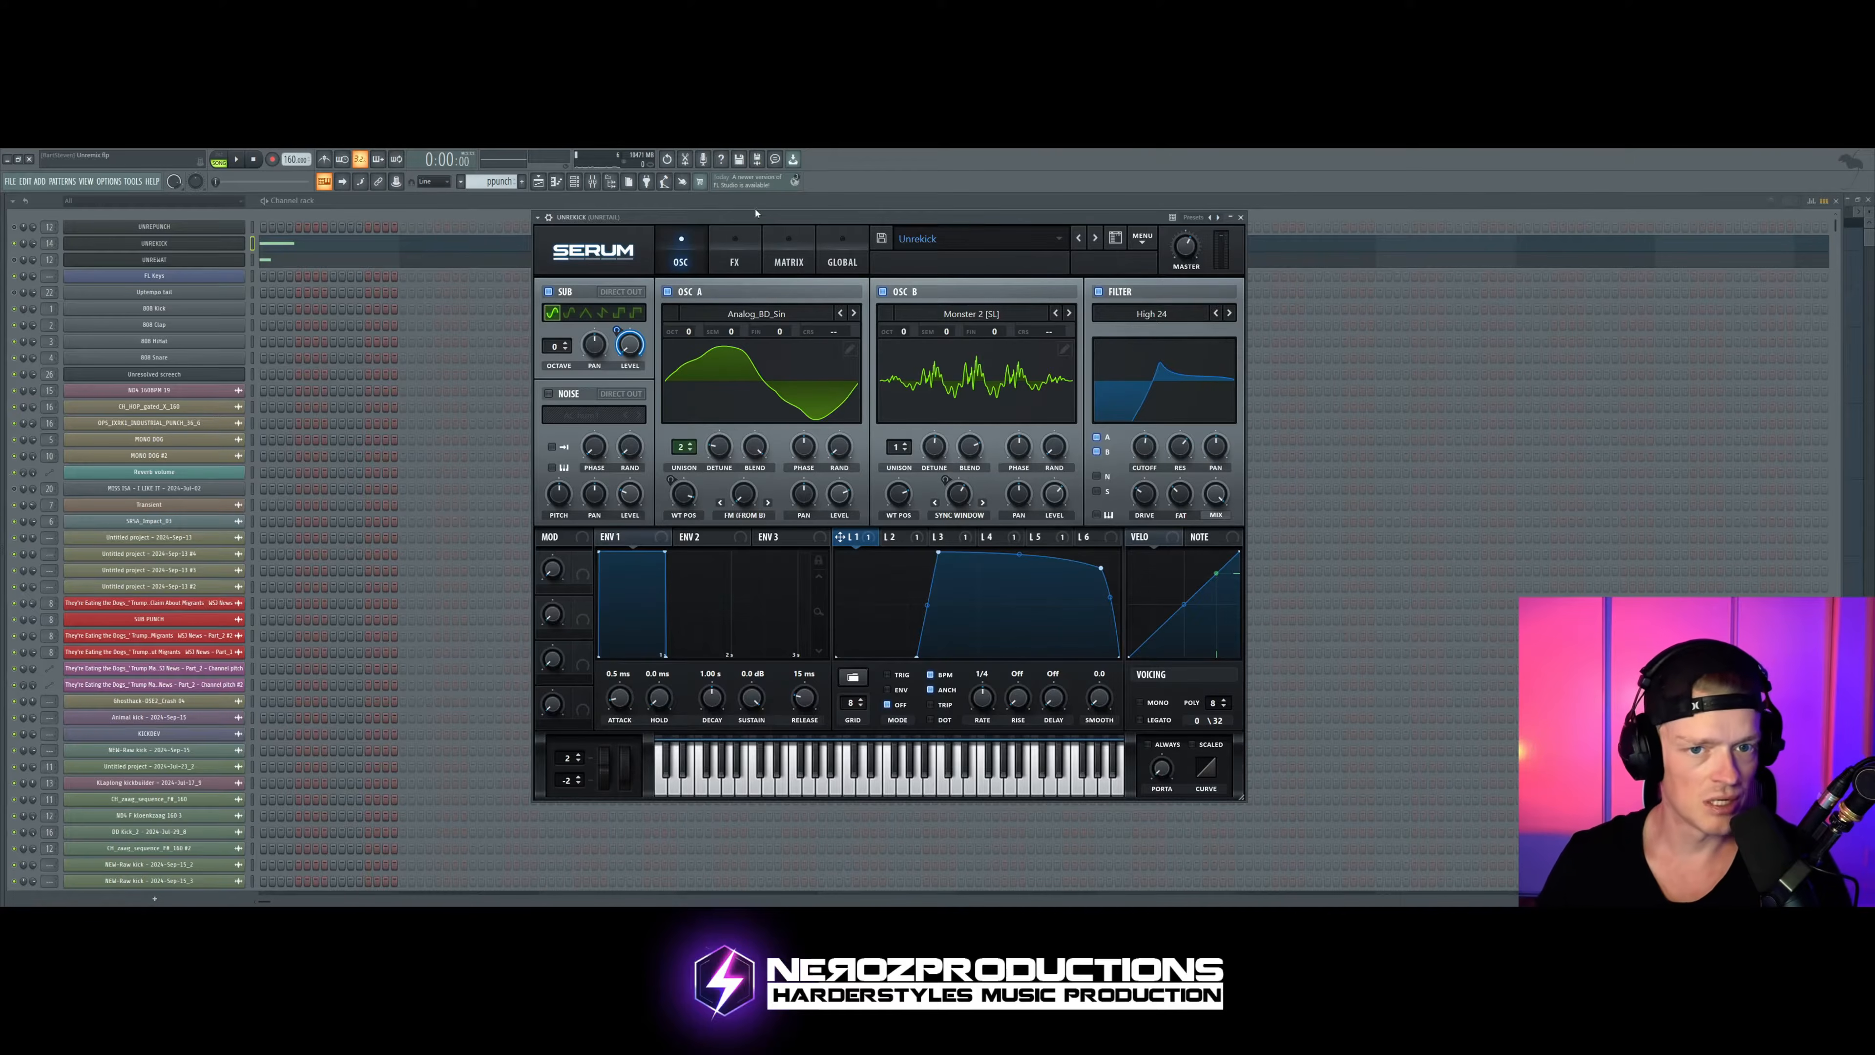
Step: Make LFO 1's rise slightly more gradual and raise its last upper point to the curve's far upper corner
click(735, 255)
click(680, 255)
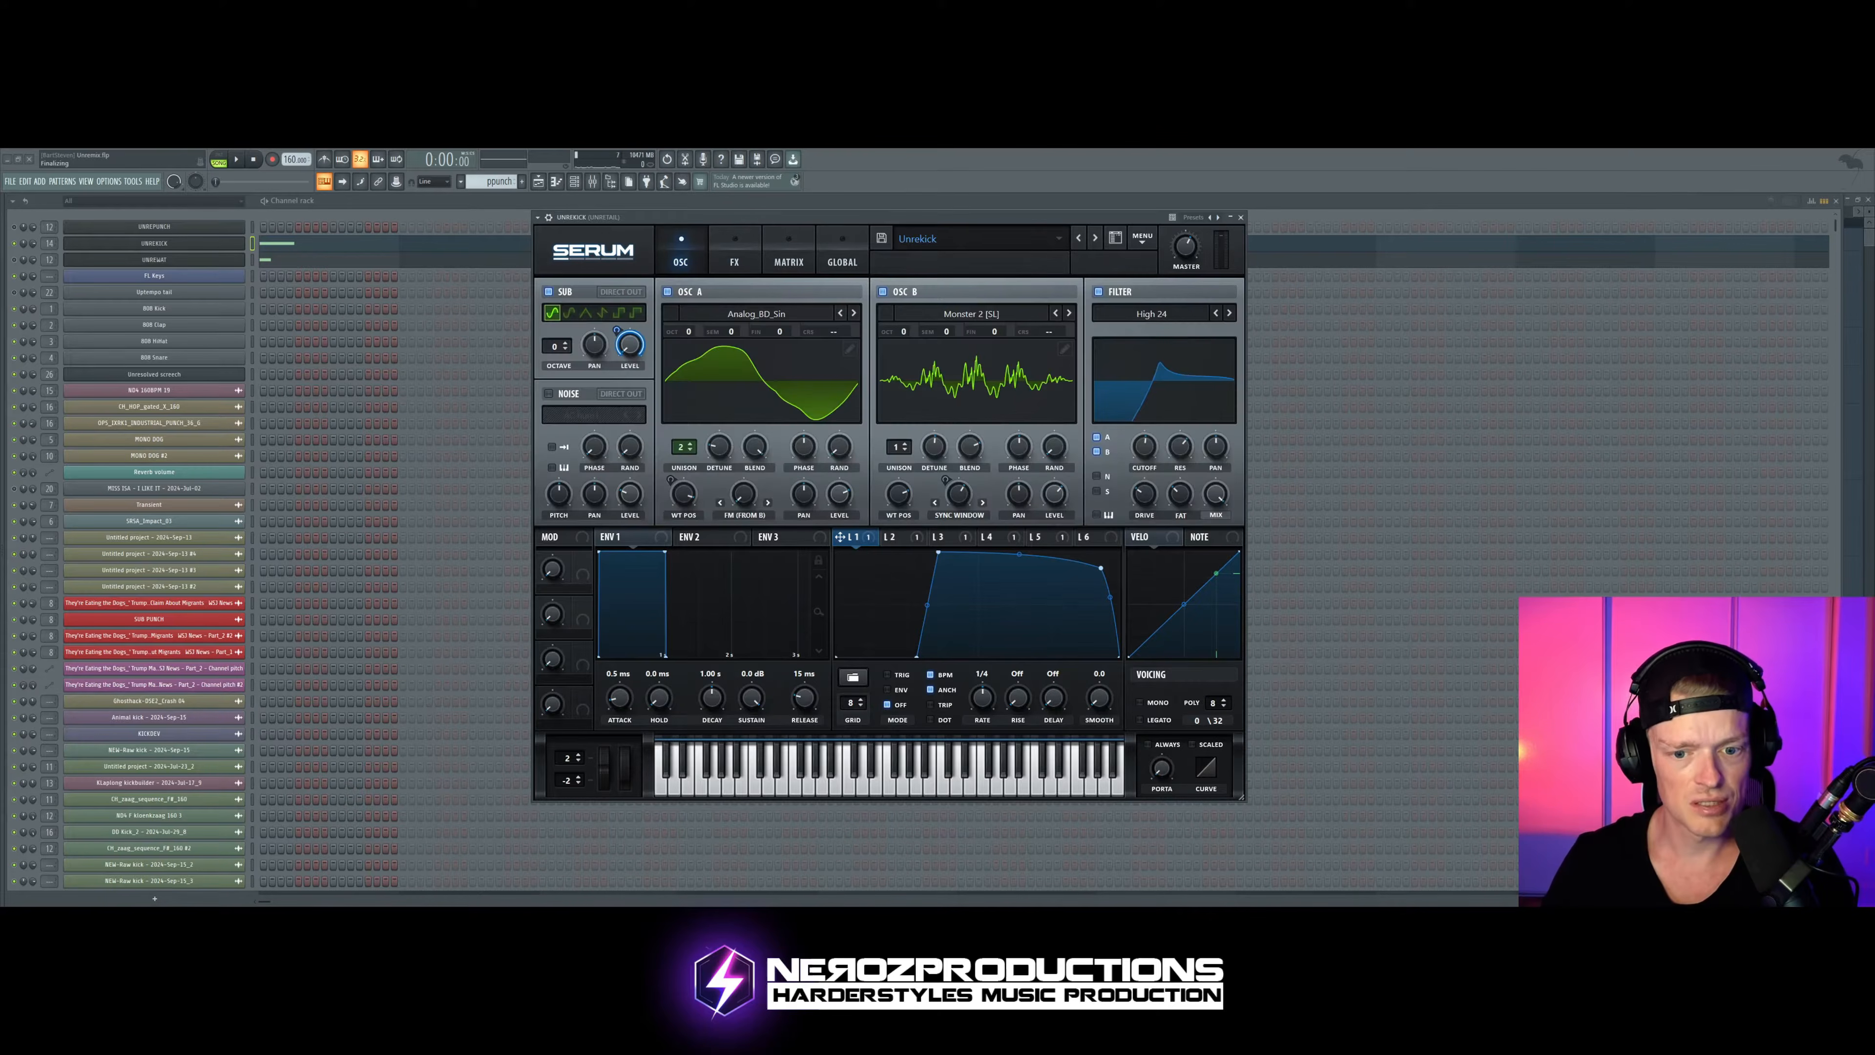
drag(917, 656, 871, 656)
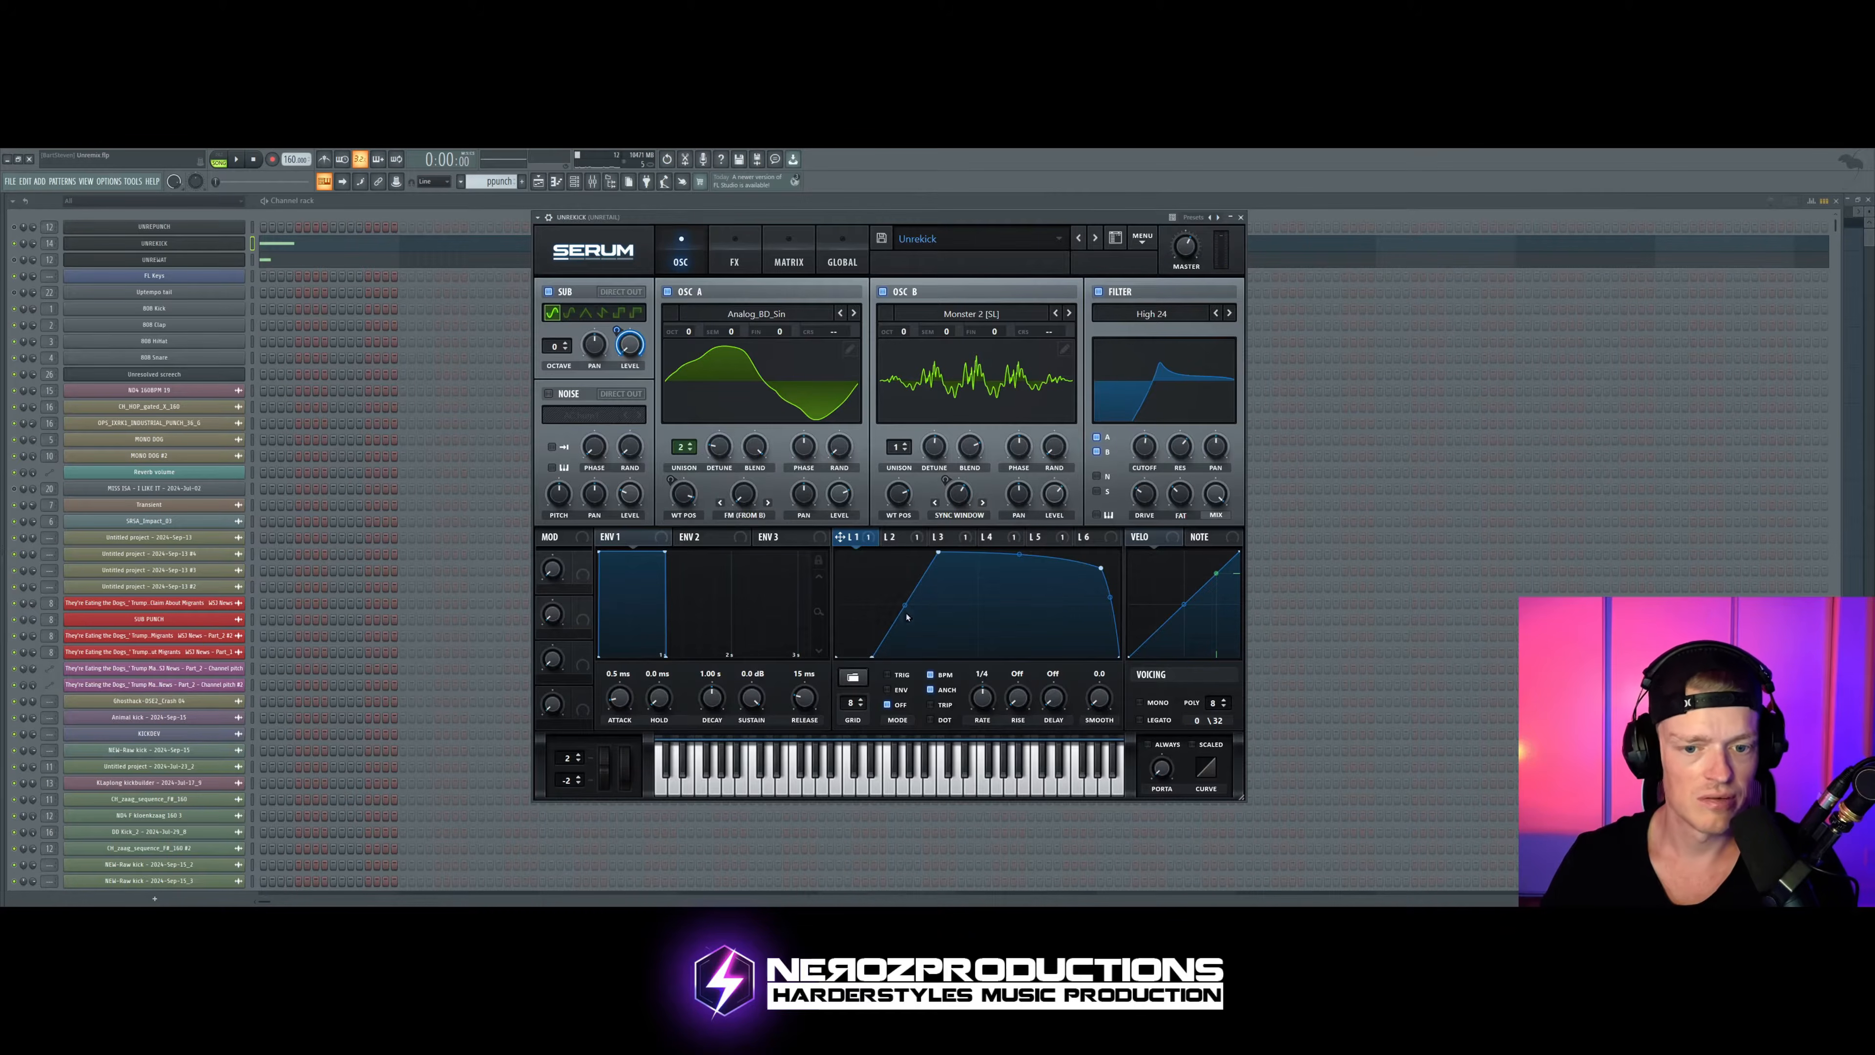
drag(873, 656, 909, 655)
drag(937, 552, 946, 552)
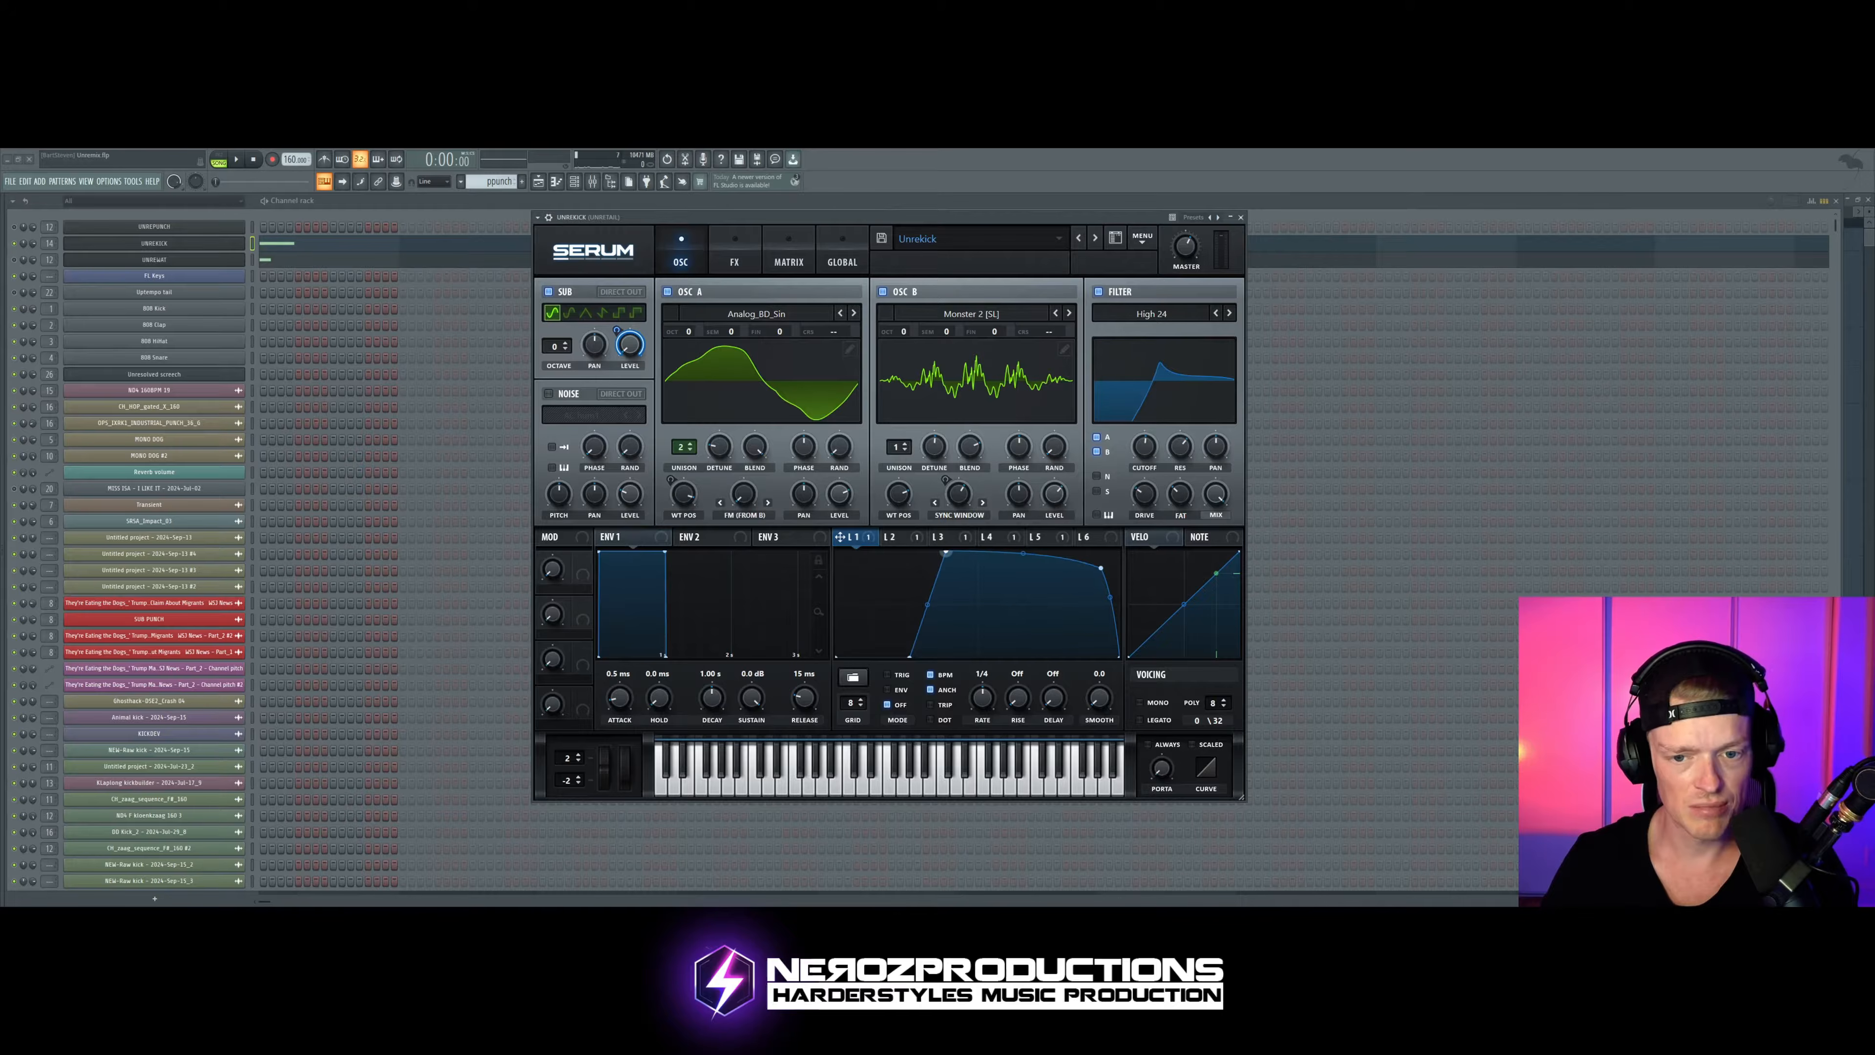
drag(1101, 567, 1115, 553)
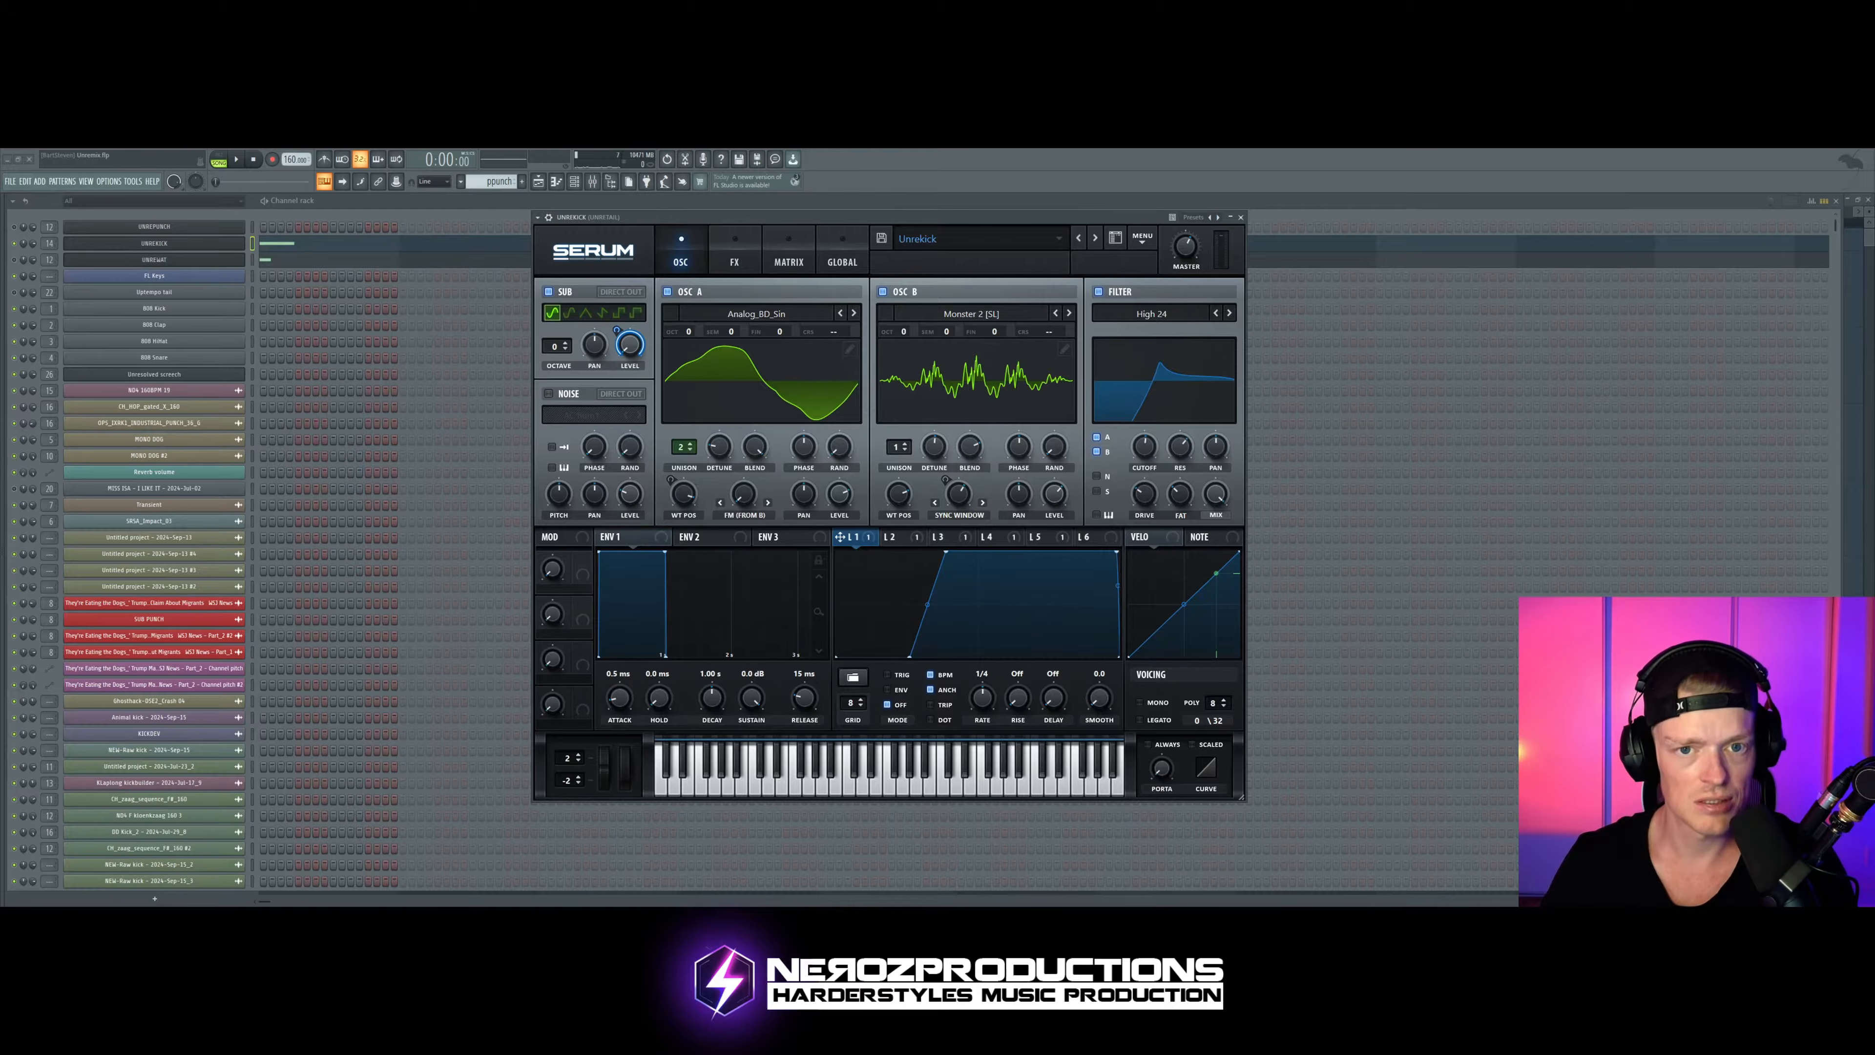
Step: Display LFO 2's curve, move its second point later to make the initial drop more gradual, and audition the kick
click(788, 252)
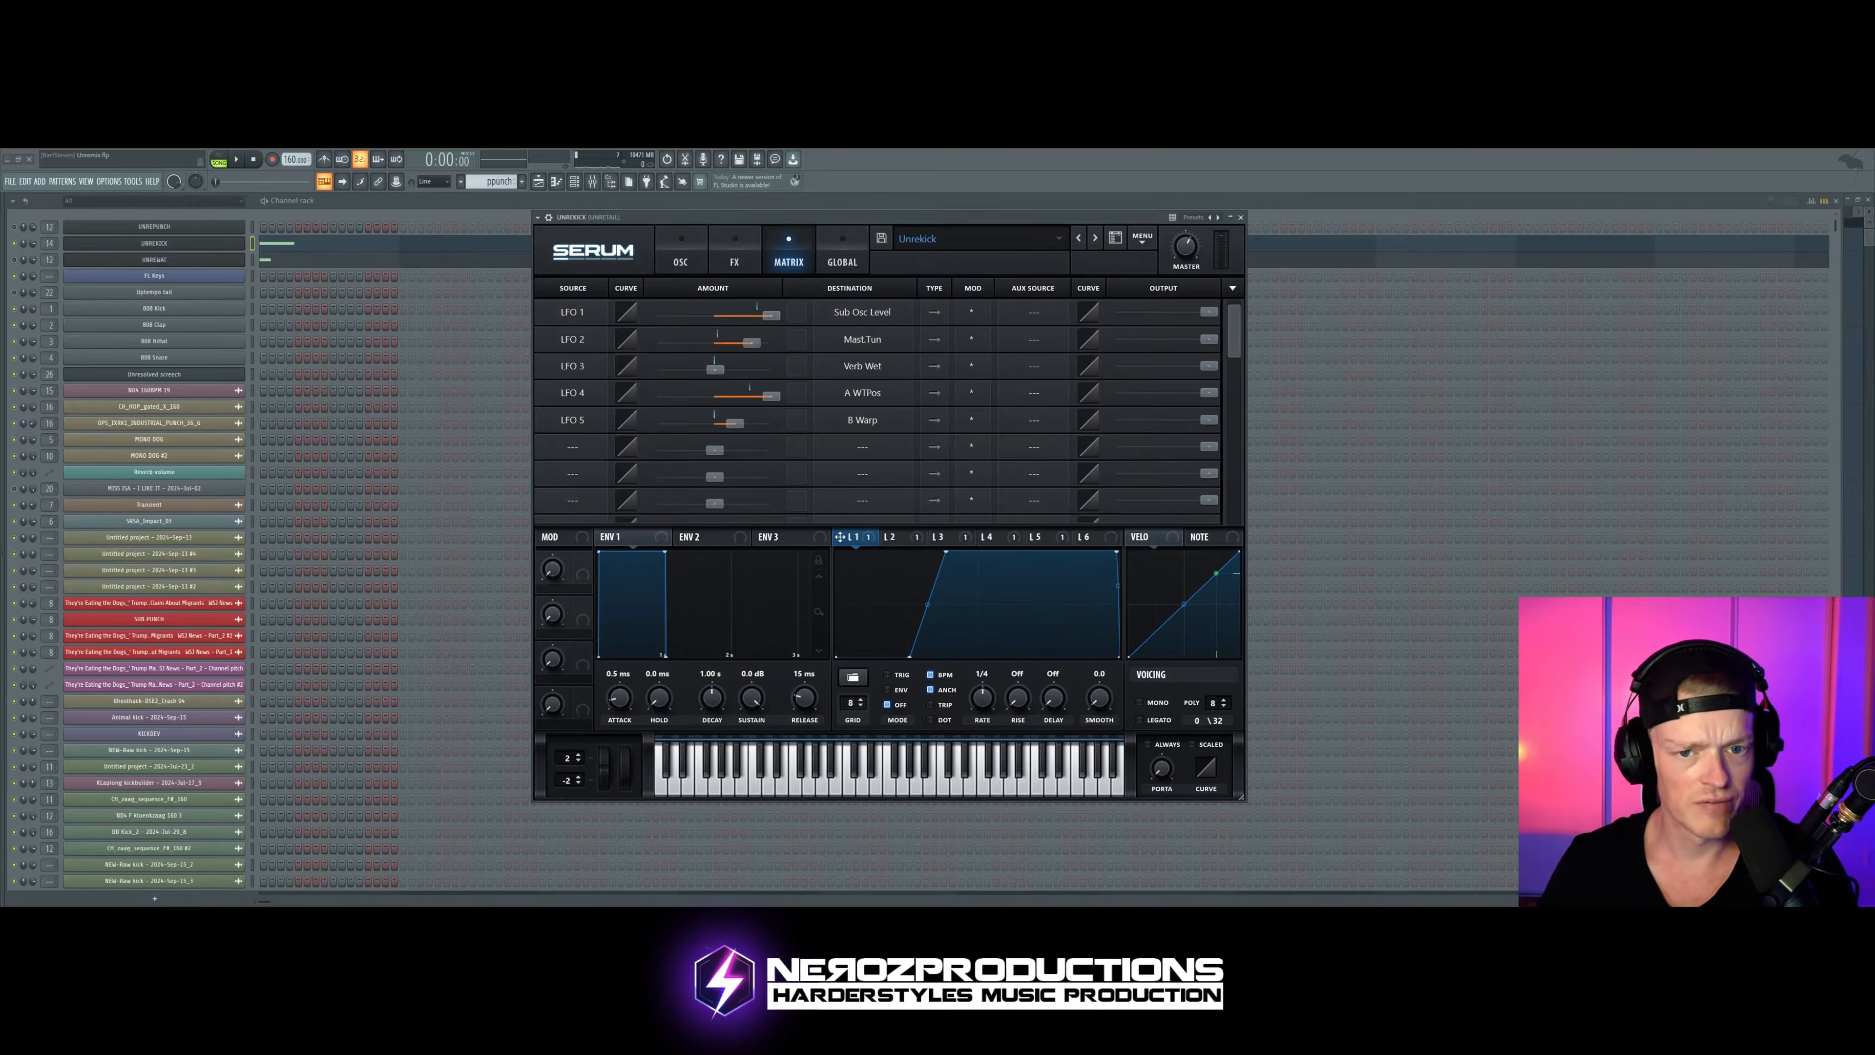
click(681, 253)
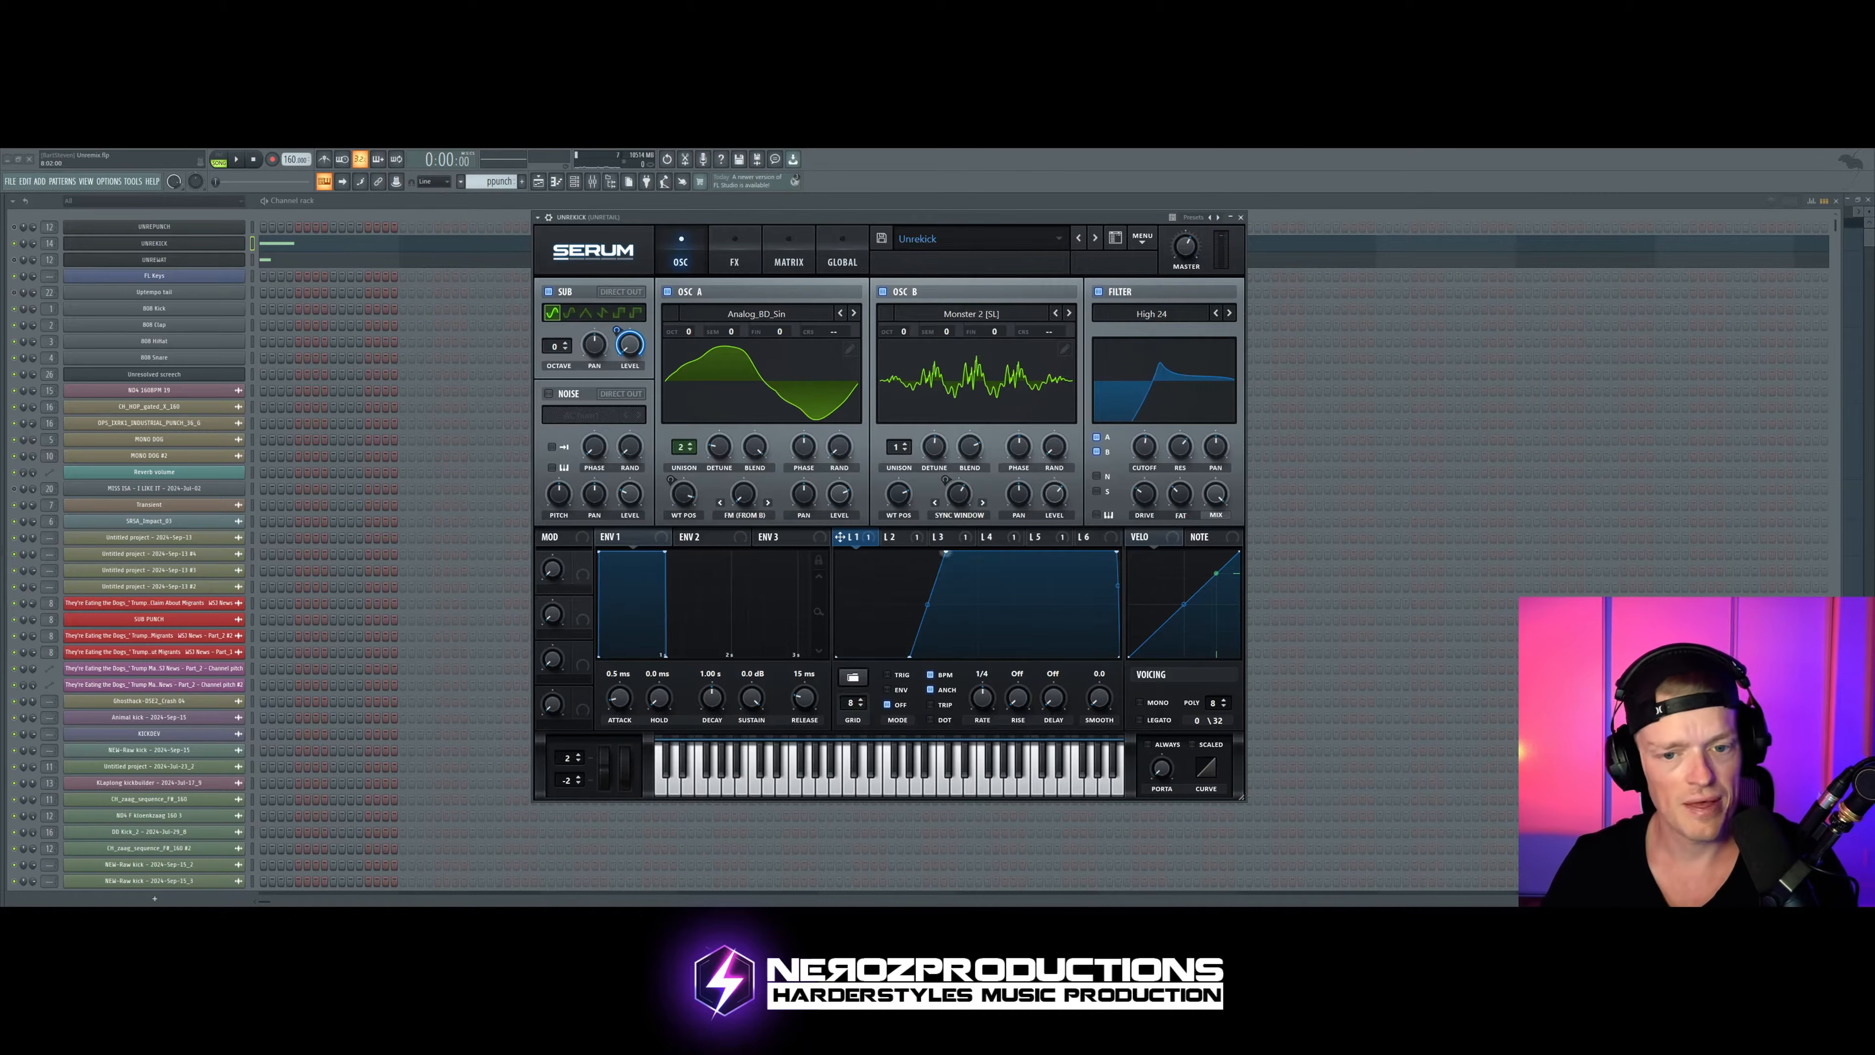
click(893, 537)
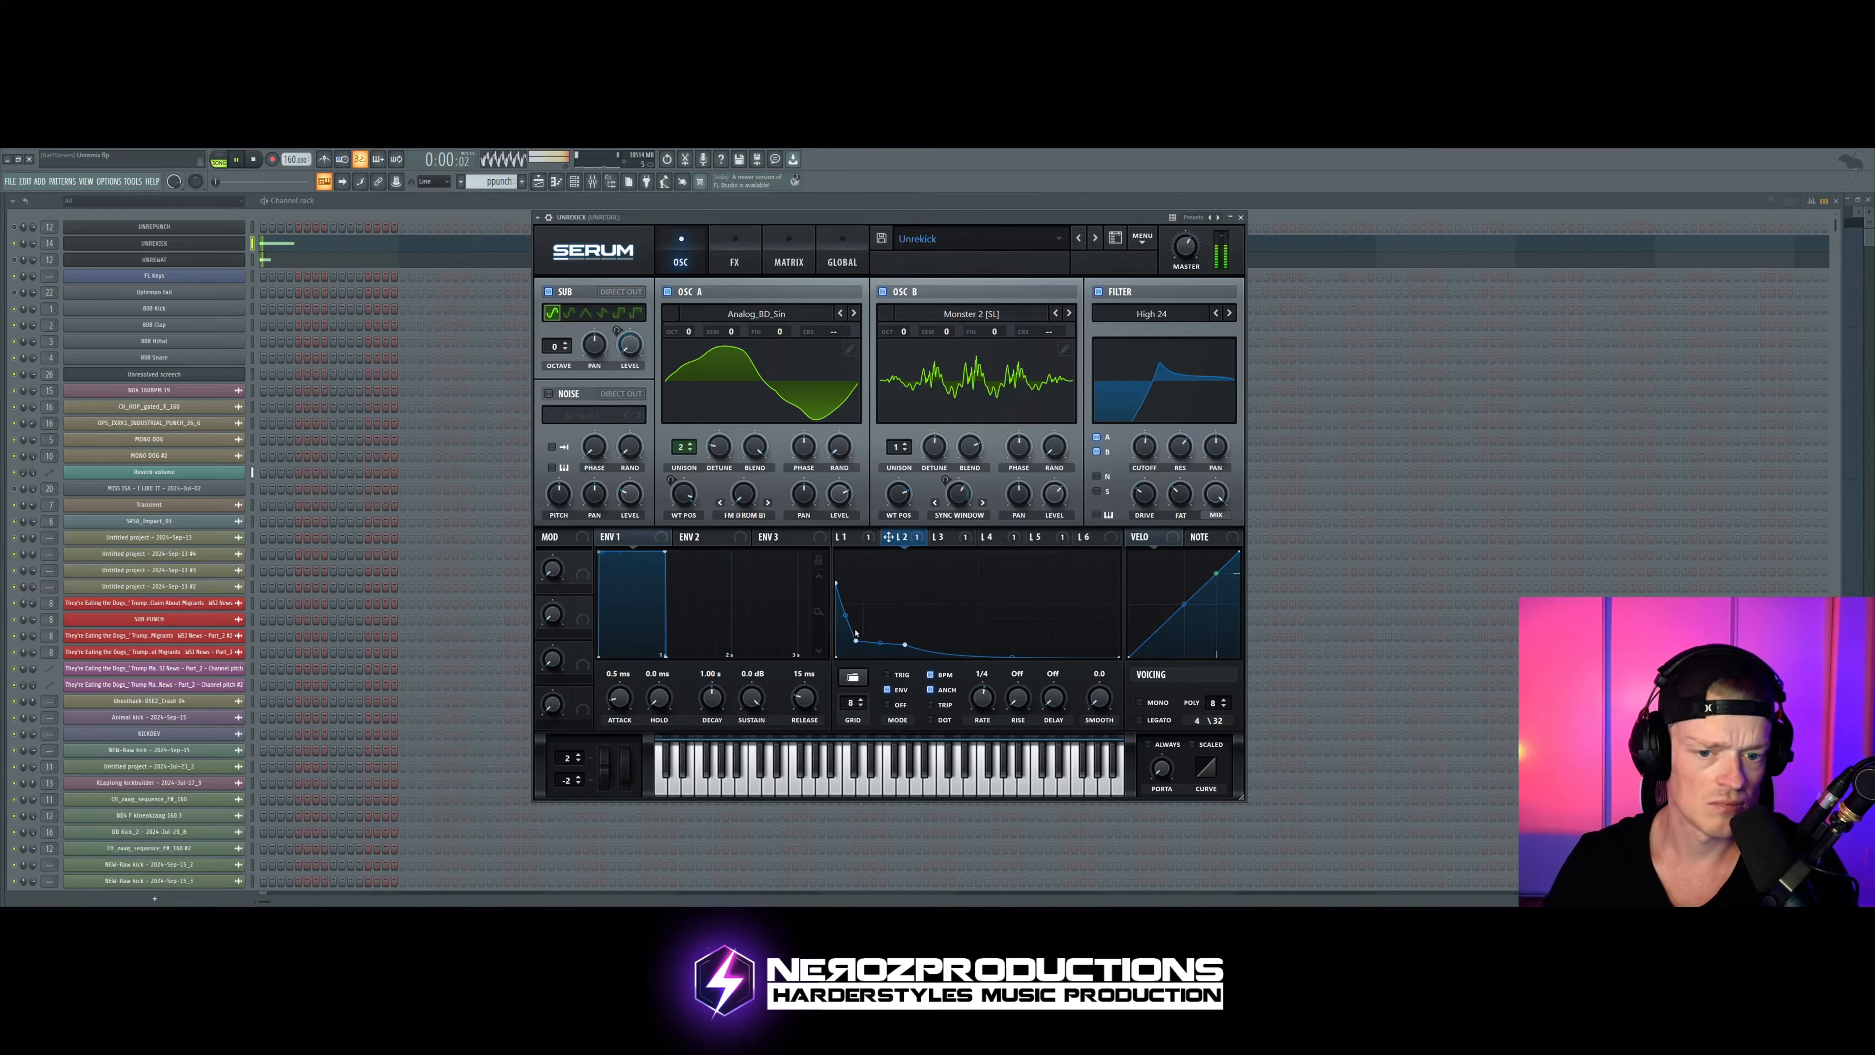
drag(857, 645, 896, 636)
key(space)
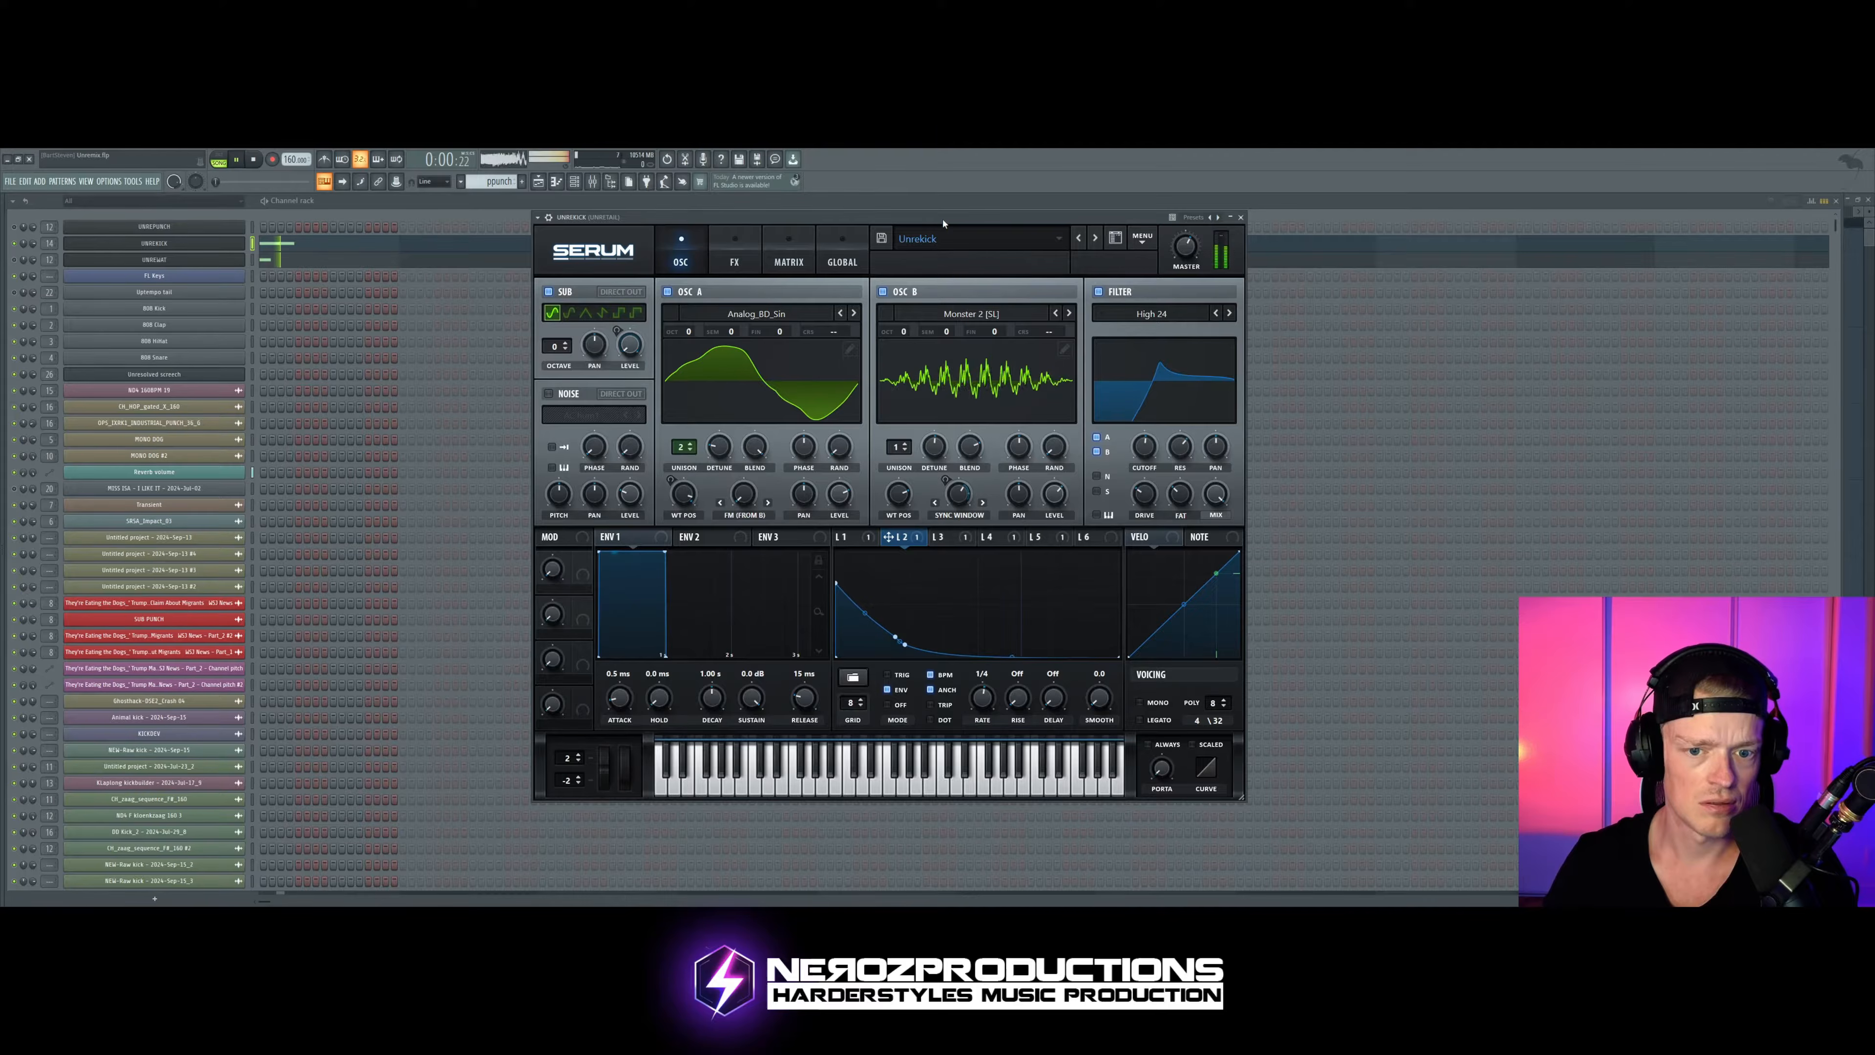
key(space)
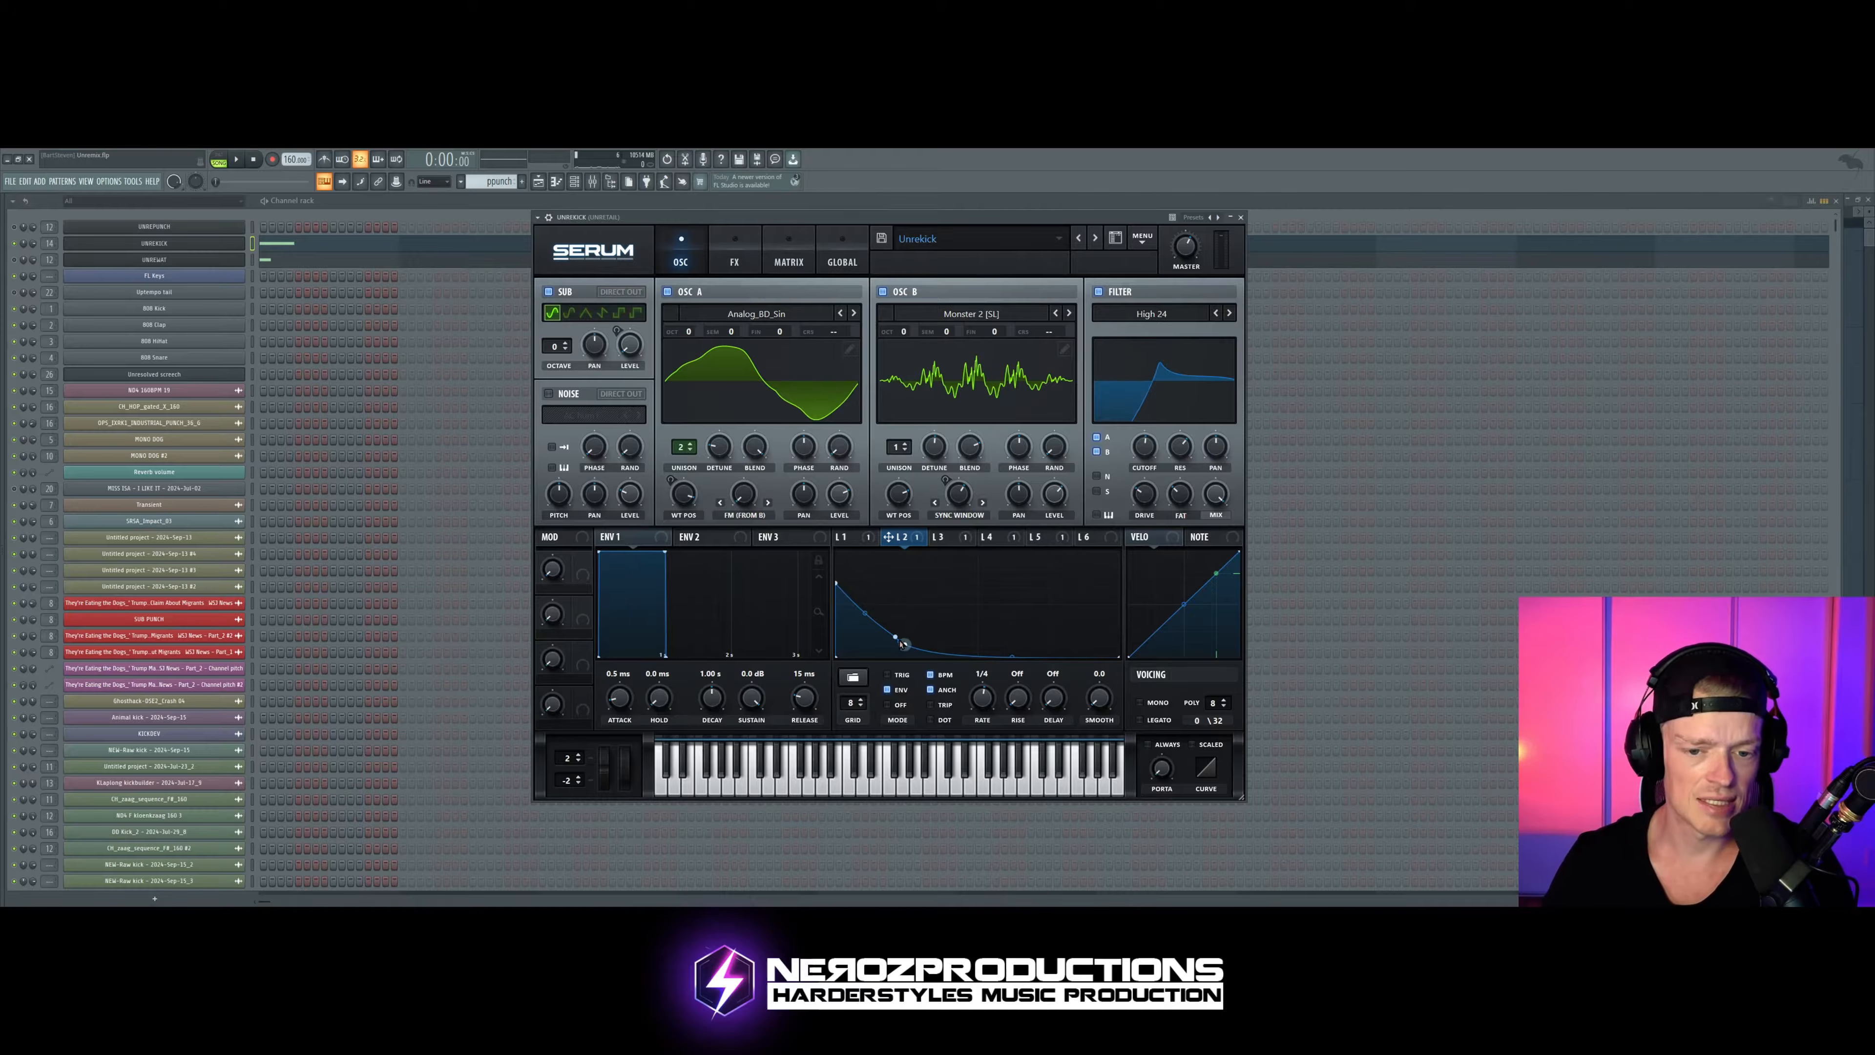
Step: Move LFO 2's second point close to the curve's start for a steep pitch drop and audition the kick
drag(896, 636, 852, 646)
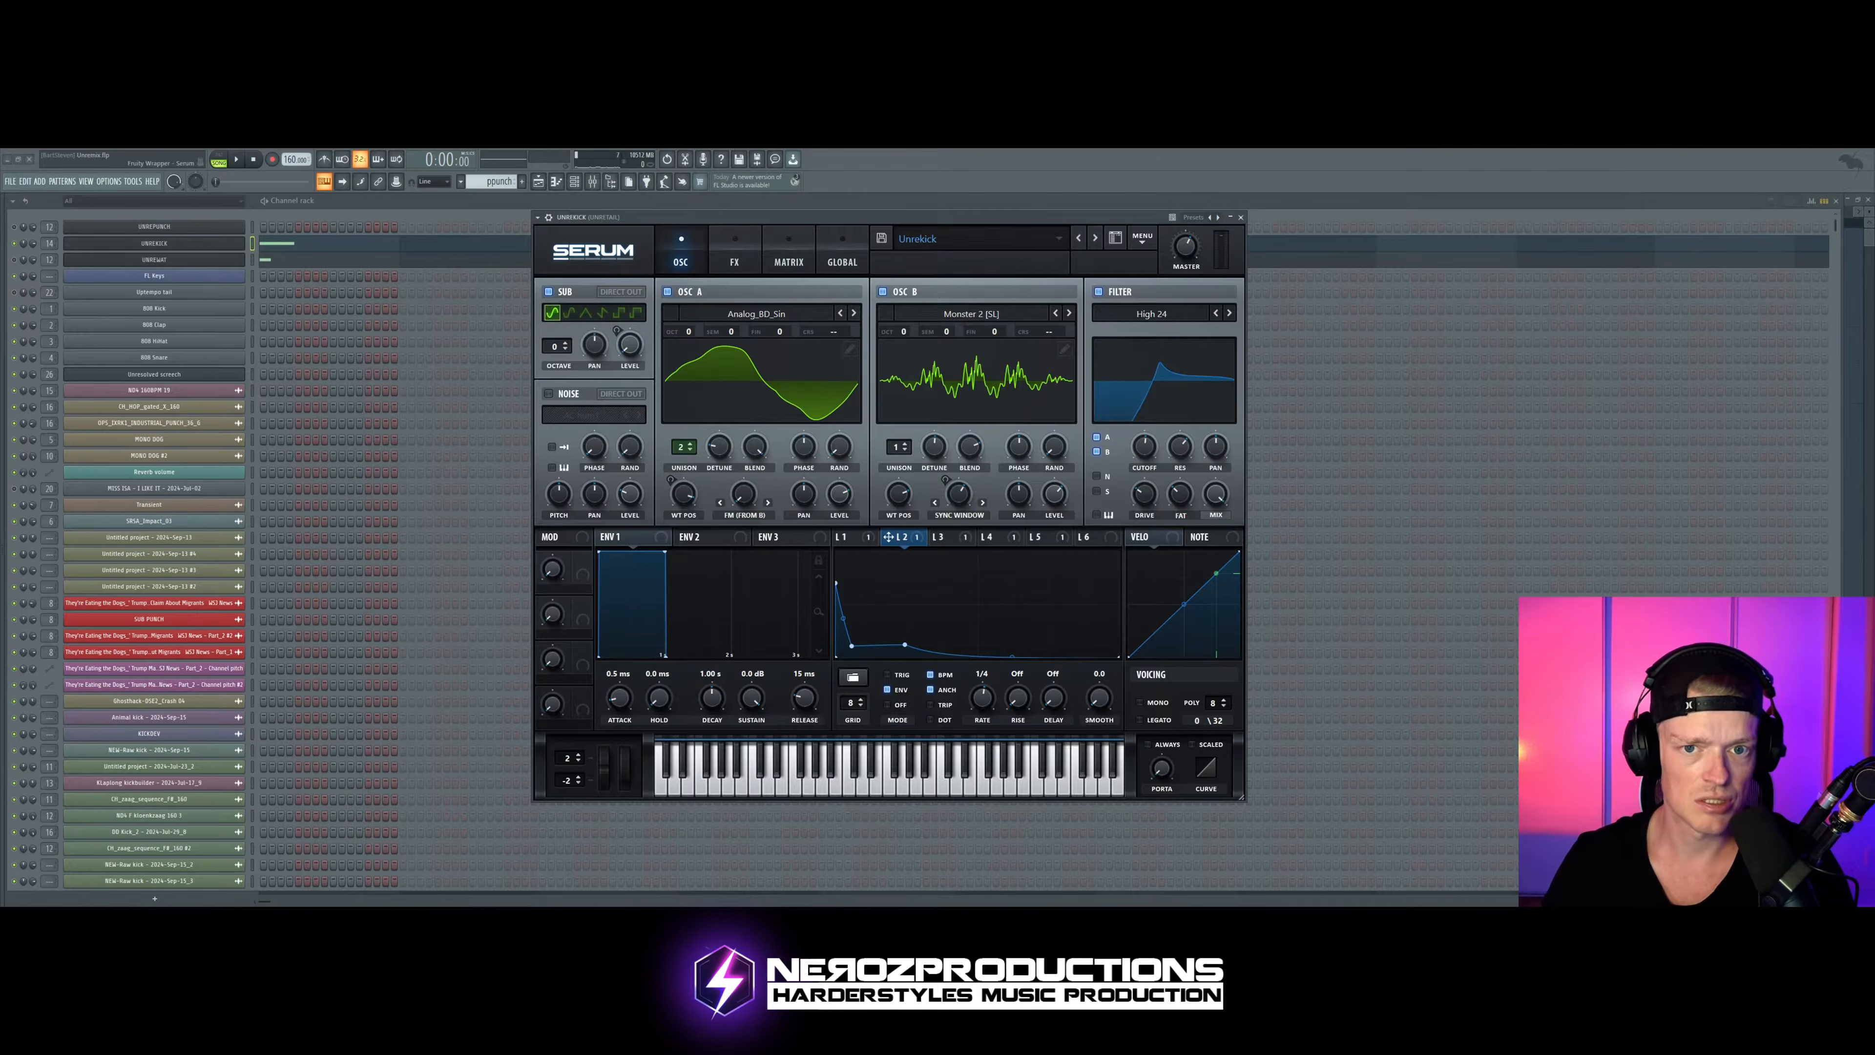
key(space)
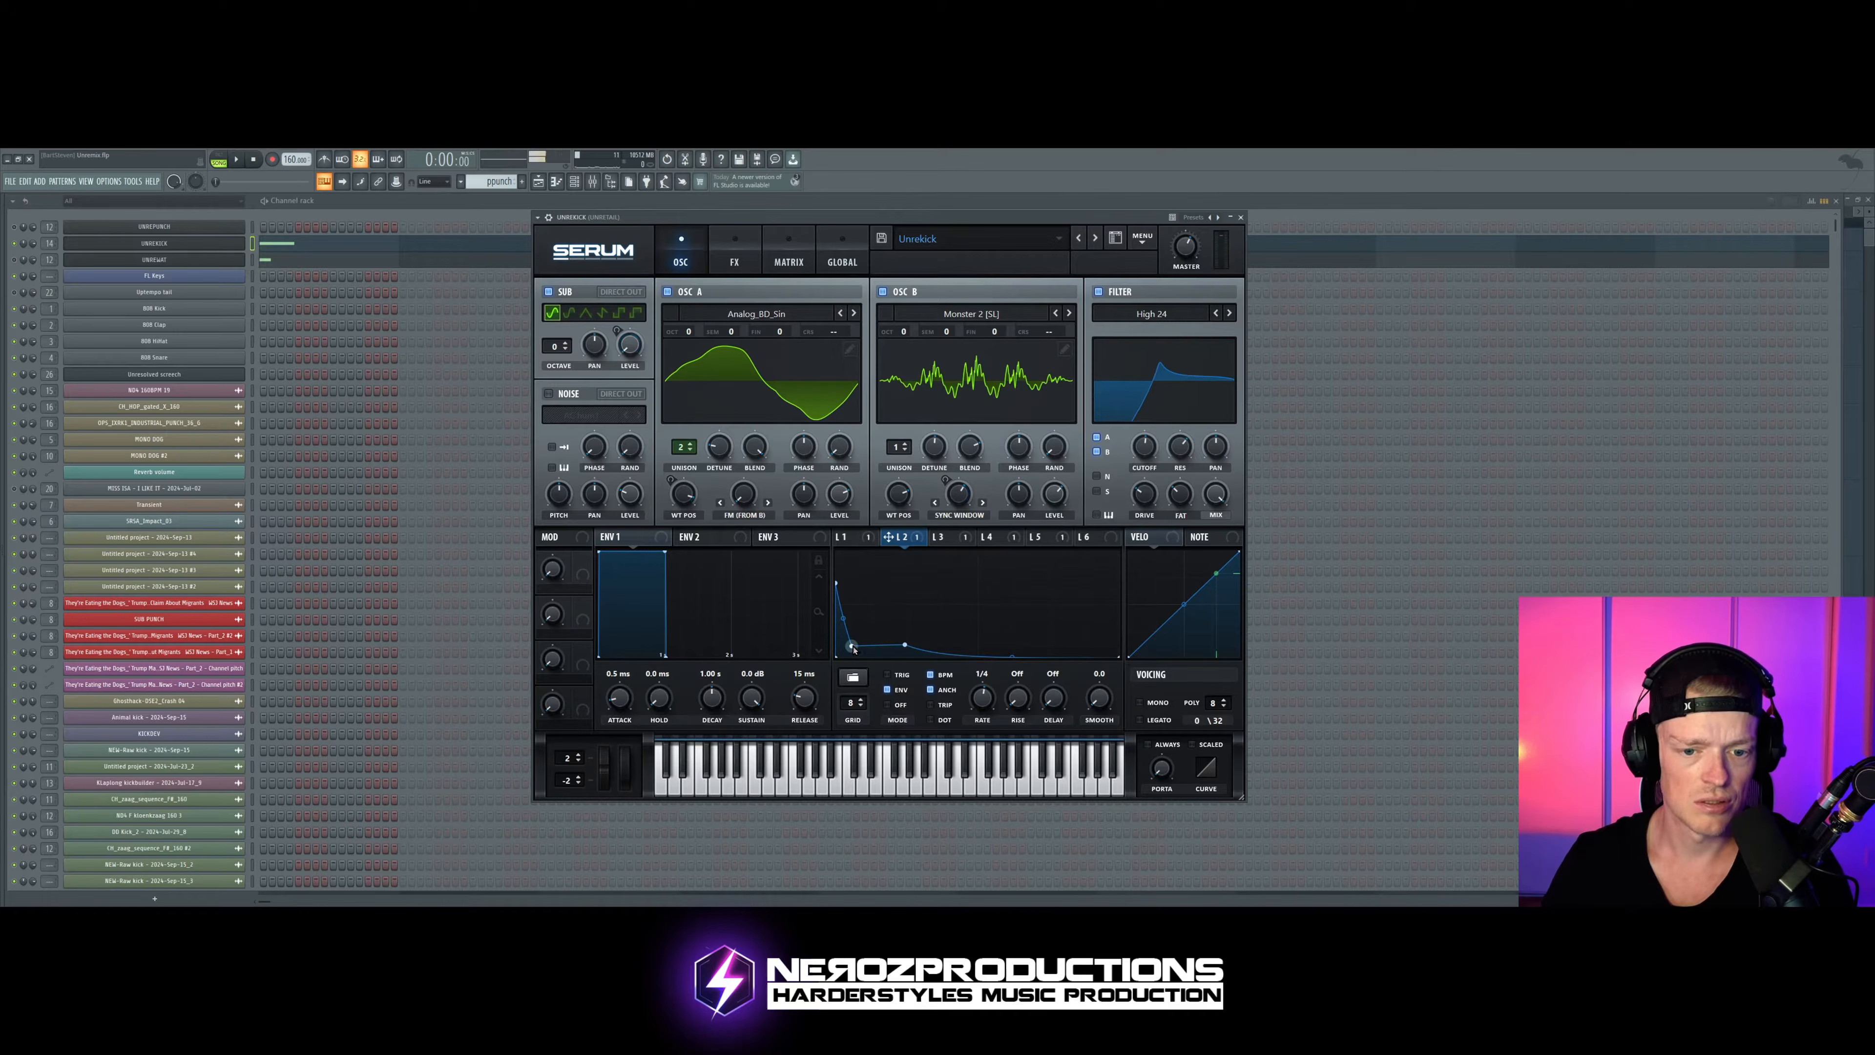
key(space)
Step: Move LFO 2's second point later, level with and just before the third point, and audition the kick
mouse_move(852, 646)
mouse_down()
mouse_move(877, 611)
mouse_move(843, 638)
mouse_move(886, 644)
mouse_up()
key(space)
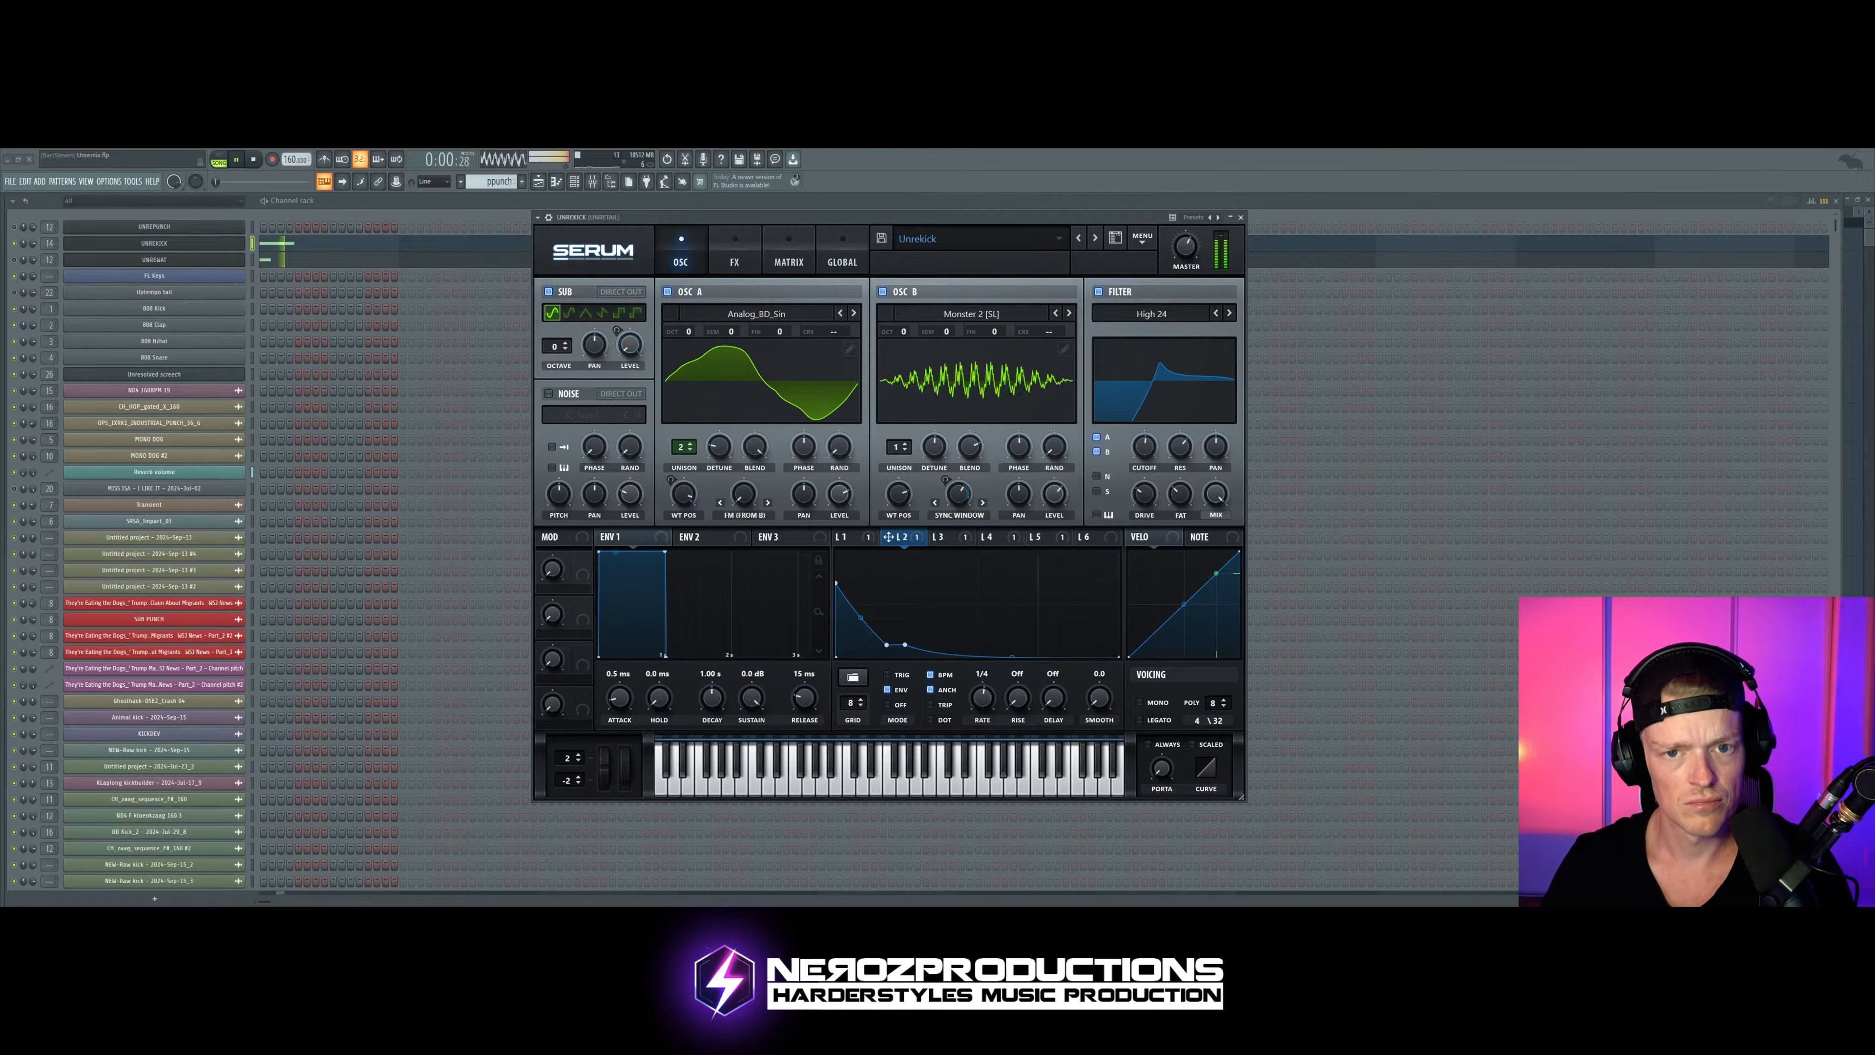
key(space)
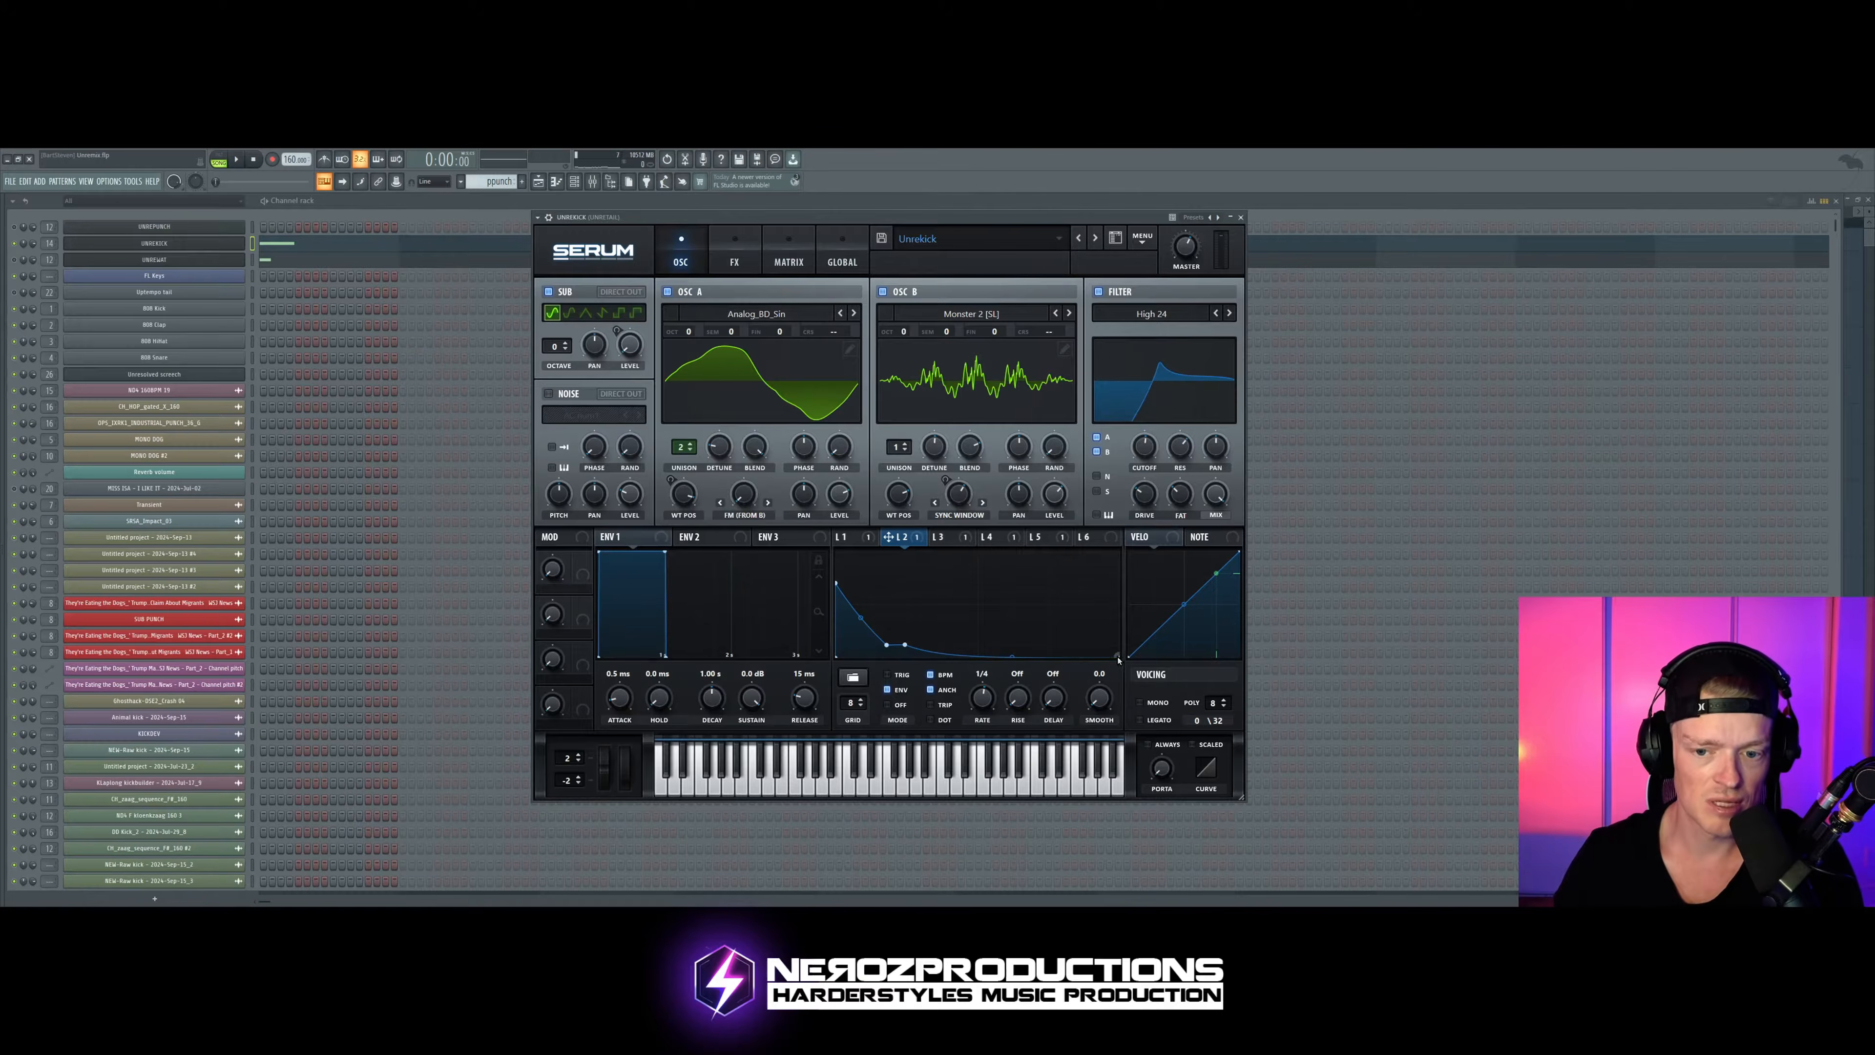
Step: Raise LFO 2's last point to the curve's far upper corner and audition the kick
drag(1118, 657, 1009, 641)
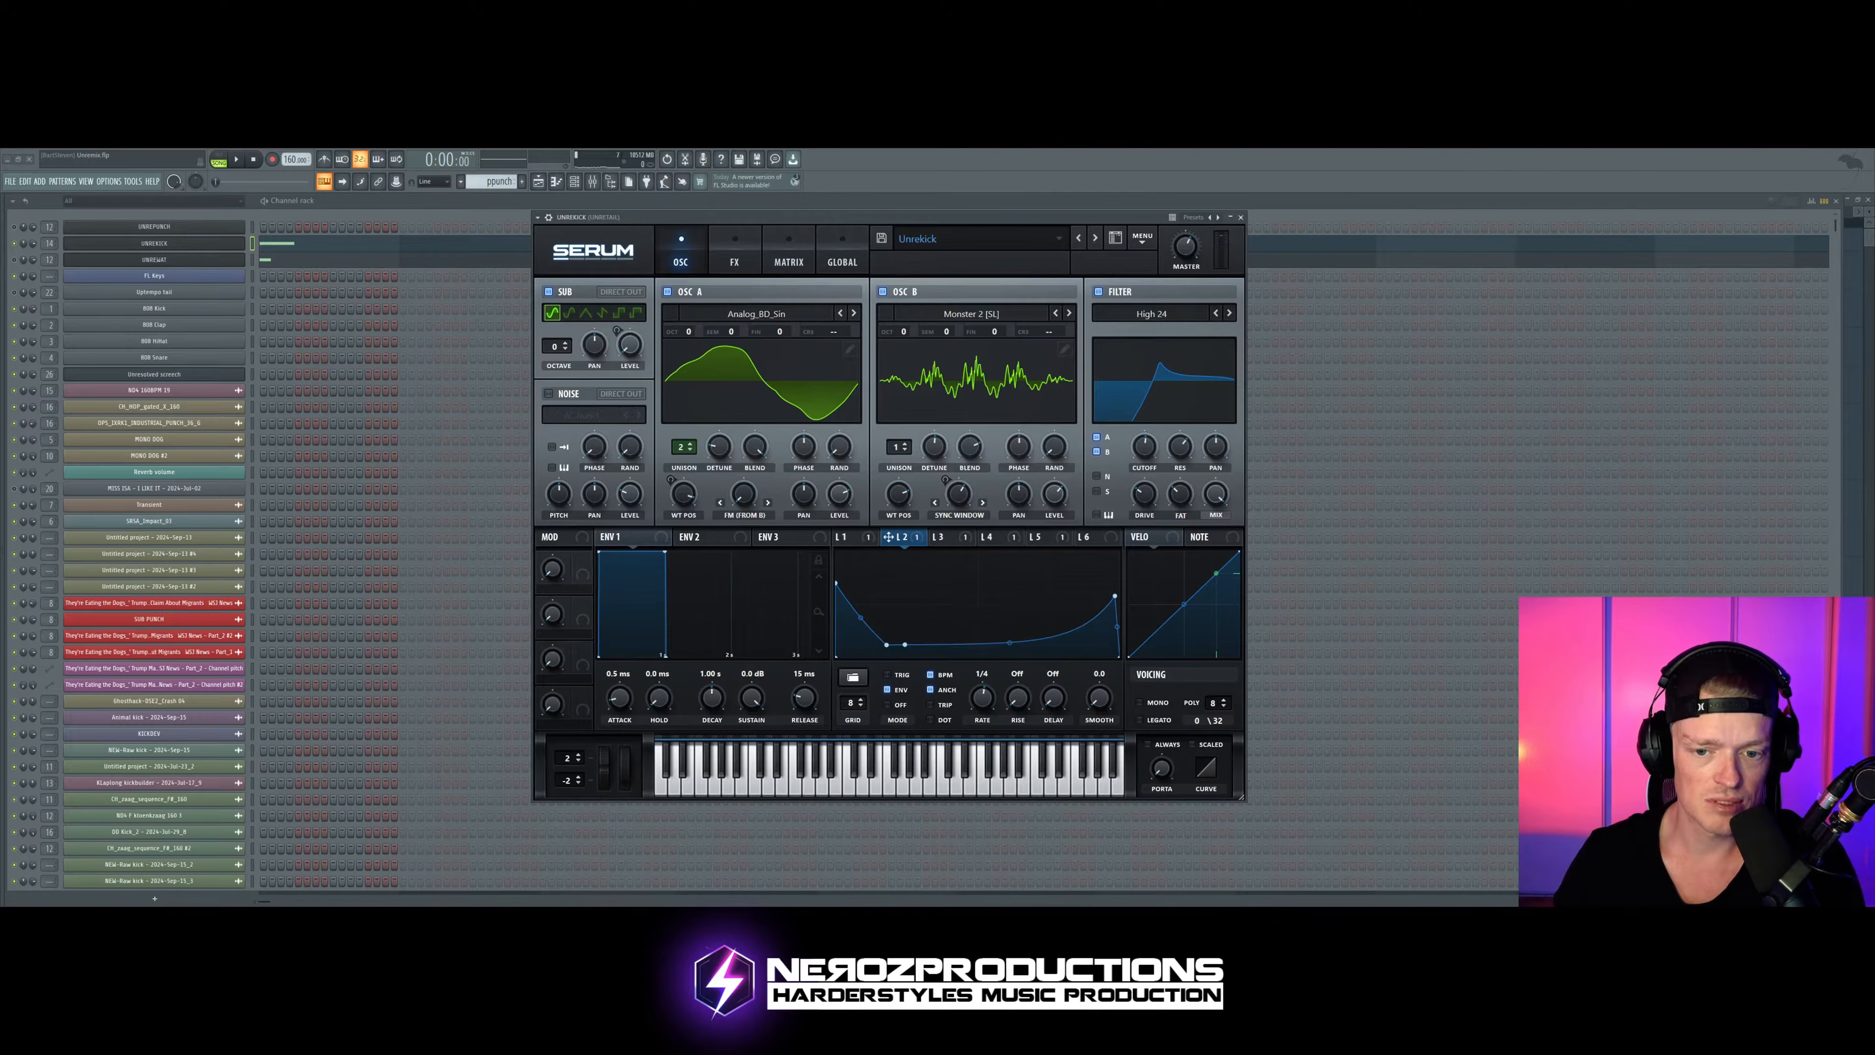
drag(1115, 595, 1117, 552)
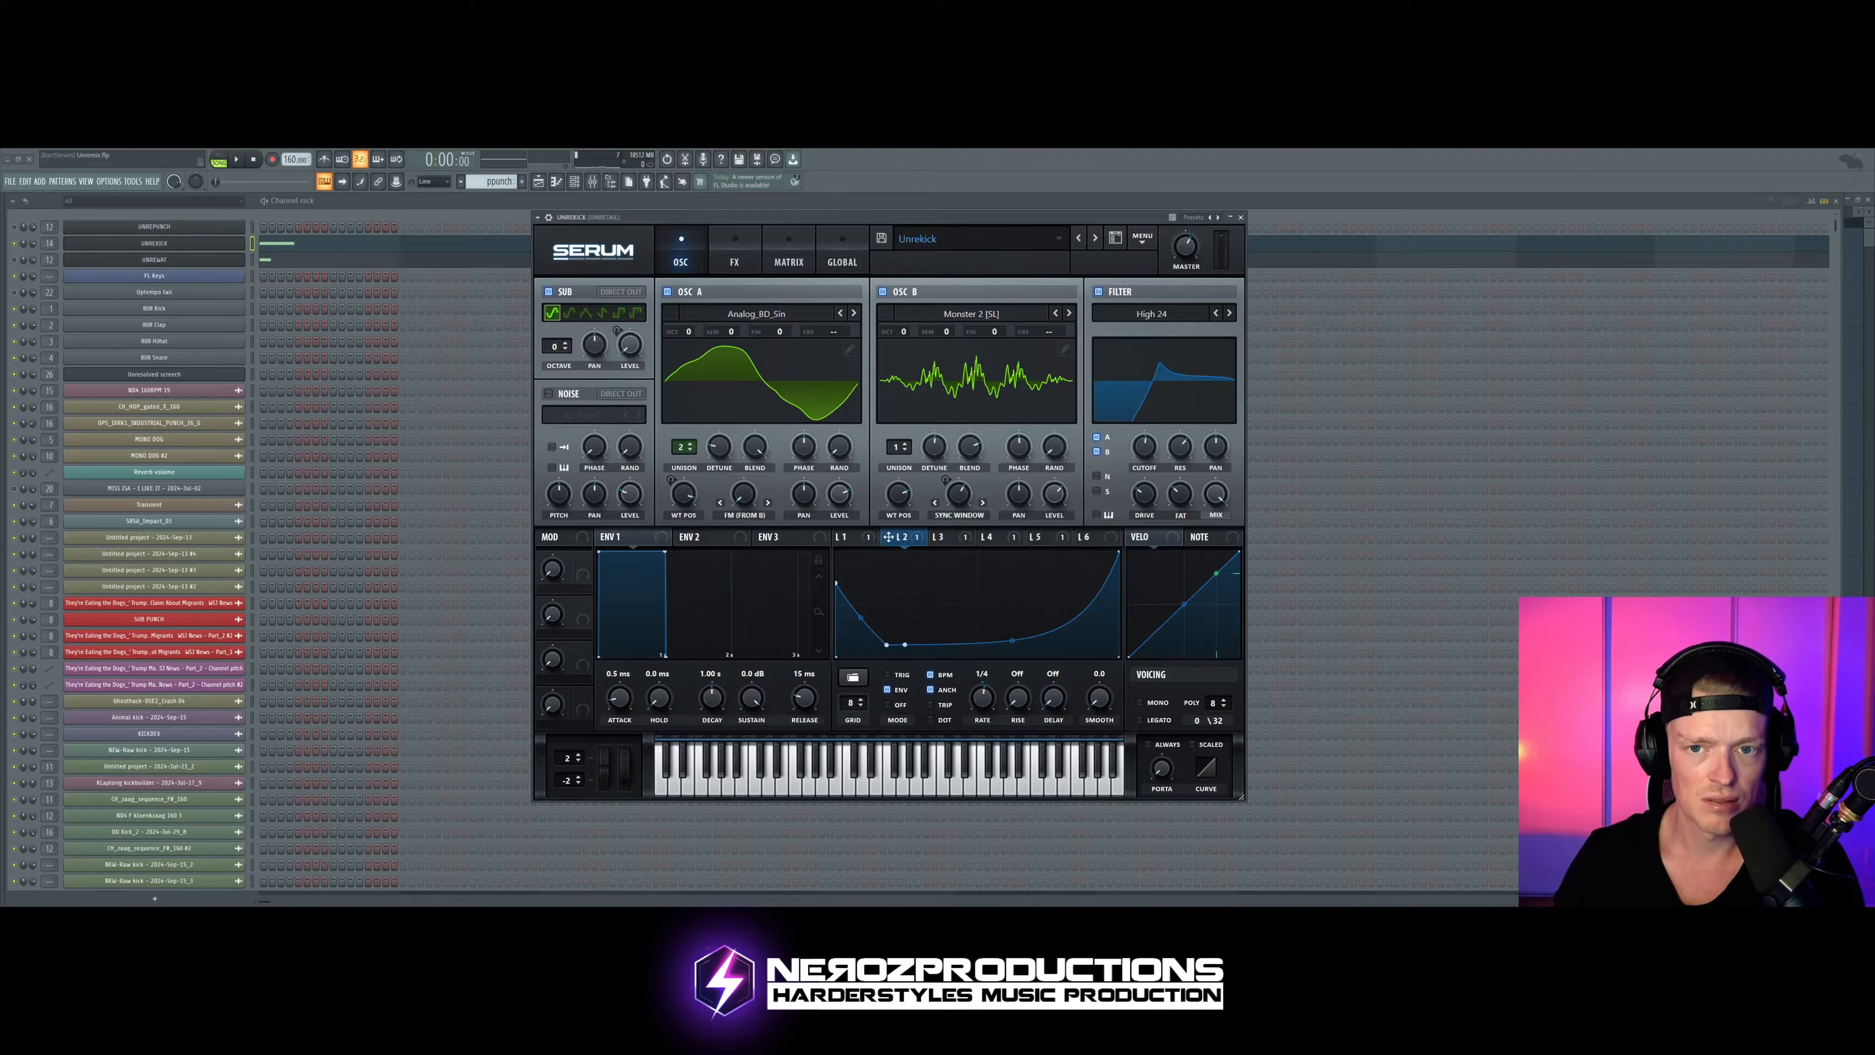
click(1063, 220)
key(space)
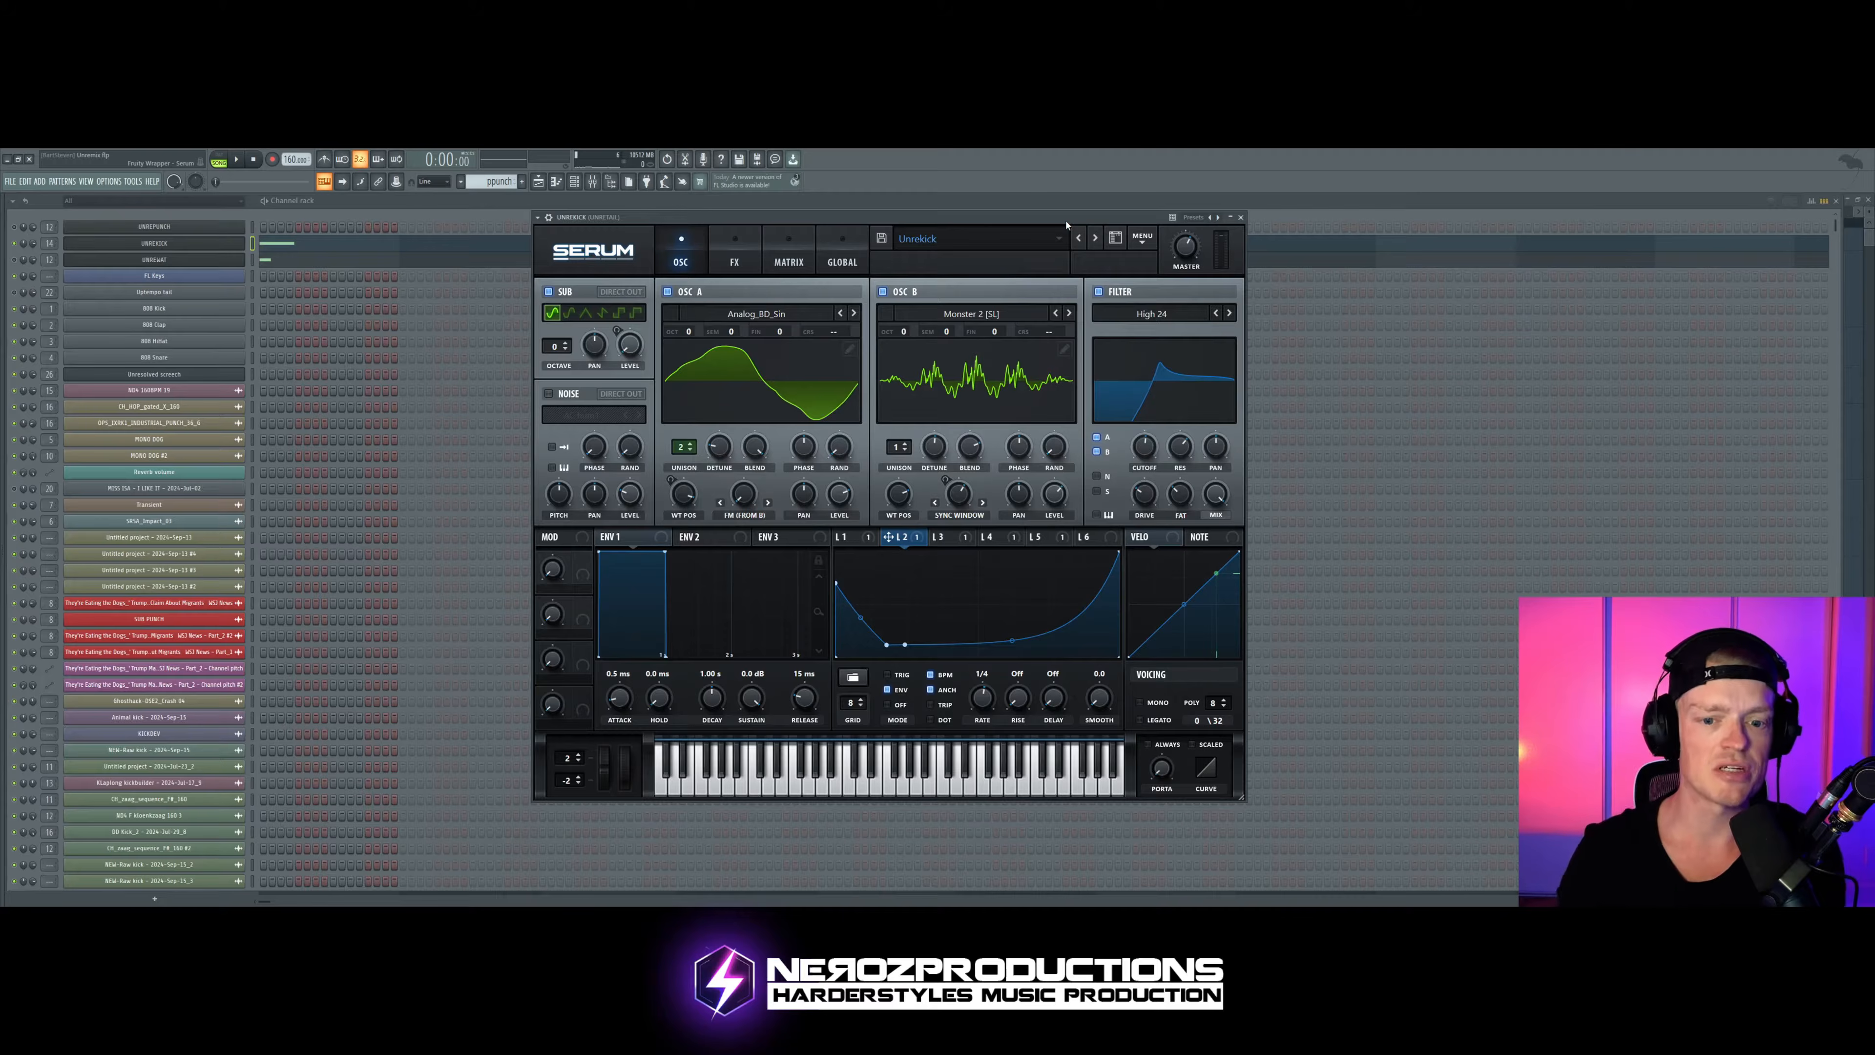
Step: Lower LFO 2's outer points and its two middle points to the bottom line, auditioning the kick as the curve flattens
drag(846, 595, 841, 654)
drag(1118, 553, 1119, 656)
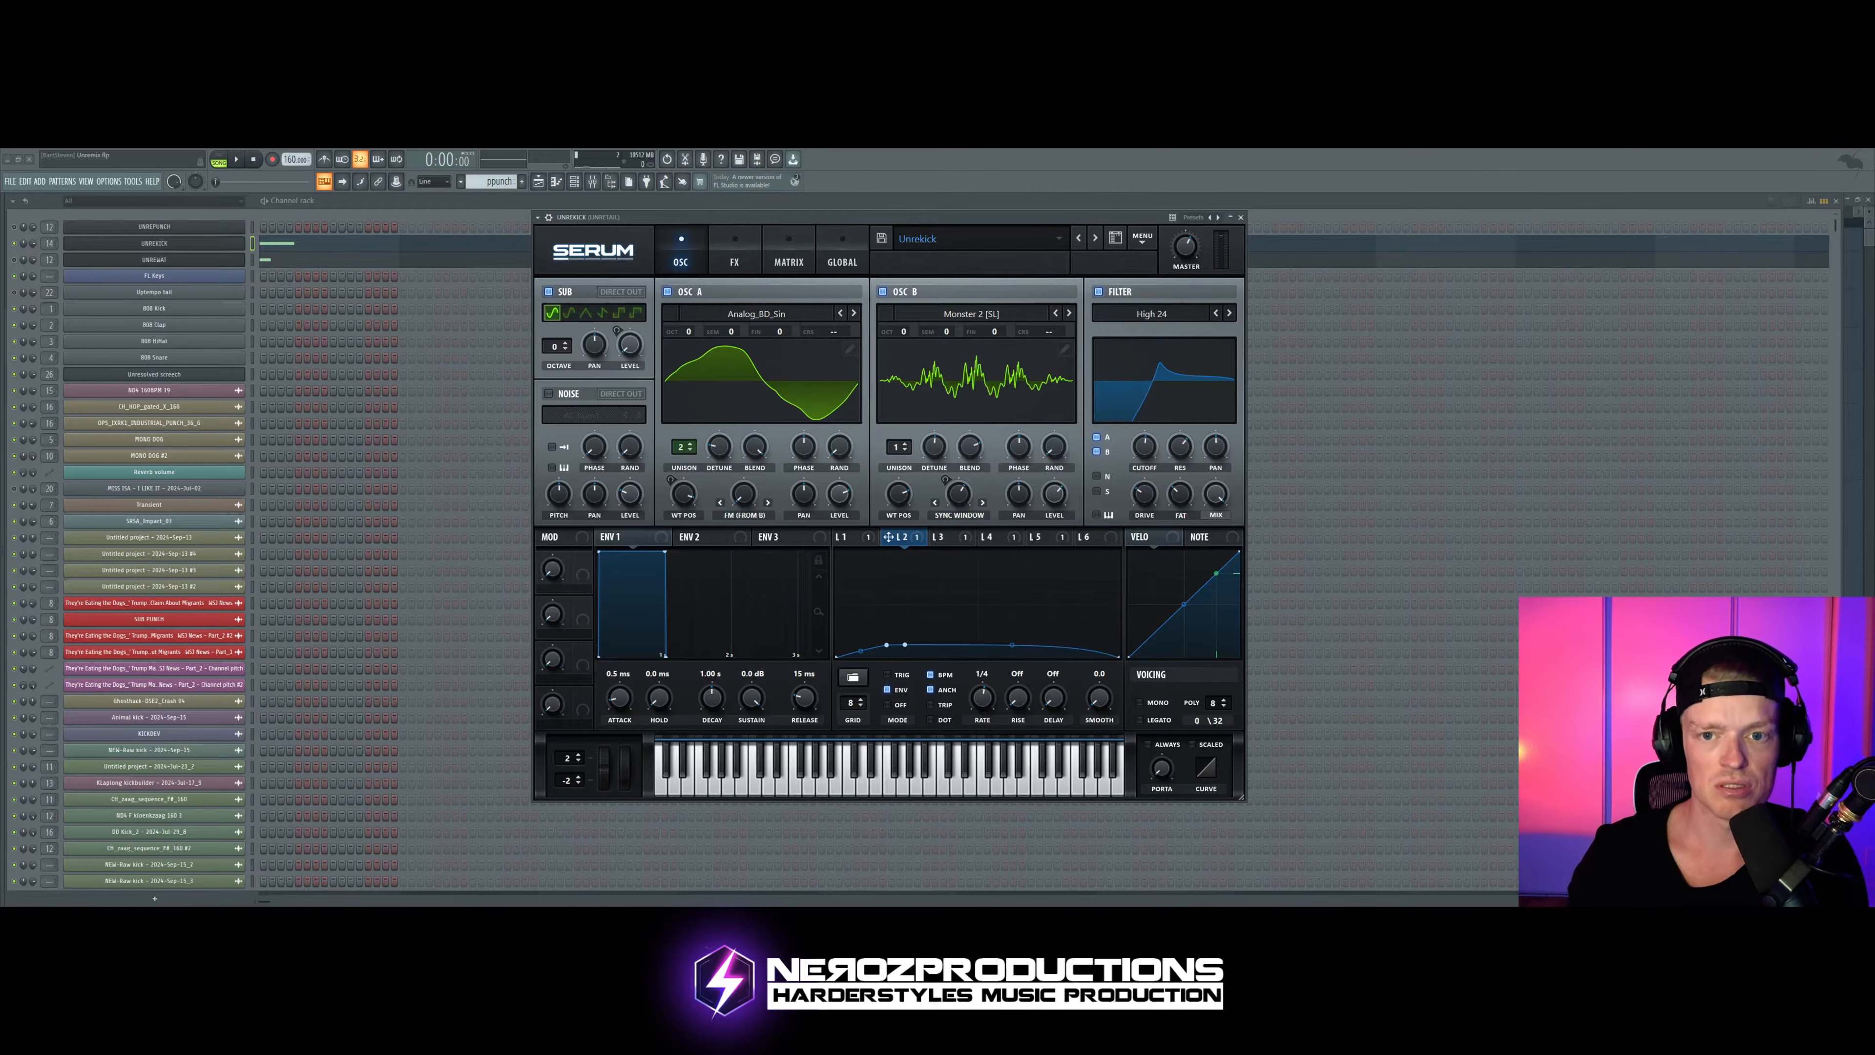
click(1041, 221)
key(space)
key(space)
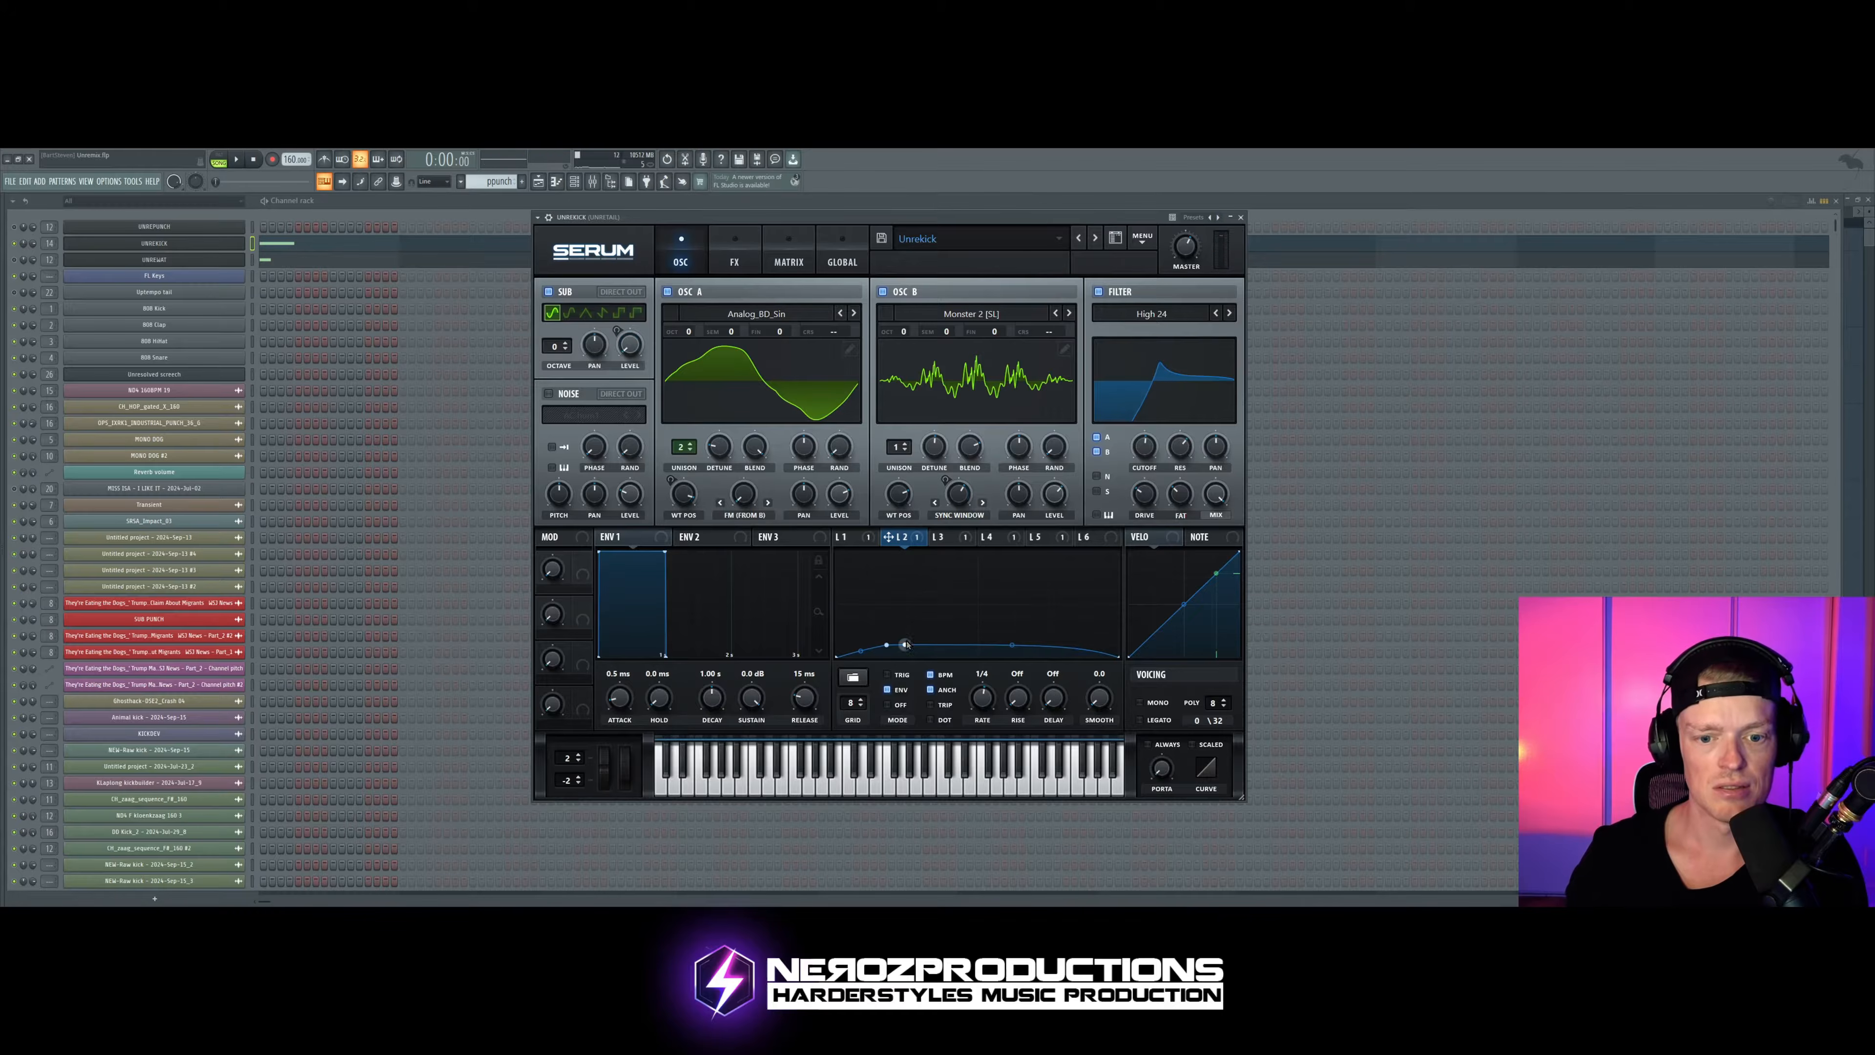
key(space)
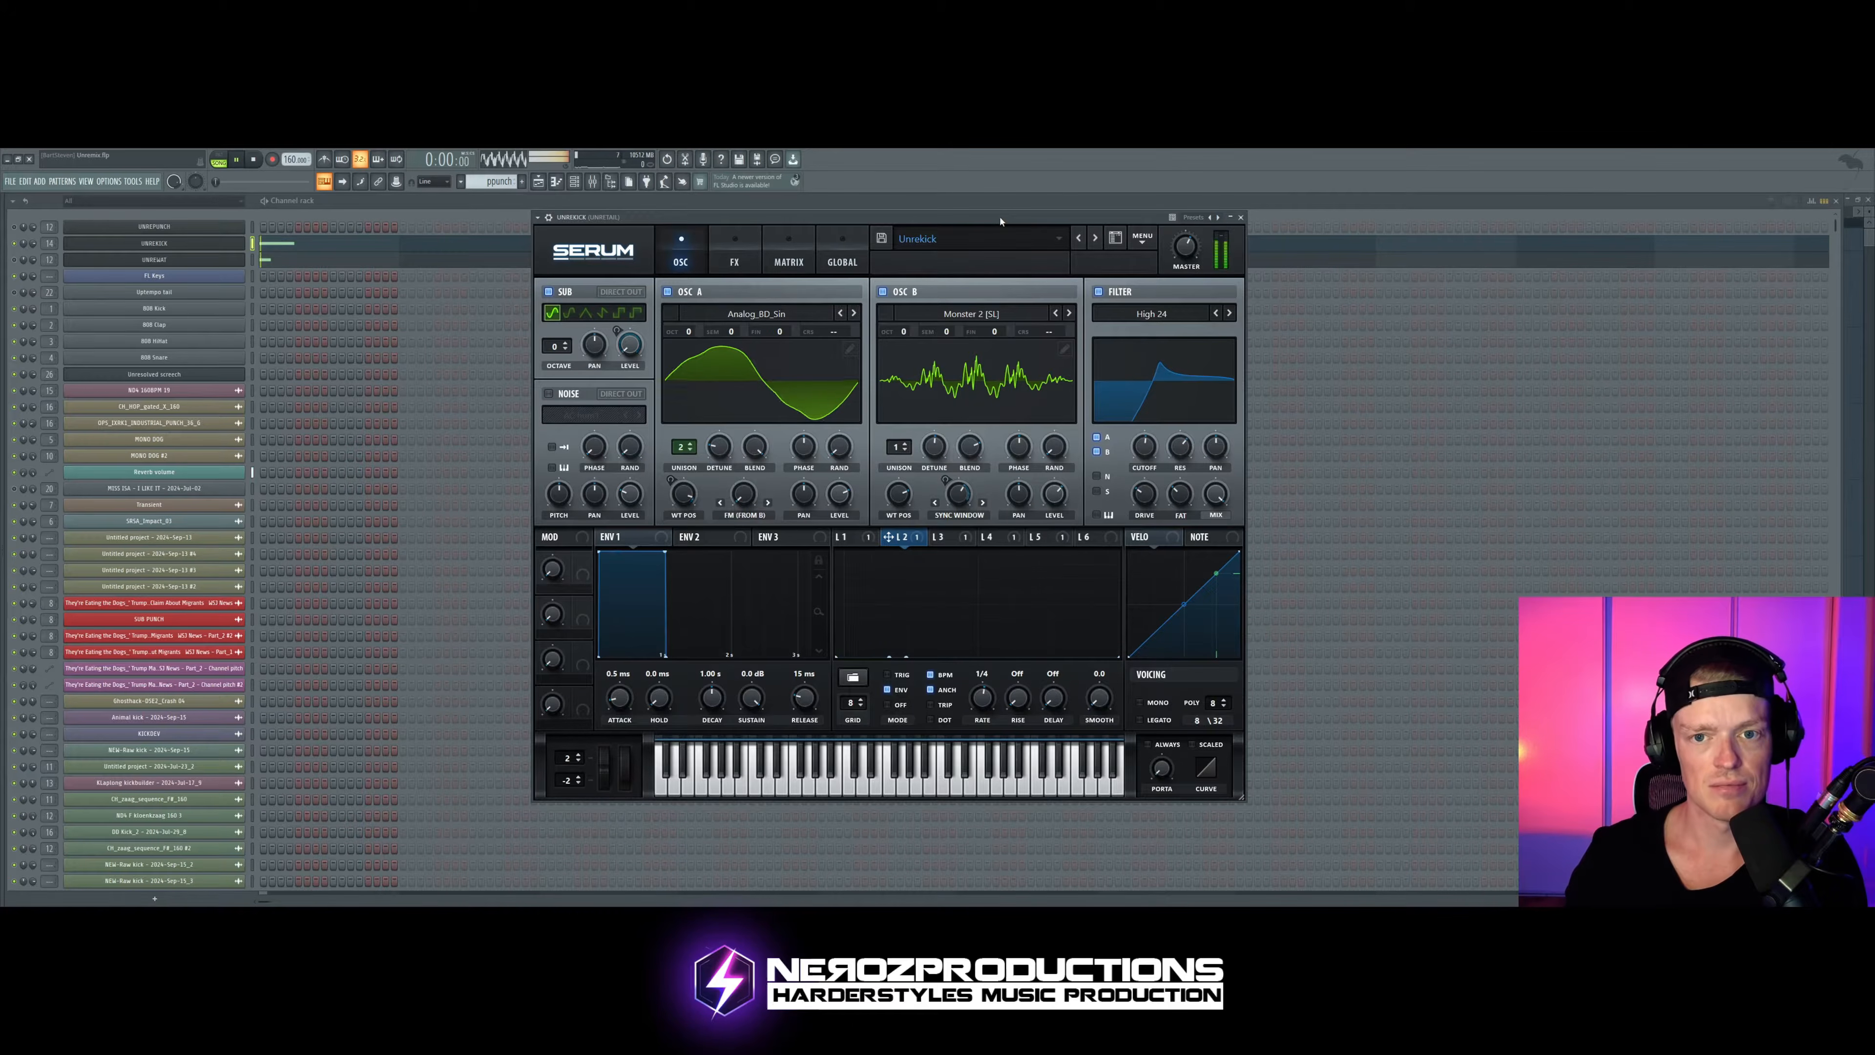
Step: Raise LFO 2's first point to full height, try it slightly later, and return it to the curve's start while auditioning the kick
key(space)
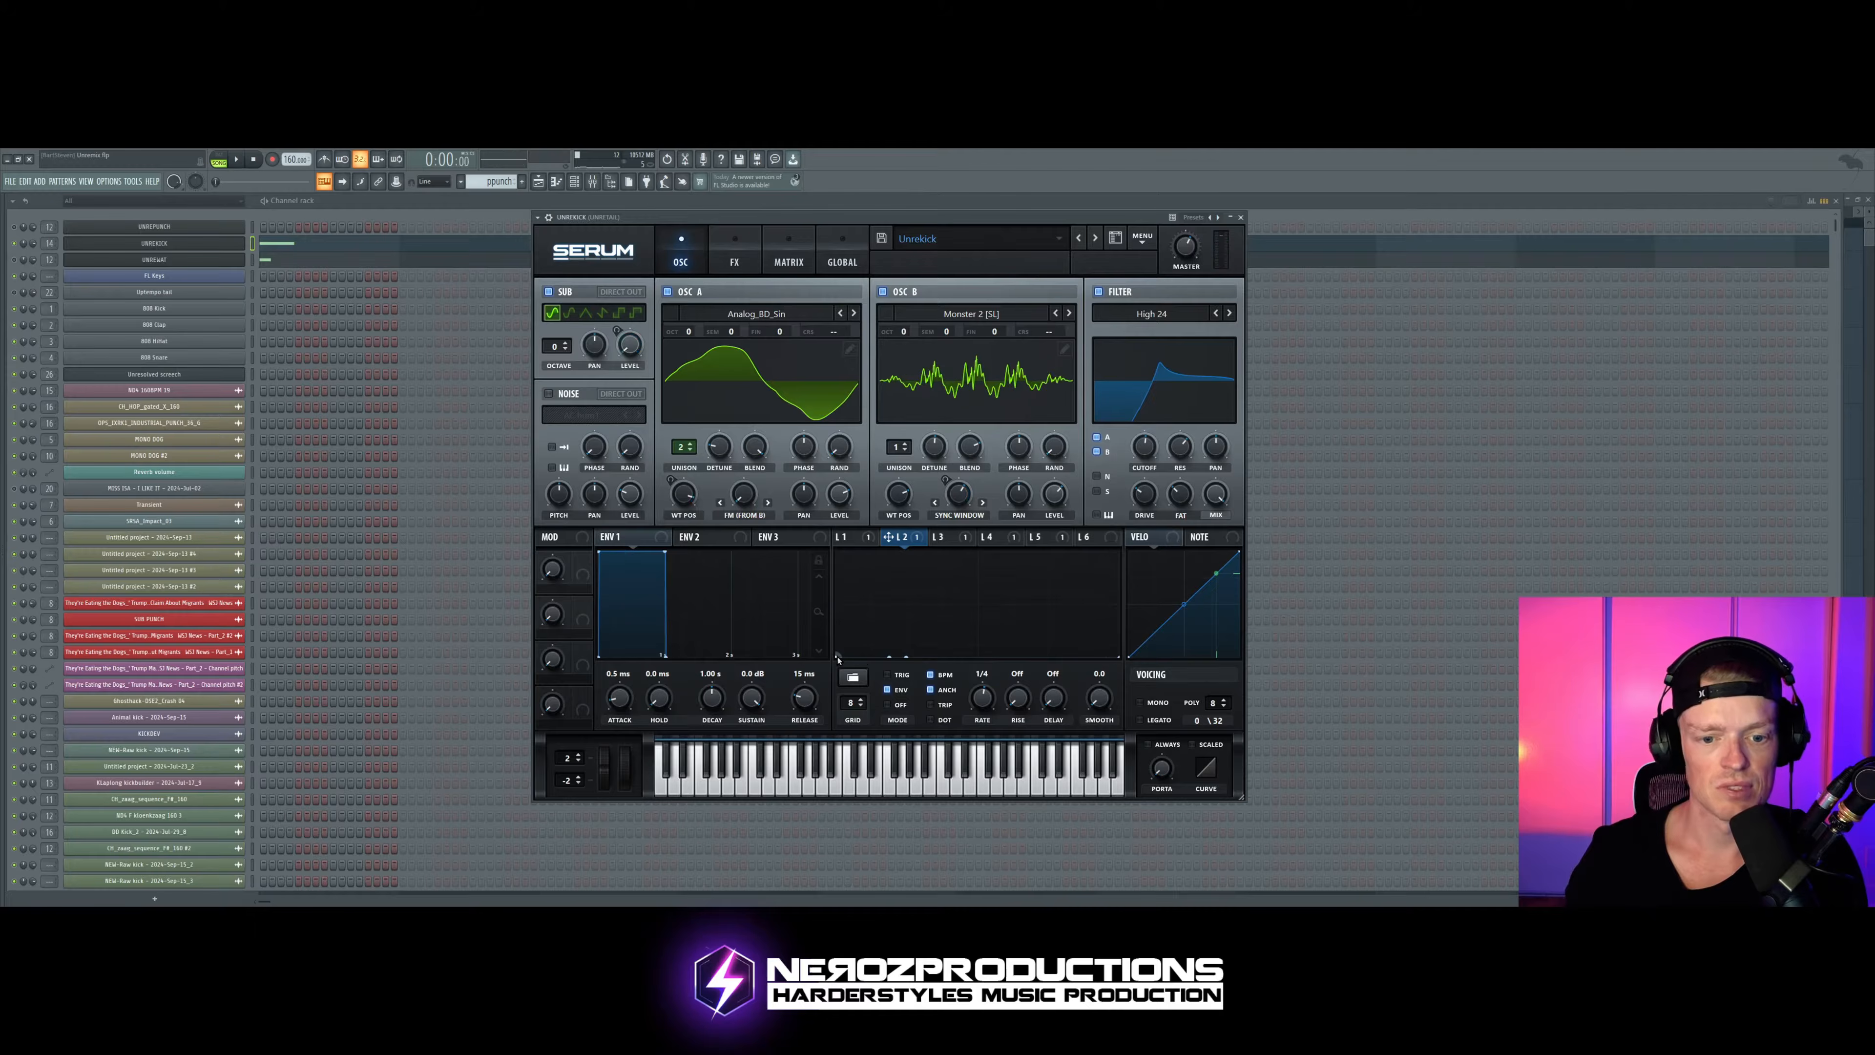
drag(838, 662, 856, 553)
key(space)
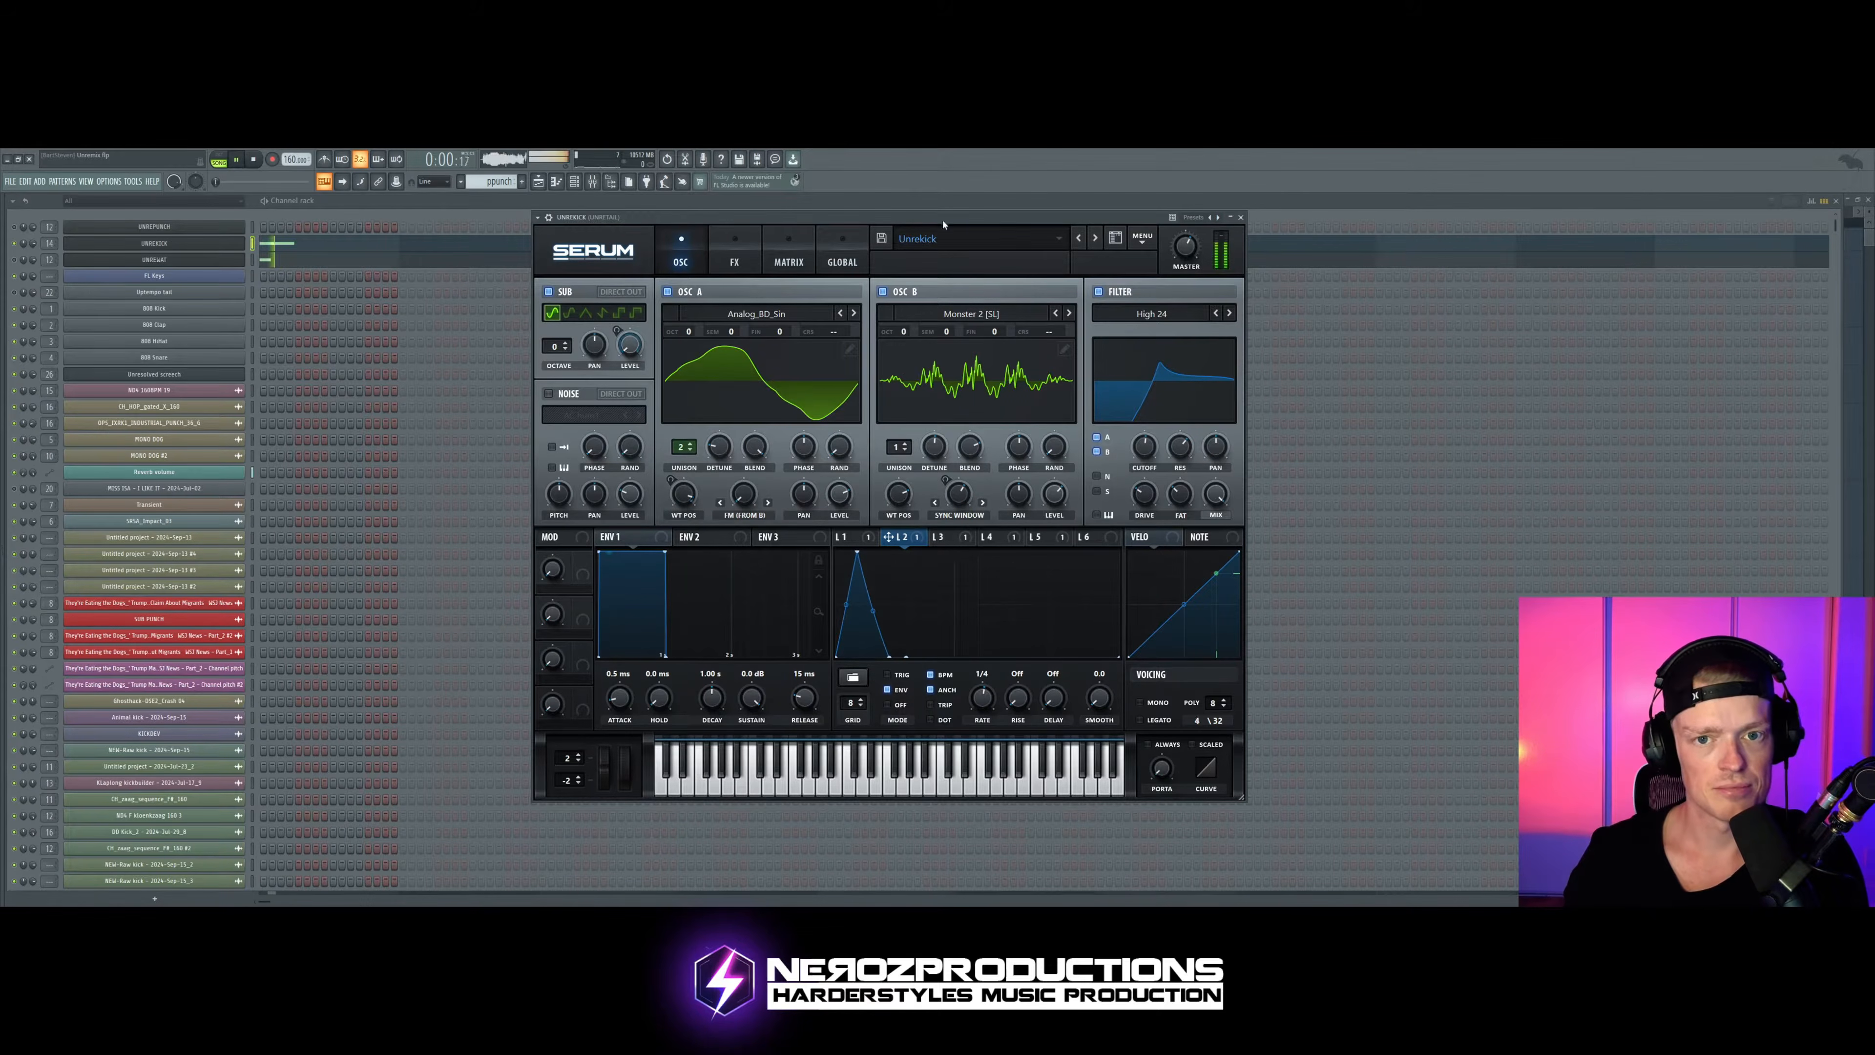
drag(856, 552, 838, 553)
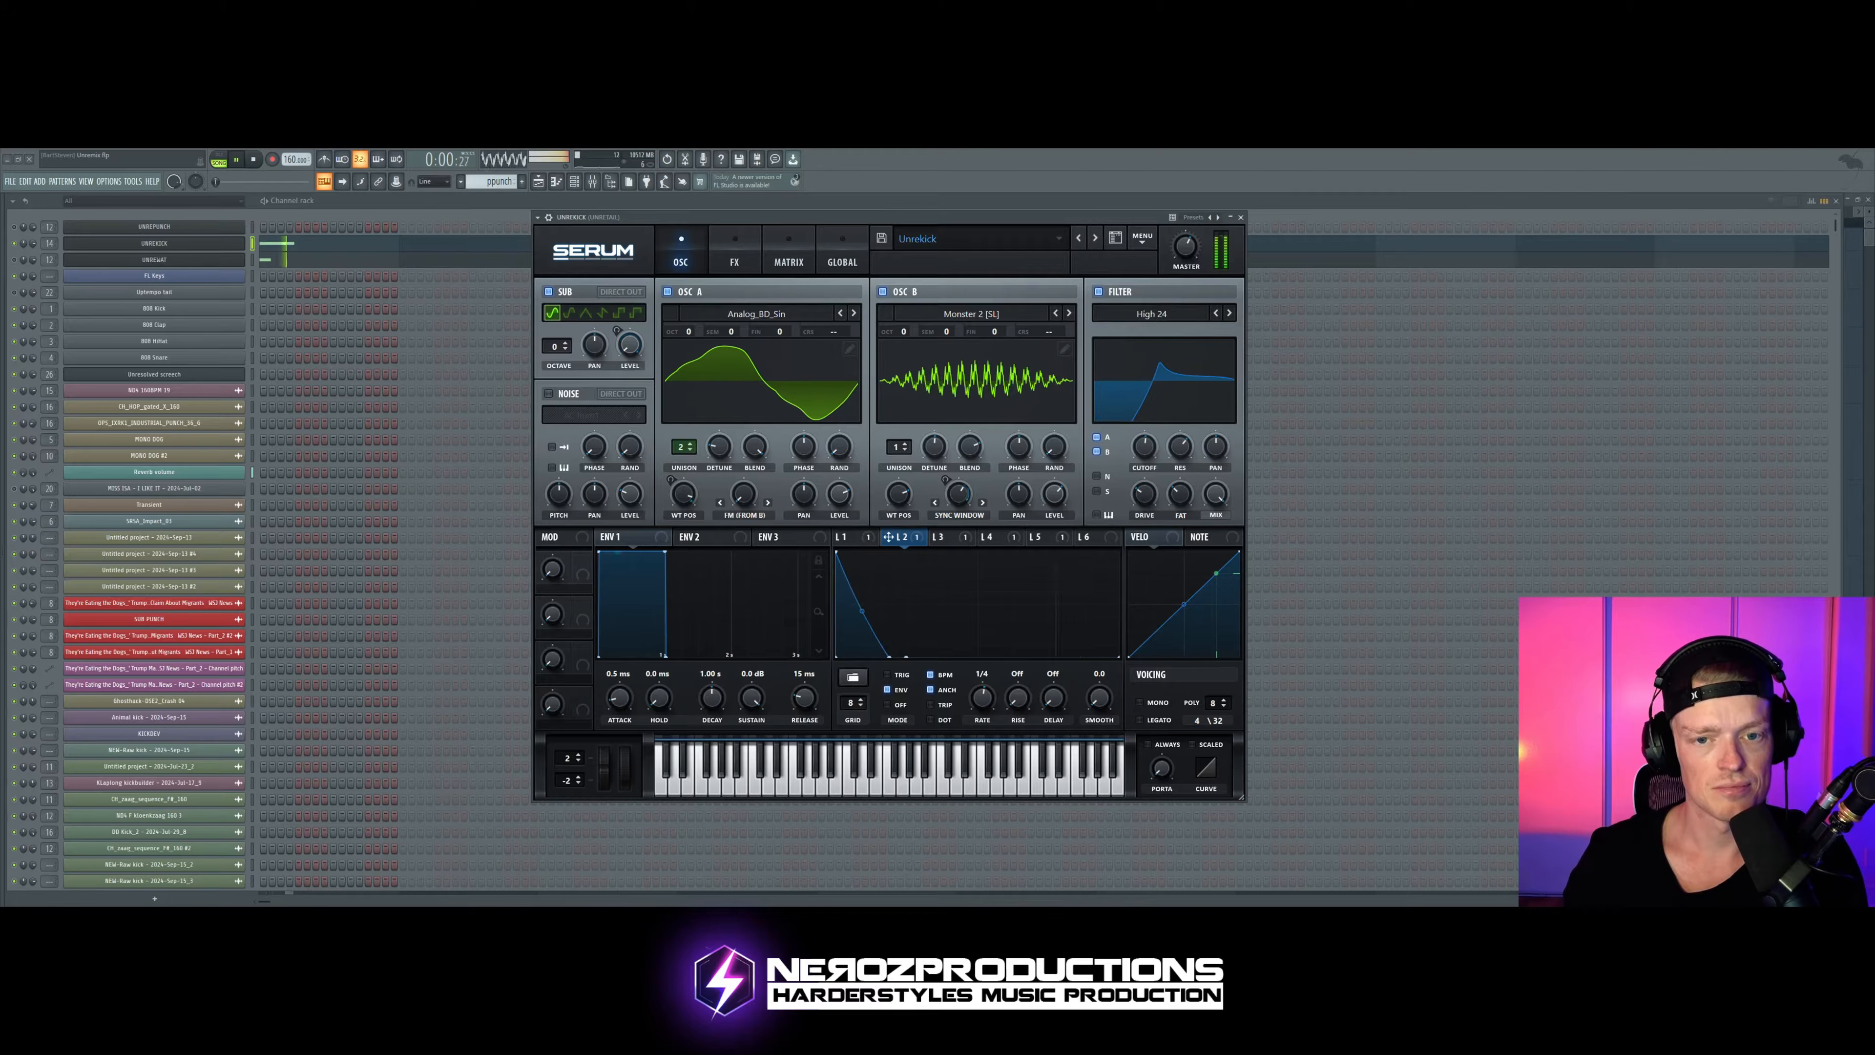
key(space)
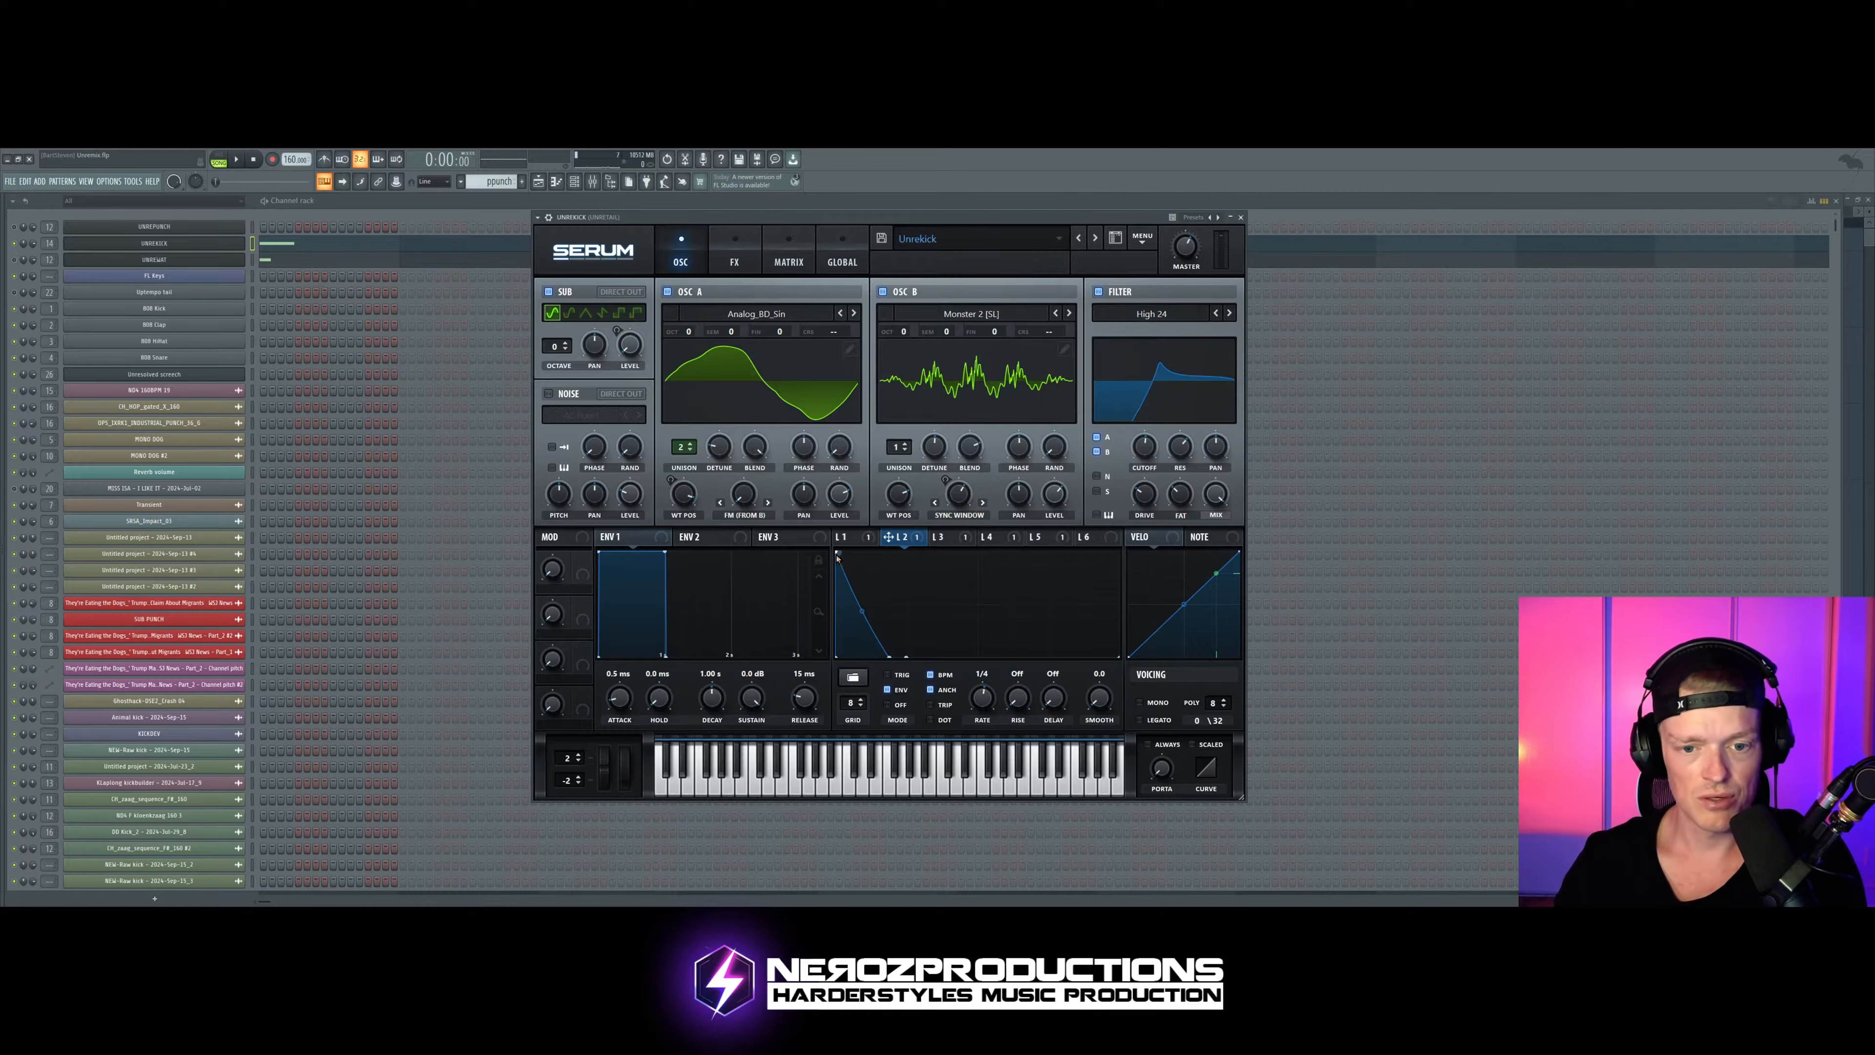
Step: Lower LFO 2's start point partway, raise its end point slightly above the bottom line, and audition the kick
drag(837, 553, 1111, 639)
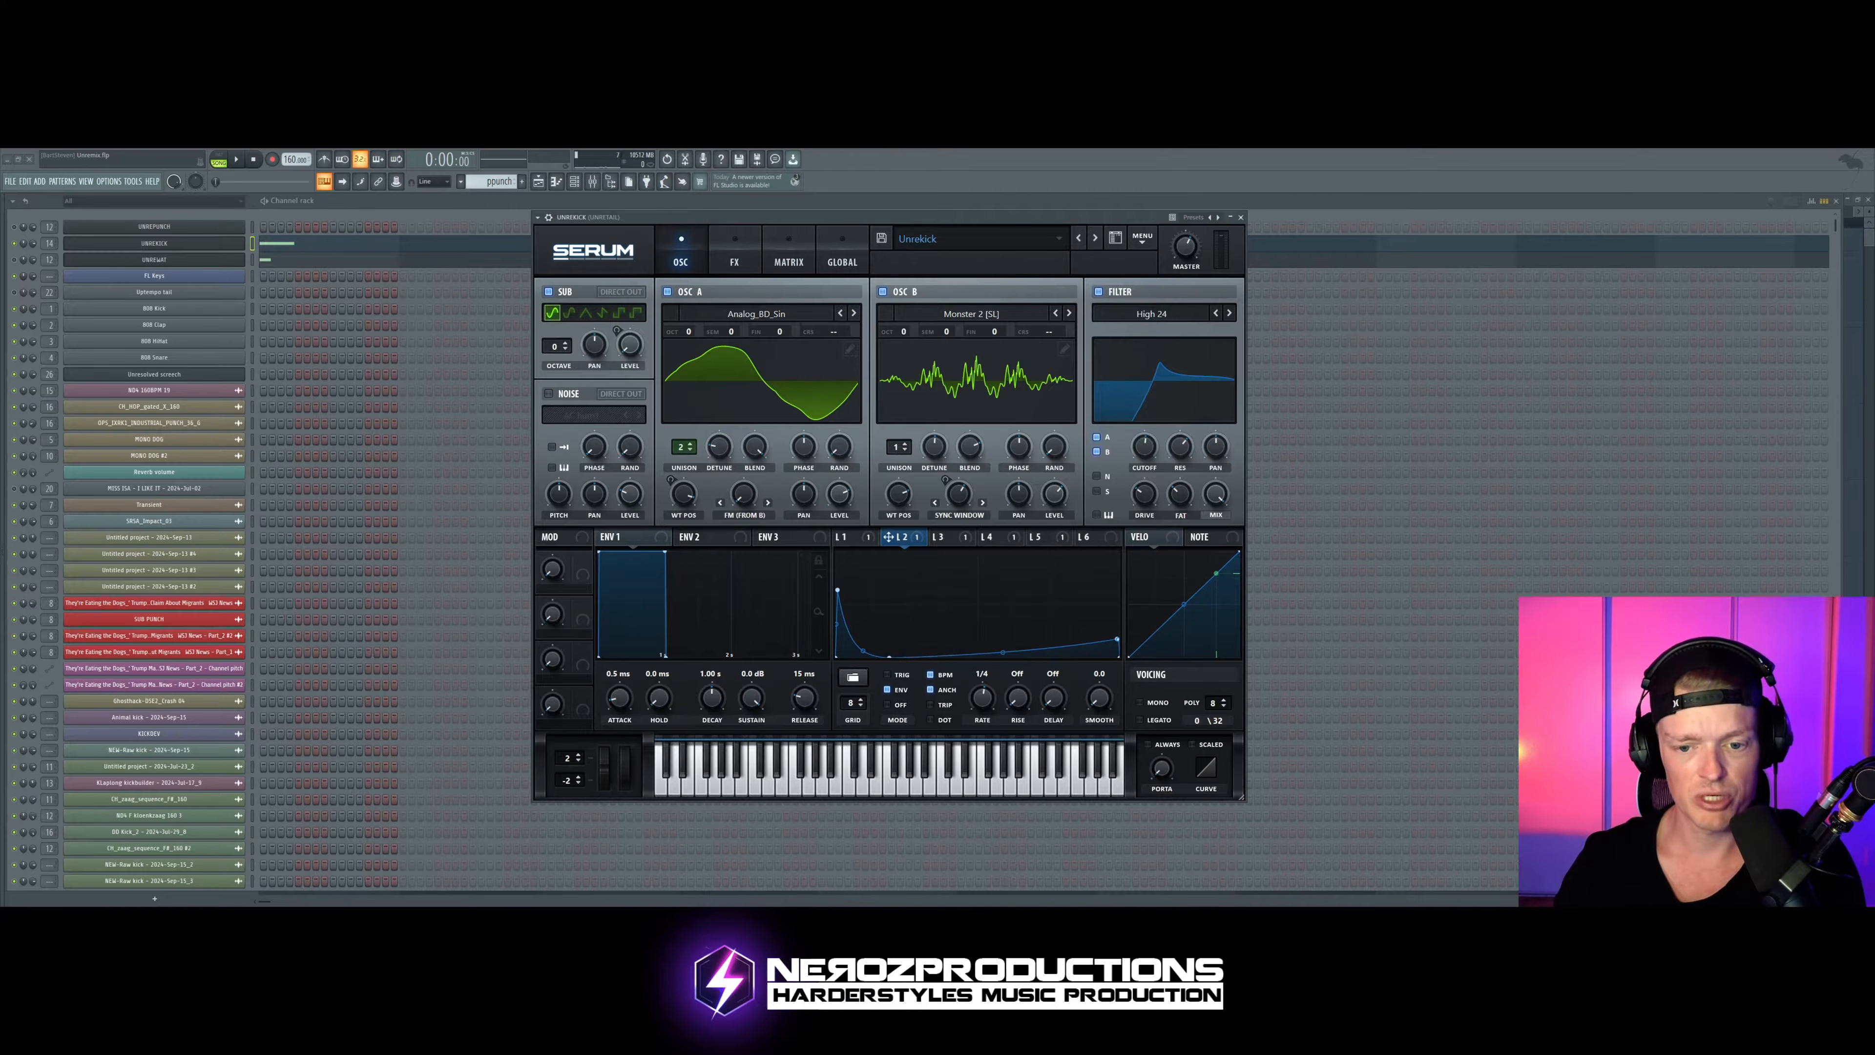
key(space)
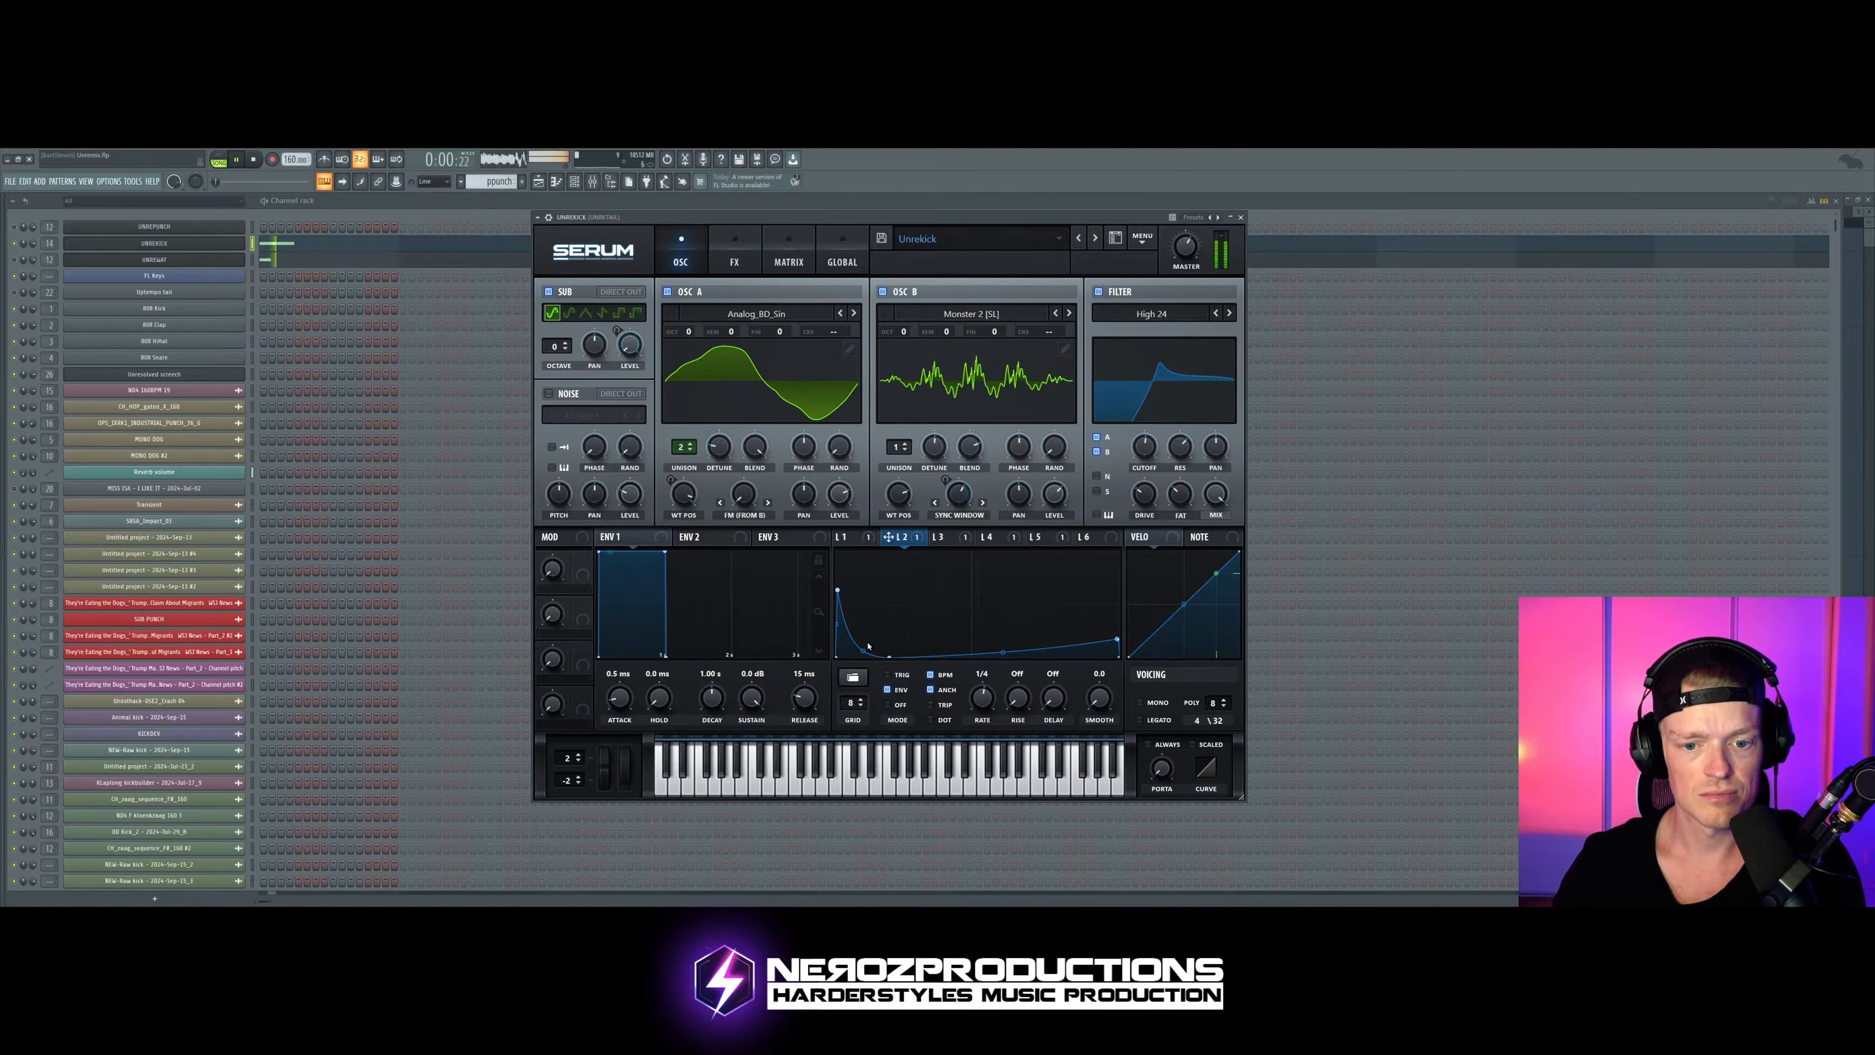
key(space)
Step: Return LFO 2's end point to the bottom line, move the low point closer to the start, and audition the kick
key(ctrl+z)
key(ctrl+z)
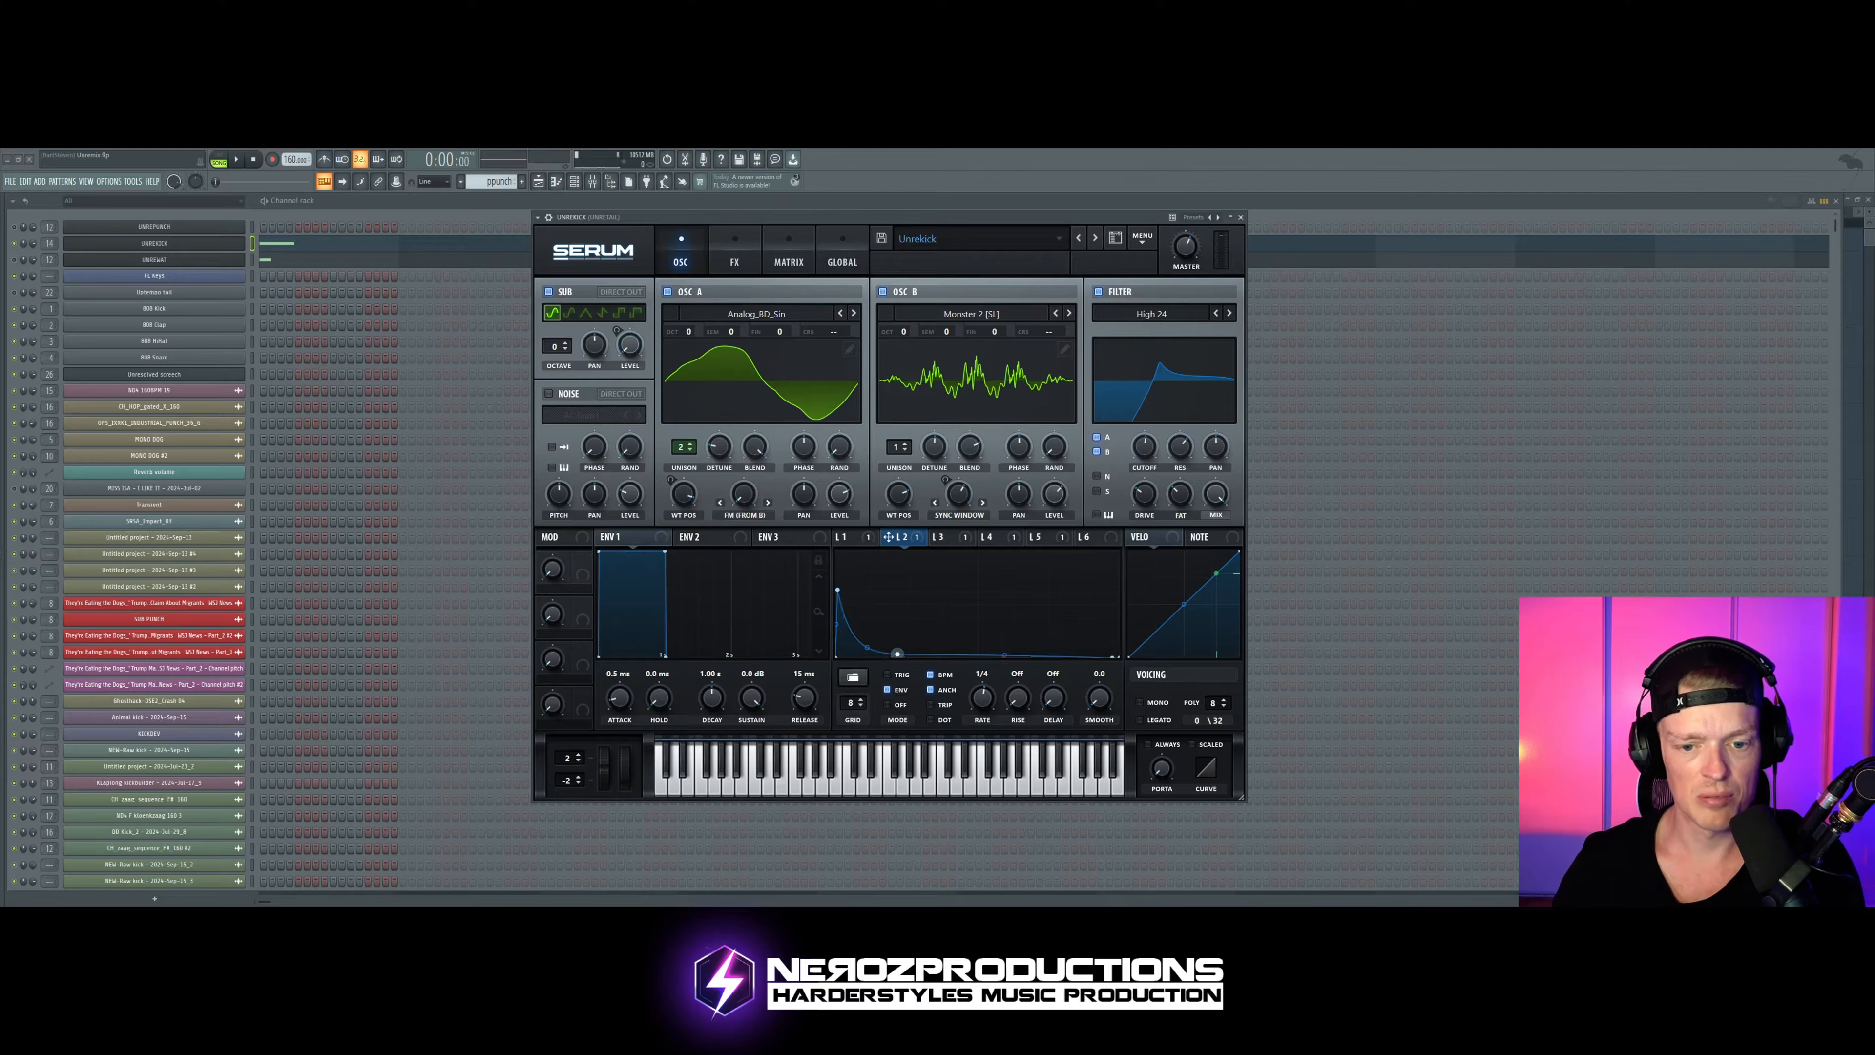
key(ctrl+z)
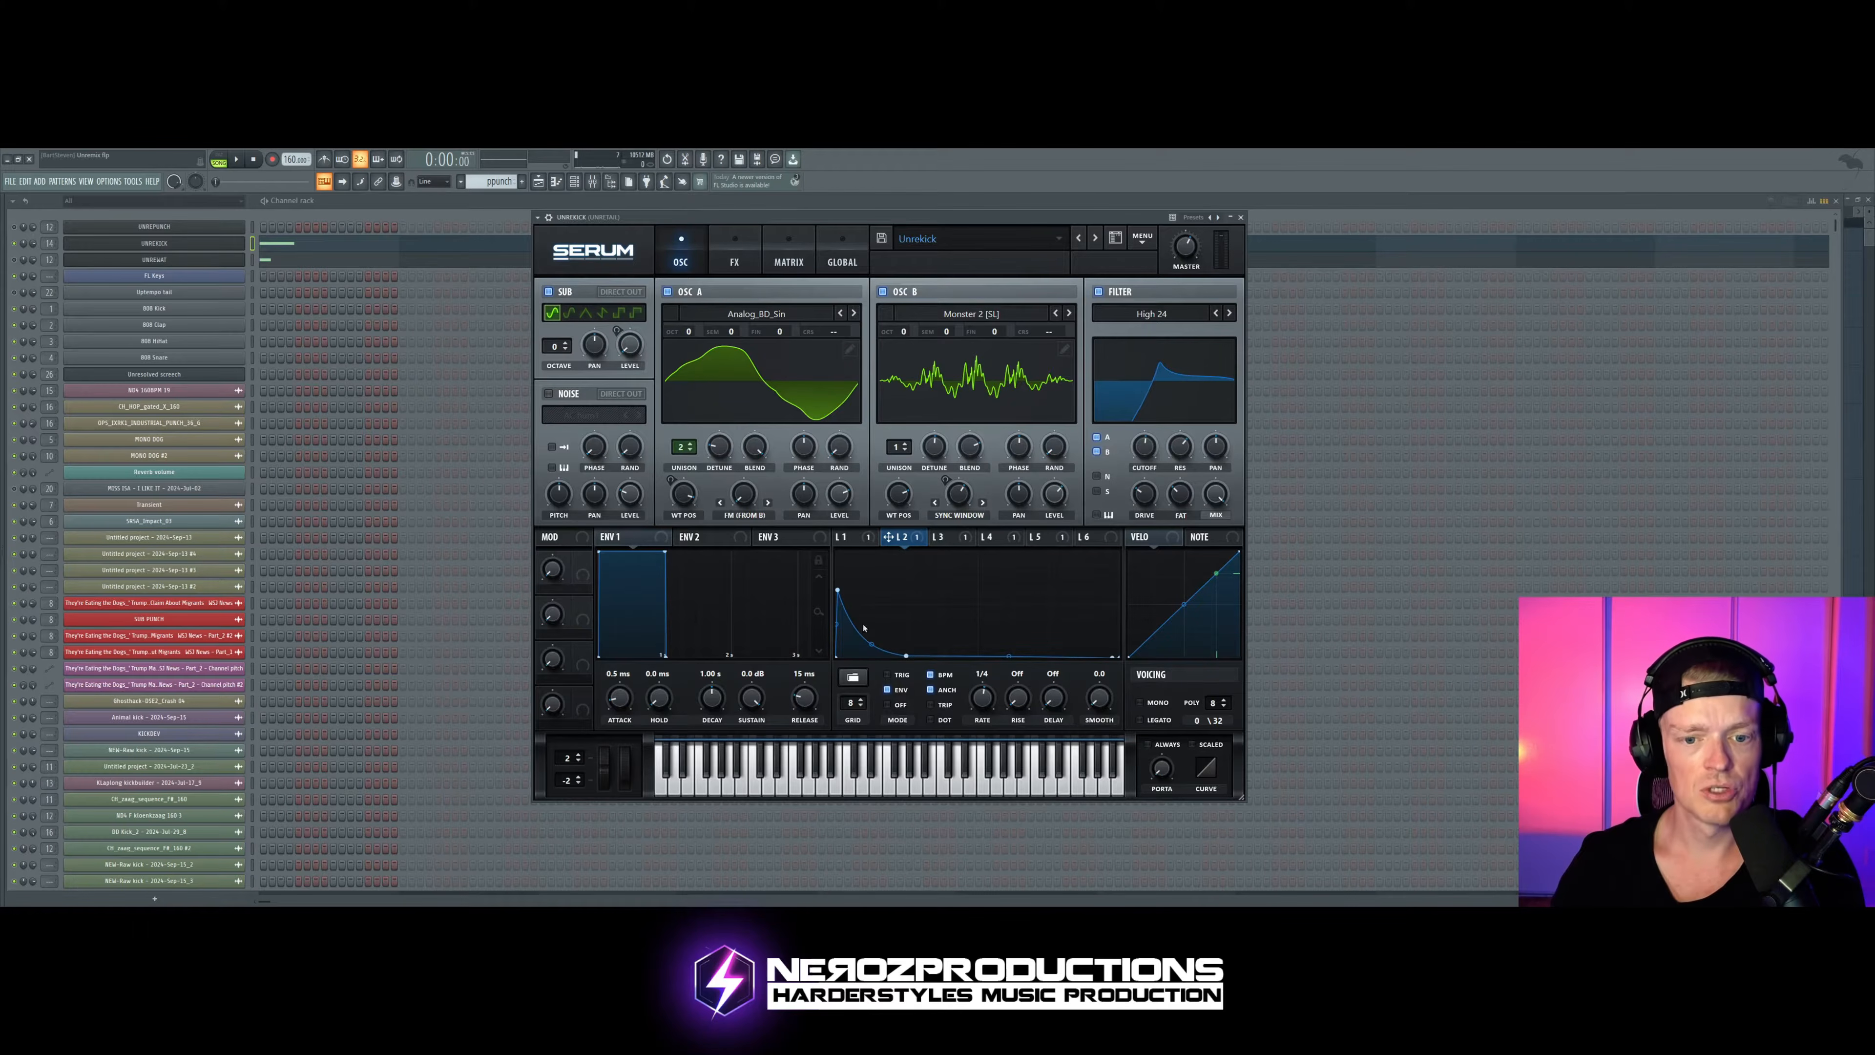
drag(907, 655, 877, 656)
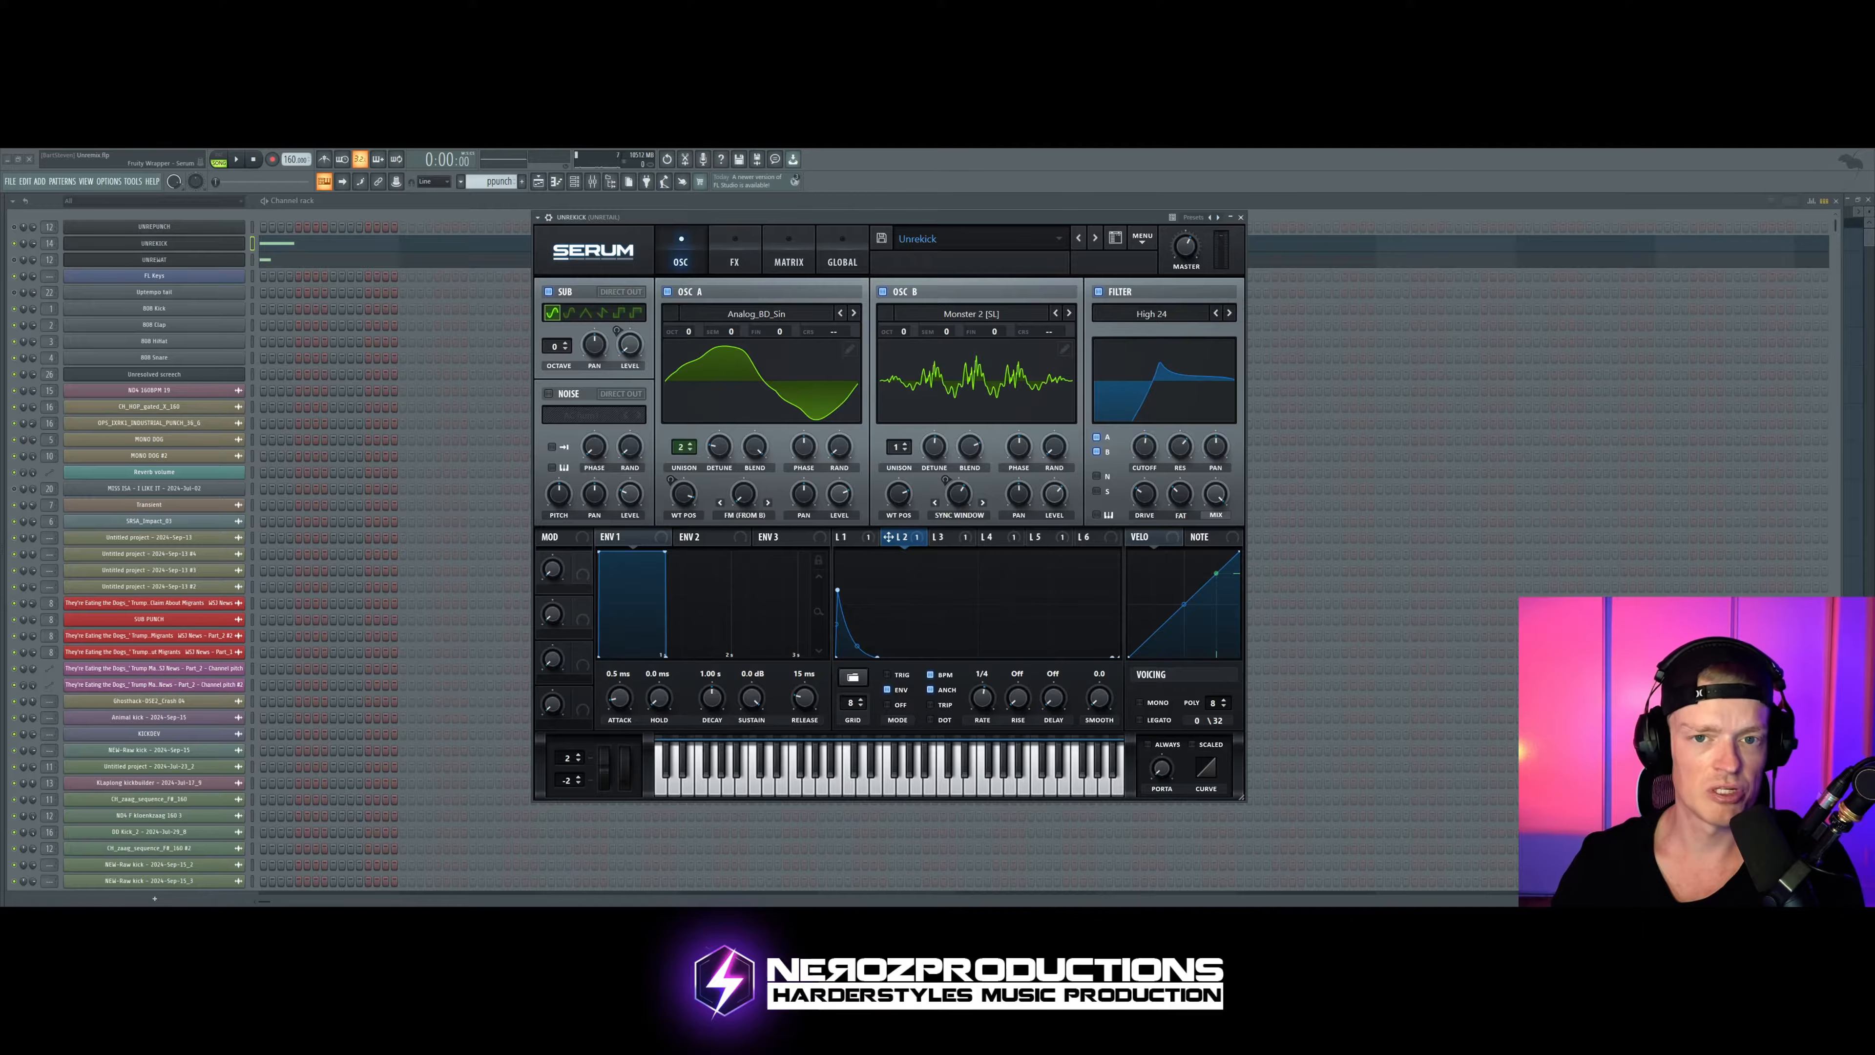
key(space)
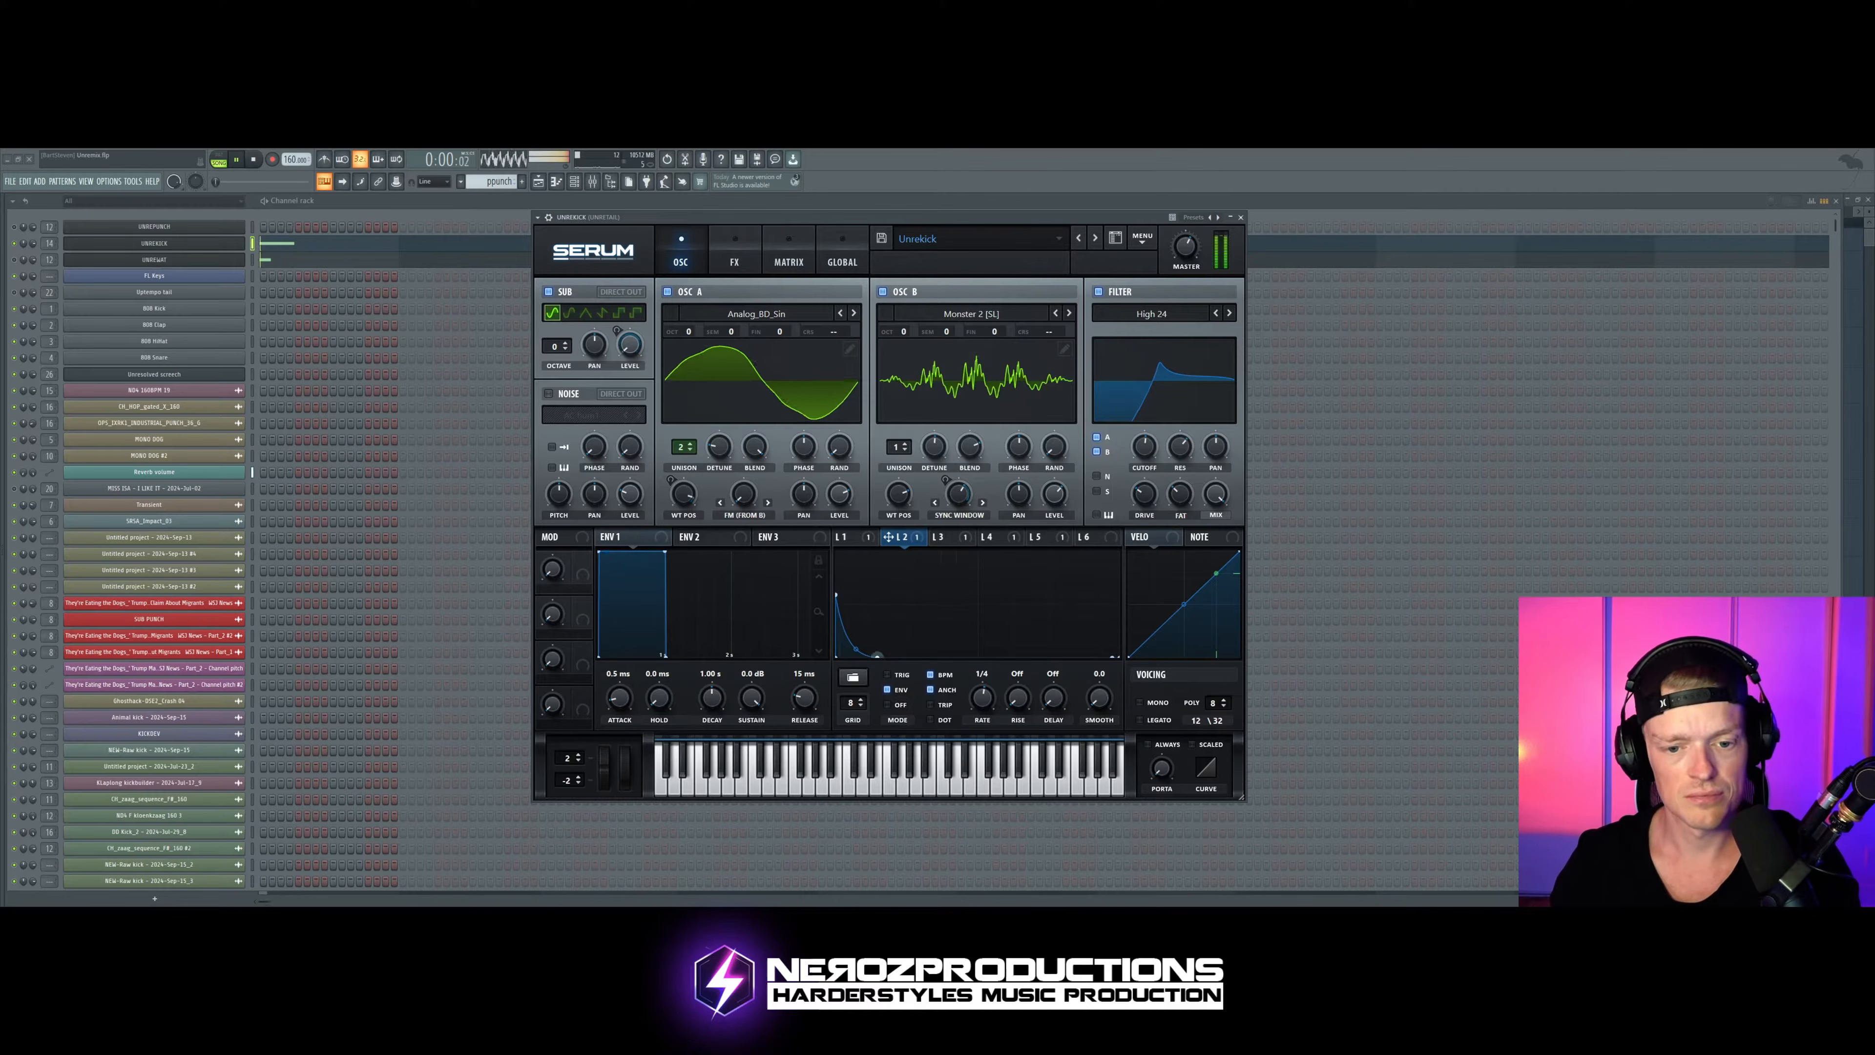
Step: Raise LFO 2's low point slightly and add a point just after it on the bottom line while the kick plays
drag(877, 657, 878, 648)
double_click(905, 656)
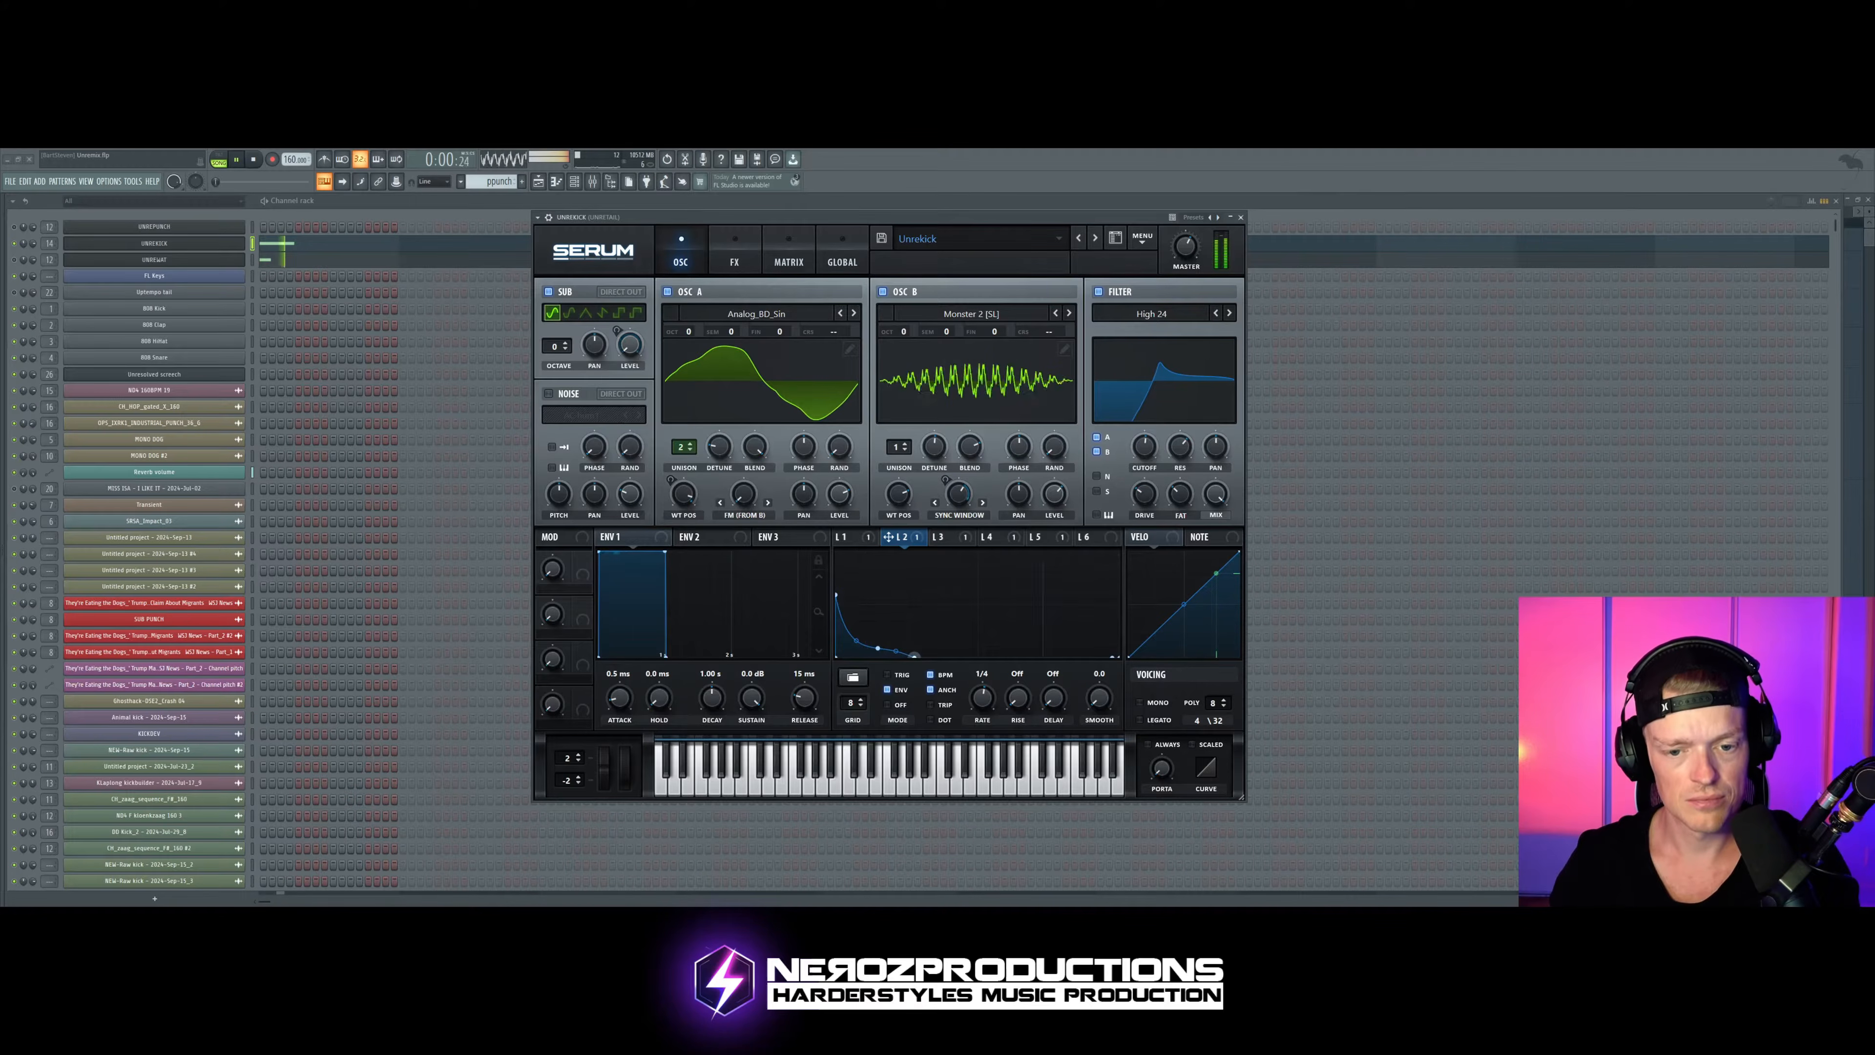
key(space)
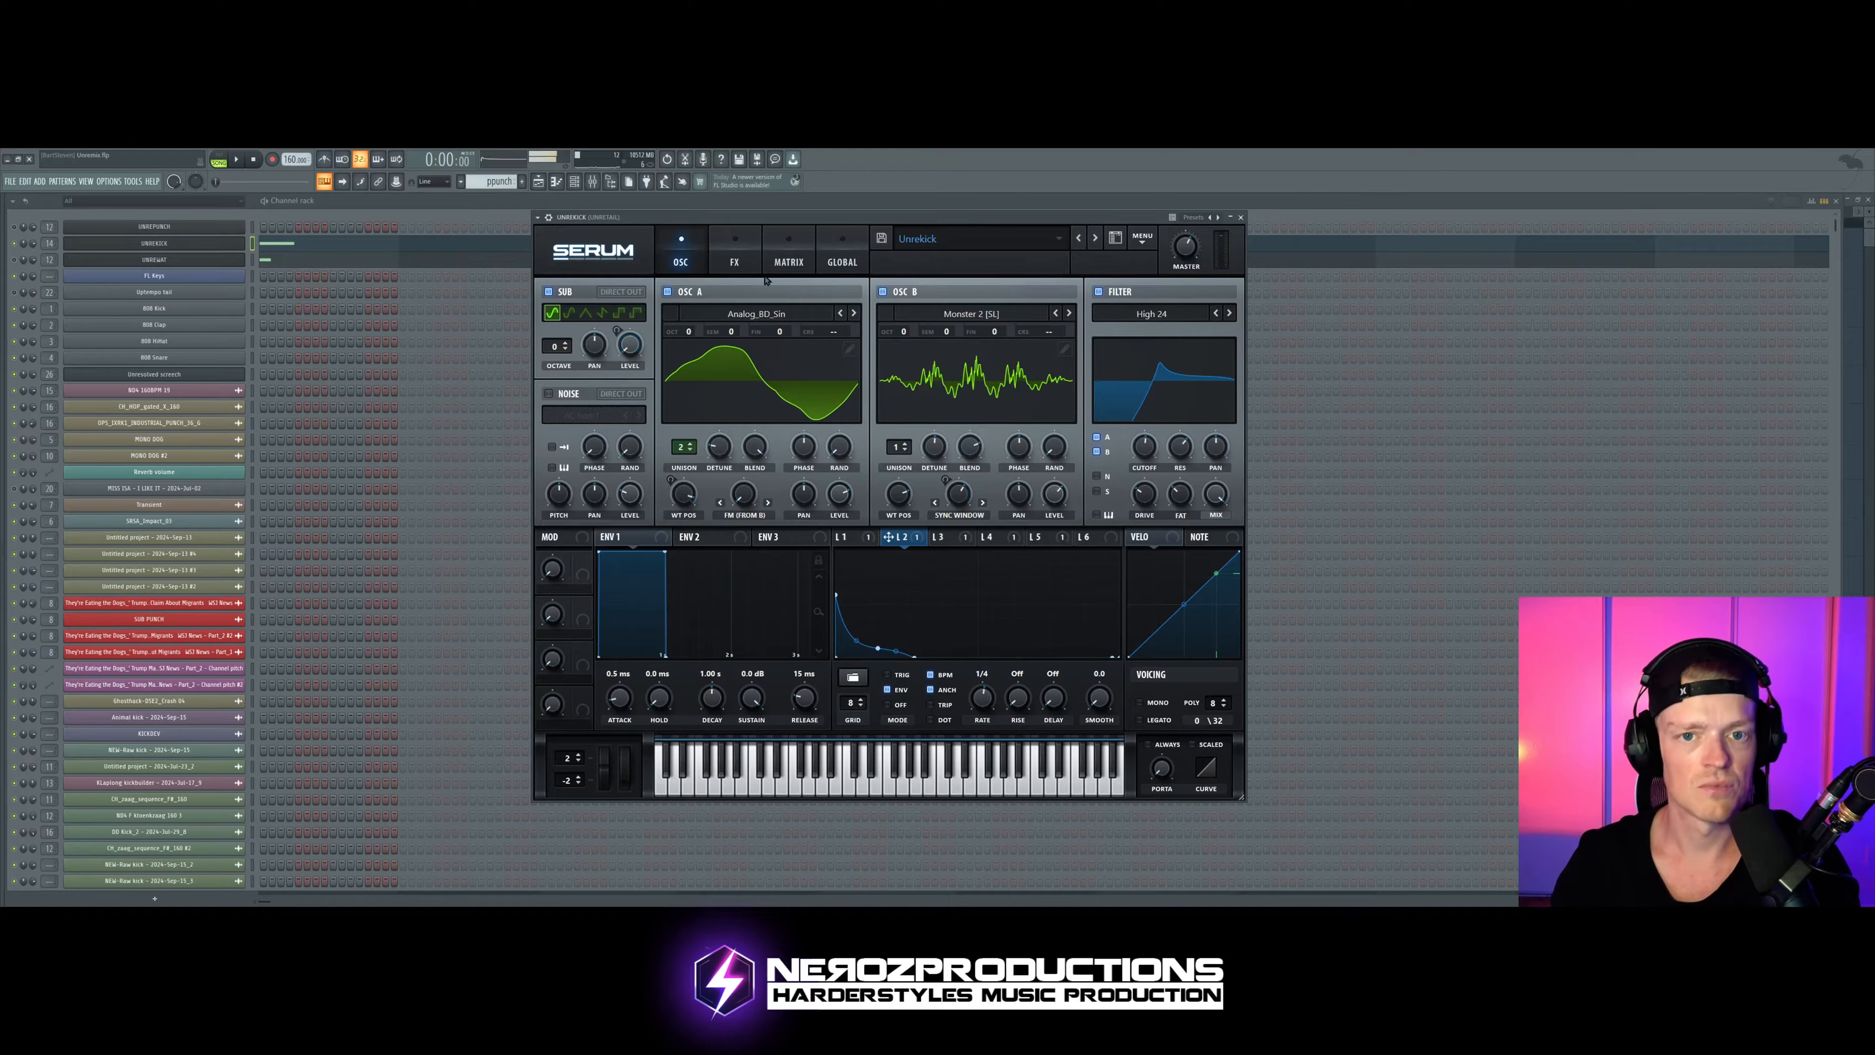
click(733, 263)
click(679, 259)
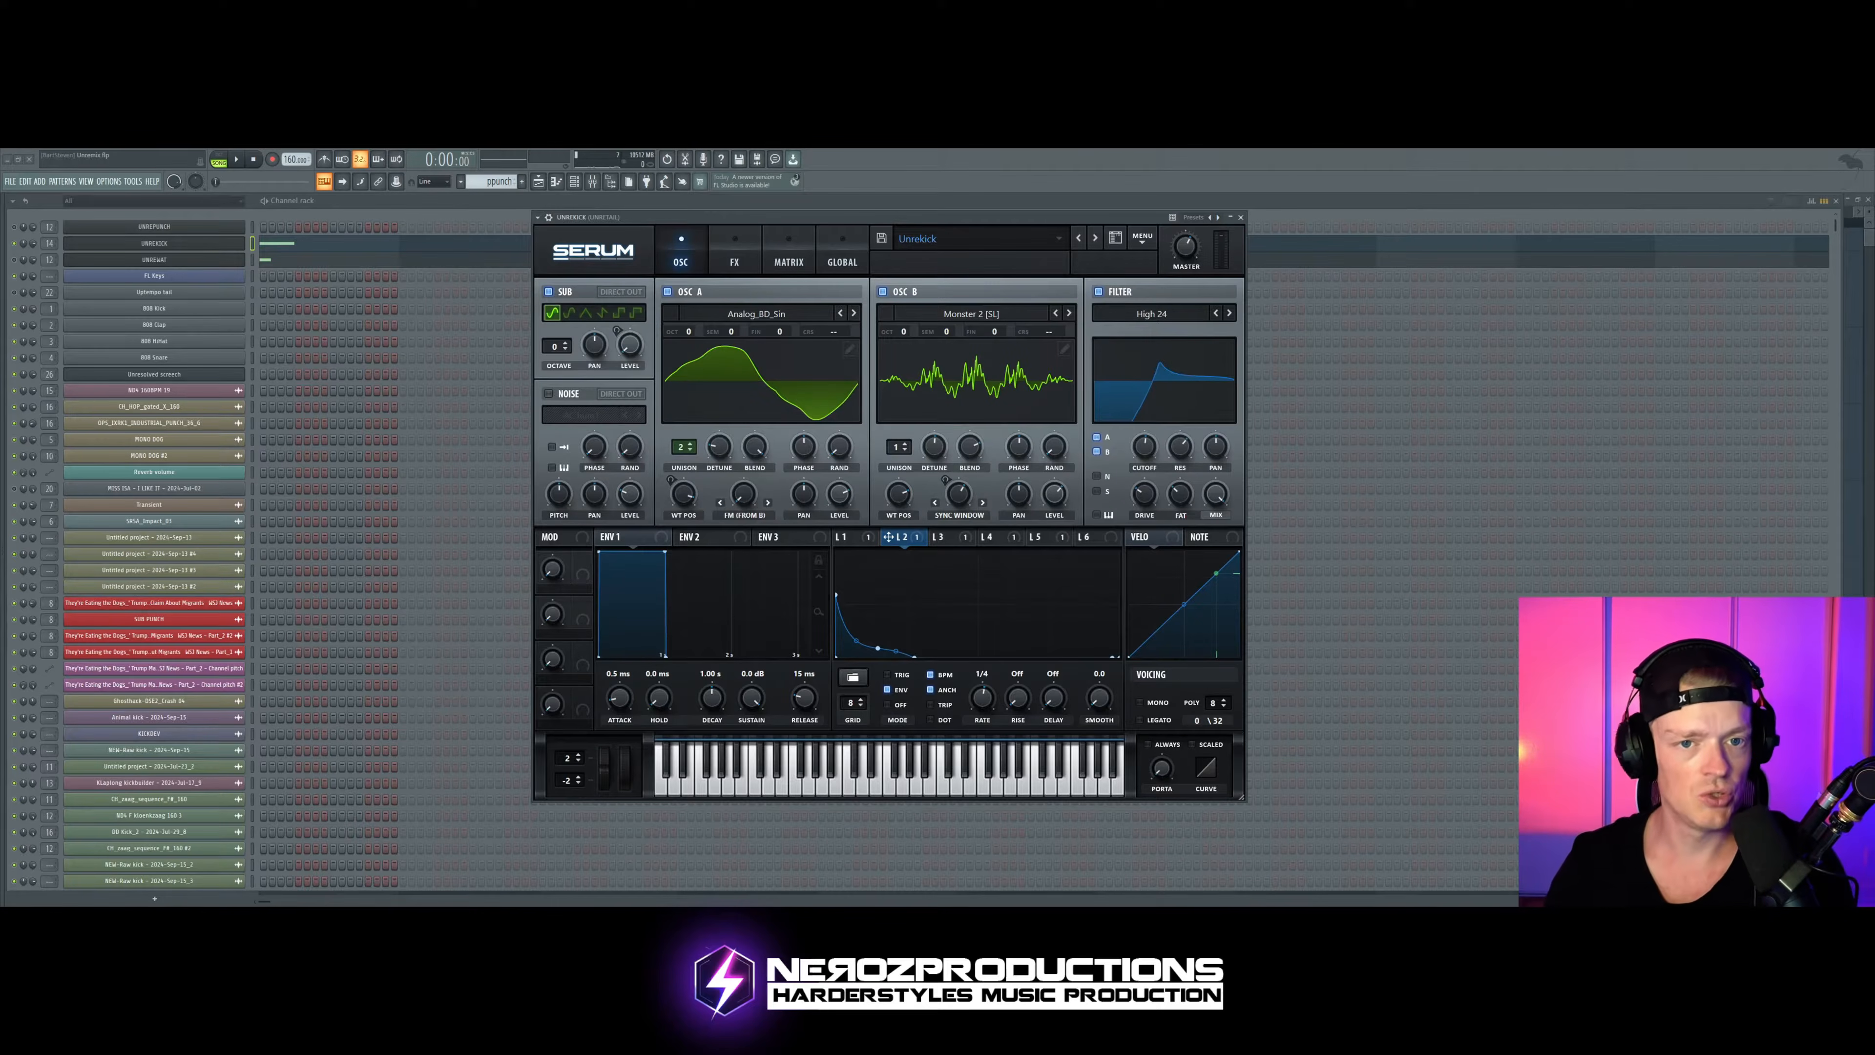
click(734, 262)
click(679, 260)
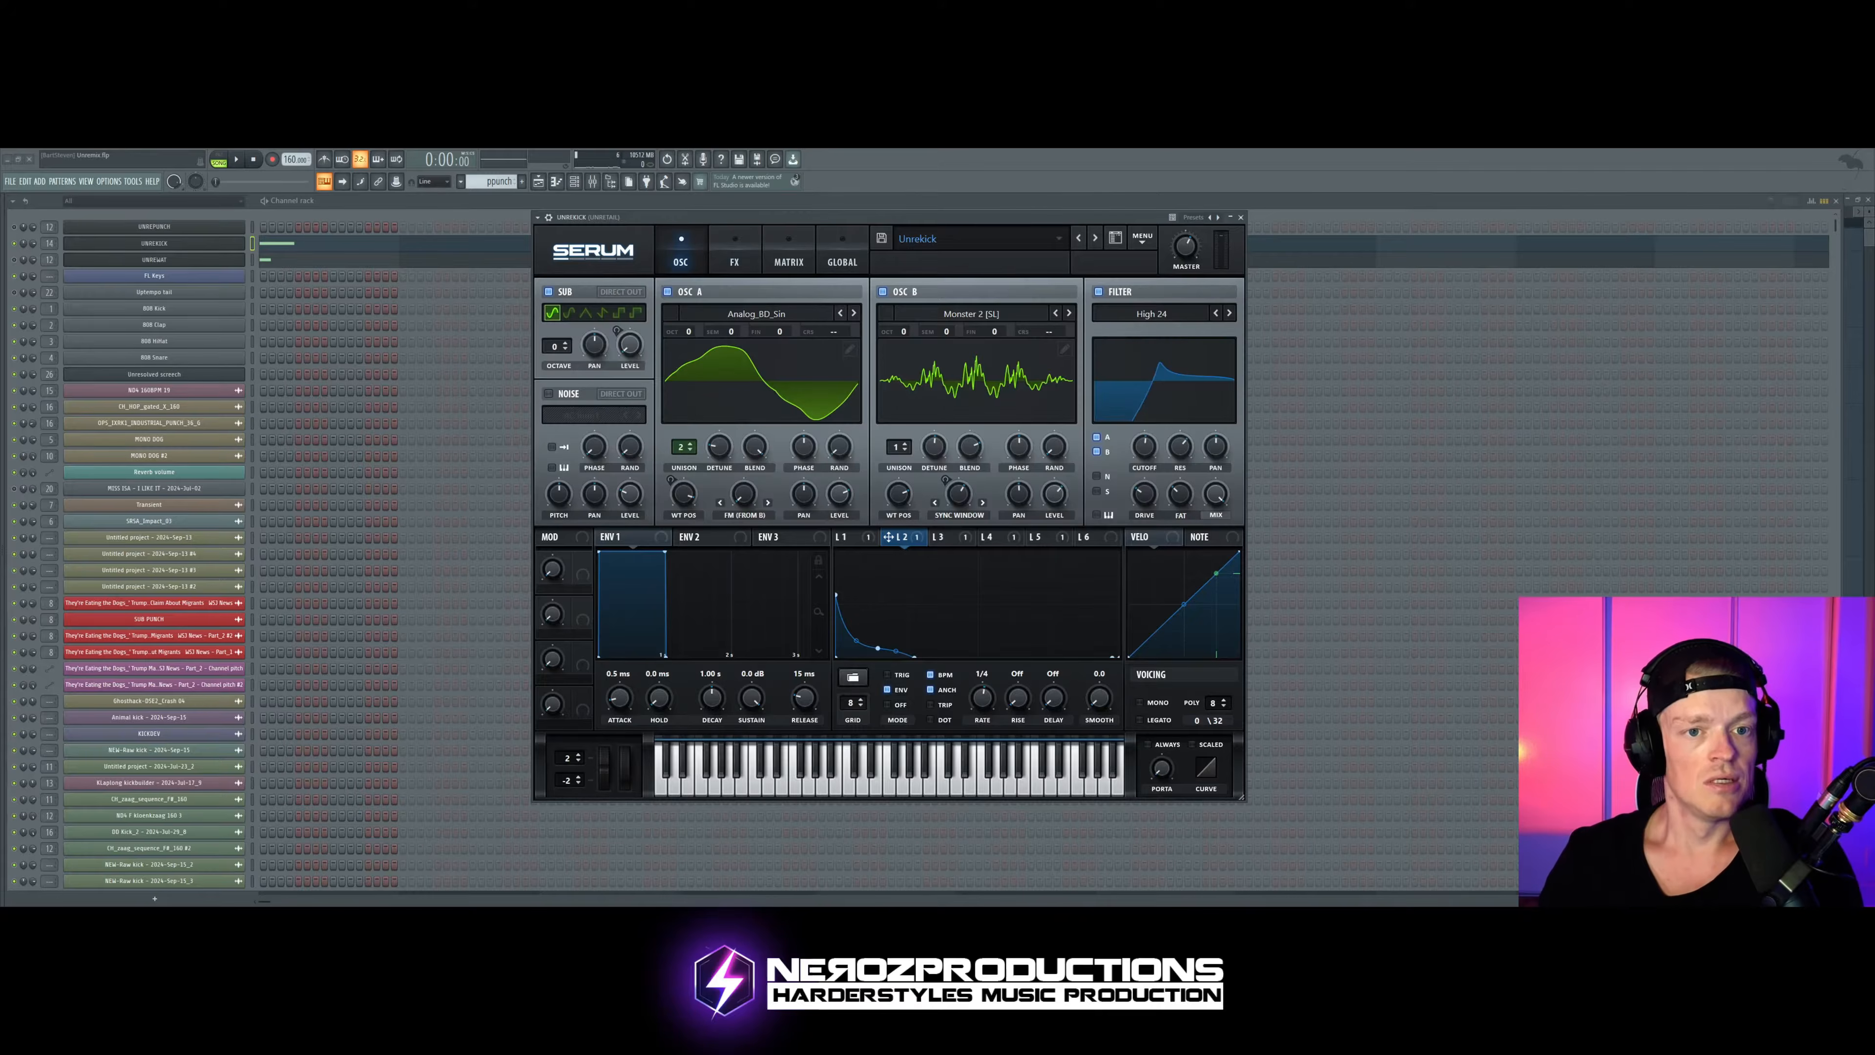
click(734, 261)
click(680, 260)
click(734, 261)
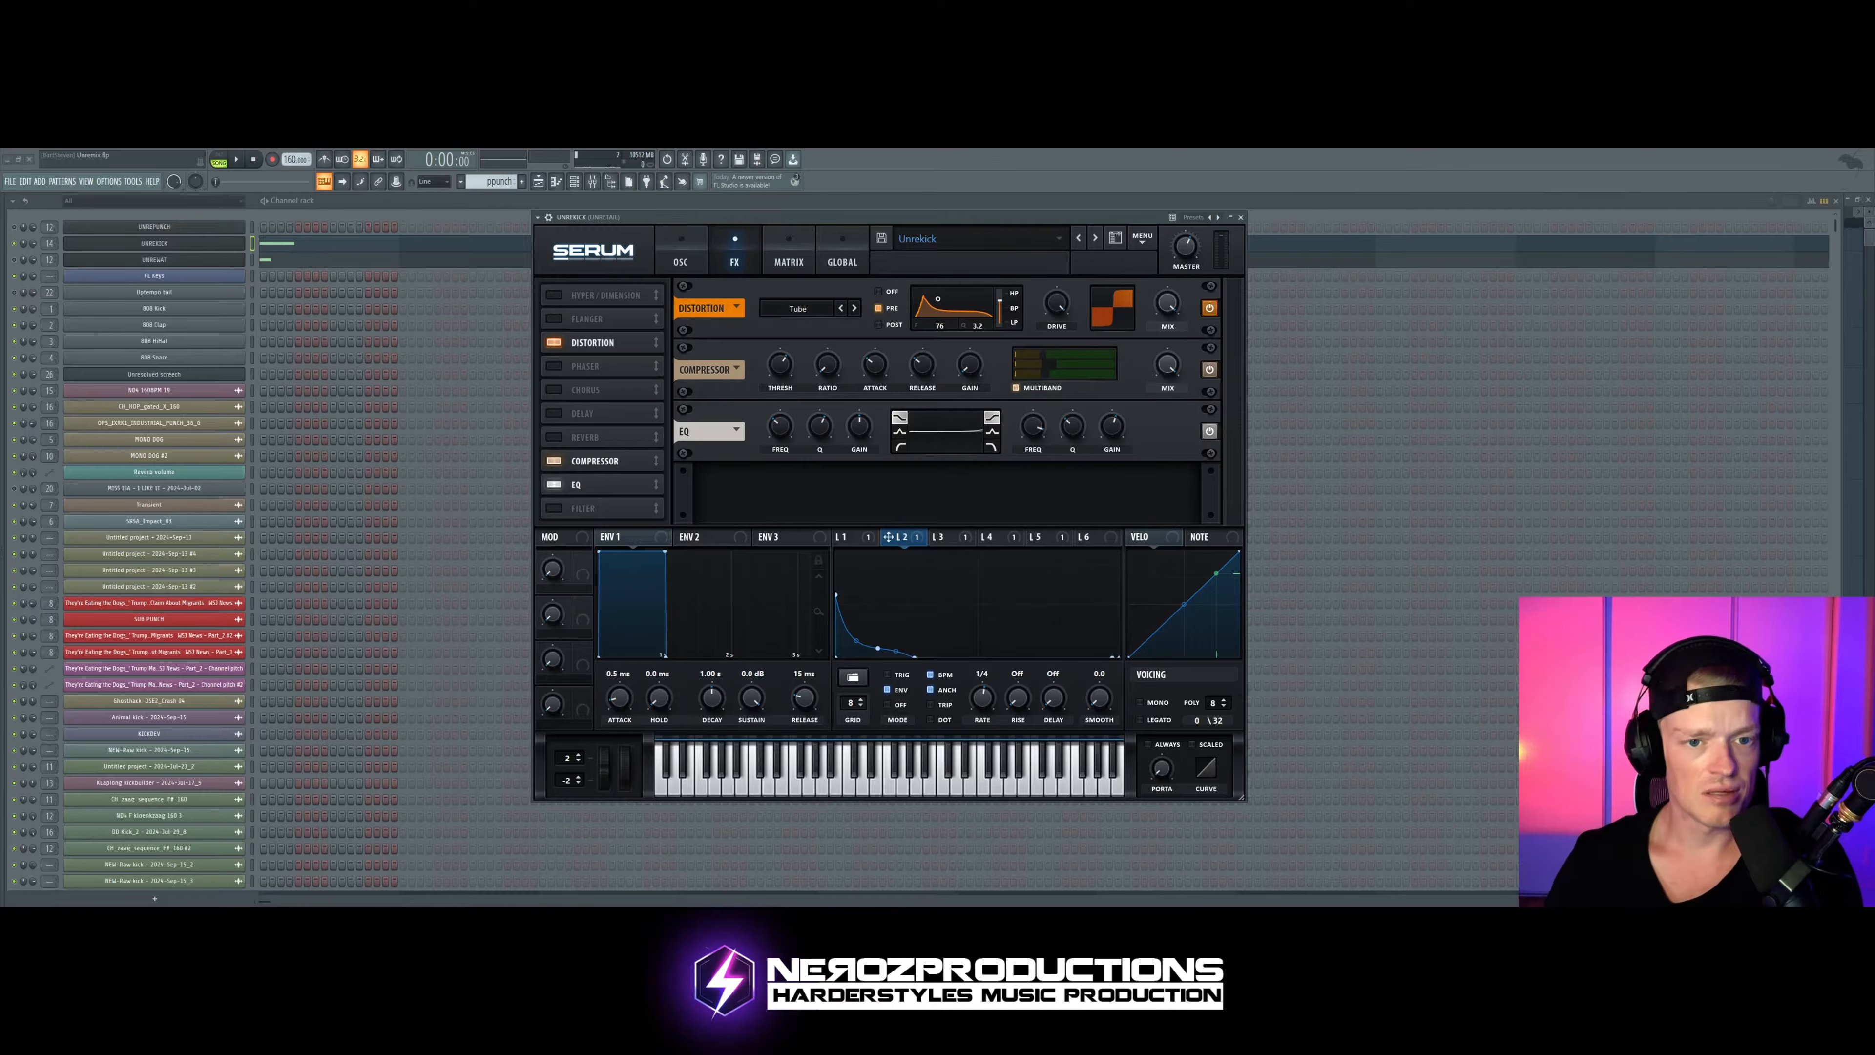
click(680, 260)
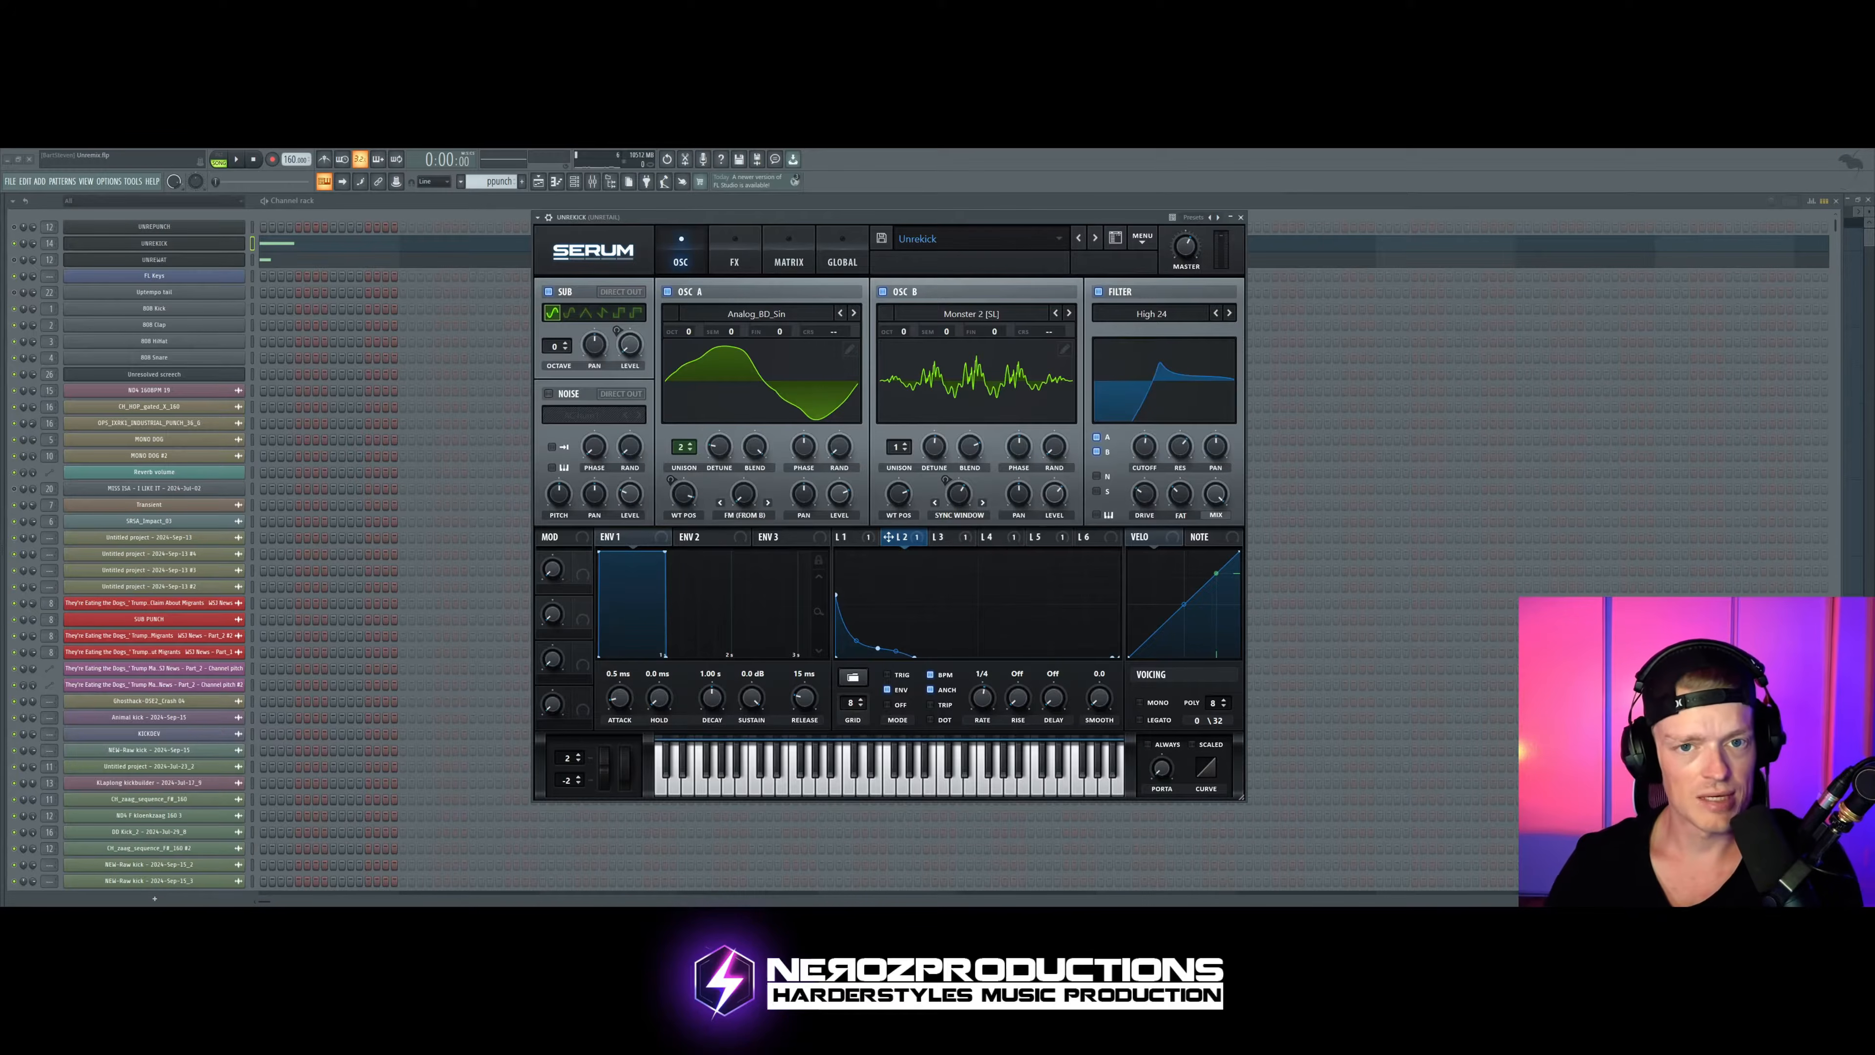
click(734, 258)
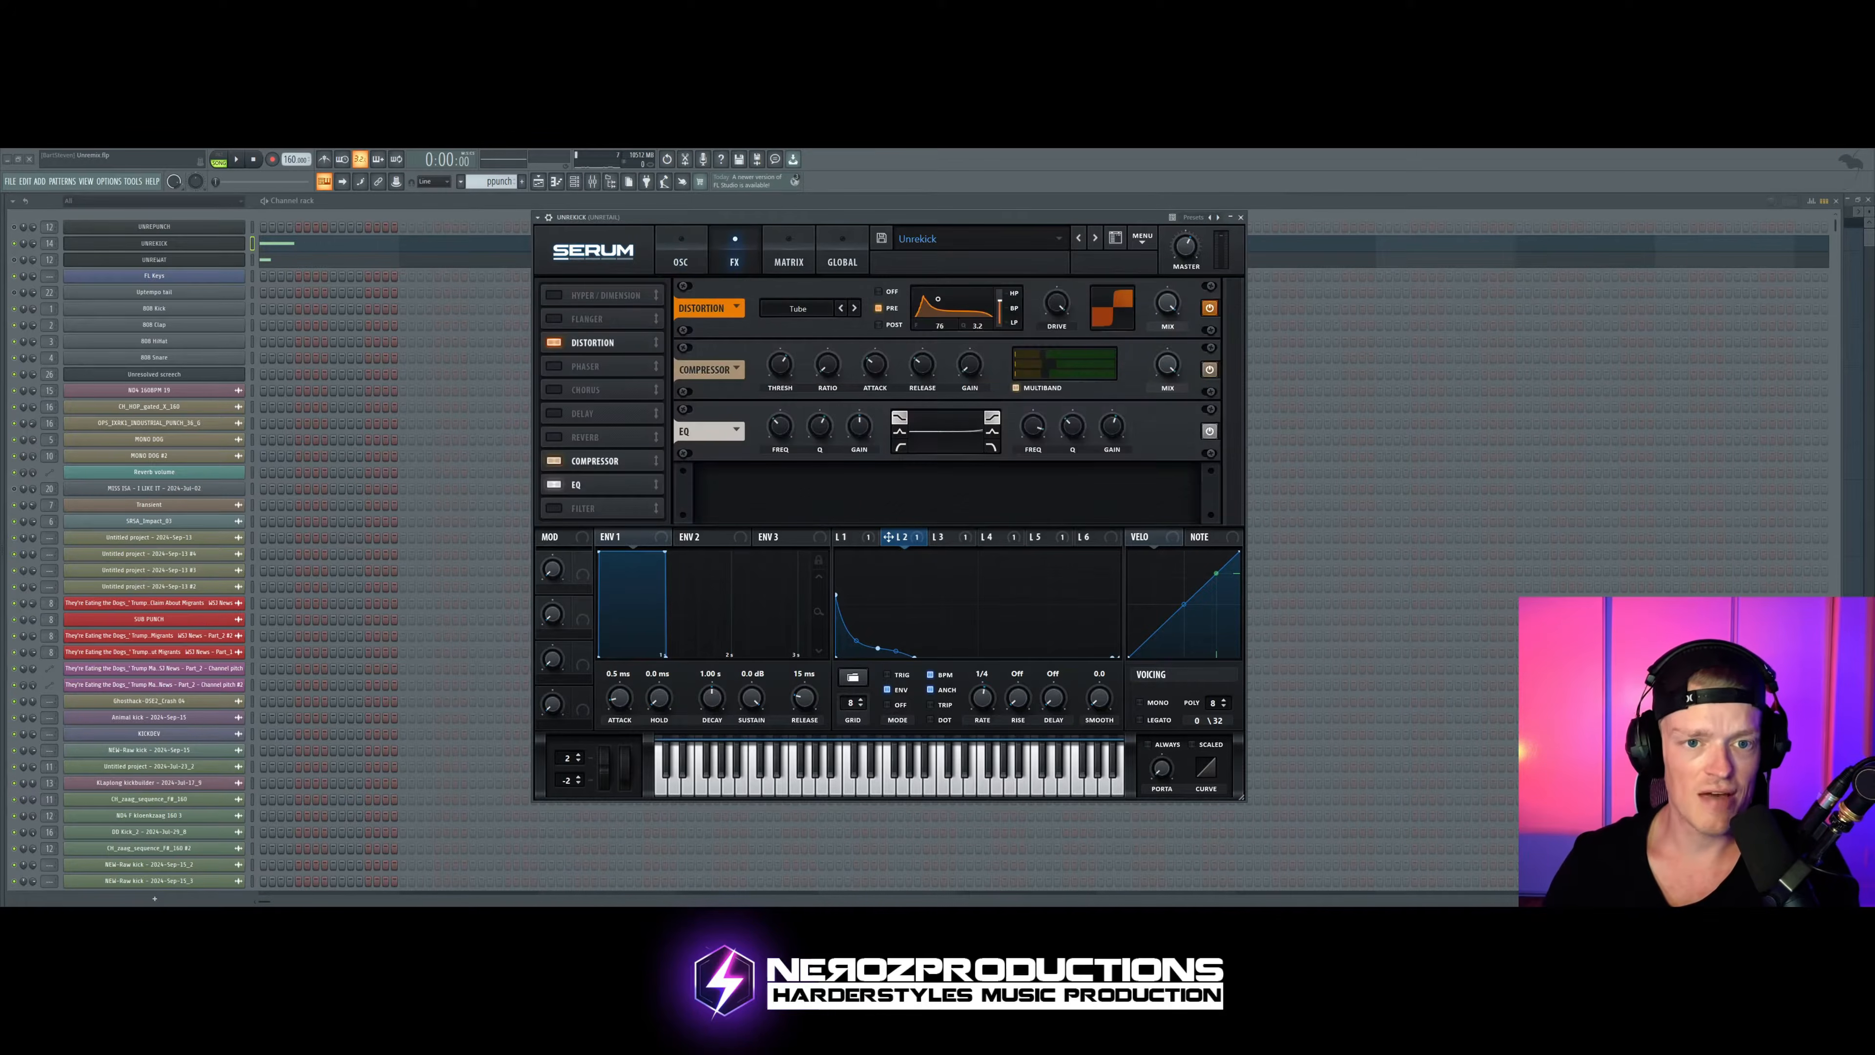
Step: Try a negative amount for LFO 2's Mast.Tun modulation, set it to a strong positive amount, and audition the kick
click(789, 260)
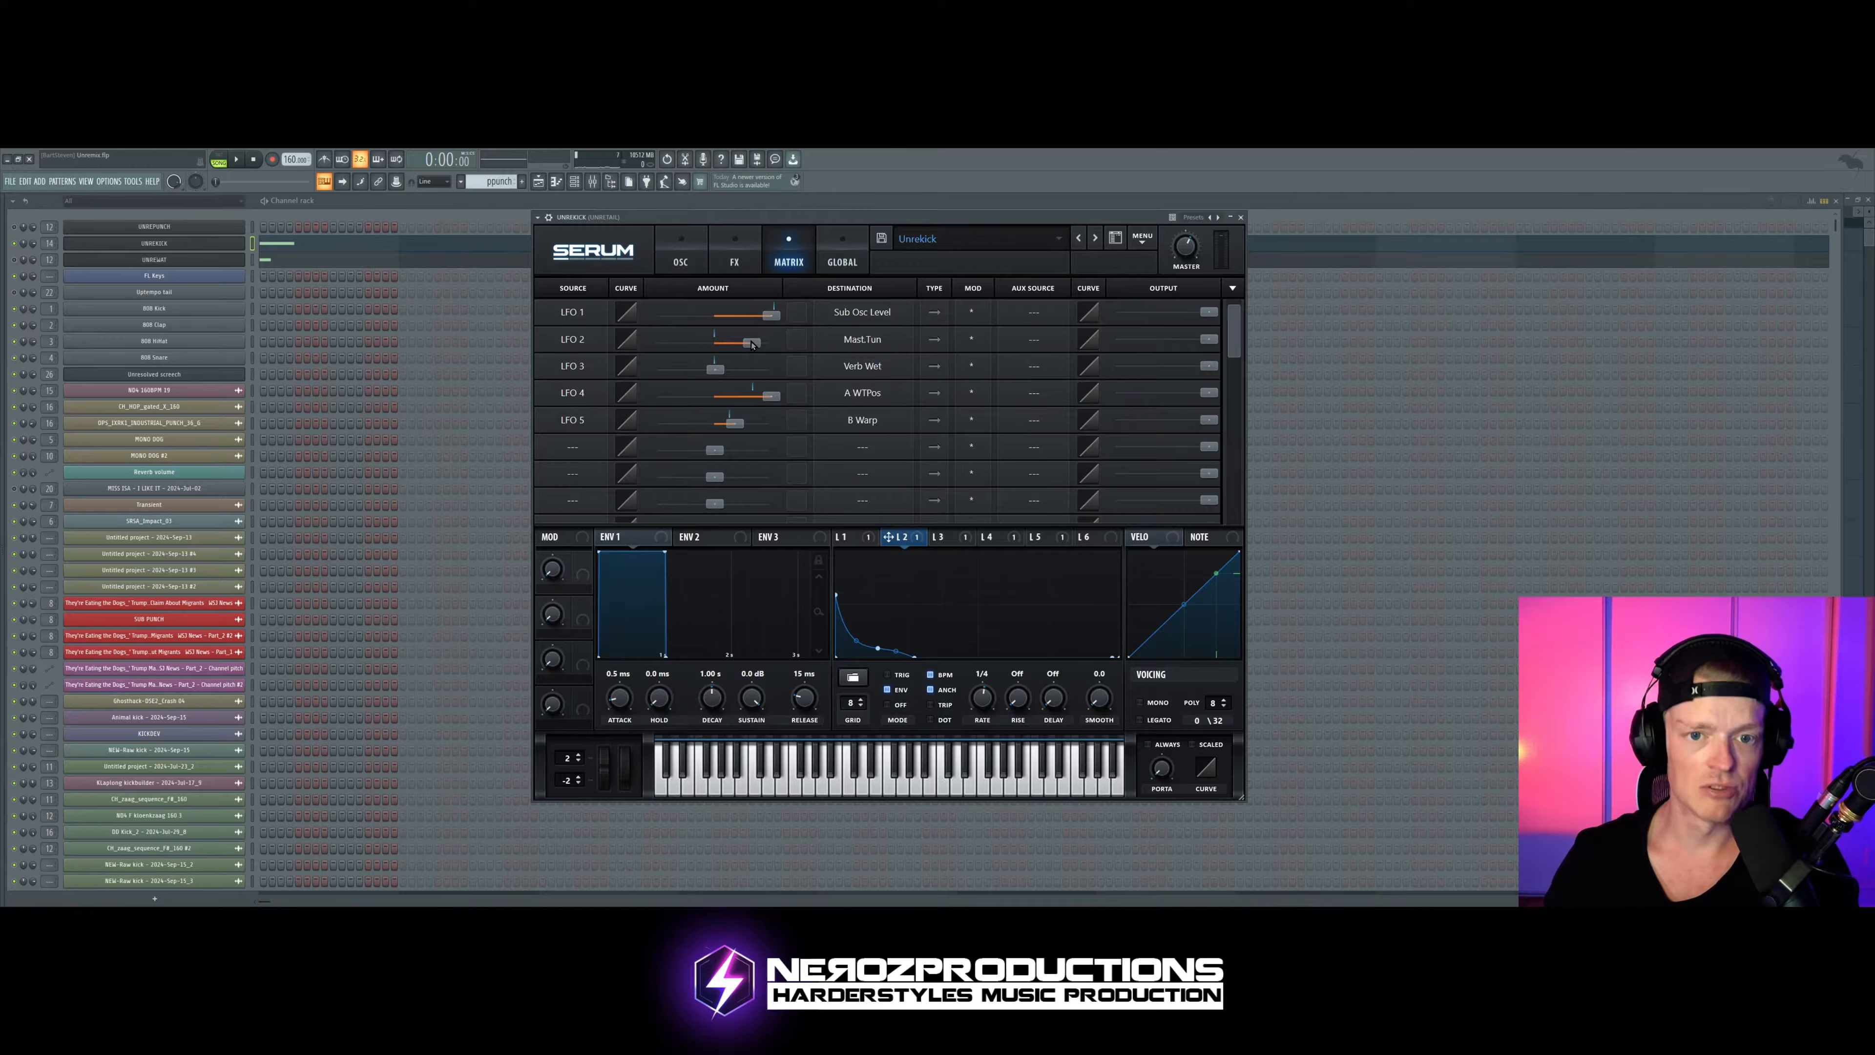
drag(752, 343, 694, 344)
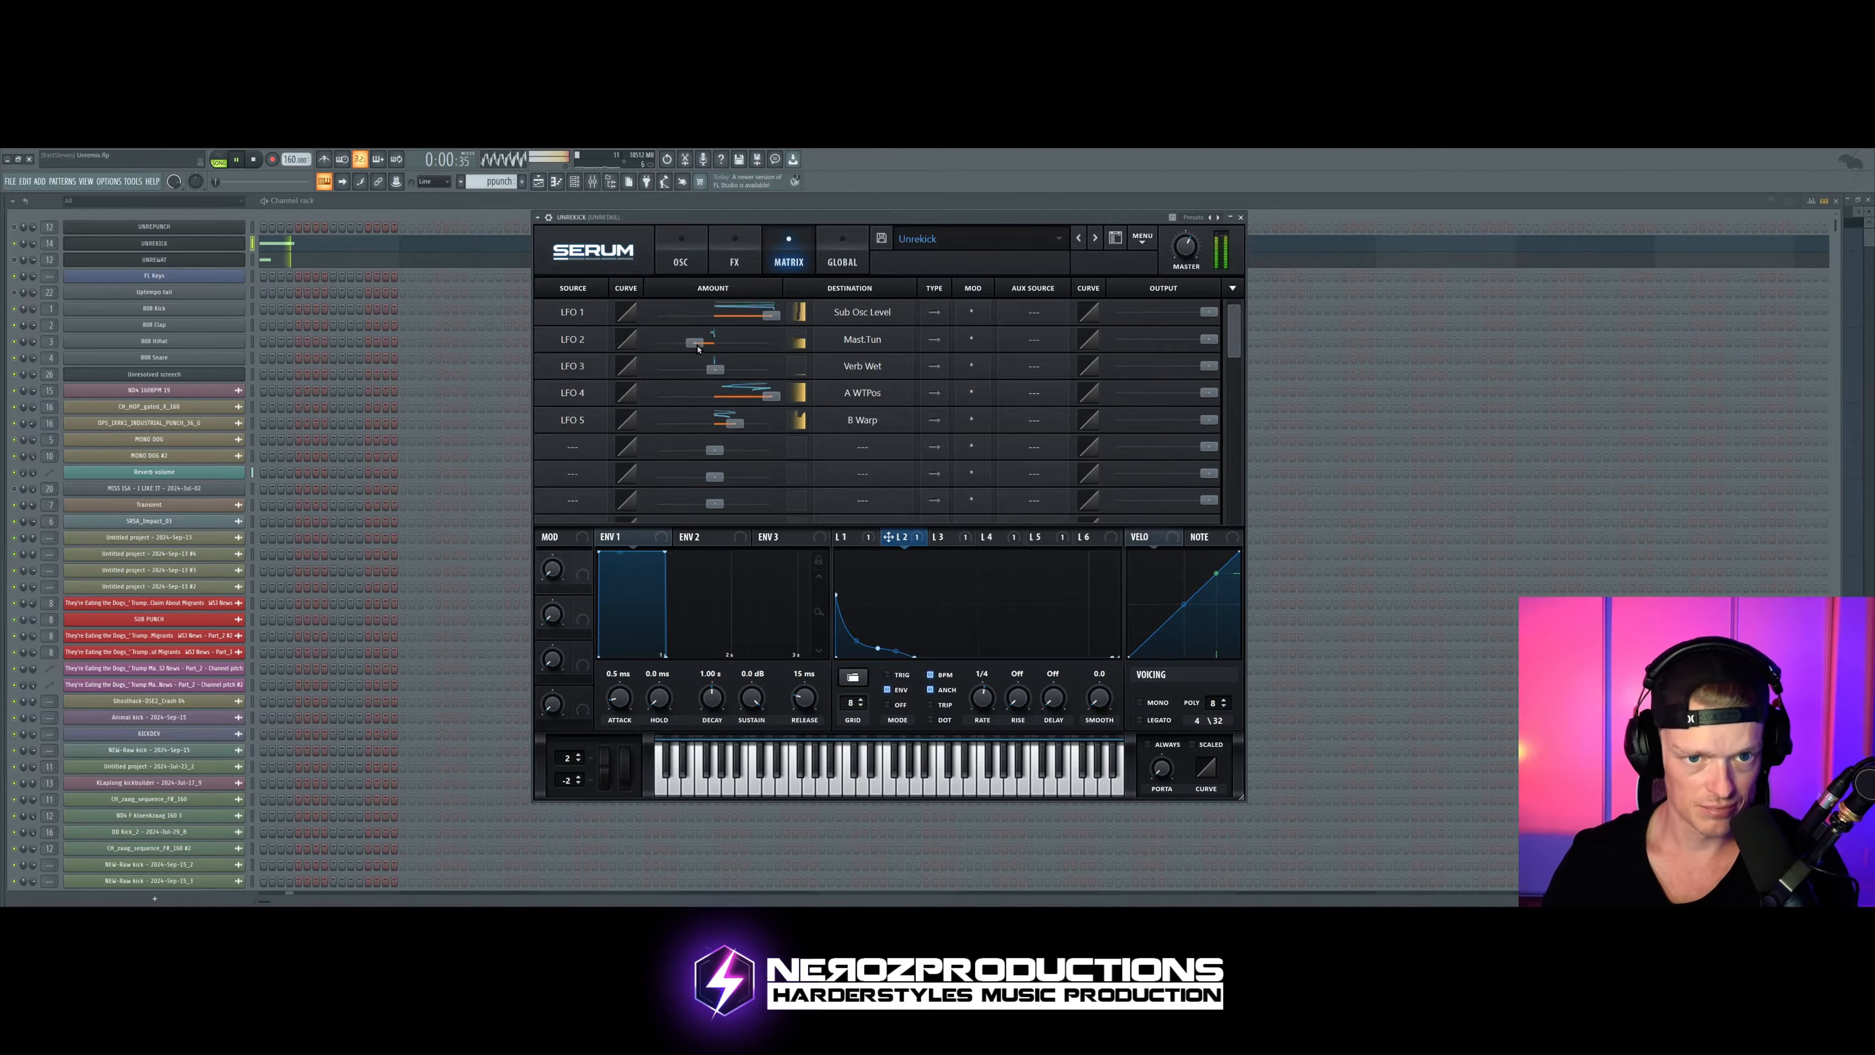
drag(697, 346, 770, 342)
key(space)
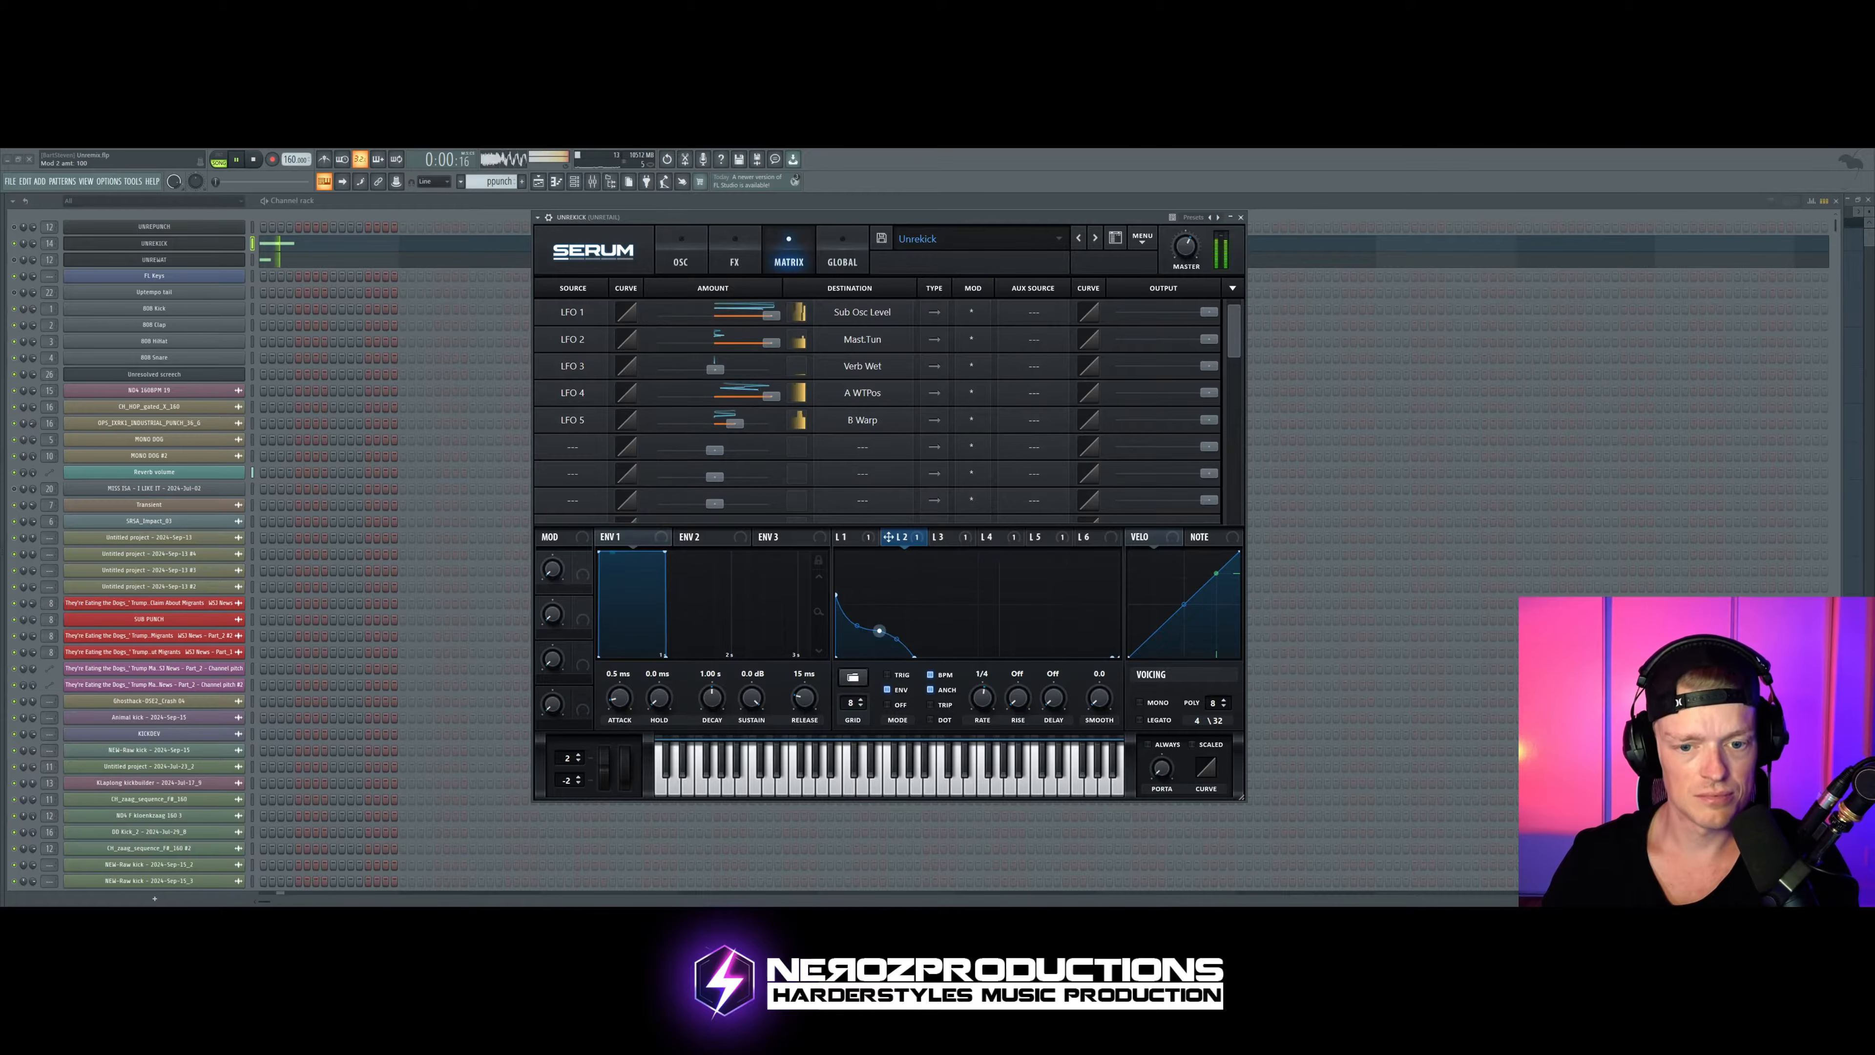
Step: Lower LFO 2's middle curve point to just above the bottom line while the kick plays, then stop playback
drag(857, 651, 878, 646)
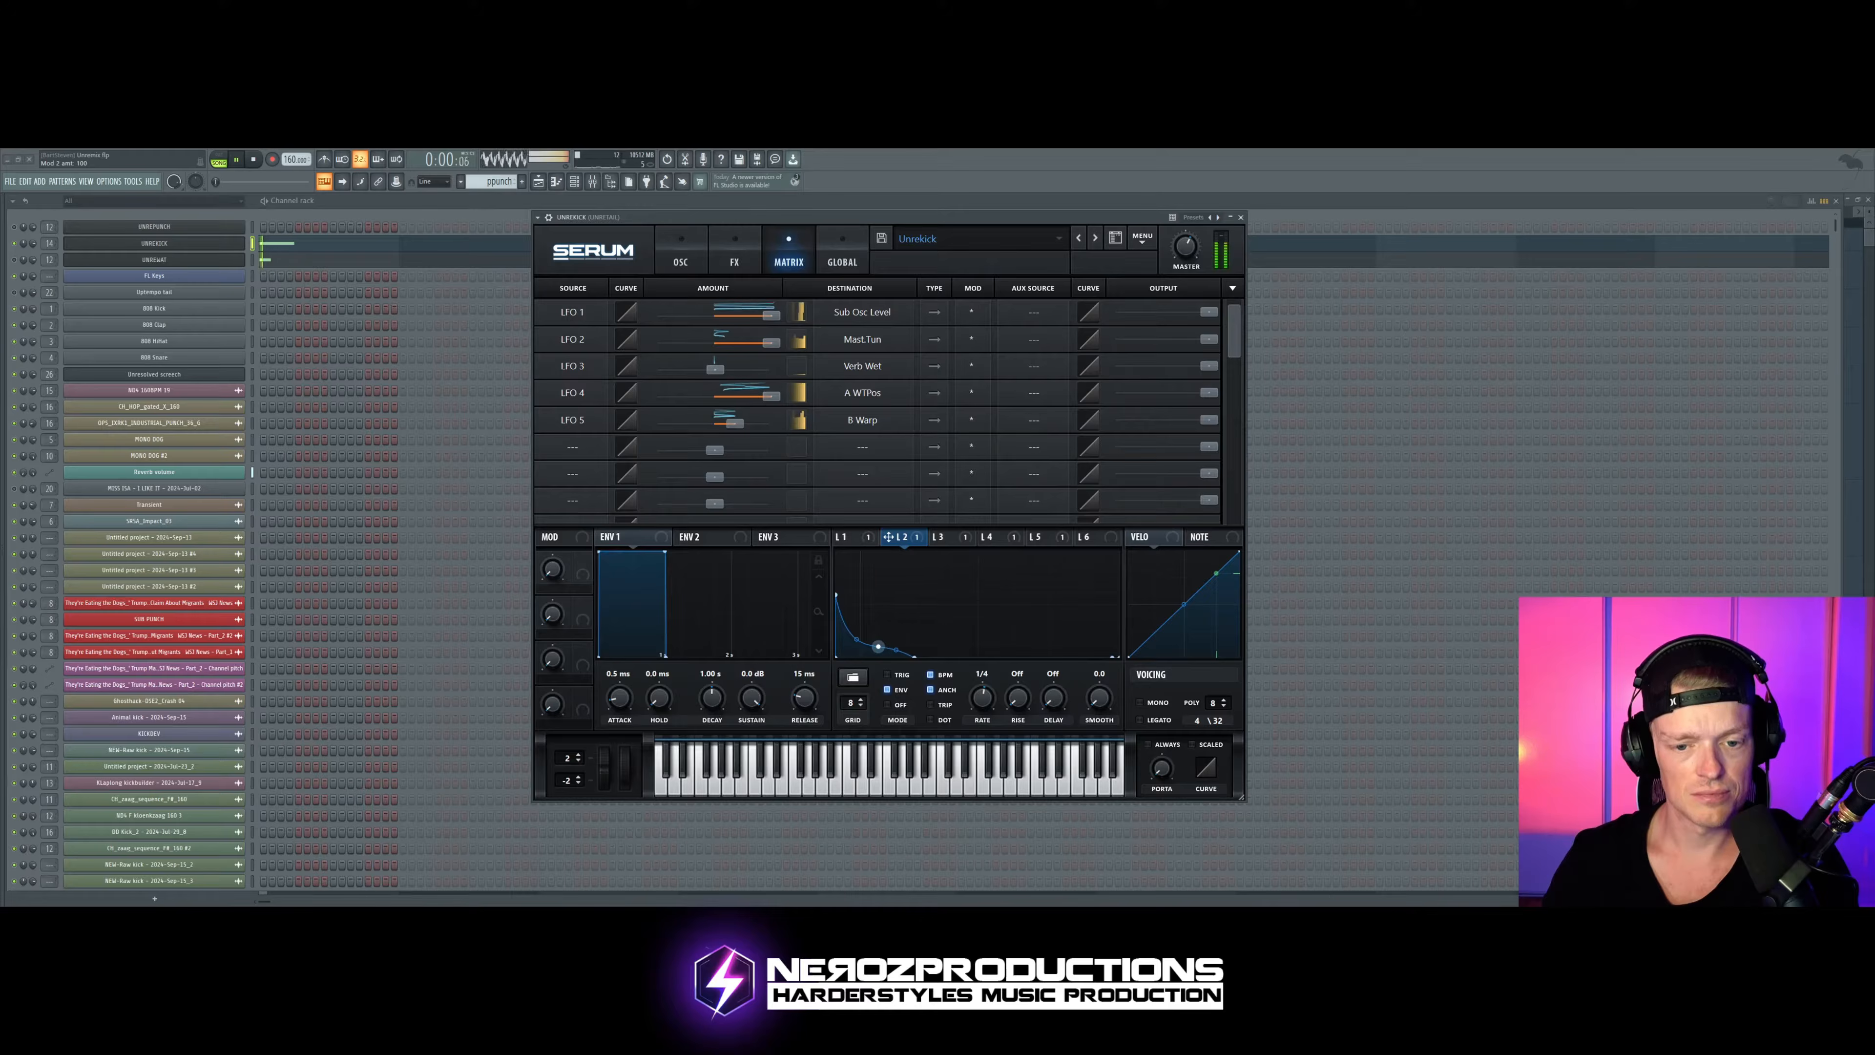
key(space)
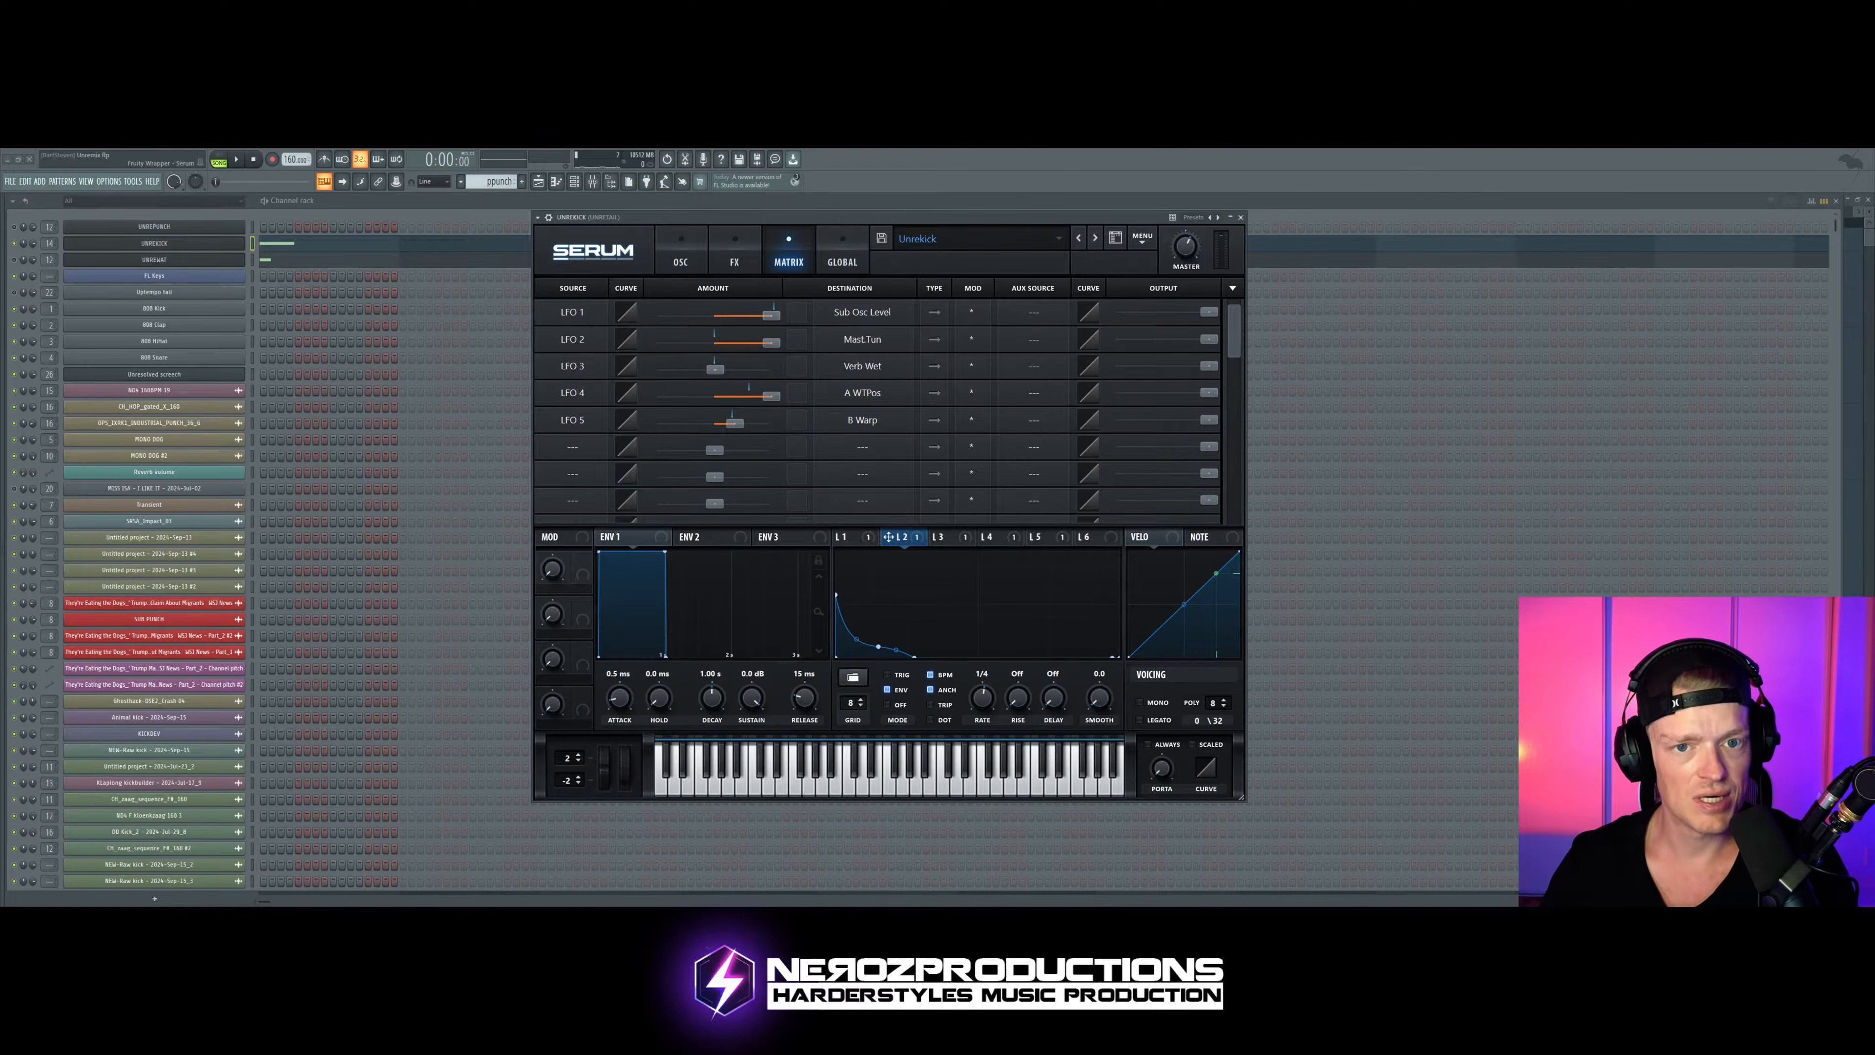
Step: Check the kick's effects and try a negative amount for LFO 3's Verb Wet modulation during playback
click(739, 260)
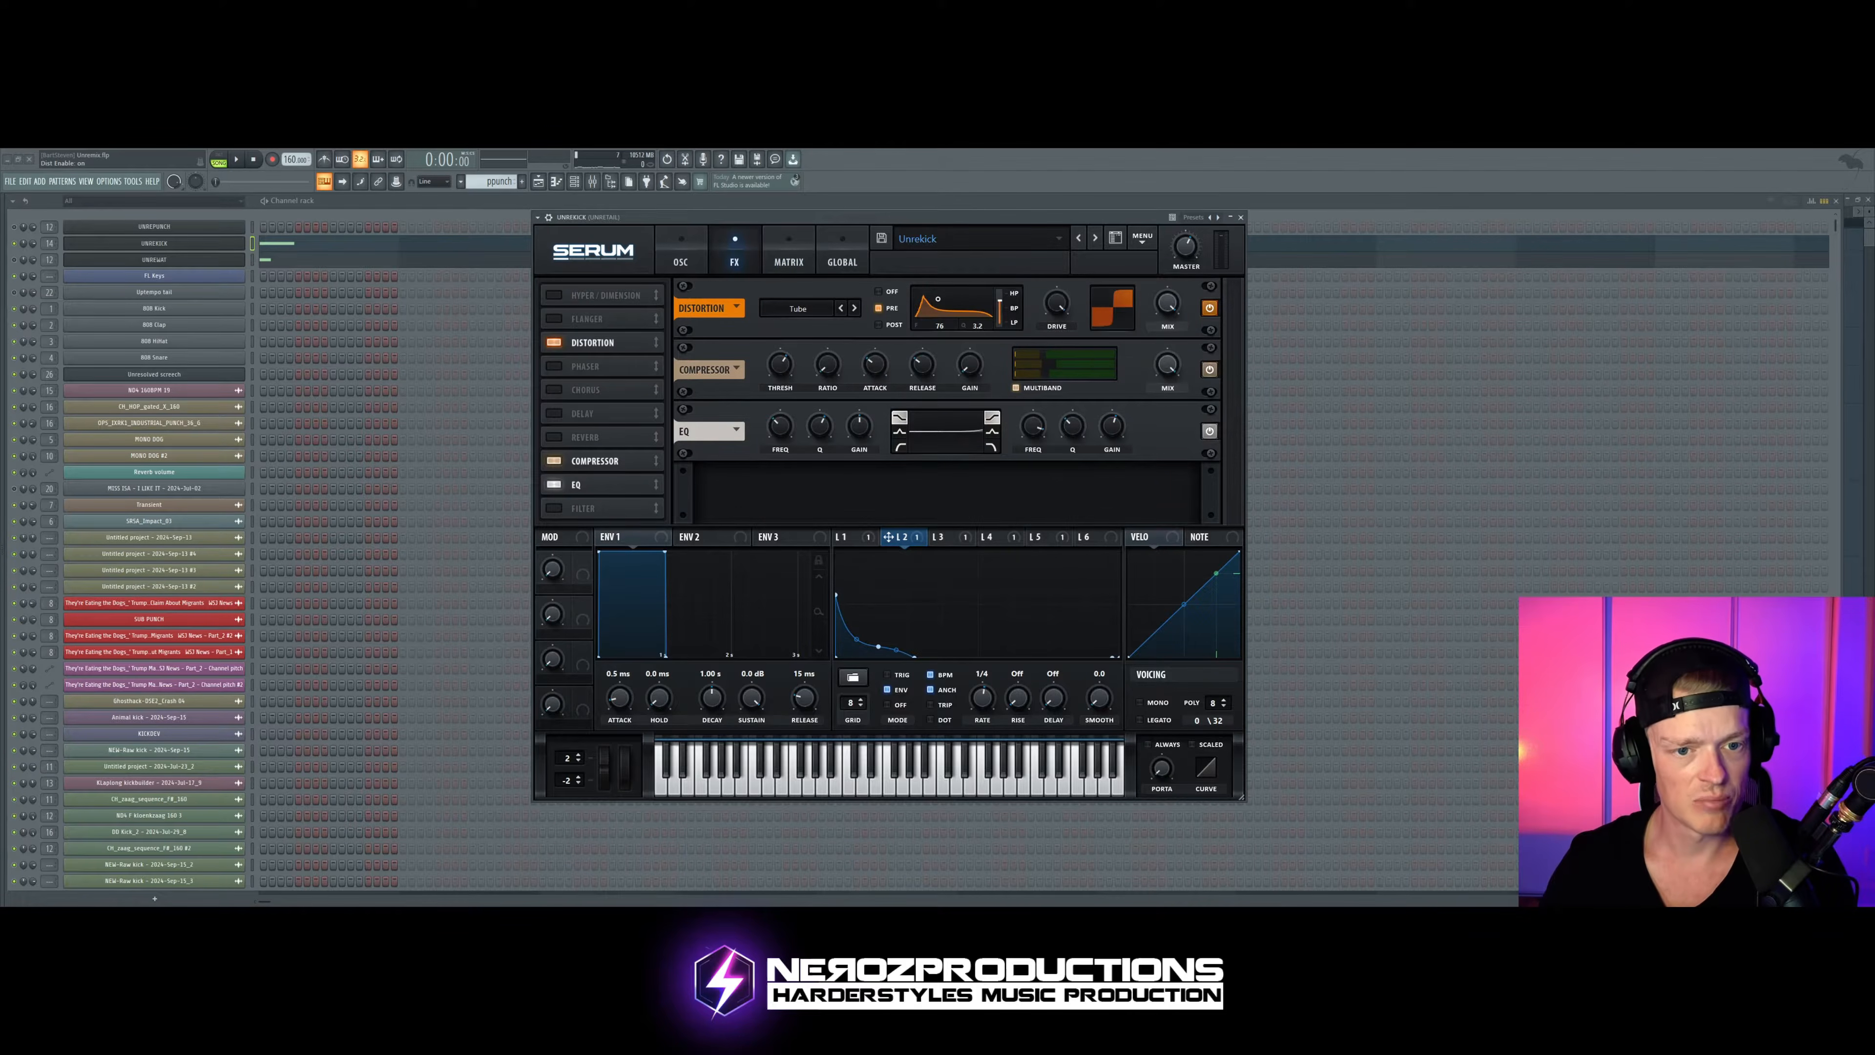
click(788, 257)
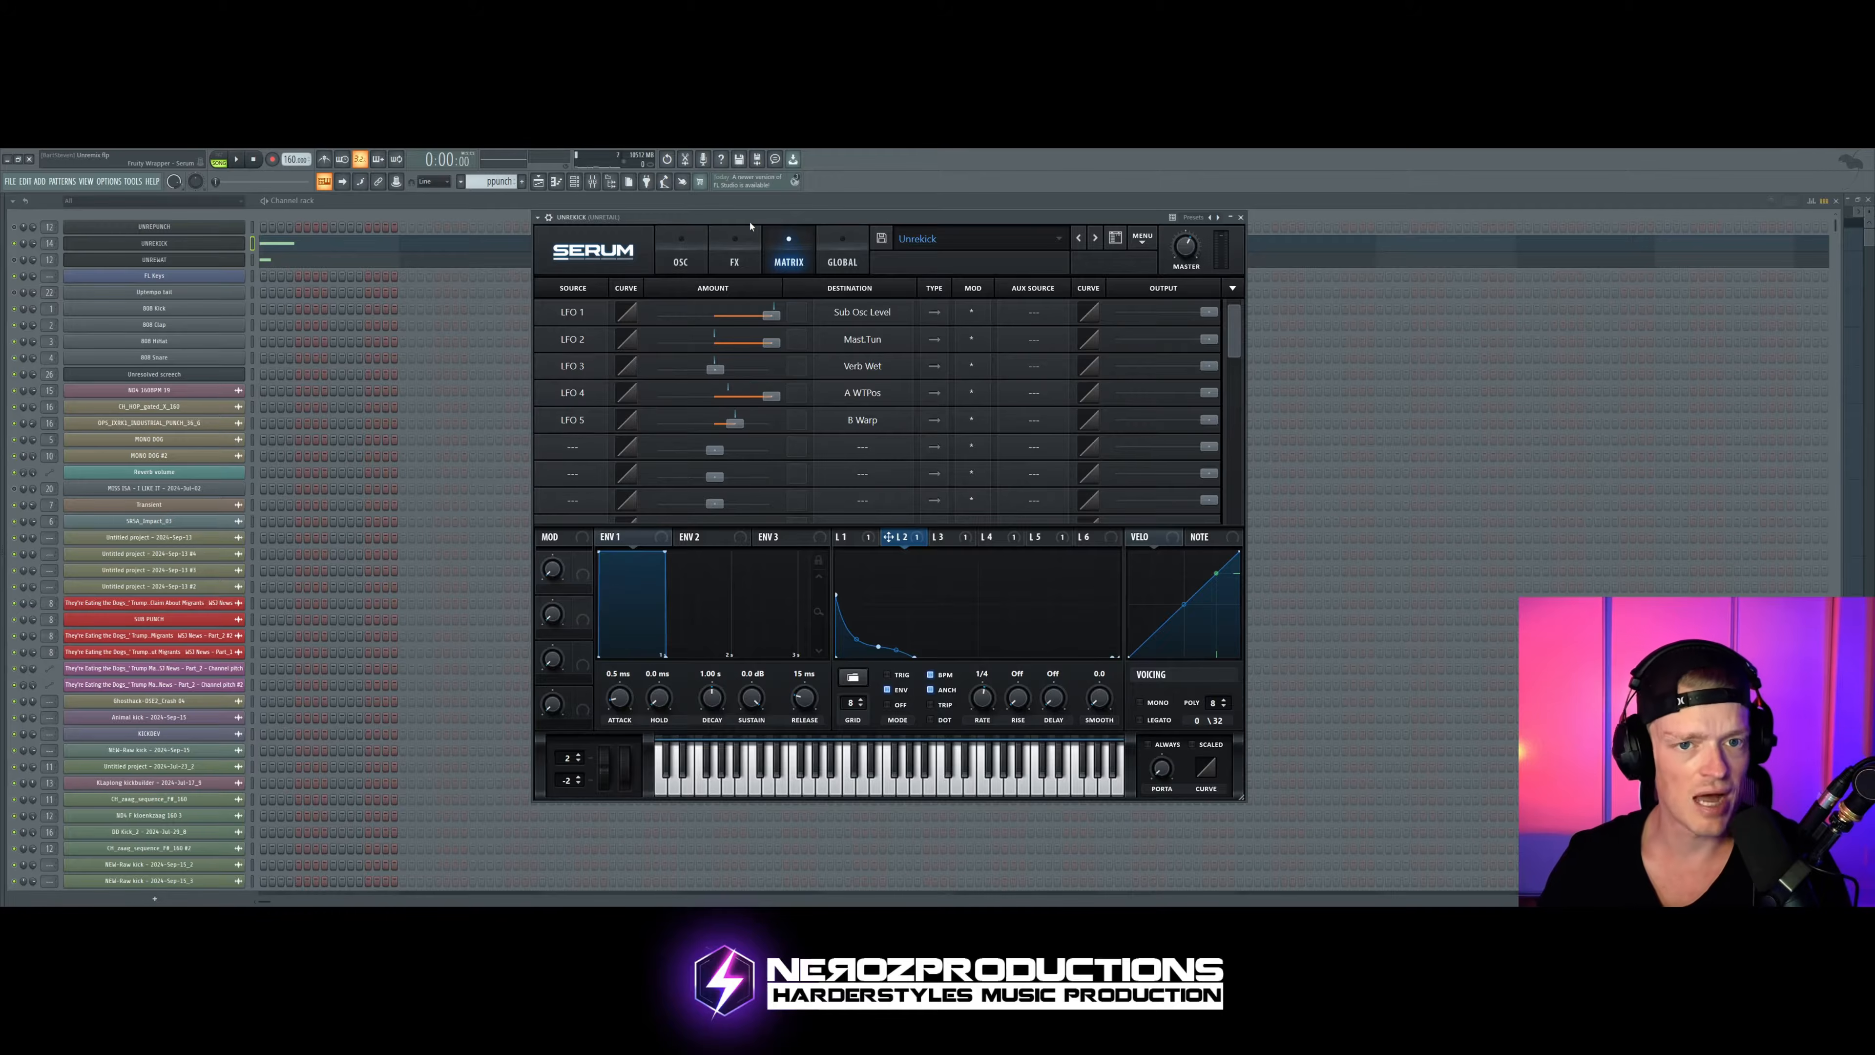
key(space)
drag(714, 368, 659, 368)
key(space)
click(734, 255)
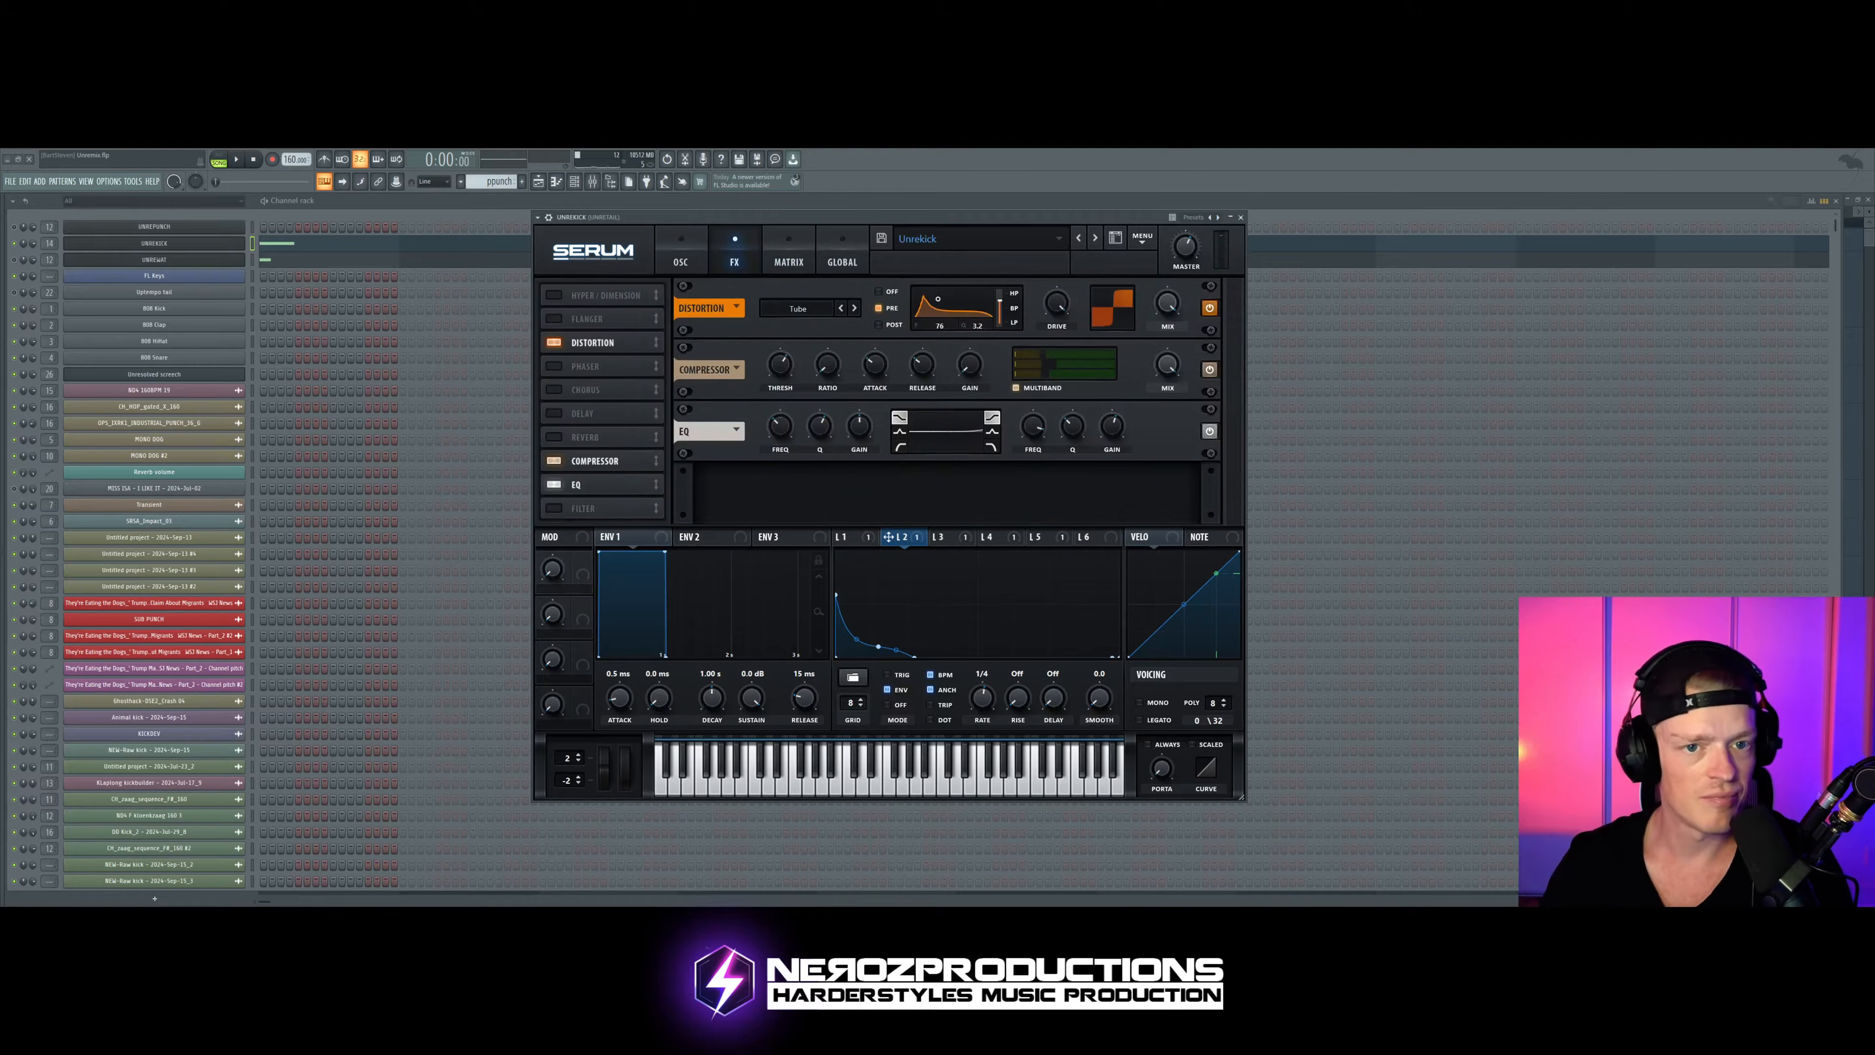
Step: Enable the reverb effect and audition the kick with LFO 3's Verb Wet modulation at a moderate positive amount
click(554, 437)
key(space)
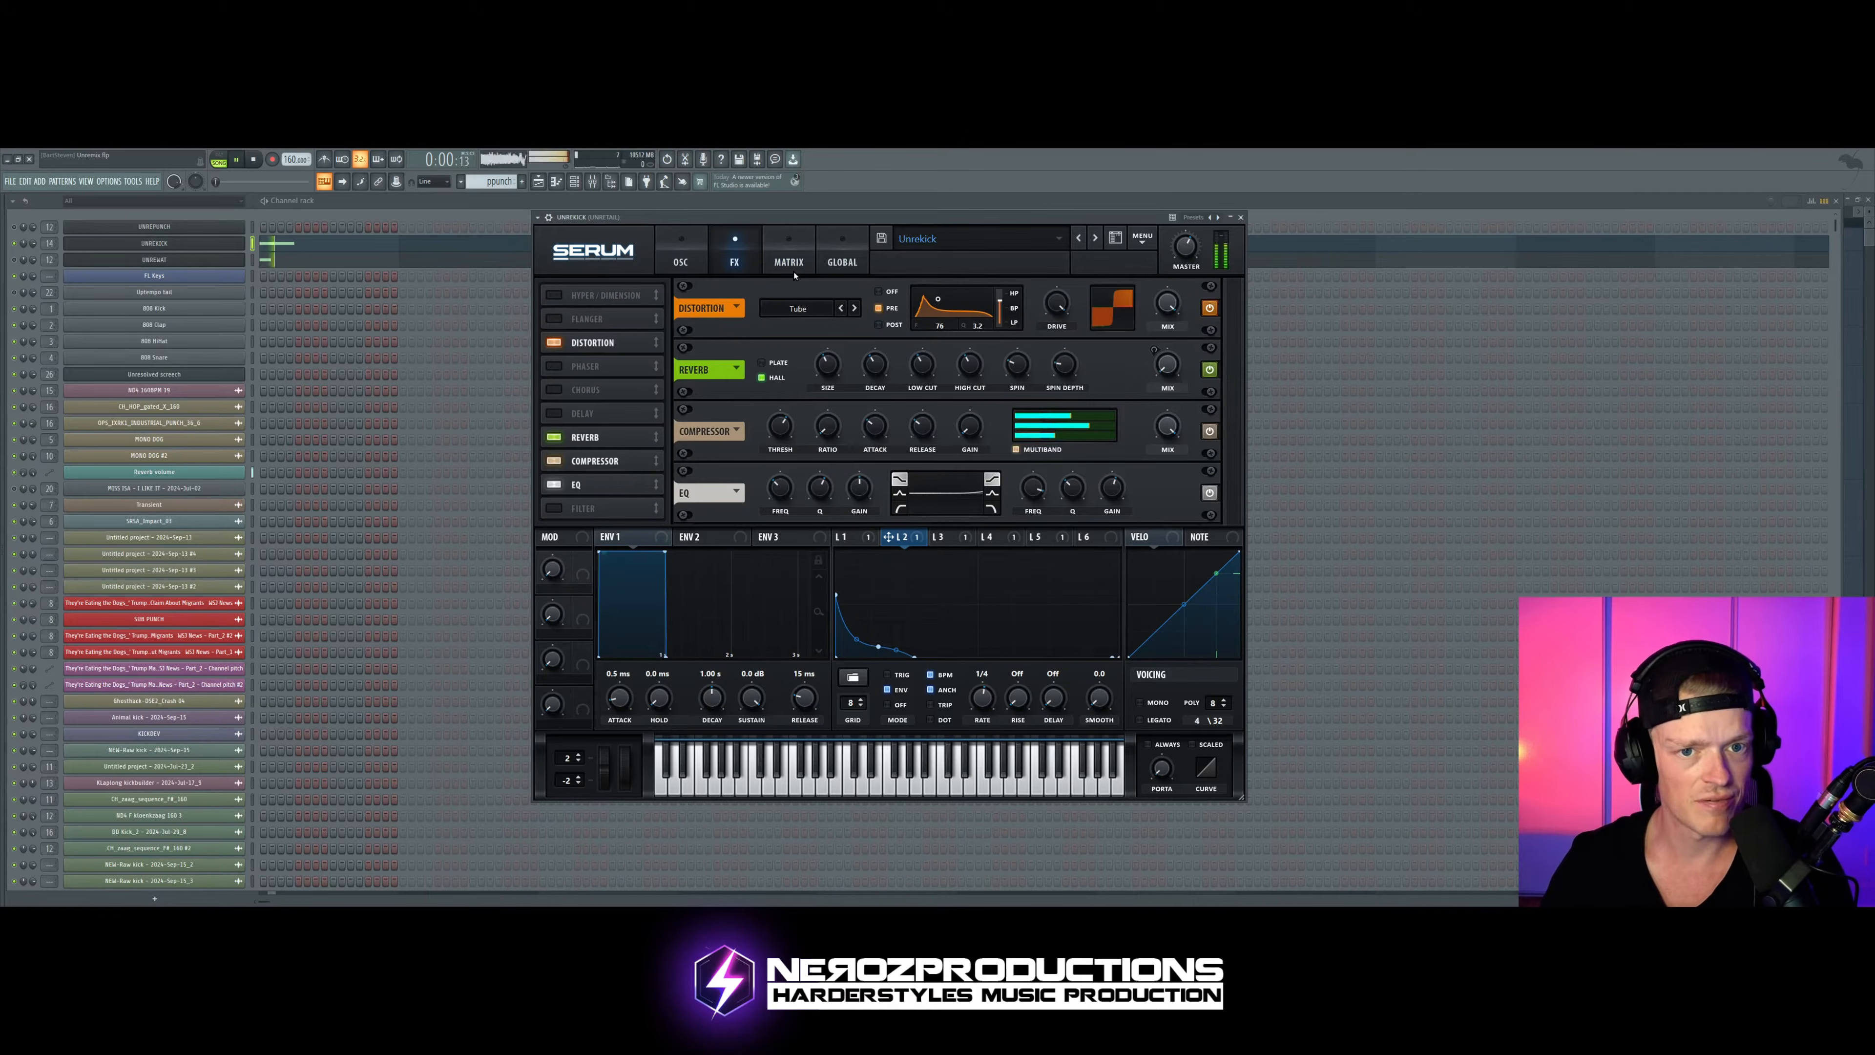
click(788, 255)
drag(737, 369, 751, 368)
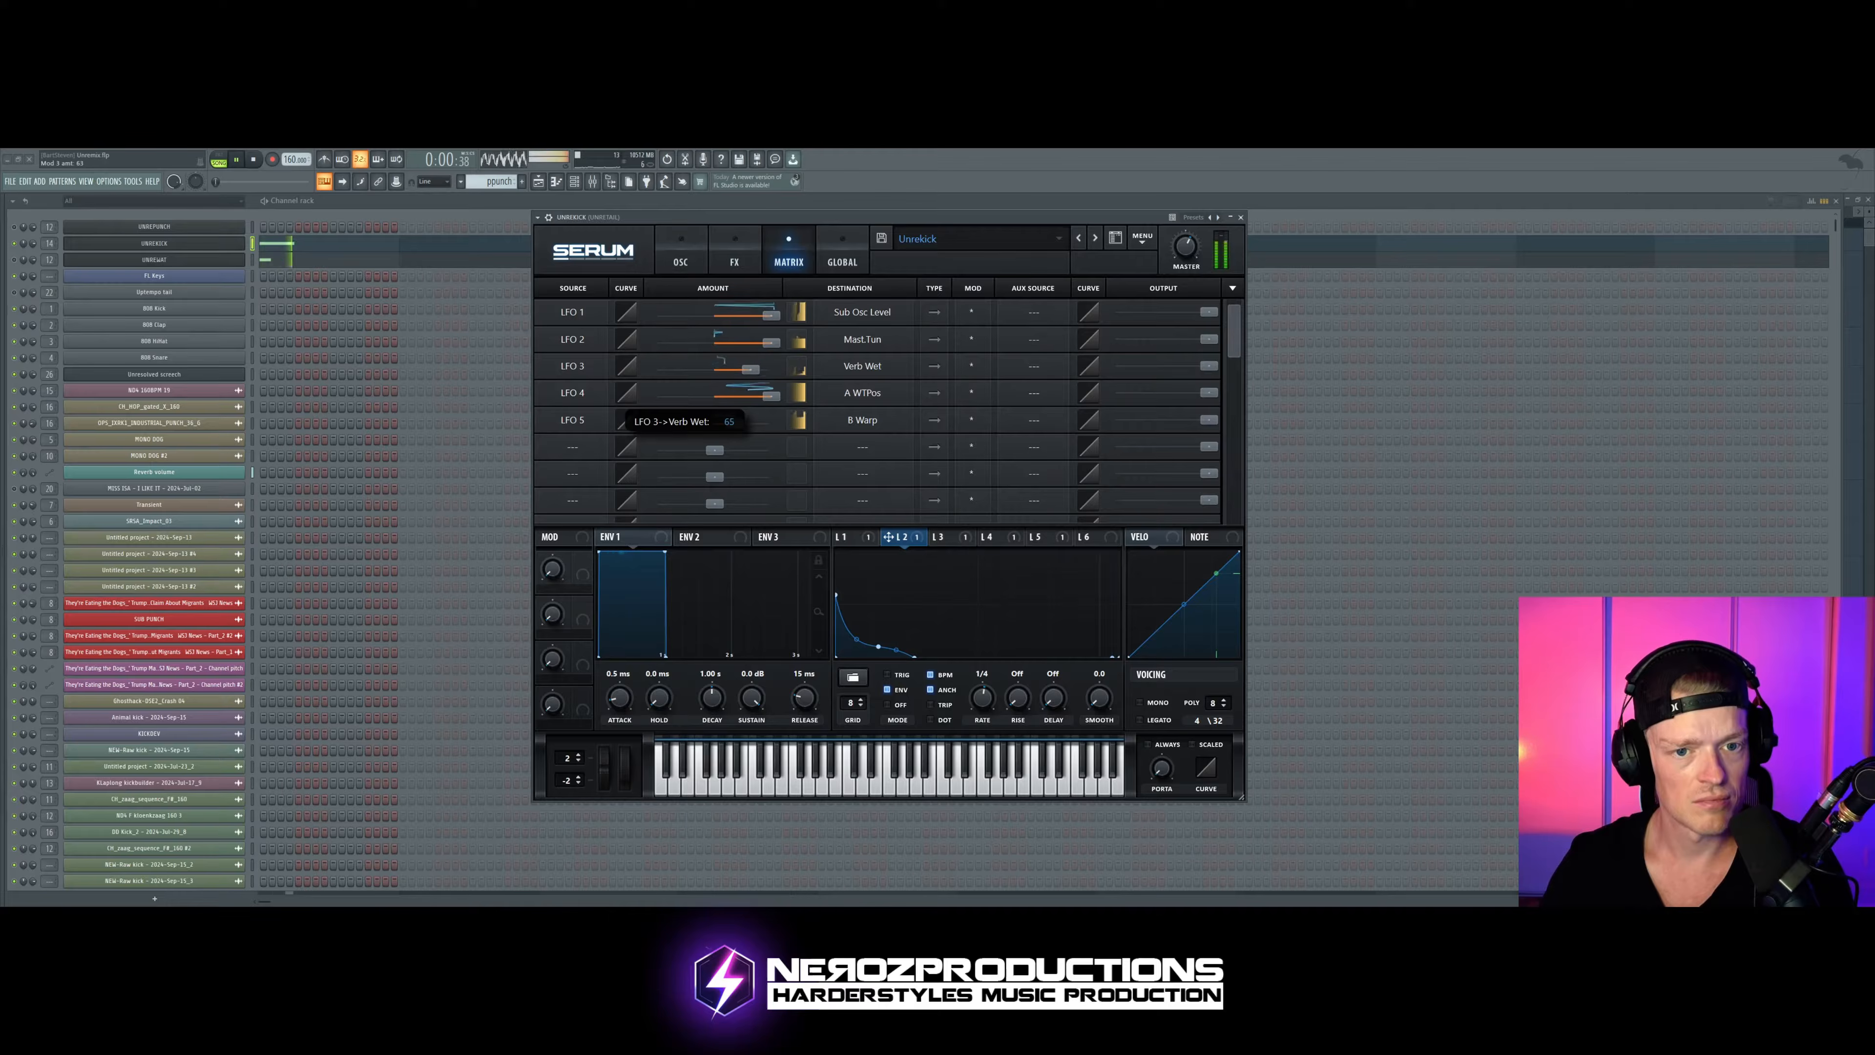
key(space)
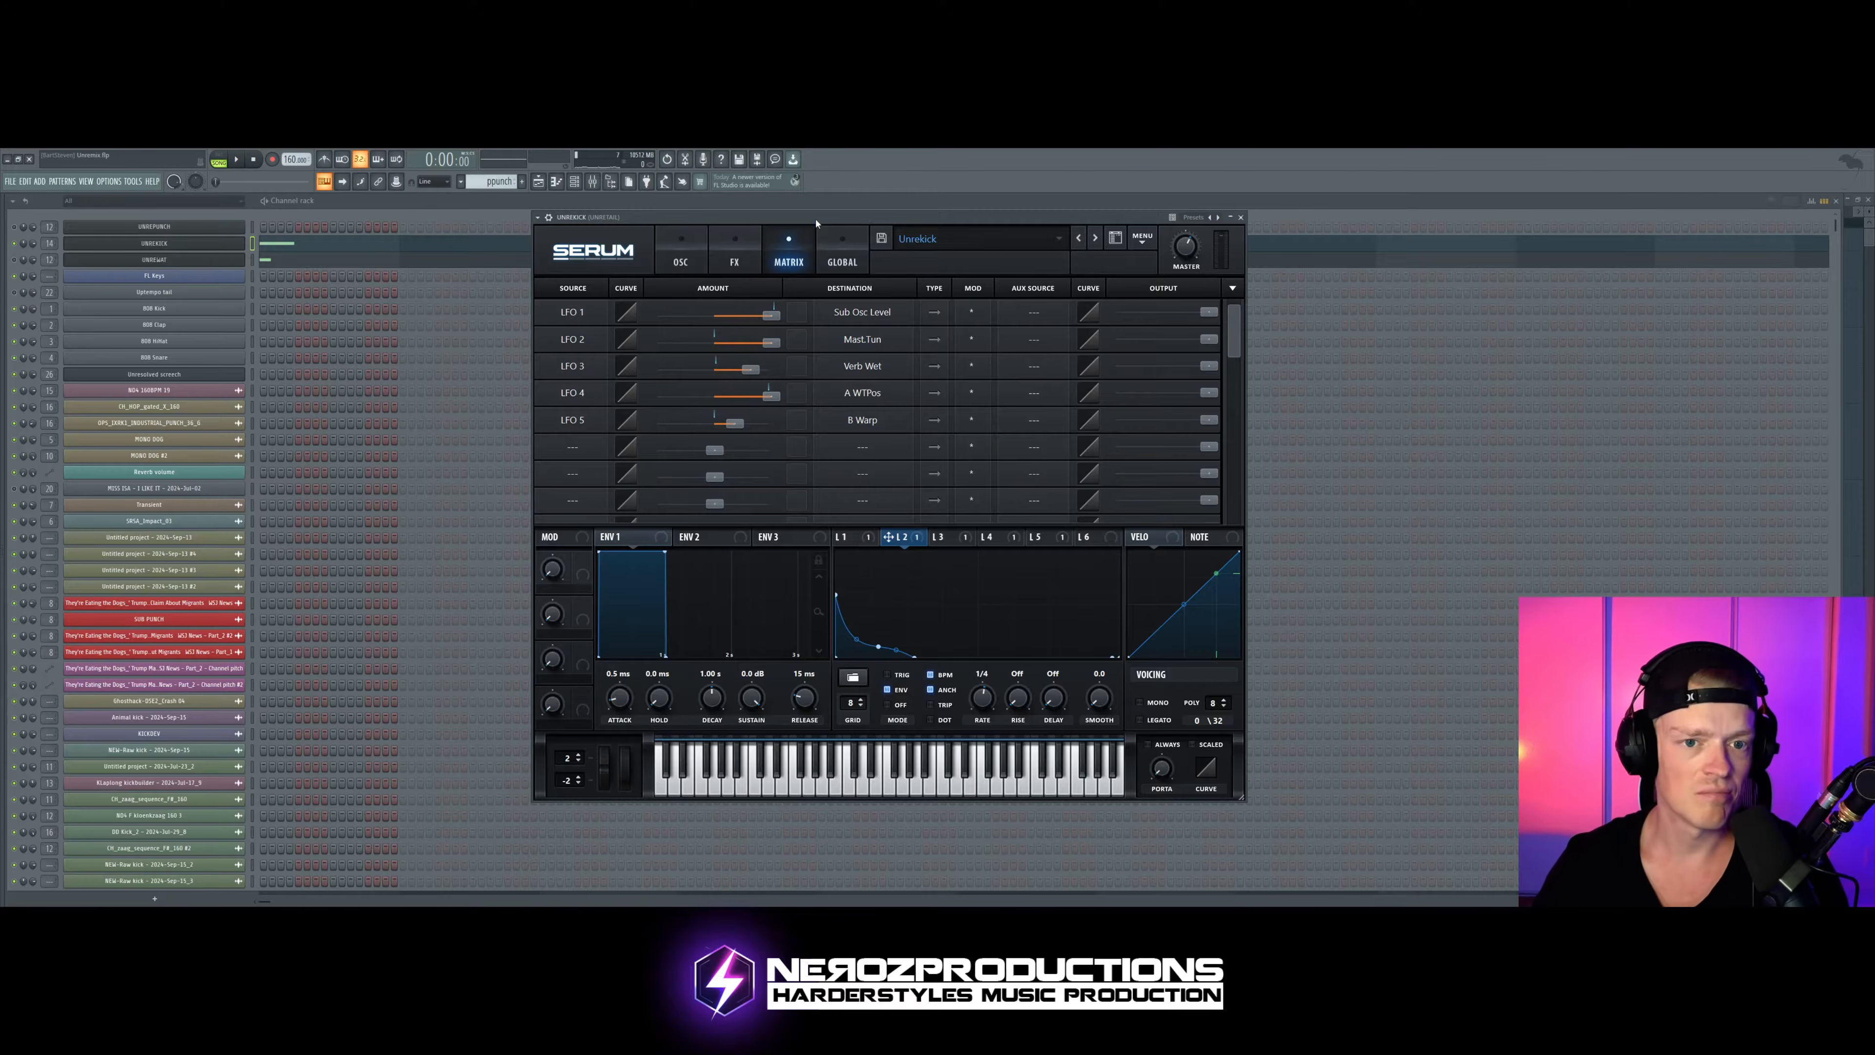
Step: Rename the third channel as UNREPUNCH and reopen the Serum instance of the kick channel above it
click(158, 259)
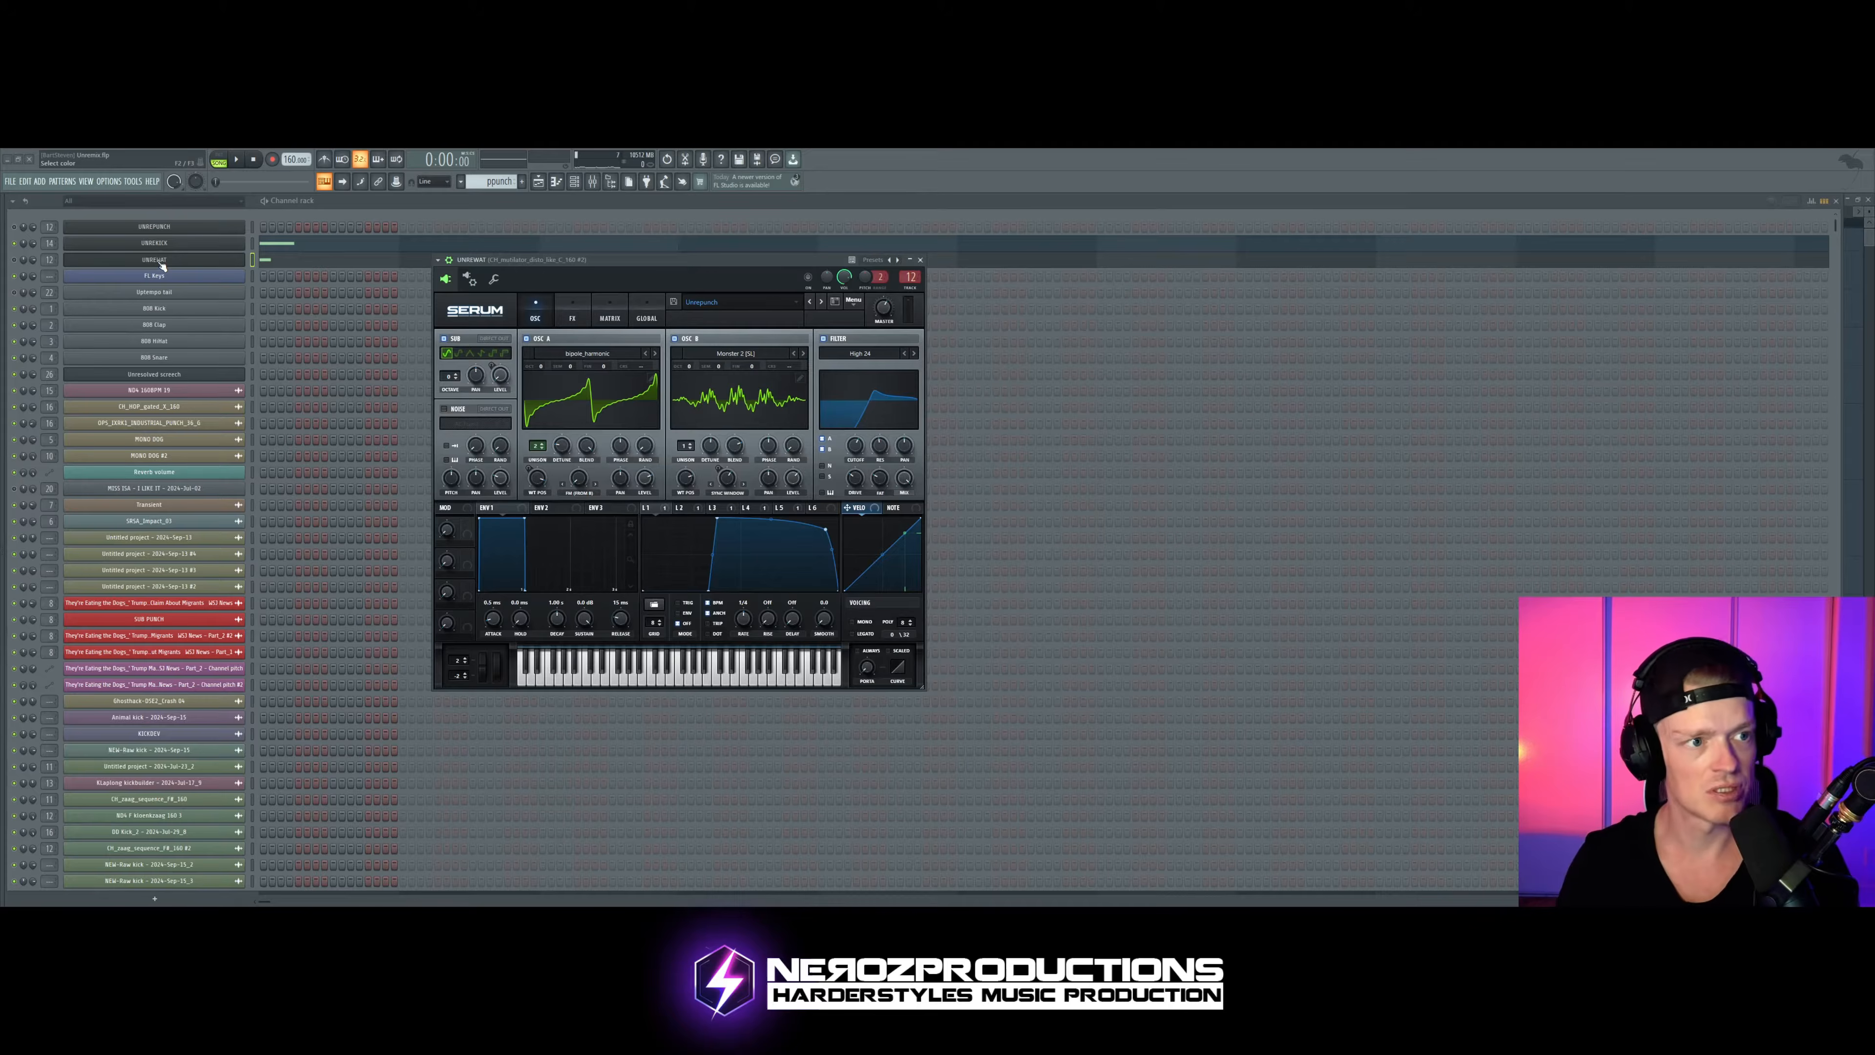
key(Return)
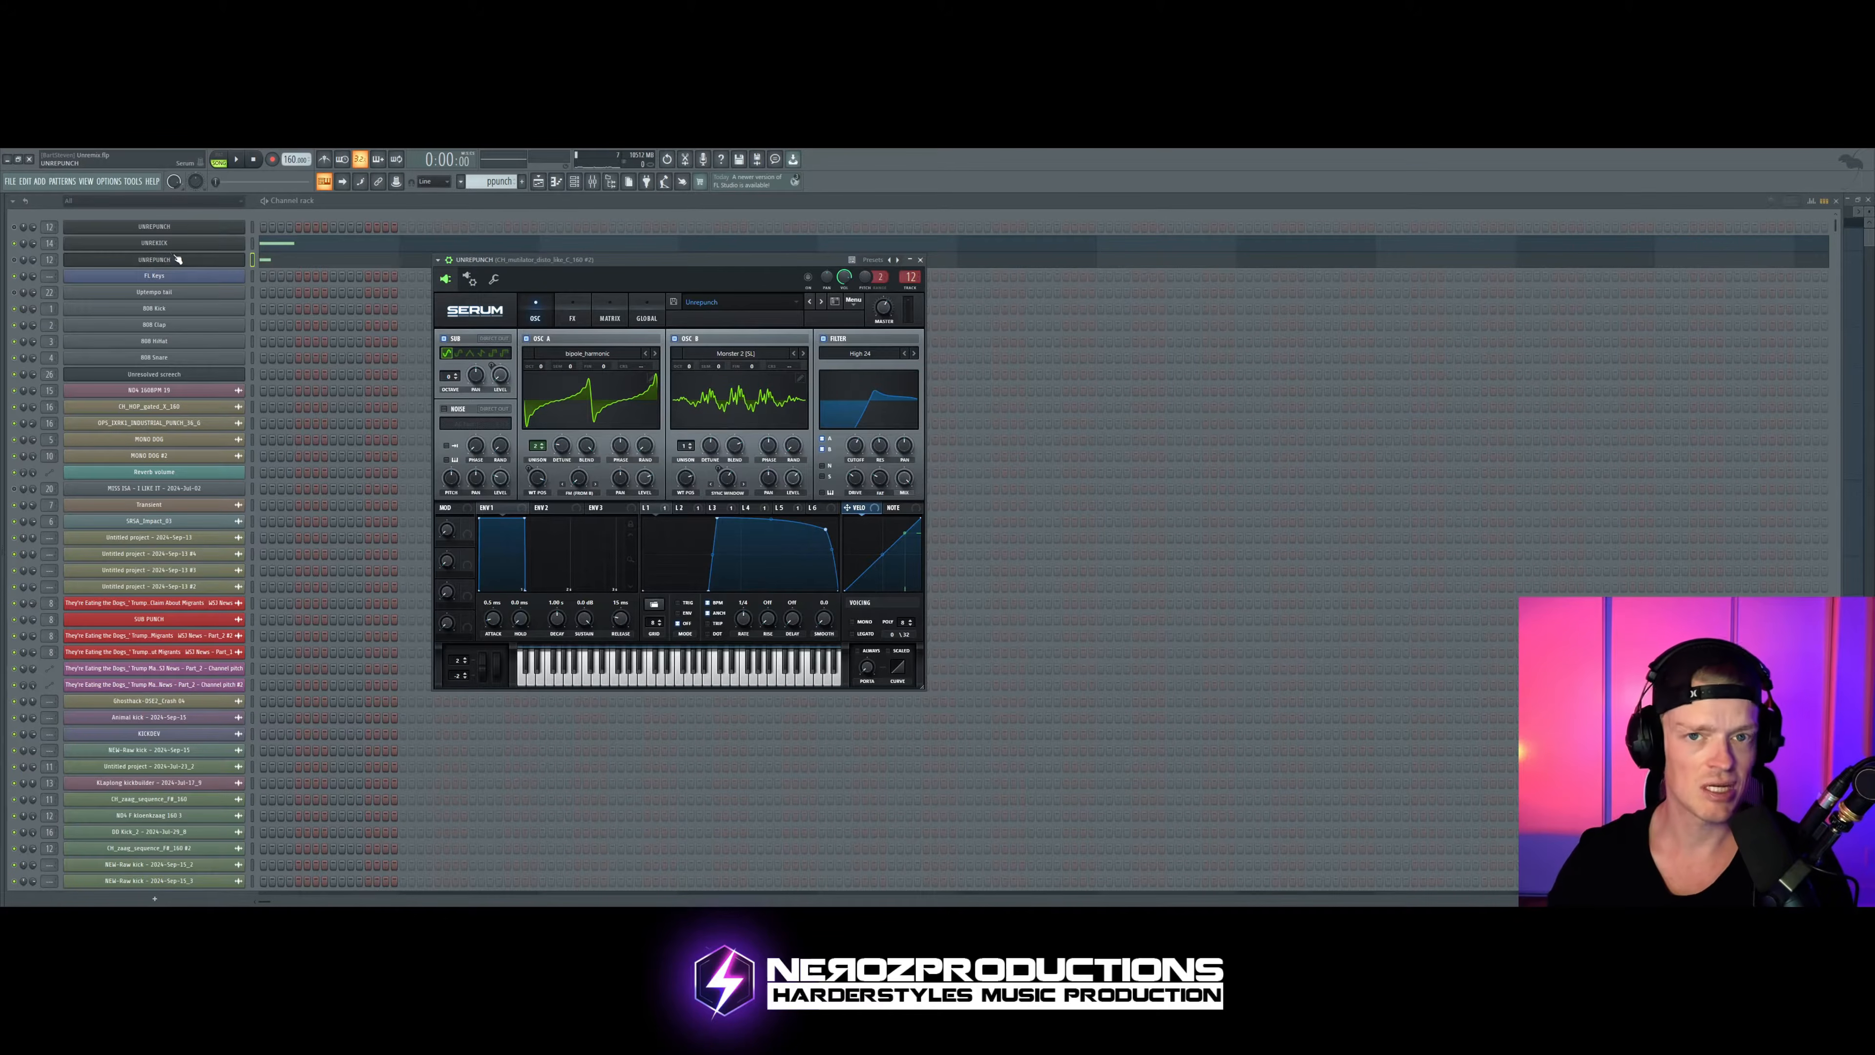
click(177, 243)
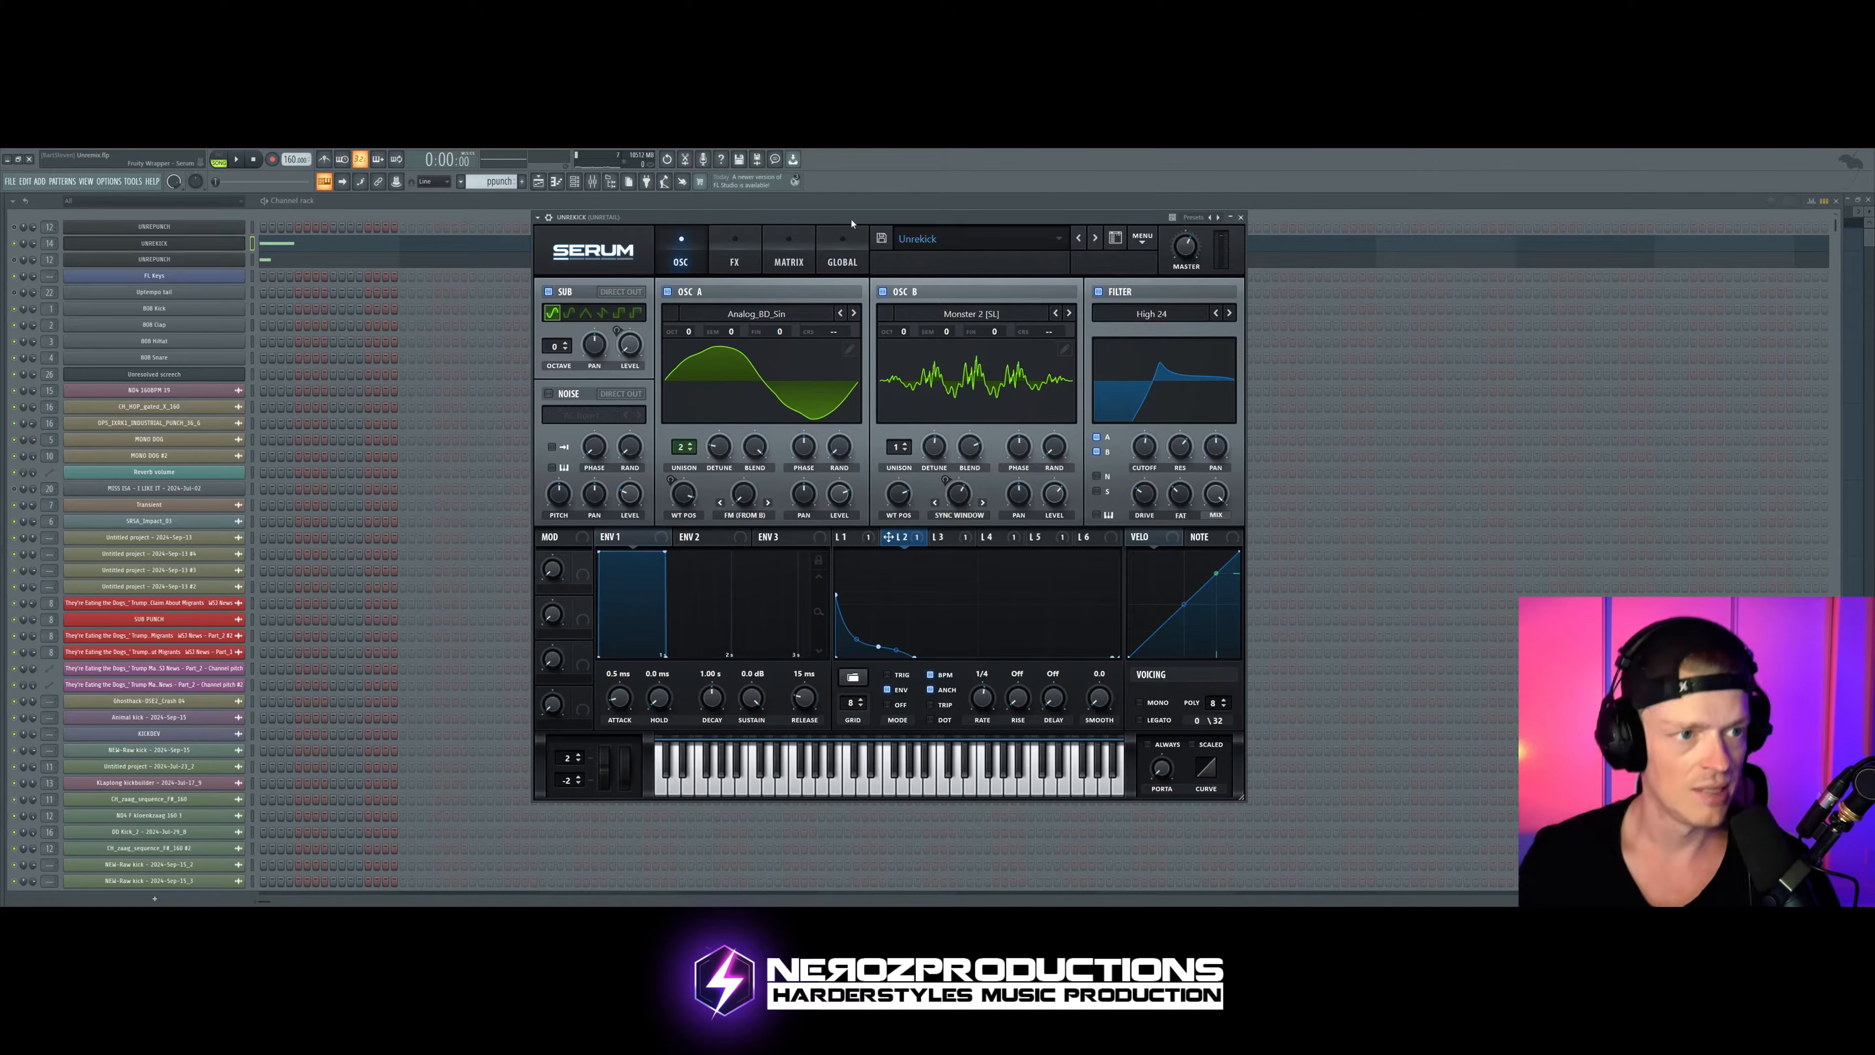
Step: Review the kick's effects, modulation matrix and oscillators, and examine the shape of LFO 4
click(735, 251)
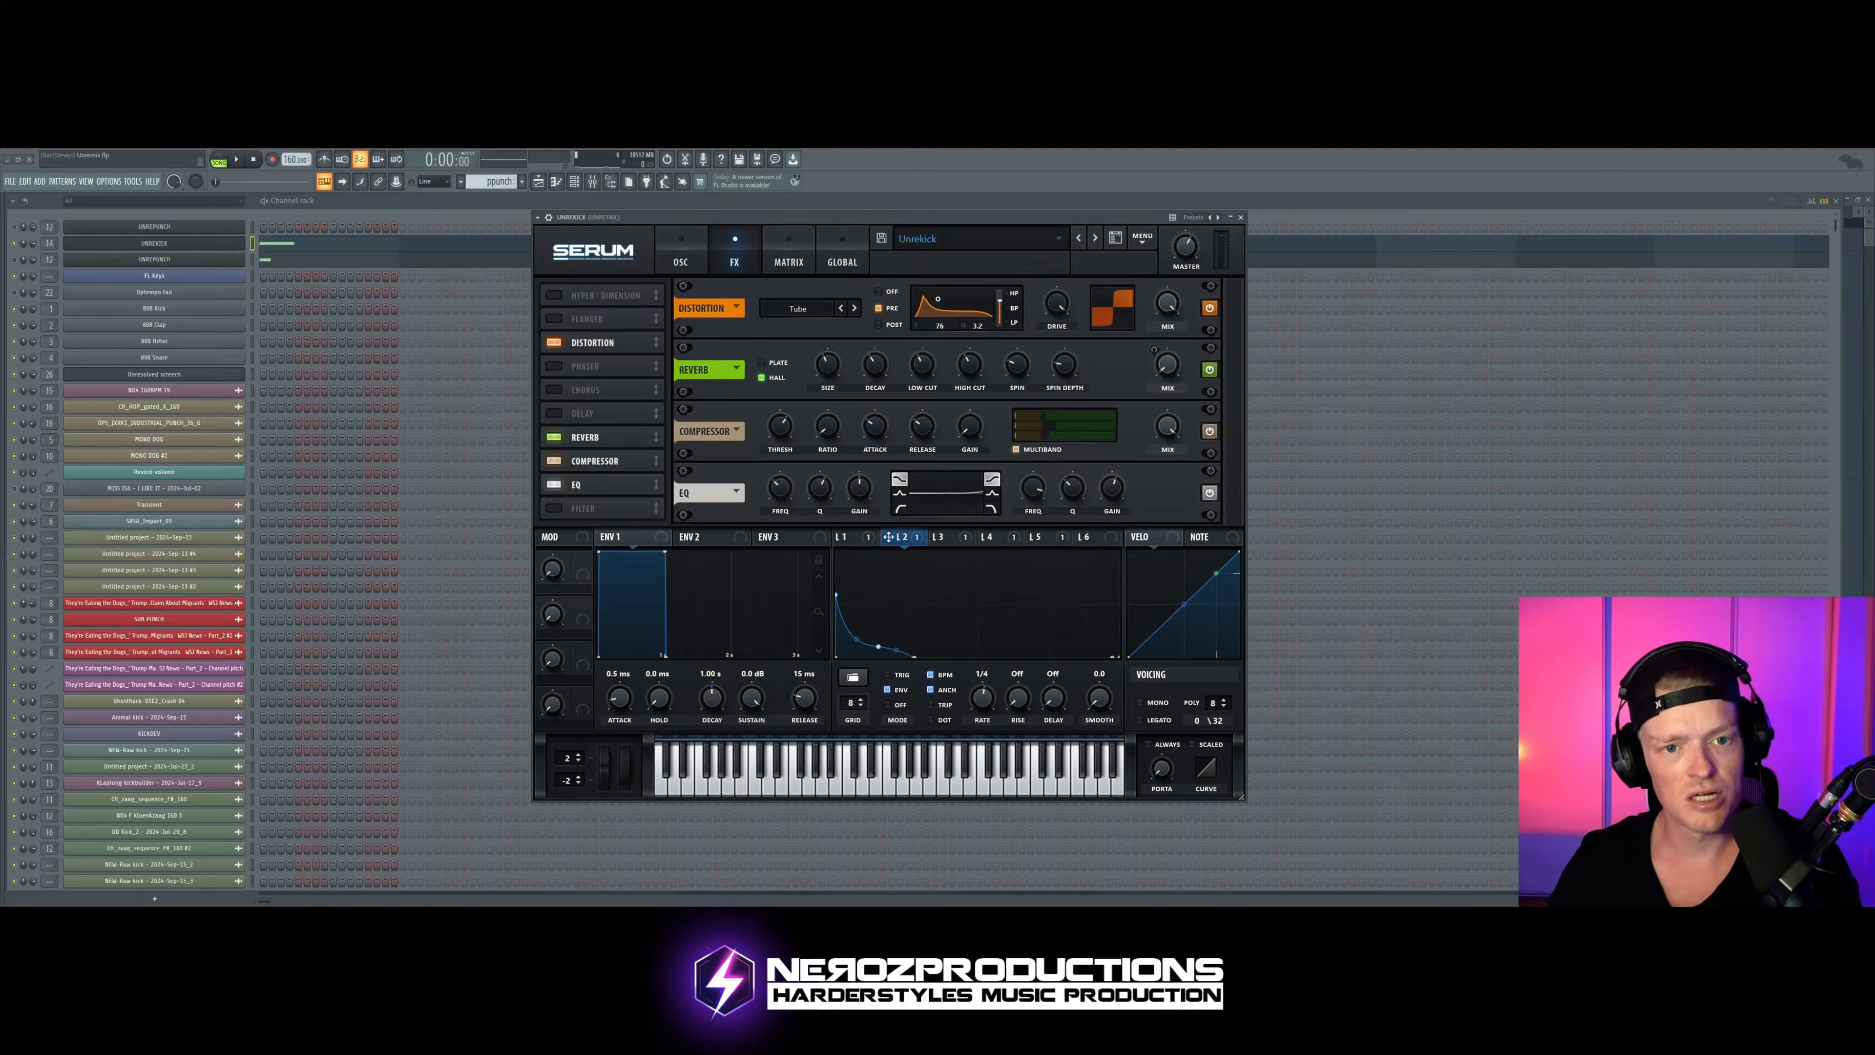
click(789, 251)
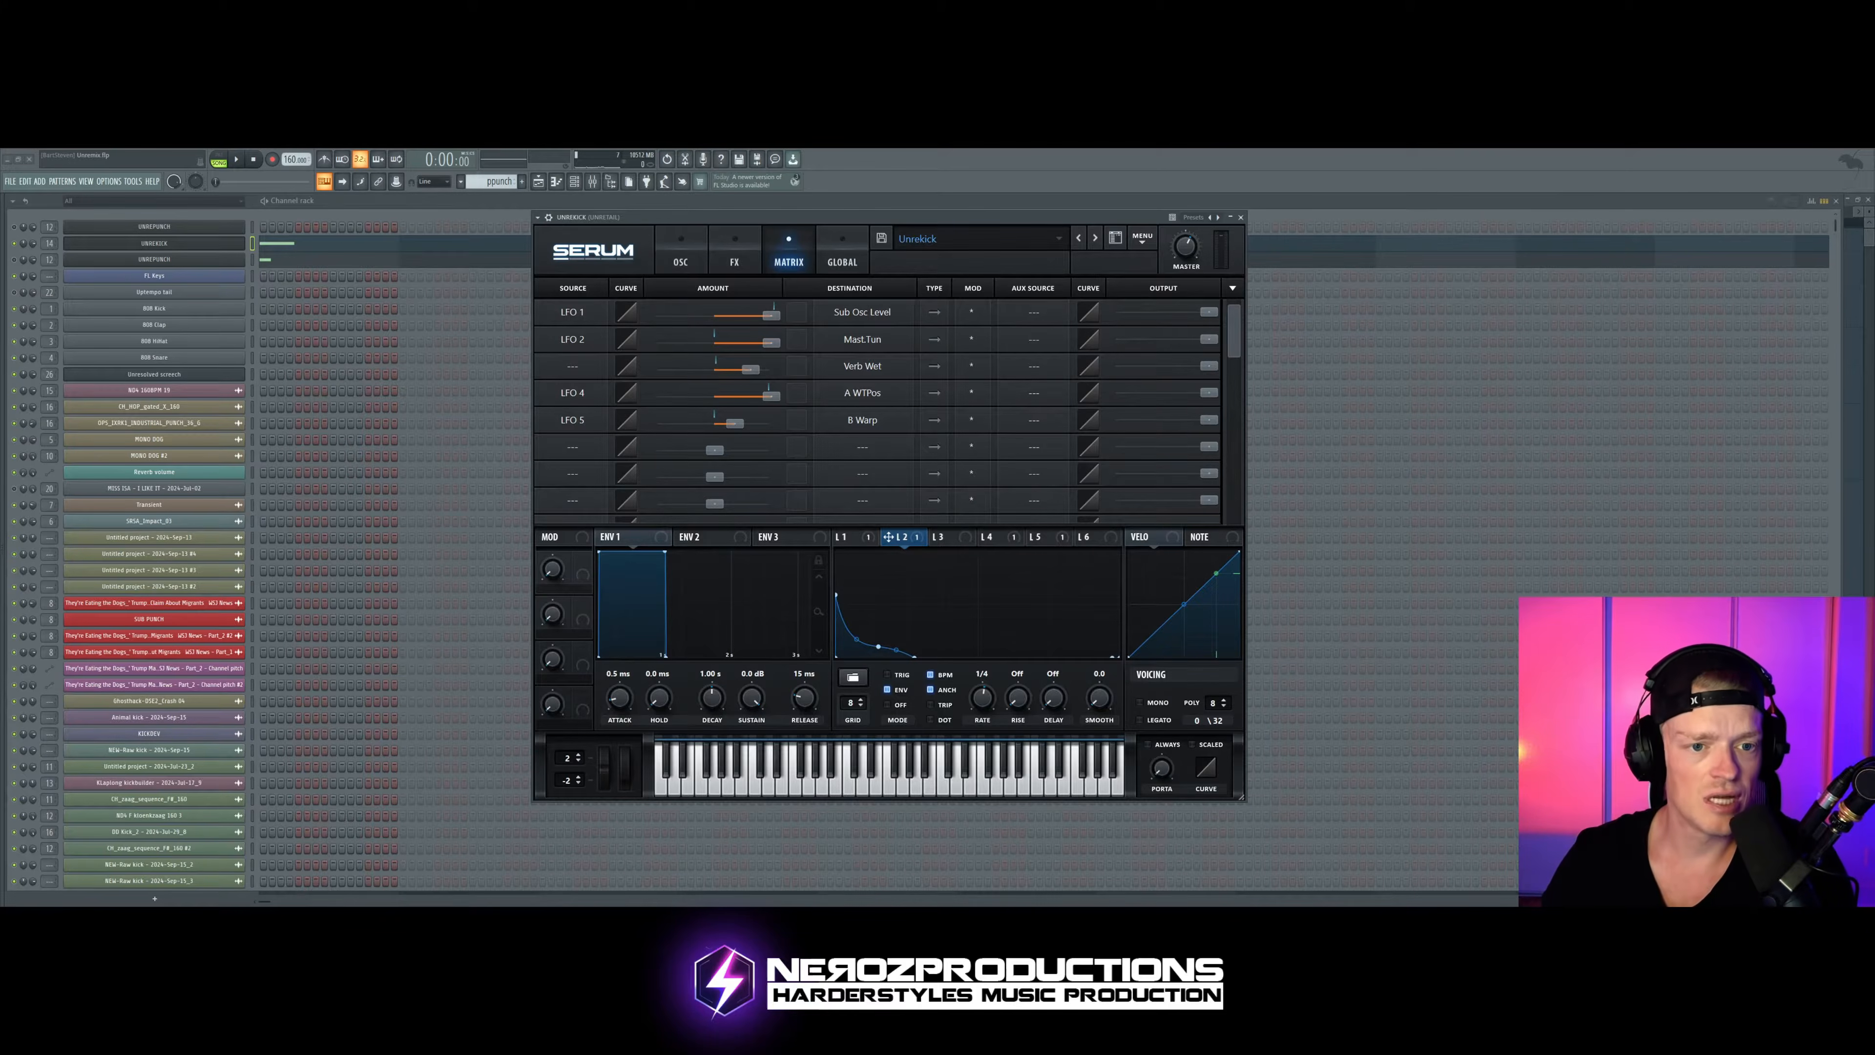
click(681, 251)
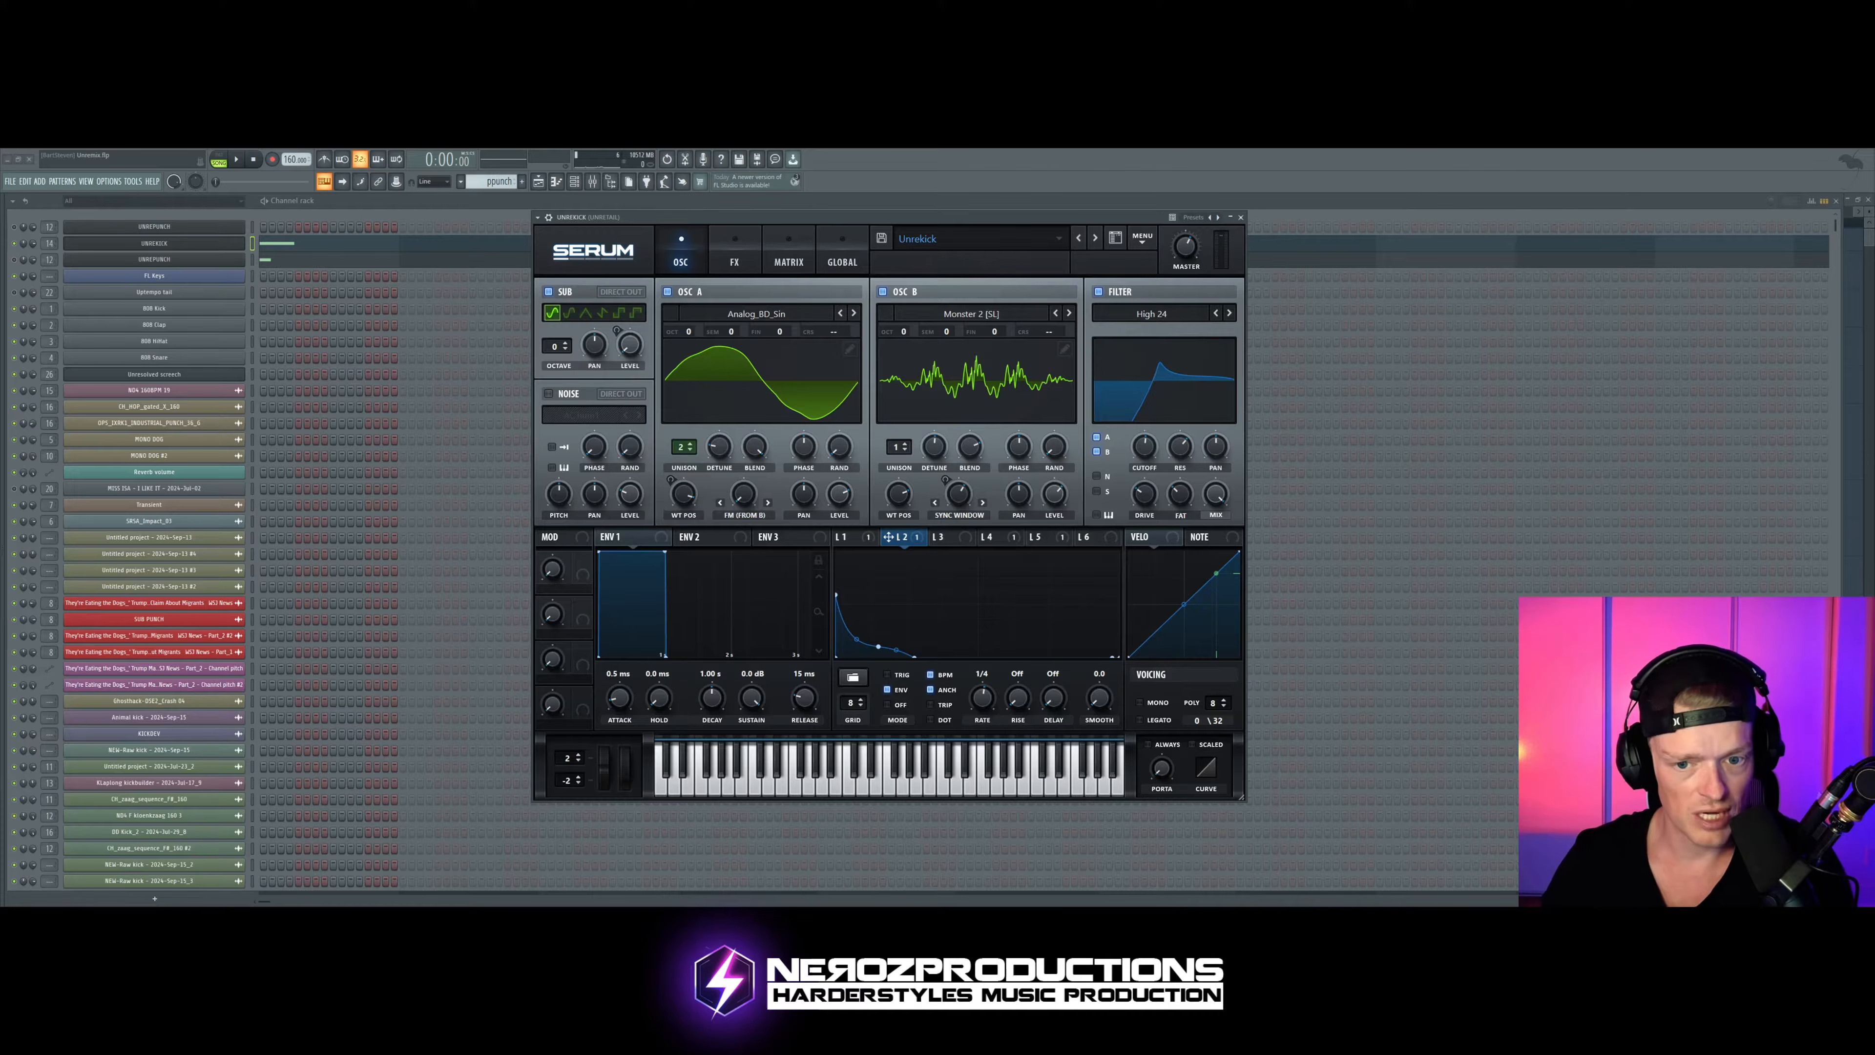
click(993, 537)
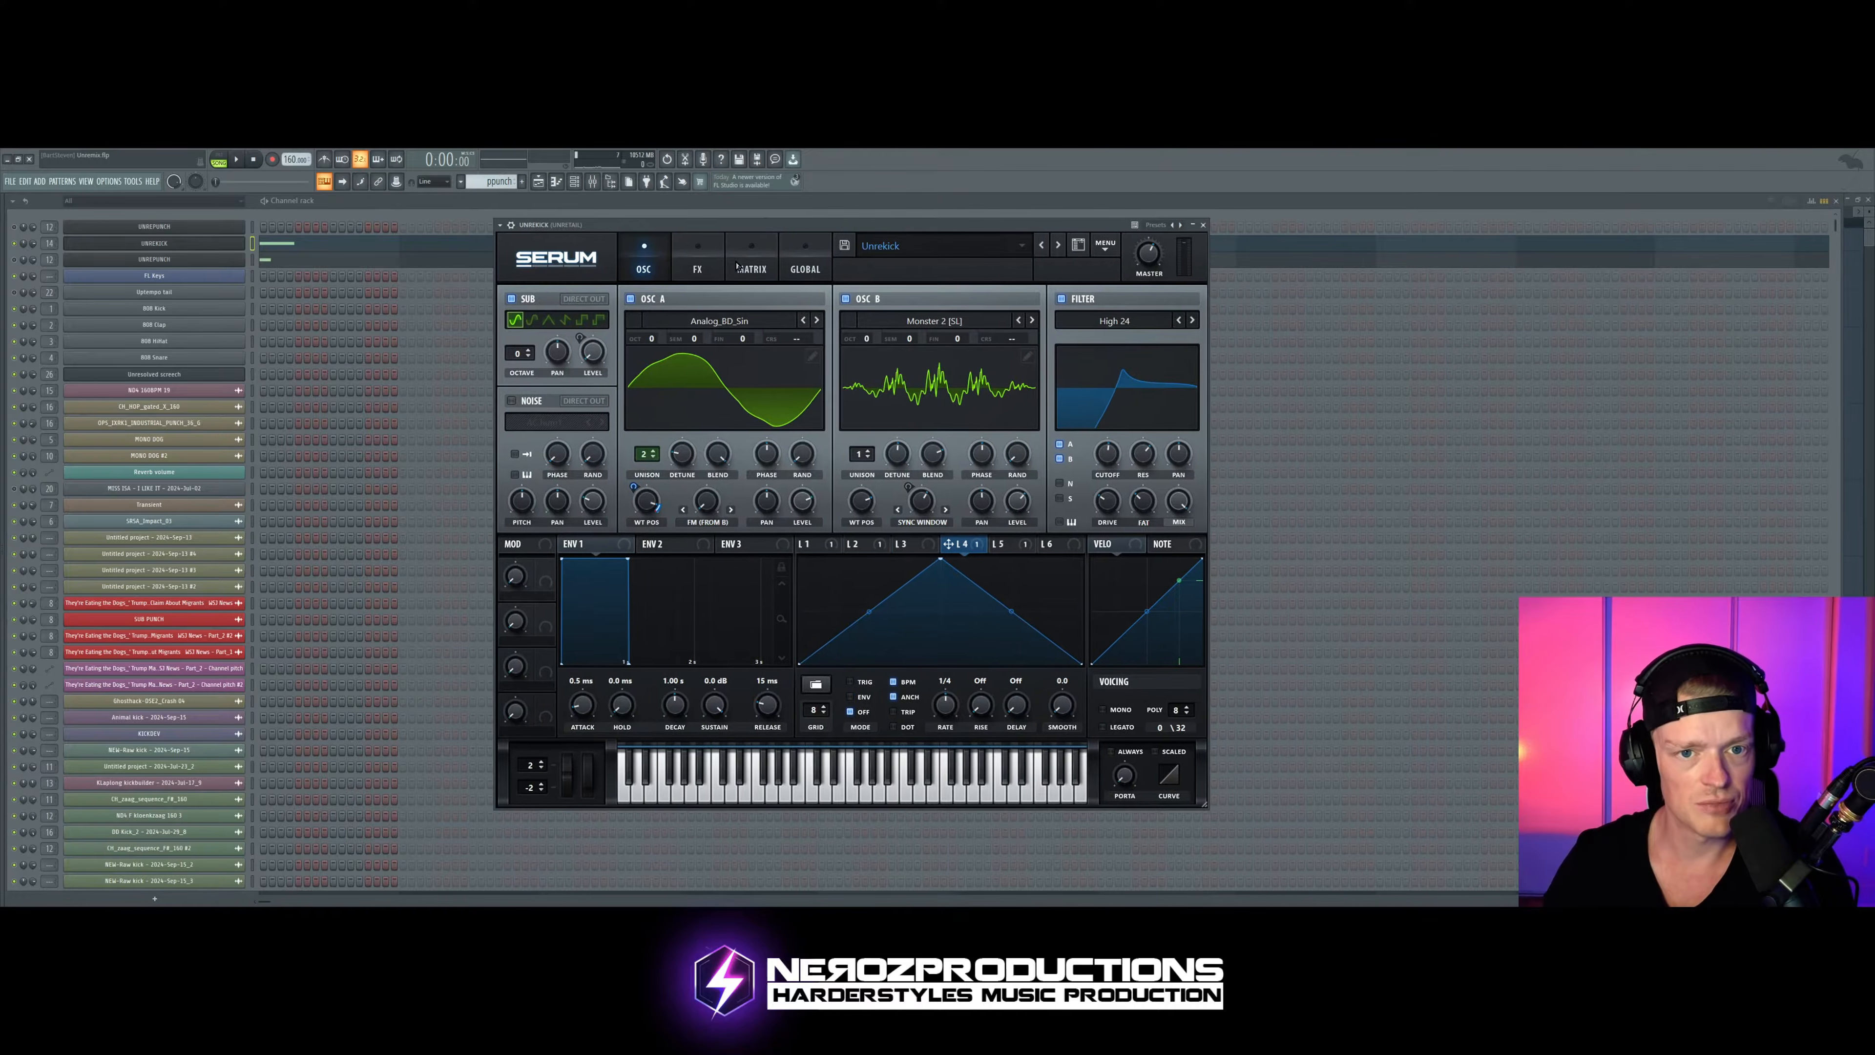
click(751, 259)
click(698, 258)
click(751, 258)
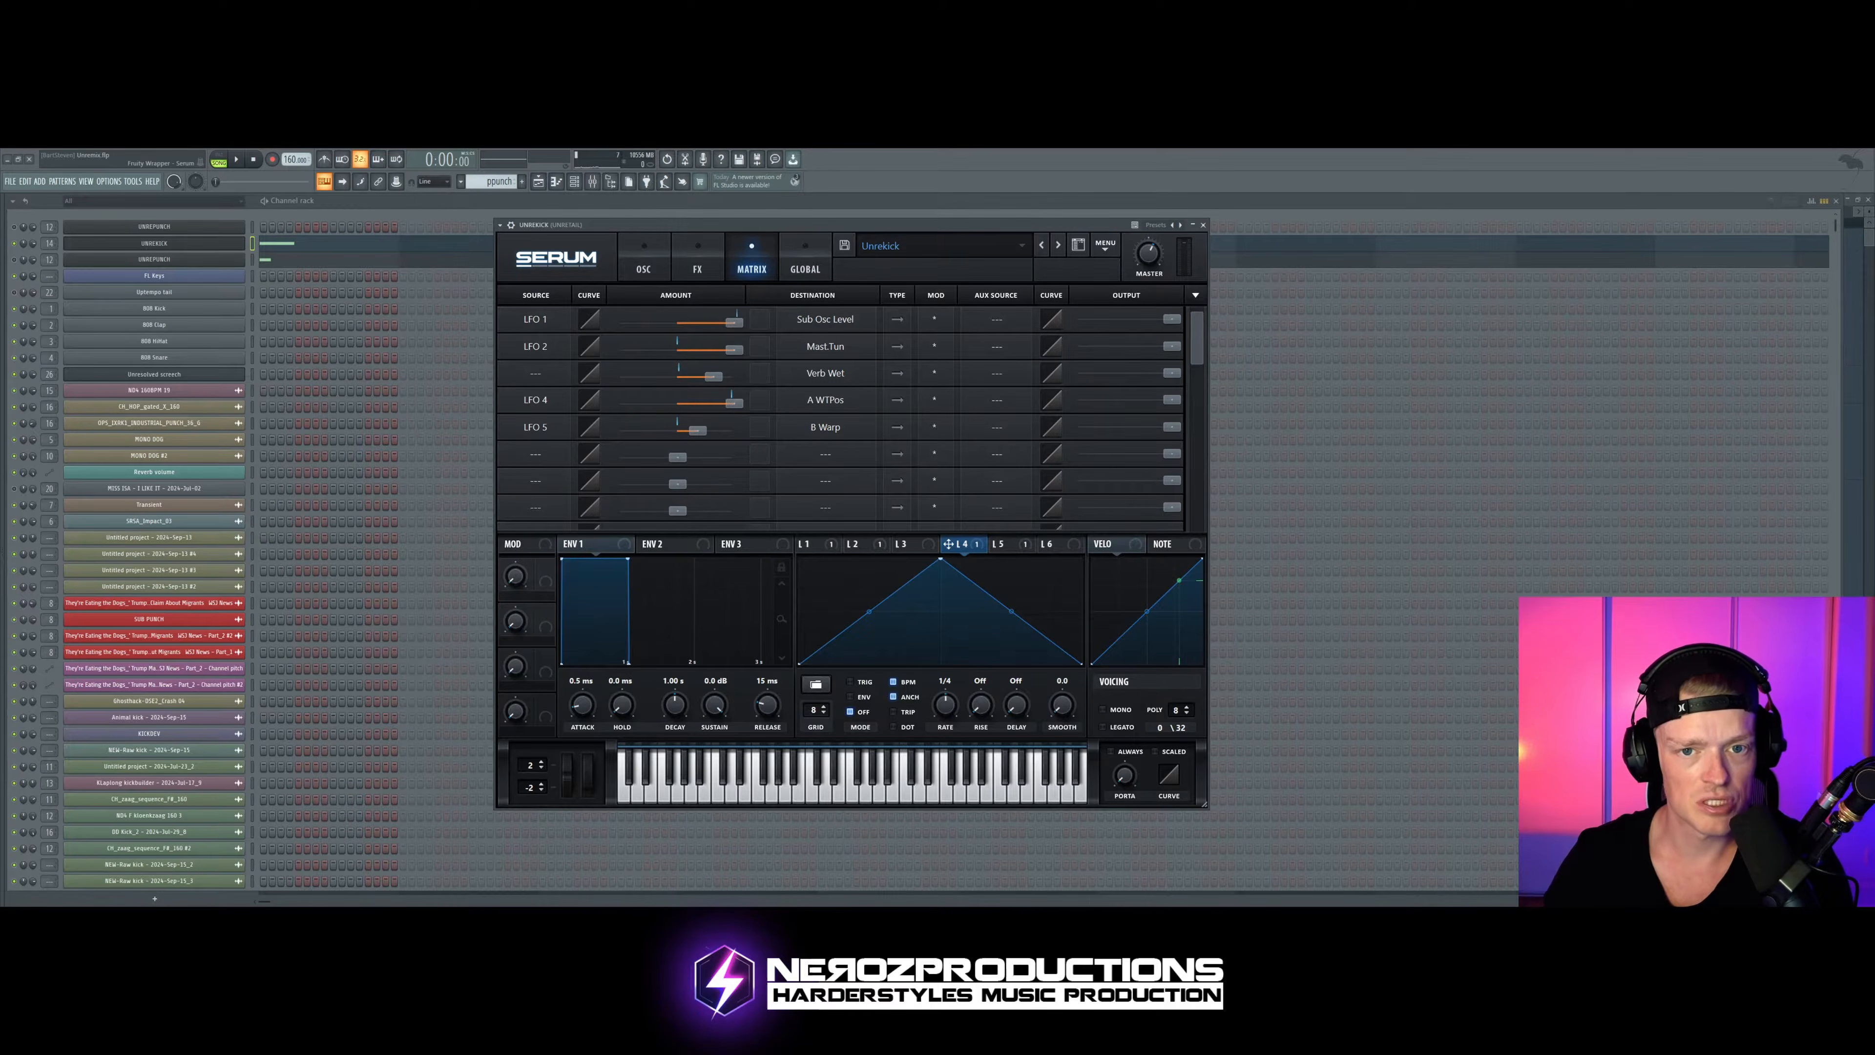
click(644, 258)
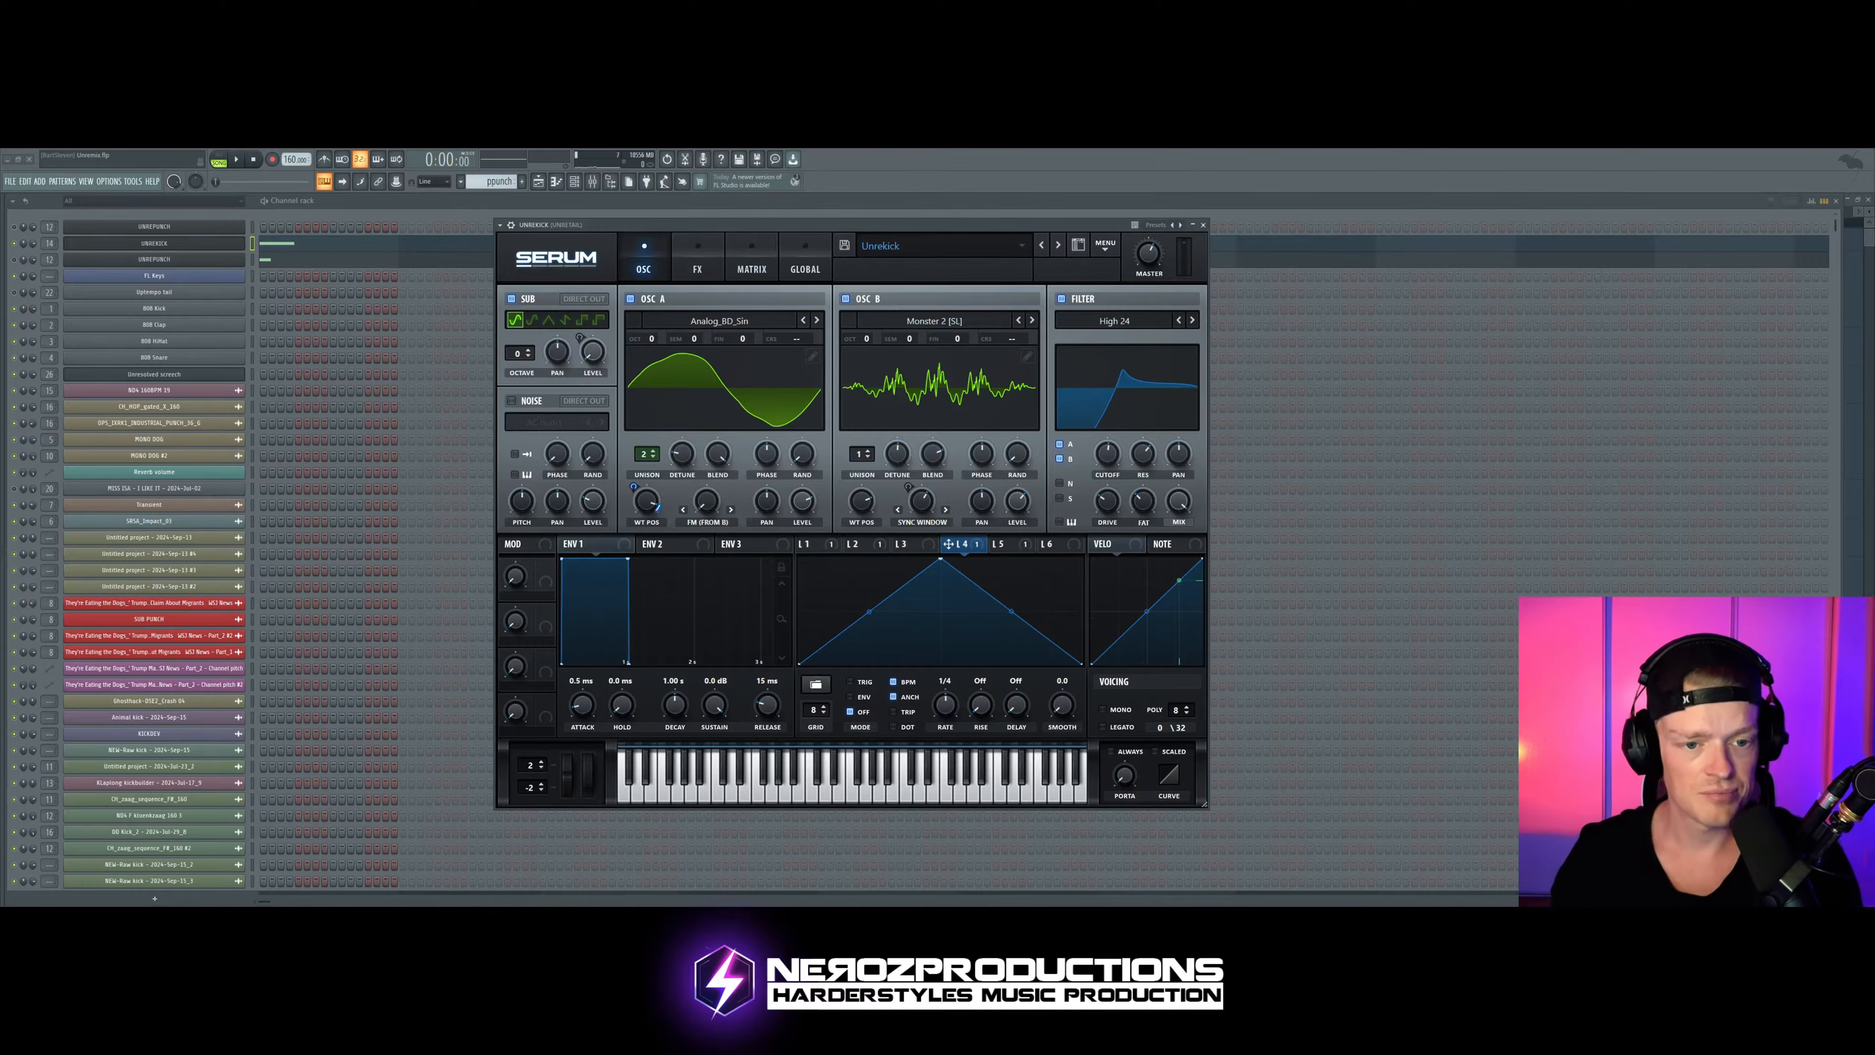
Step: Sweep oscillator A's wavetable position while auditioning the kick, and bring it down to the lowest position
drag(646, 502, 647, 493)
drag(706, 225, 714, 224)
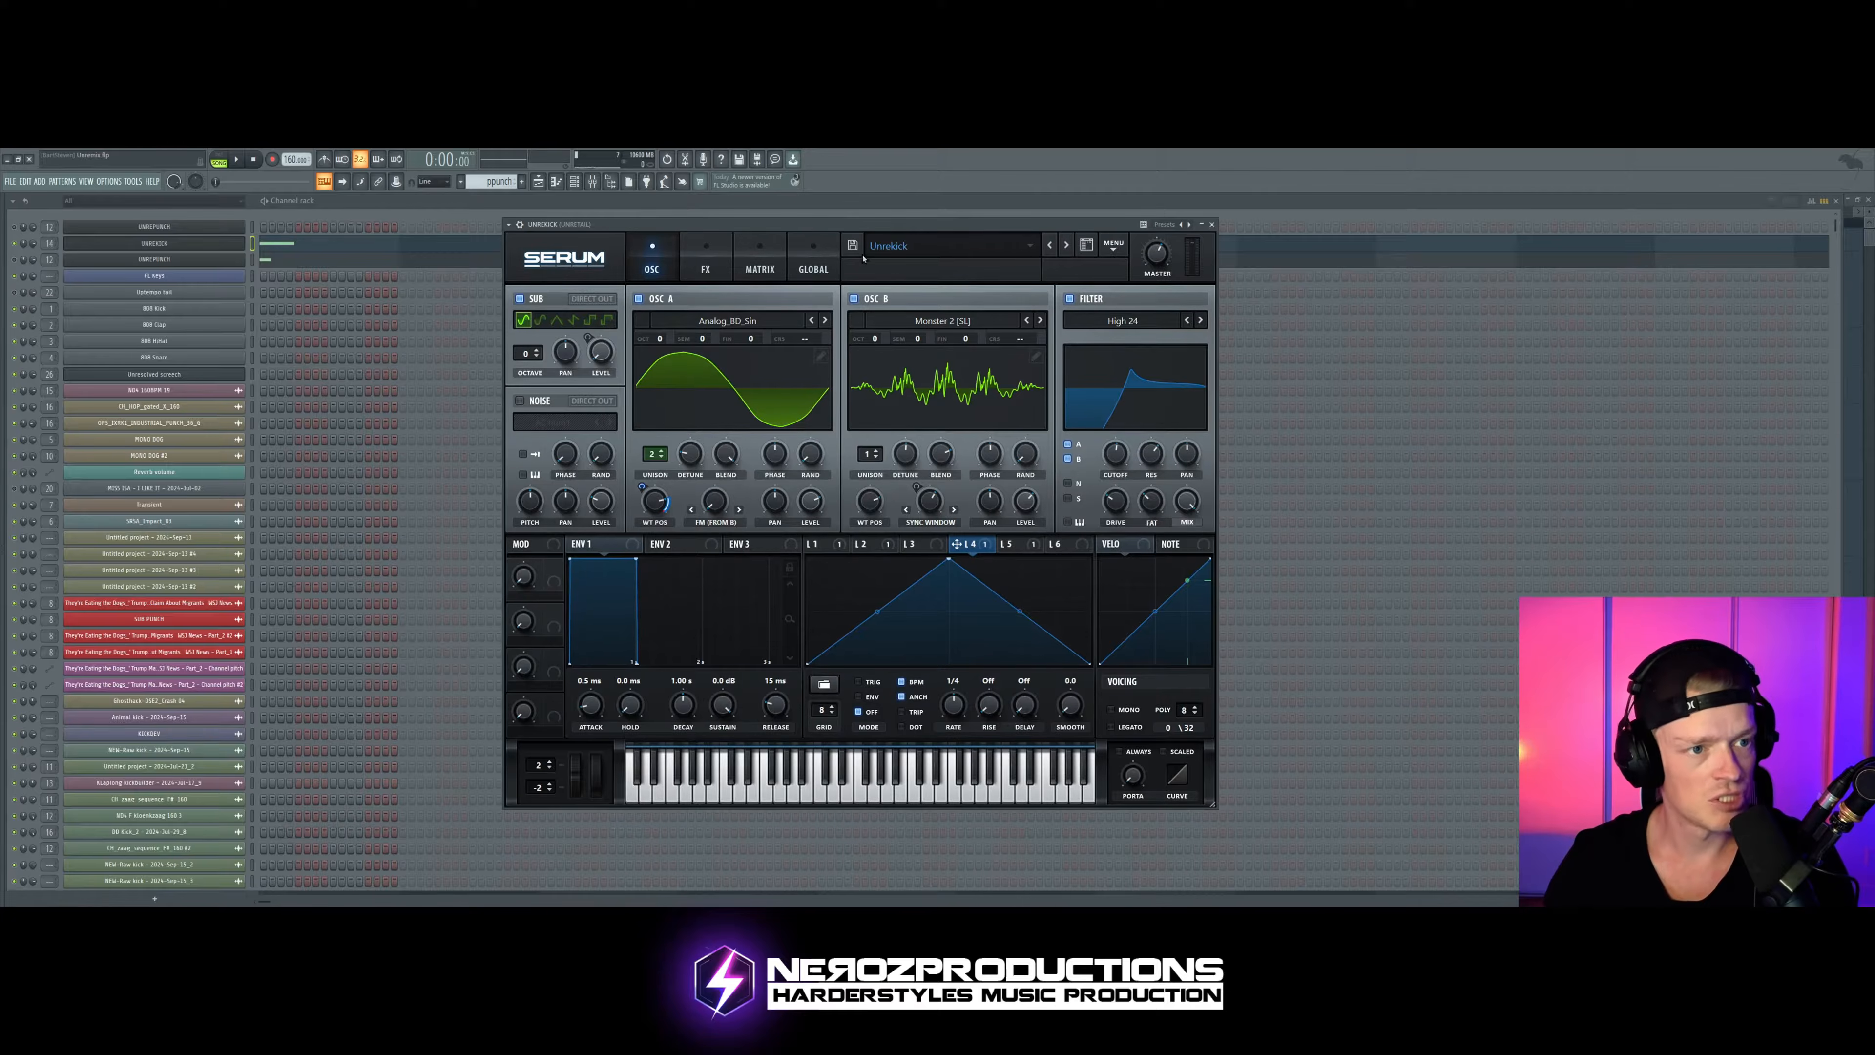
key(space)
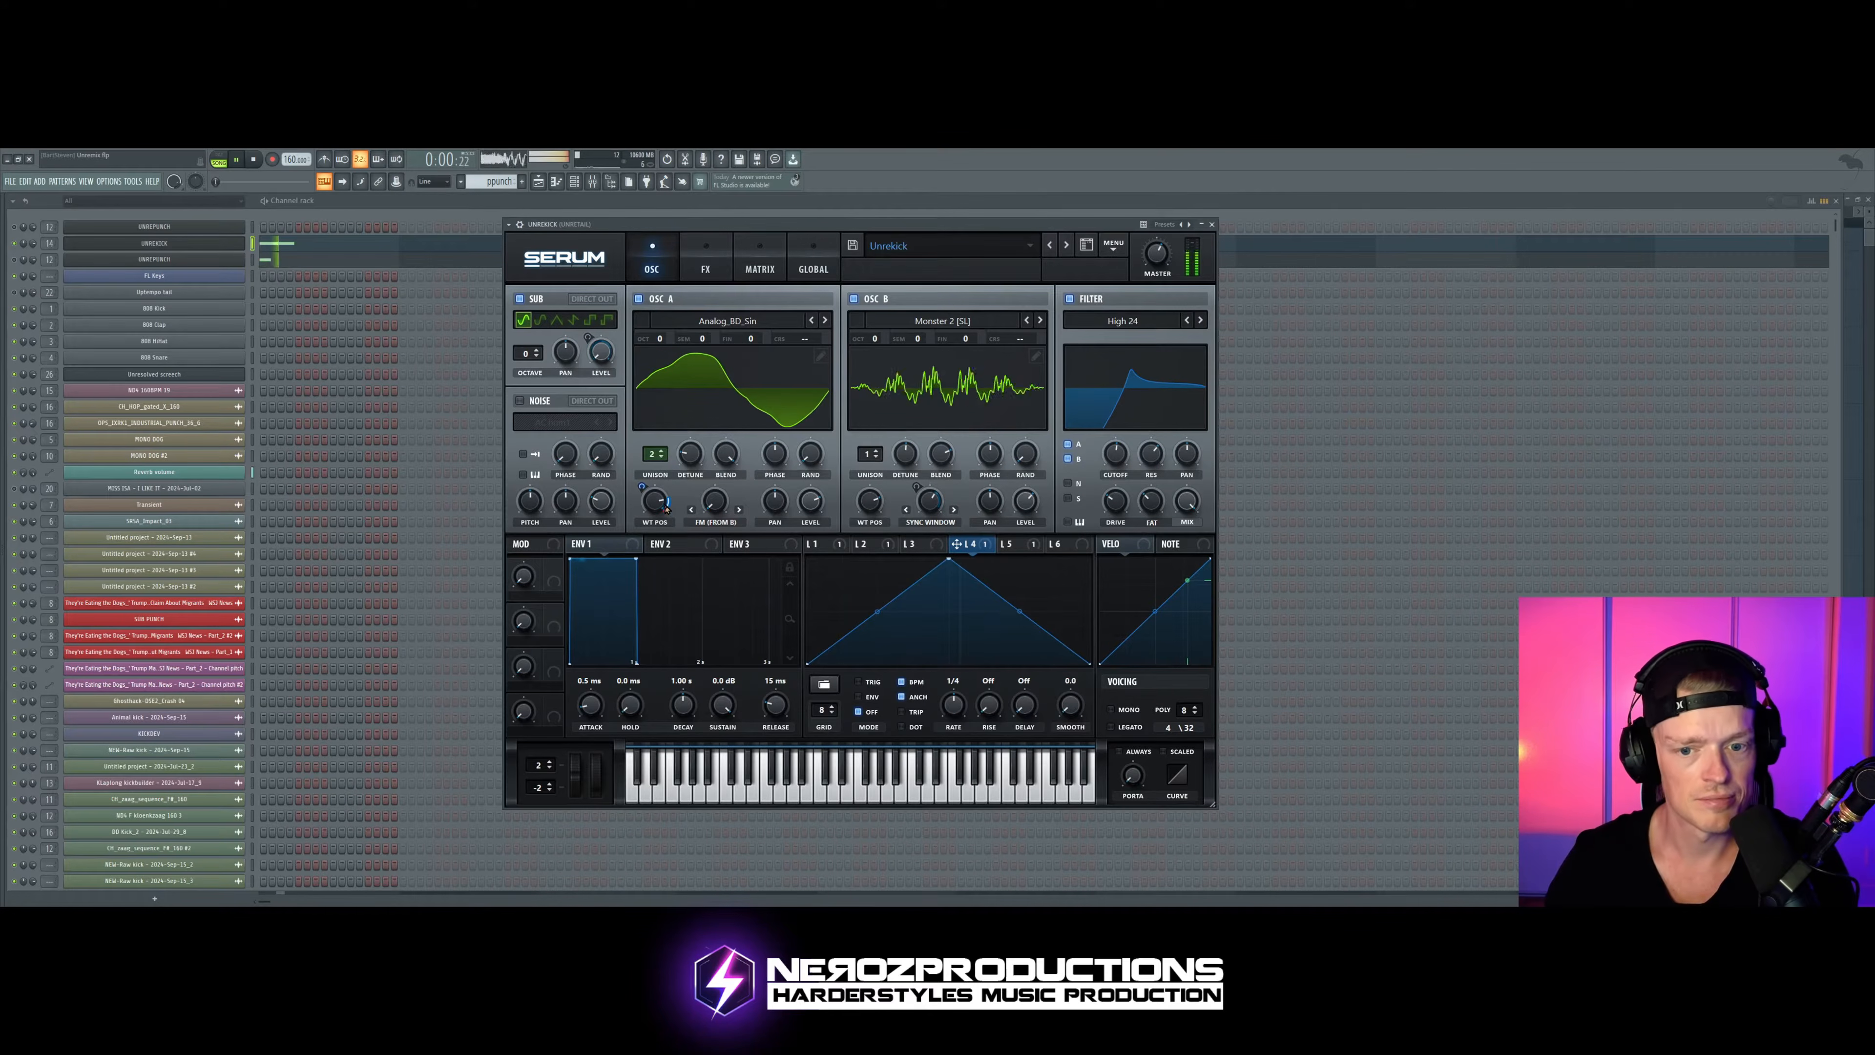
mouse_move(655, 503)
mouse_down()
mouse_move(655, 465)
mouse_move(655, 519)
mouse_up()
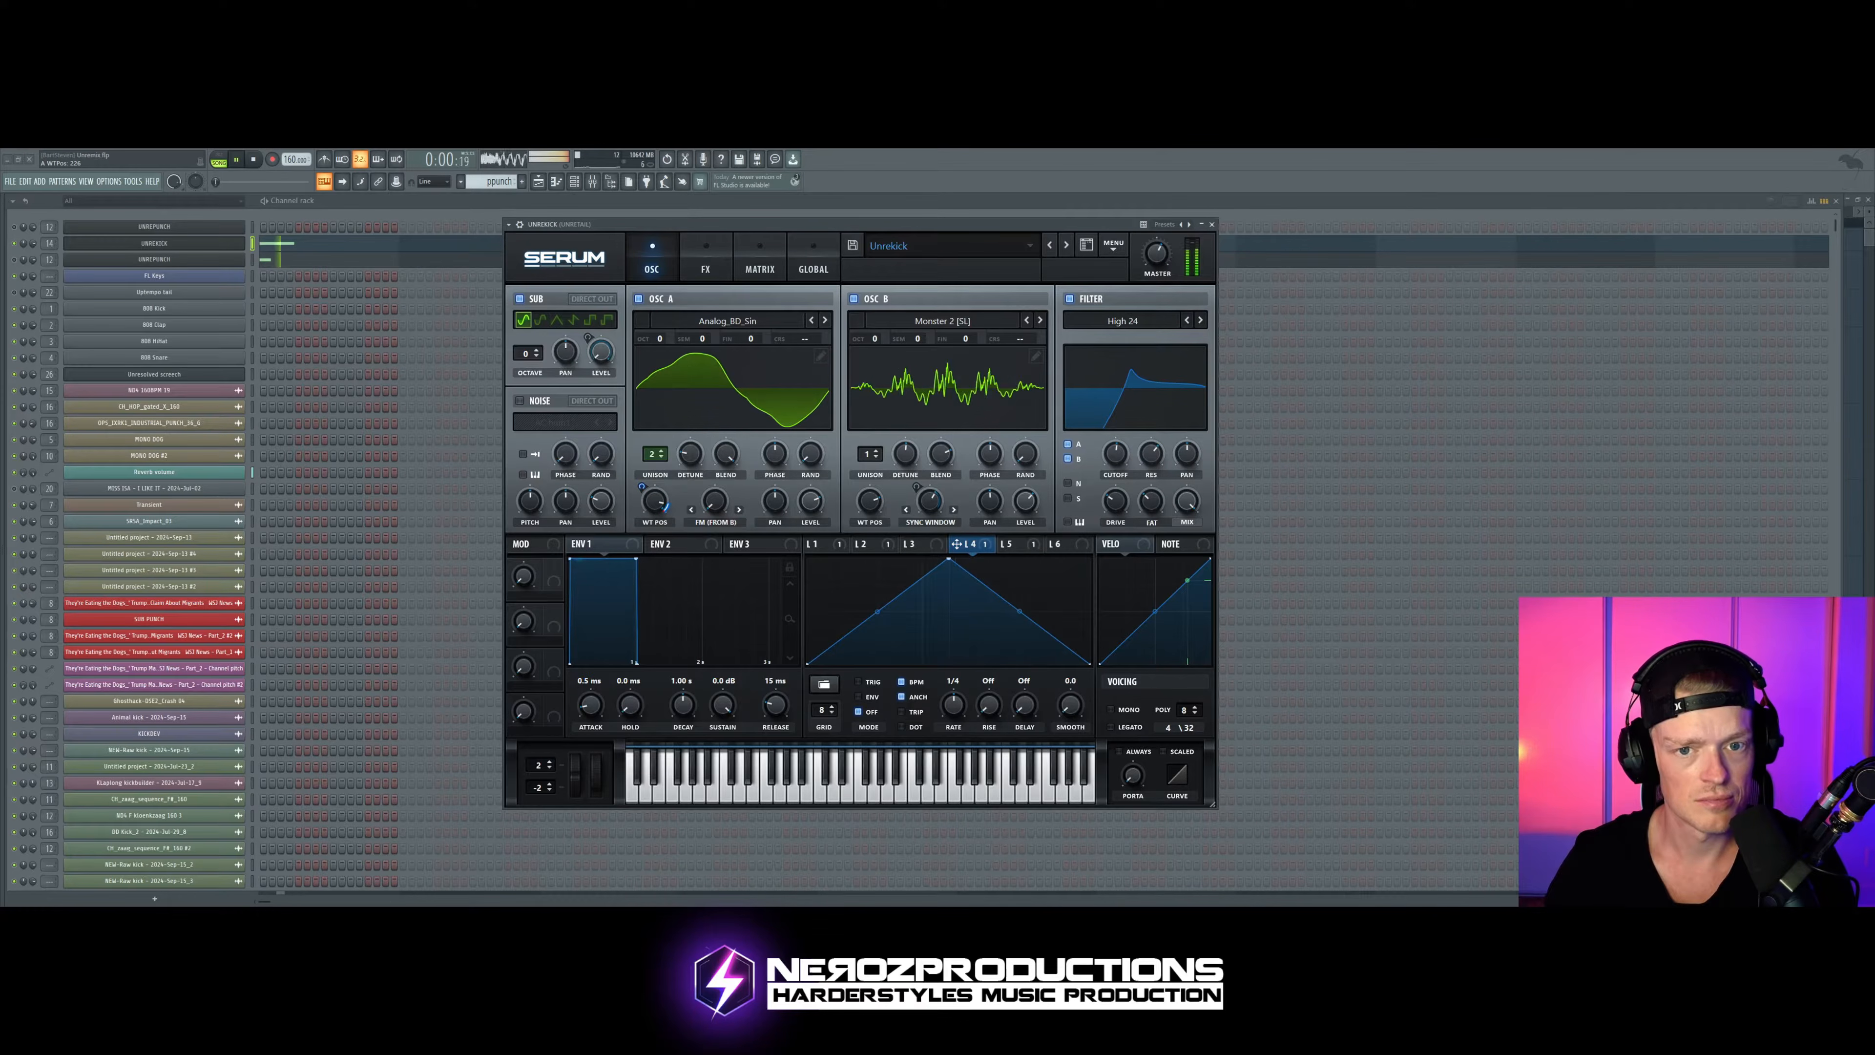
drag(655, 503, 655, 558)
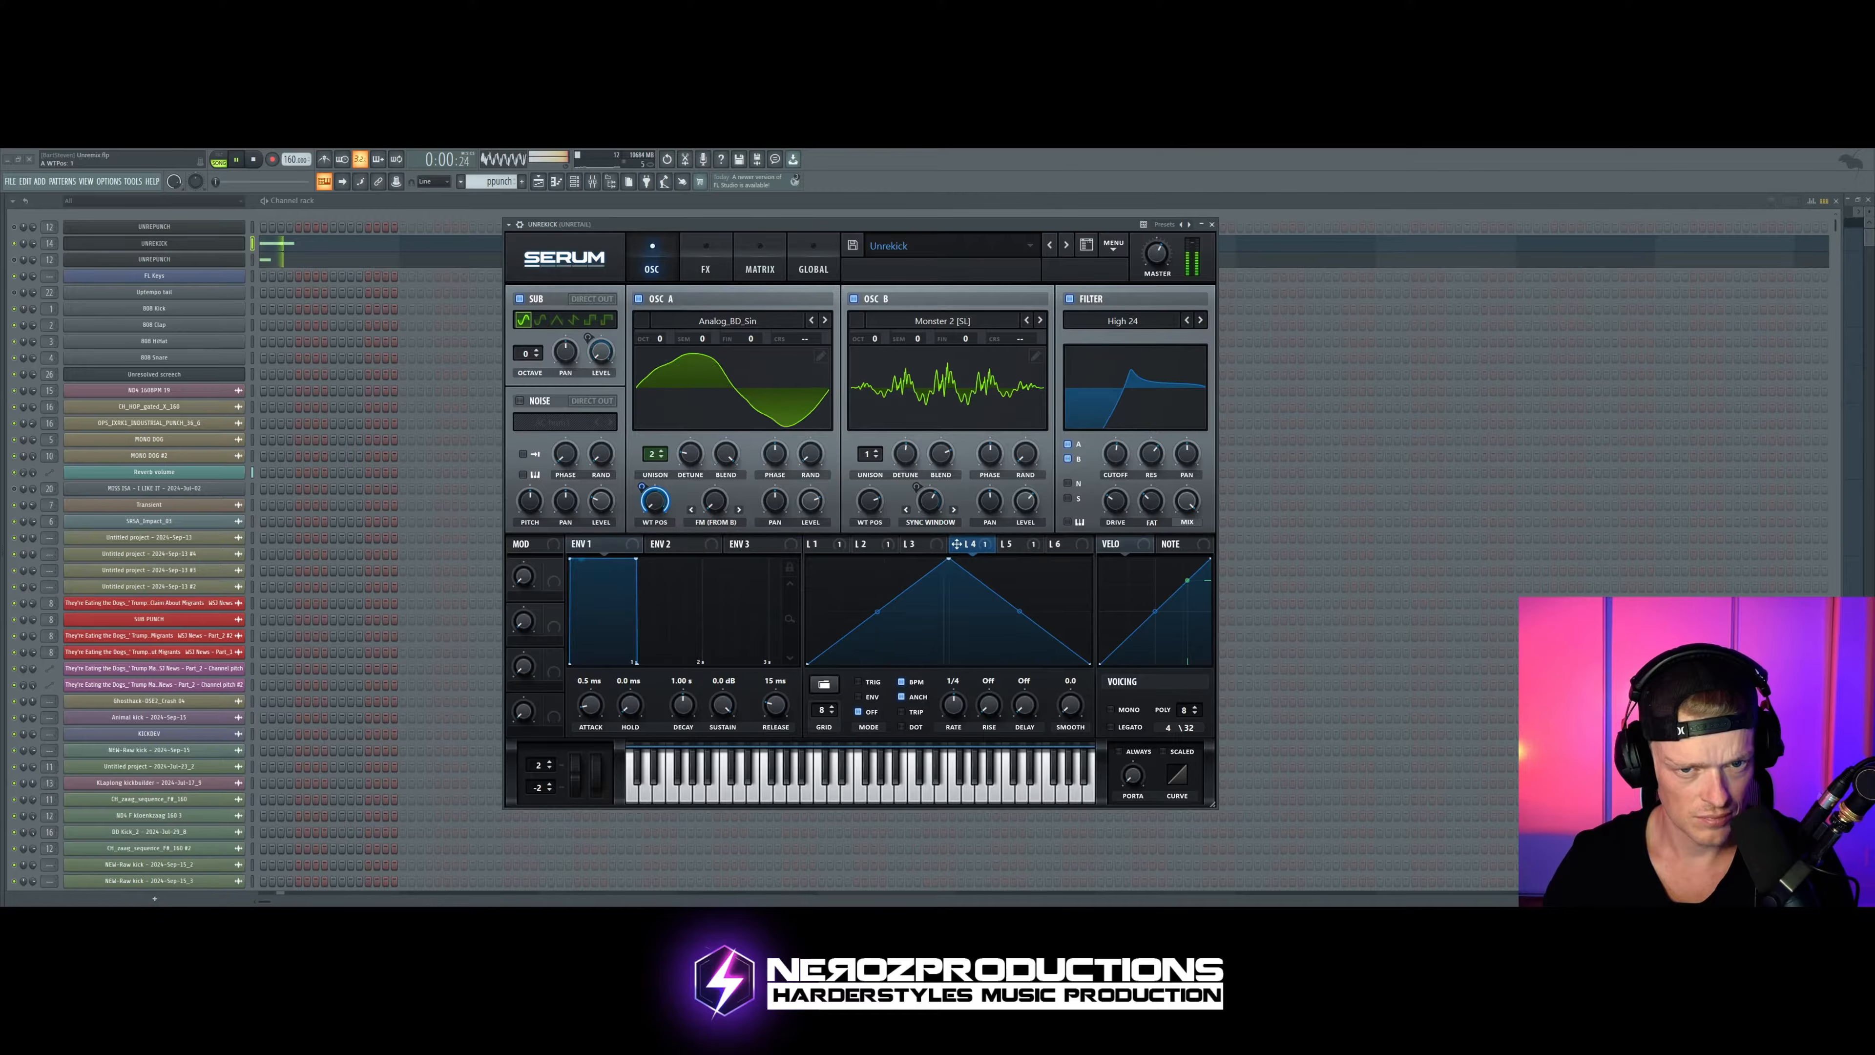
key(space)
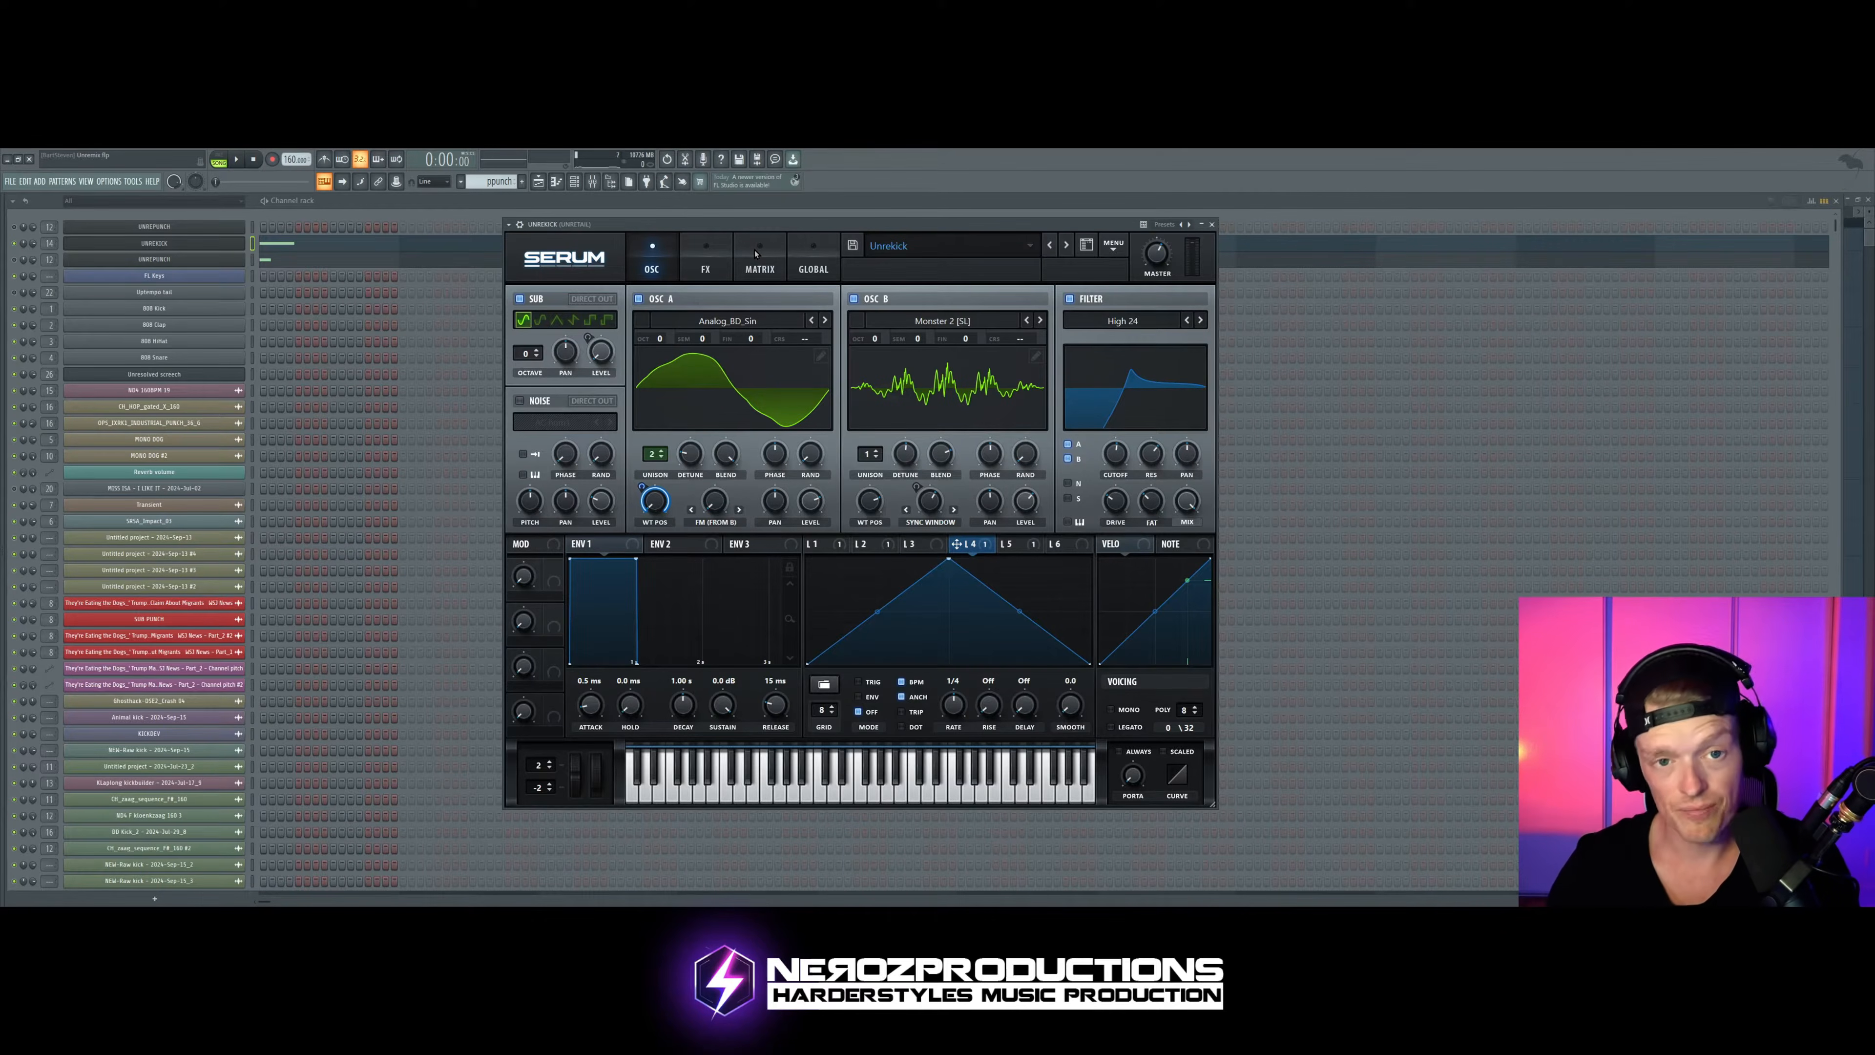
Step: Step through oscillator A's wavetables to CrushWub and start auditioning the kick
click(825, 321)
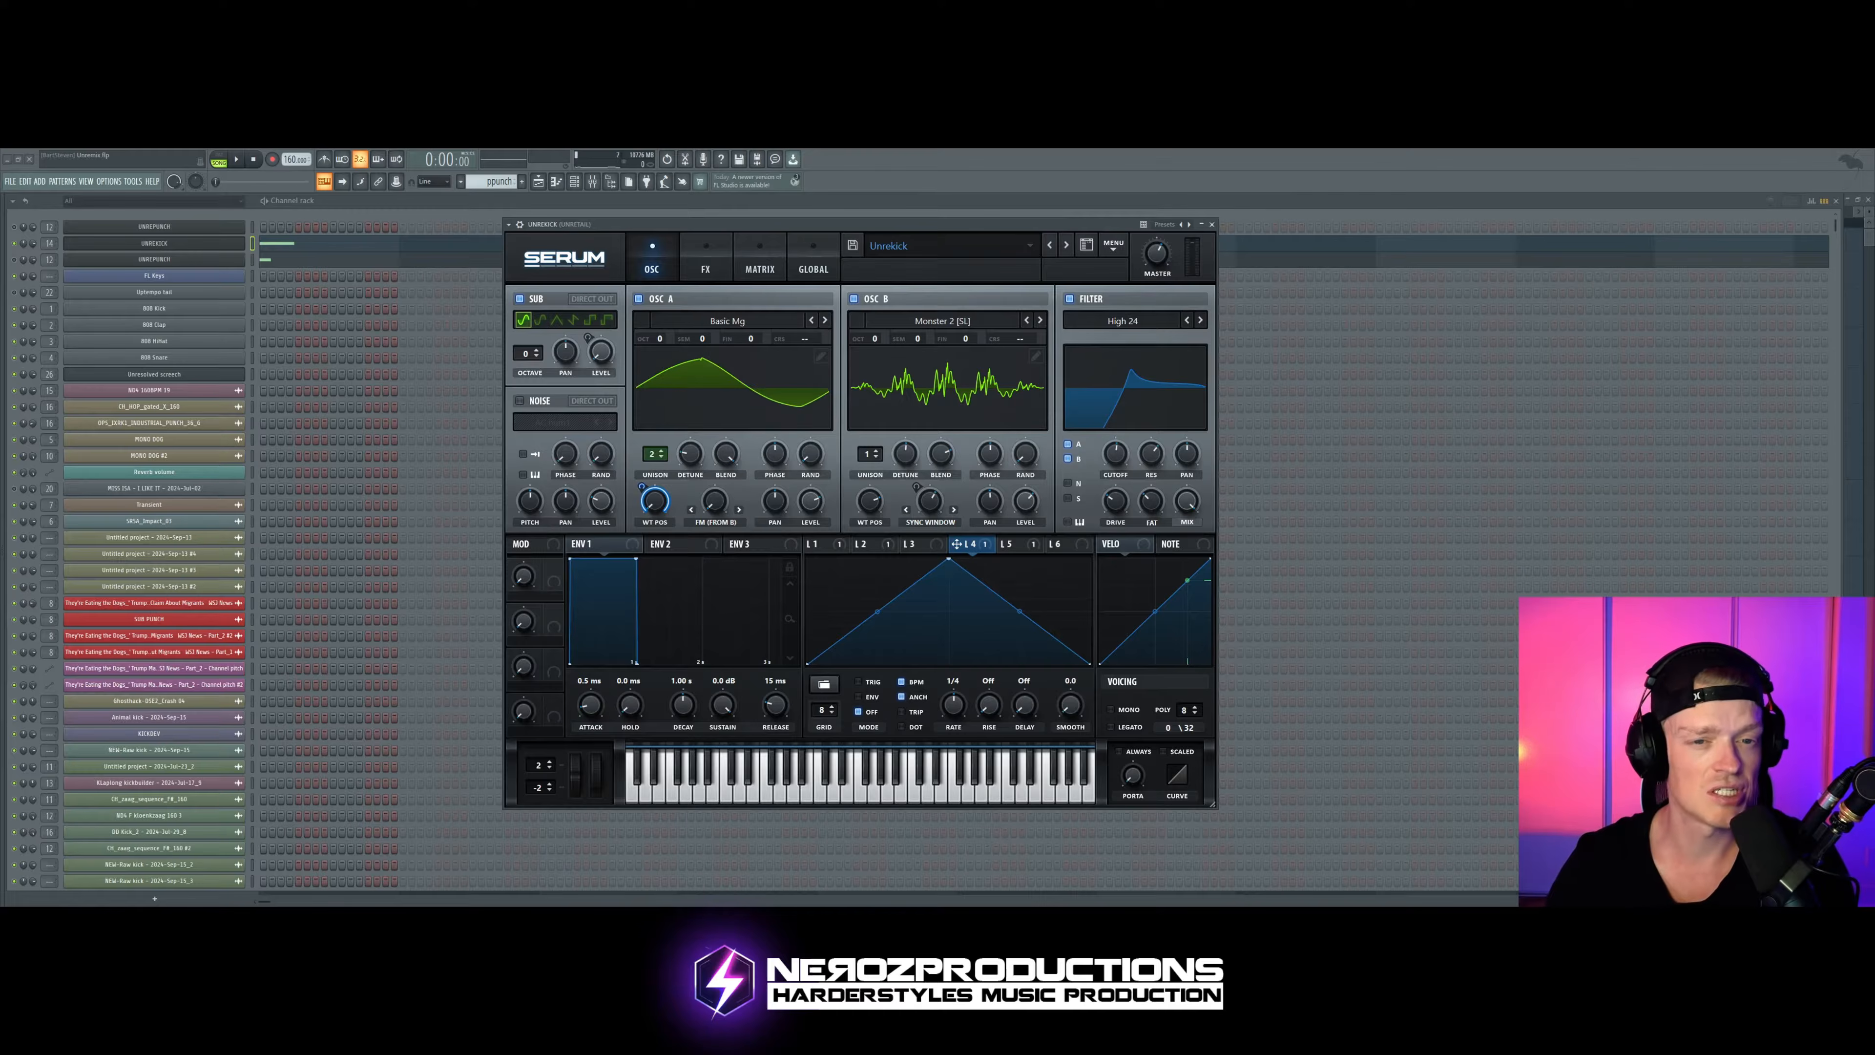
click(826, 320)
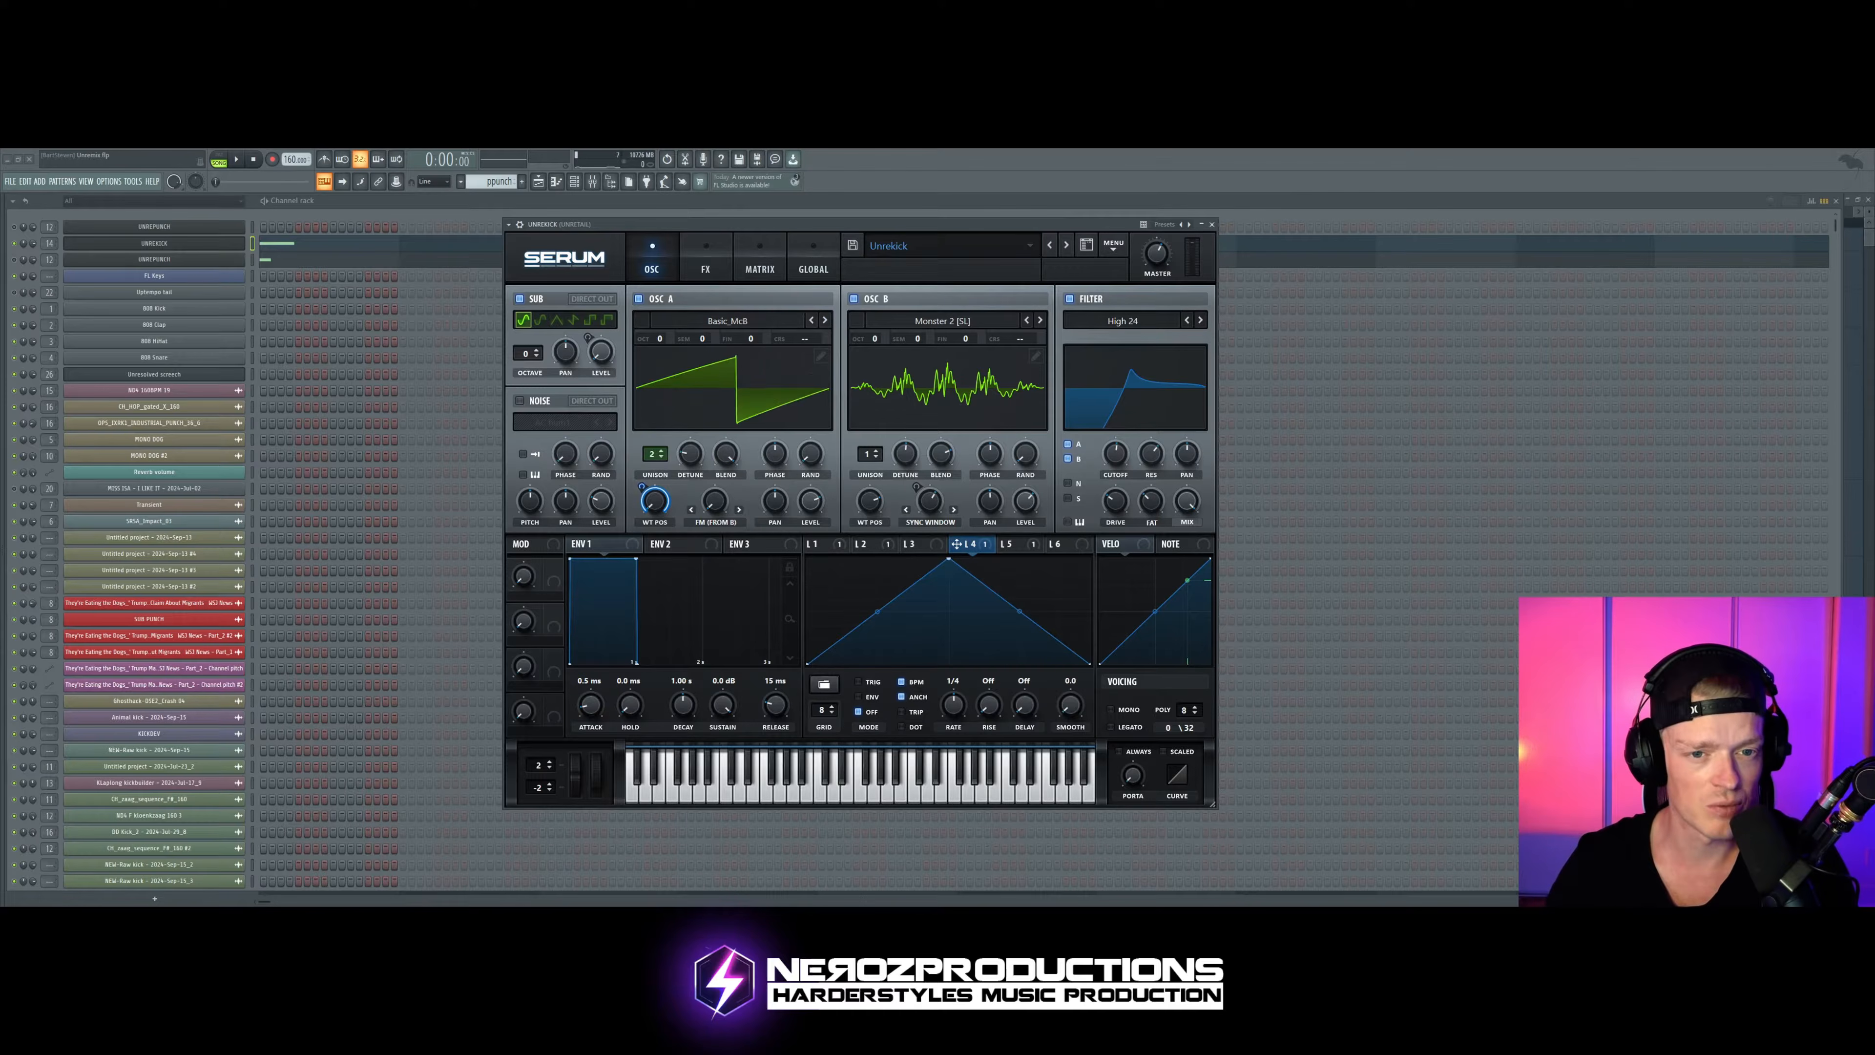
click(825, 321)
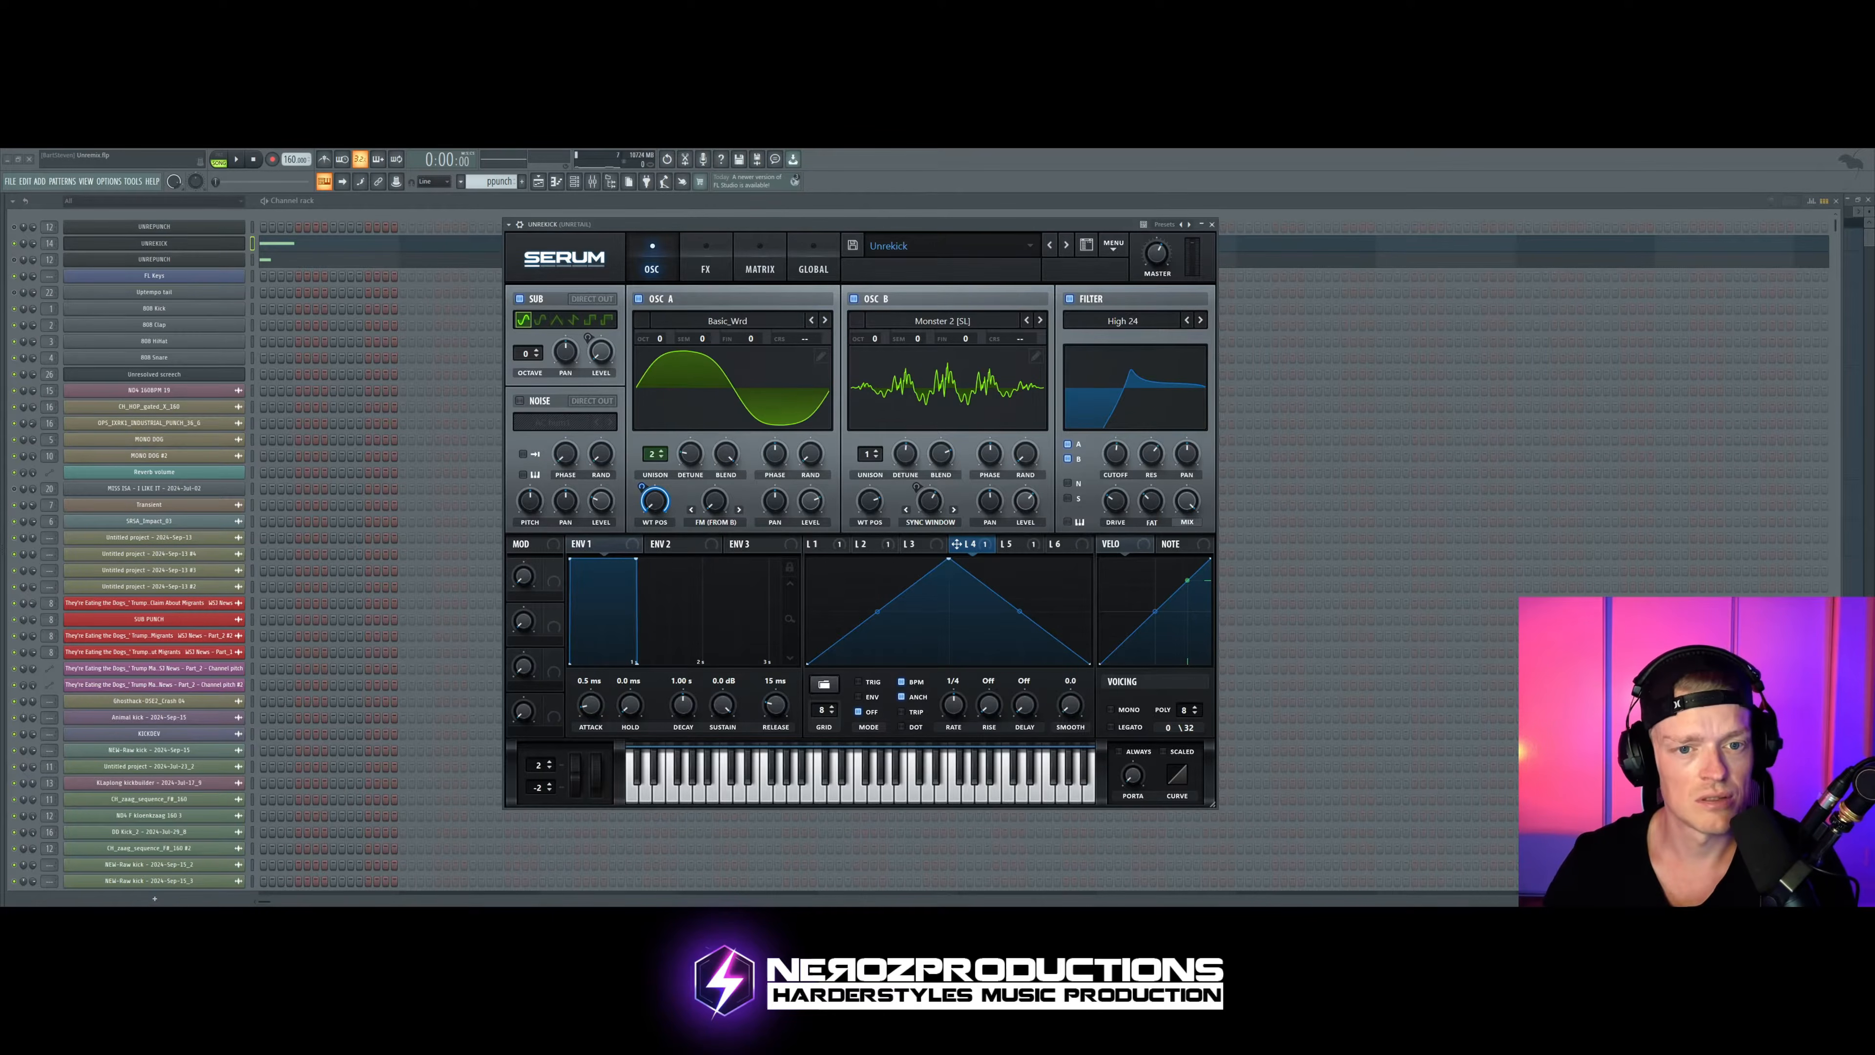
click(825, 321)
key(space)
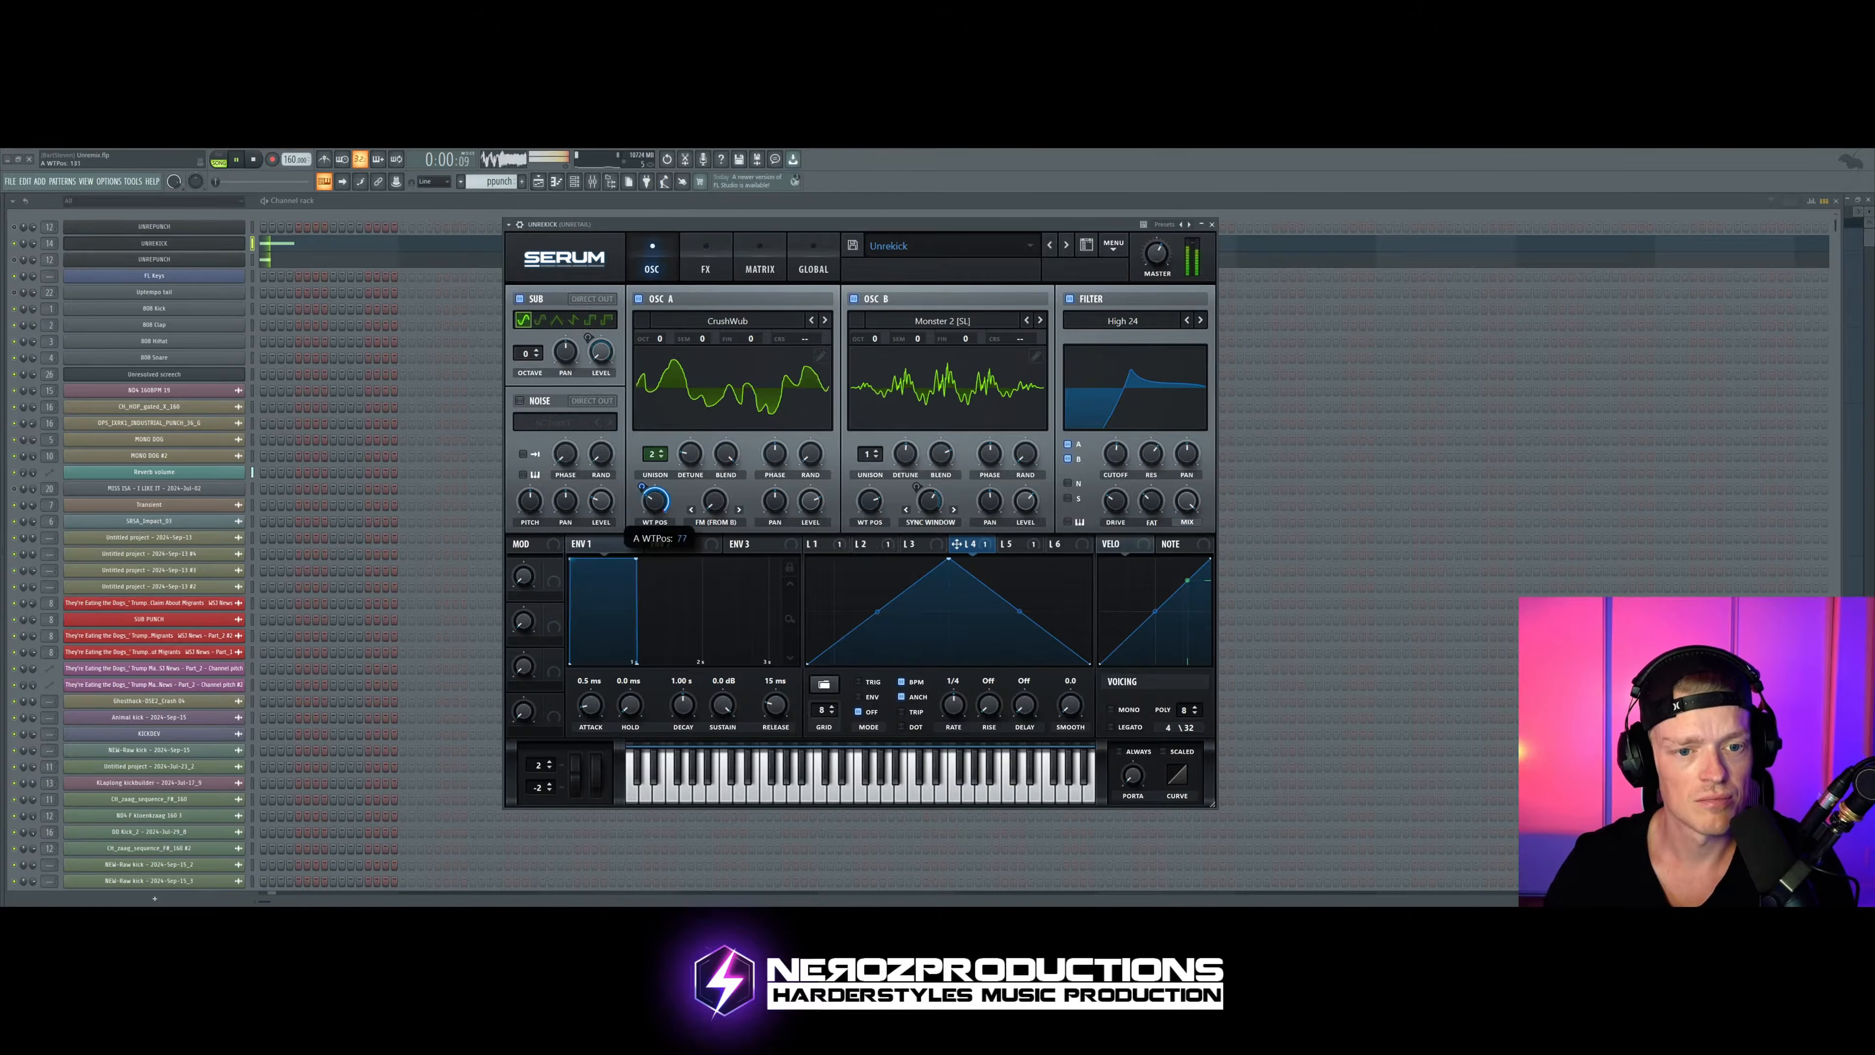
Step: Raise oscillator A's wavetable position, lower it again partway, and audition the kick with CrushWub
drag(655, 501, 655, 435)
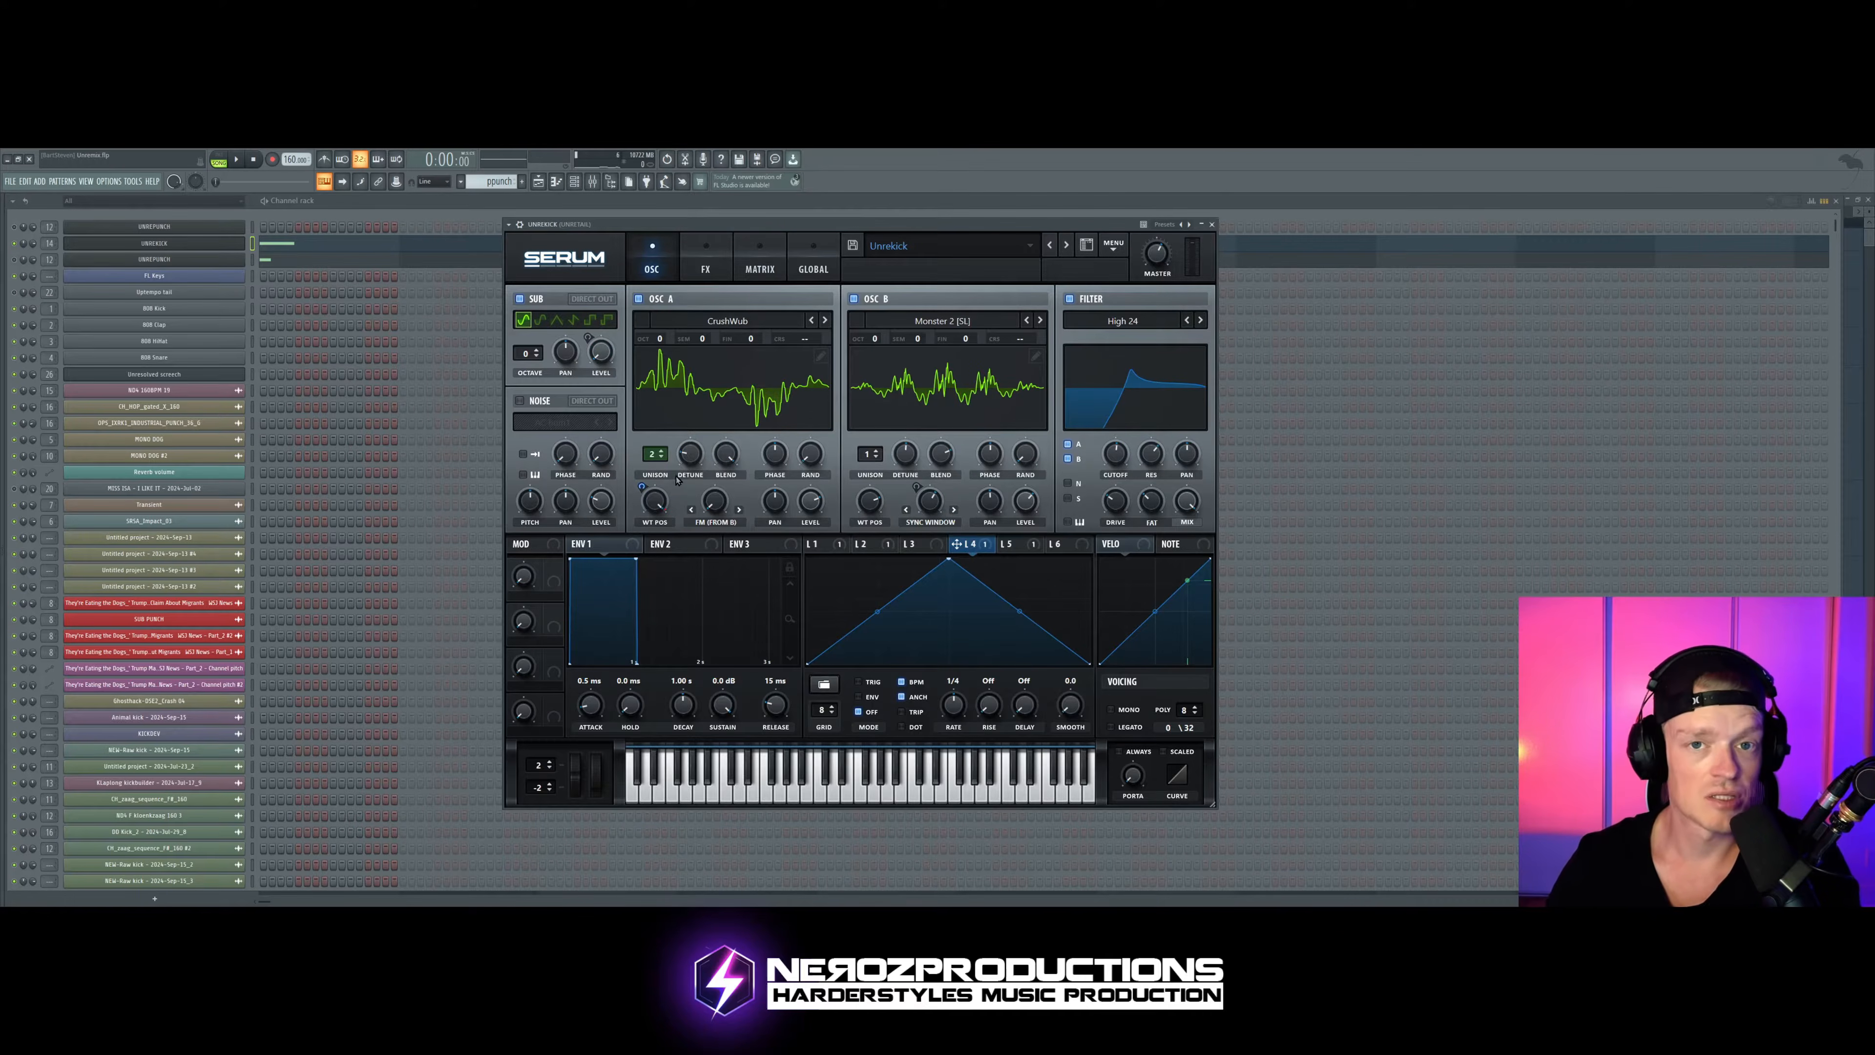
drag(657, 522, 657, 492)
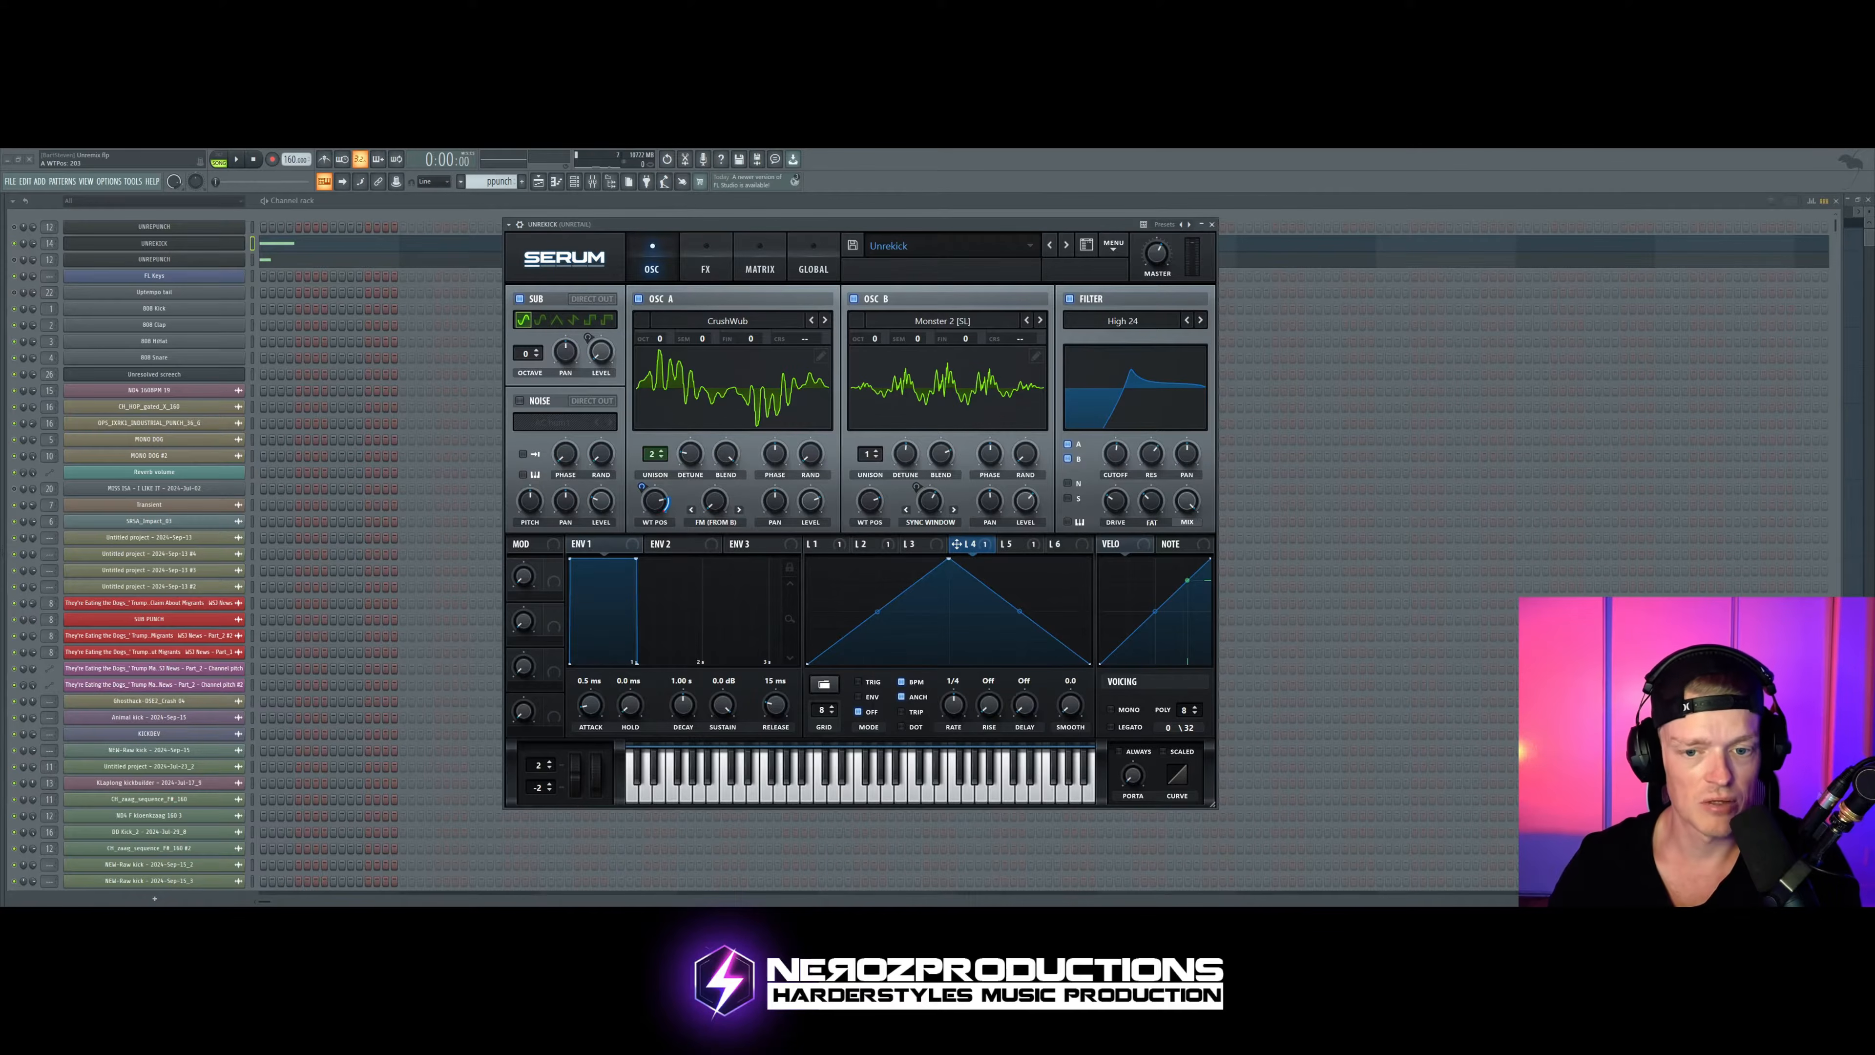
drag(655, 501, 655, 536)
key(space)
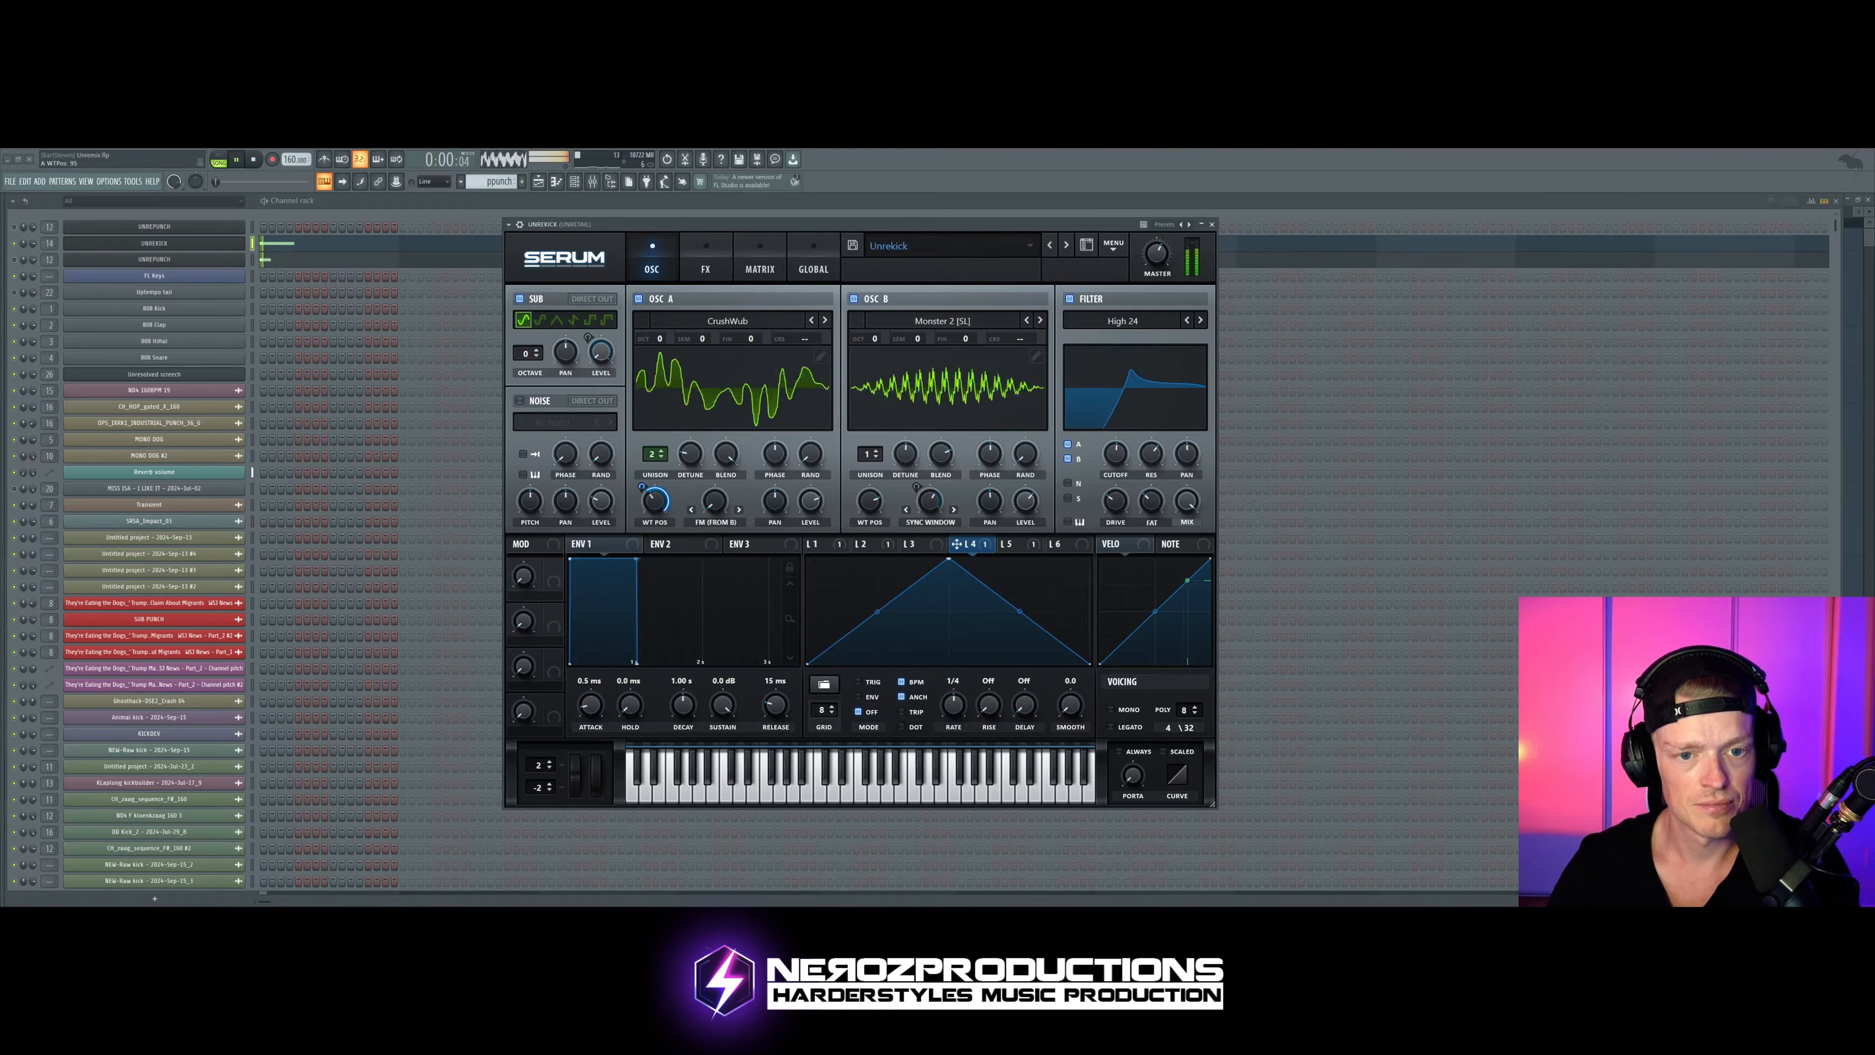
Step: Try LFO 4 with its peak flattened to the bottom line during playback, then restore the triangle shape
drag(949, 559, 945, 663)
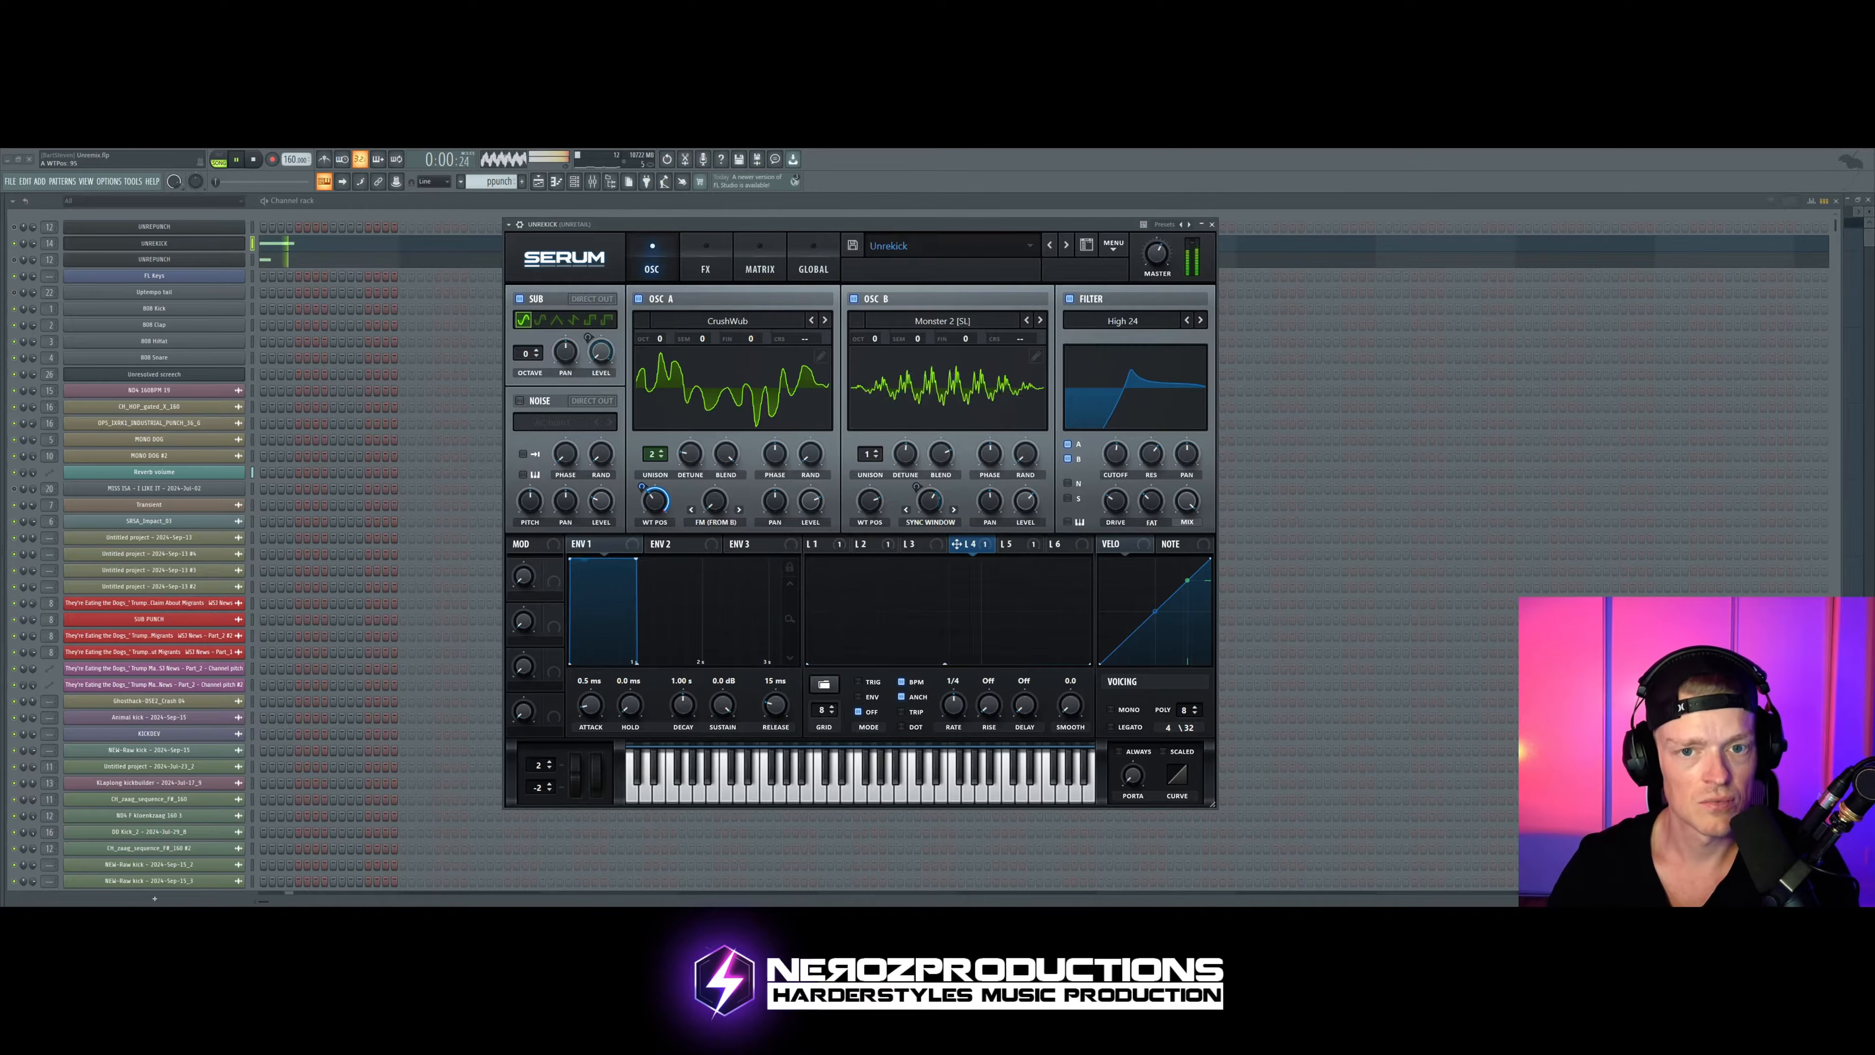
key(space)
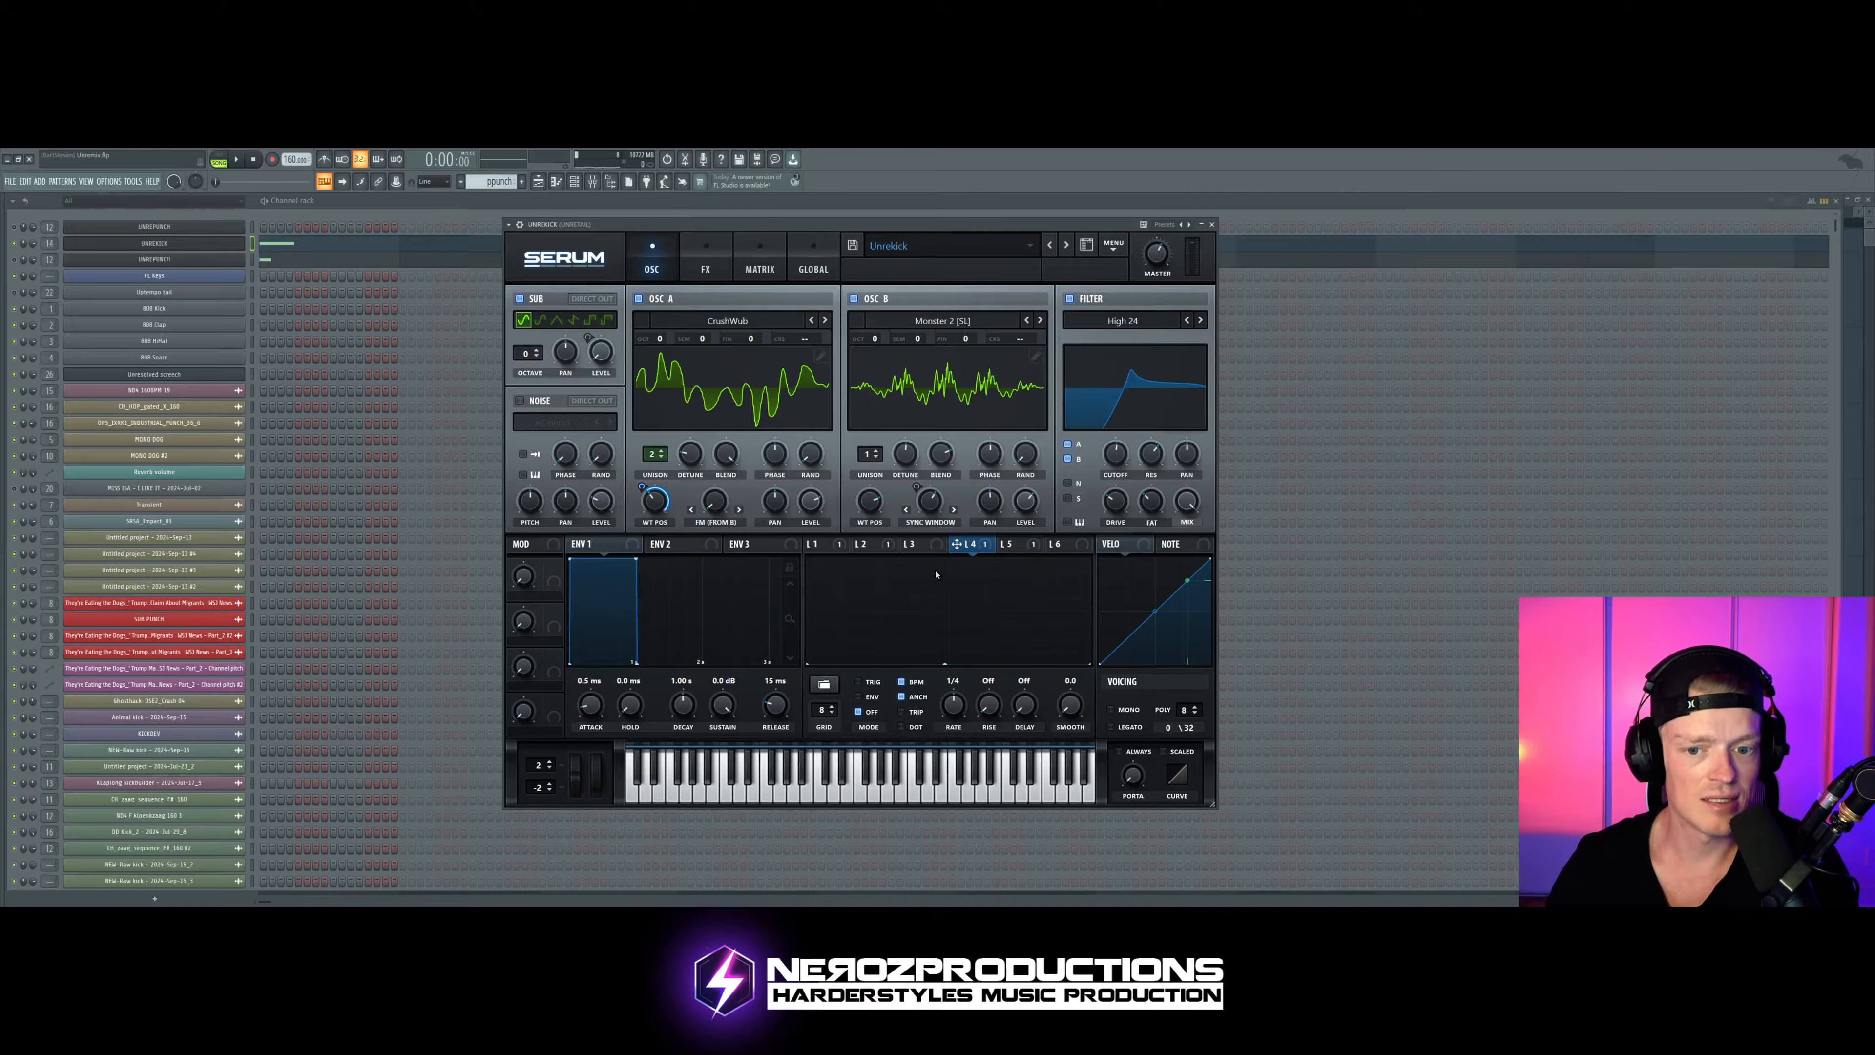
drag(944, 663, 949, 559)
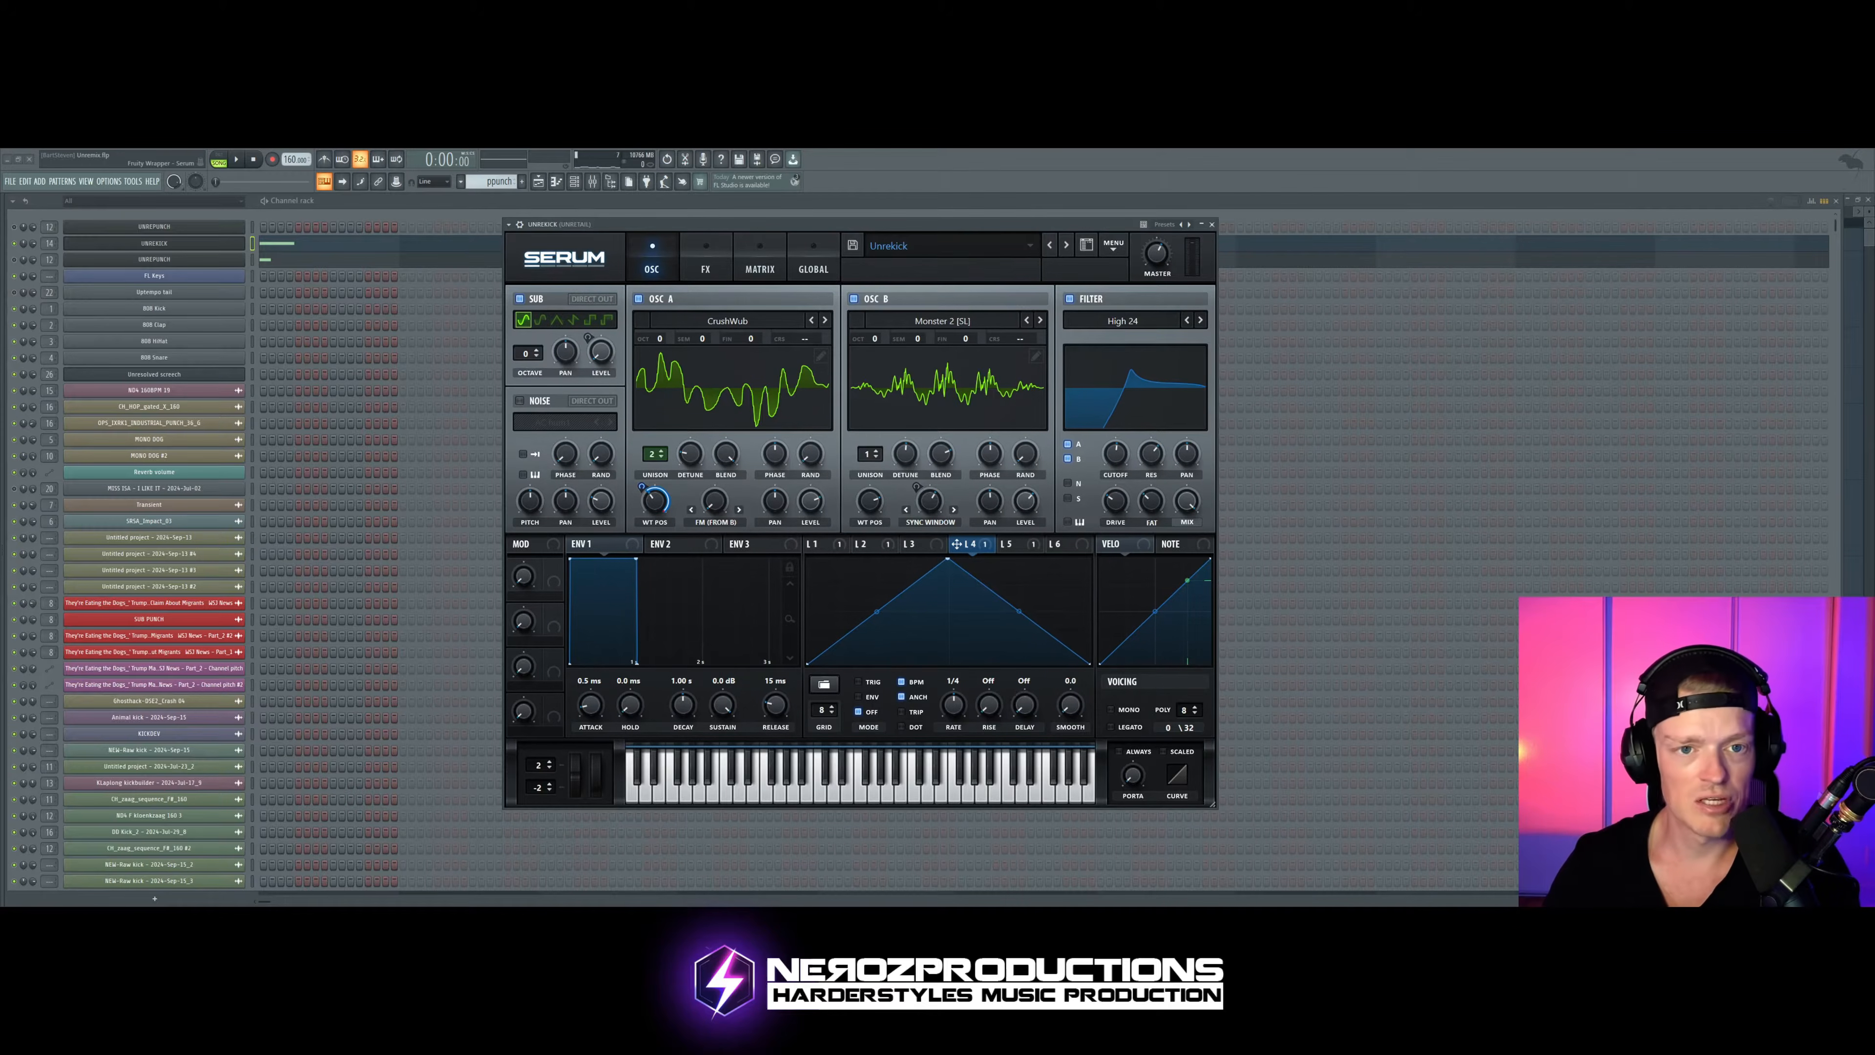
Step: Audition the kick with LFO 4's triangle shape, then switch oscillator A's wavetable to BottleBlow
drag(794, 225, 758, 233)
key(space)
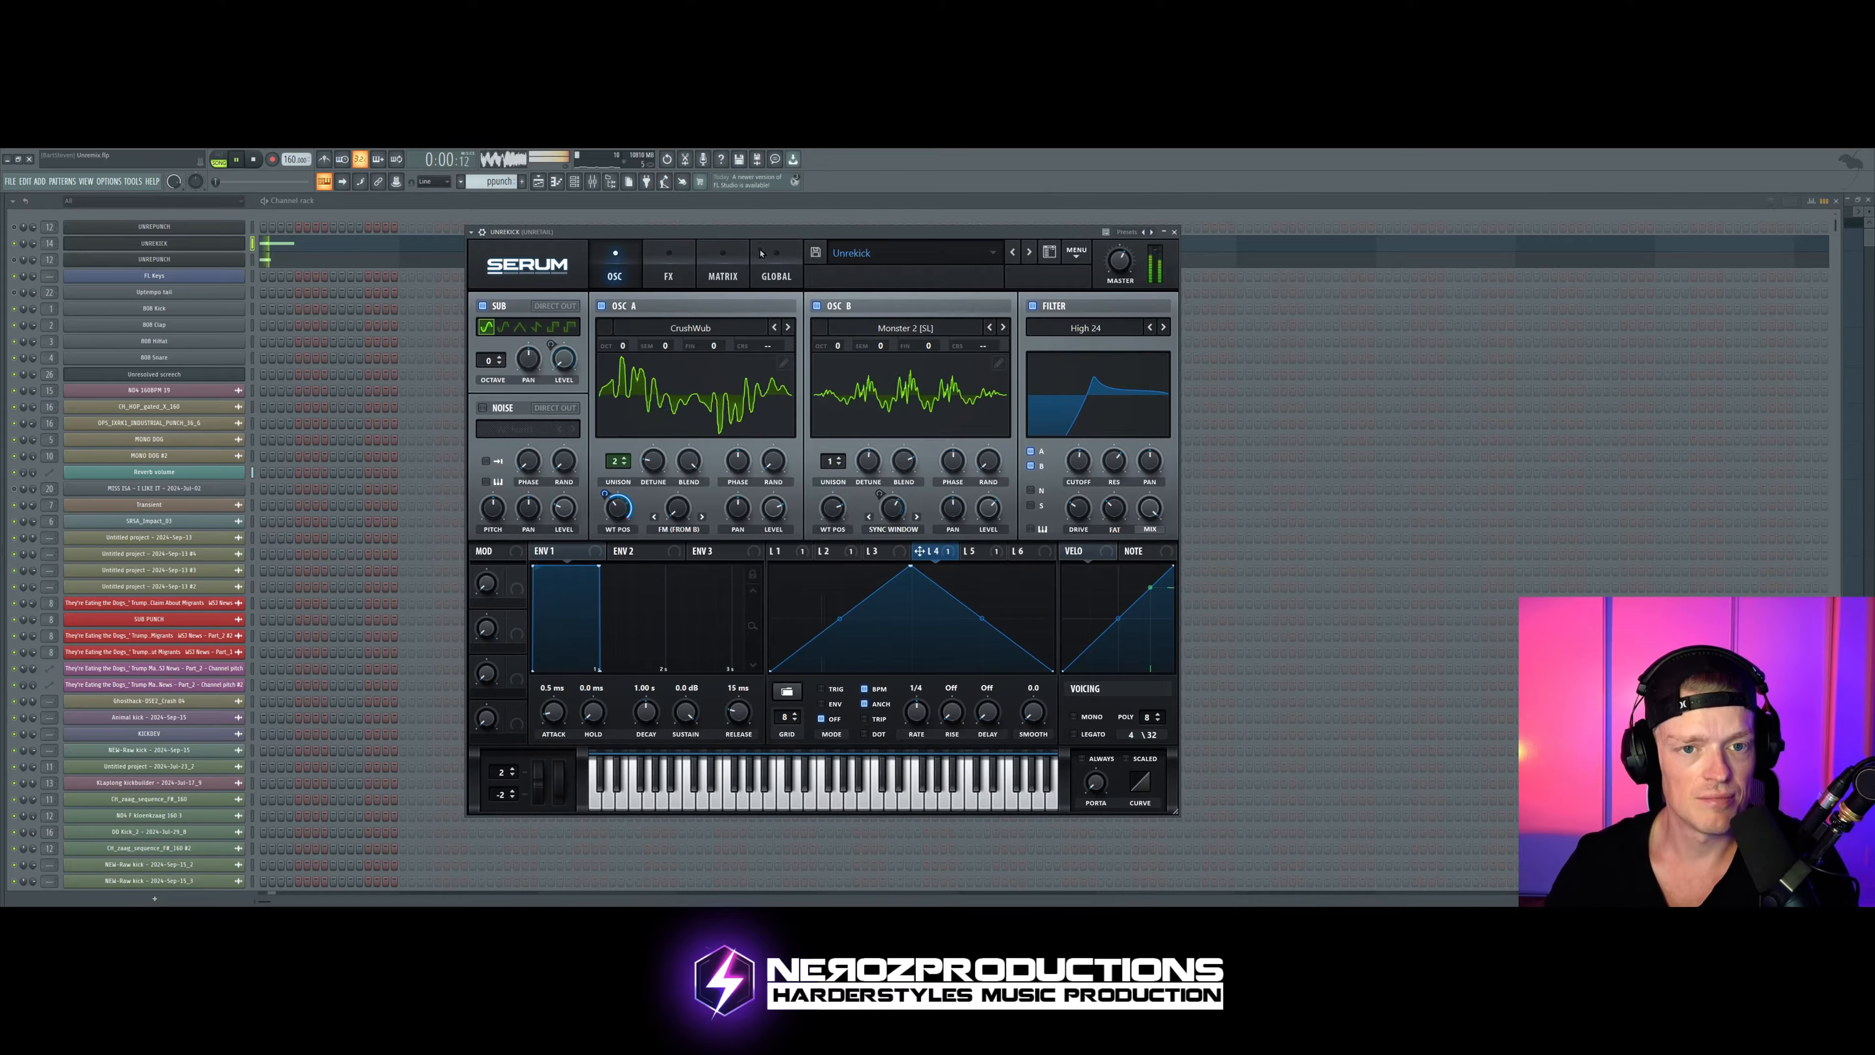
key(space)
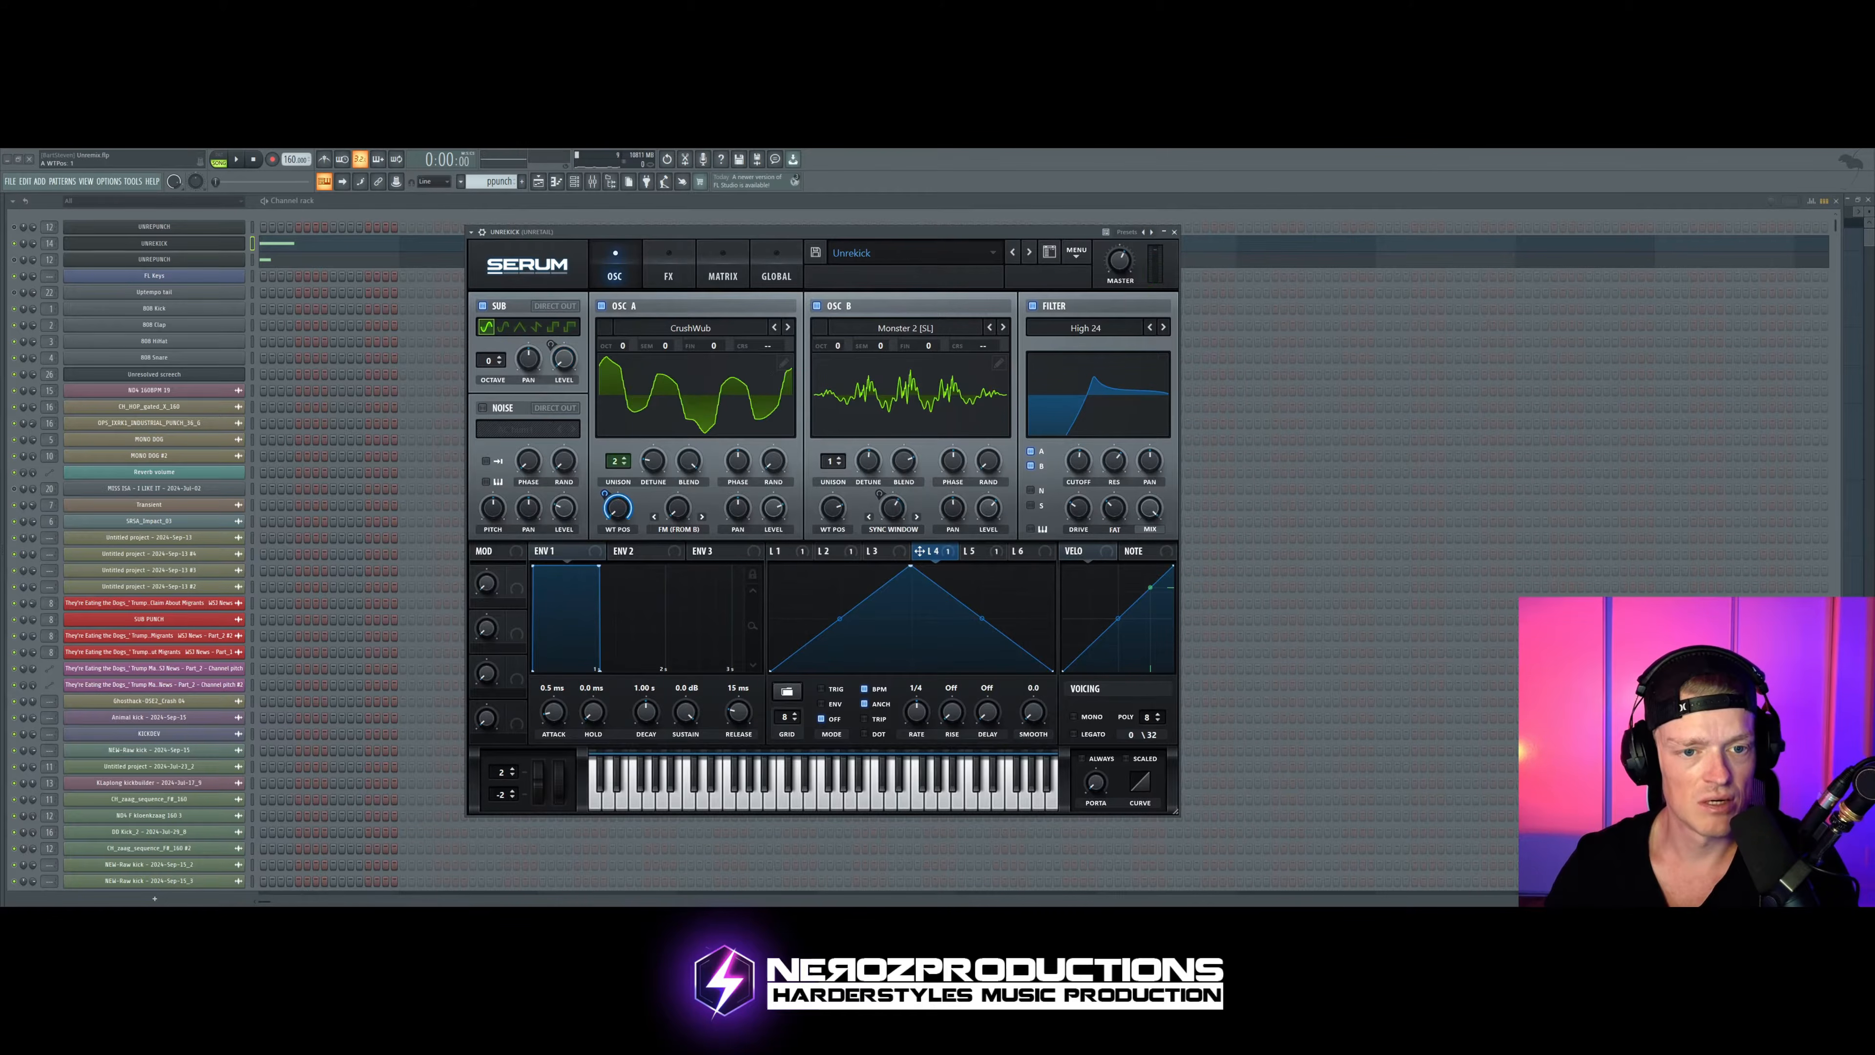
click(773, 328)
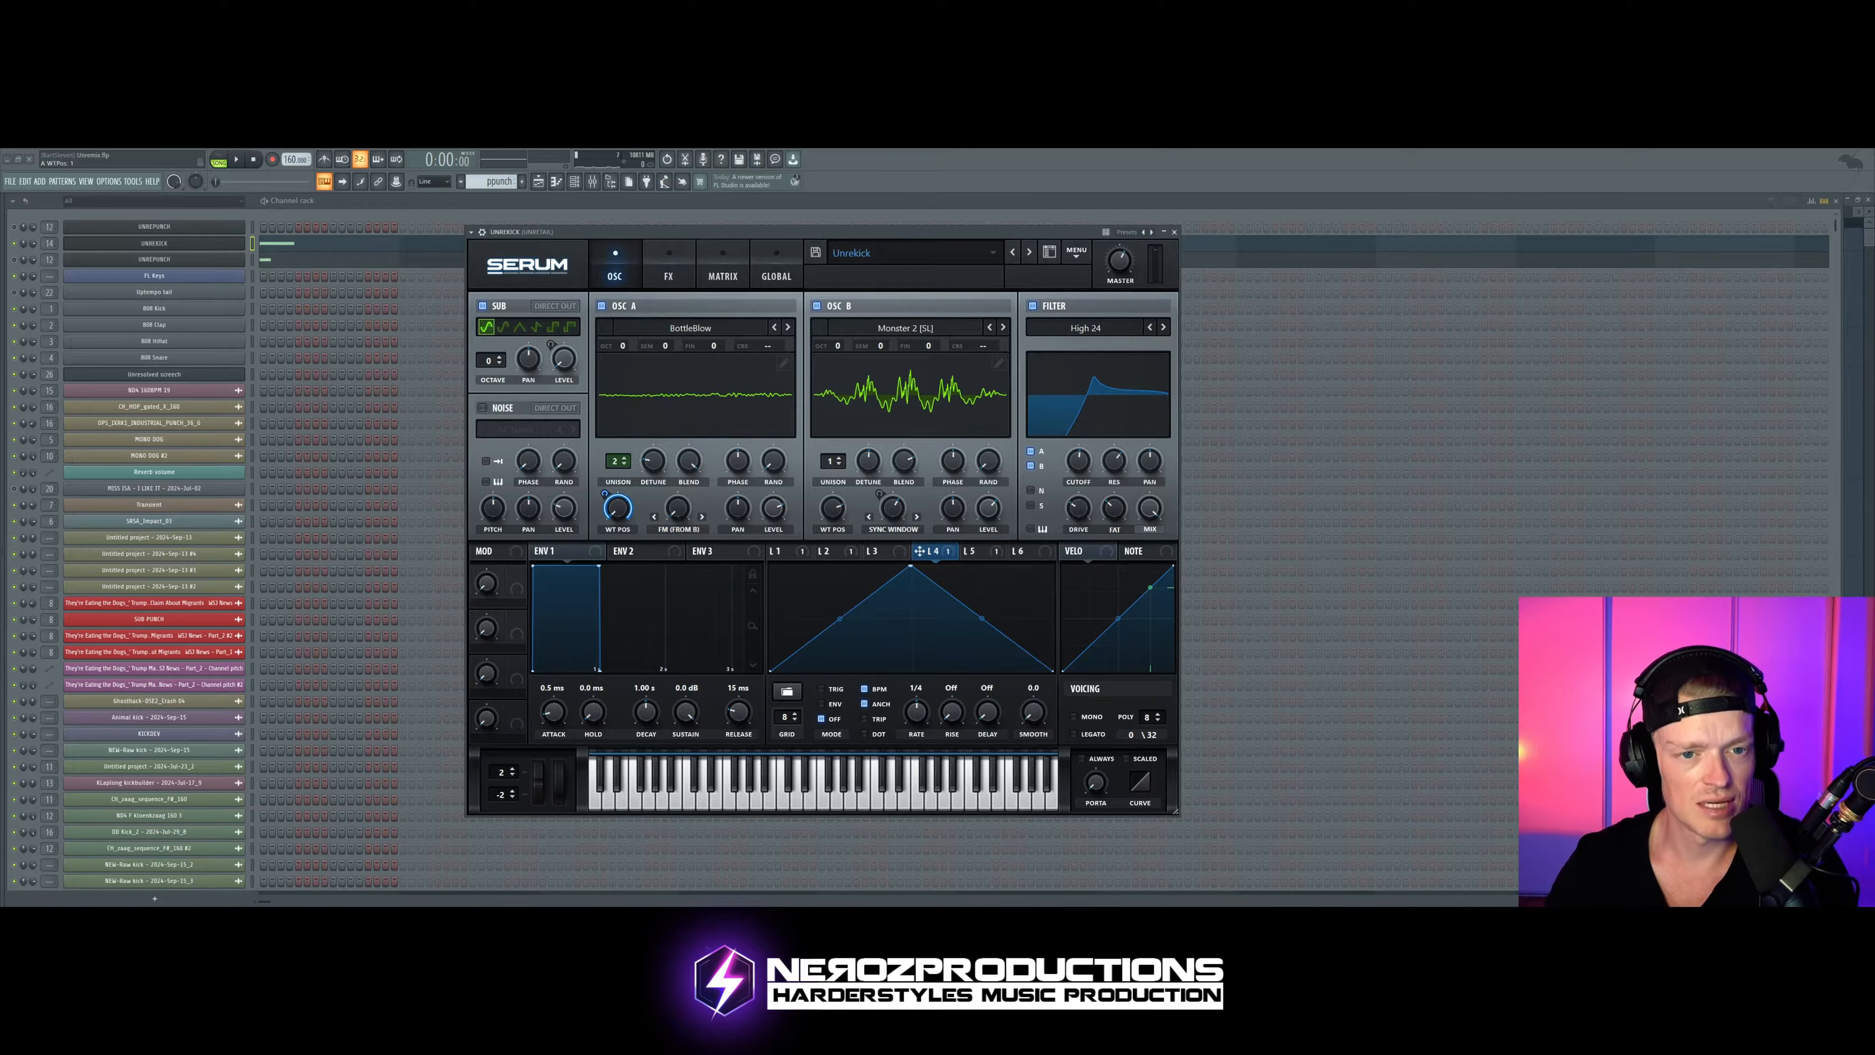
Step: Switch oscillator A's wavetable to Analog_BD_Sin and review the LFO routings in the modulation matrix
click(773, 327)
click(812, 235)
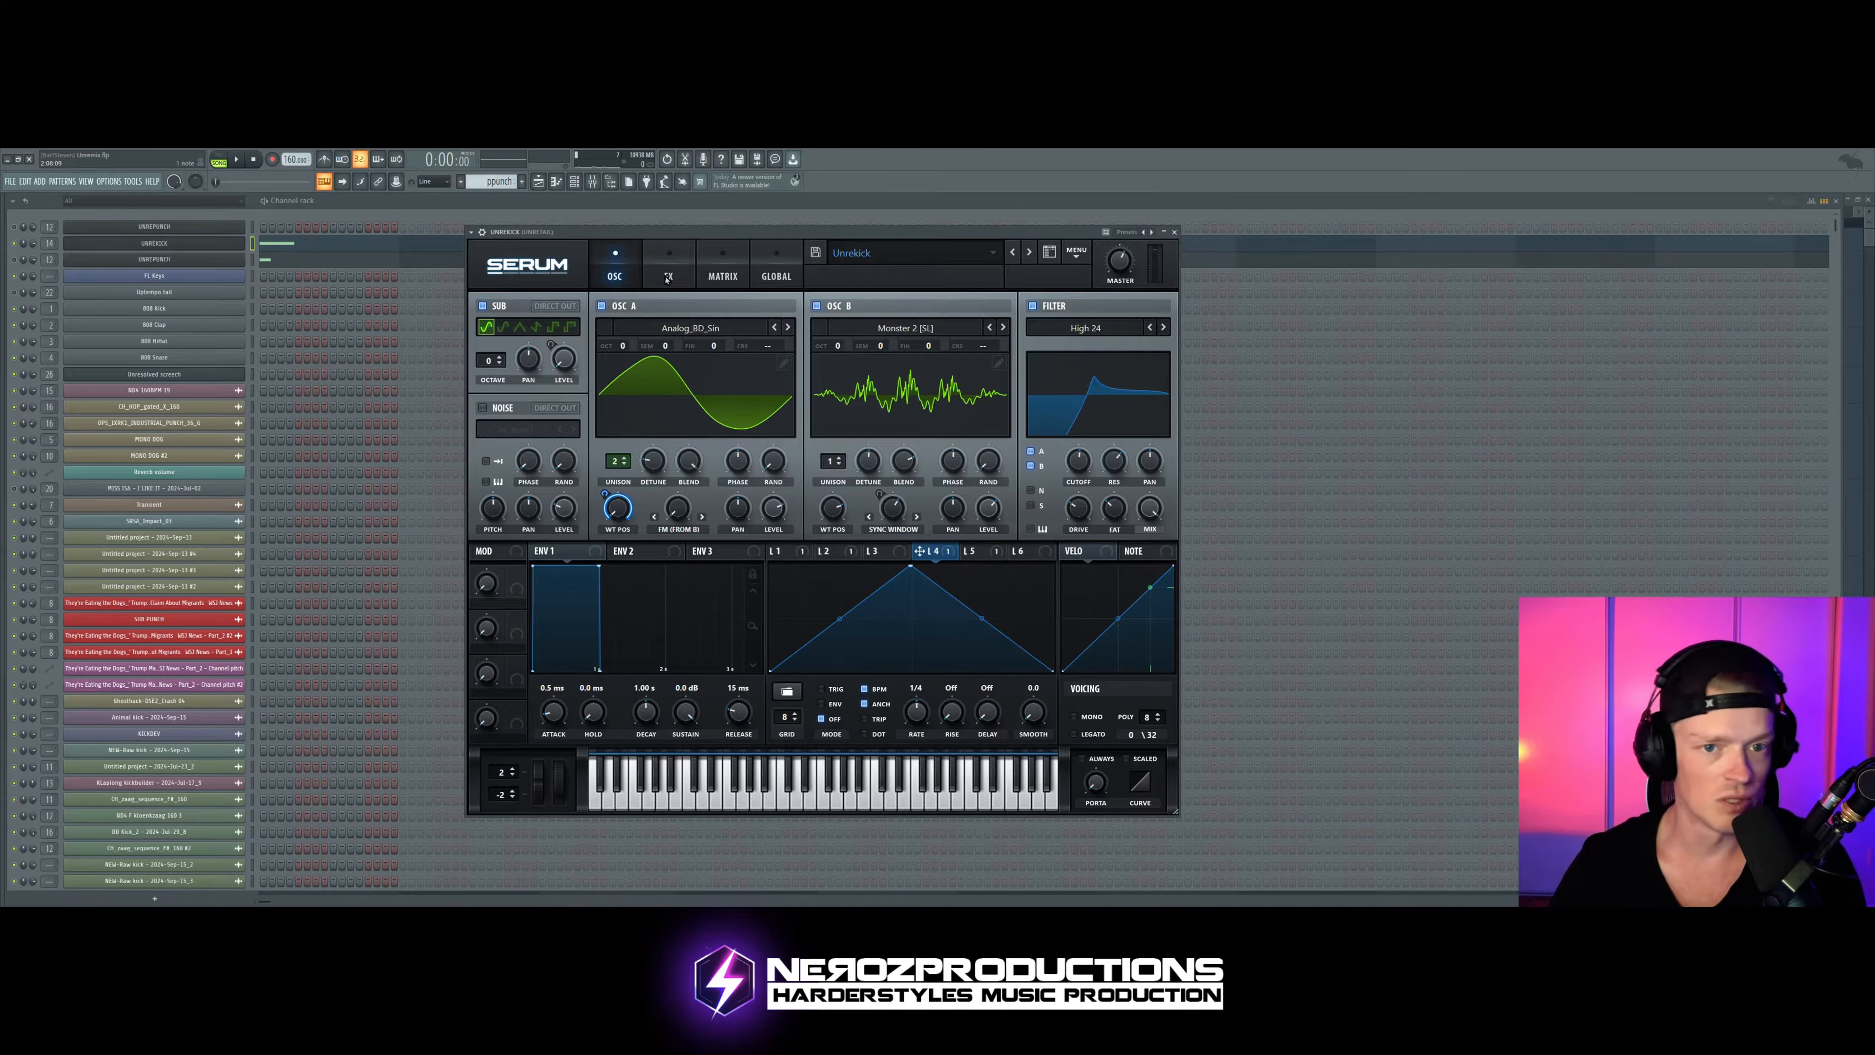
click(722, 276)
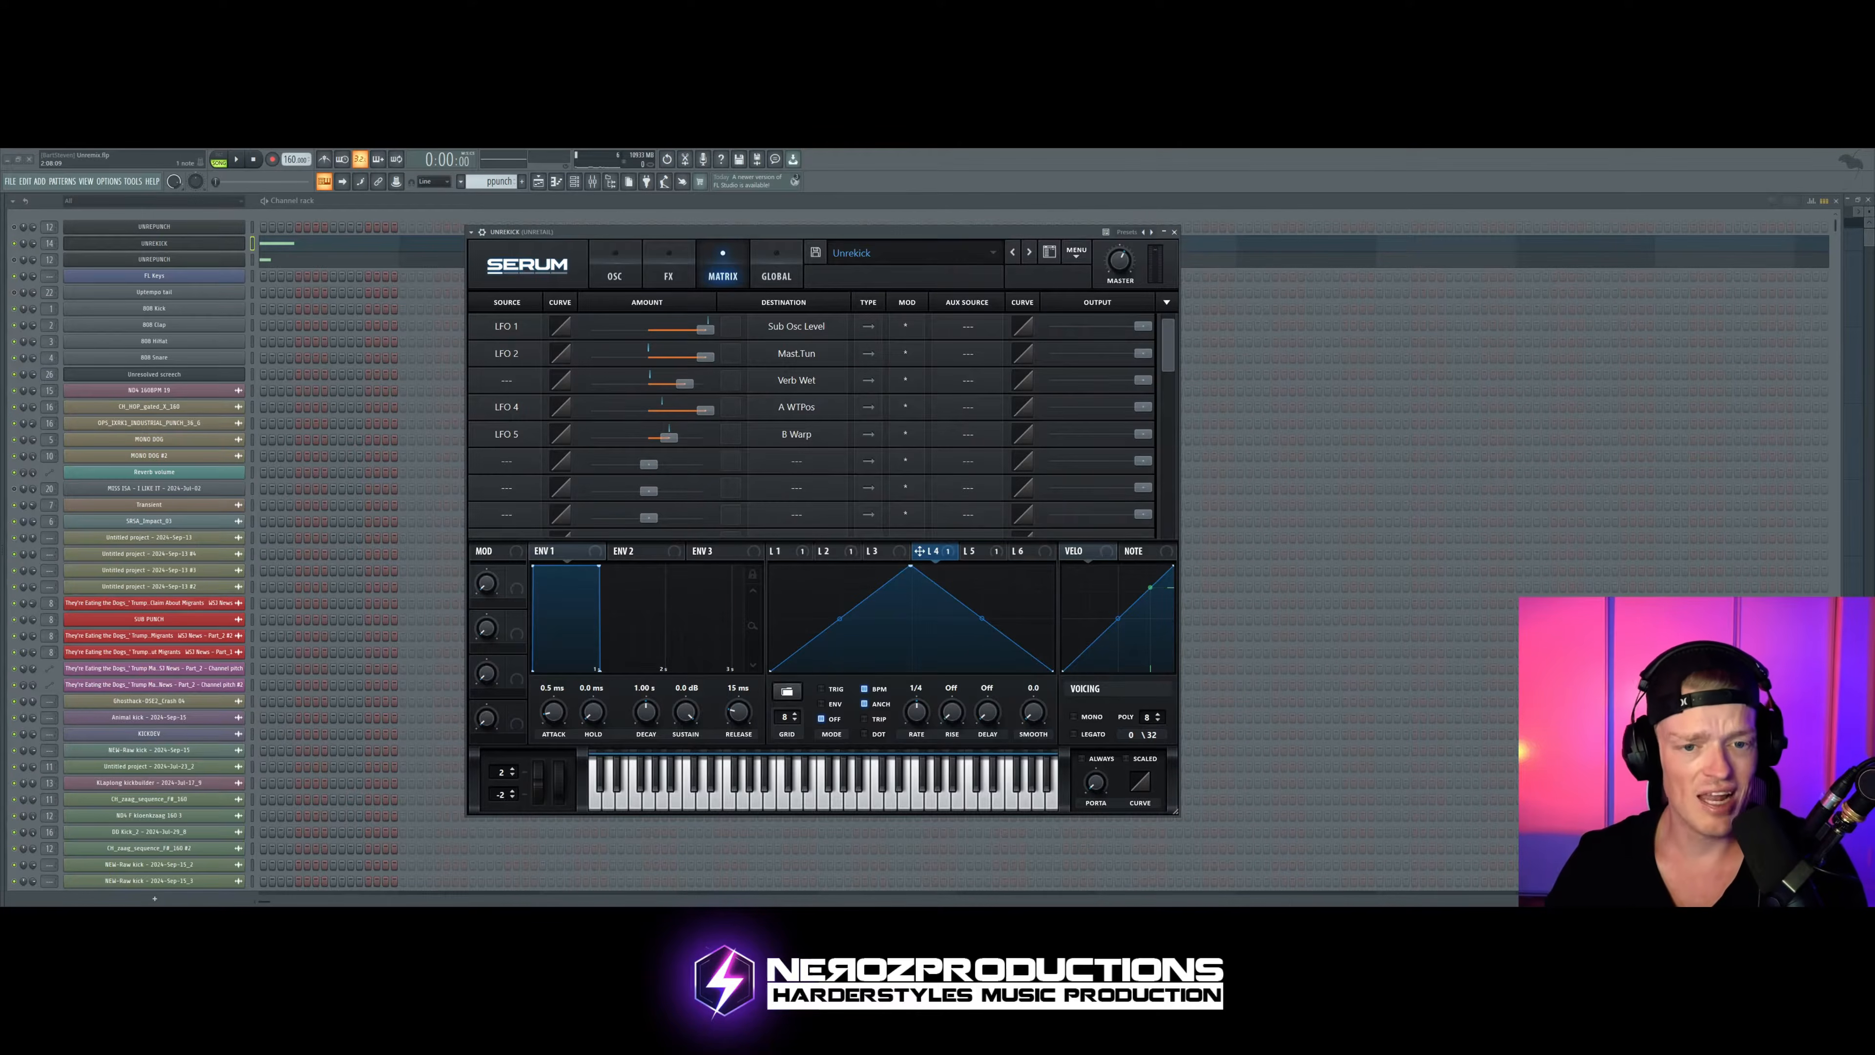
click(615, 275)
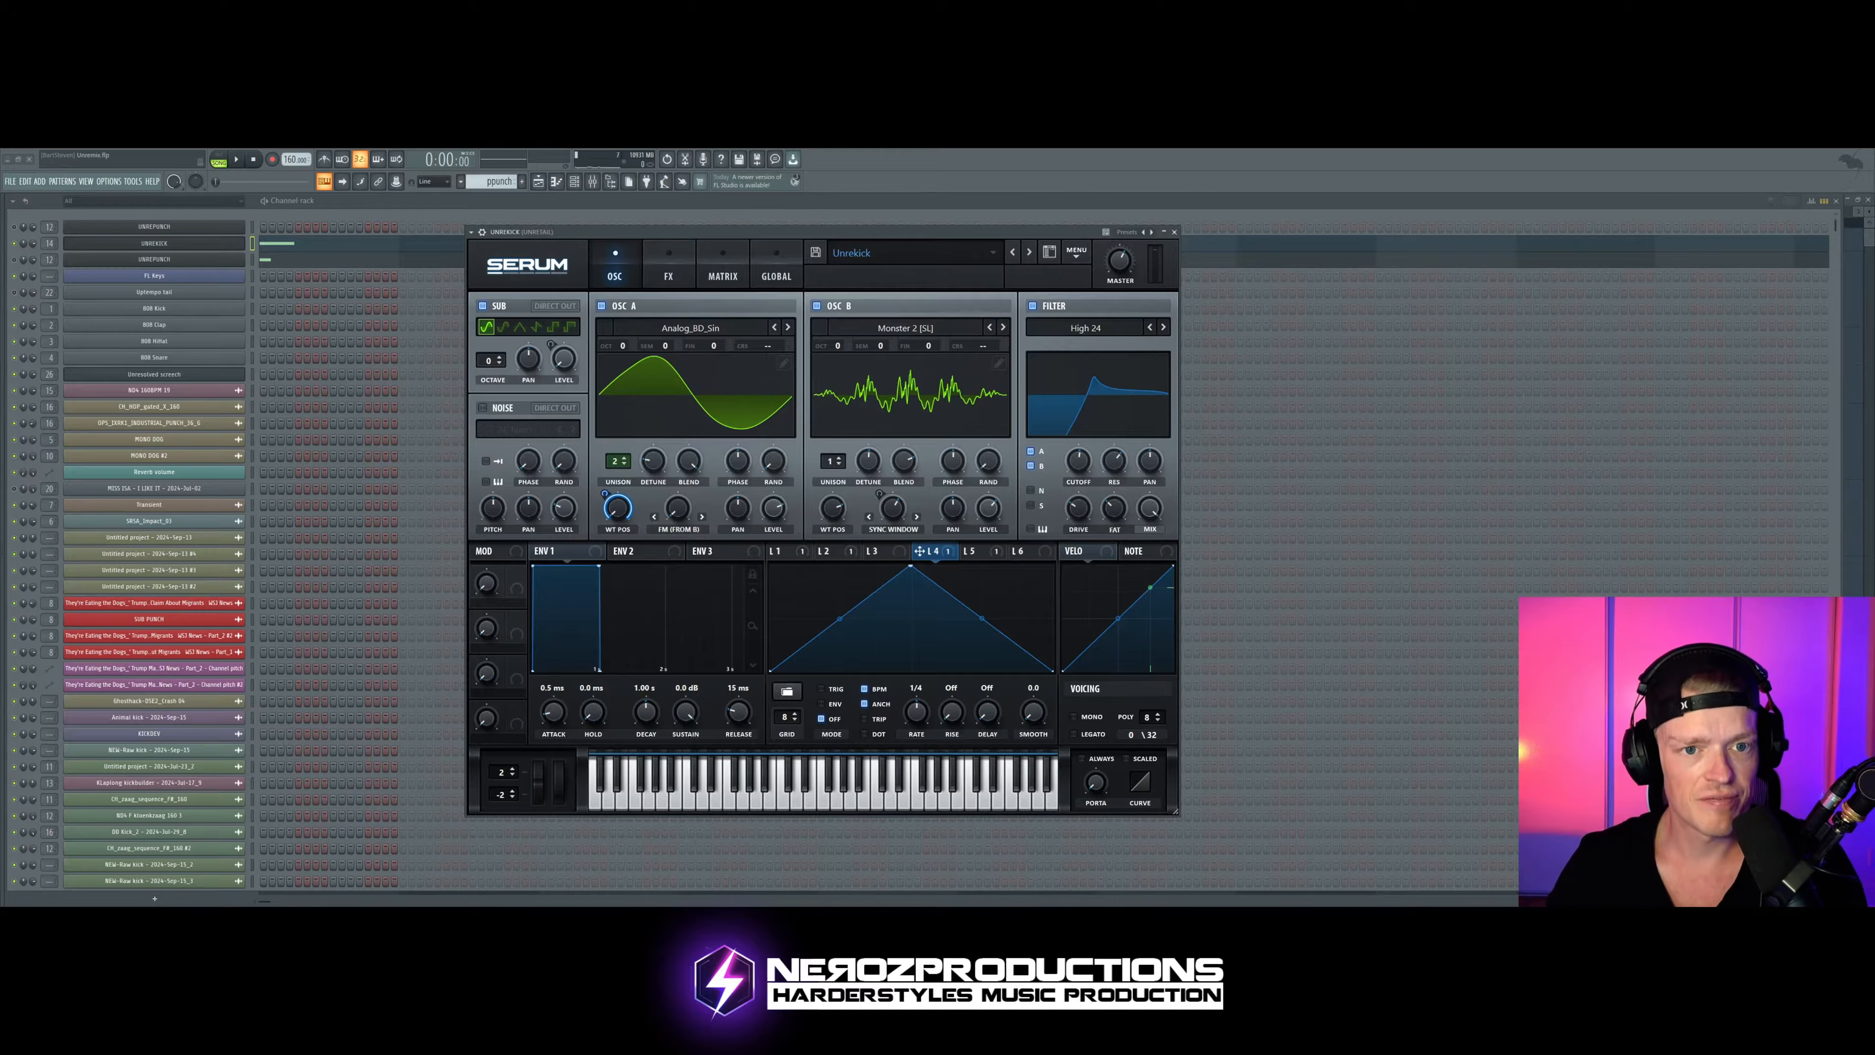
click(723, 276)
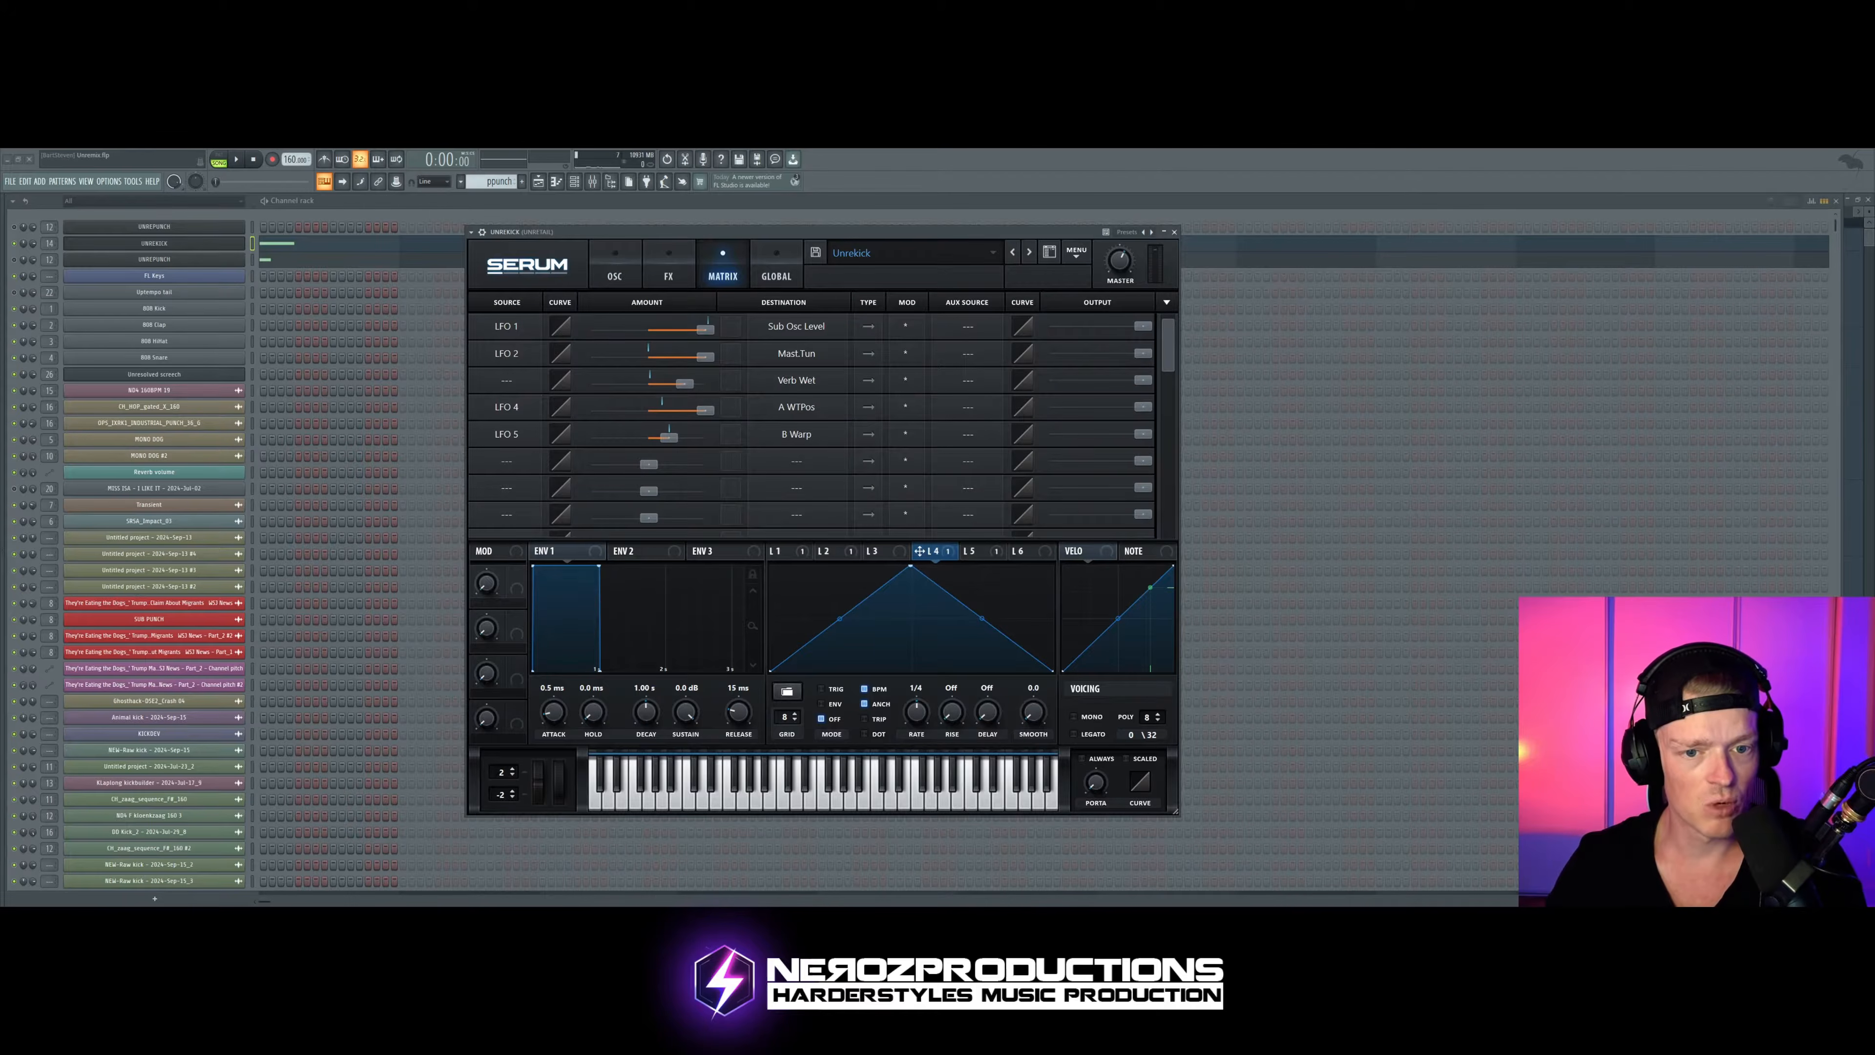
click(614, 275)
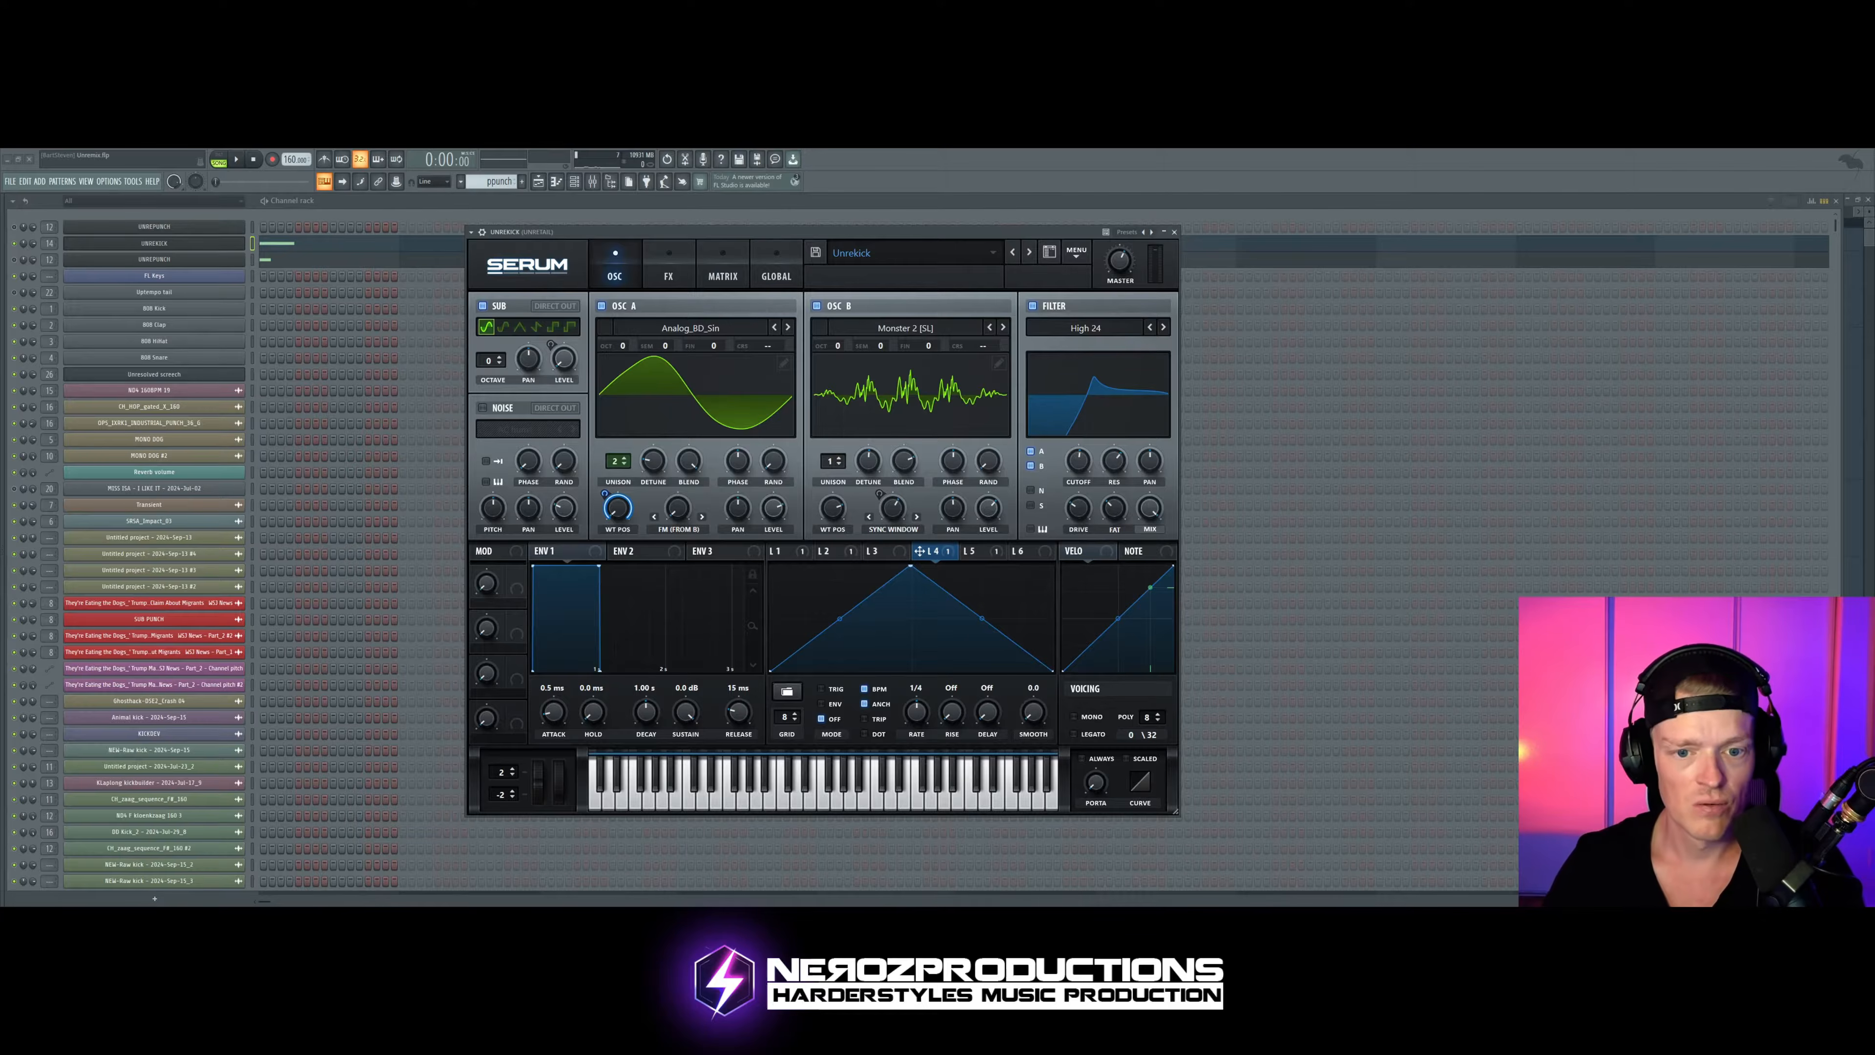
Step: Audition the kick with Analog_BD_Sin loaded in oscillator A
drag(941, 233, 914, 228)
key(space)
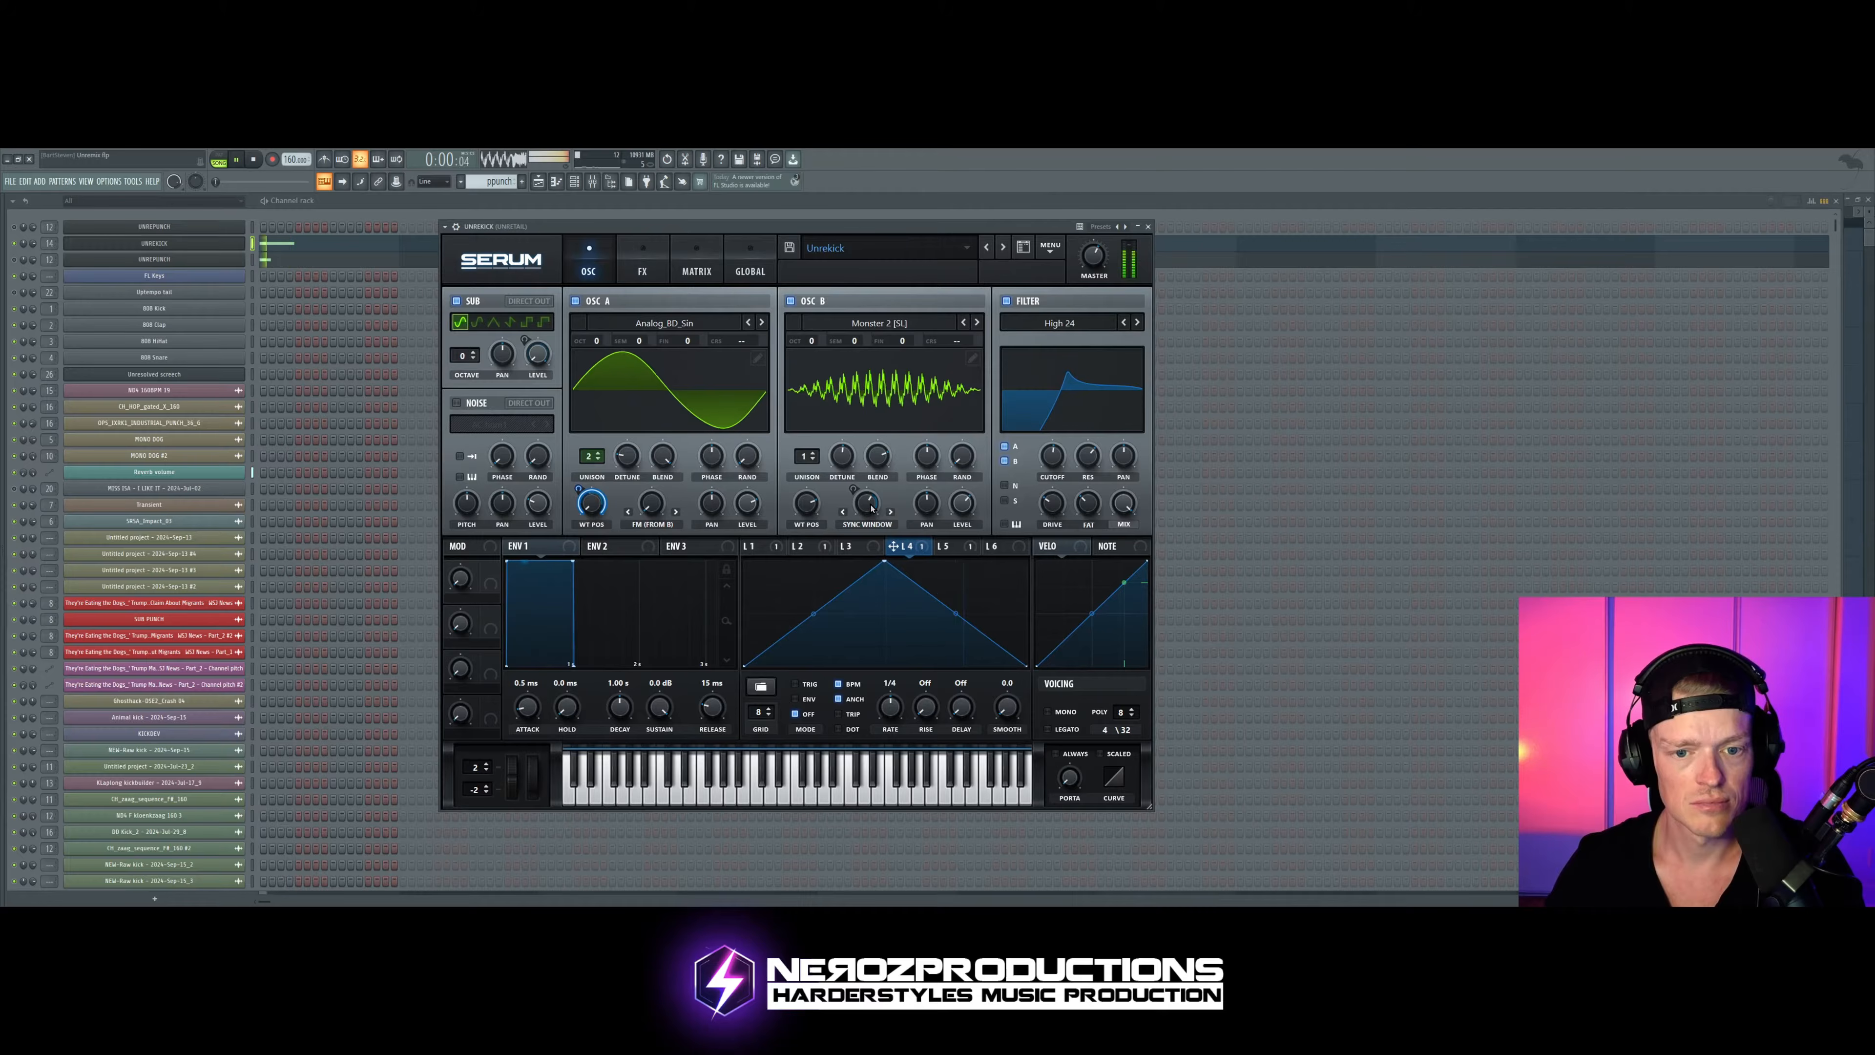
key(space)
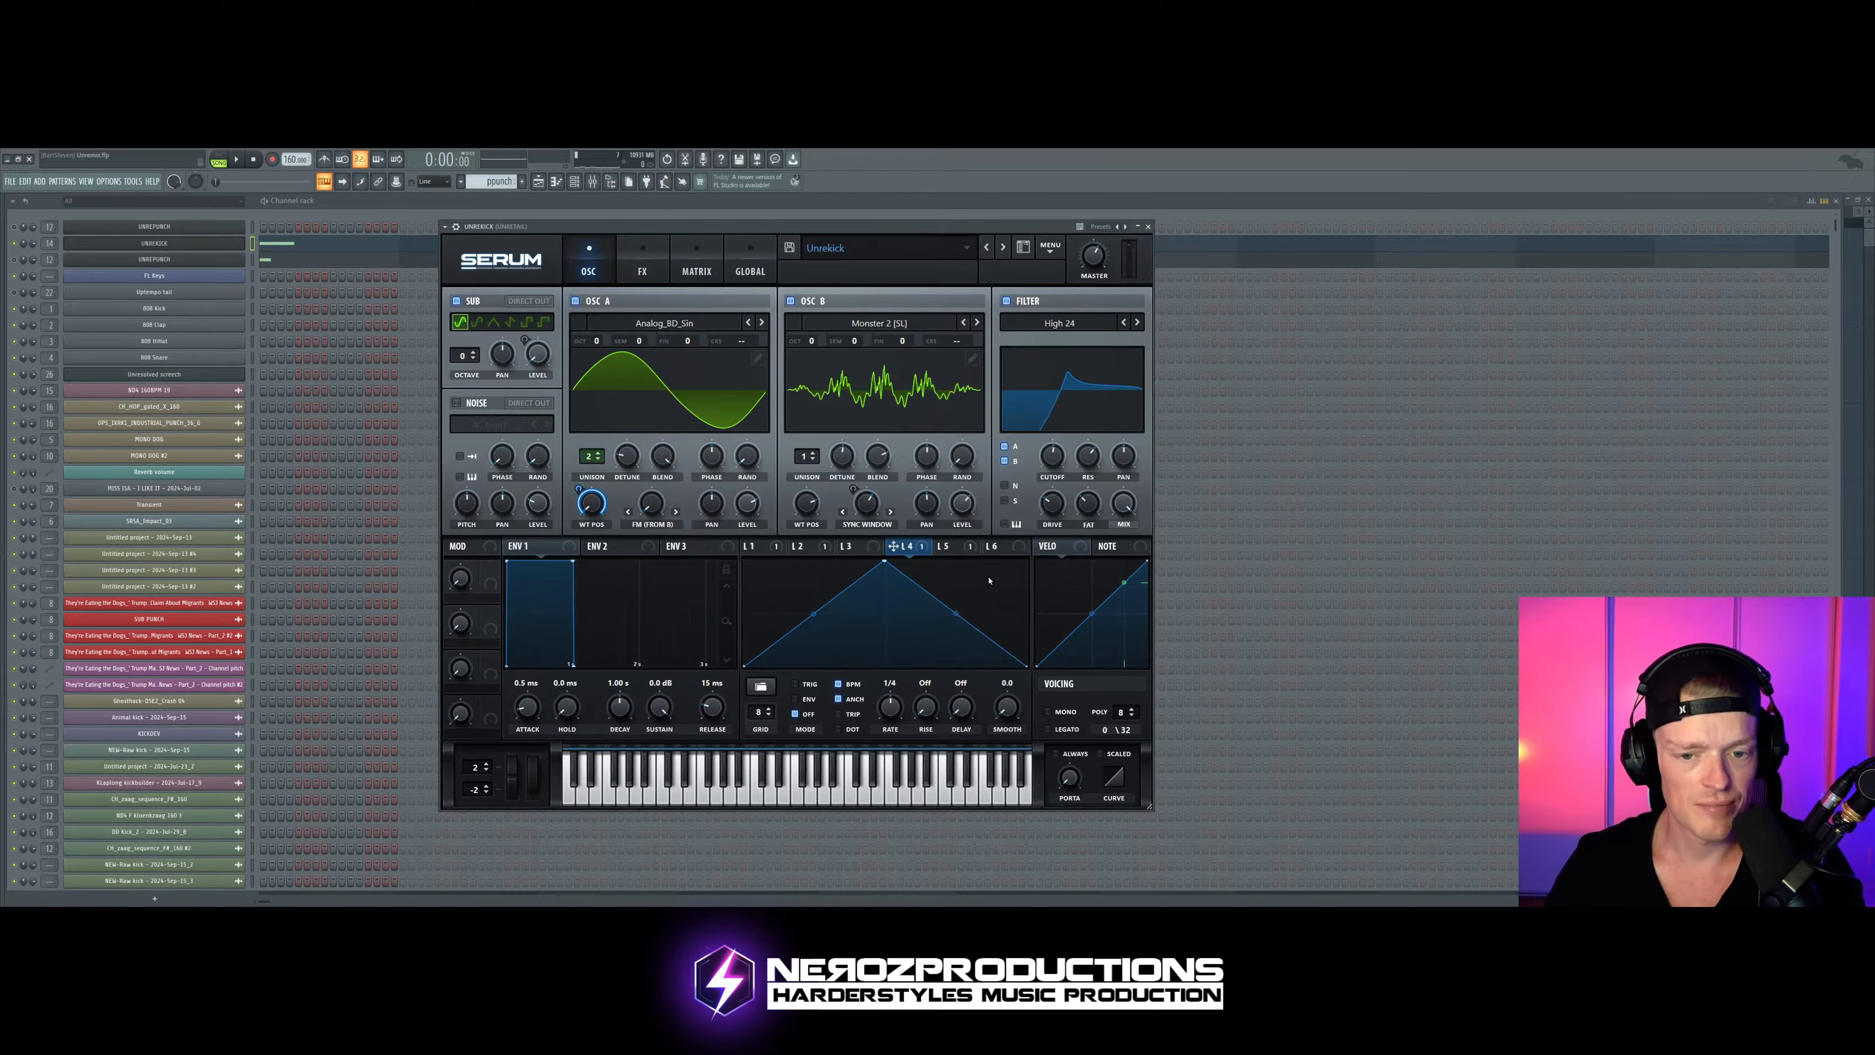
Step: Display LFO 5 and adjust oscillator B's Sync Window warp amount while auditioning the kick
click(945, 546)
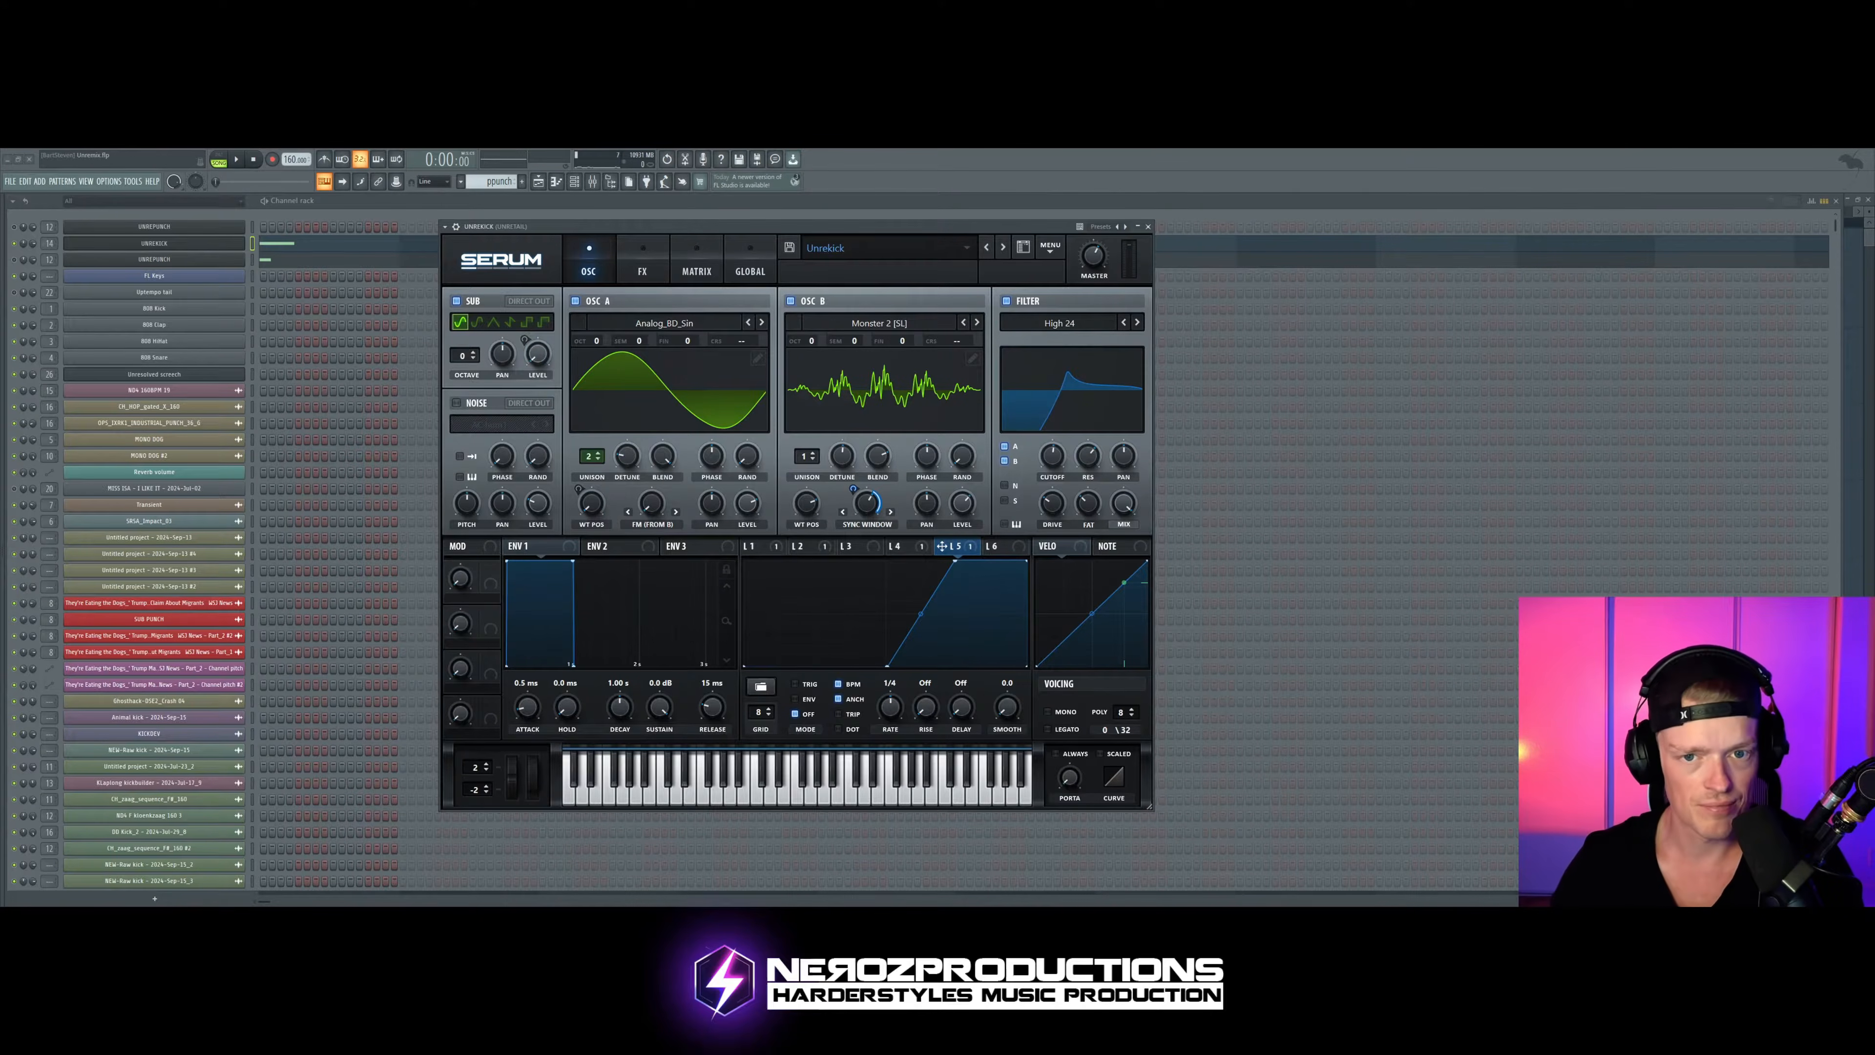
key(space)
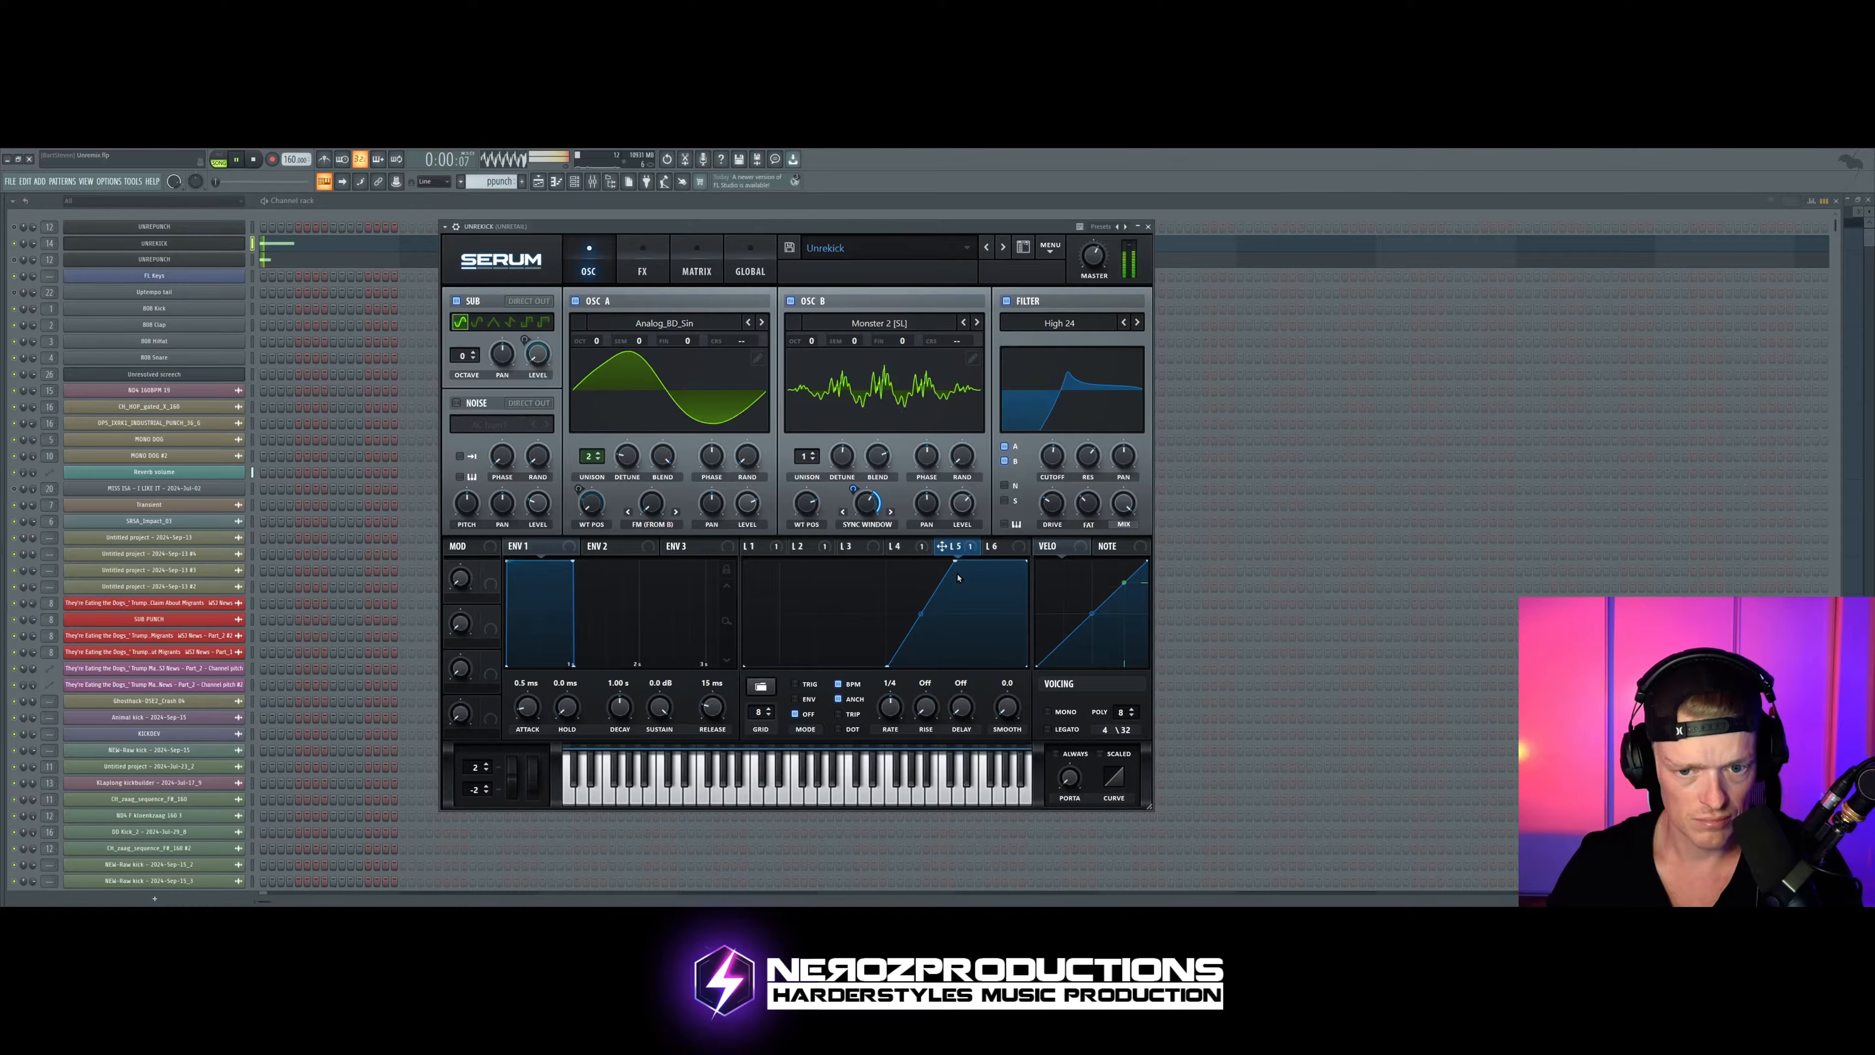
mouse_move(868, 504)
mouse_down()
mouse_move(867, 472)
mouse_move(867, 525)
mouse_up()
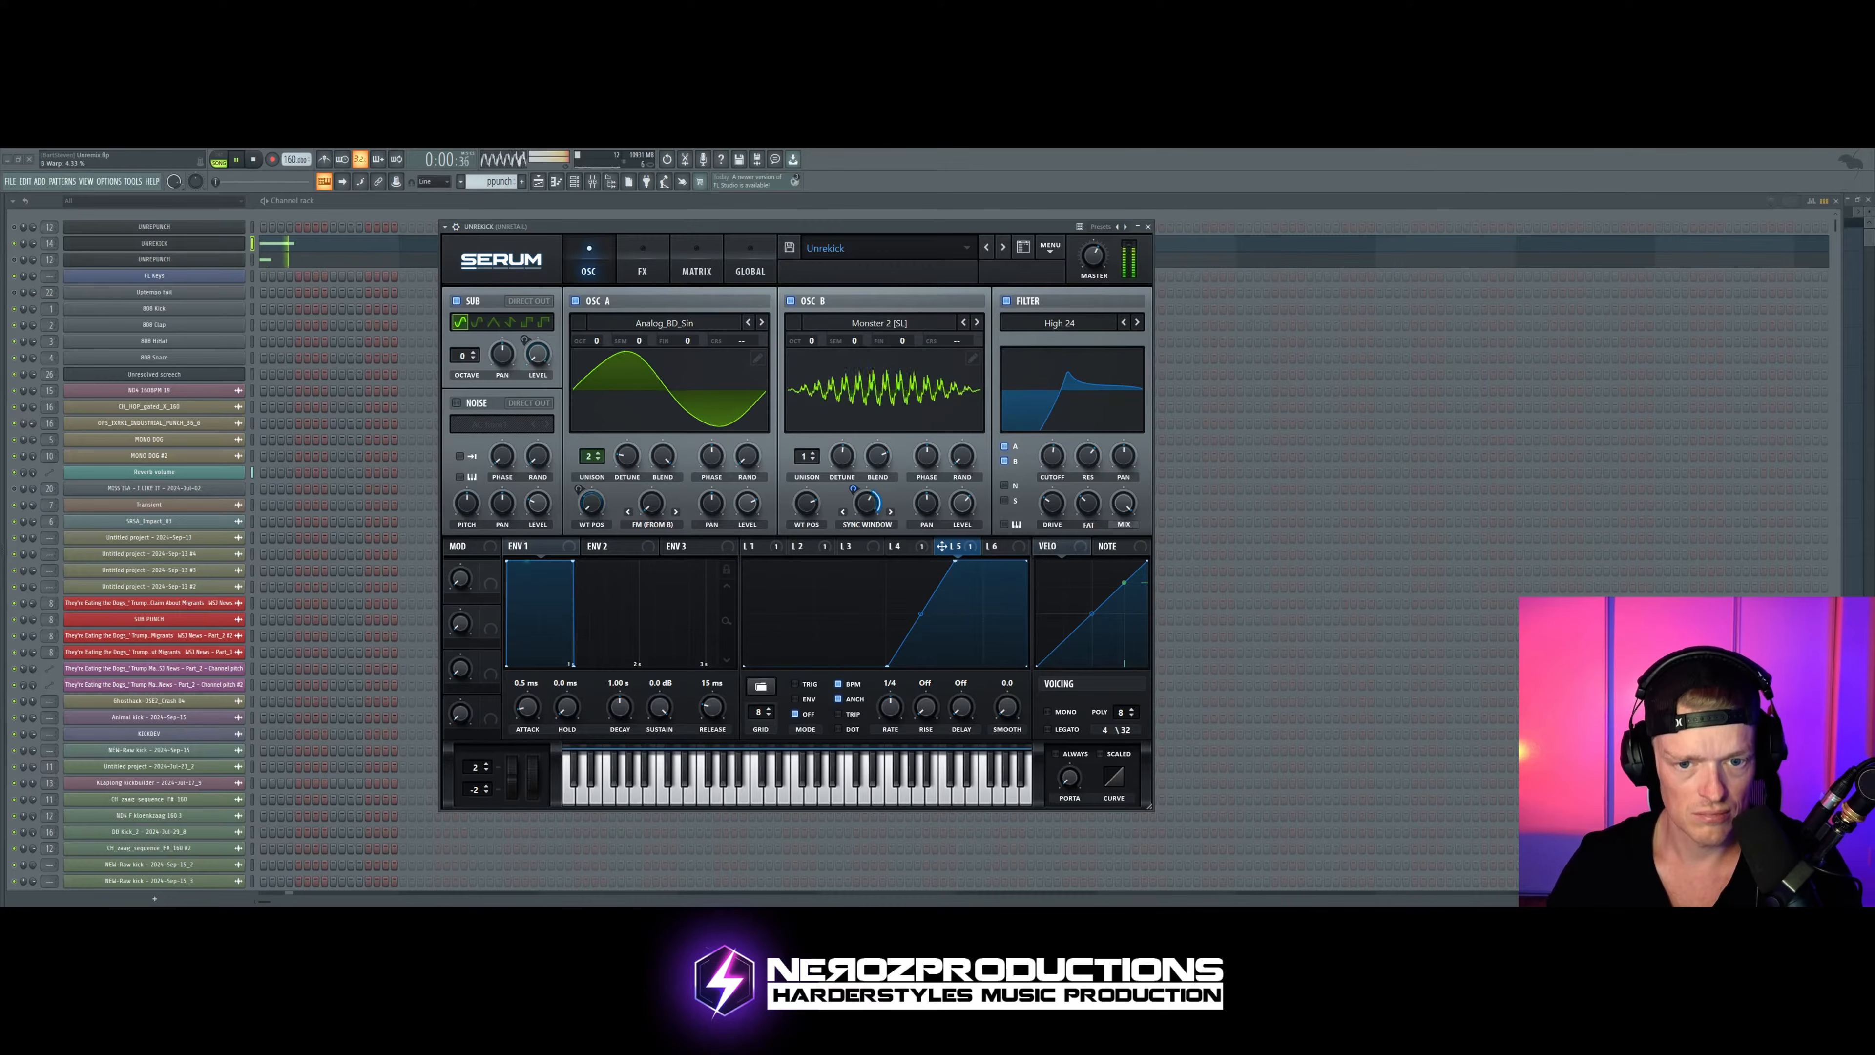
key(space)
drag(934, 228, 917, 228)
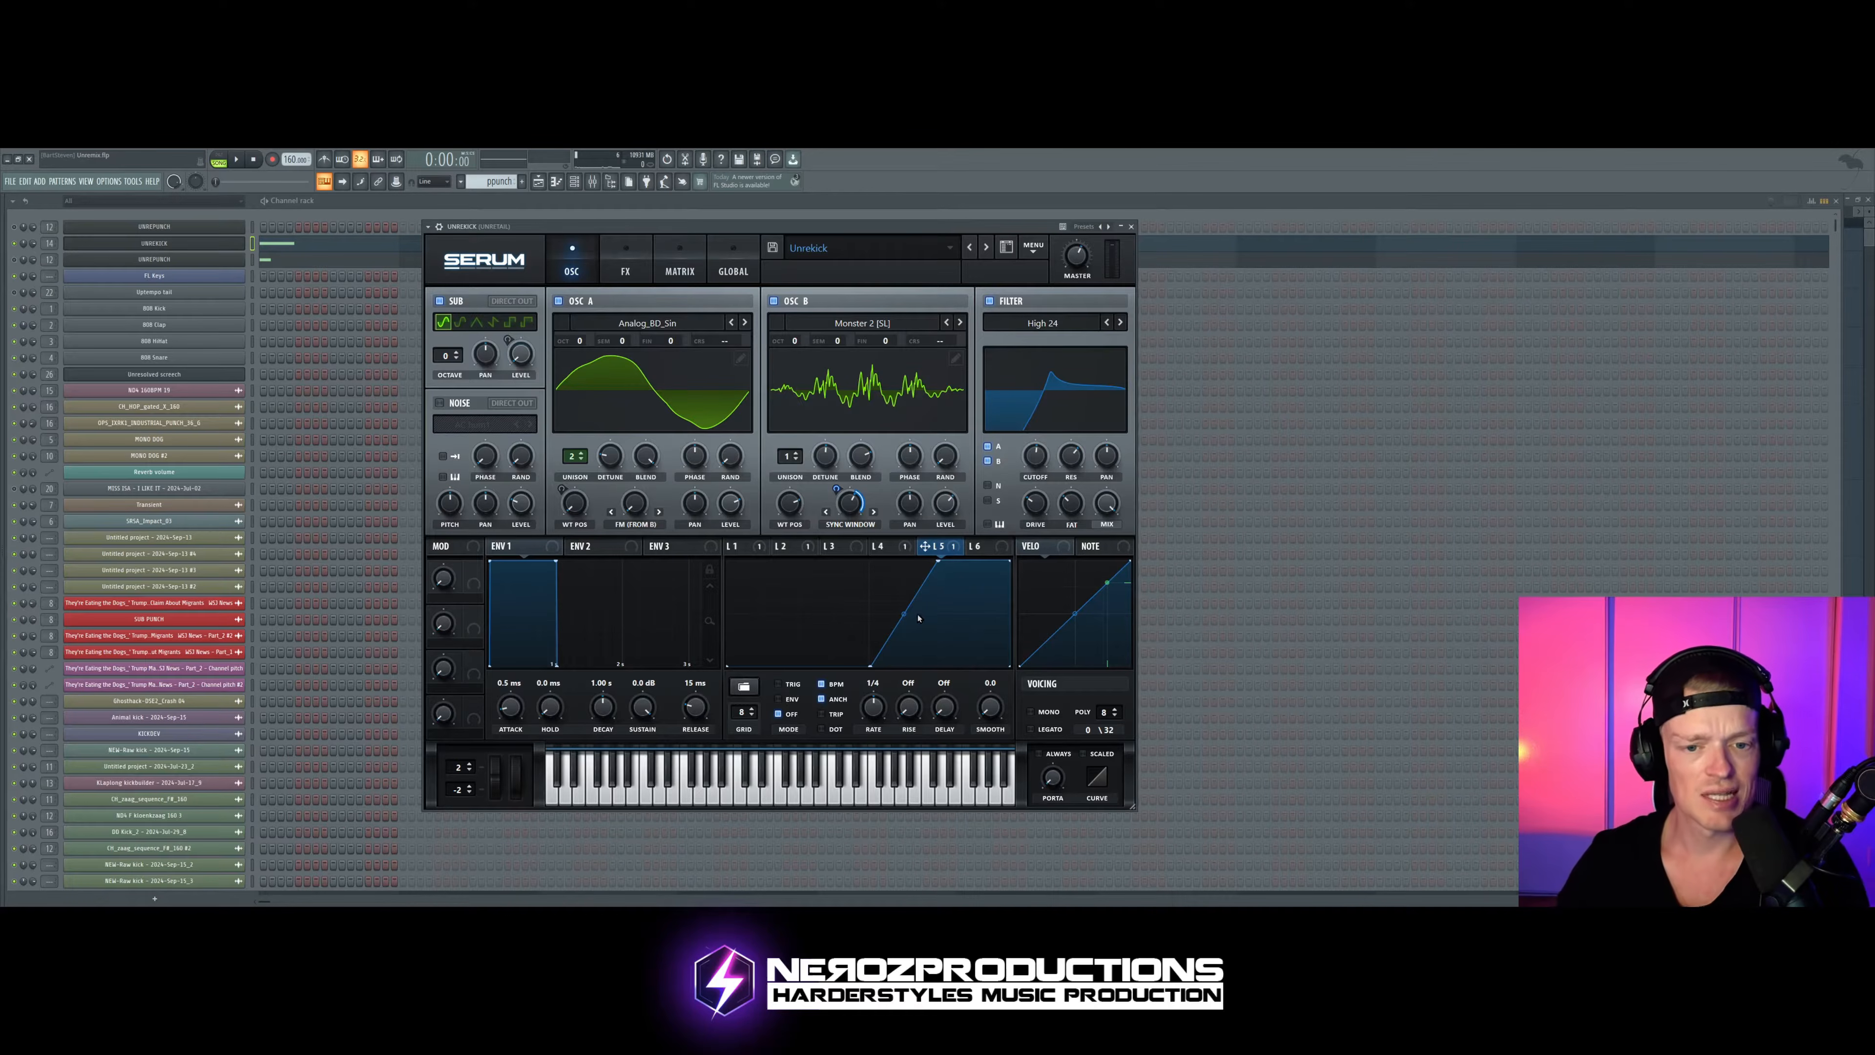
Step: Audition the kick with oscillator B switched off, then switch it back on and audition again
click(789, 302)
key(space)
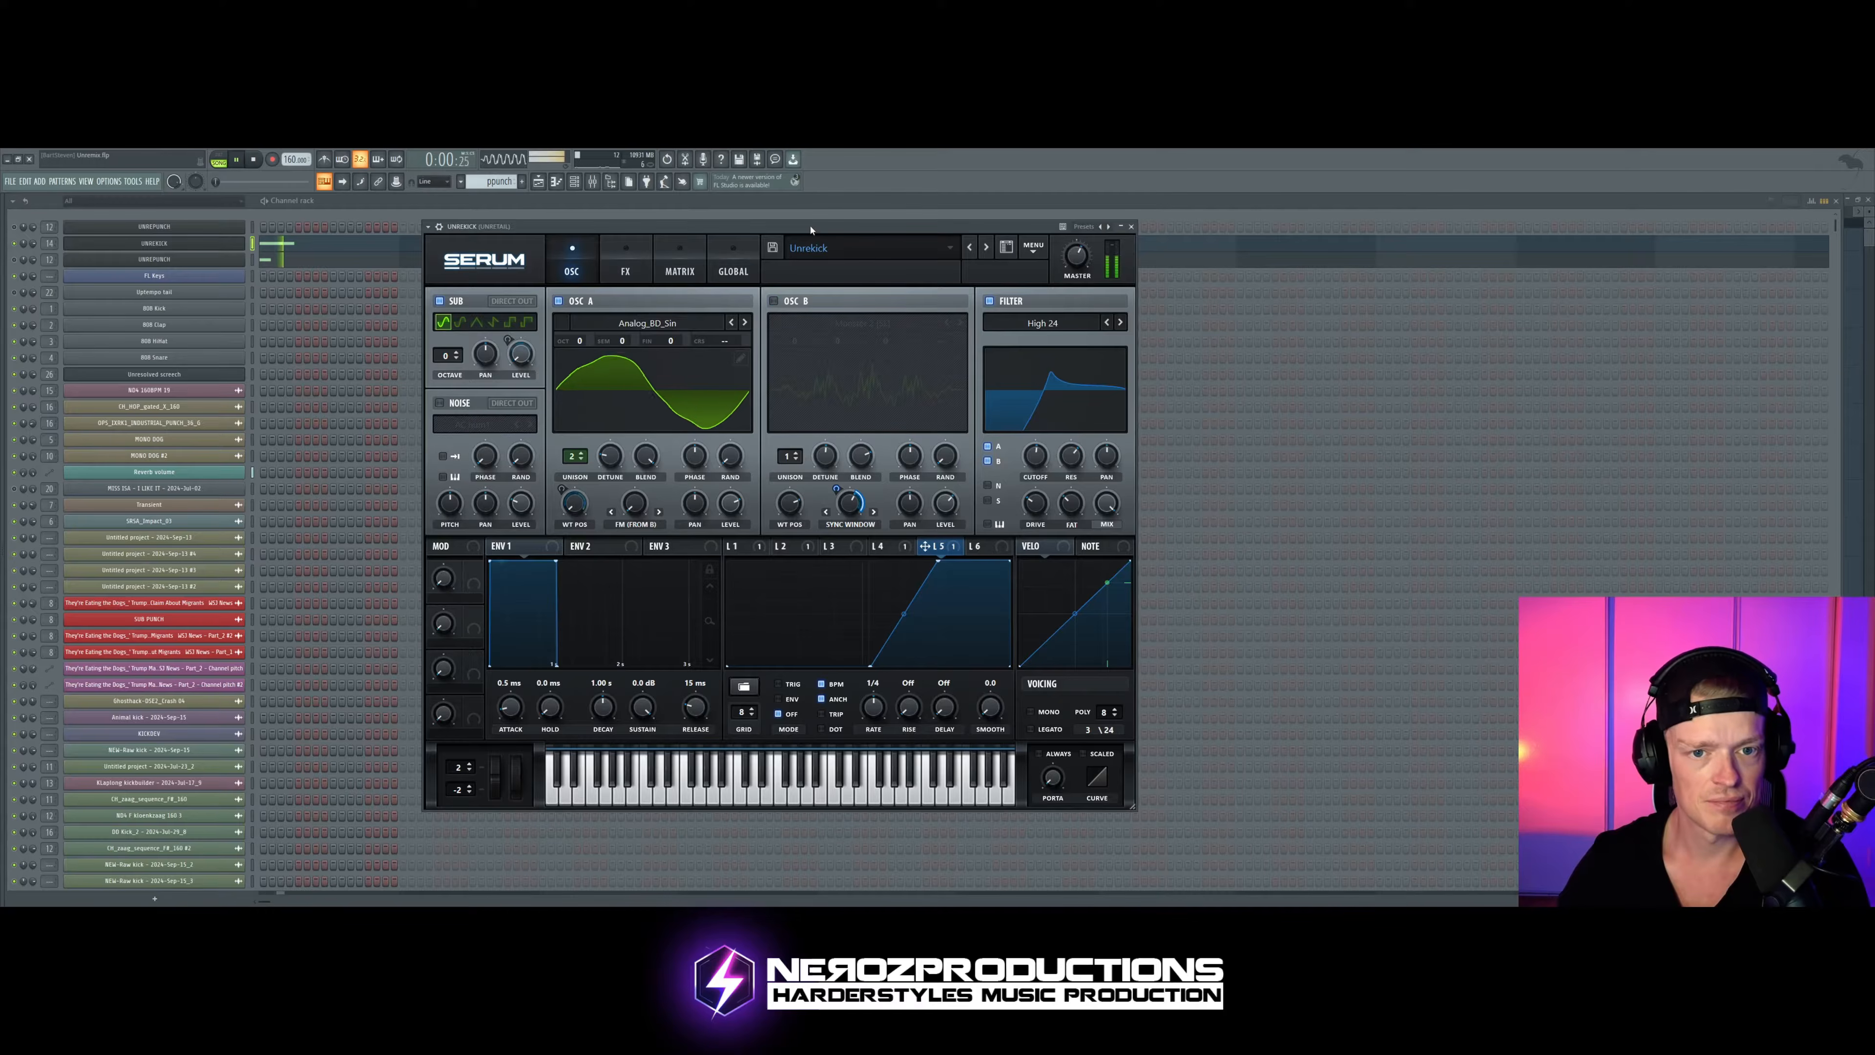
key(space)
click(779, 300)
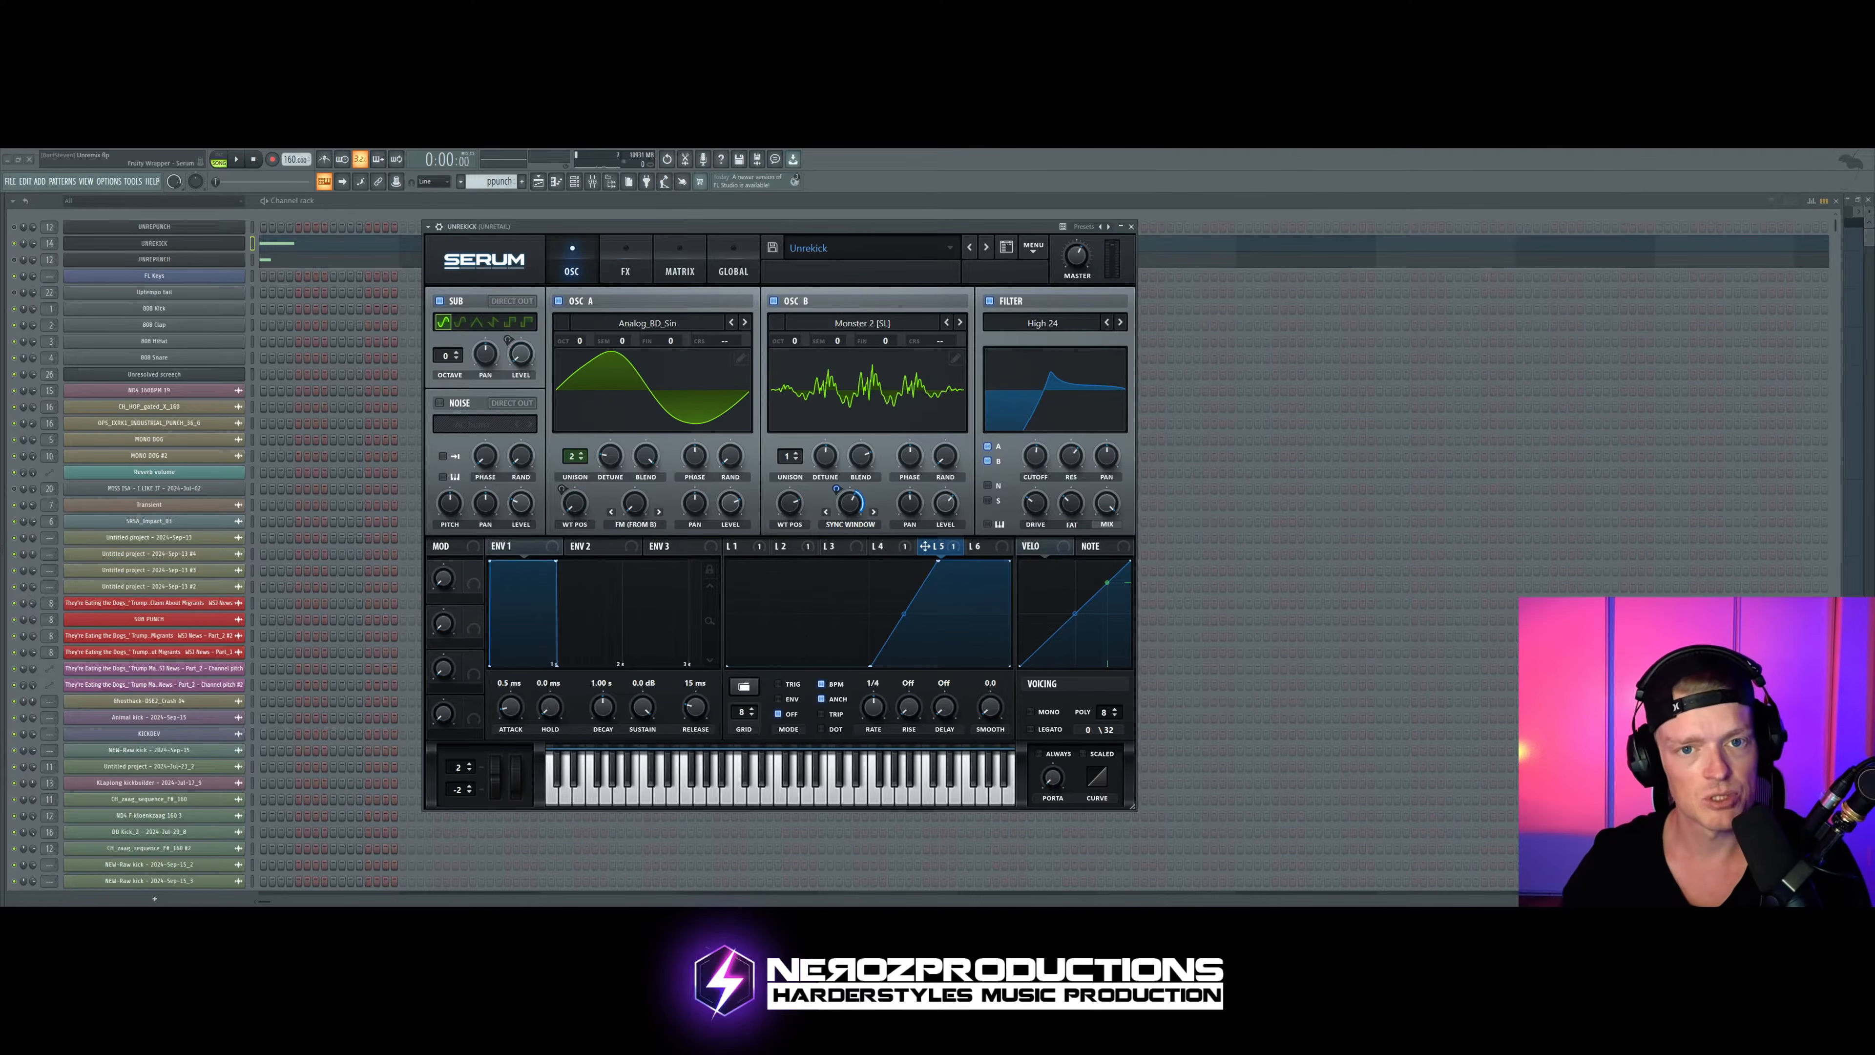
key(space)
key(space)
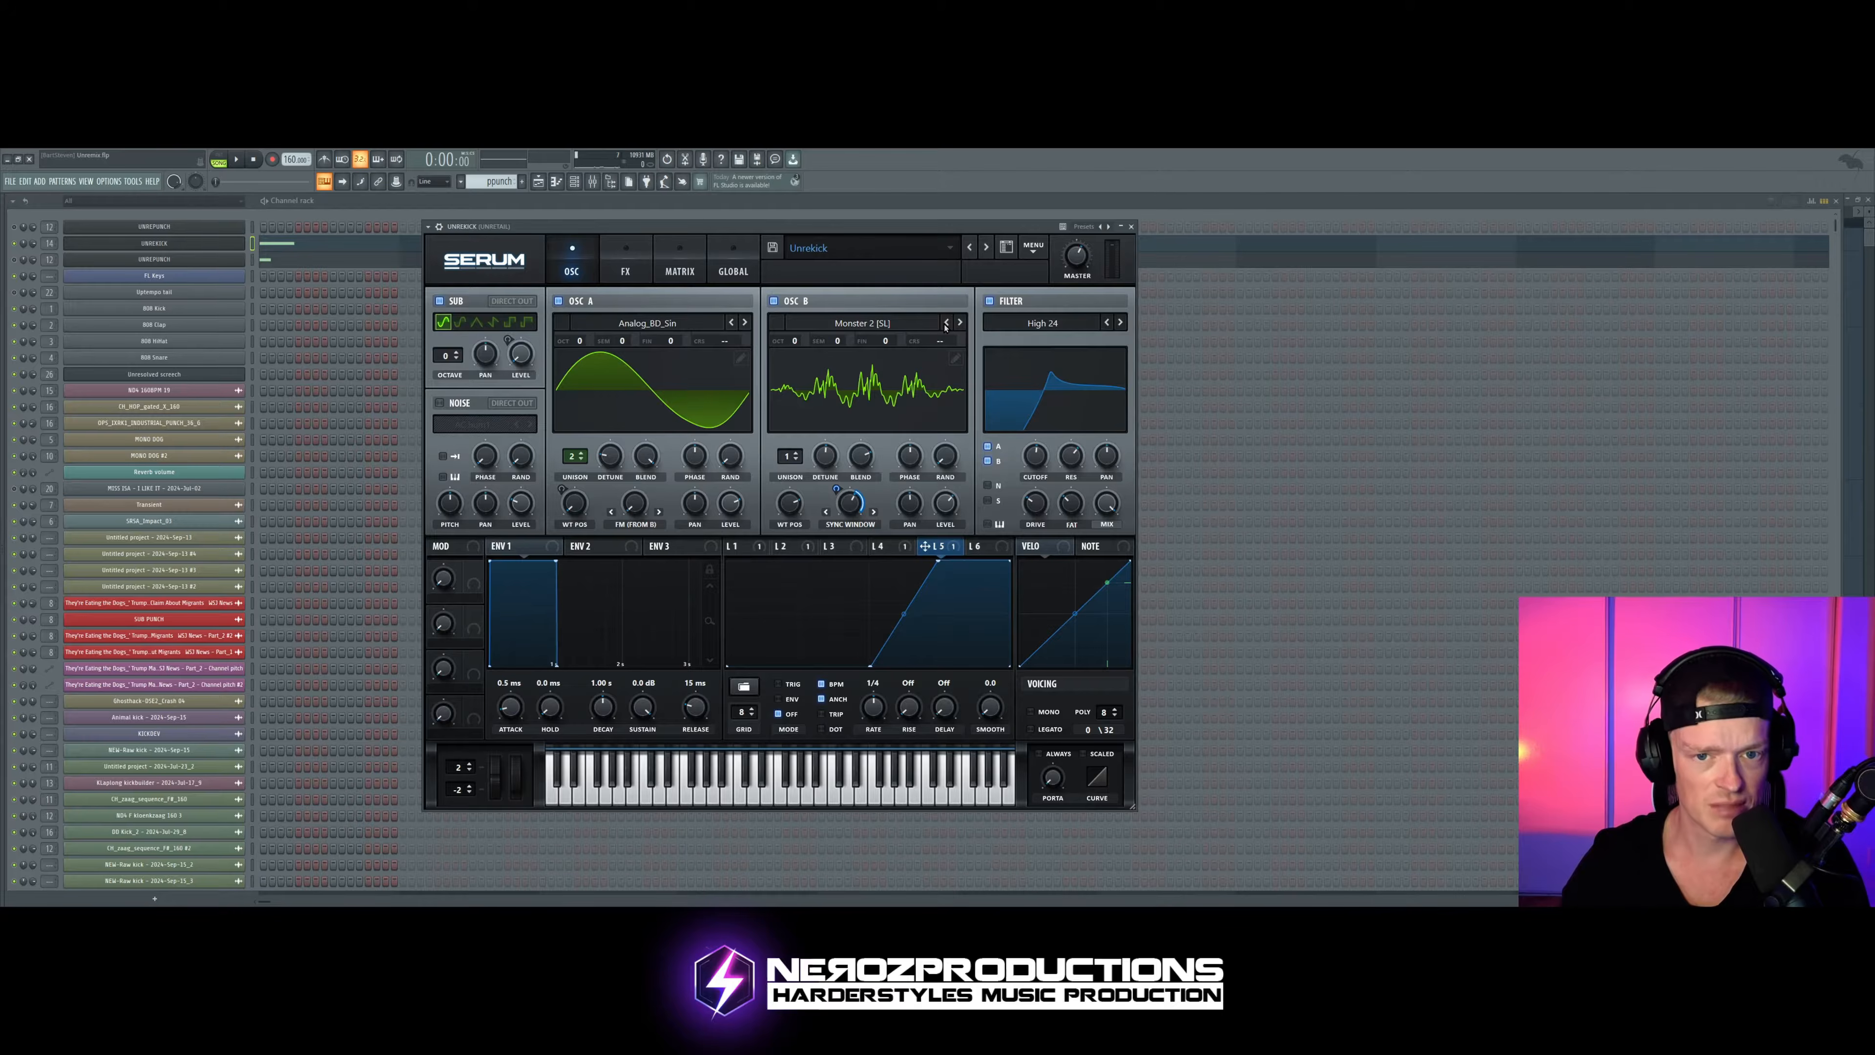
Step: Try the Monster 1 [SL] wavetable in oscillator B and audition the kick while adjusting its warp modulation
click(946, 323)
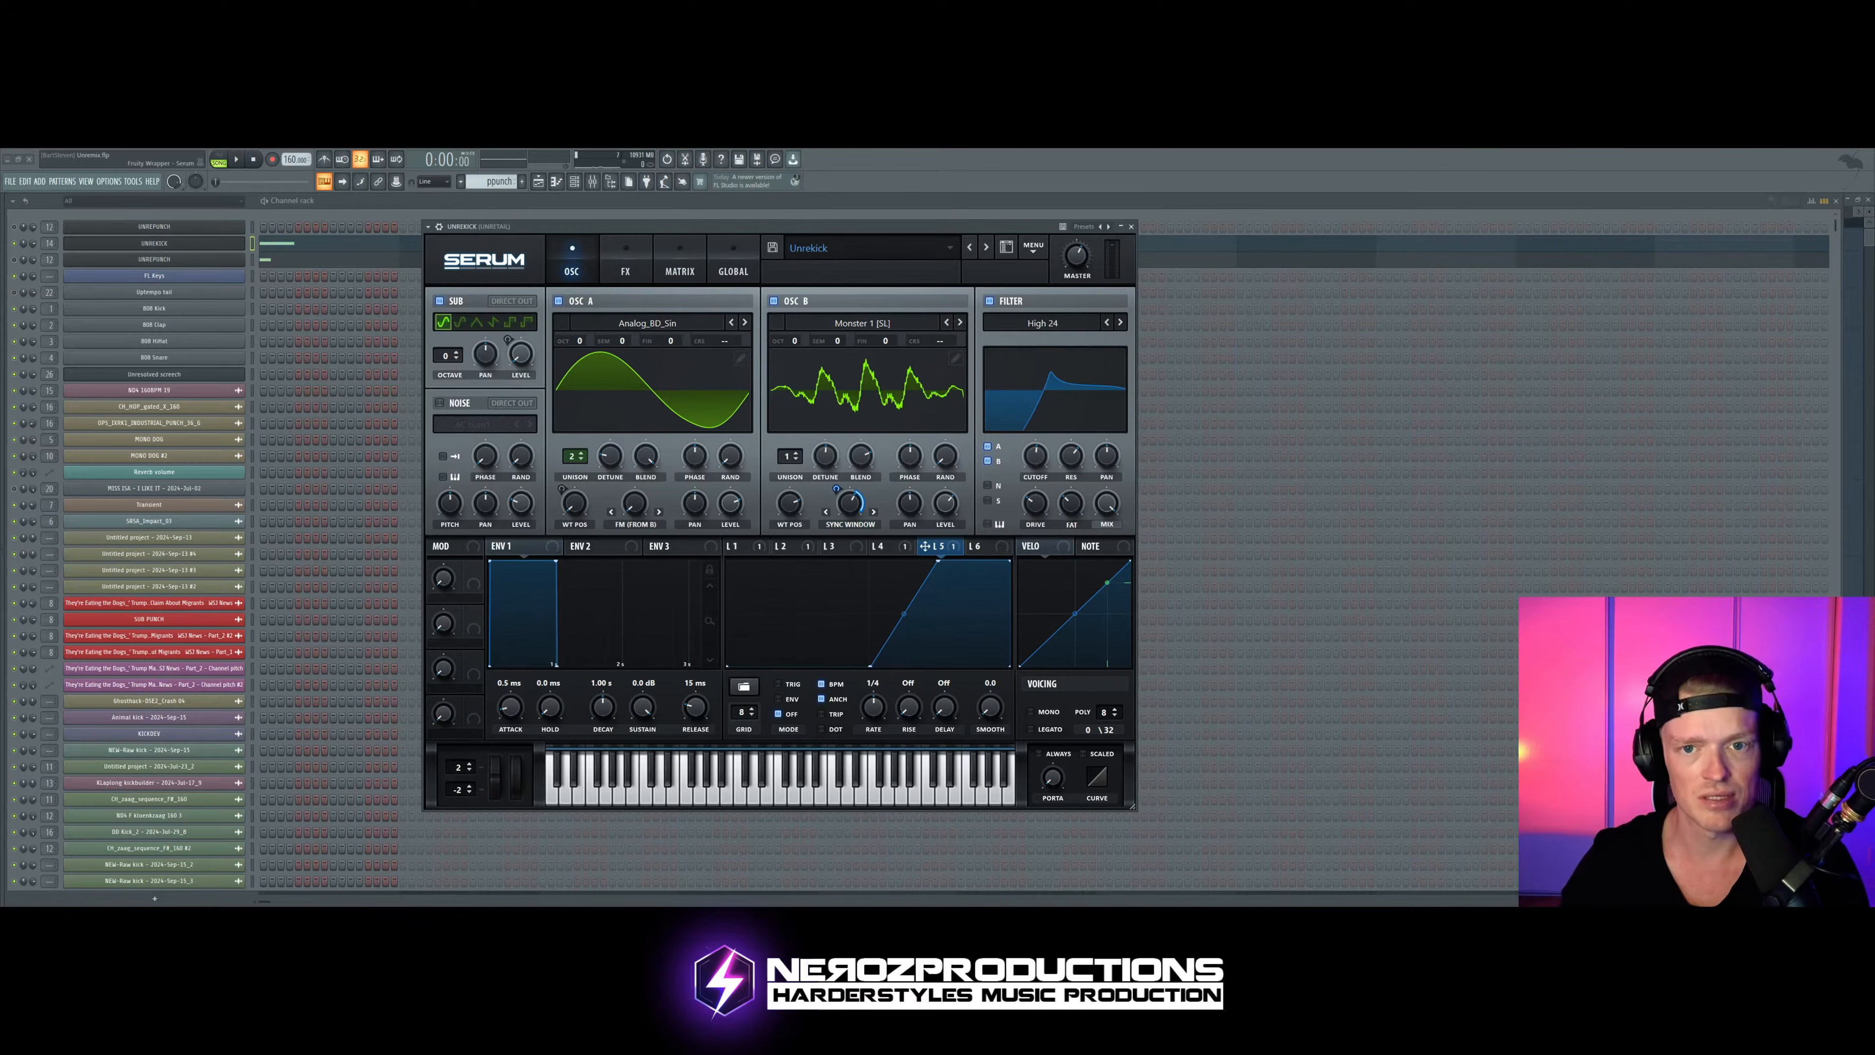
drag(932, 234, 912, 241)
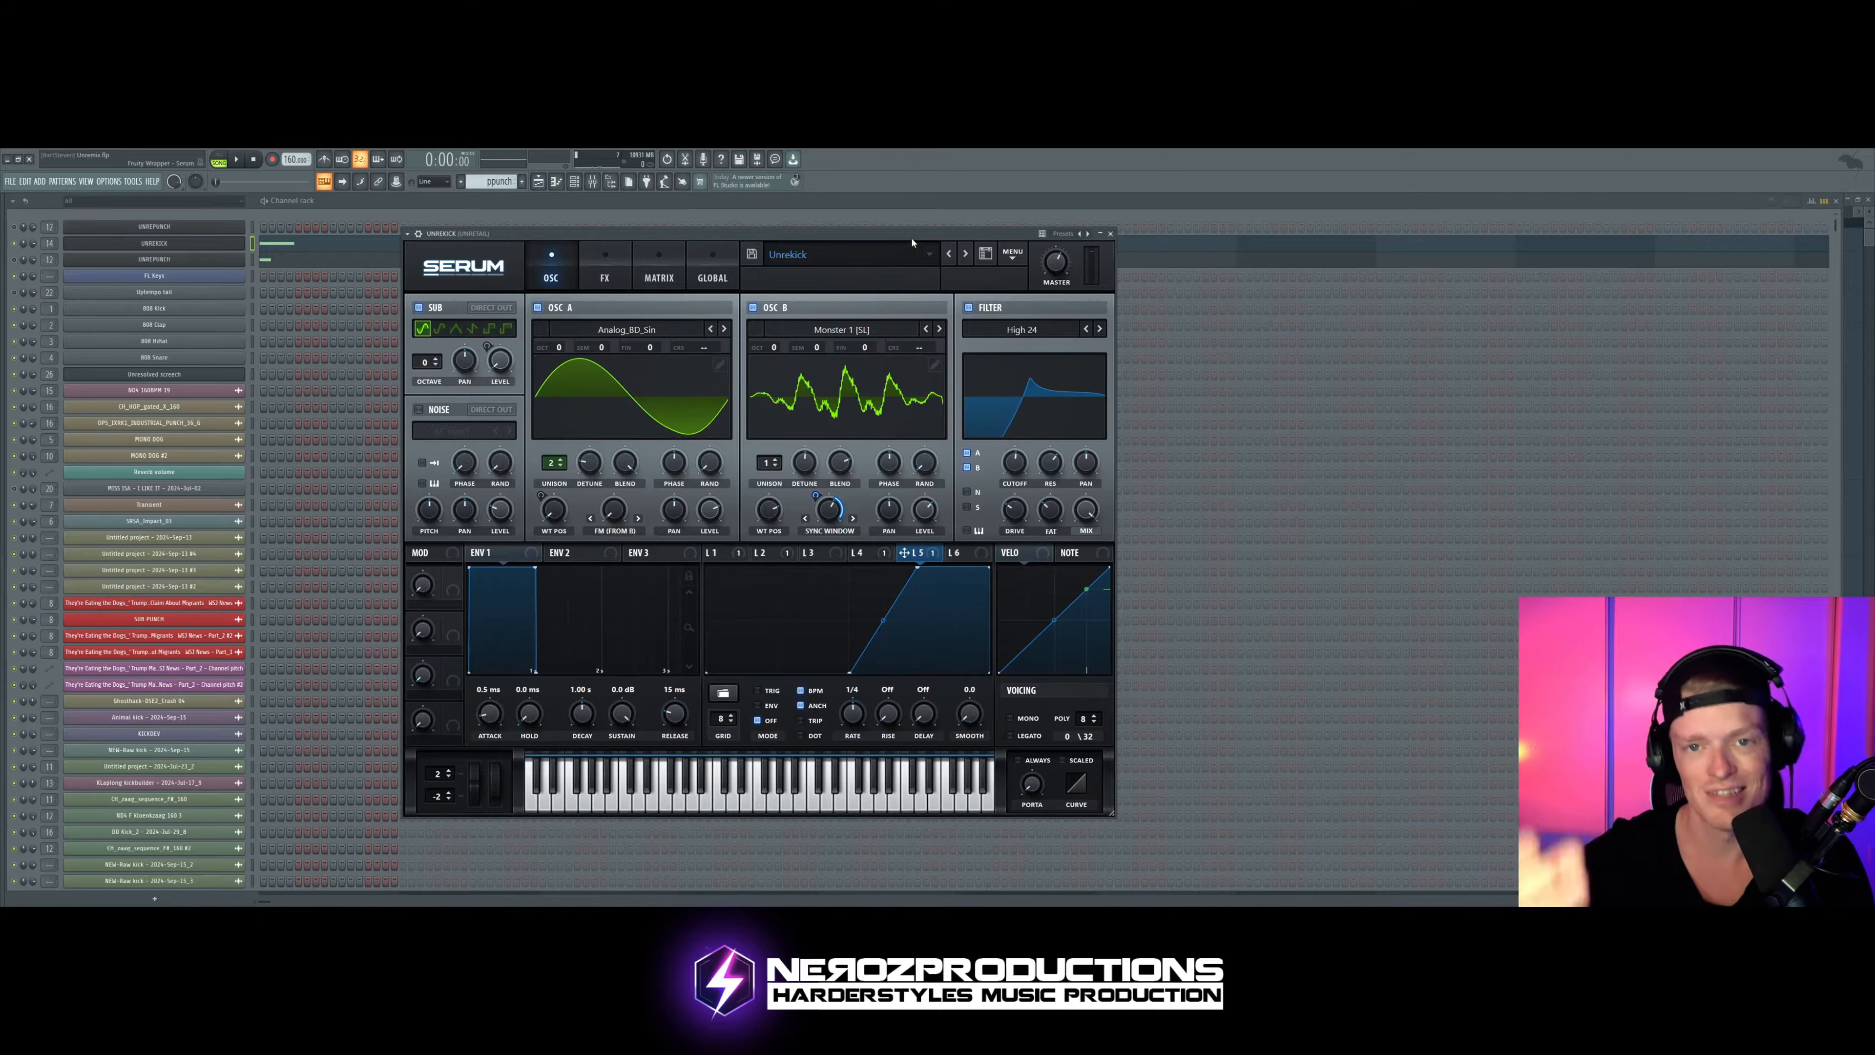
key(space)
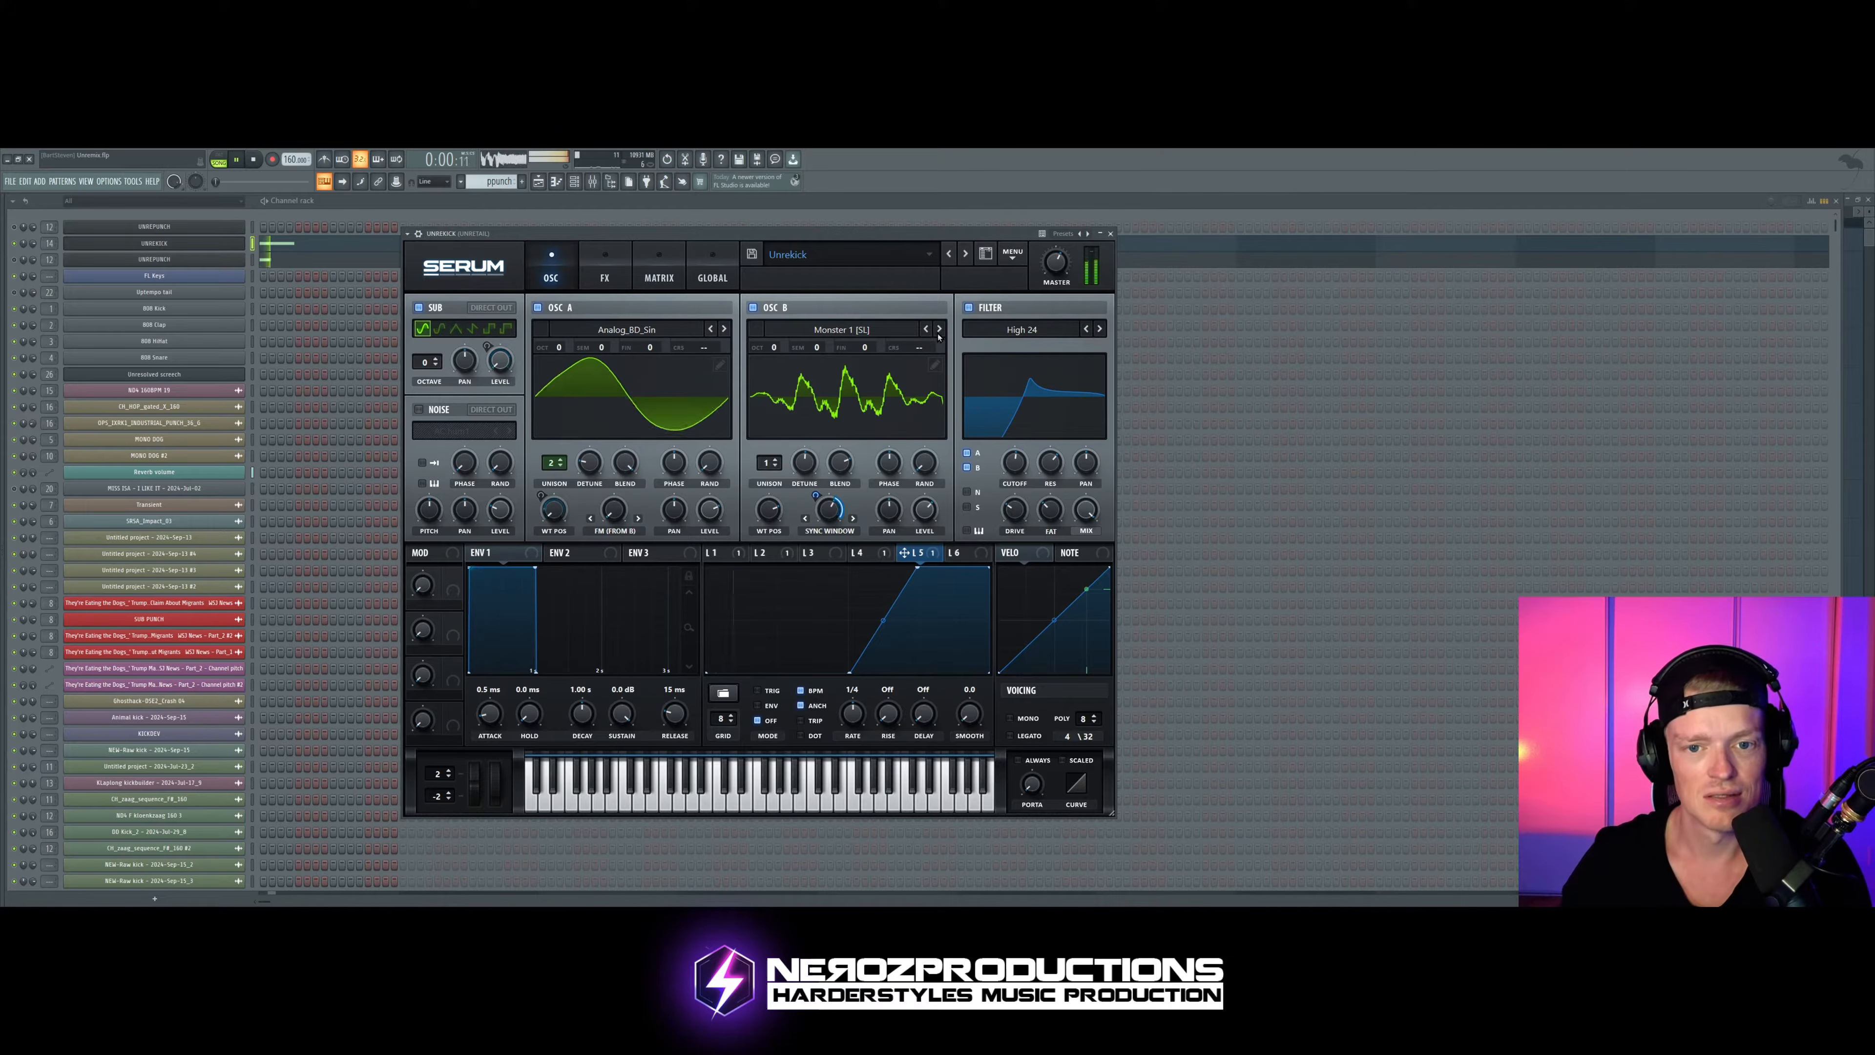
key(space)
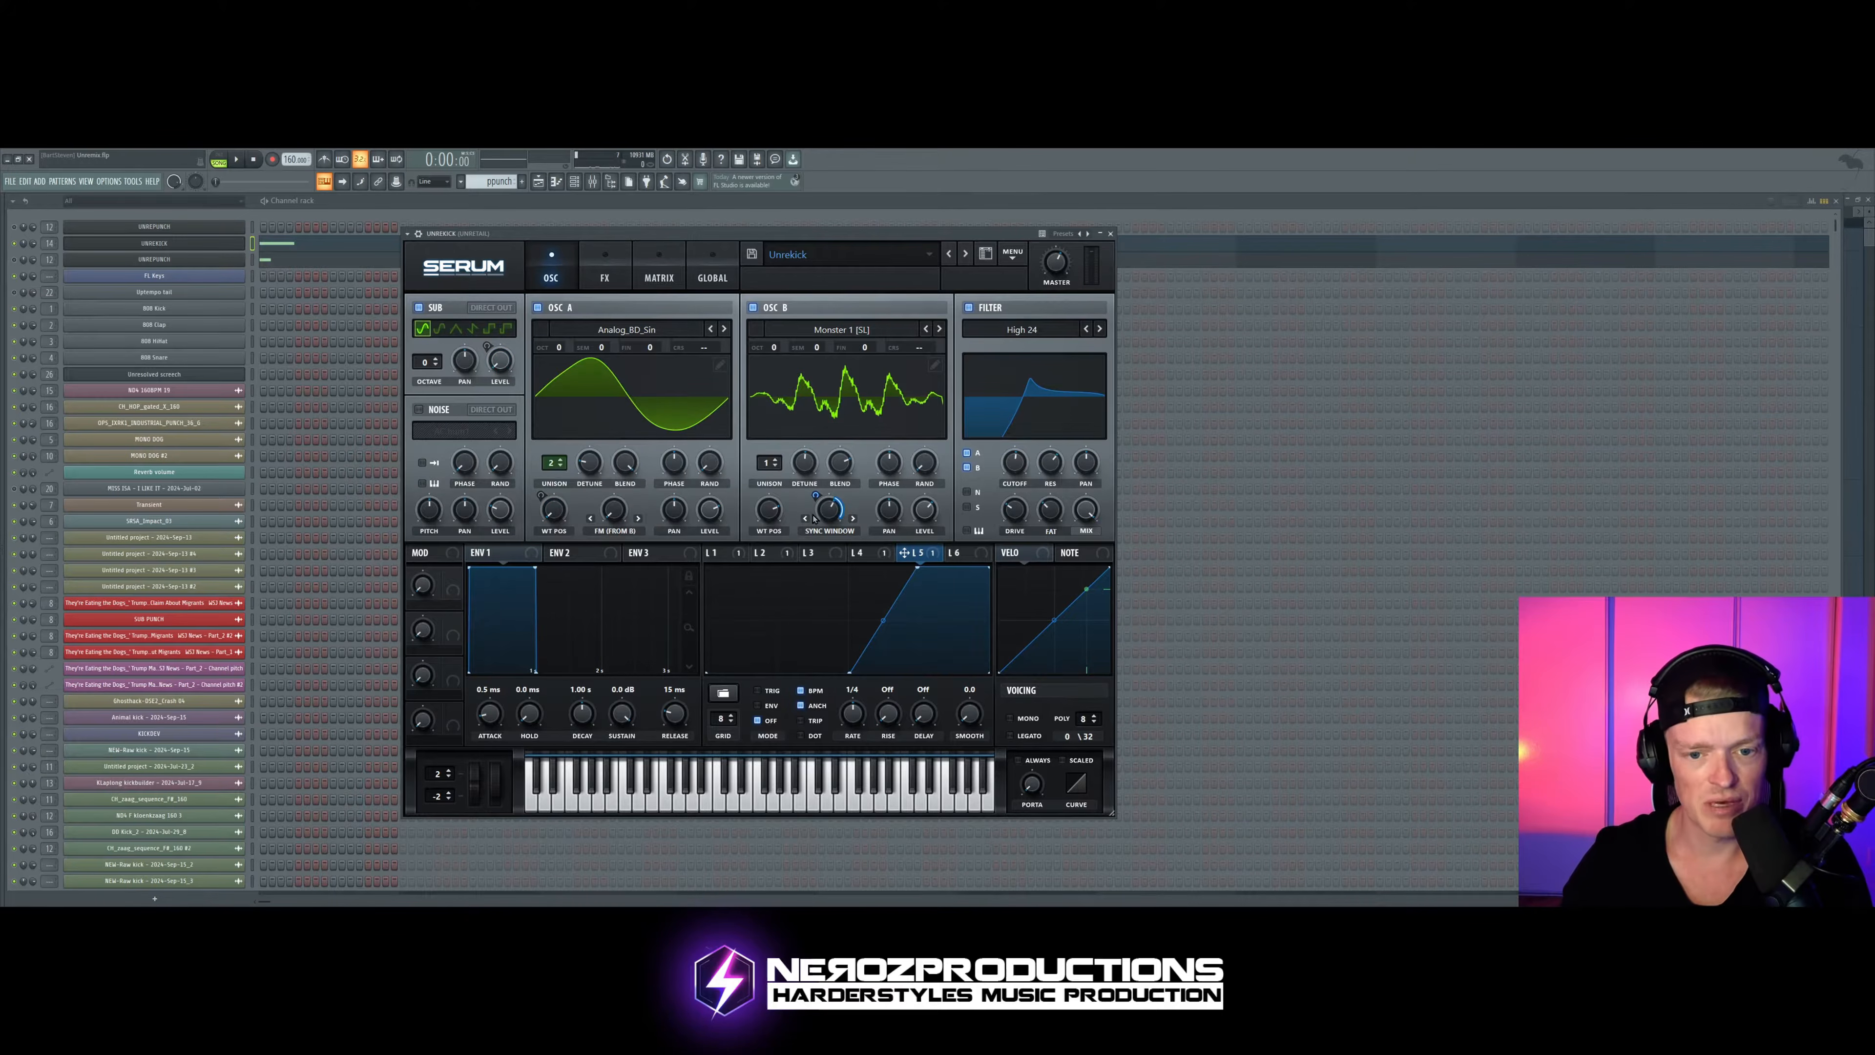
drag(815, 519, 815, 503)
key(space)
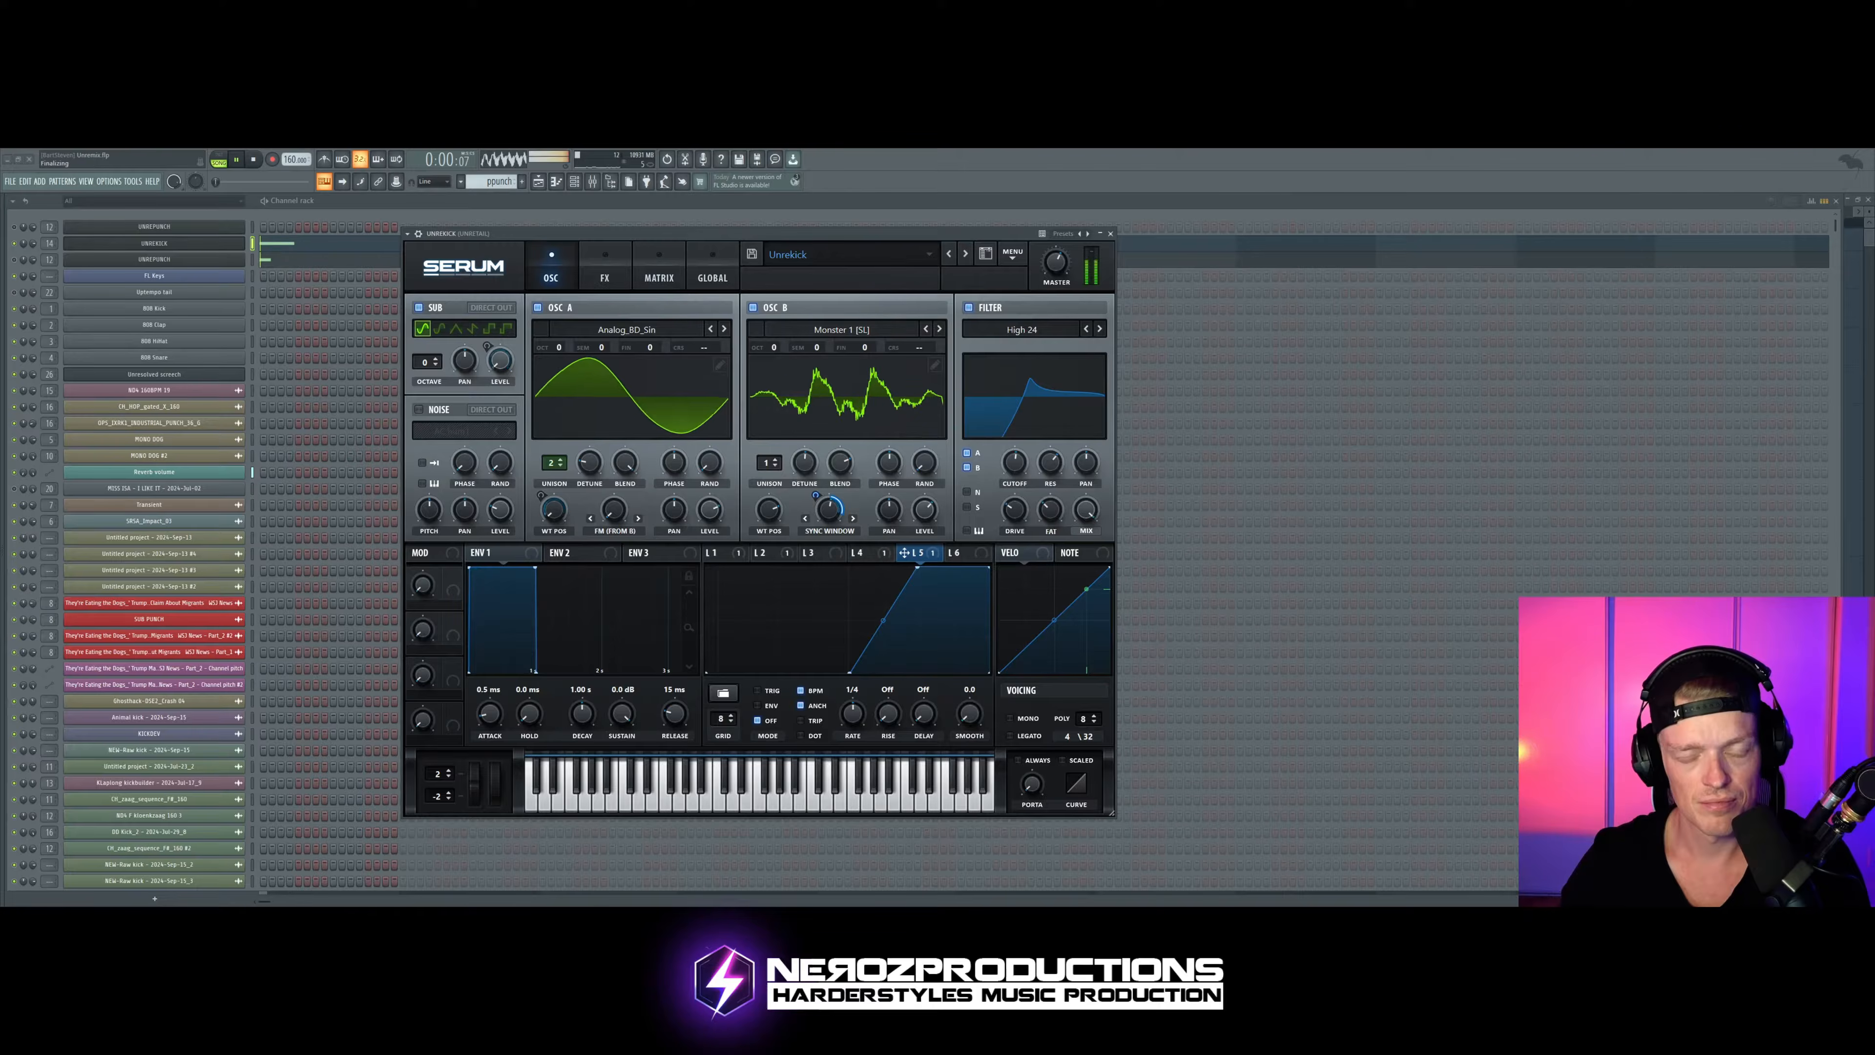
Step: Switch oscillator B's wavetable to Monster 2 [SL] during playback and adjust its Sync Window warp
click(939, 329)
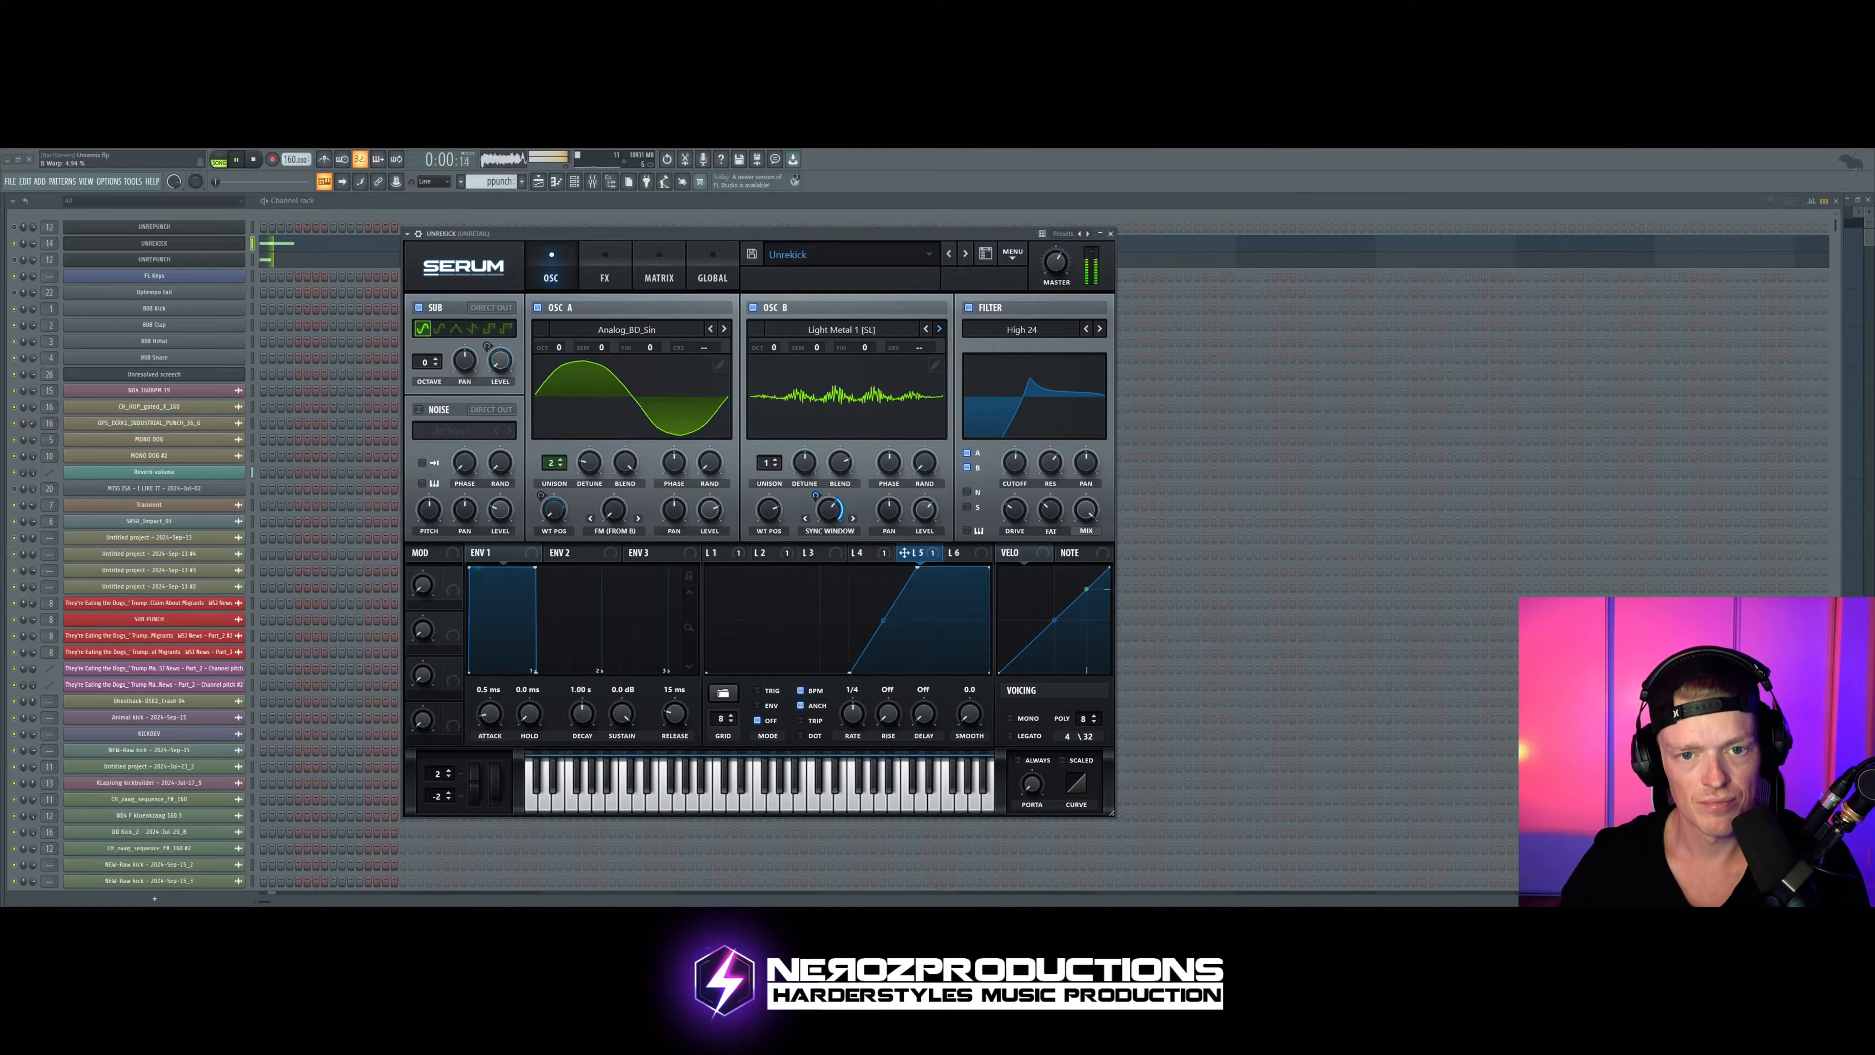
click(939, 329)
drag(829, 509, 830, 529)
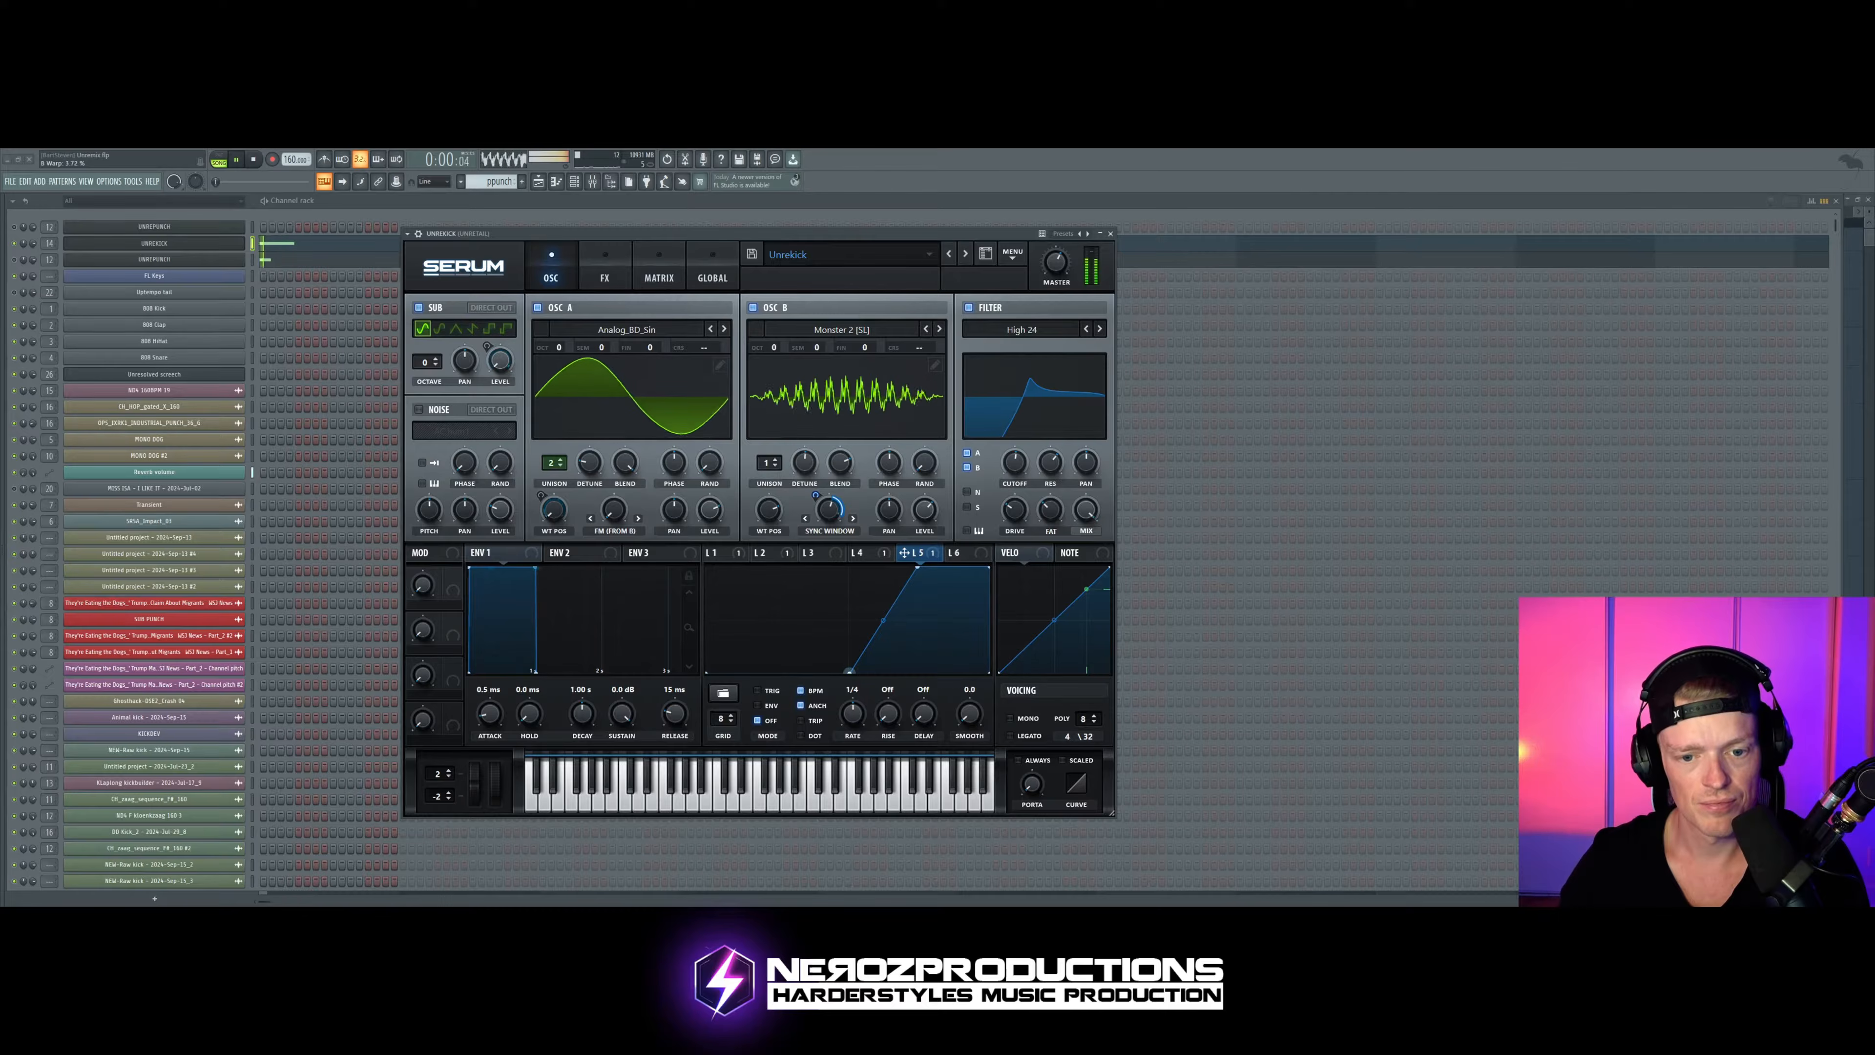
key(space)
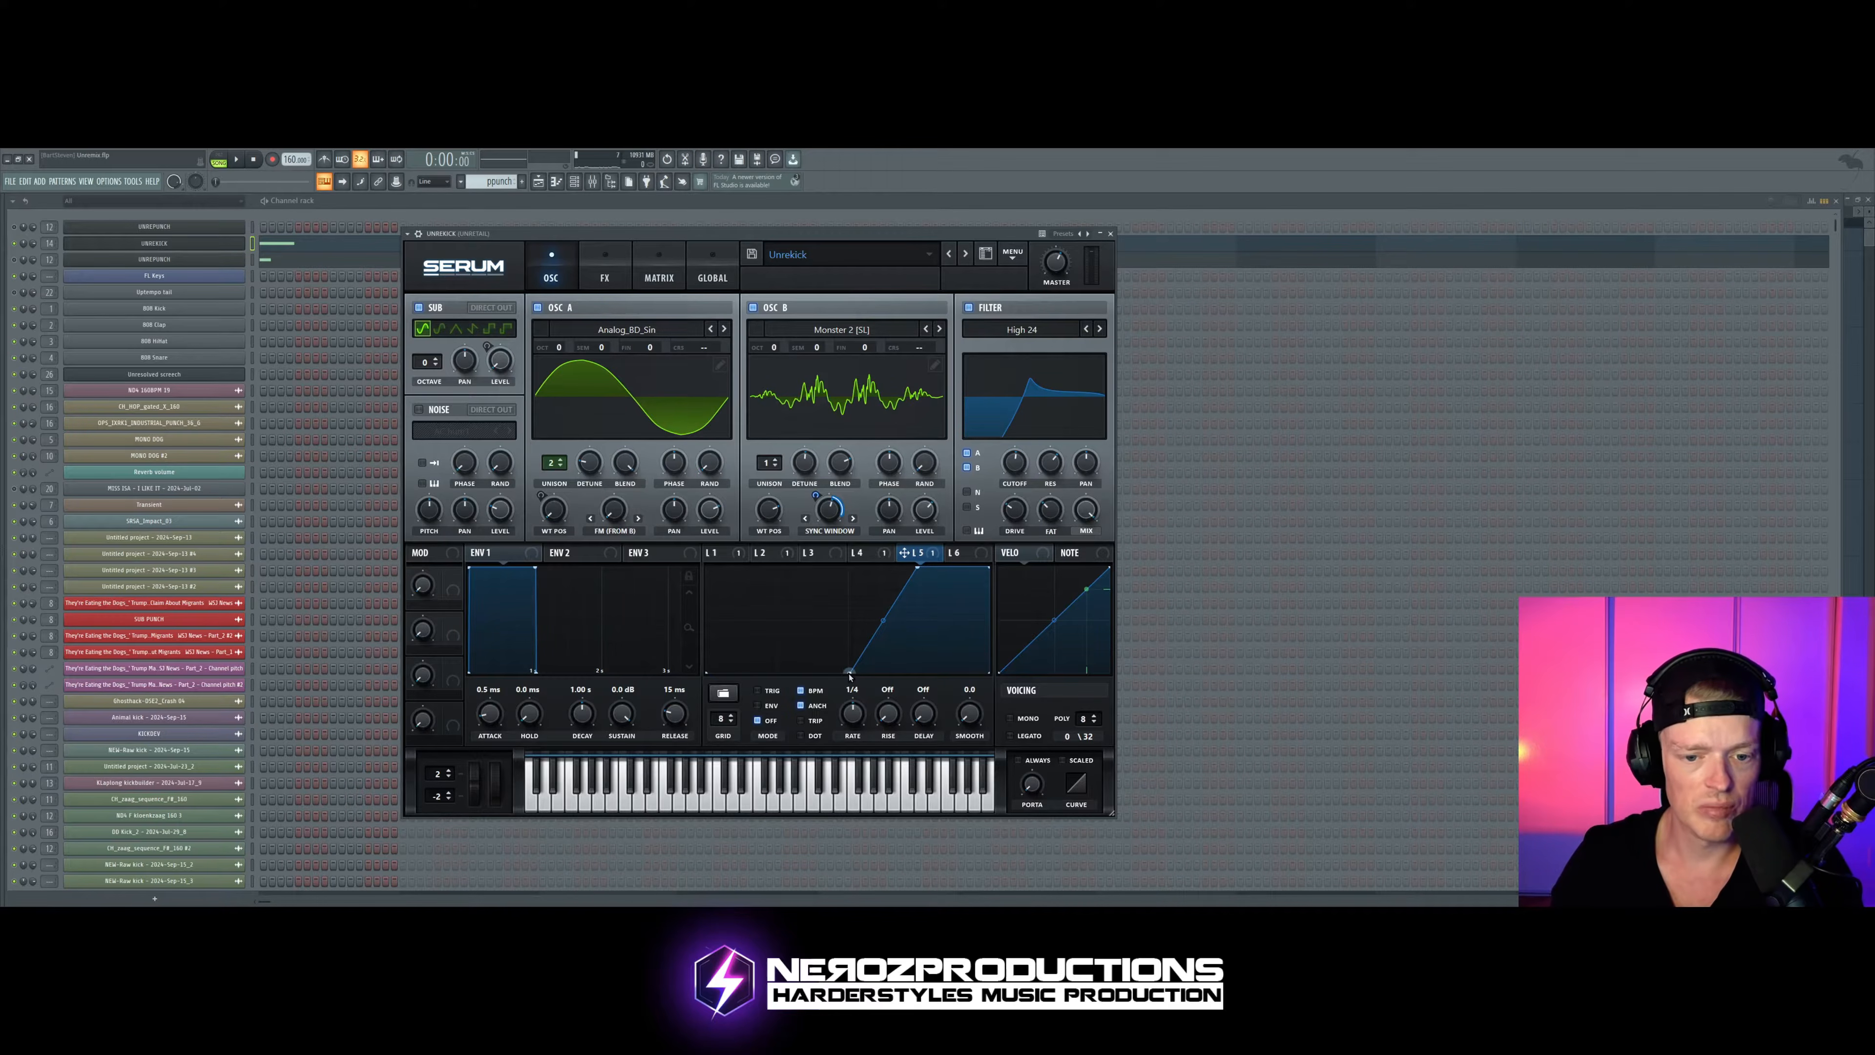
Step: Reshape LFO 5 so its ramp starts near the beginning and peaks earlier, then audition the kick
drag(851, 673, 737, 670)
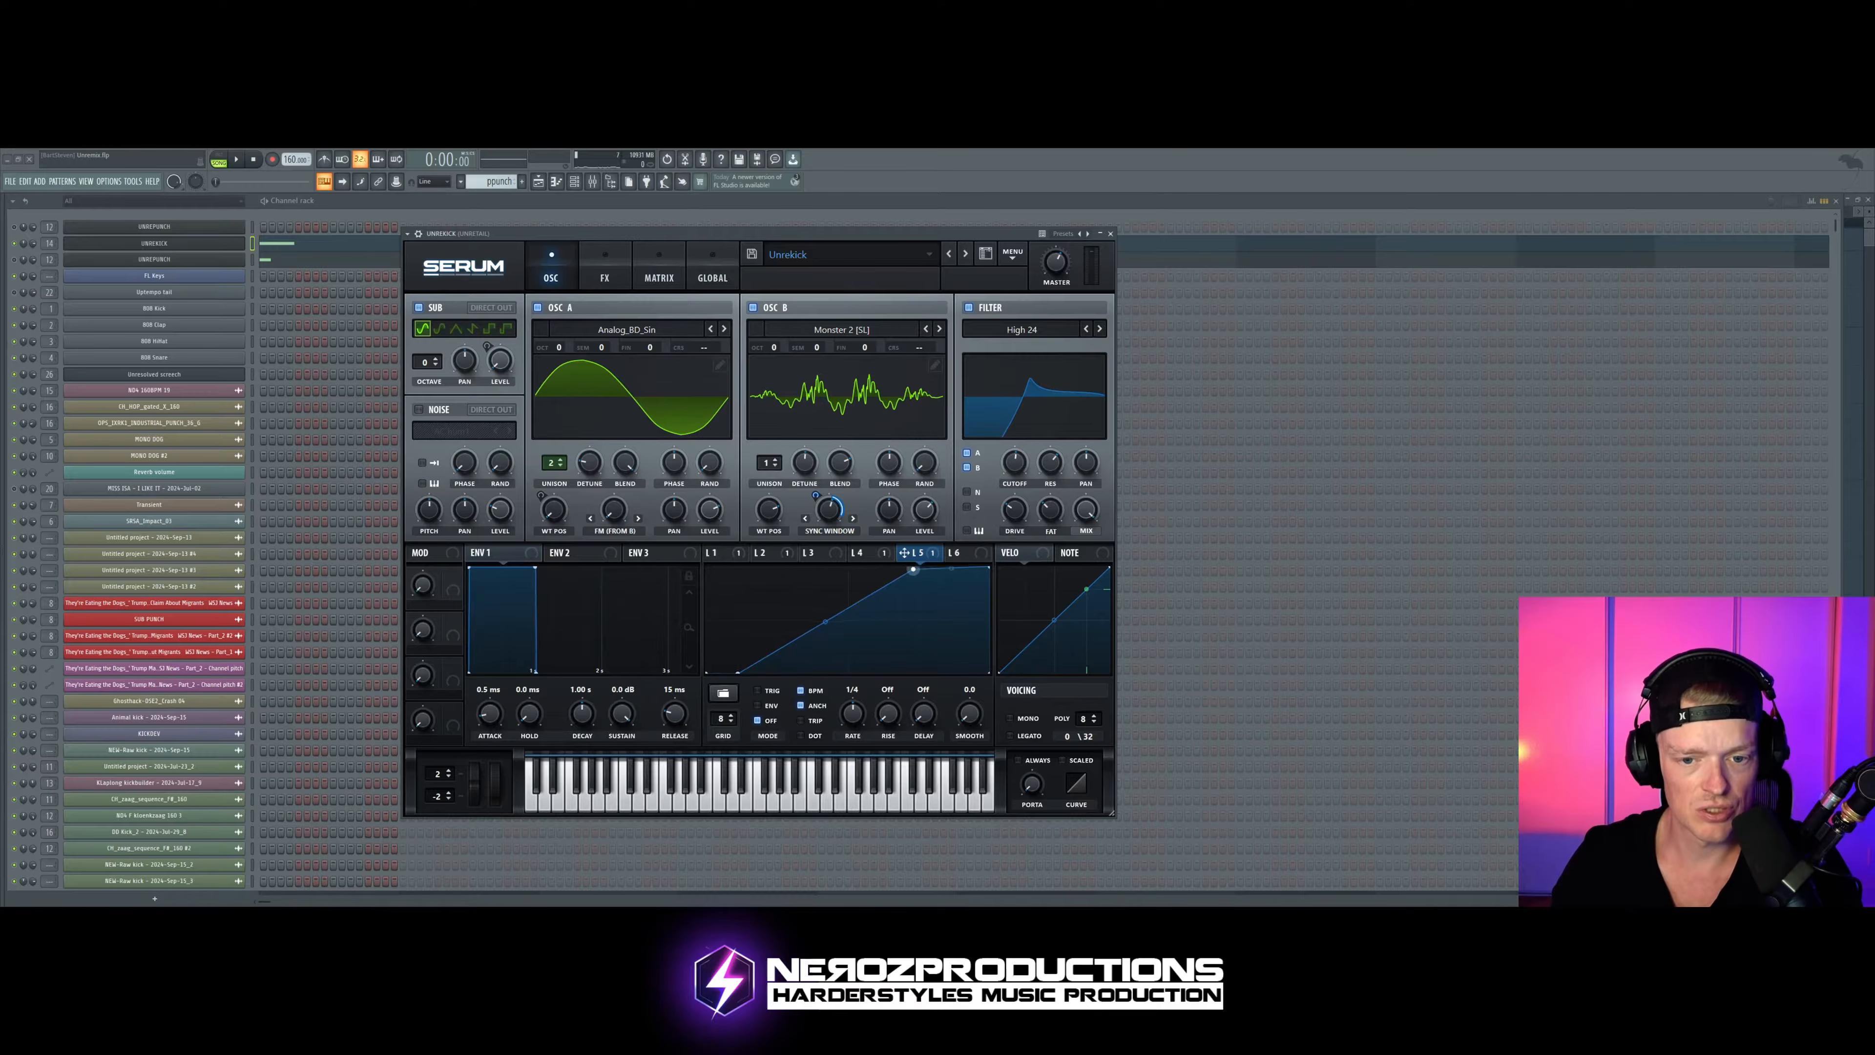
drag(918, 568, 880, 568)
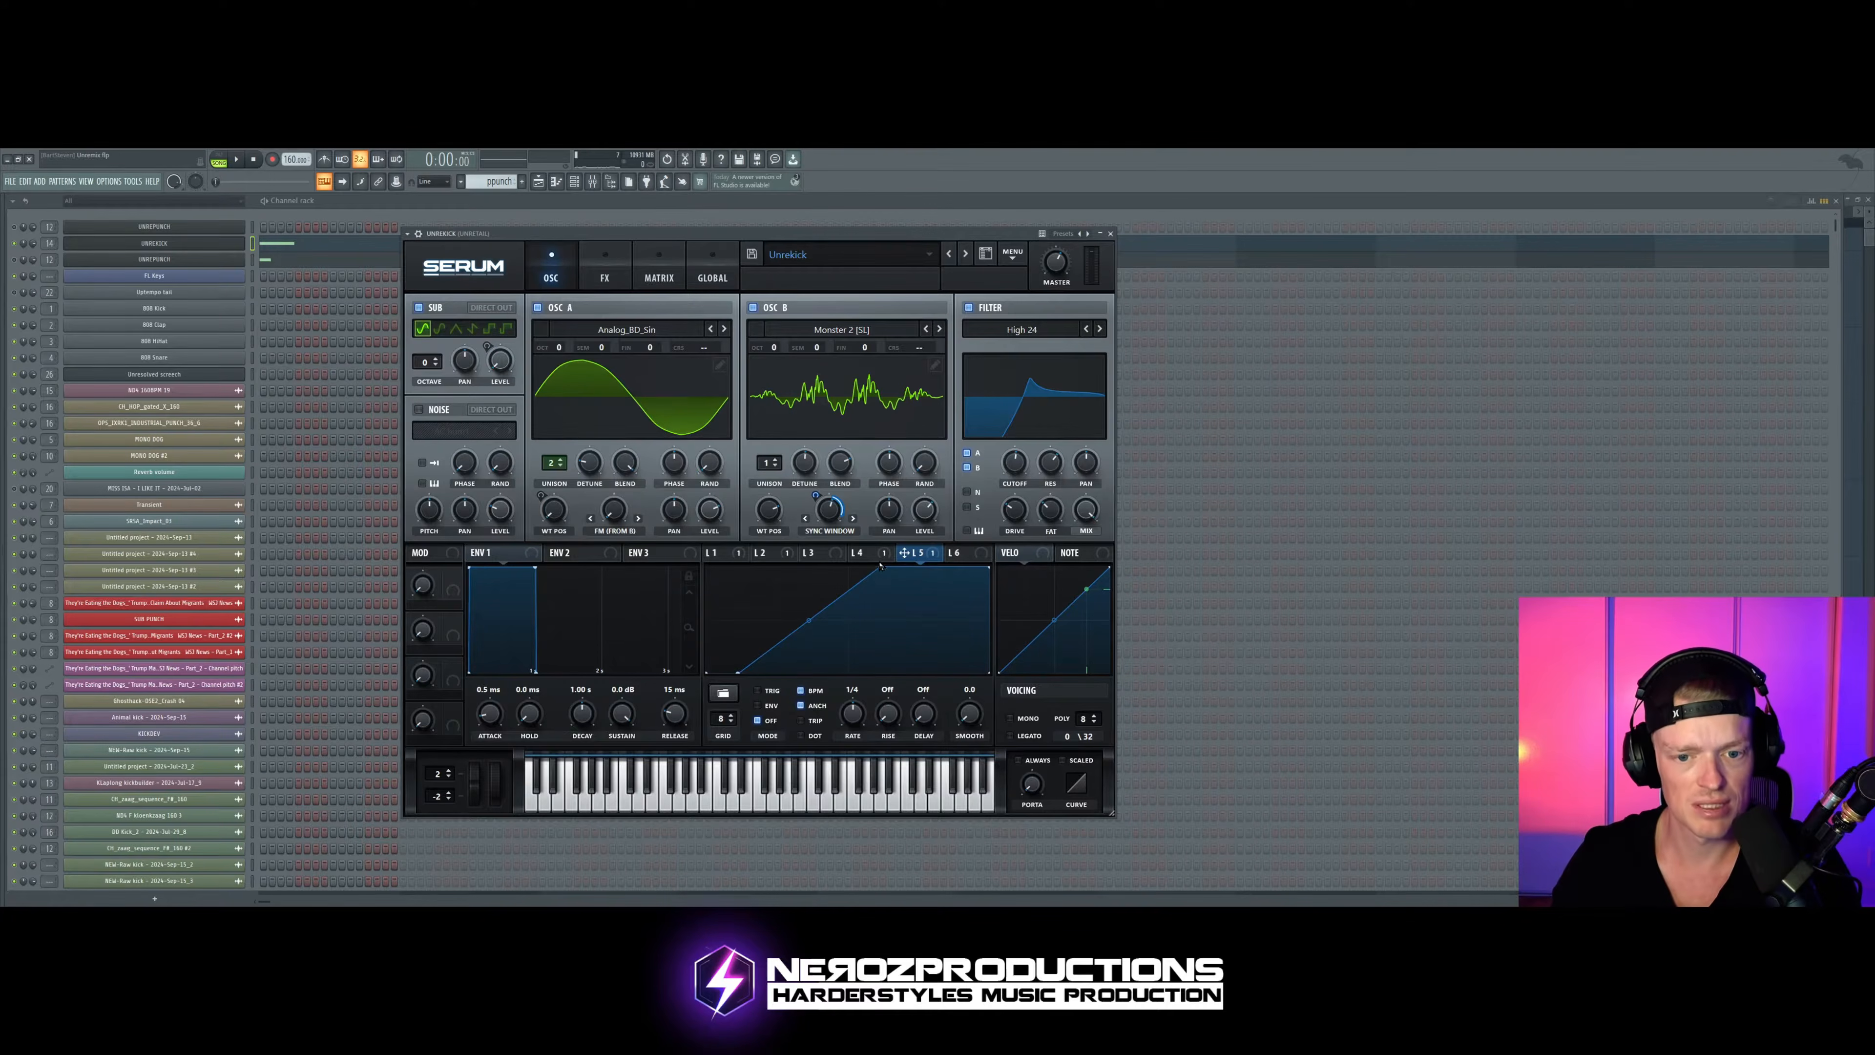
key(space)
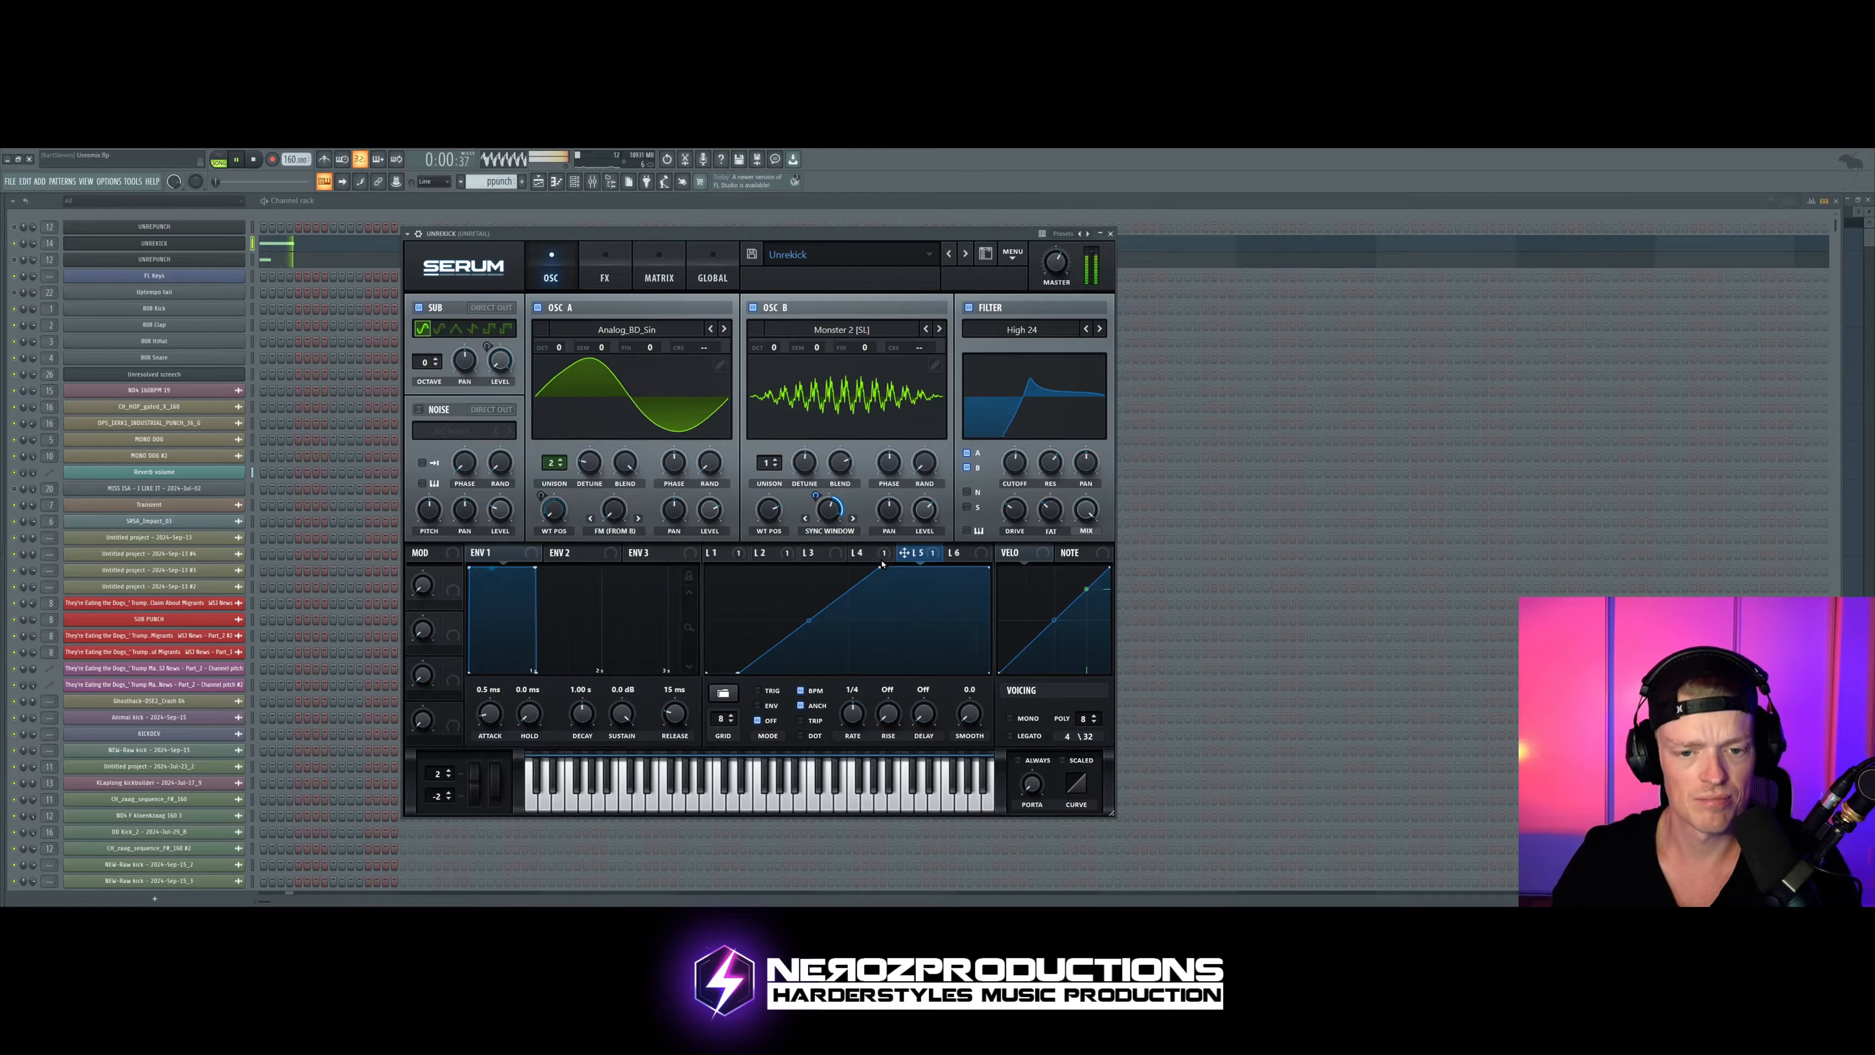
key(space)
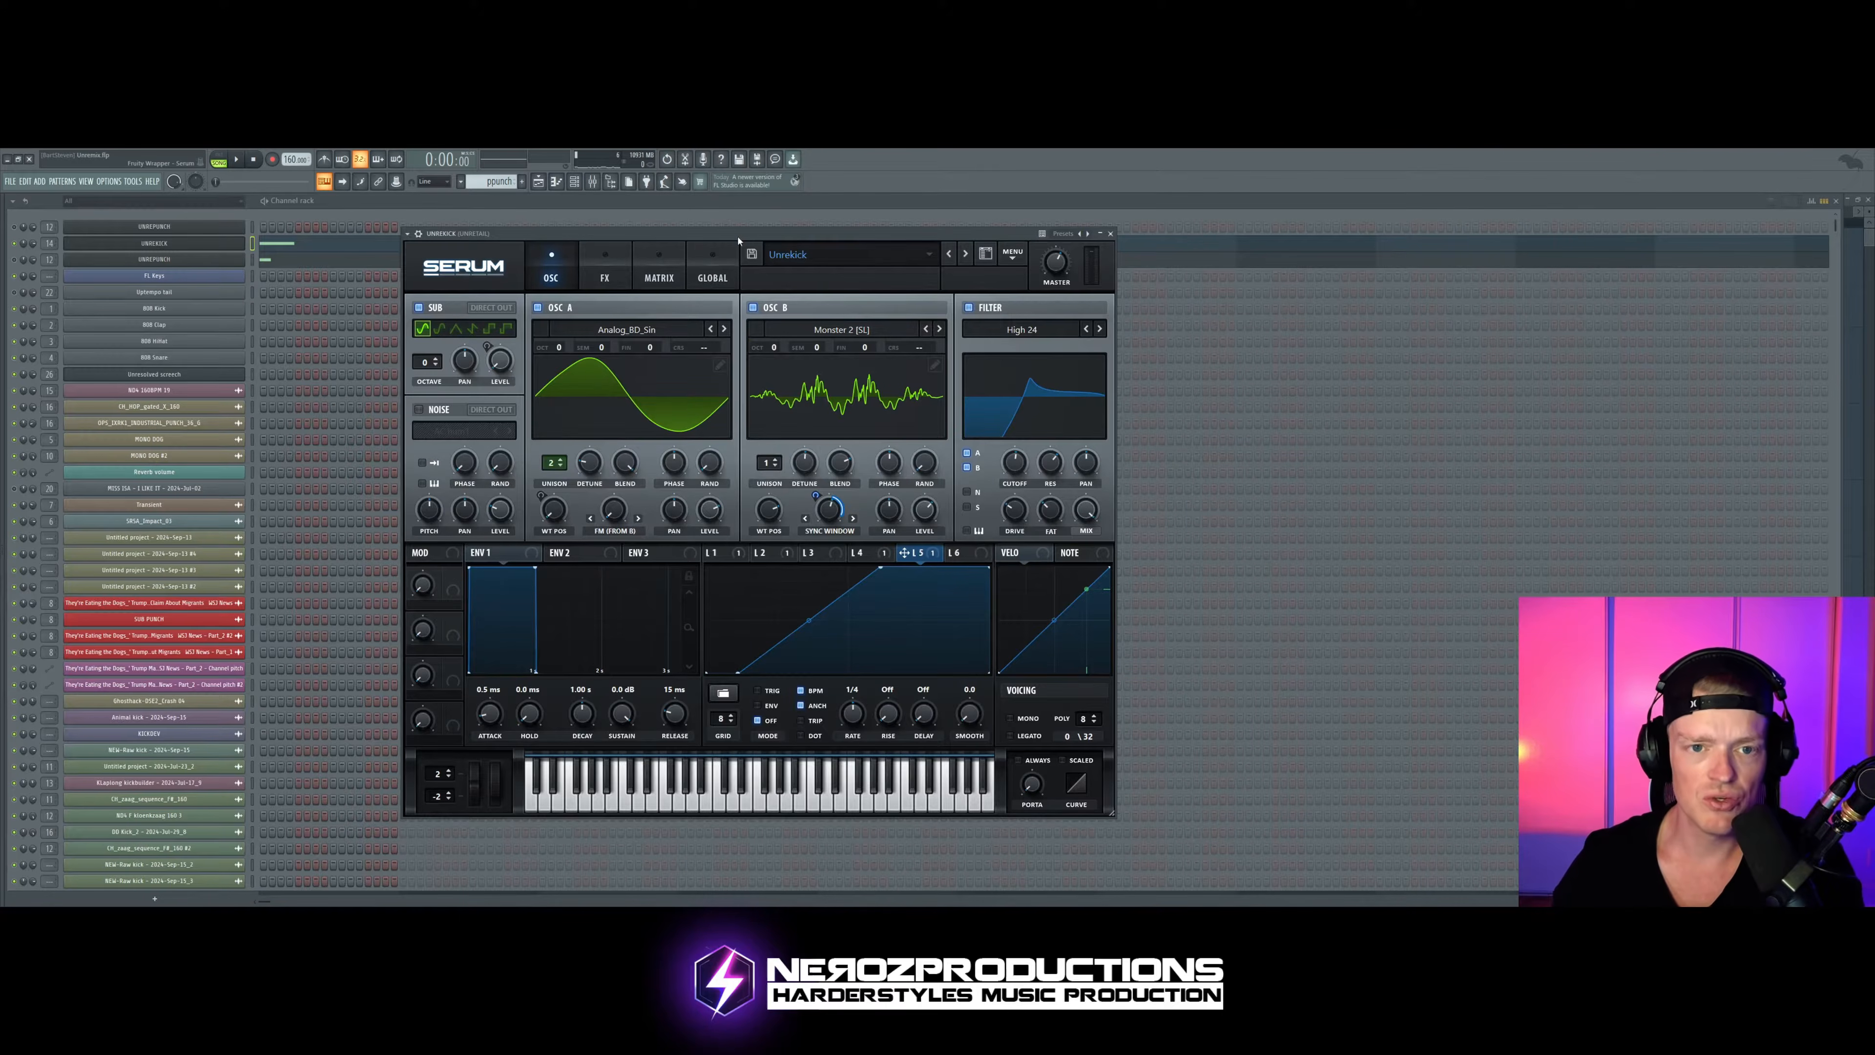
drag(737, 235, 749, 238)
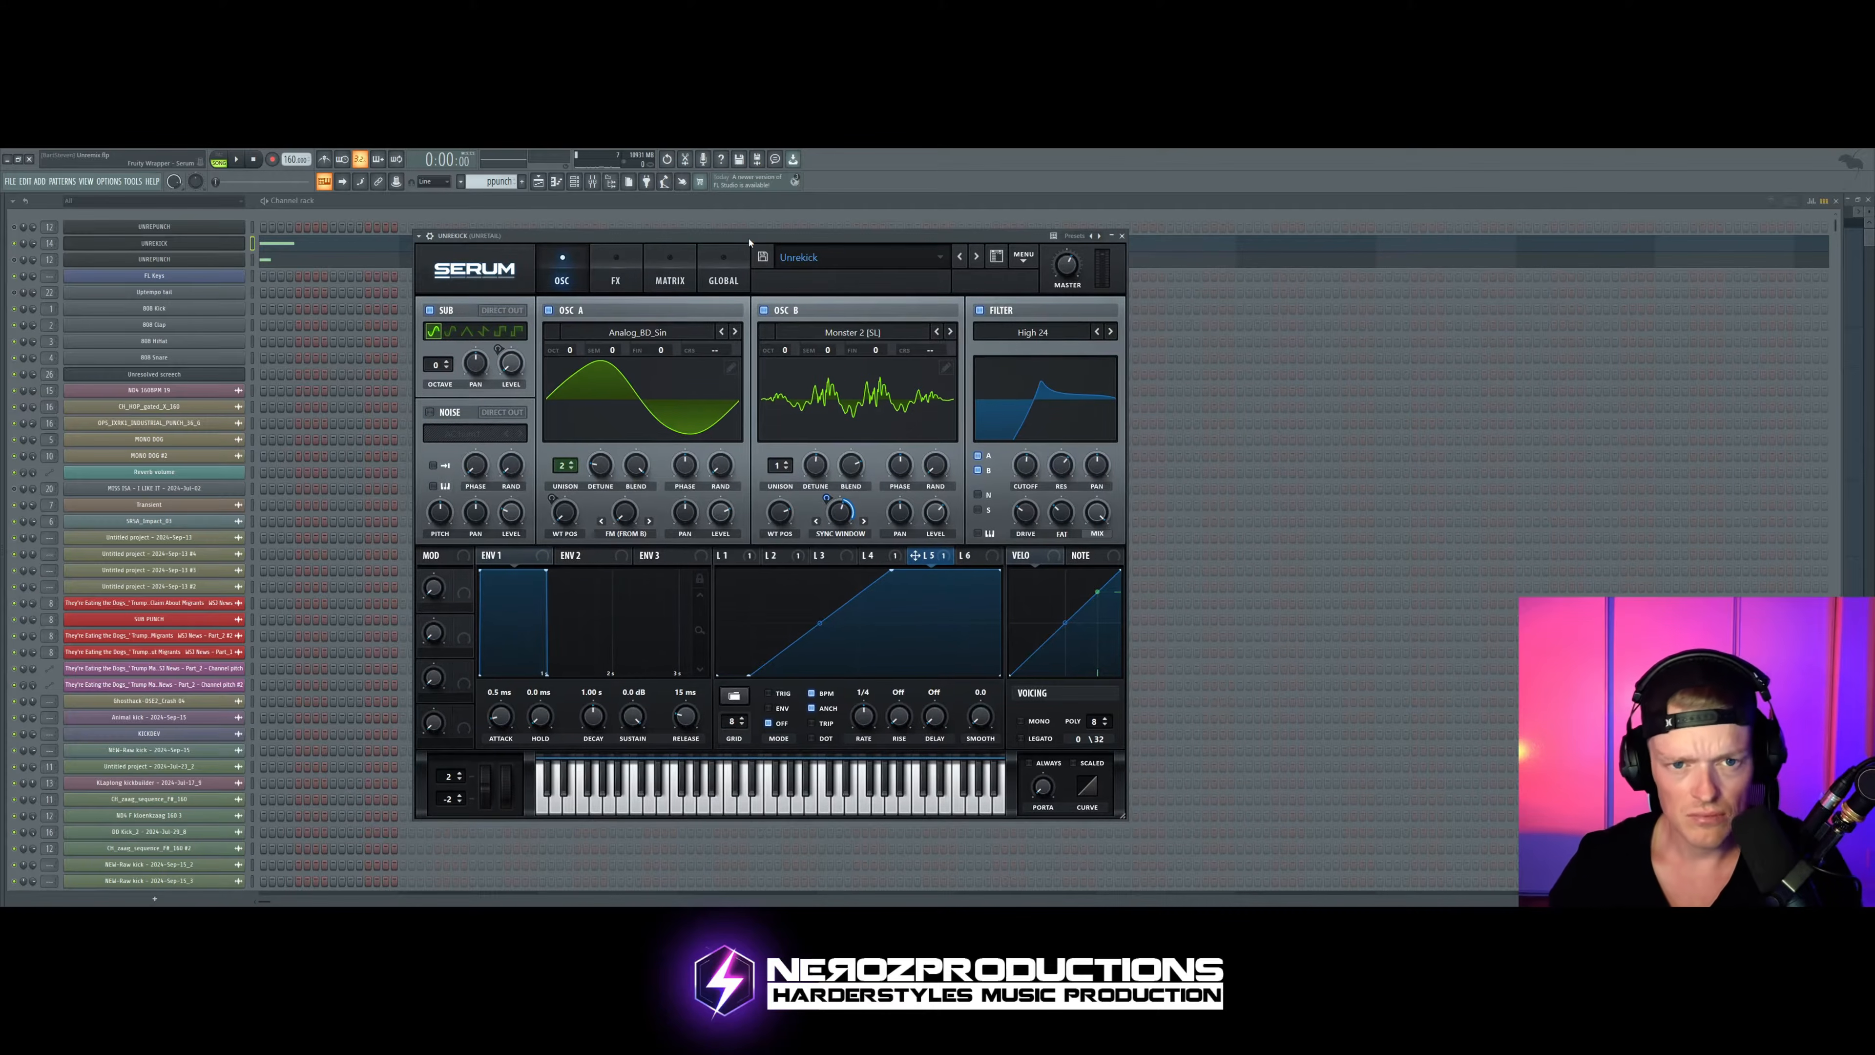
drag(745, 240, 723, 250)
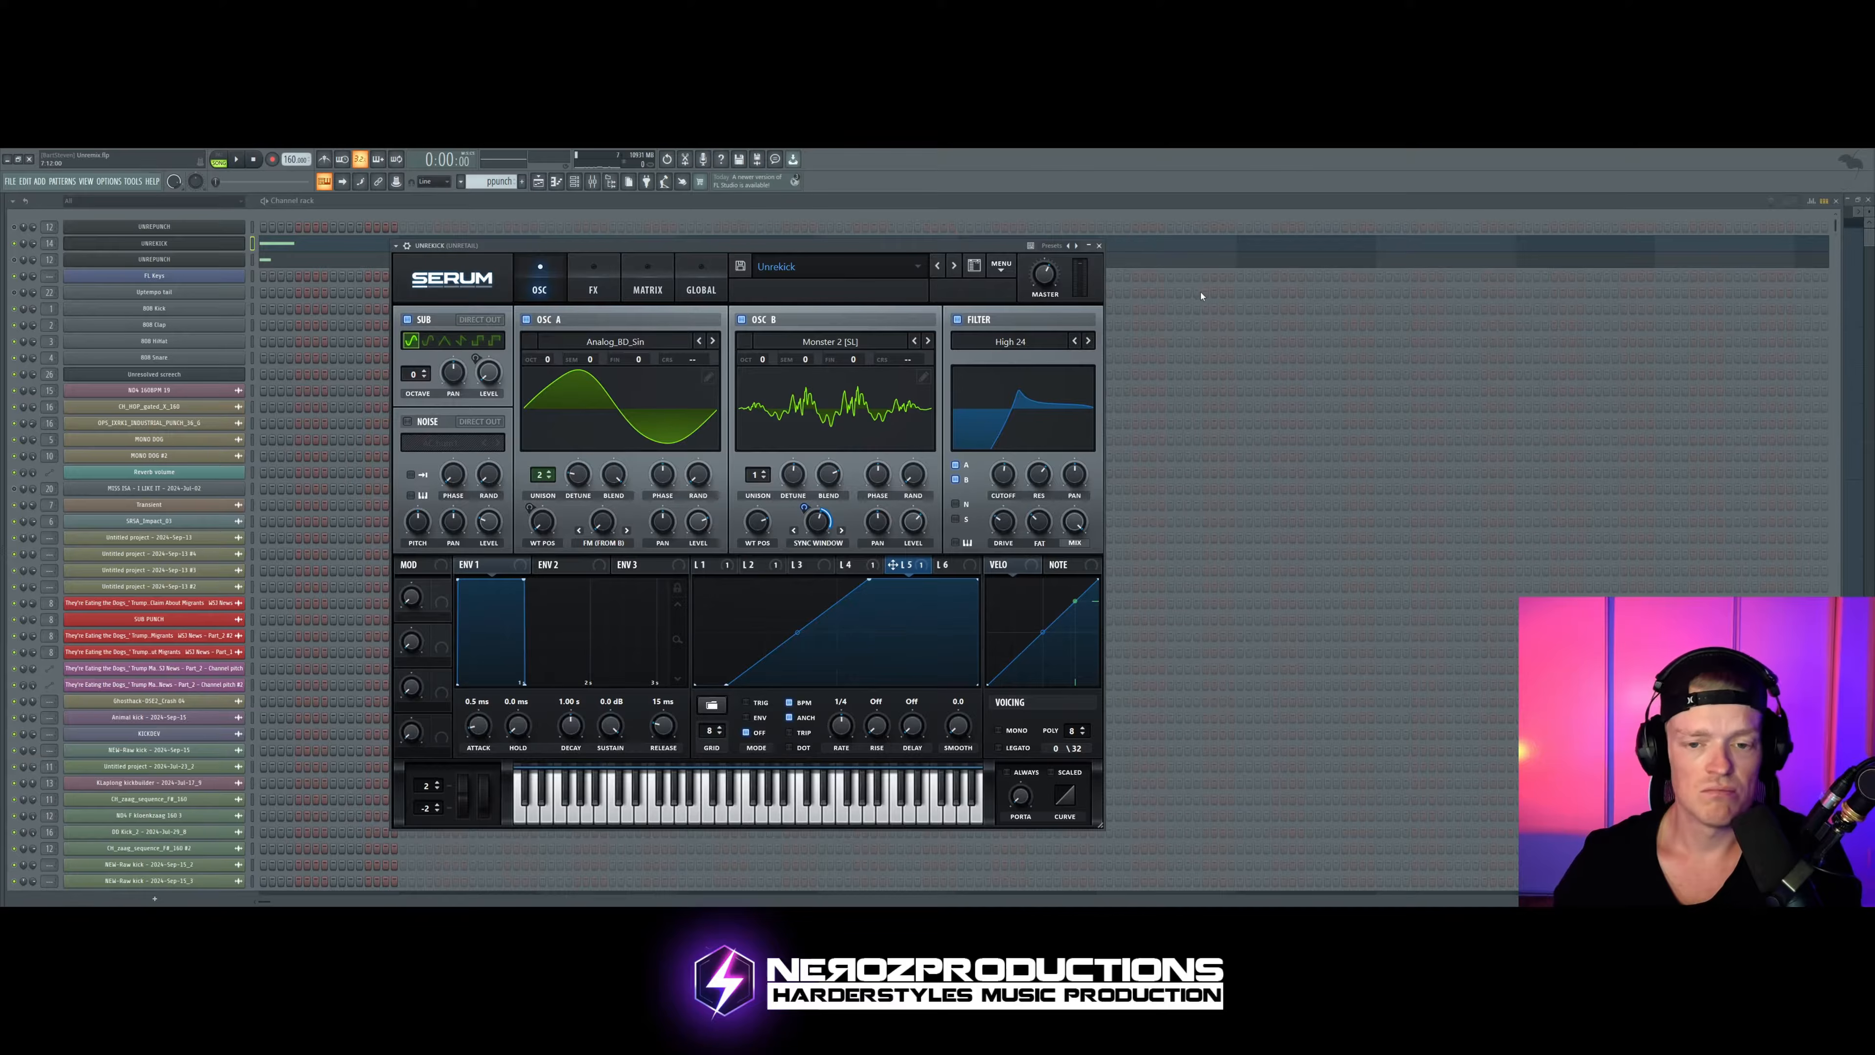
drag(875, 241, 902, 242)
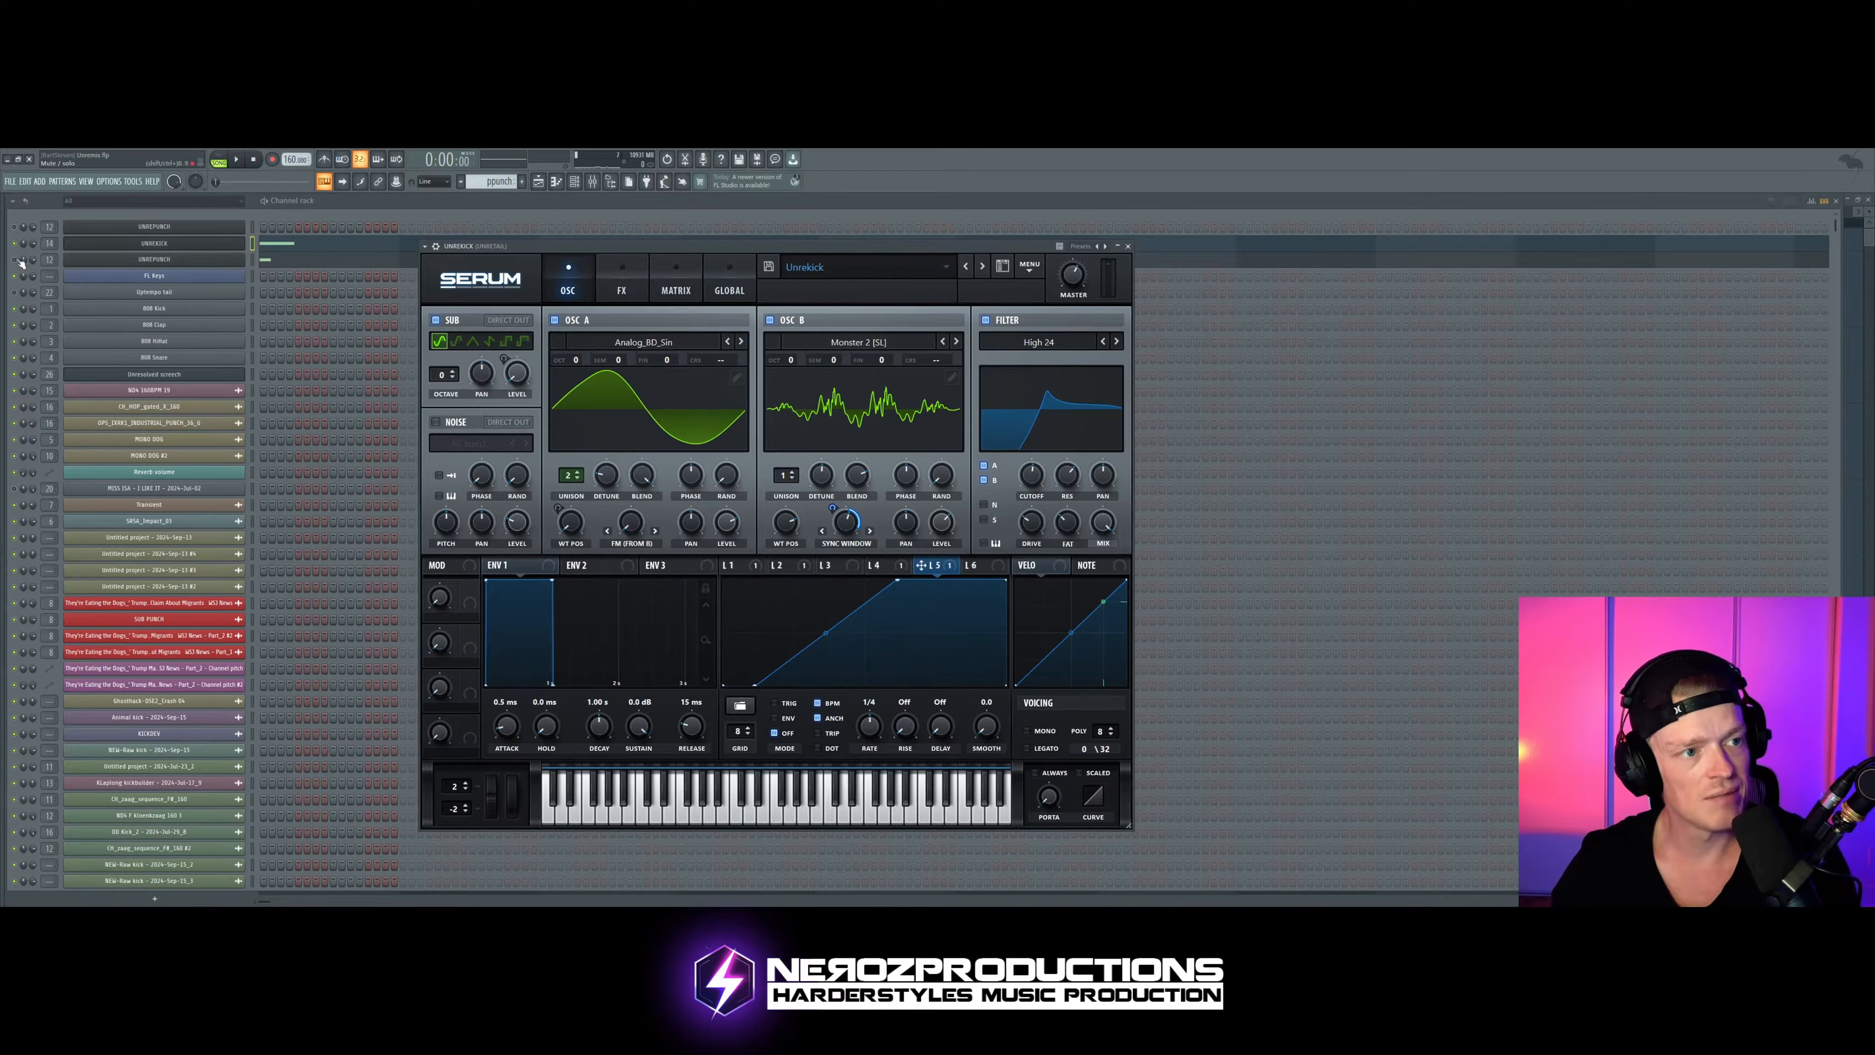
drag(577, 251, 537, 246)
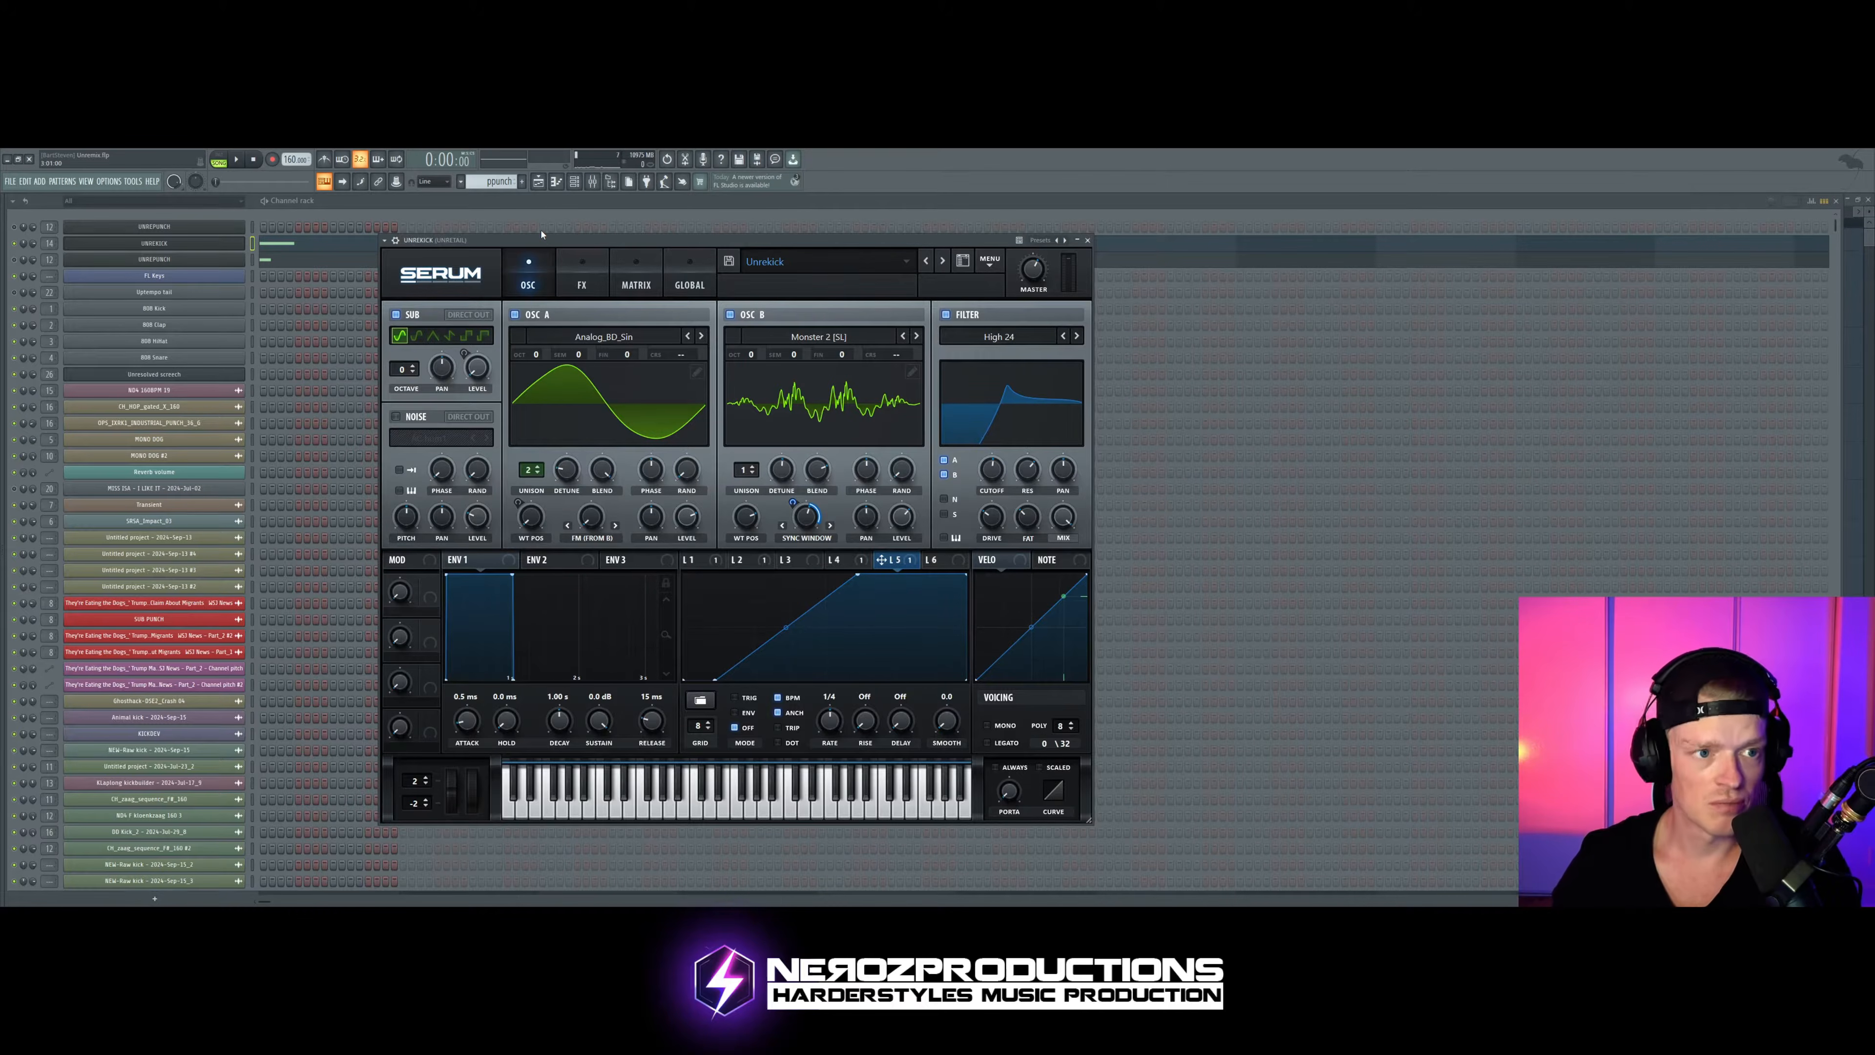
Step: Open the Serum instrument of the punch channel below the kick and place its window mid-screen
click(15, 260)
click(172, 264)
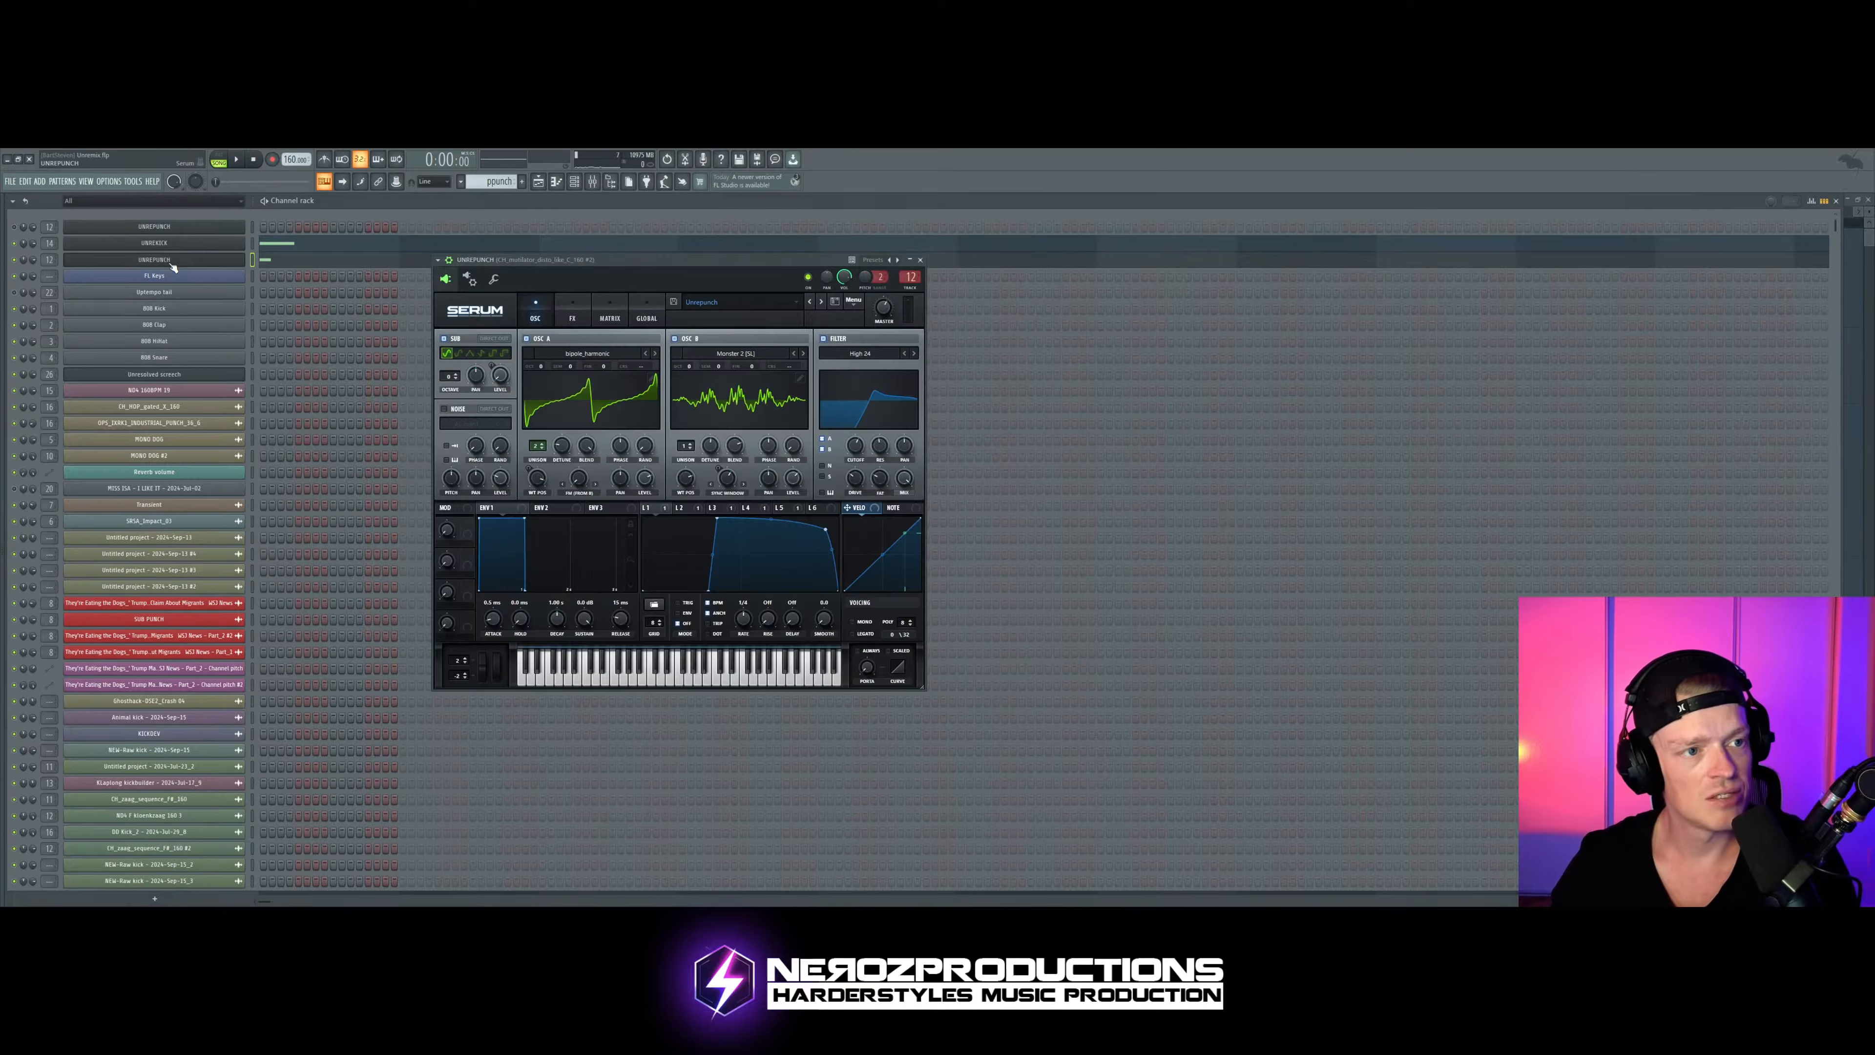
drag(554, 277, 717, 288)
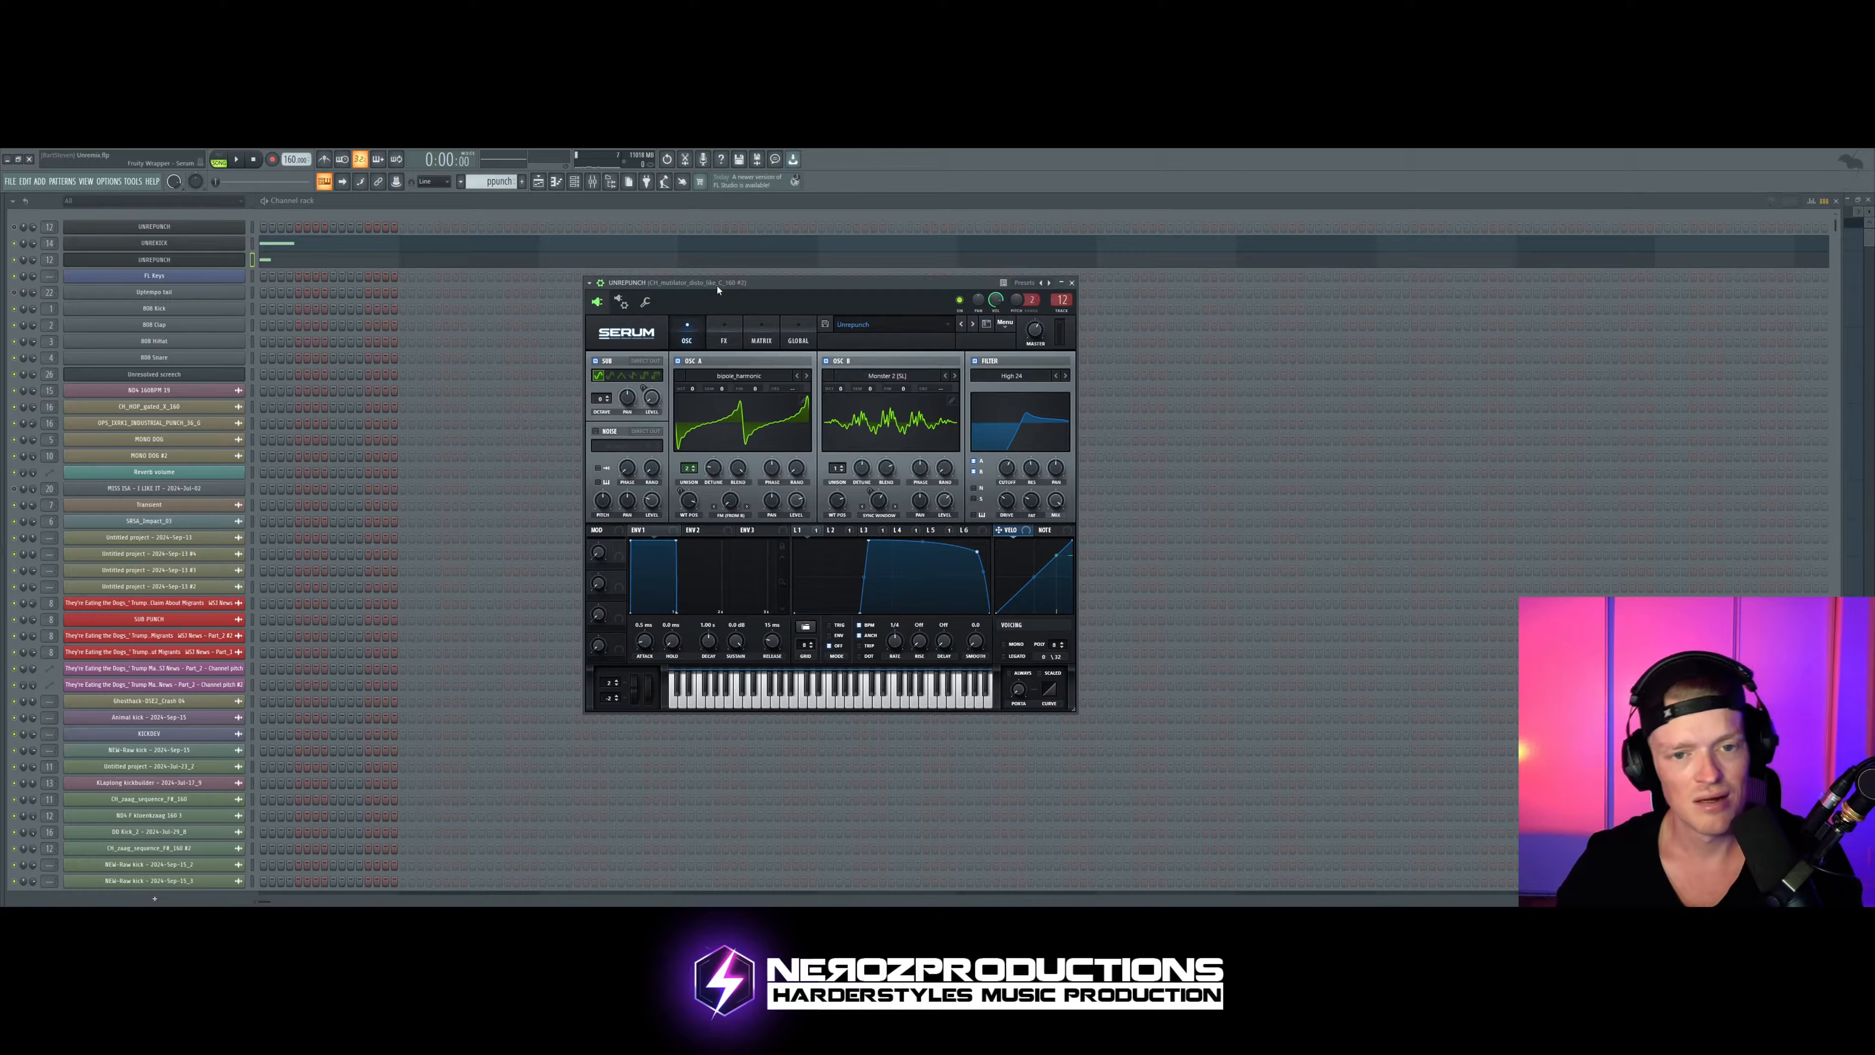
drag(749, 290, 773, 289)
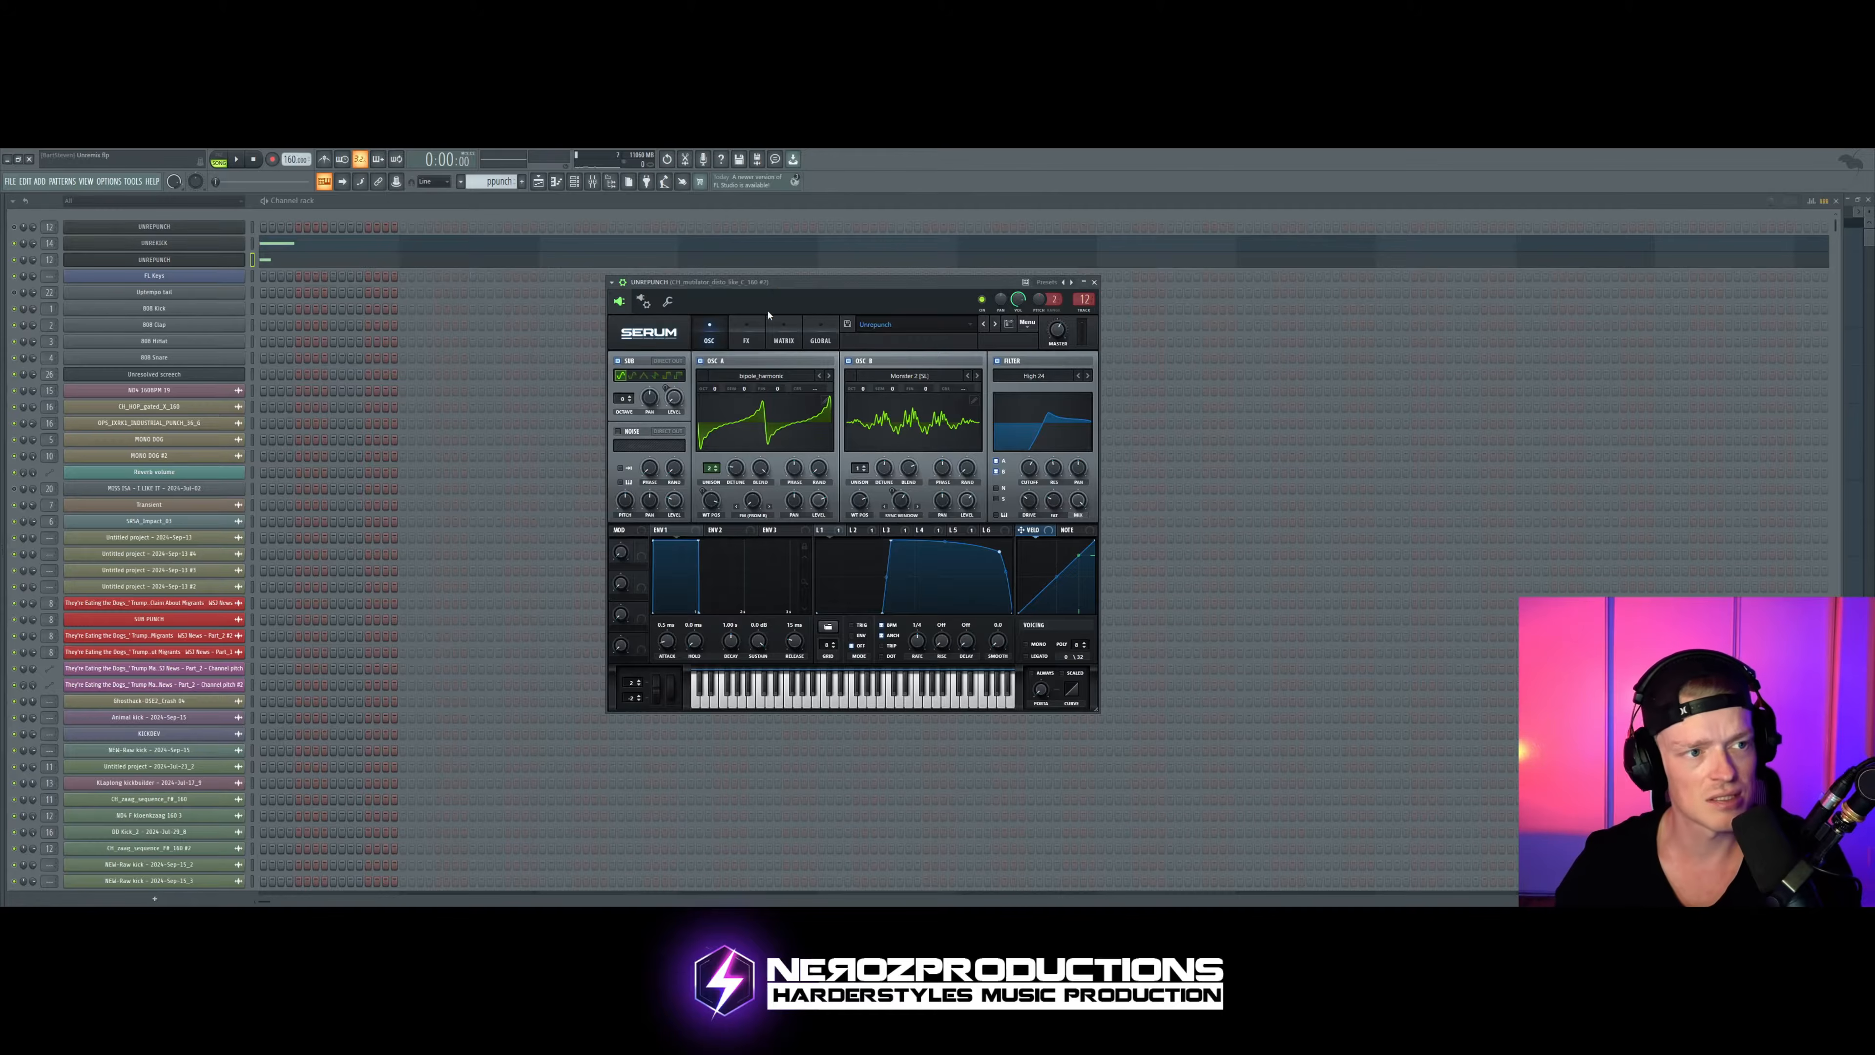
Step: Play the pattern, check the playlist briefly, then return to the punch channel's Serum in the channel rack and stop playback
key(space)
click(540, 182)
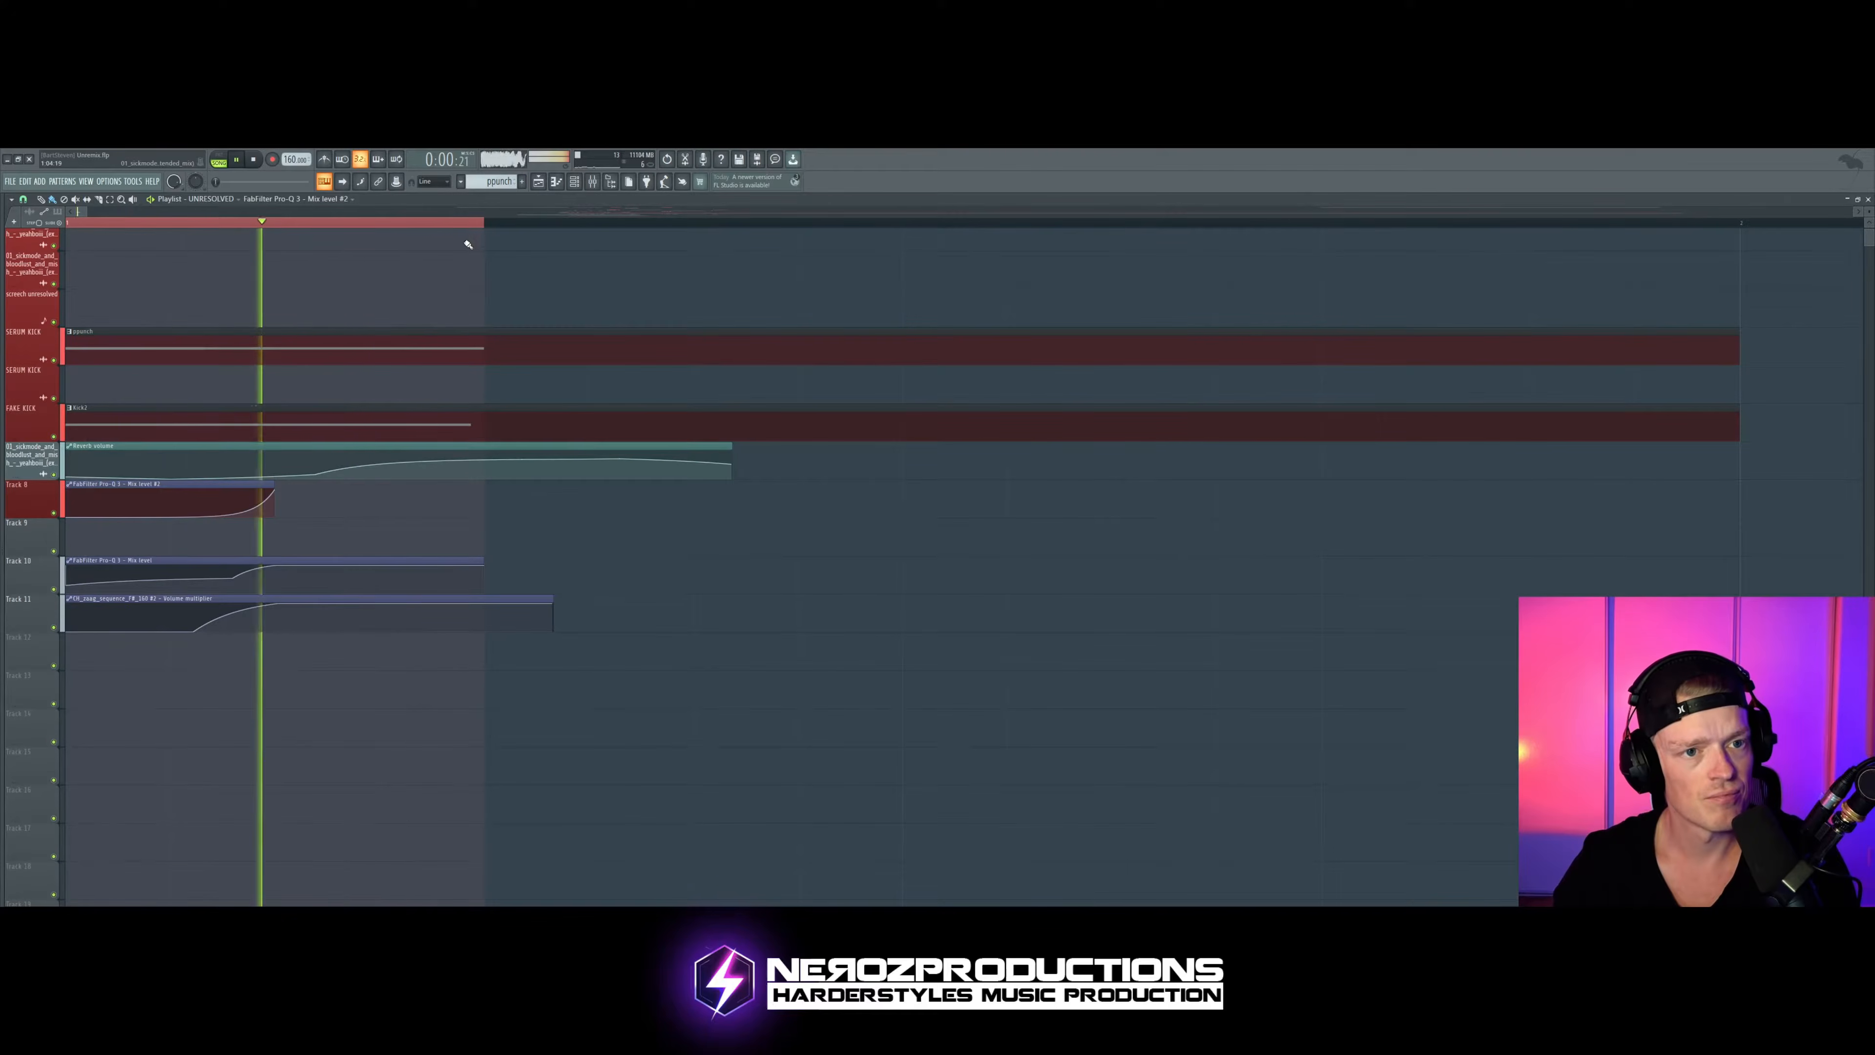
click(575, 181)
key(space)
click(180, 261)
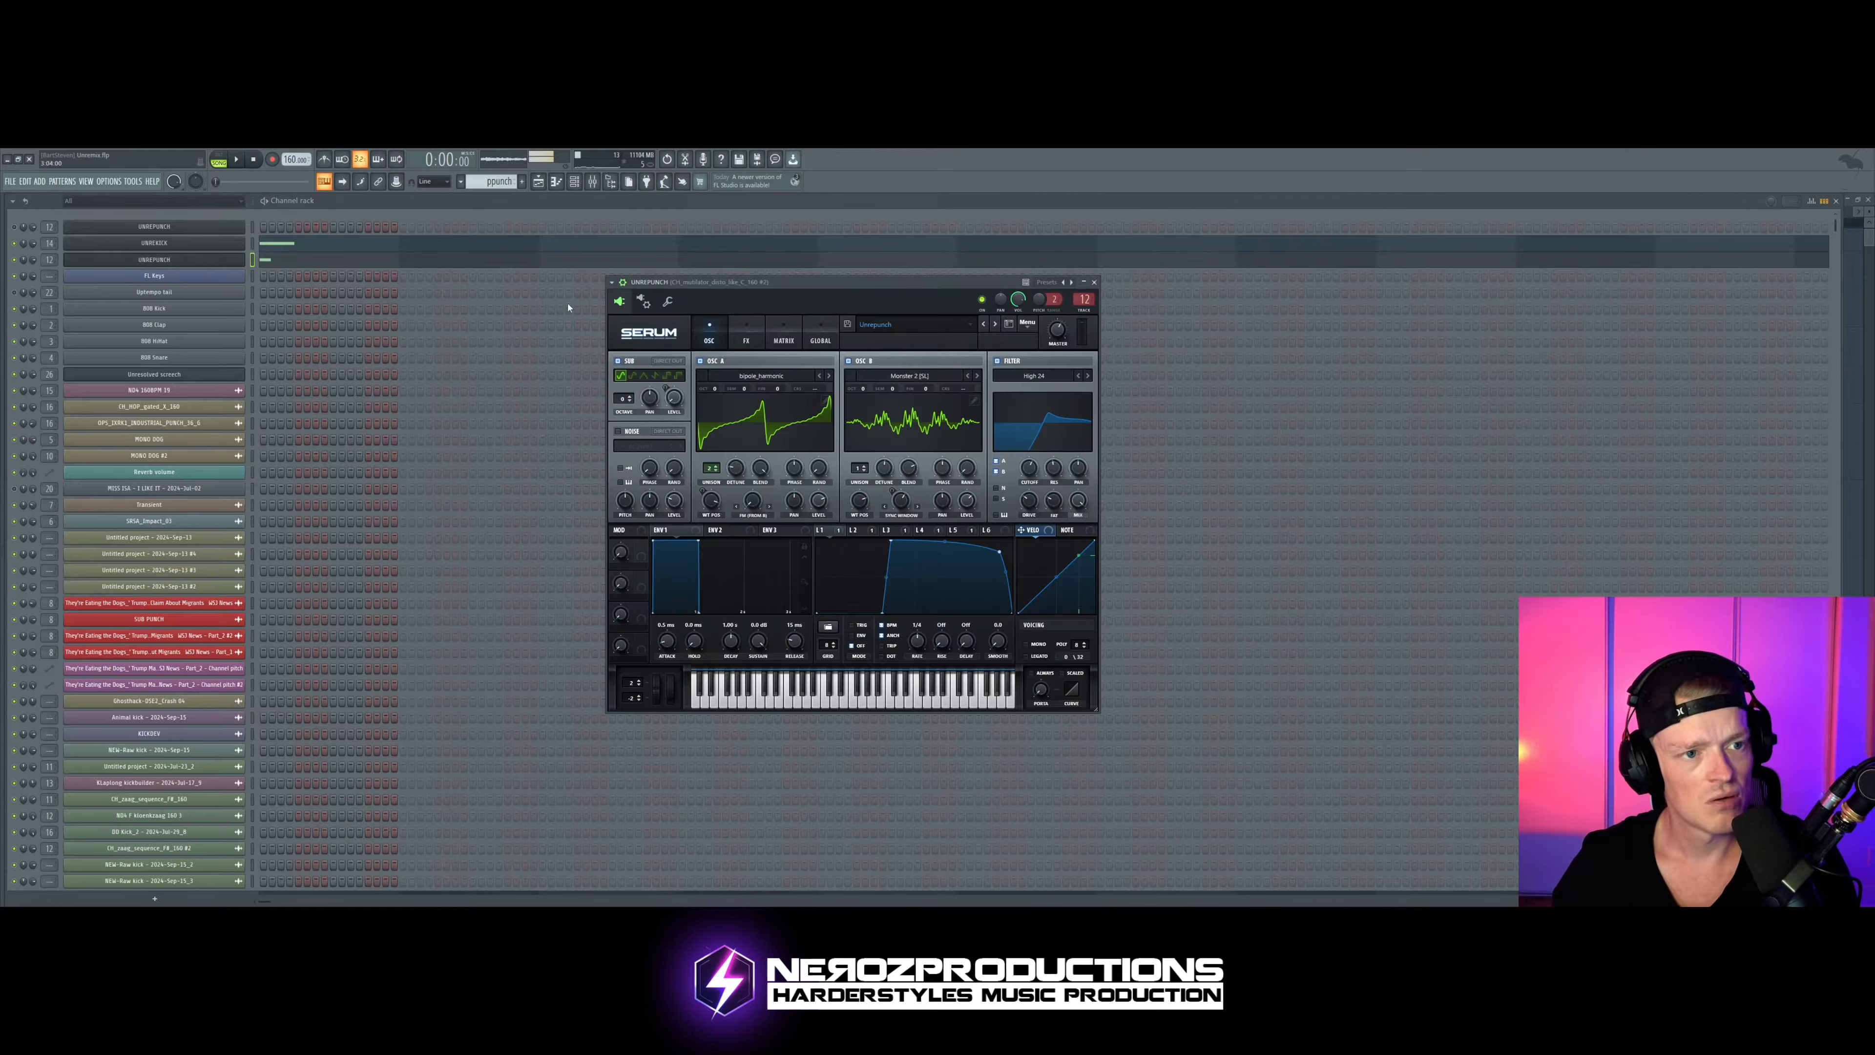
Step: Review the punch Serum's modulation matrix and effects, and return to its oscillators
click(783, 327)
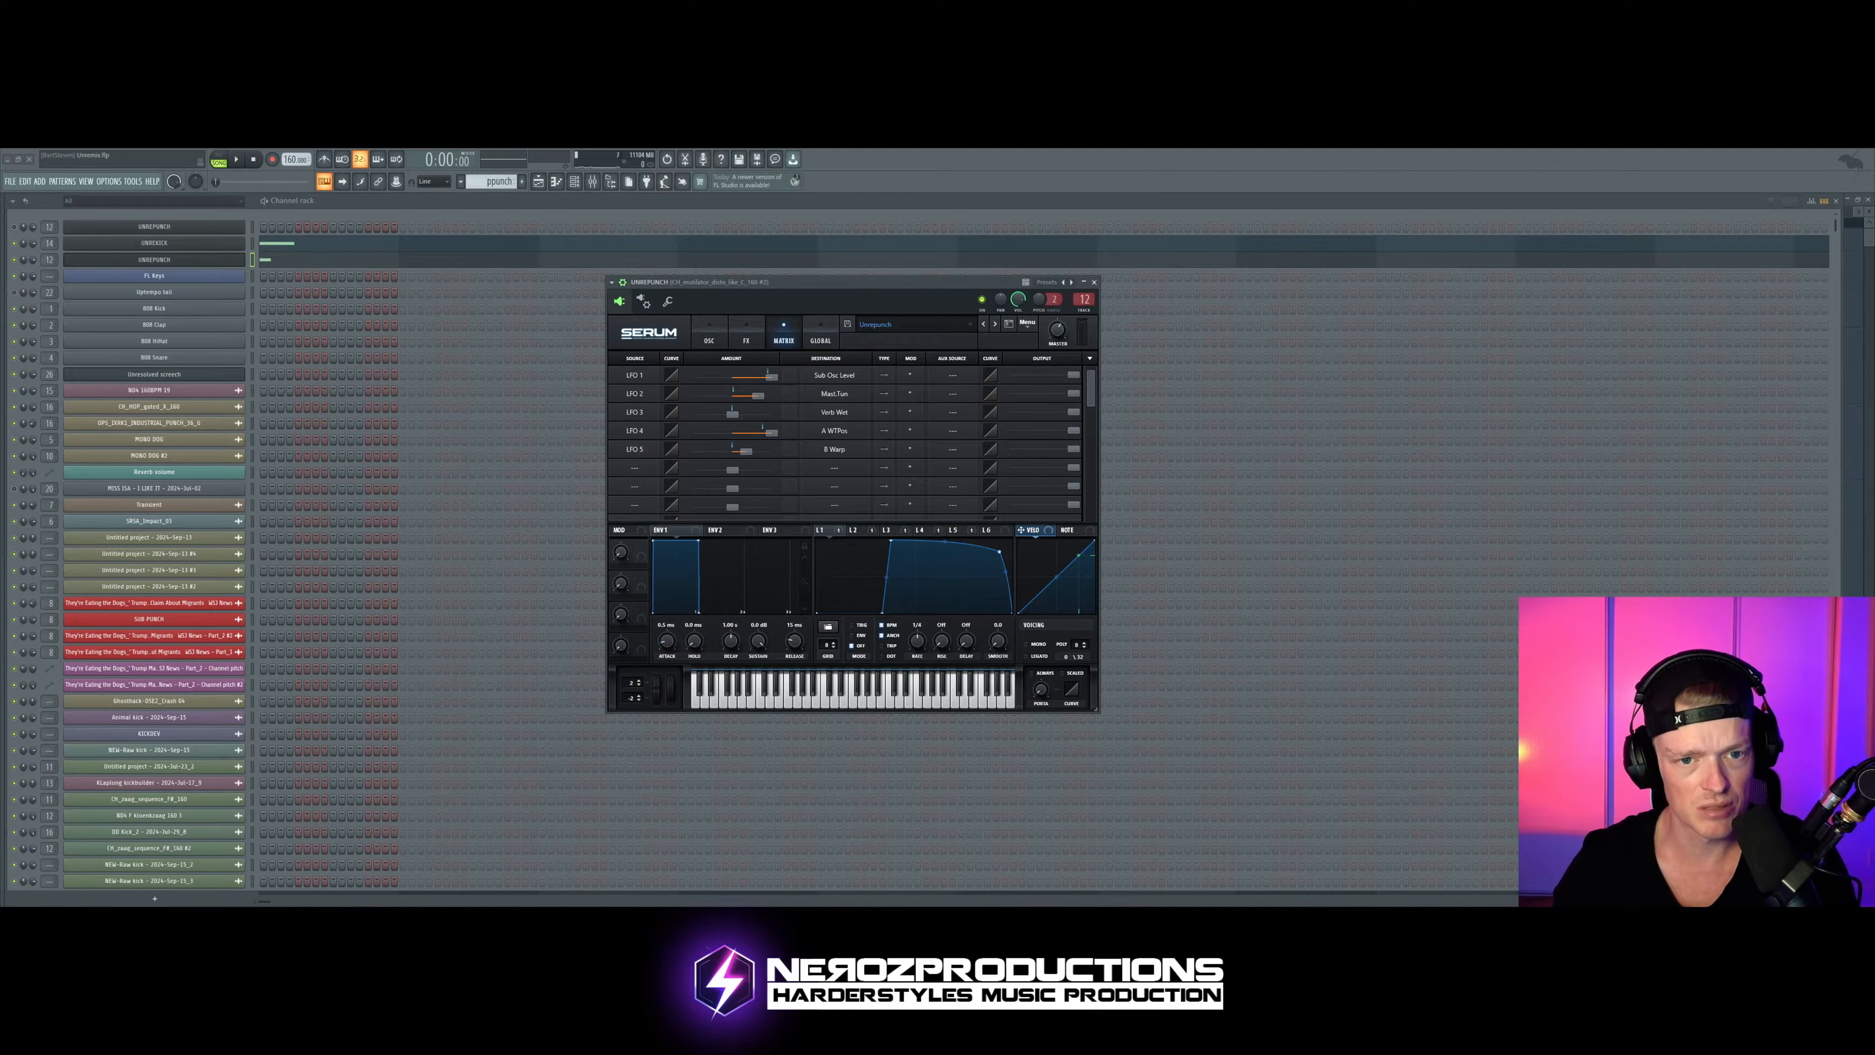
click(746, 331)
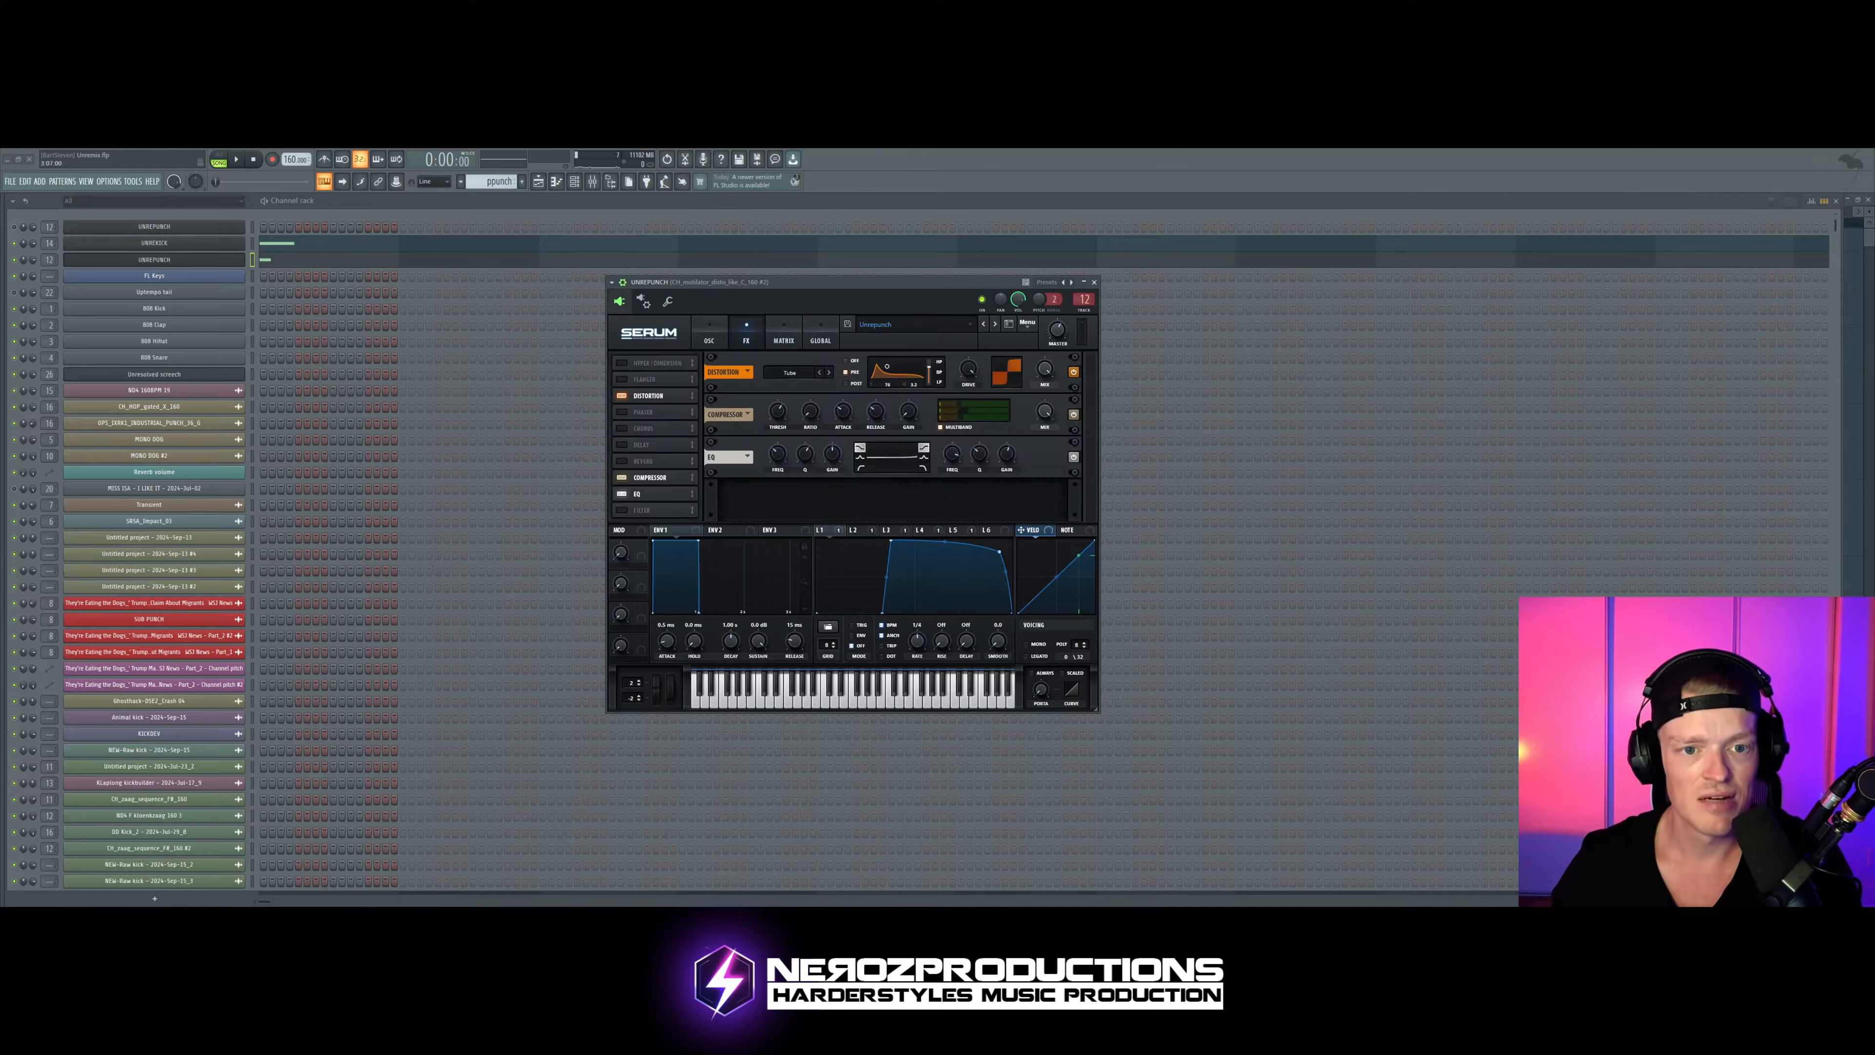
click(709, 336)
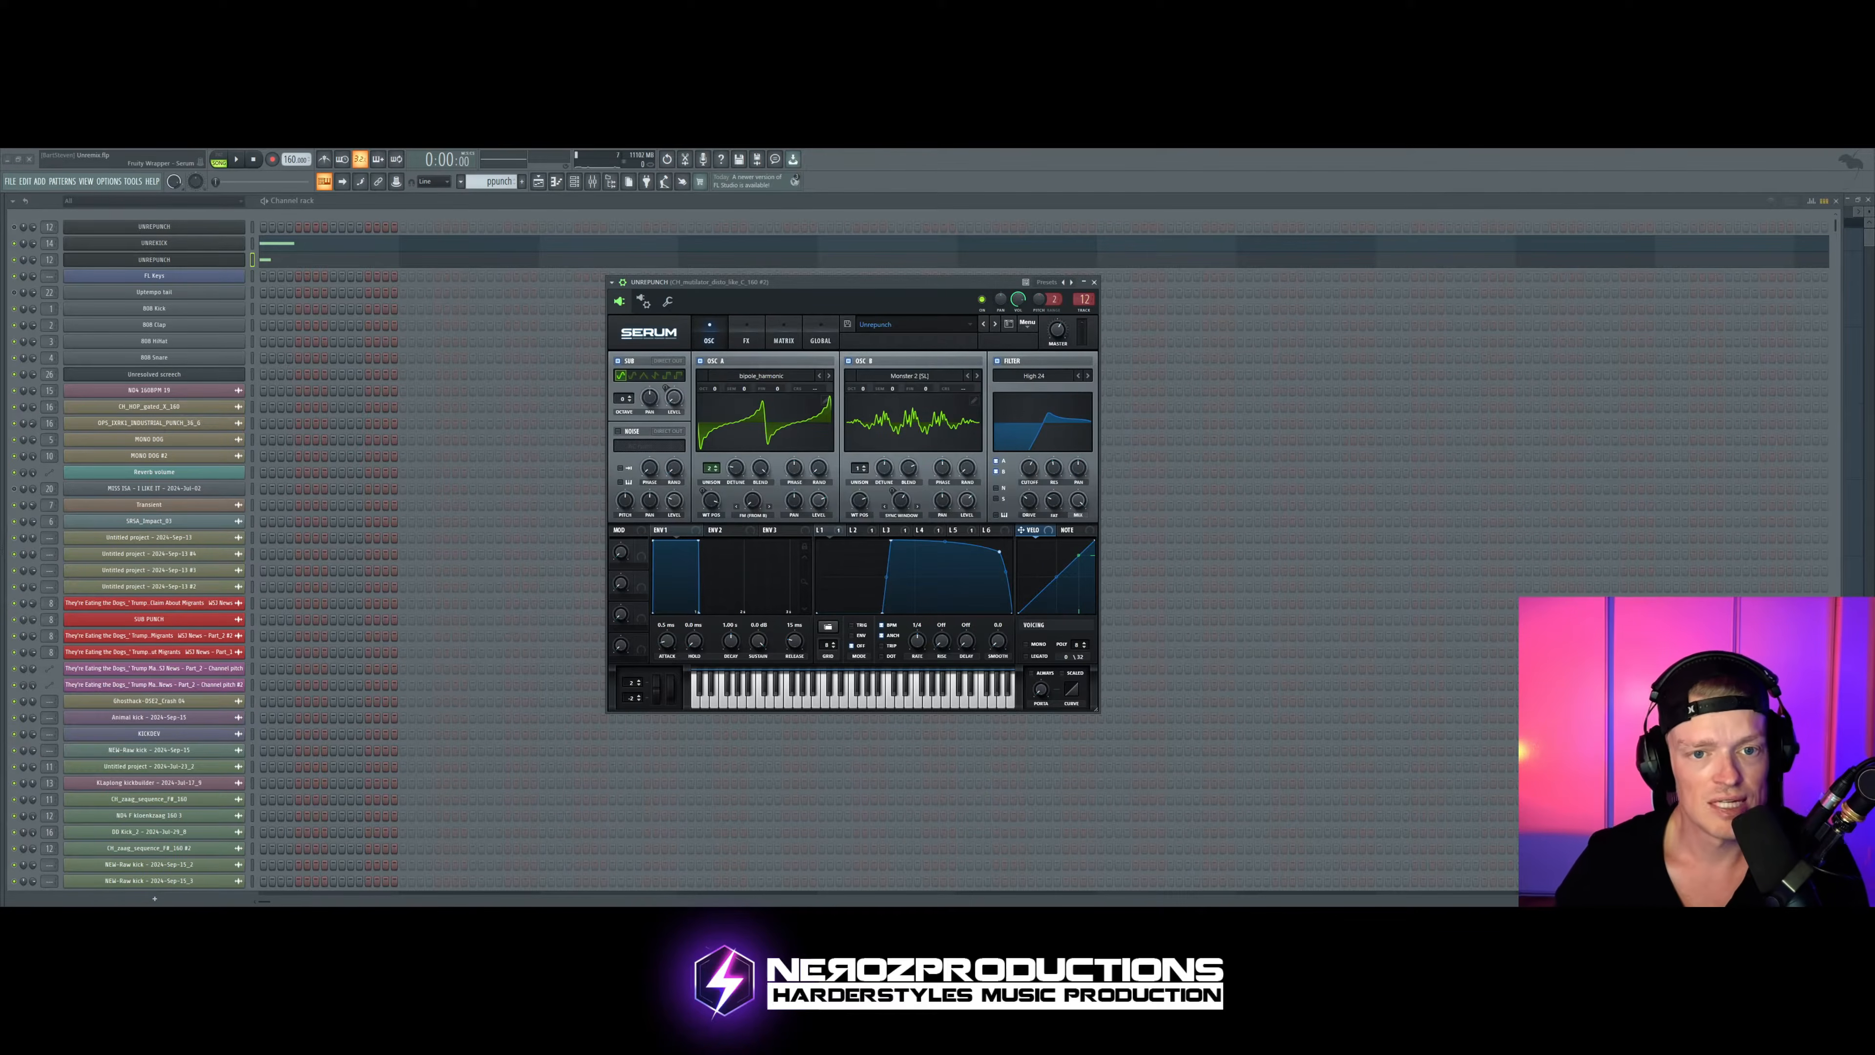
drag(850, 286, 796, 258)
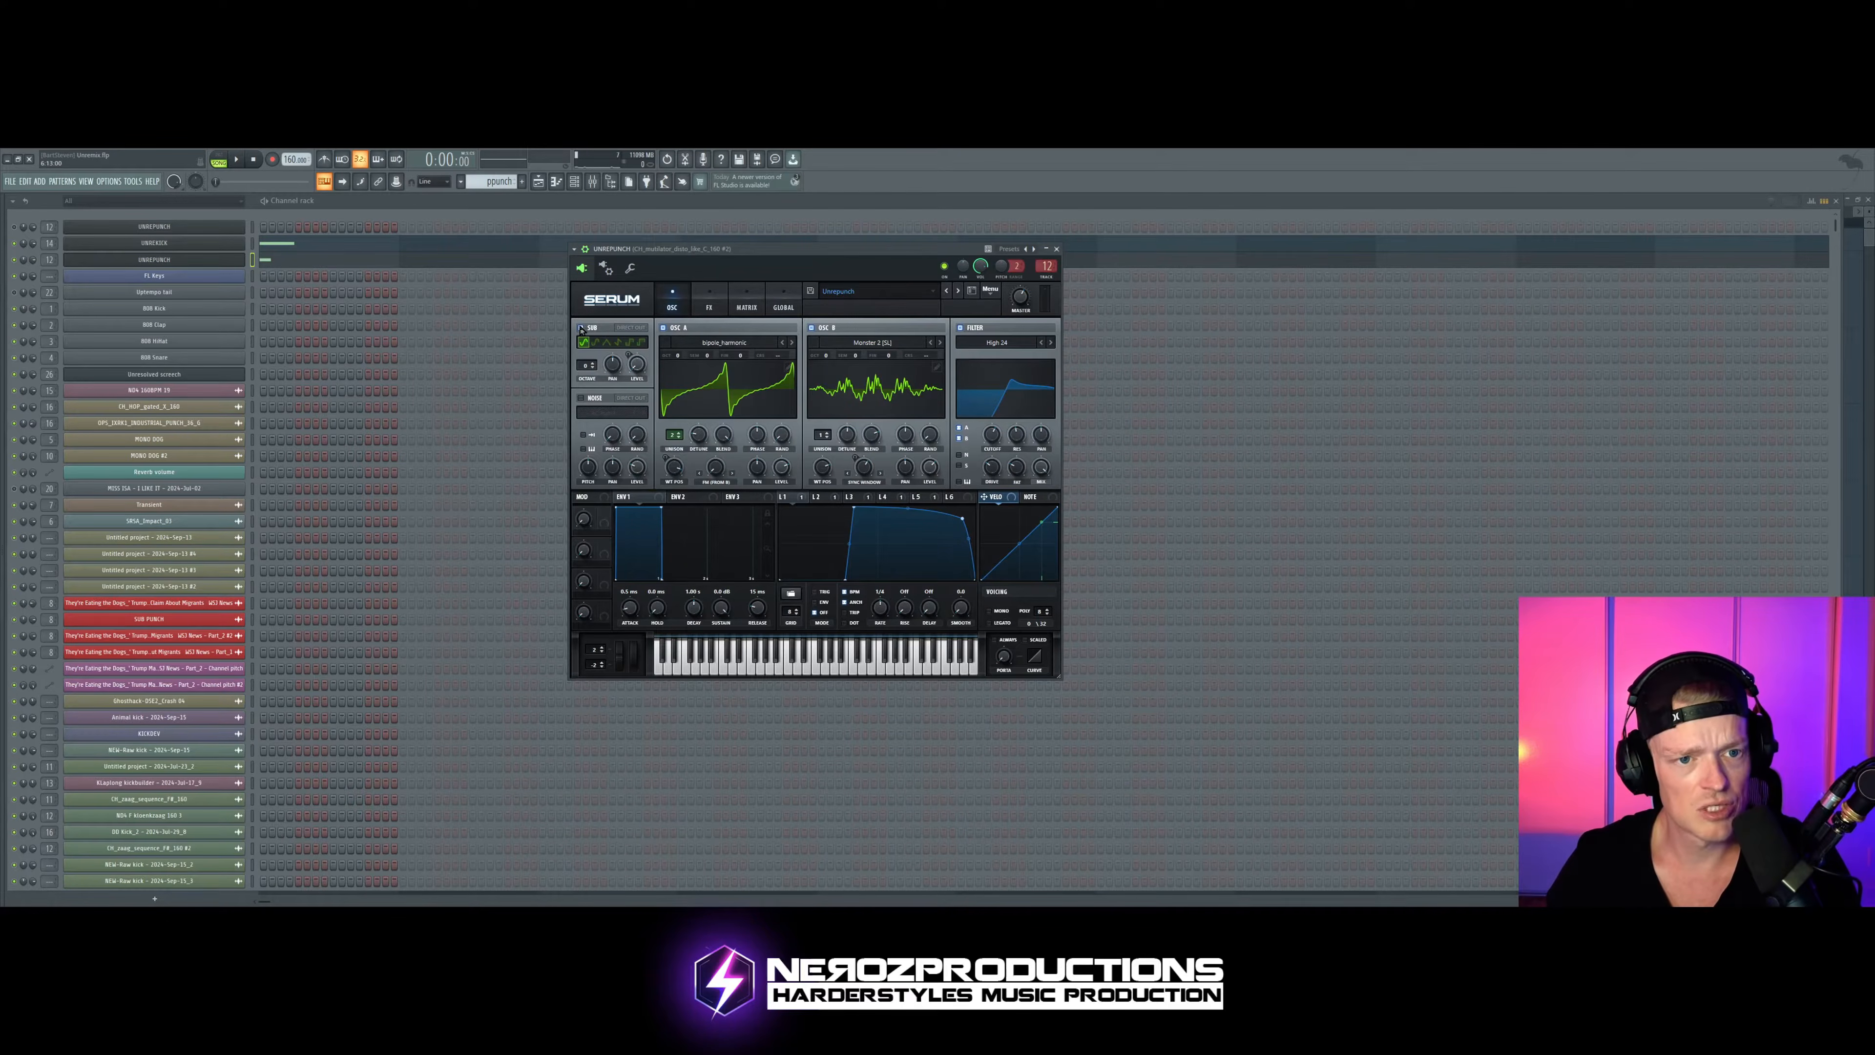
Step: Switch off the punch Serum's sub oscillator and audition the pattern
click(581, 327)
key(space)
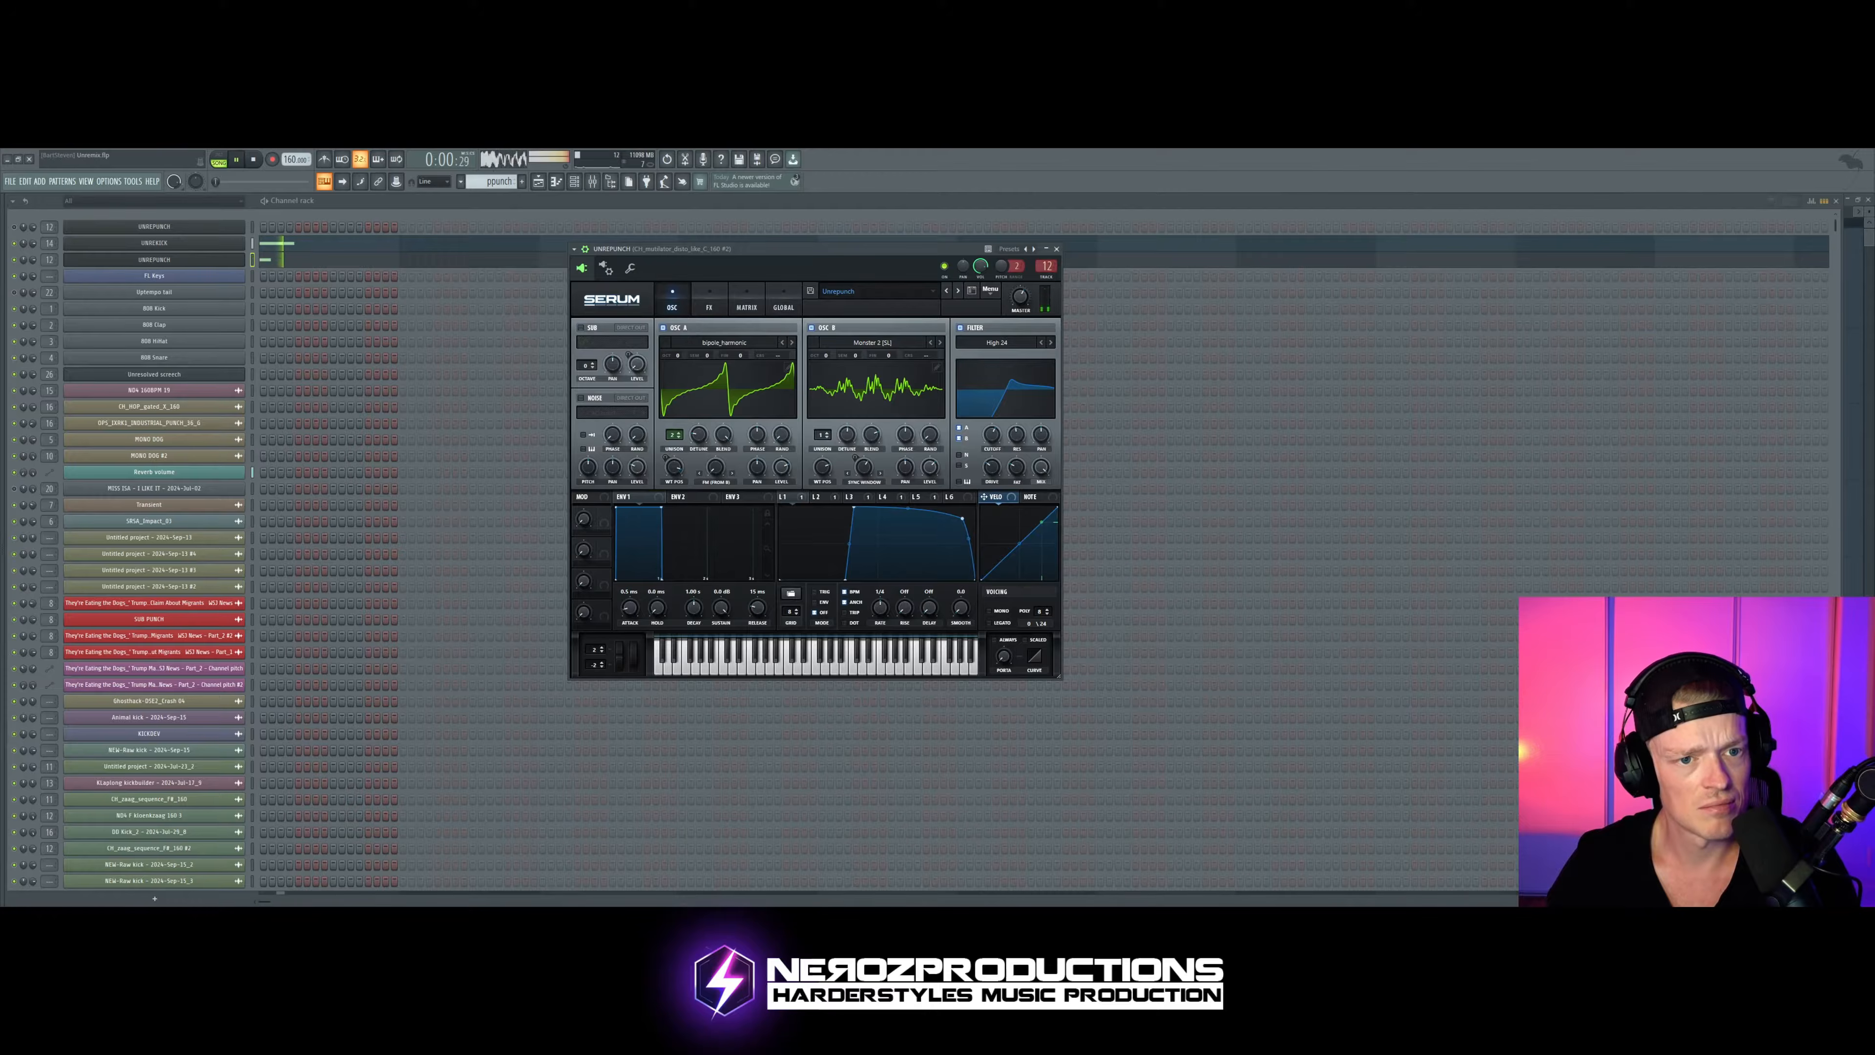
key(space)
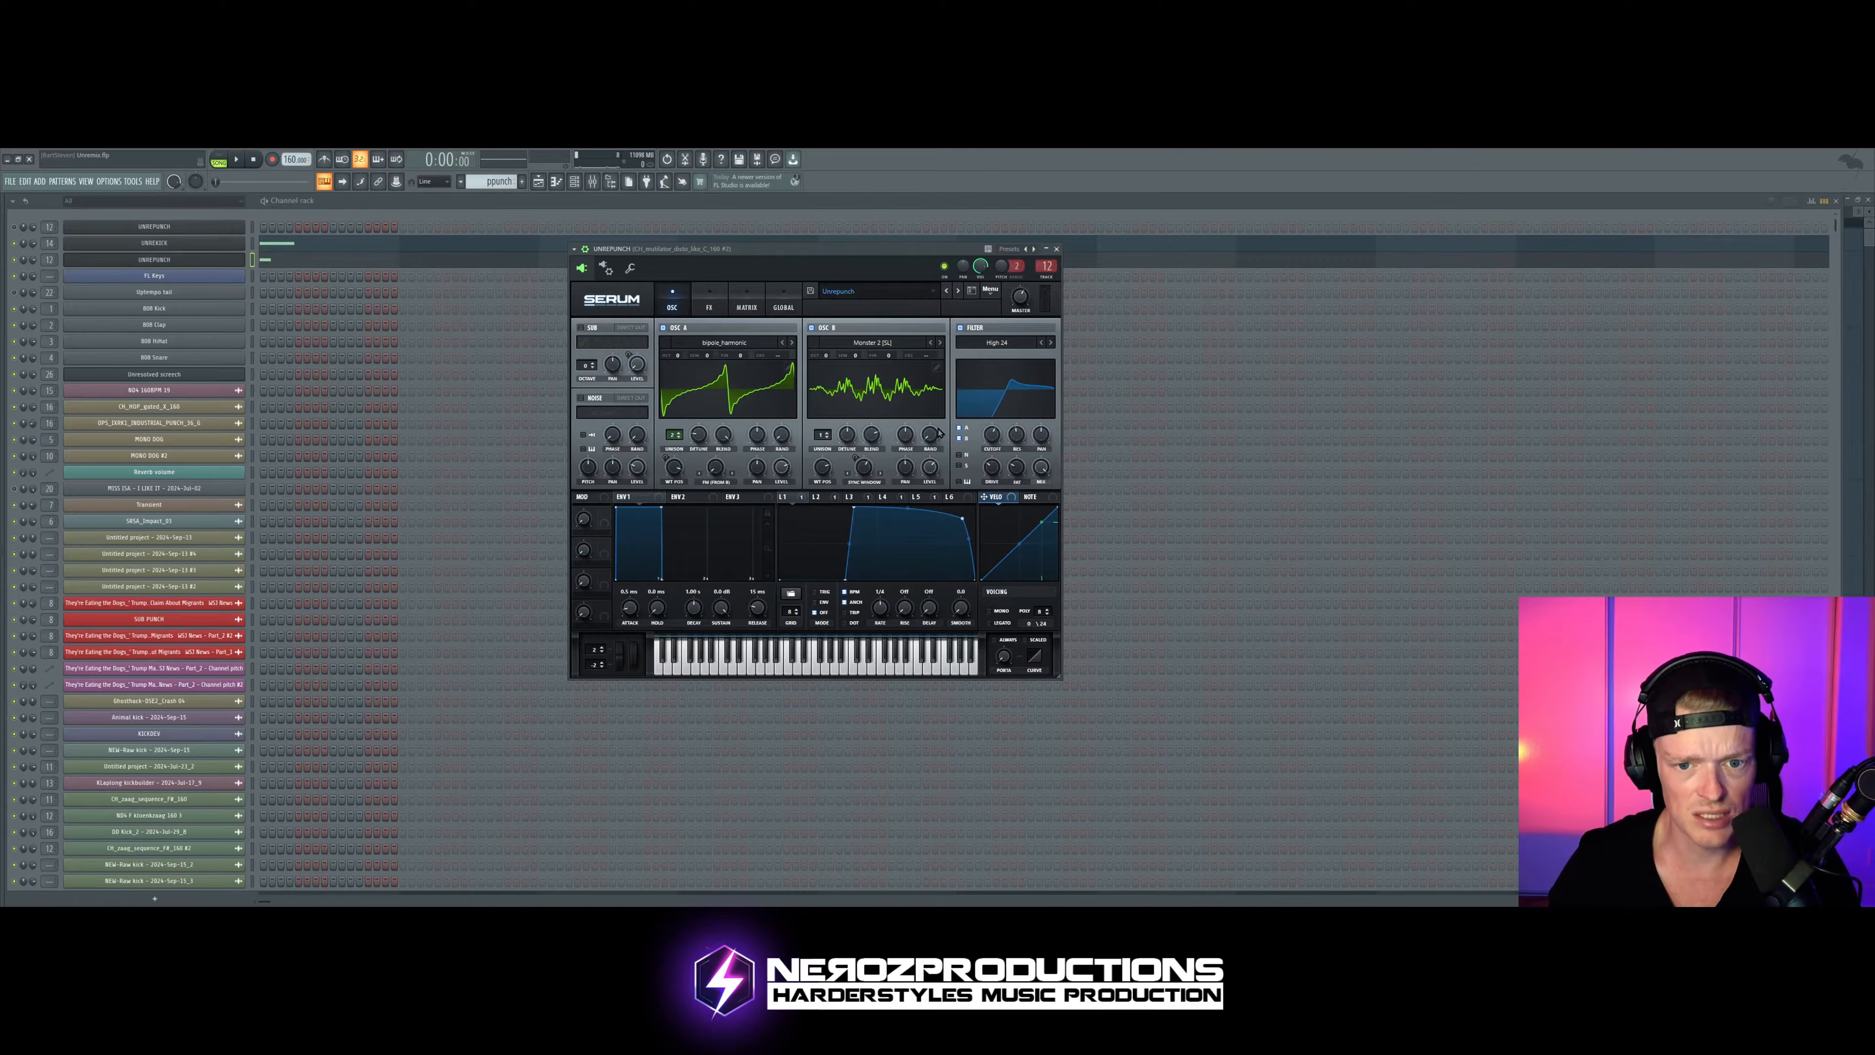
Step: Audition the punch with Serum's High 24 filter switched off, then switch the filter back on
click(959, 327)
key(space)
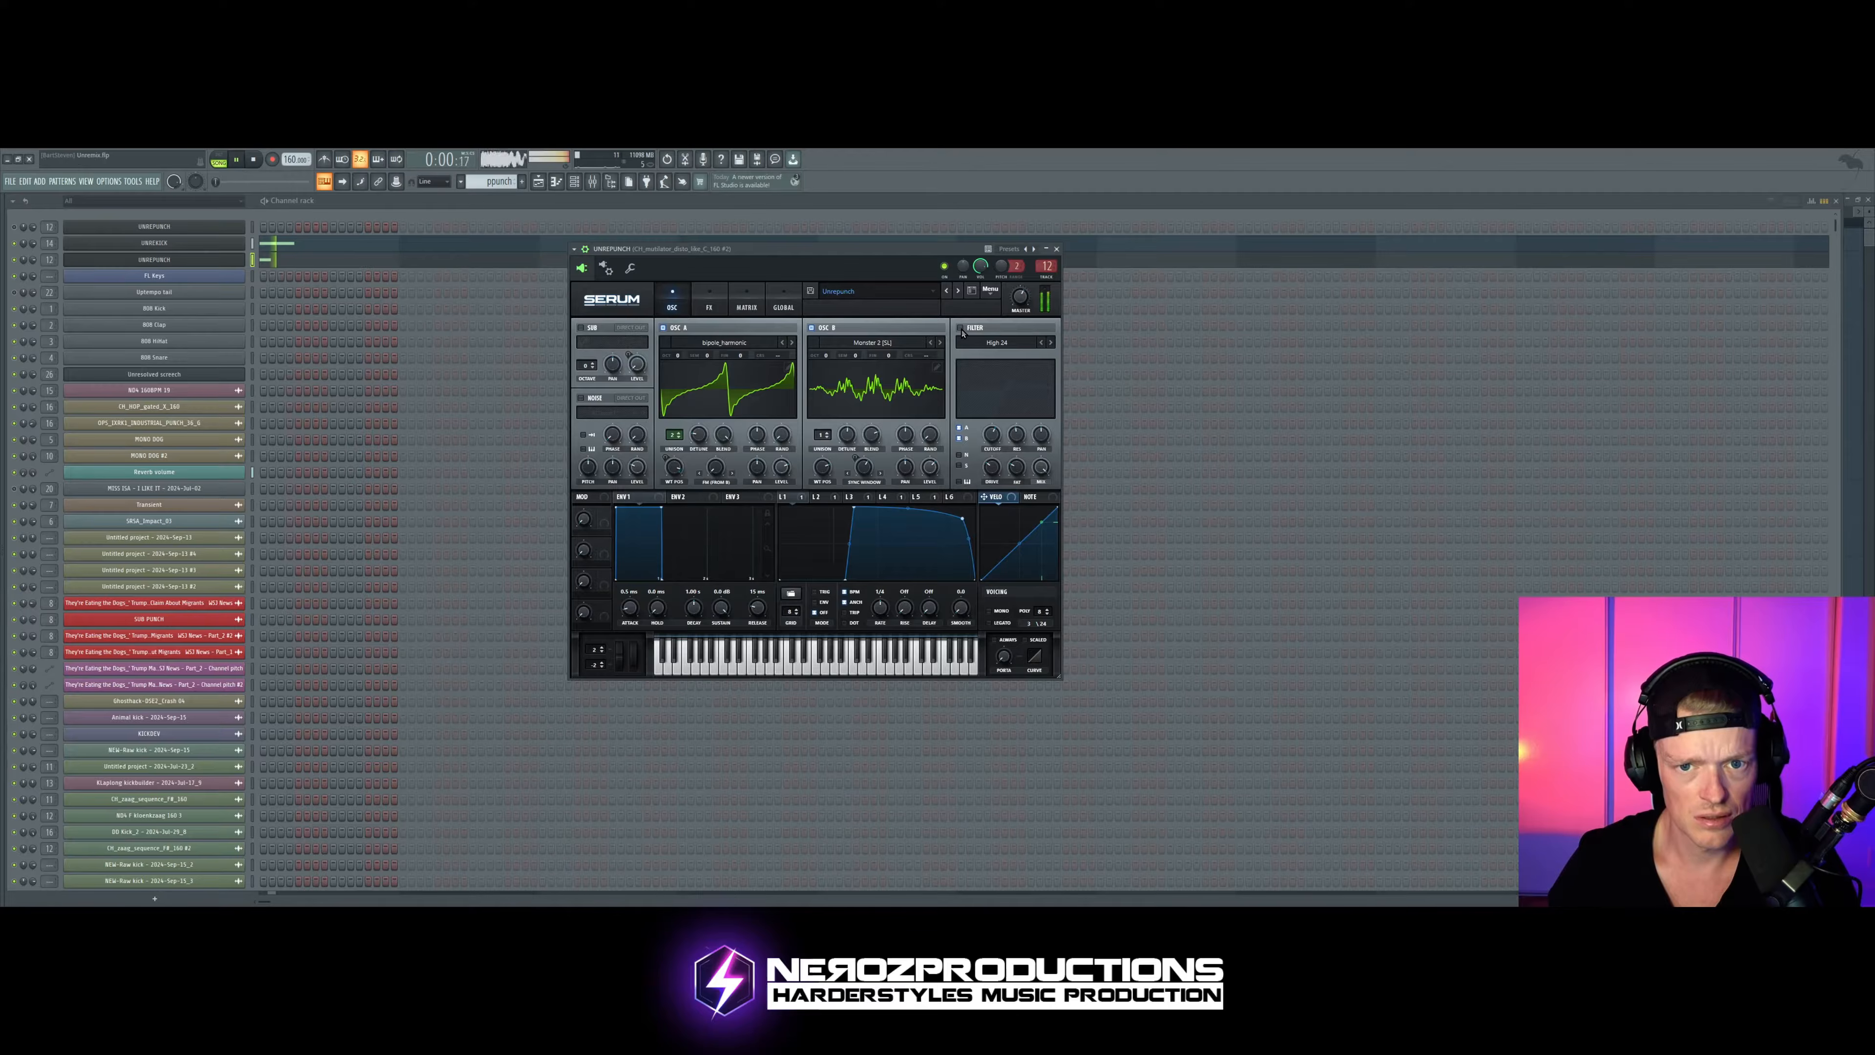
click(960, 328)
drag(901, 255, 877, 246)
key(space)
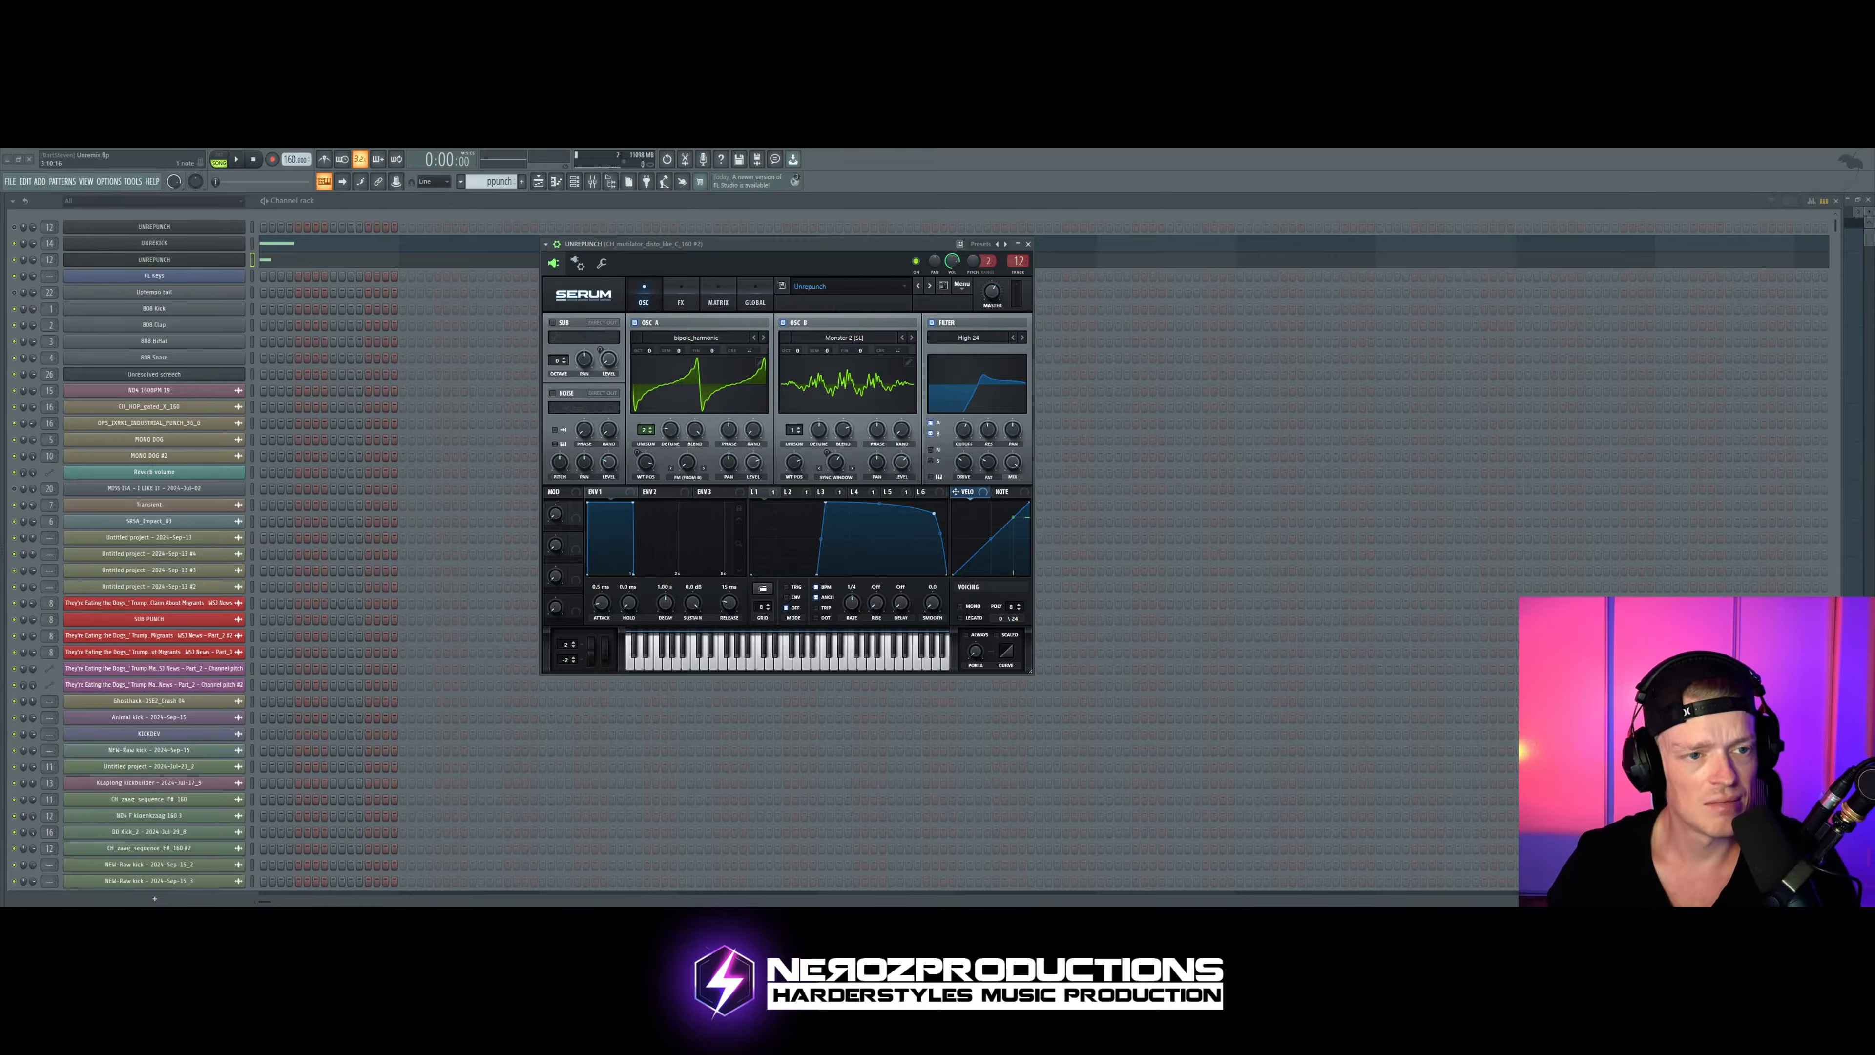
Step: Lower the punch channel's root note during playback, trying two different keys, and return to the Serum editor
click(601, 263)
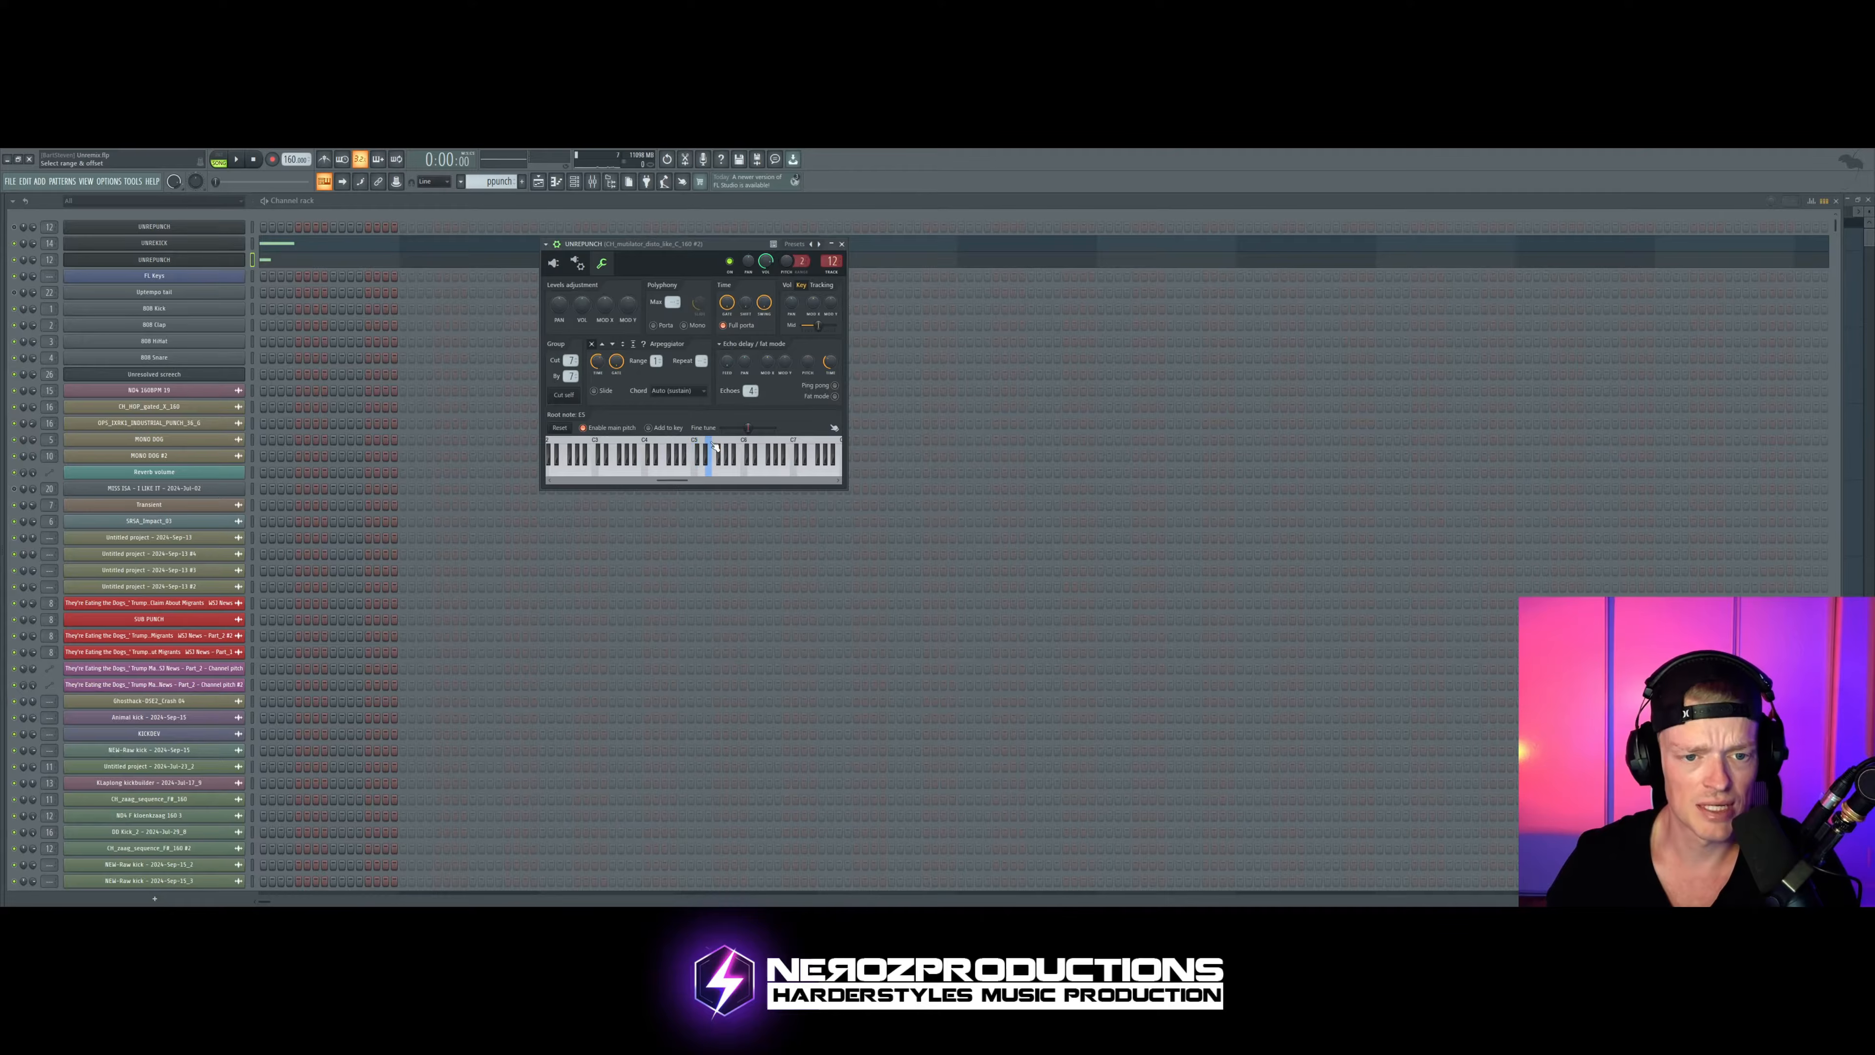
key(space)
click(659, 451)
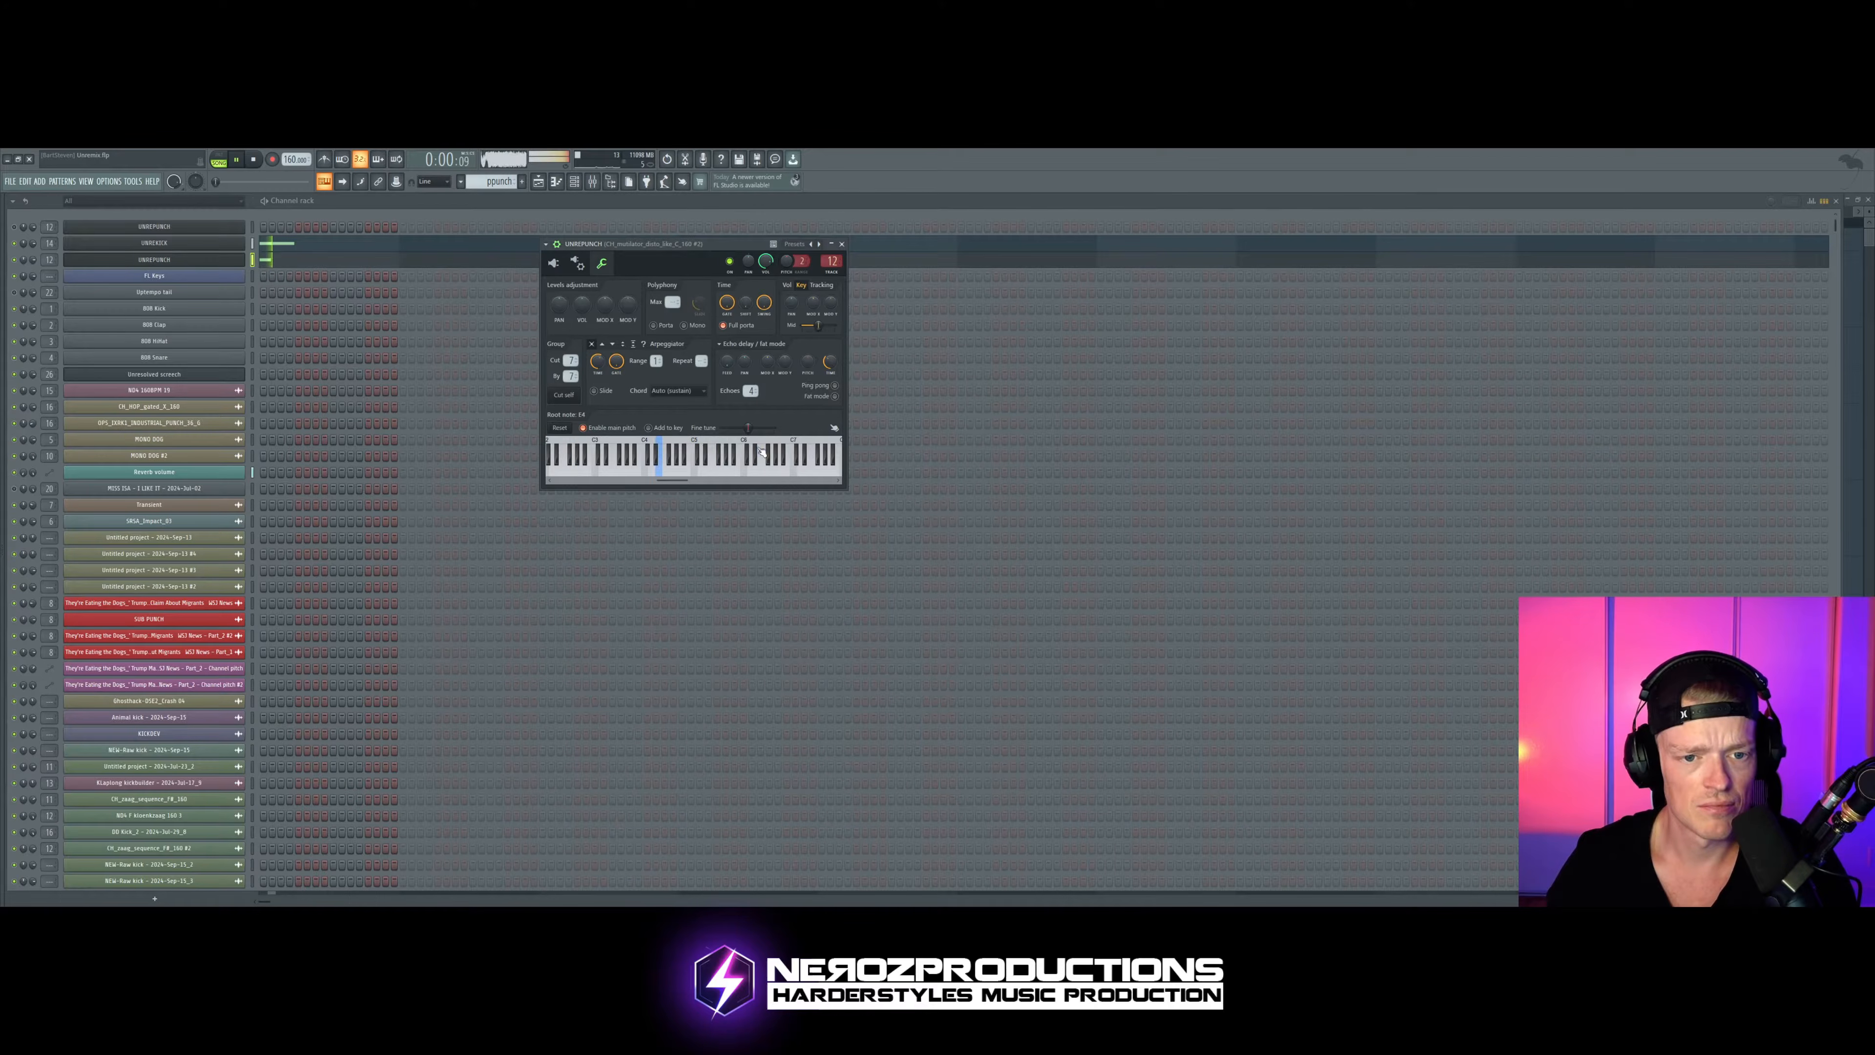
click(694, 454)
key(space)
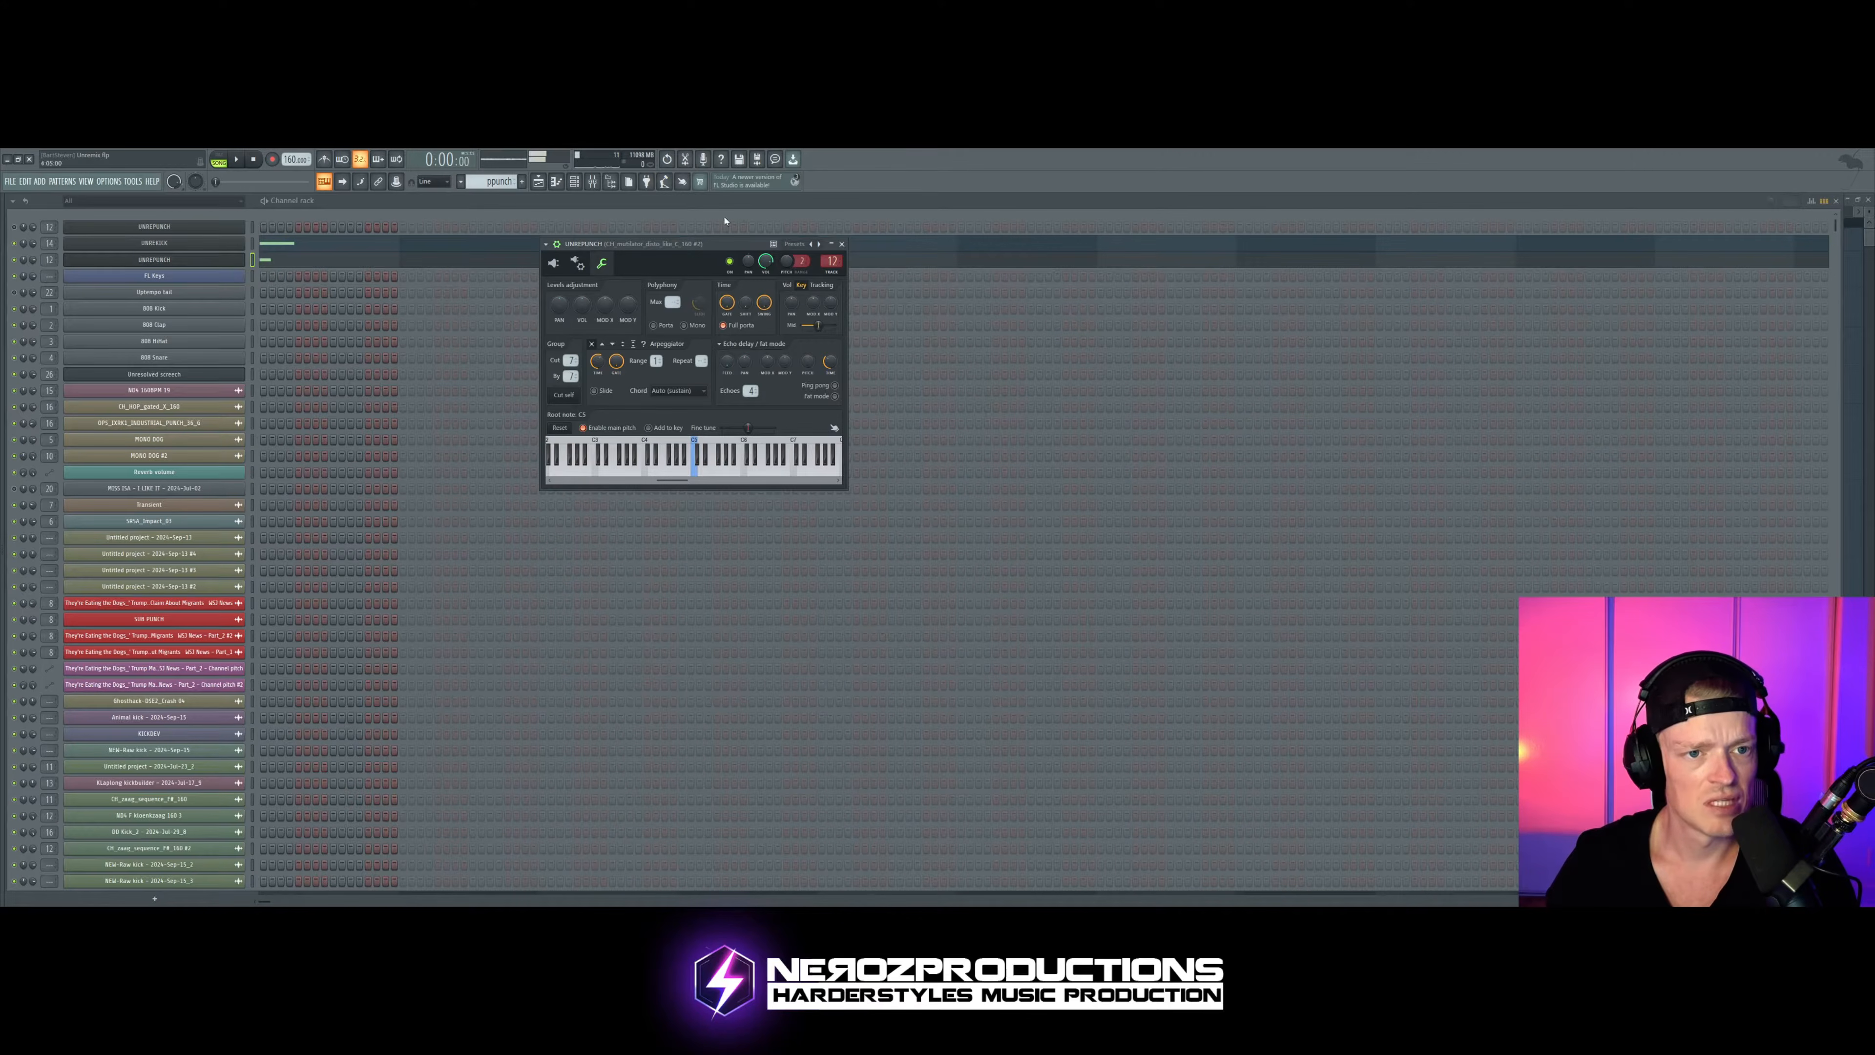
click(554, 262)
Step: Show the mixer, open the first FabFilter Pro-Q 3 on the punch's track and shift its window aside
click(593, 181)
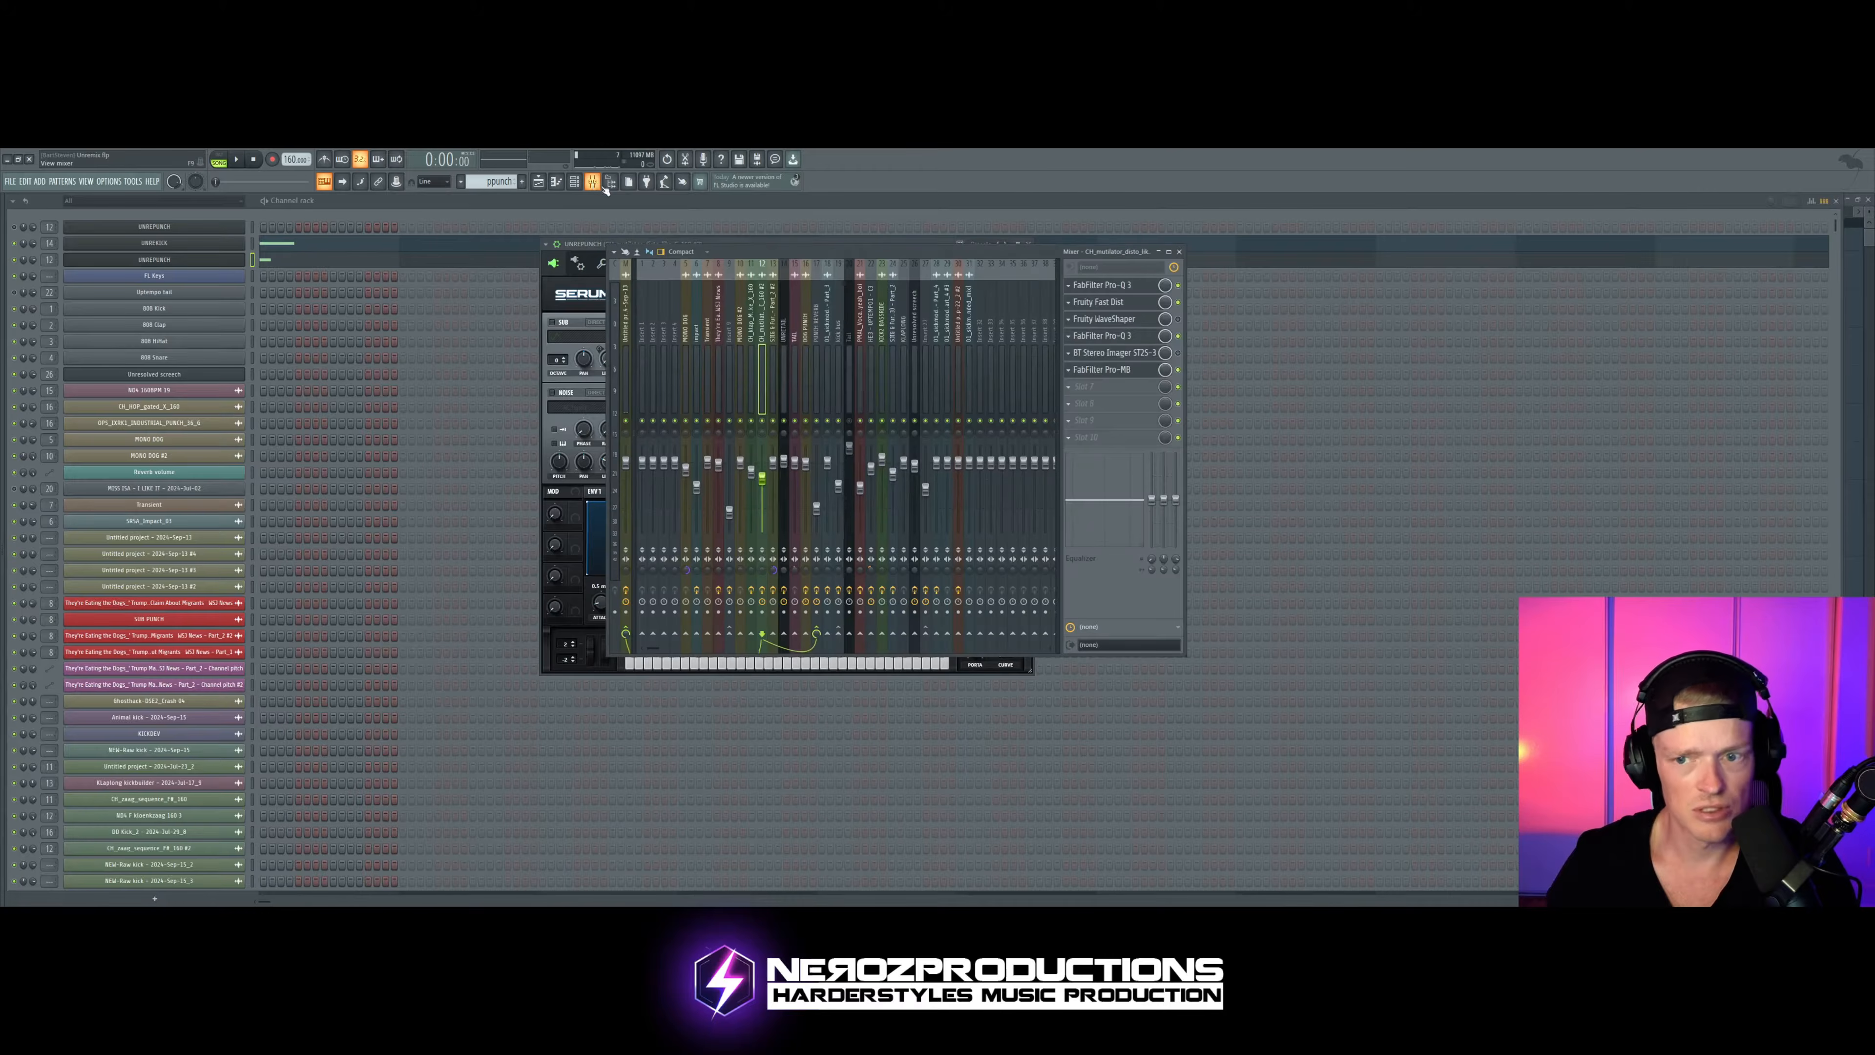
click(1109, 290)
drag(875, 312, 743, 309)
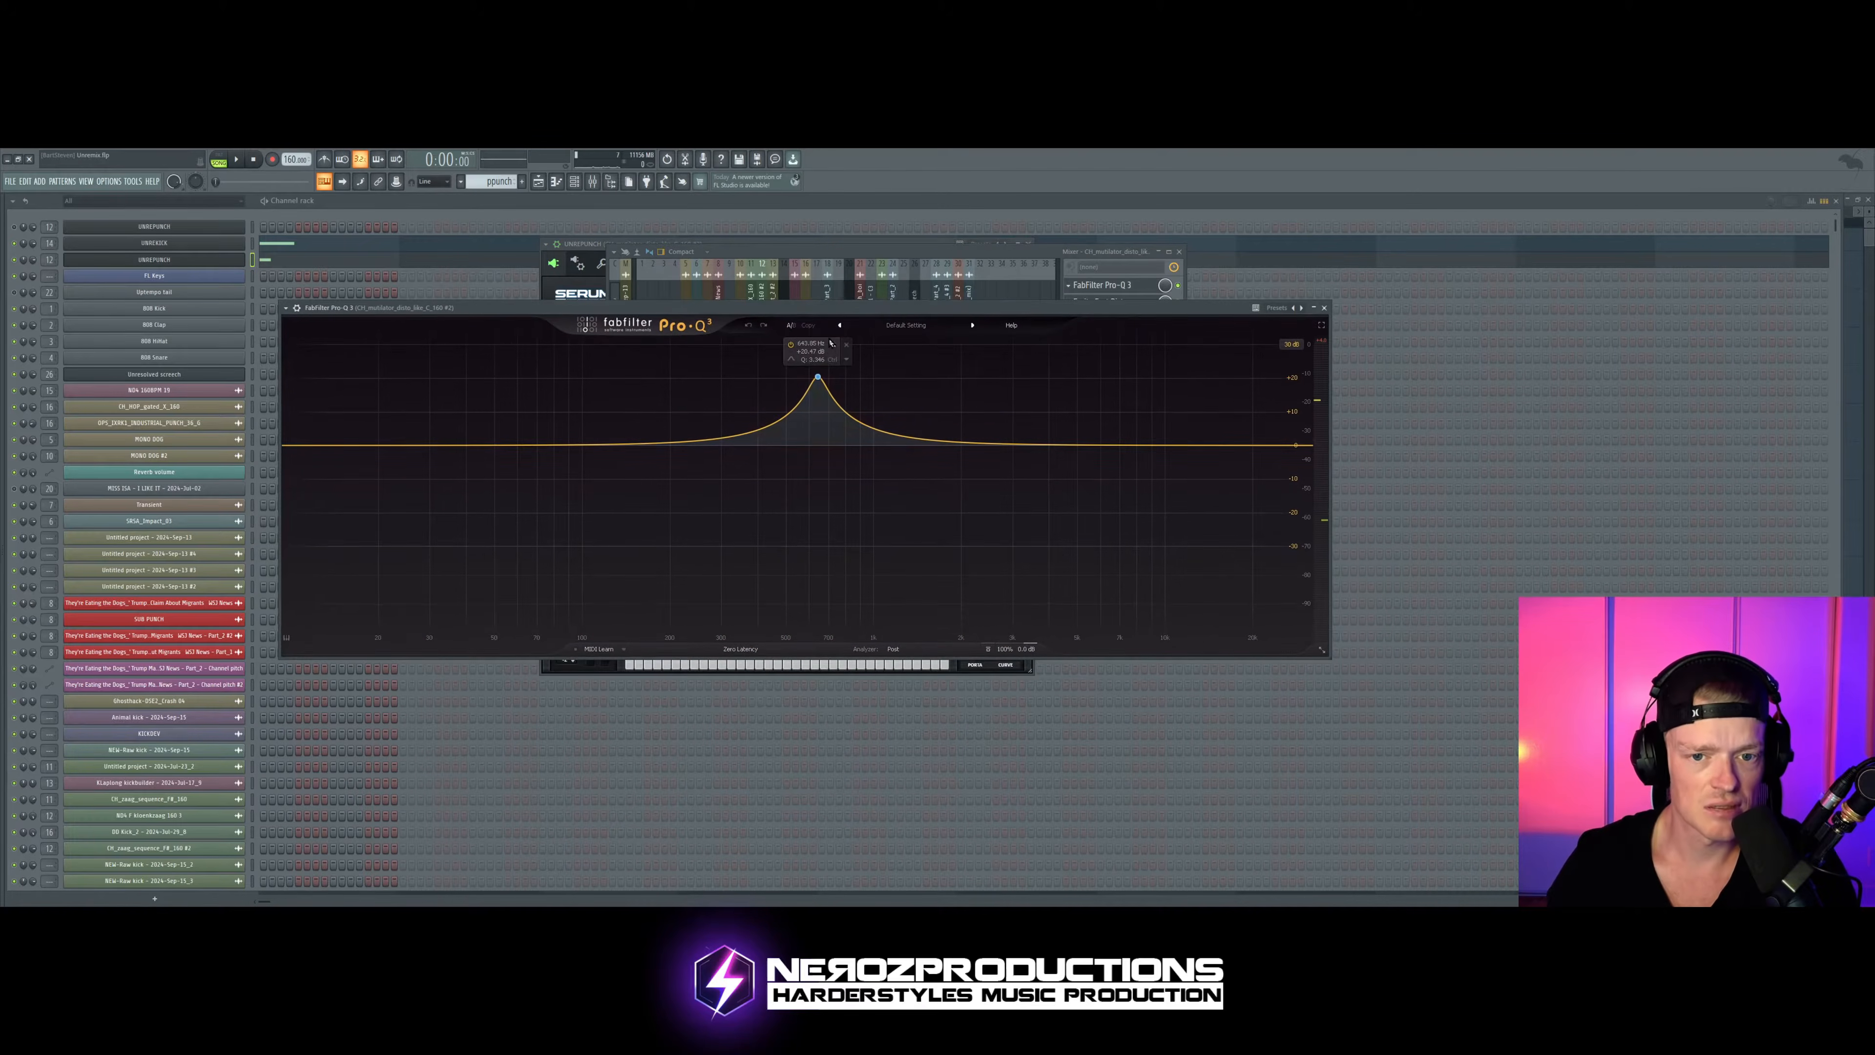
mouse_move(881, 311)
mouse_down()
mouse_move(852, 317)
mouse_move(869, 317)
mouse_up()
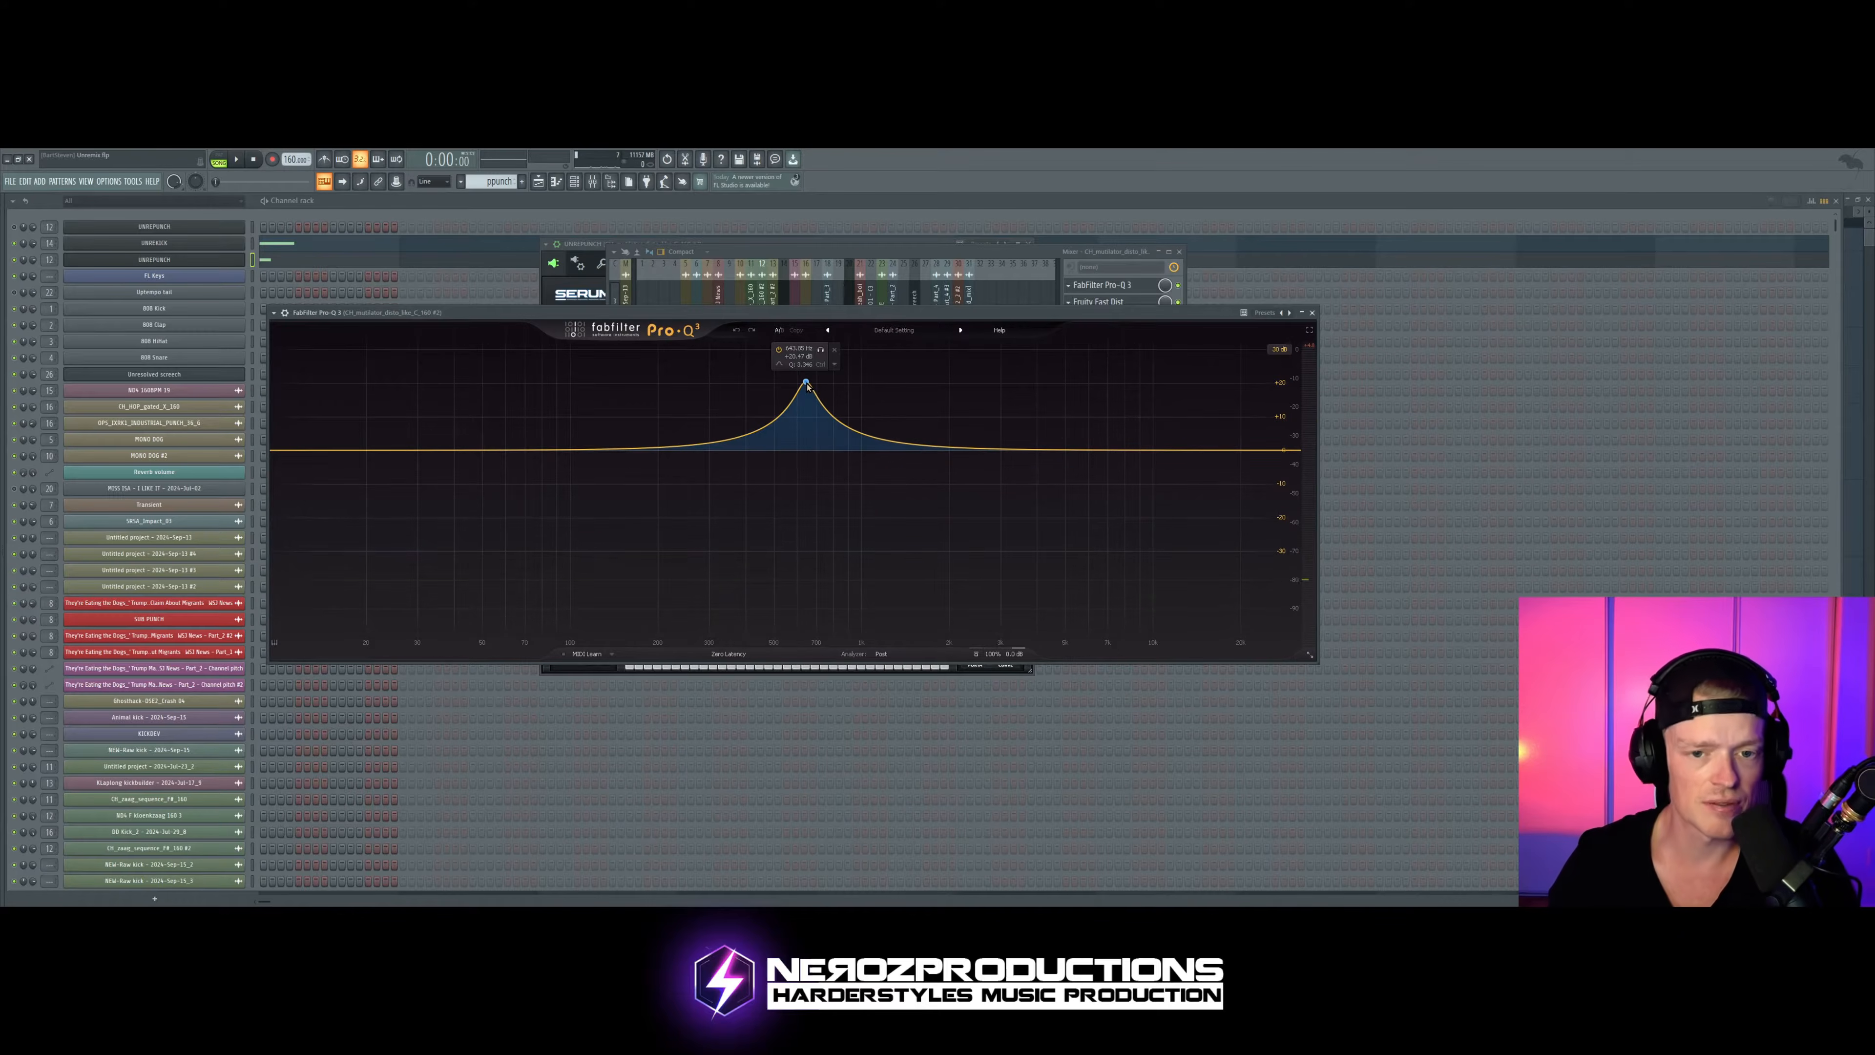
Step: Shift the bell boost in the first Pro-Q 3 to a higher frequency, fine-tune its gain and audition the punch
drag(807, 384, 868, 382)
key(space)
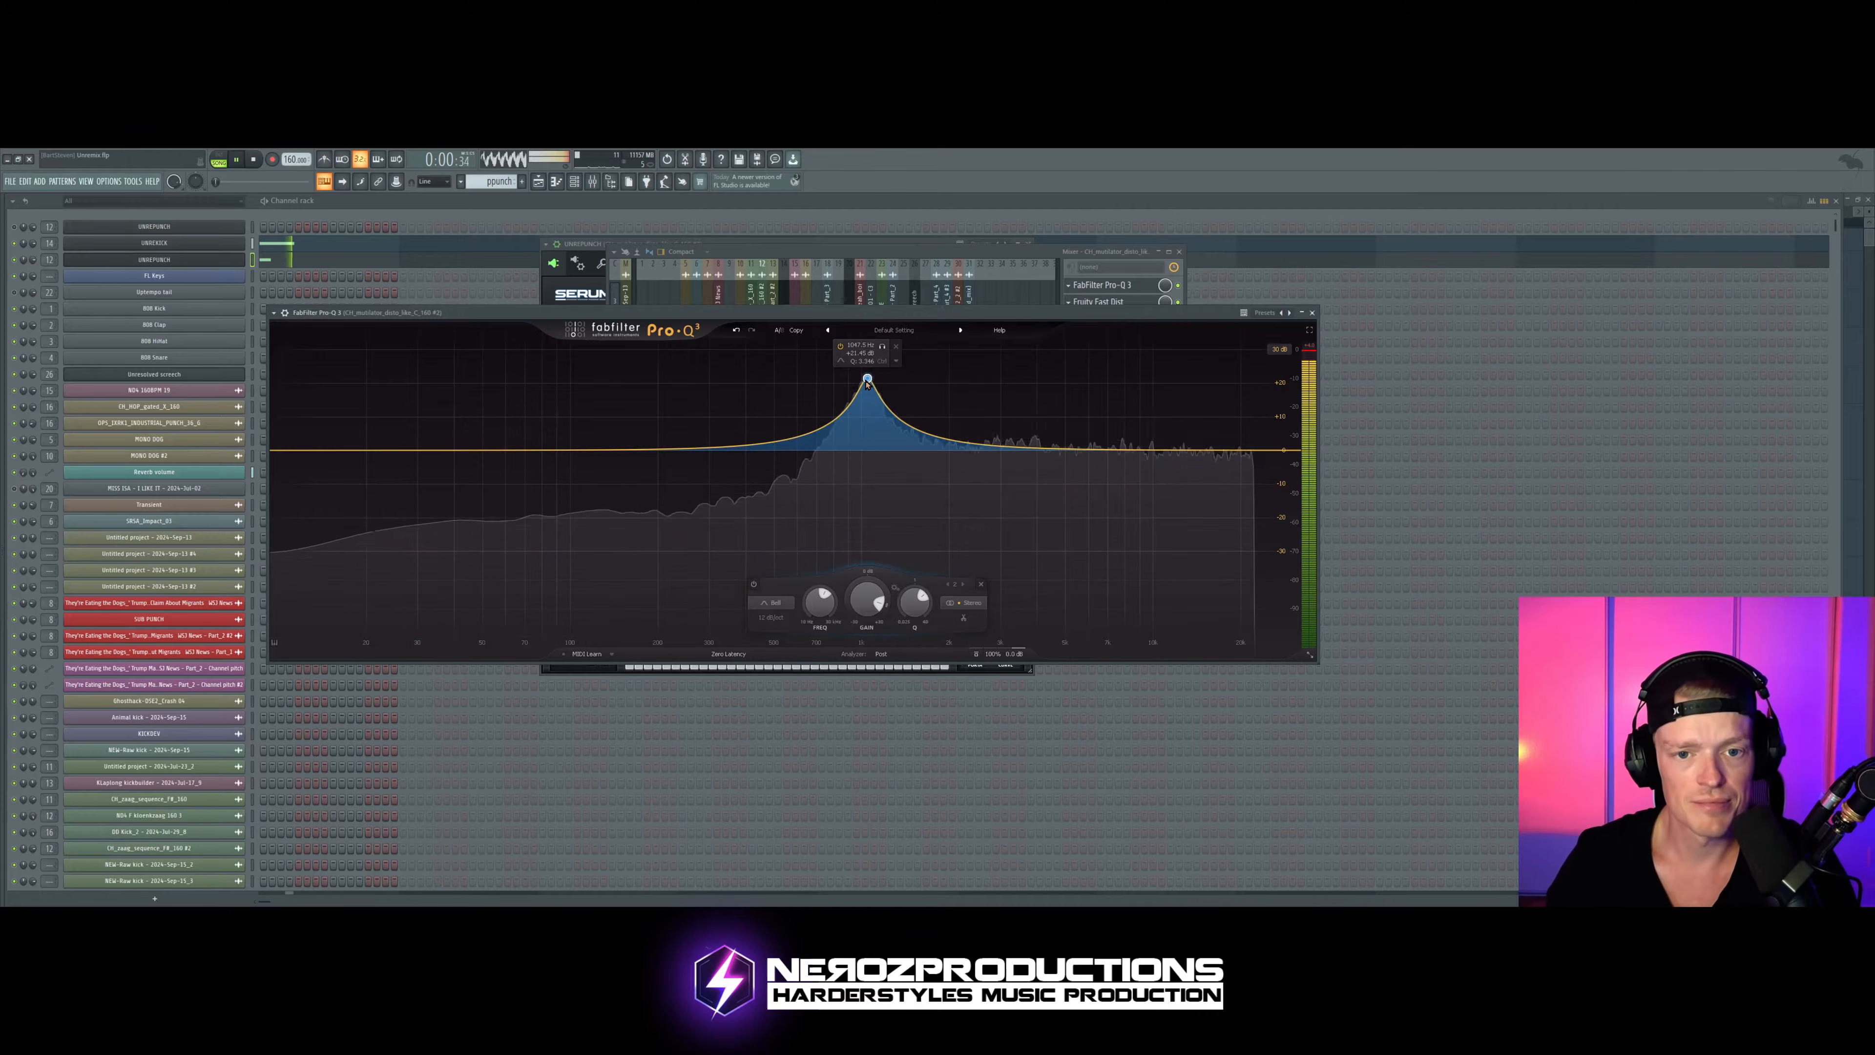
key(space)
mouse_move(868, 382)
mouse_down()
mouse_move(827, 379)
mouse_move(862, 372)
mouse_up()
key(space)
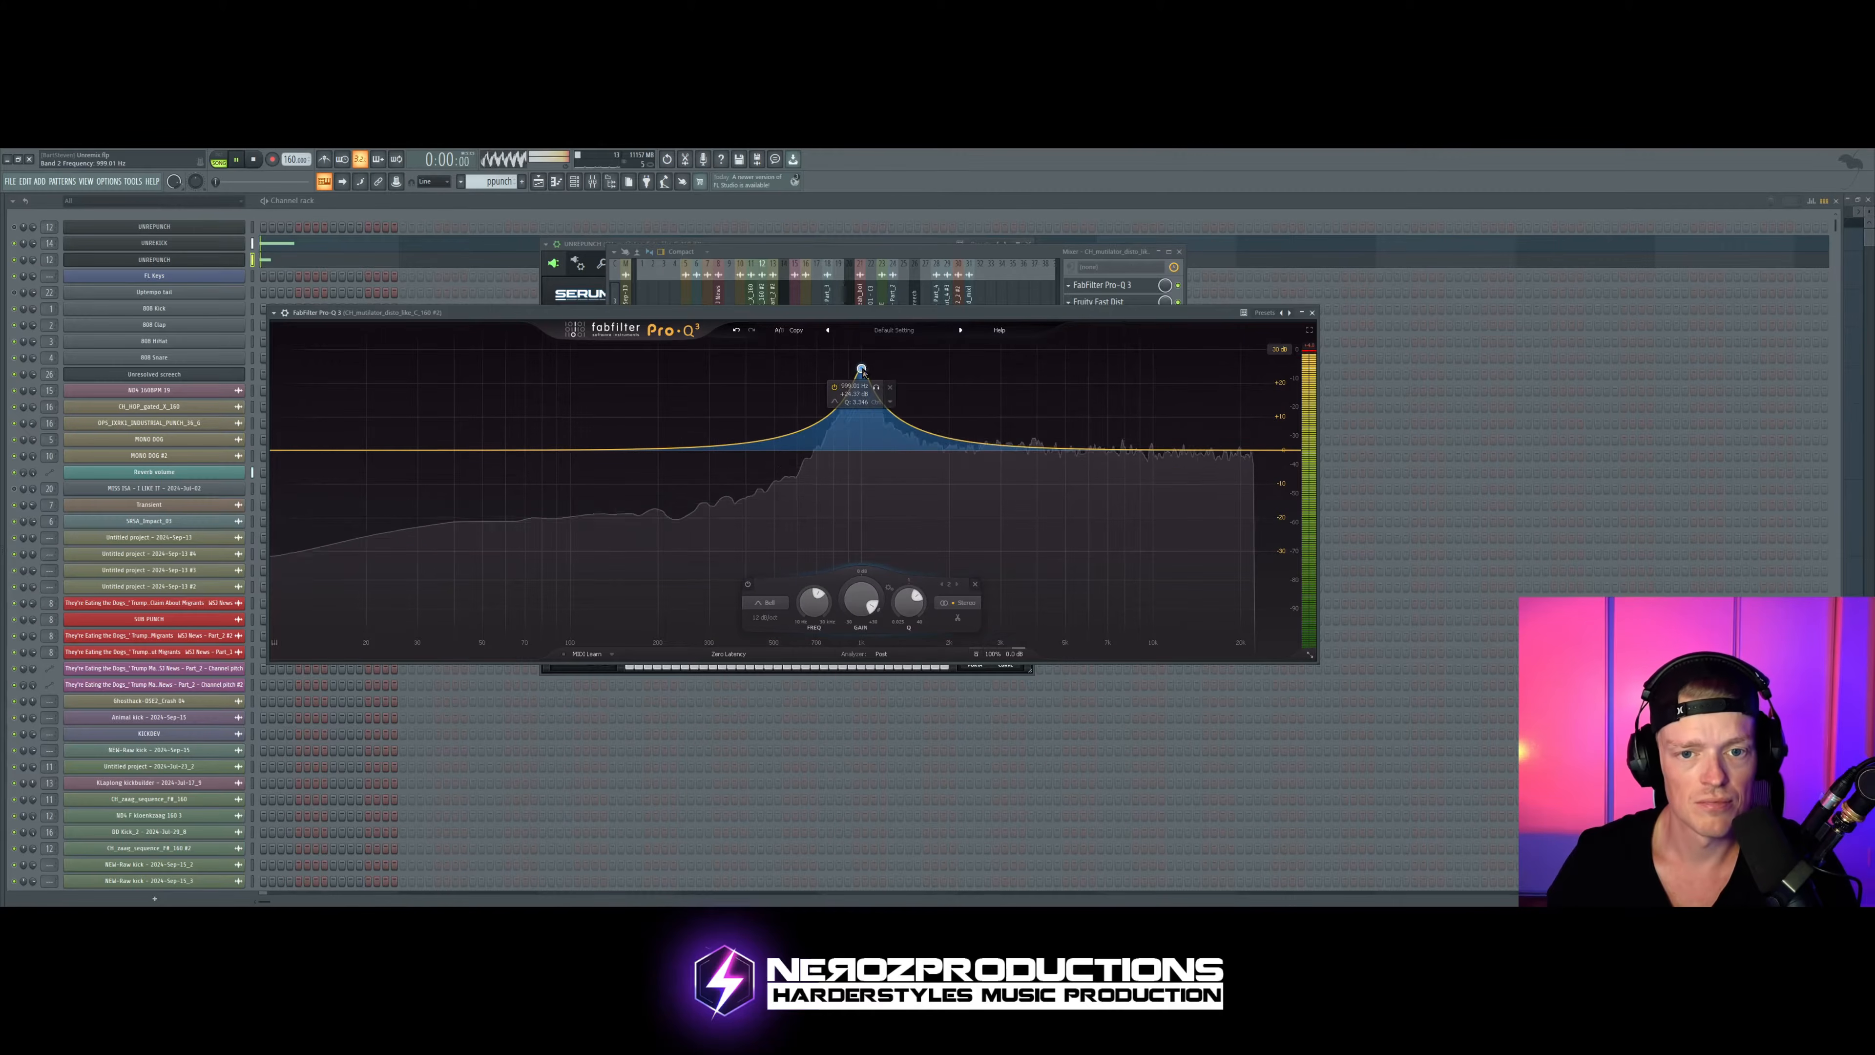
key(space)
Step: Widen the Q of the bell boost in the first Pro-Q 3, audition the punch and close the equalizer
scroll(862, 371, down, 5)
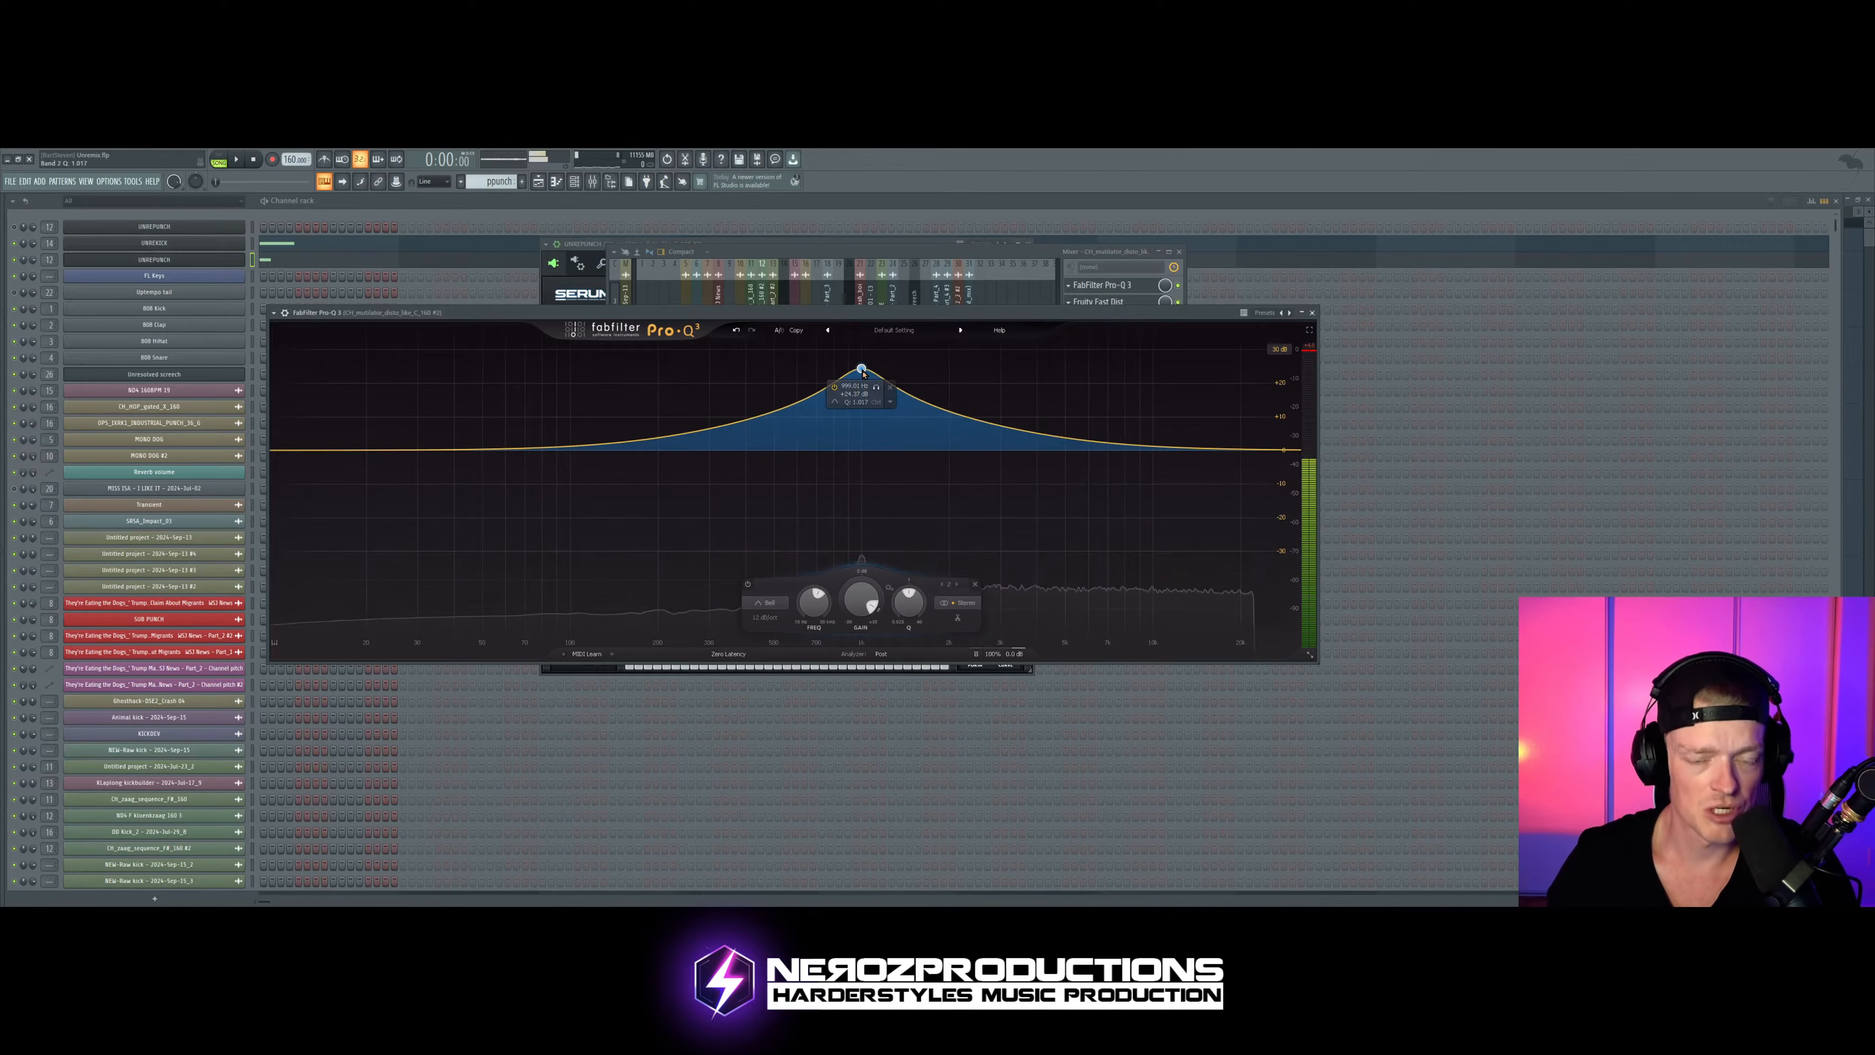
scroll(862, 372, down, 1)
key(space)
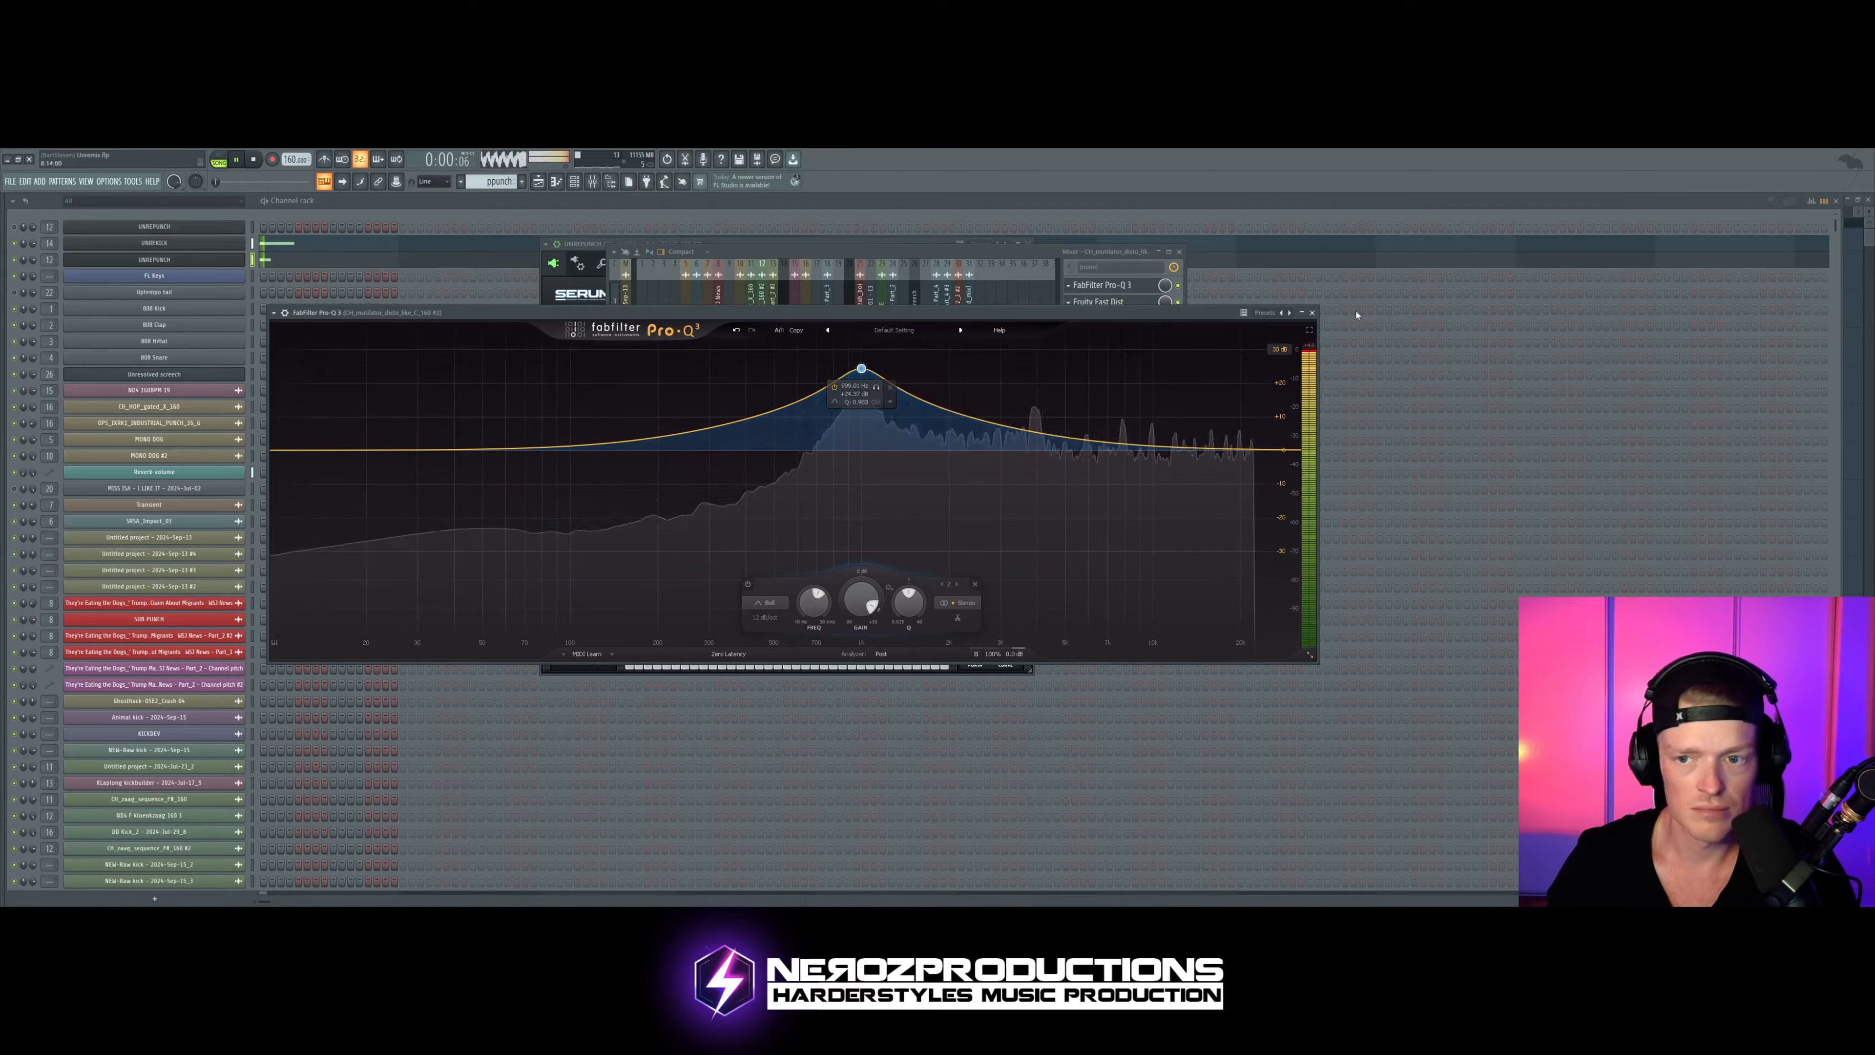
key(space)
click(1312, 313)
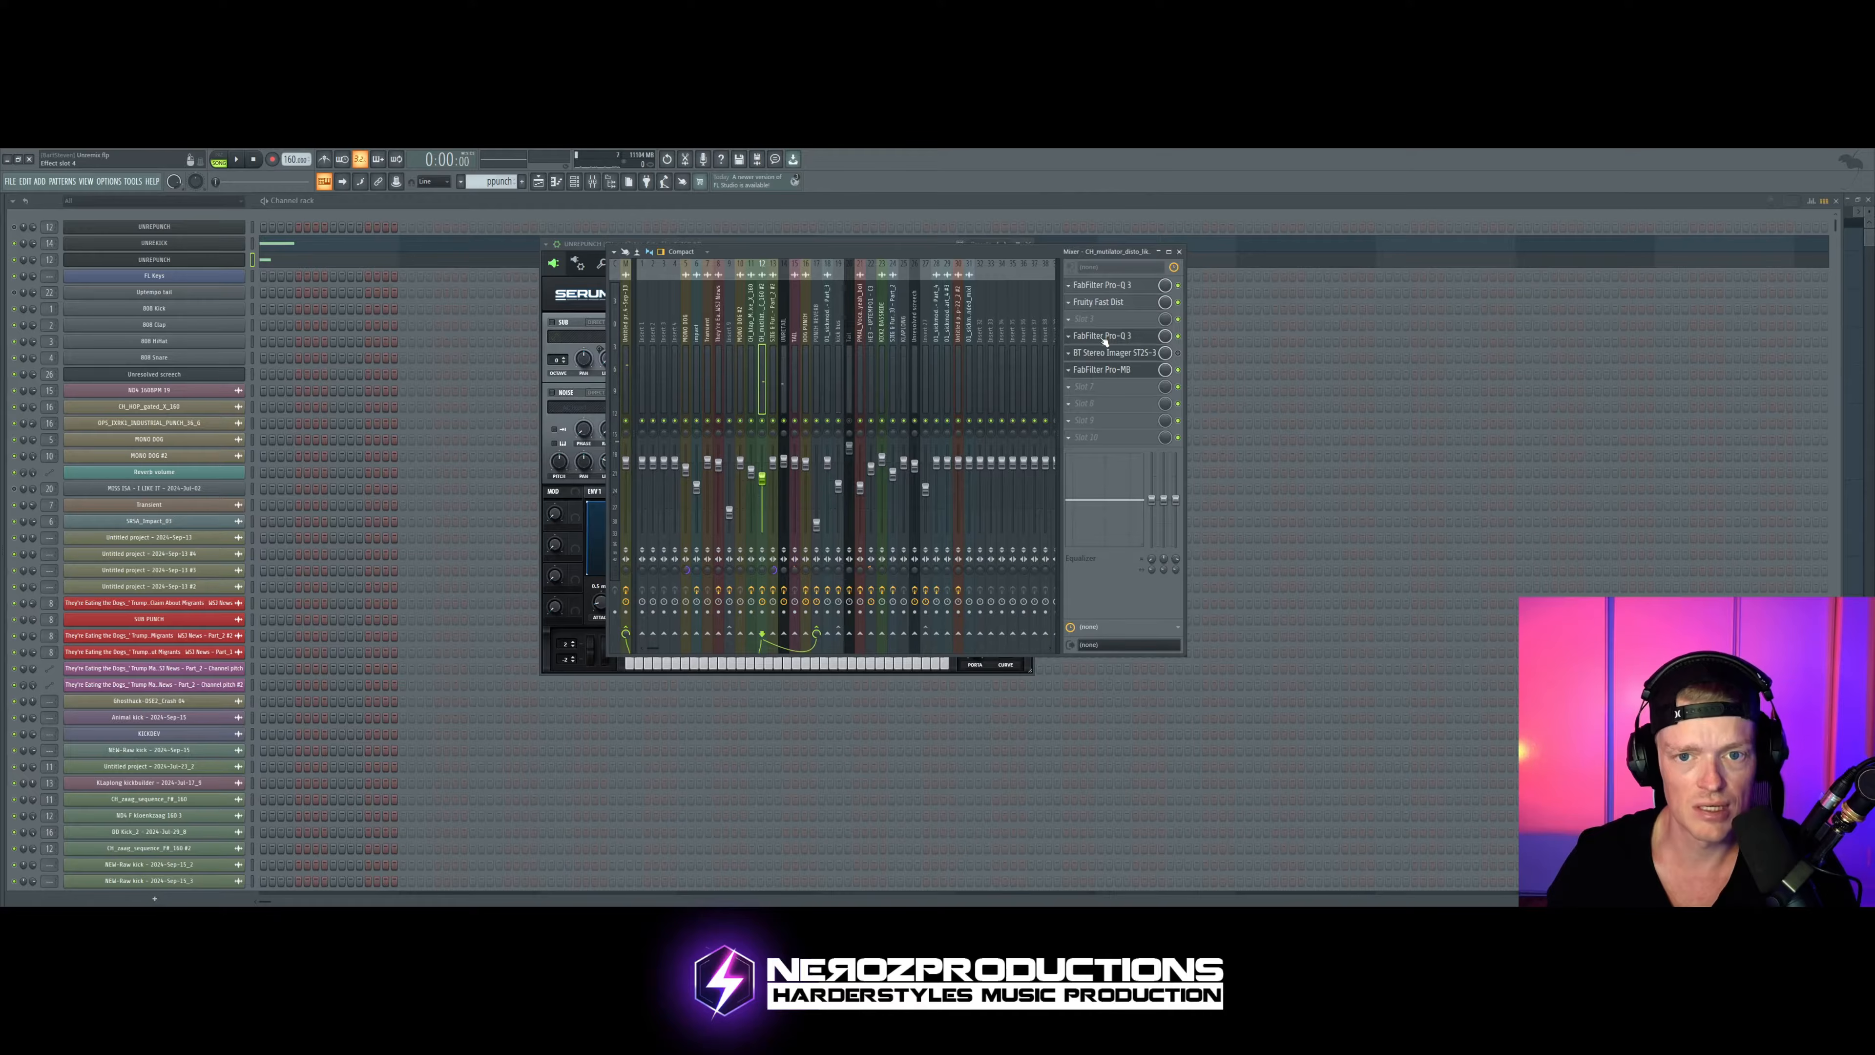
Step: Remove Fruity WaveShaper and BT Stereo Imager from the punch's mixer track, checking its second Pro-Q 3 and auditioning with Pro-MB open
click(1104, 336)
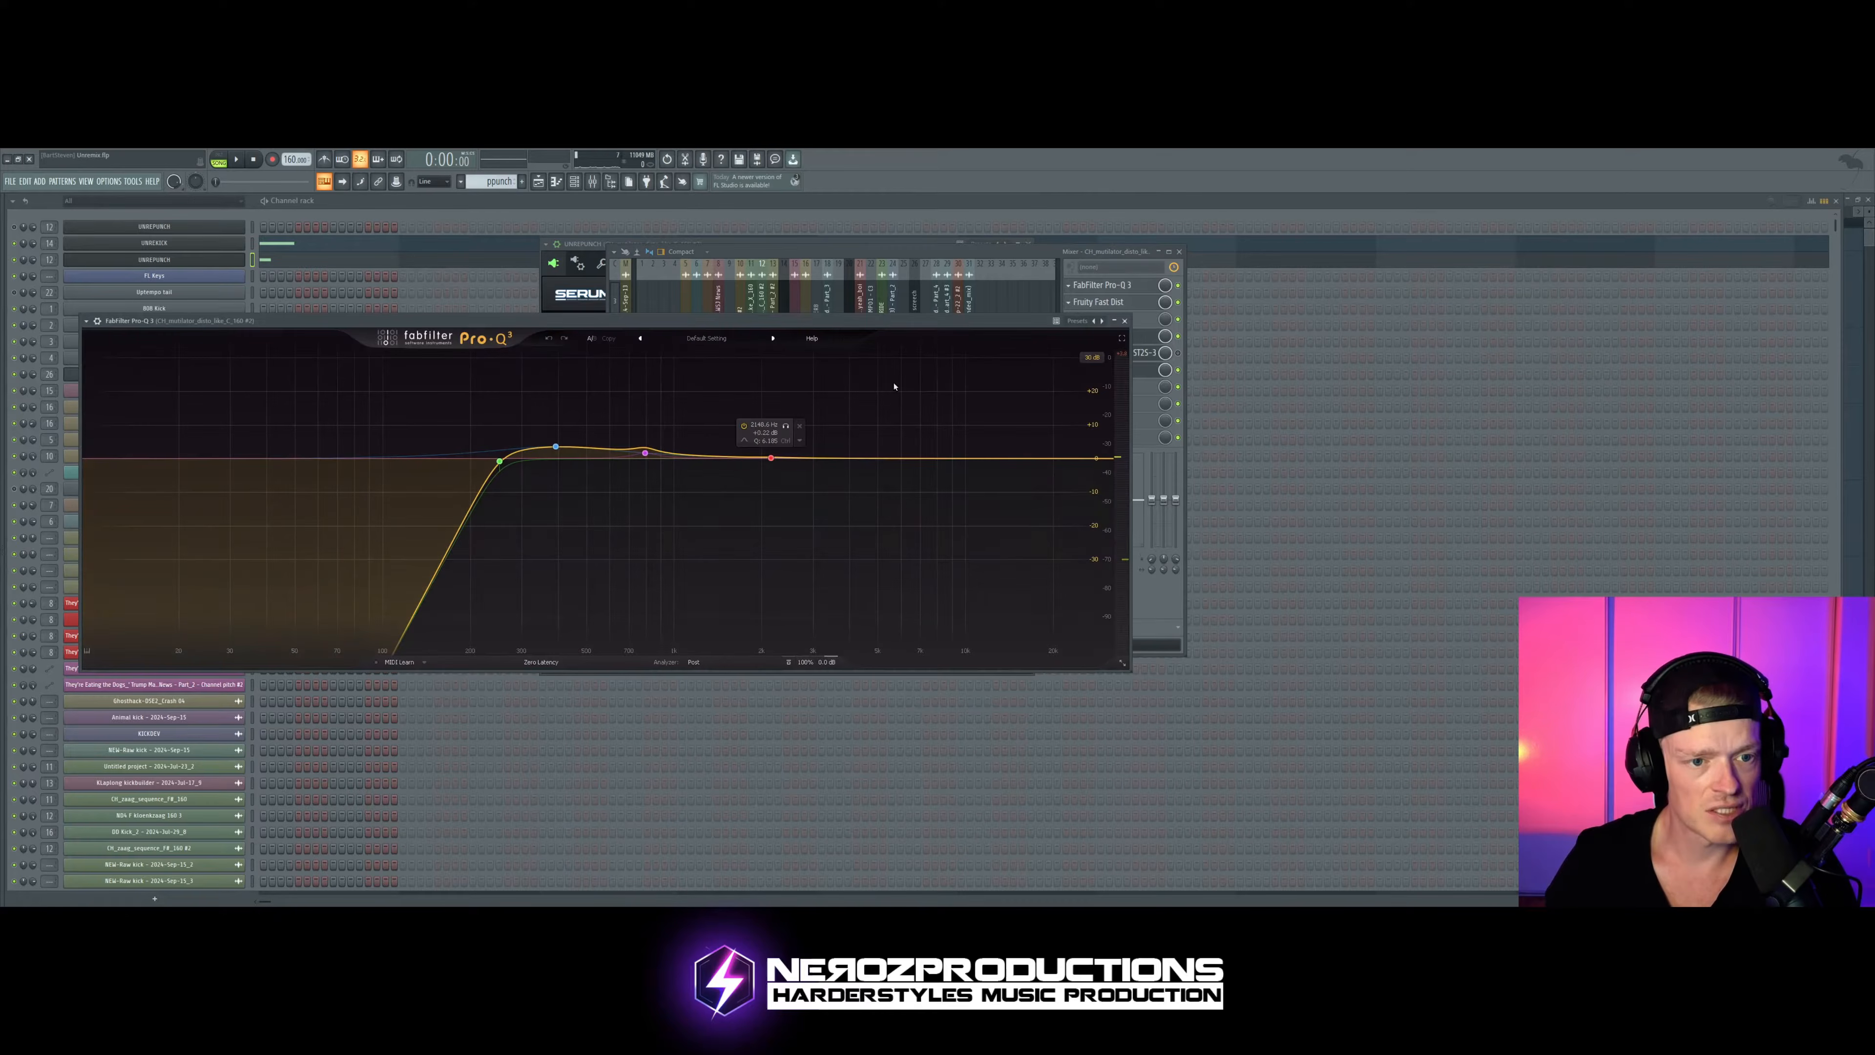
click(1124, 322)
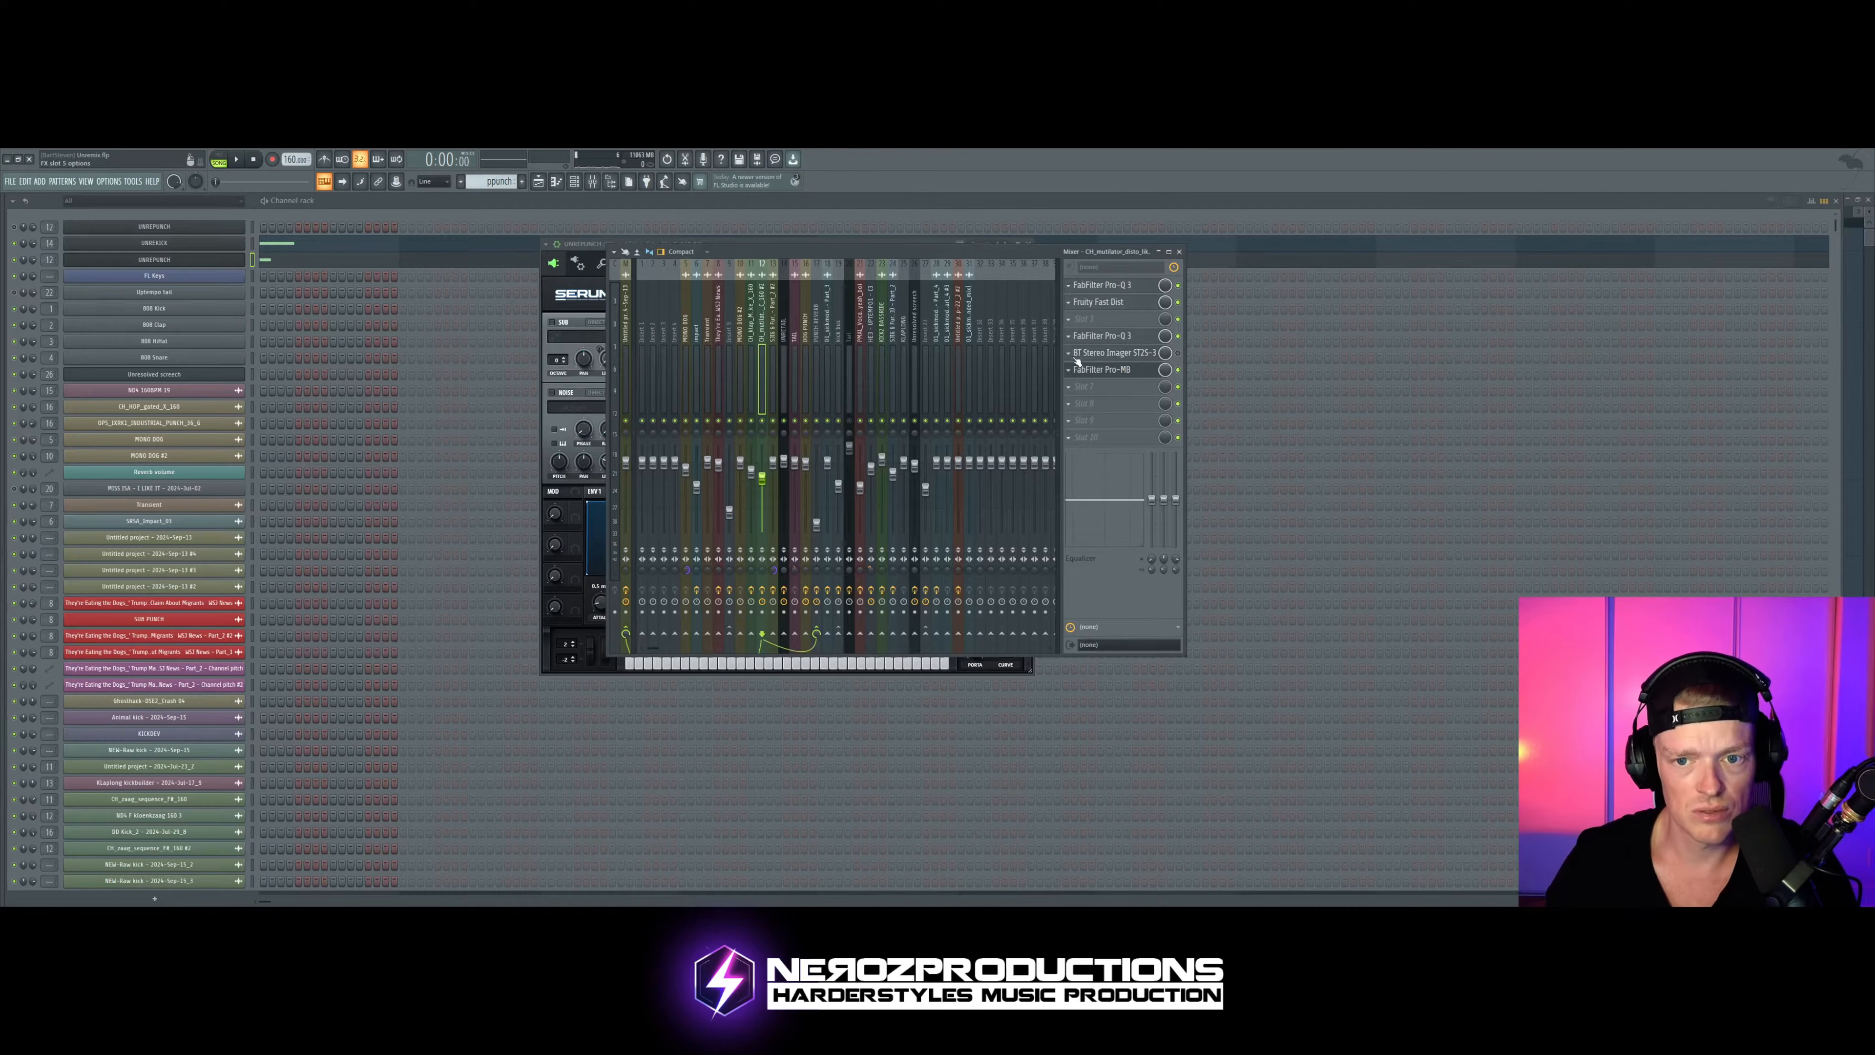
click(1100, 369)
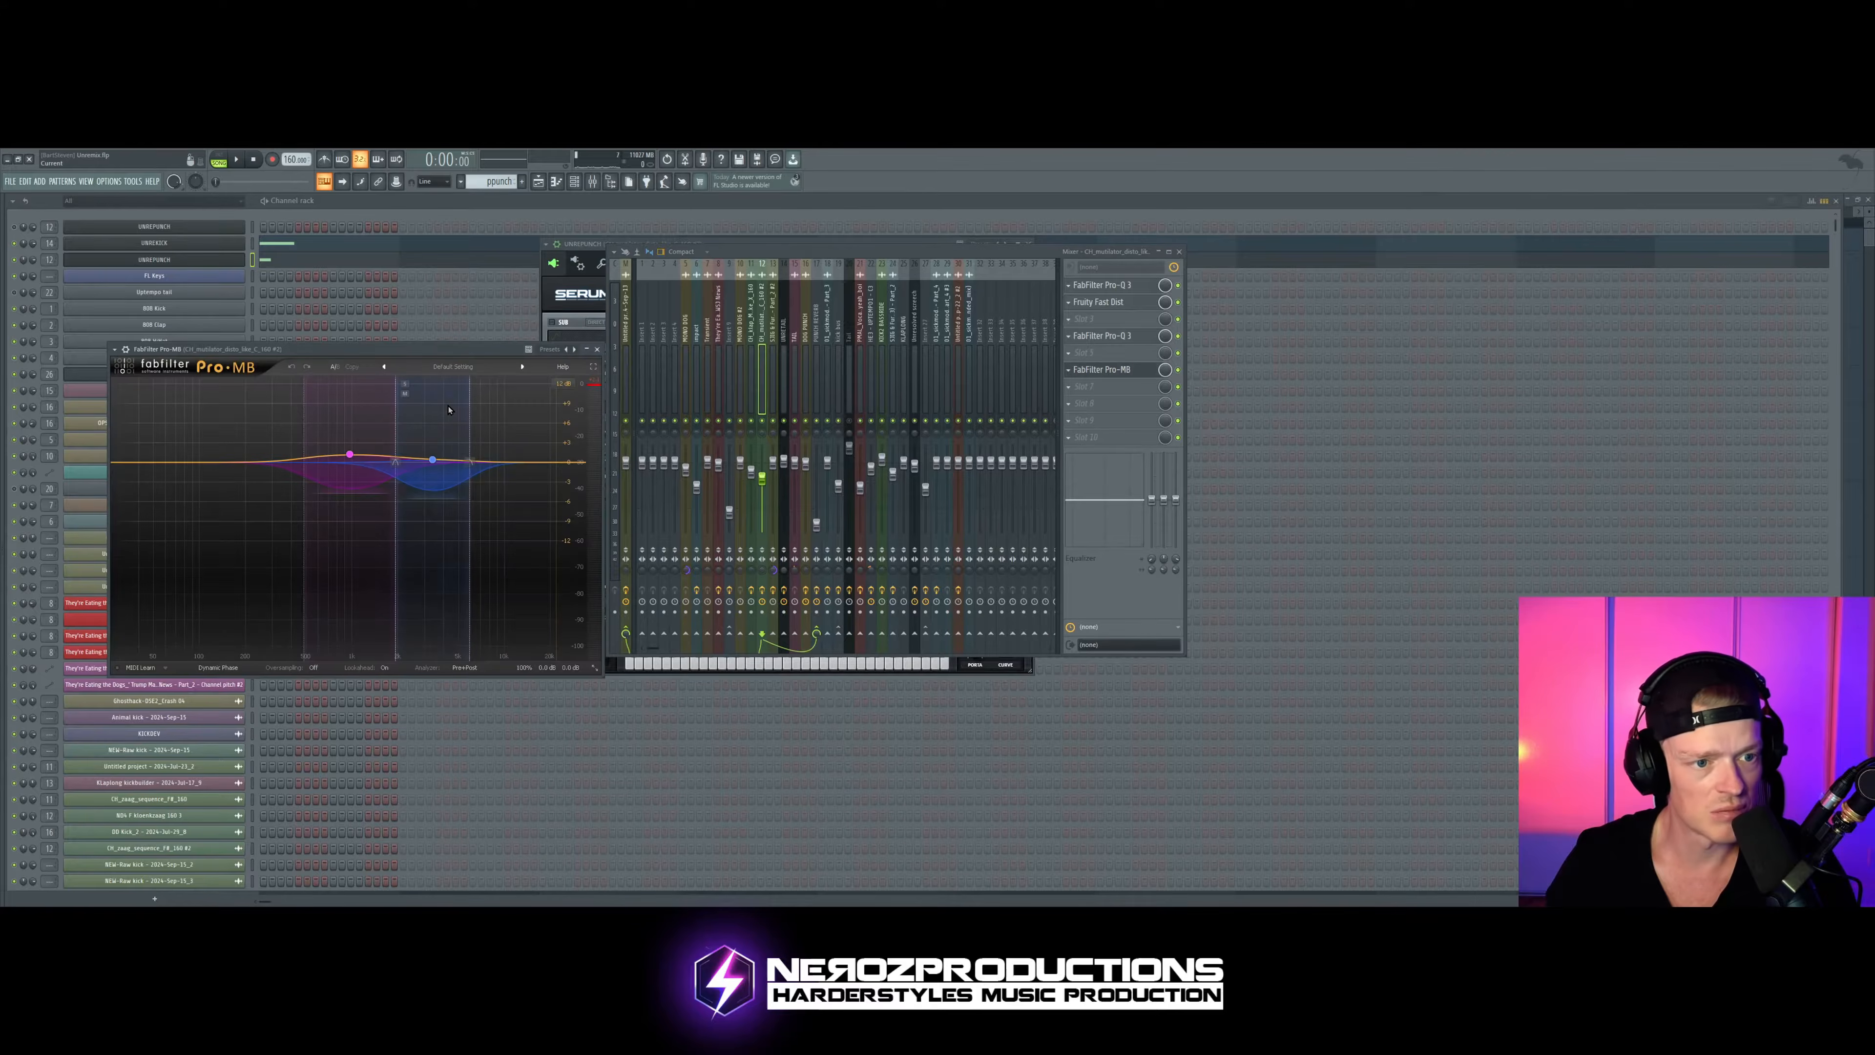
key(space)
key(space)
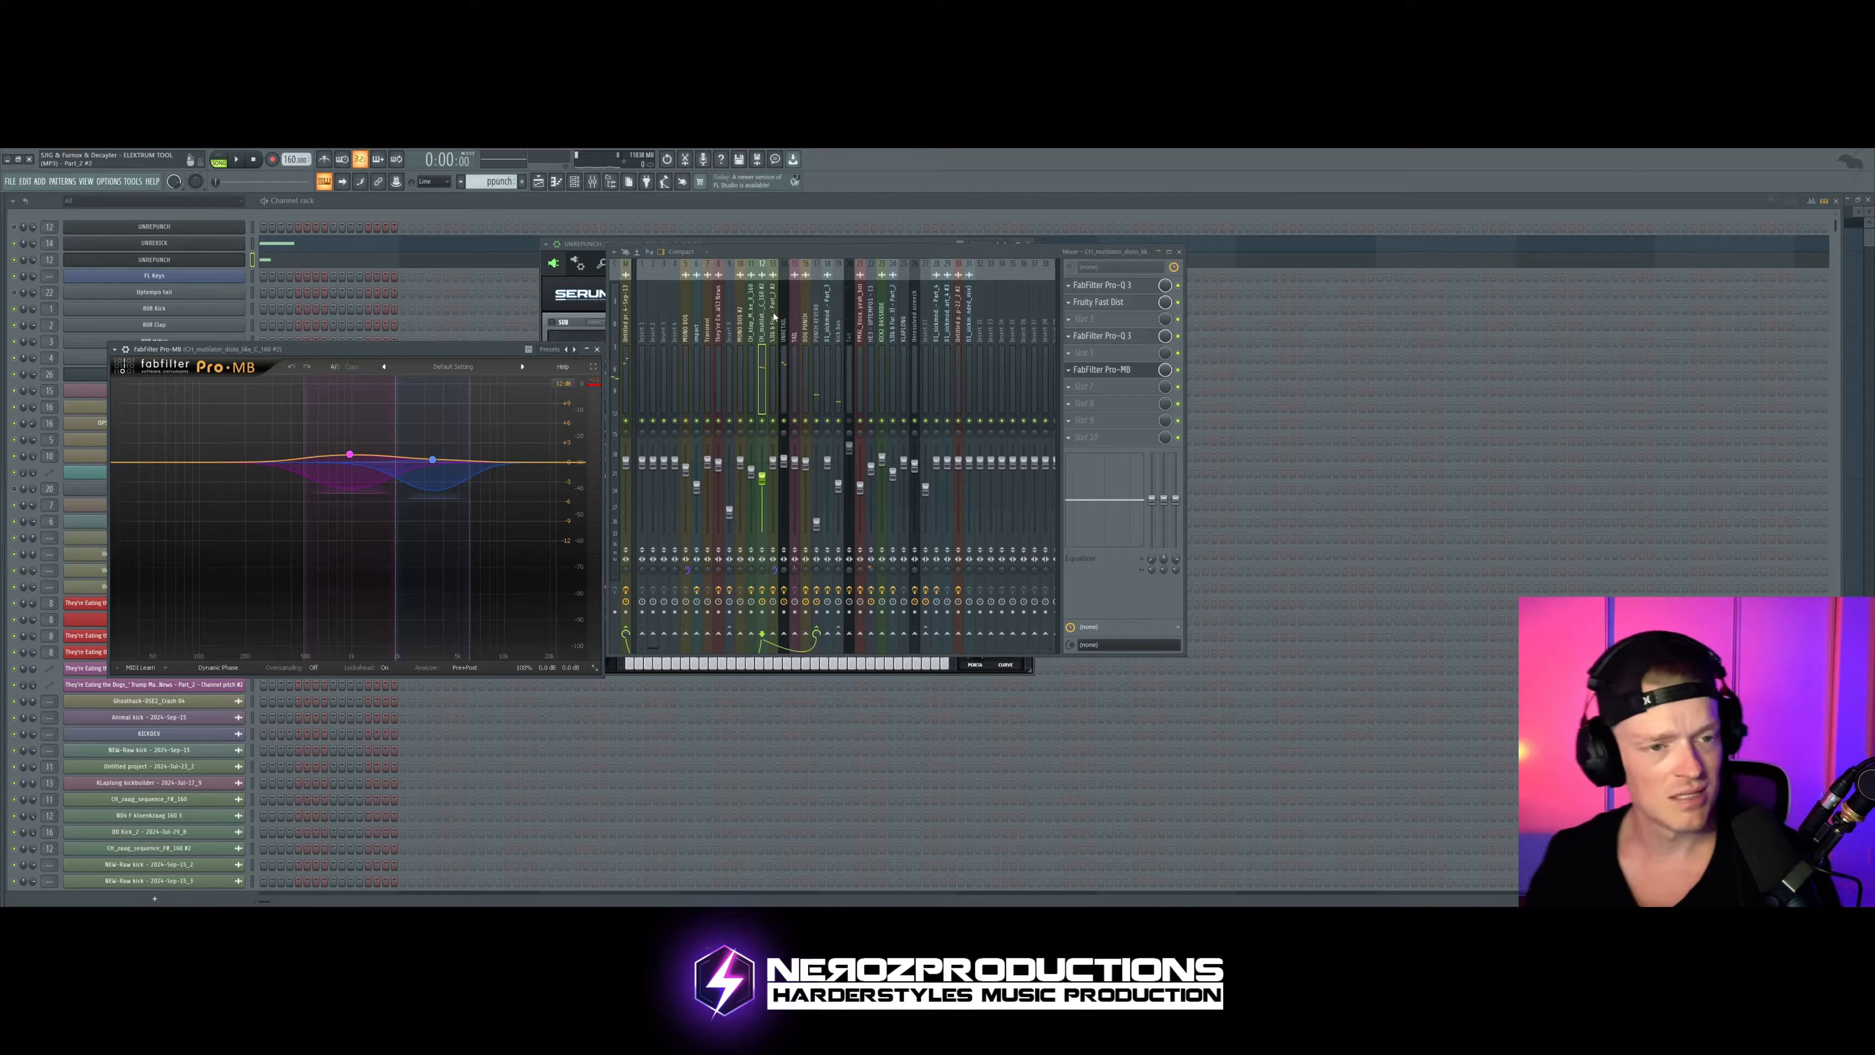
Step: Bring the punch's Serum back to the front, reposition and enlarge its window, and audition the pattern
click(185, 245)
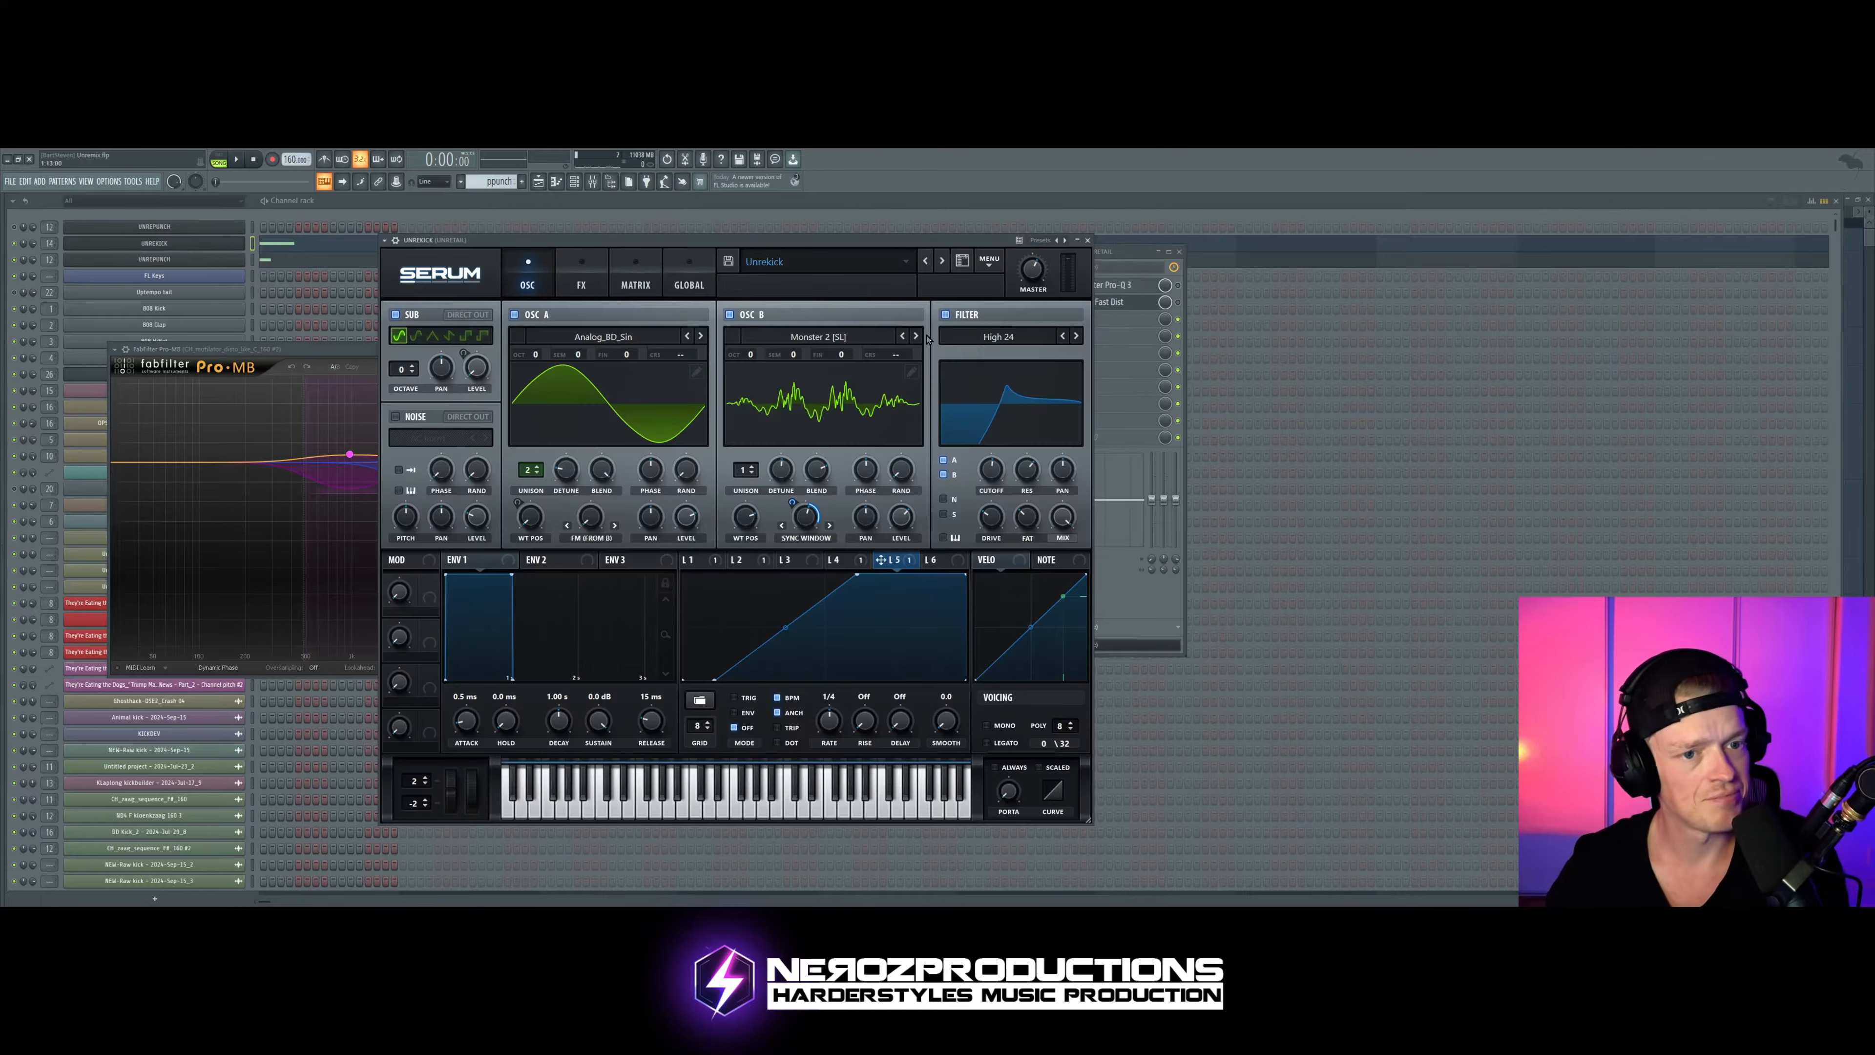
click(184, 260)
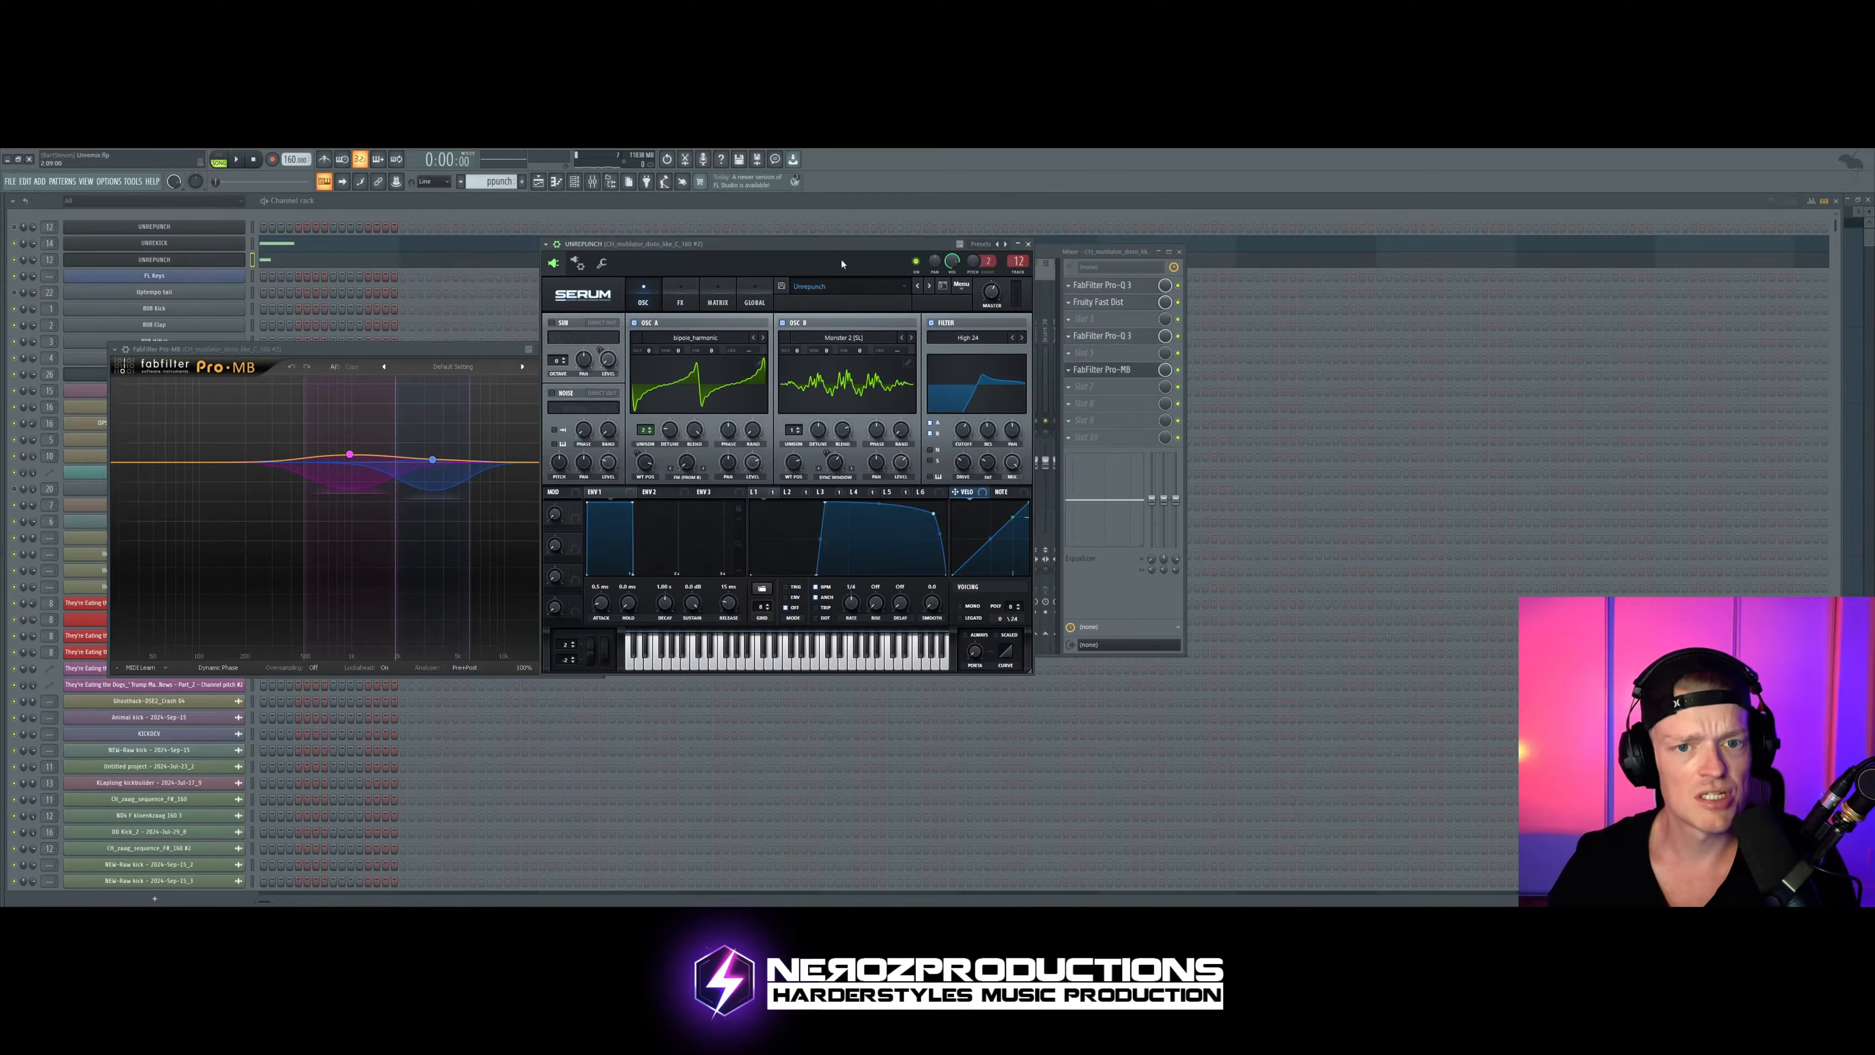
drag(841, 263, 509, 249)
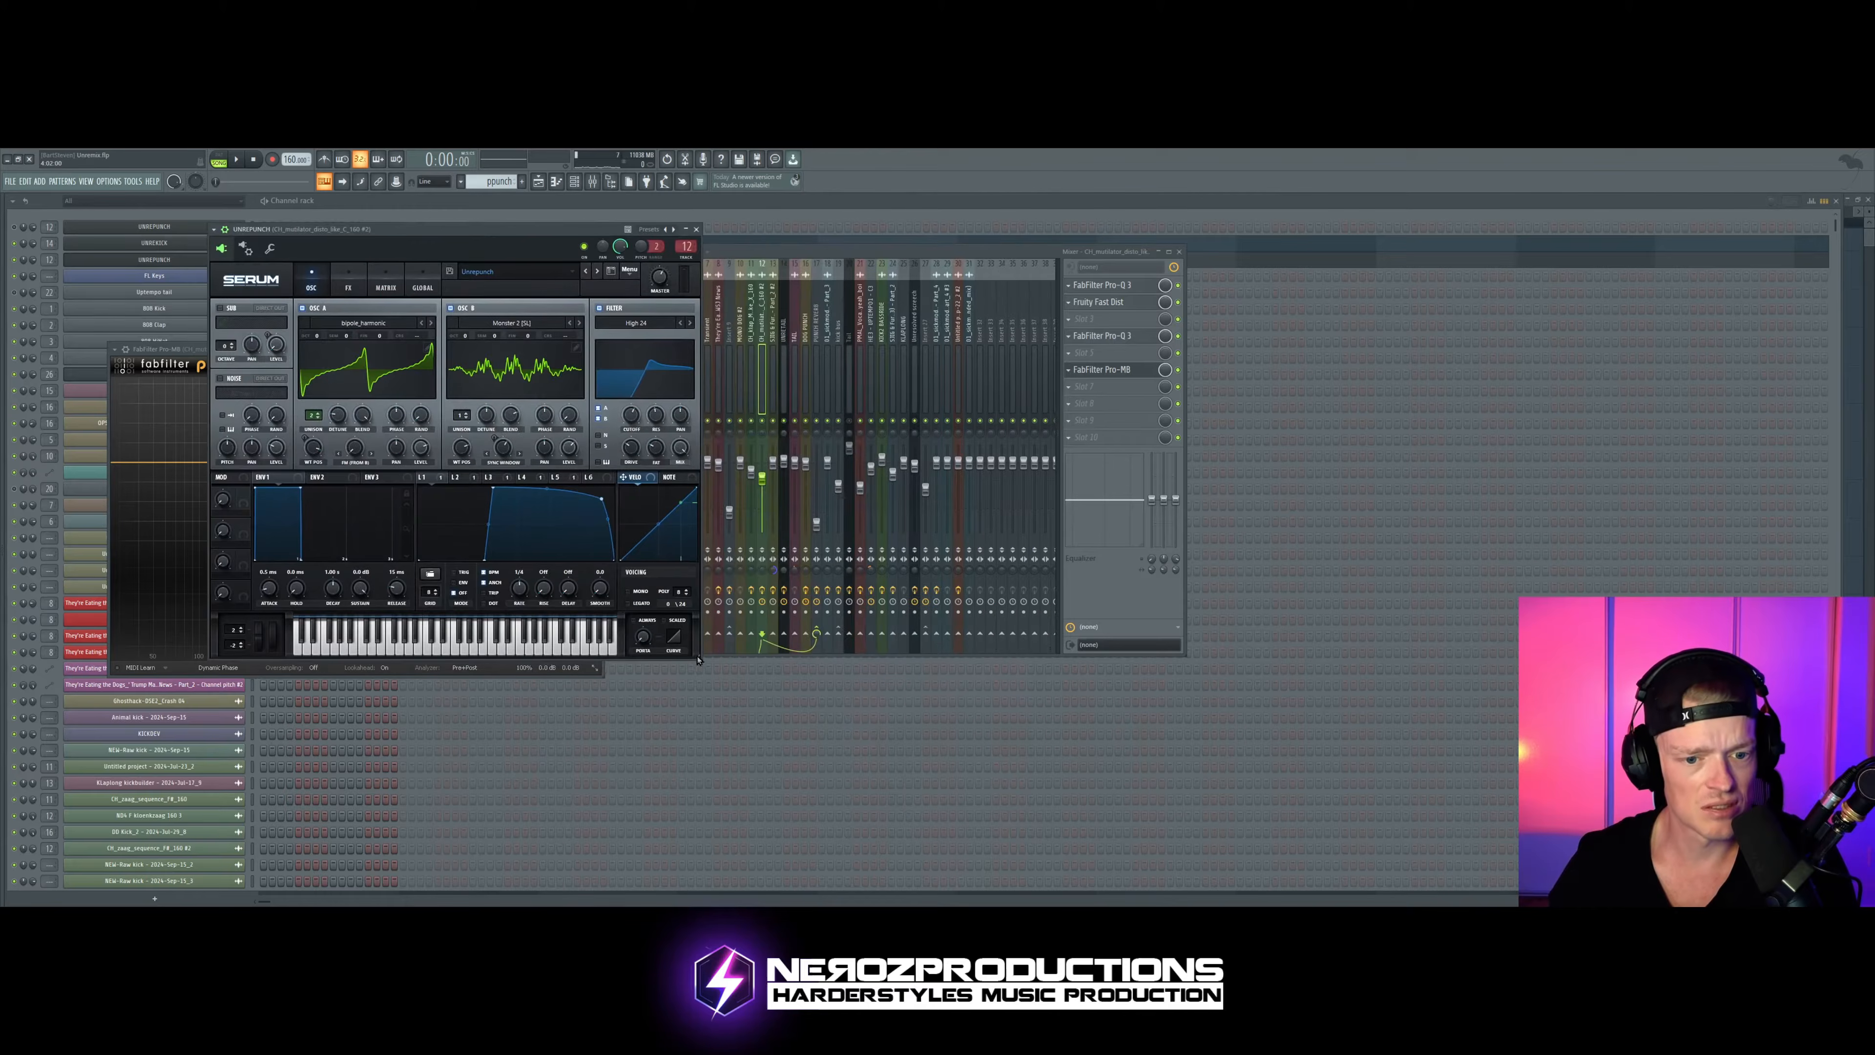
drag(698, 659, 759, 706)
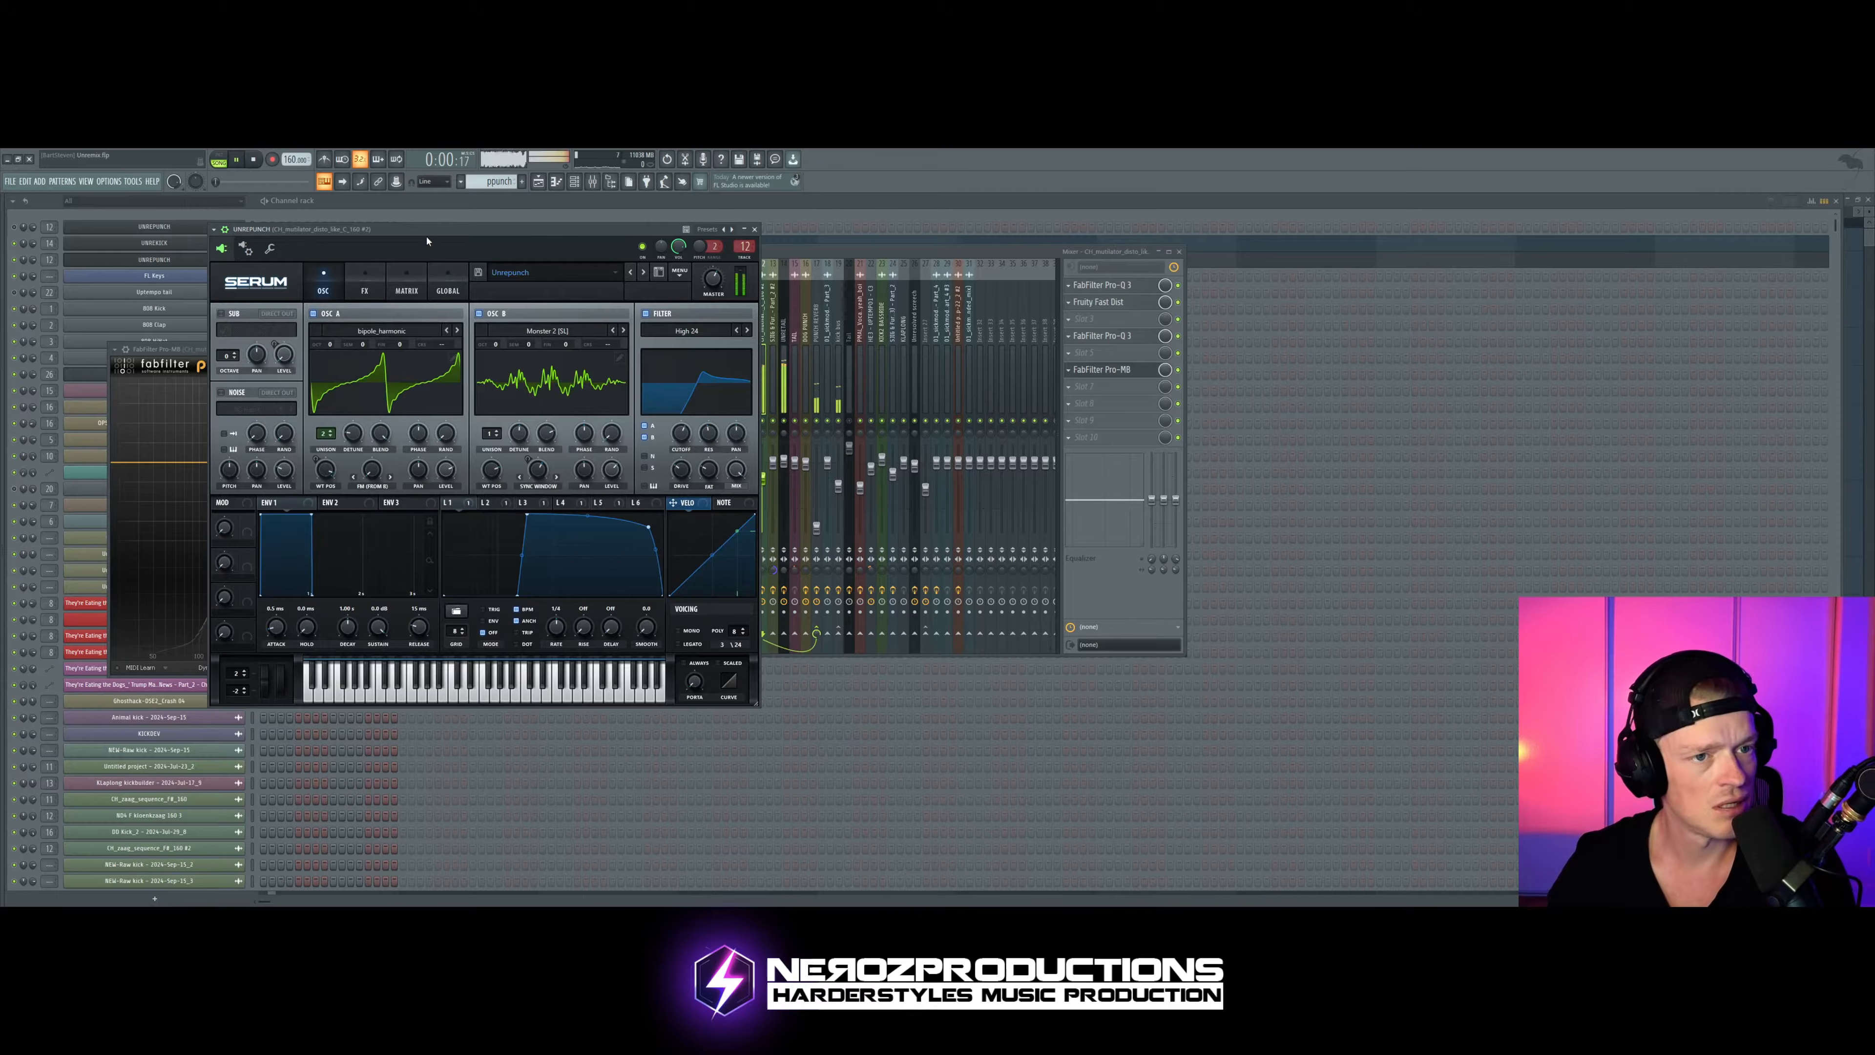
key(space)
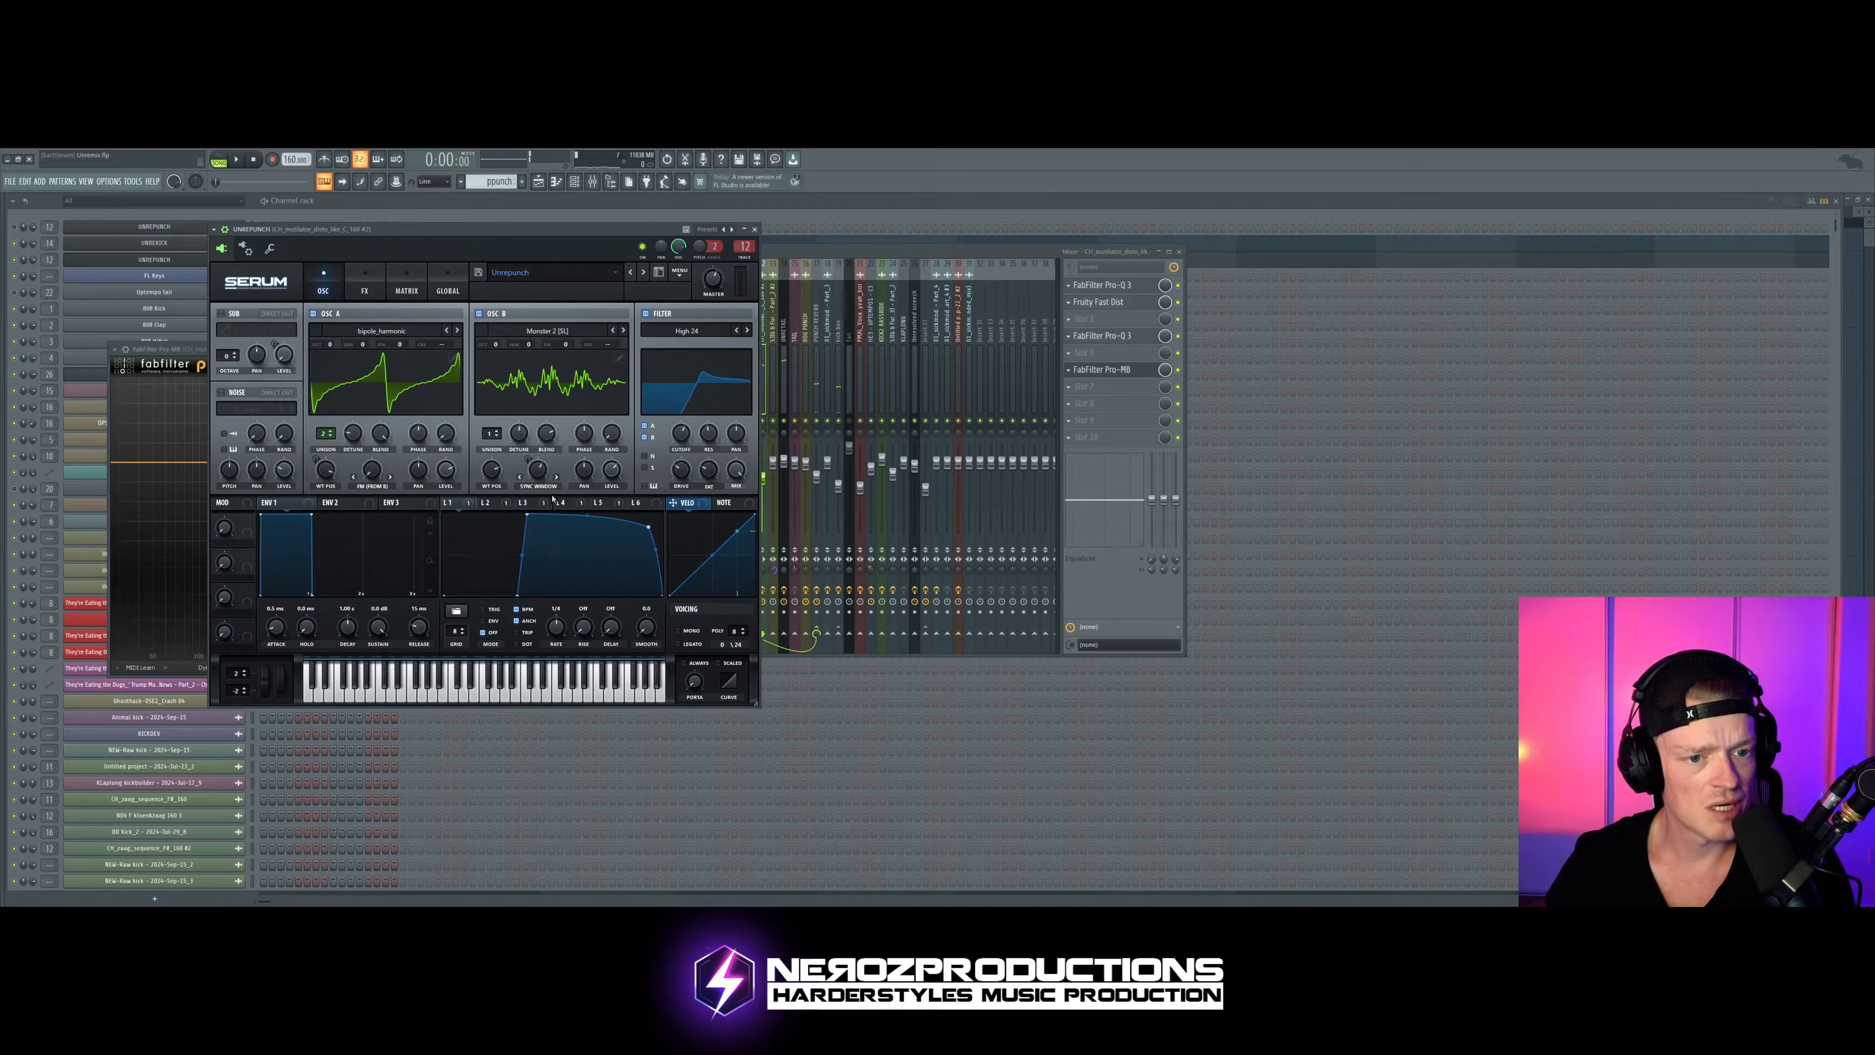
Step: Examine the LFO assignments in the punch Serum's matrix, then go back to the oscillator view
click(405, 288)
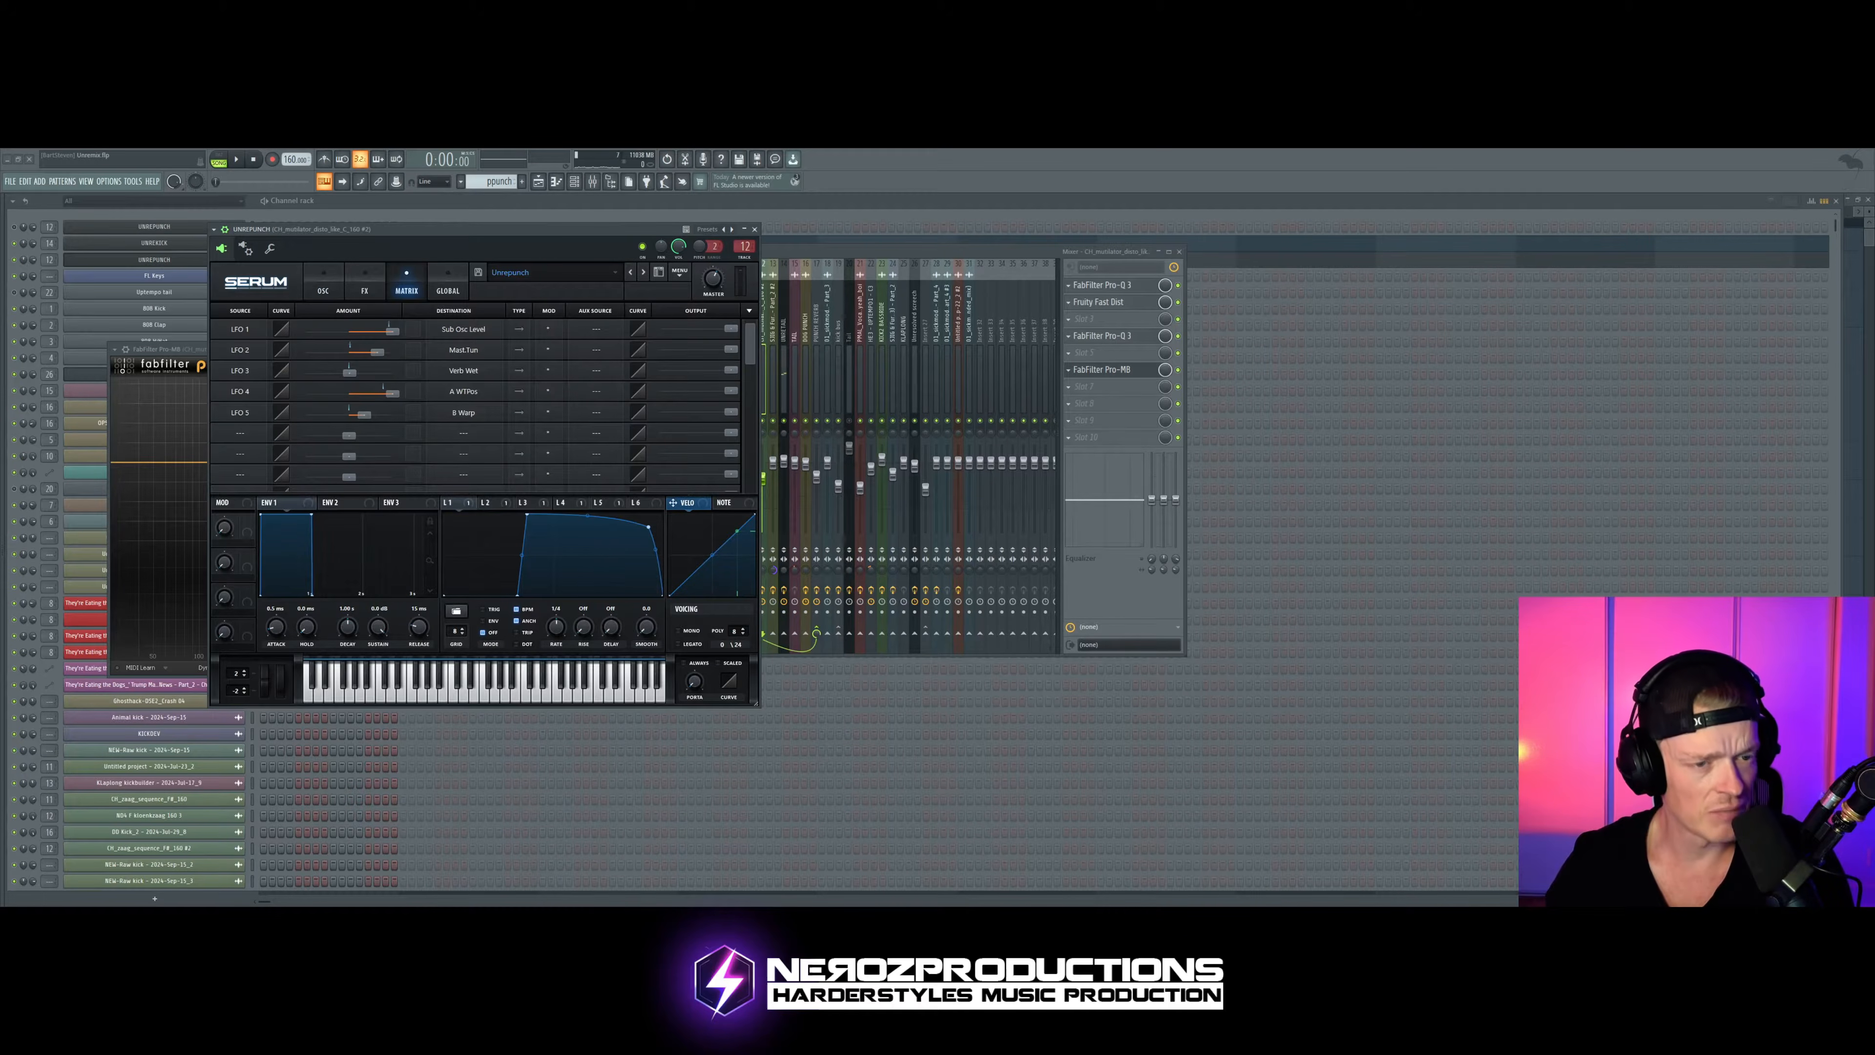
drag(462, 230, 496, 233)
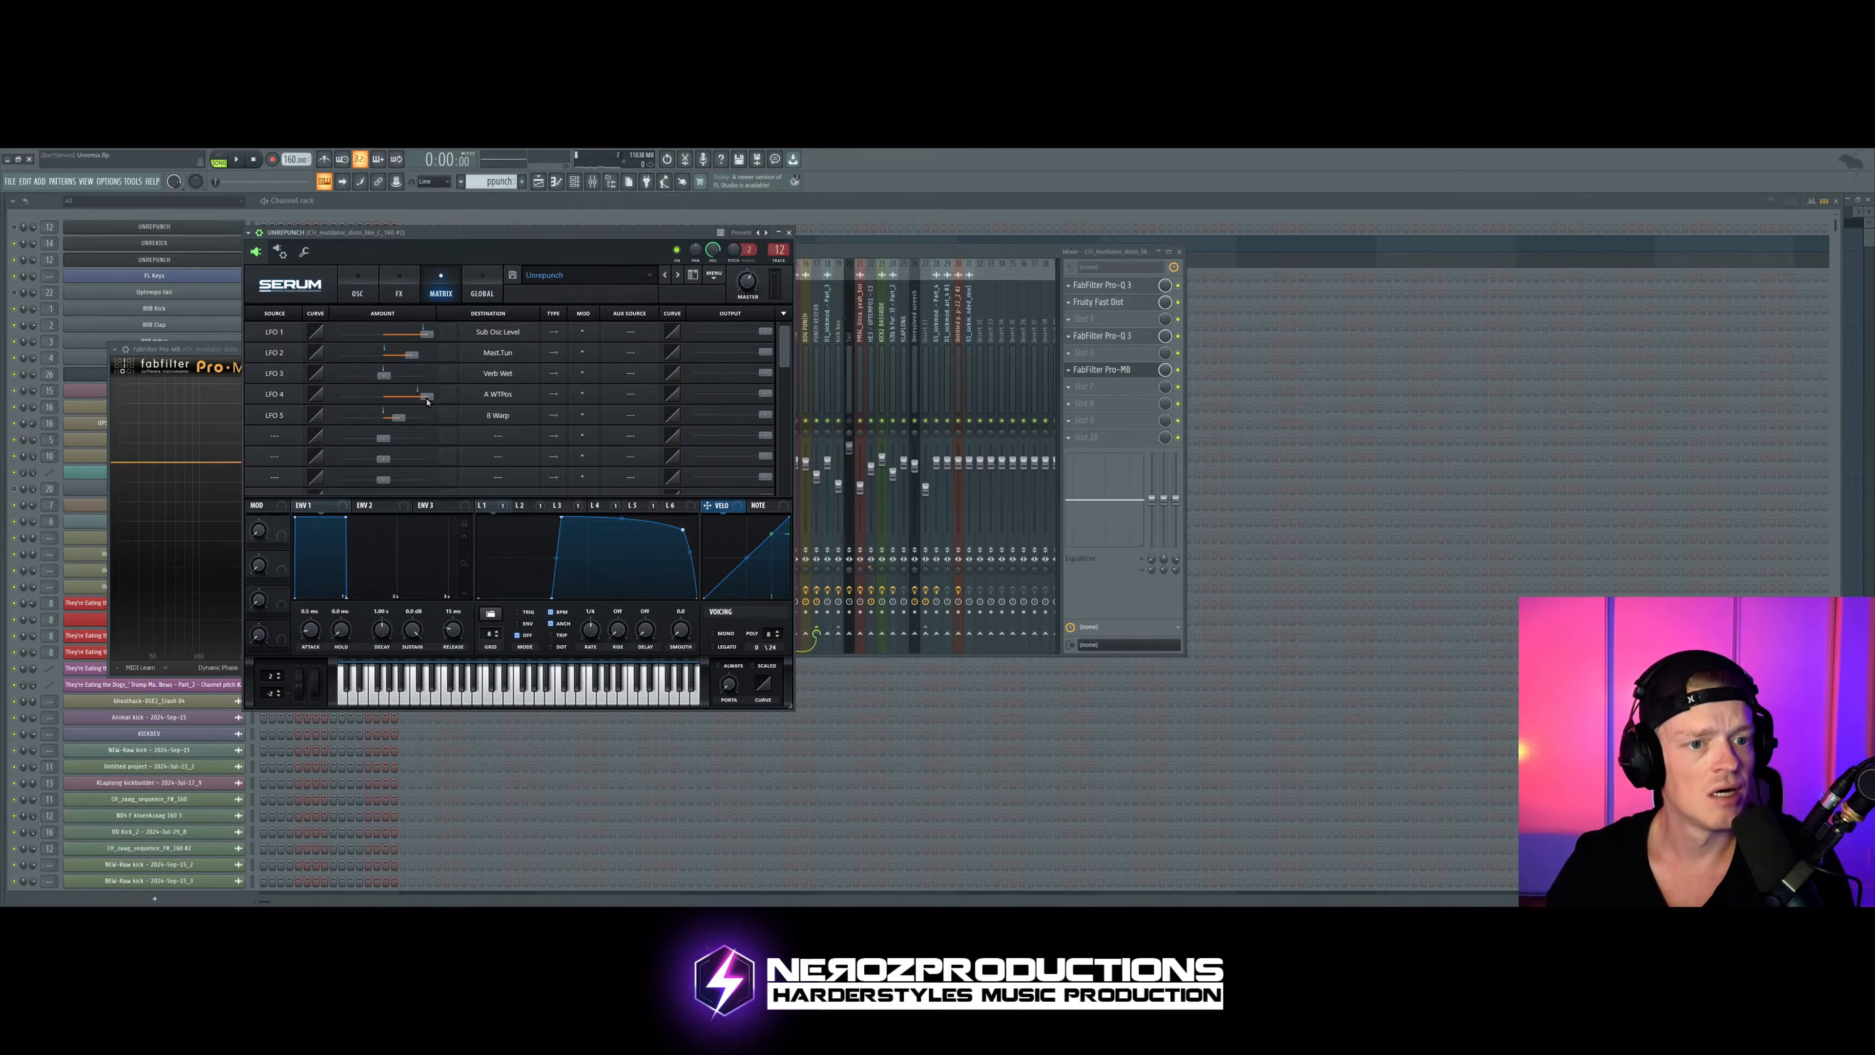
click(358, 287)
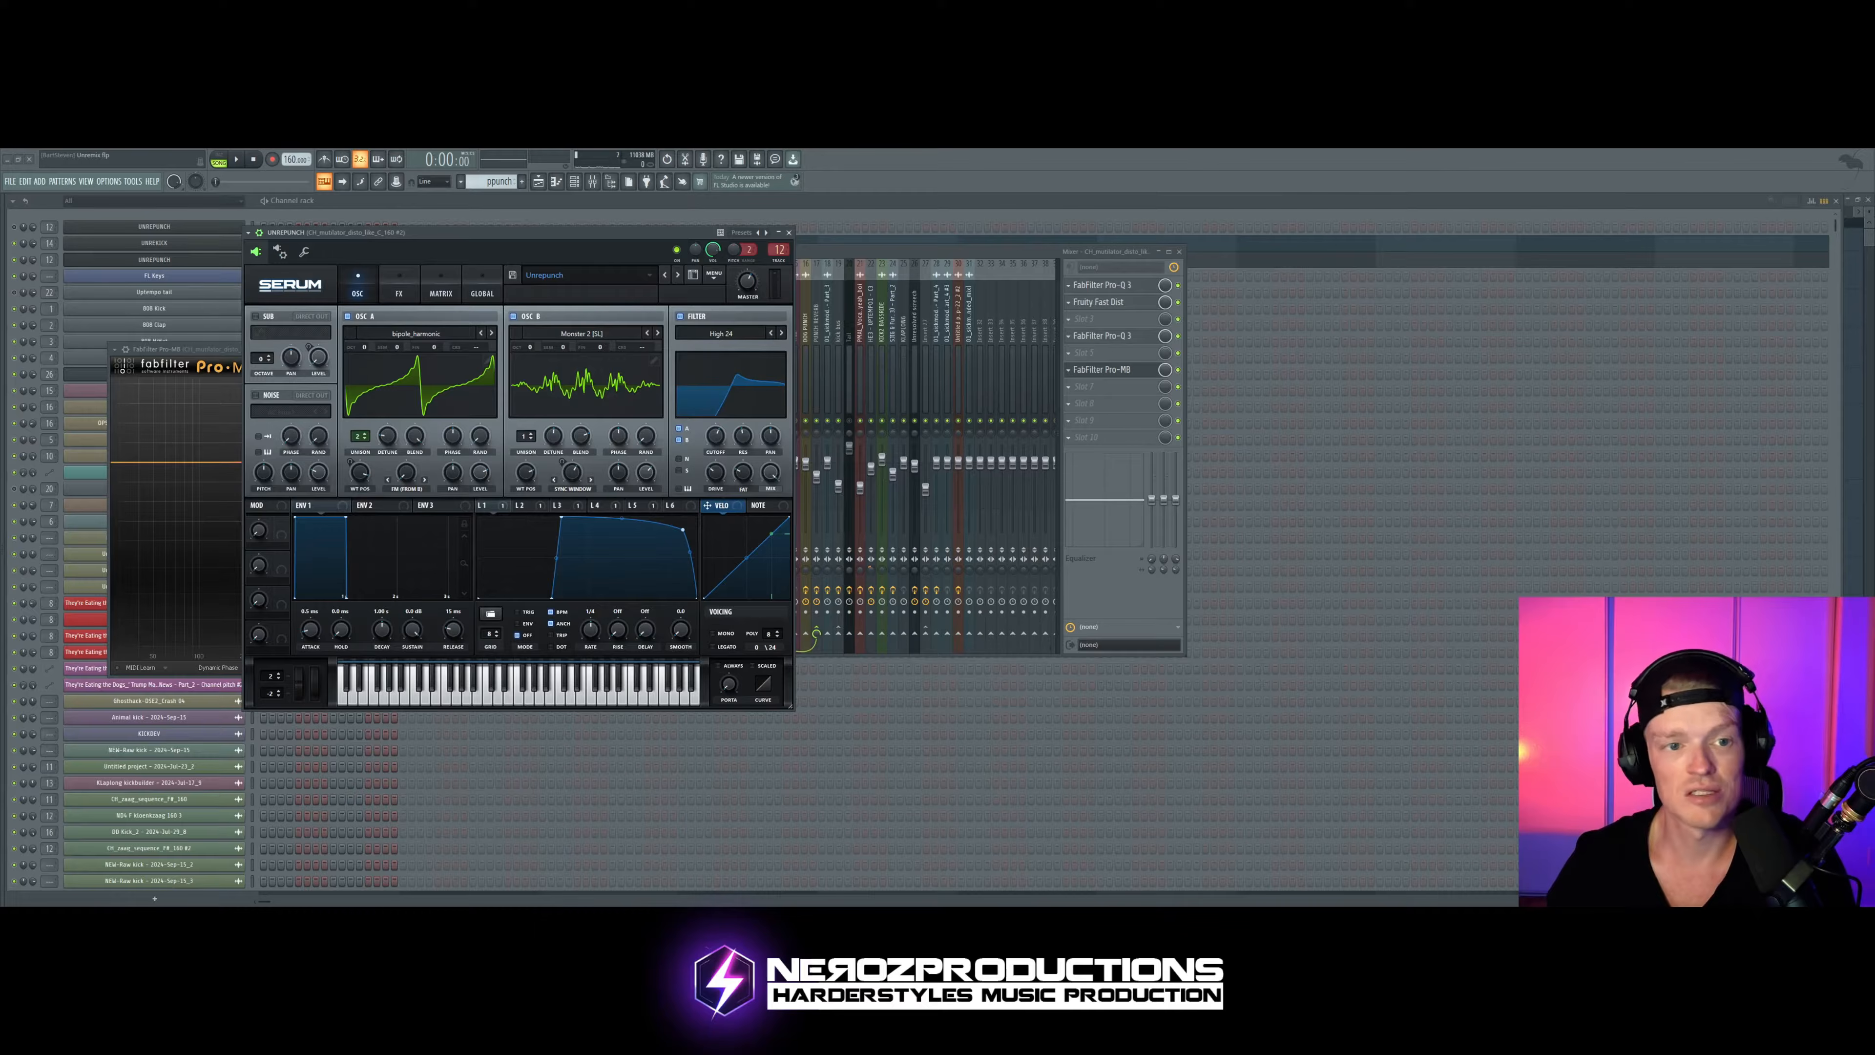
drag(497, 244, 519, 249)
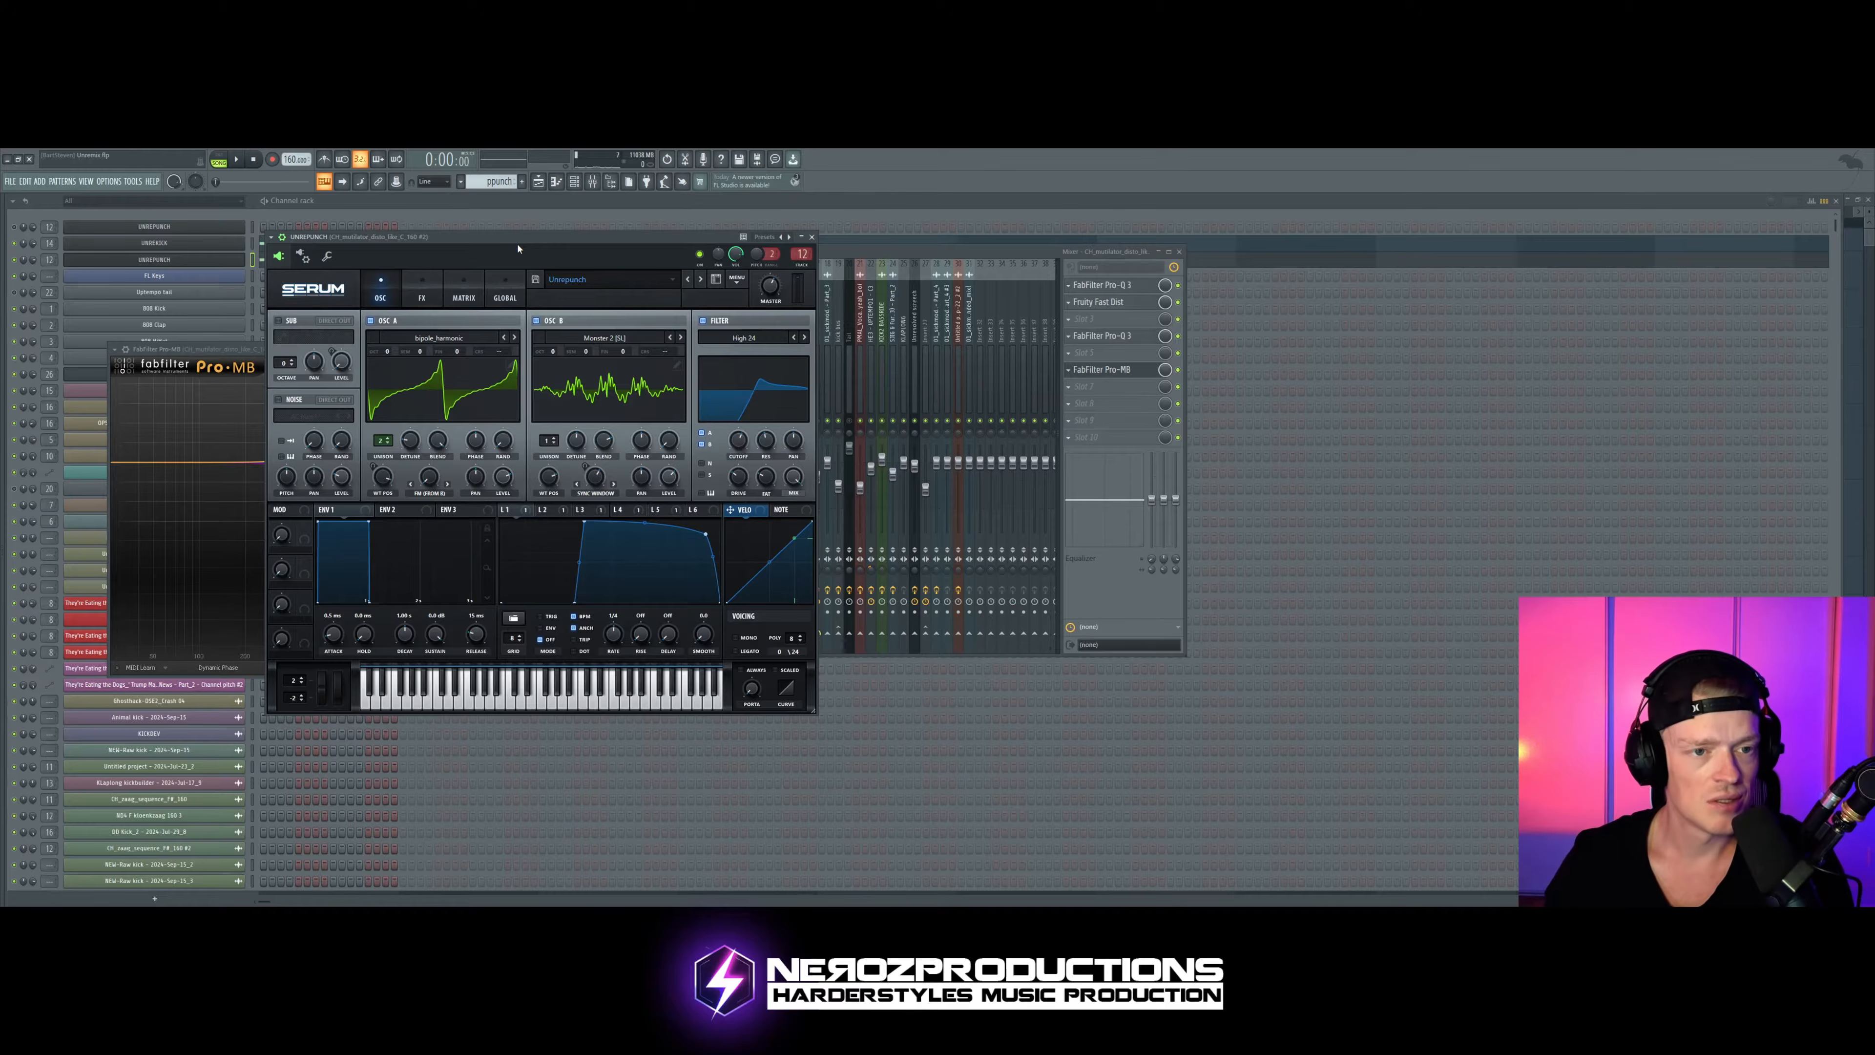
Step: Slightly reduce the LFO 2 modulation amount on master tuning in the punch Serum's matrix while auditioning the pattern
click(465, 299)
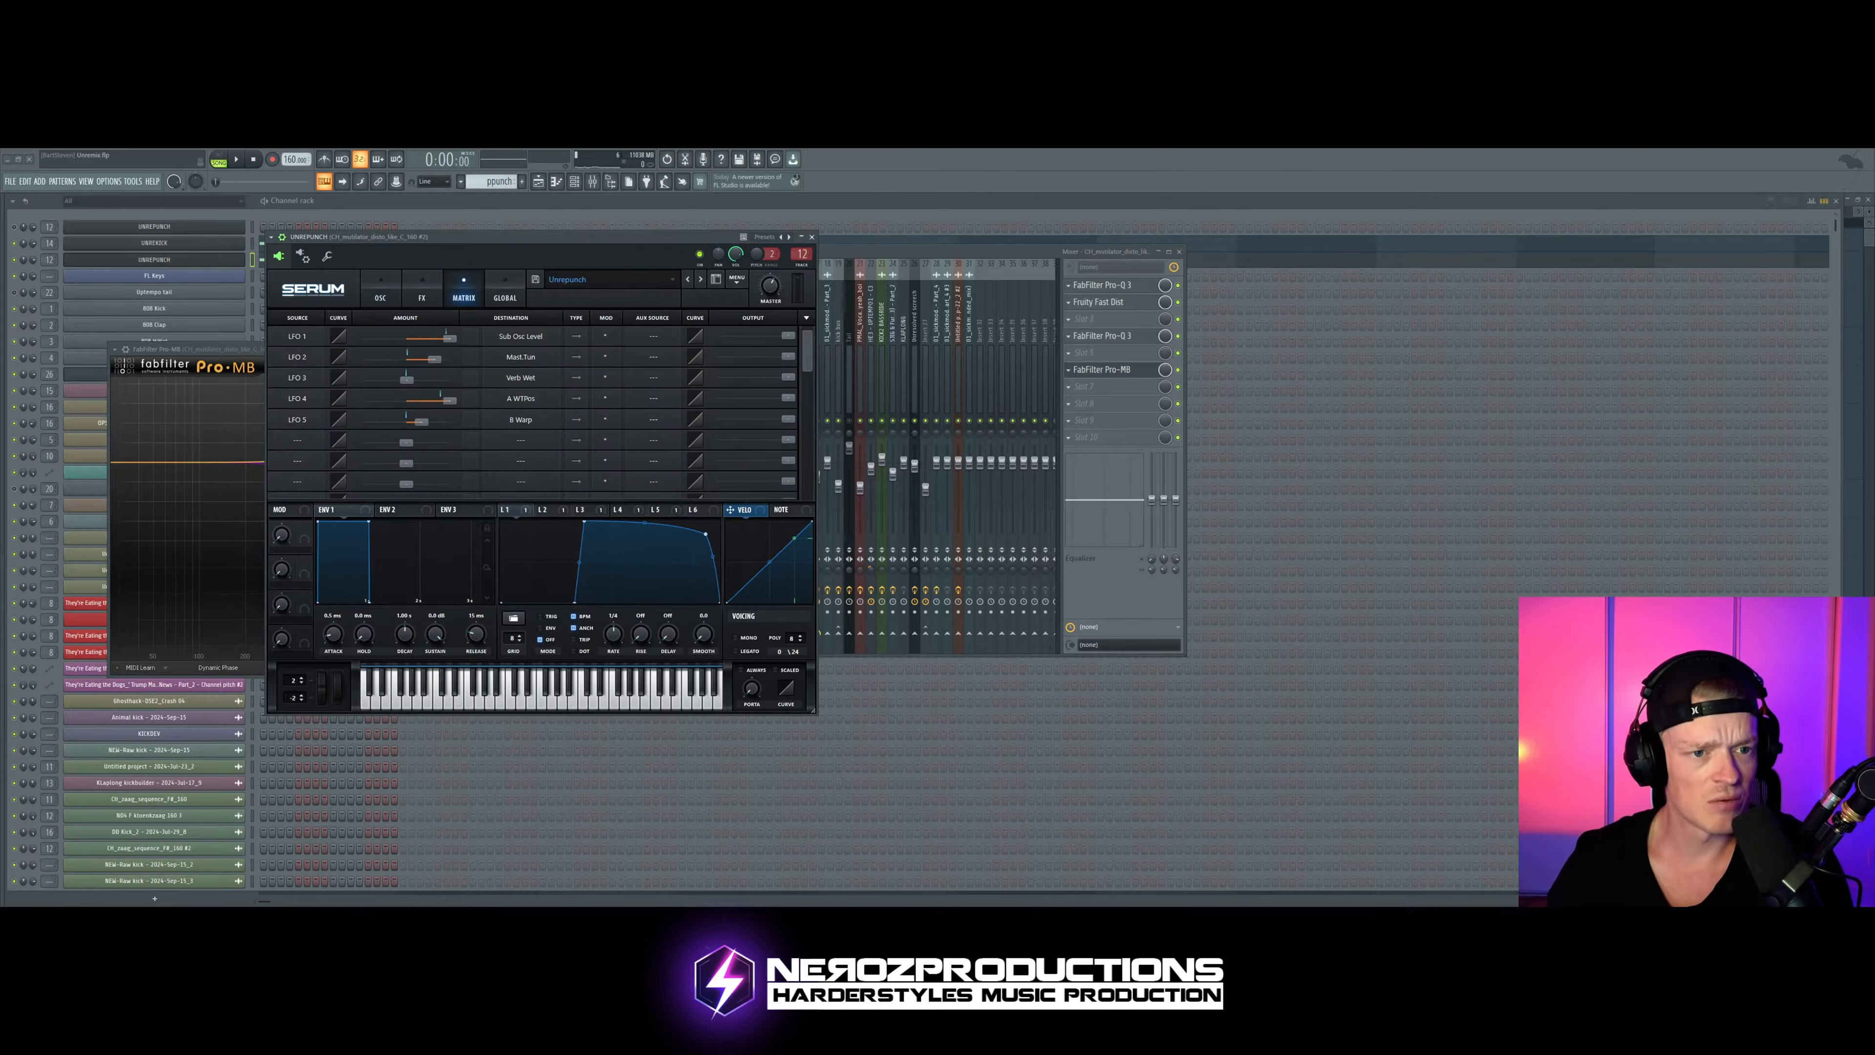
drag(516, 244, 545, 243)
key(space)
mouse_move(463, 359)
mouse_down()
mouse_move(445, 359)
mouse_move(461, 358)
mouse_up()
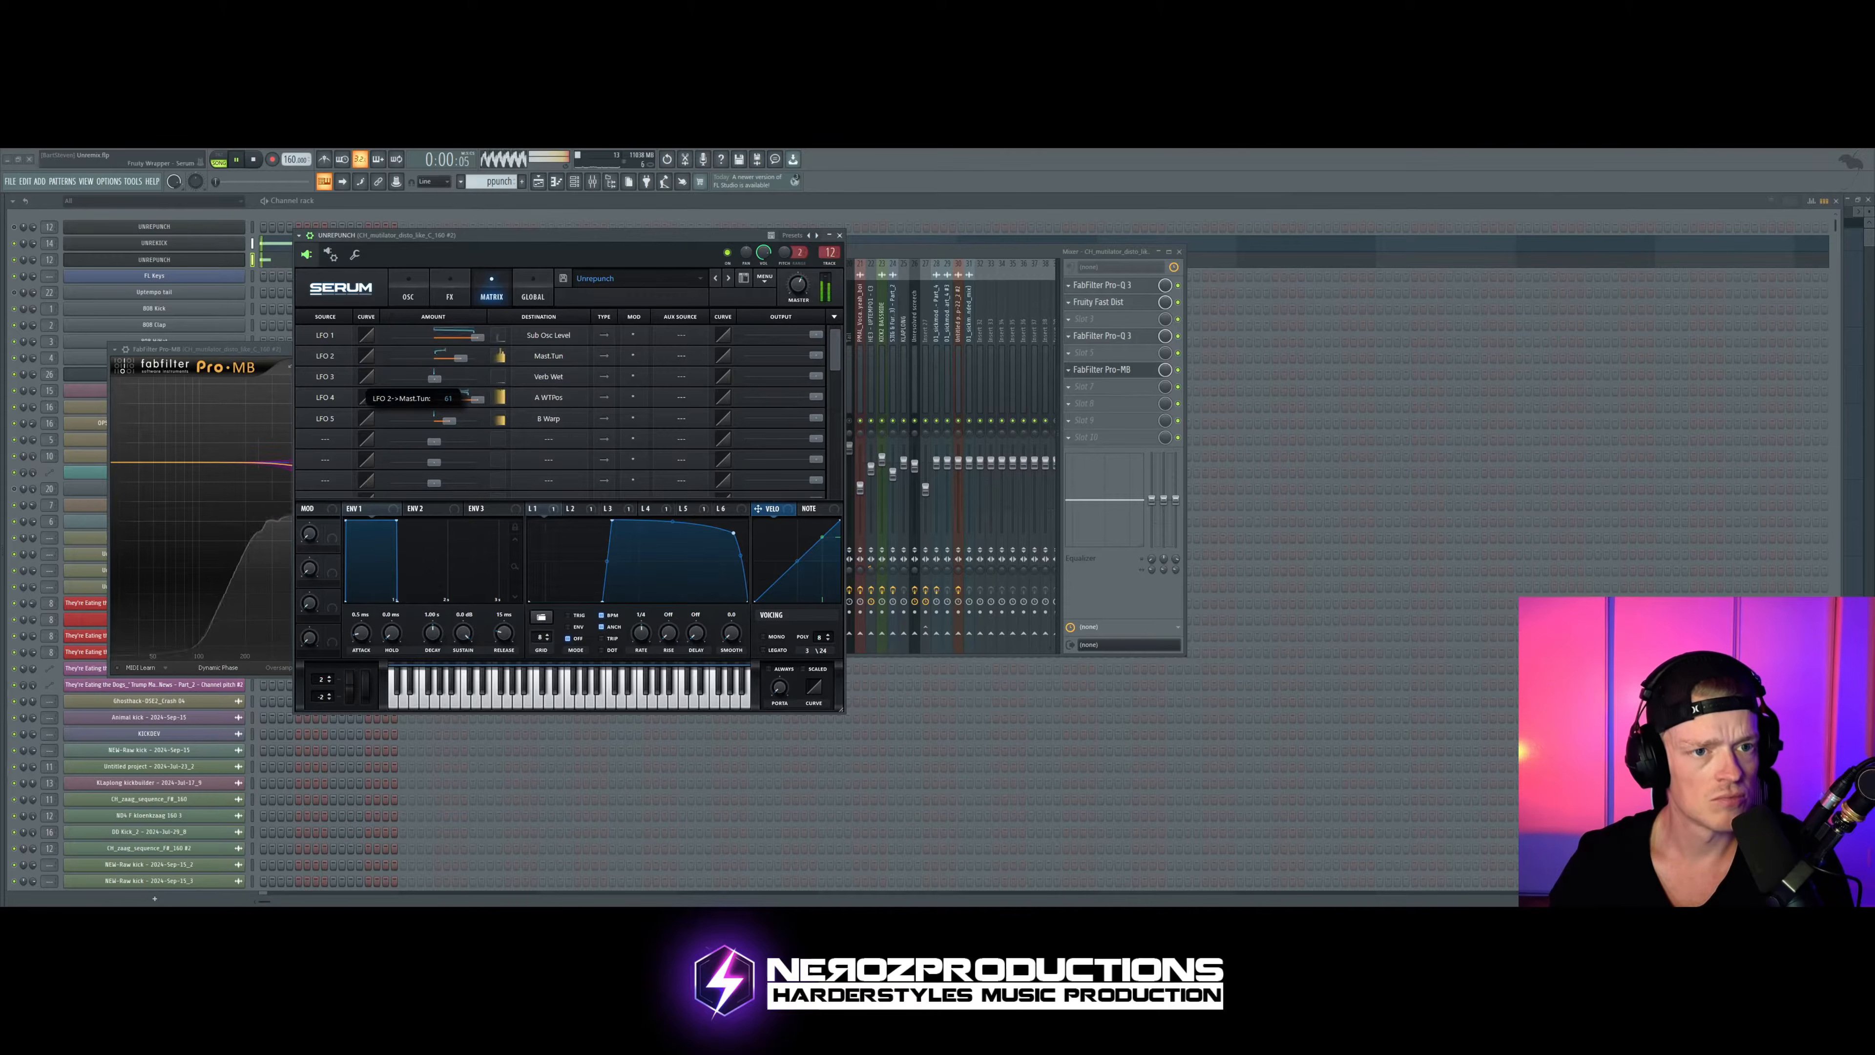
key(space)
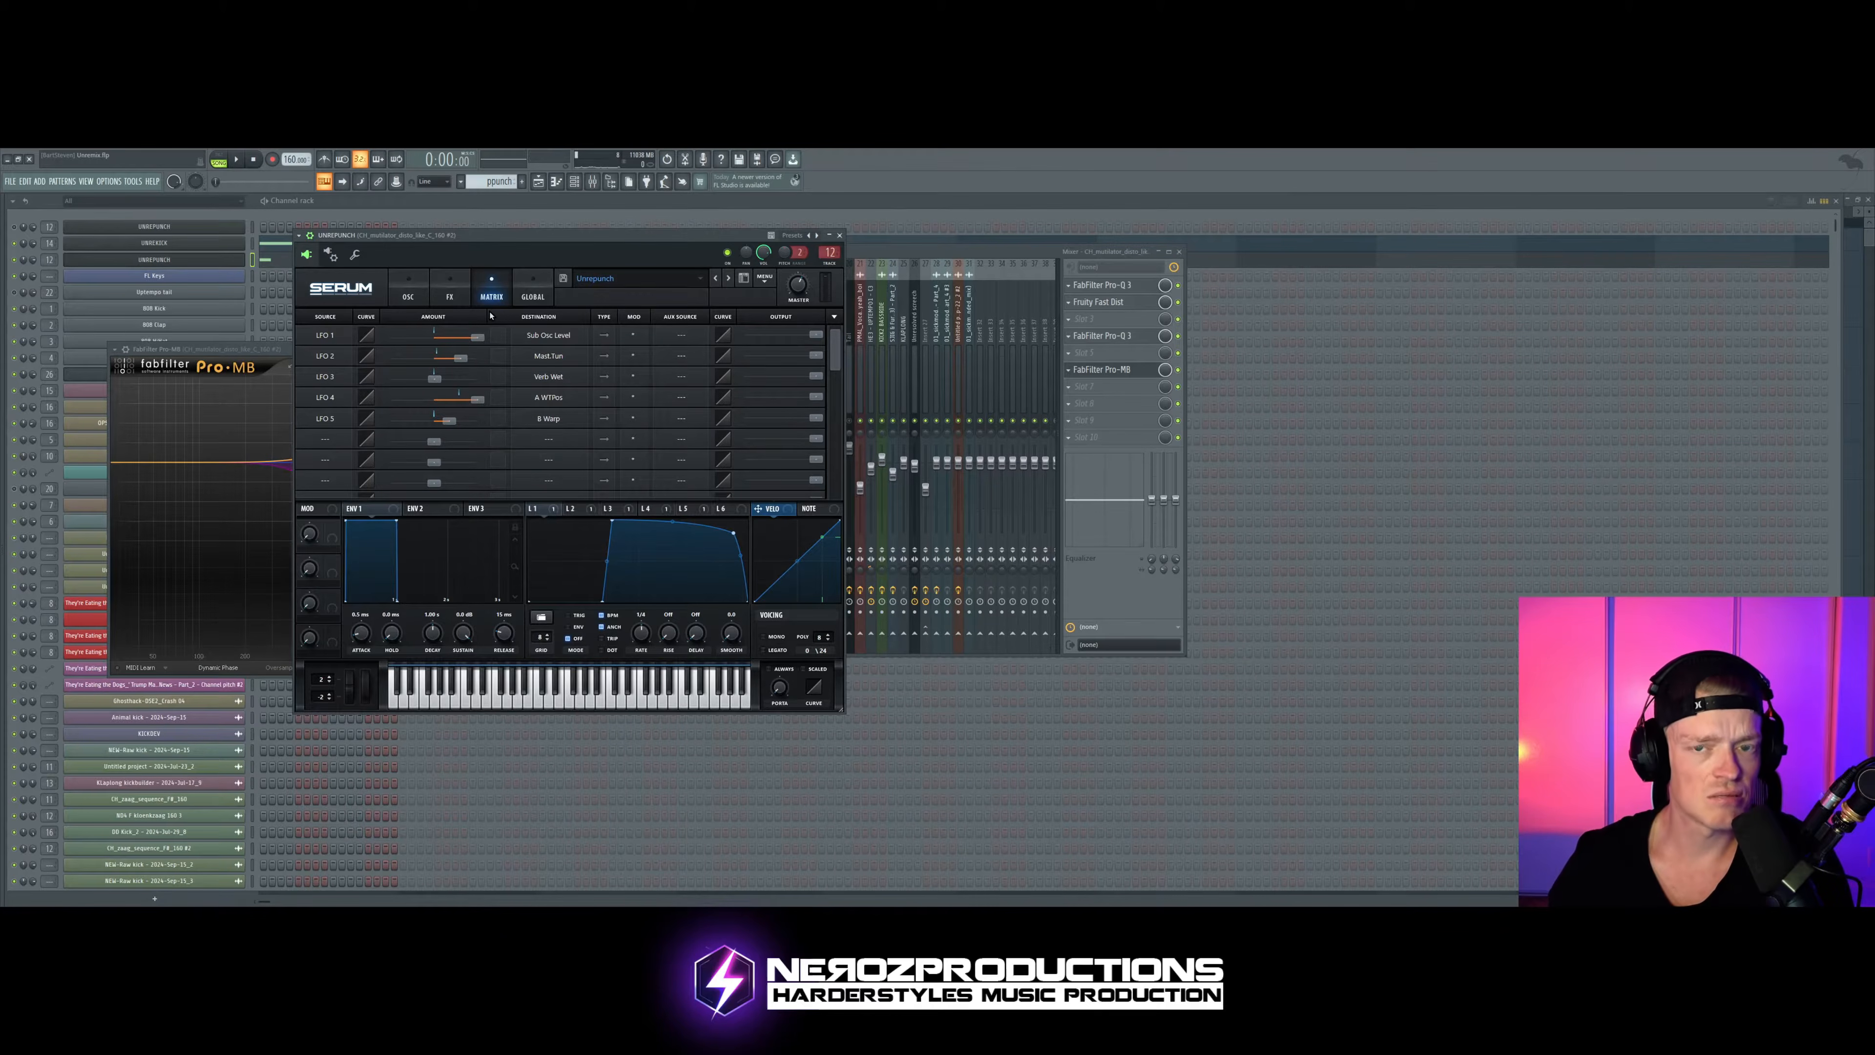
Step: Look through the punch Serum's oscillators, effects, matrix and the LFO 2 and LFO 3 curves
click(450, 292)
click(408, 292)
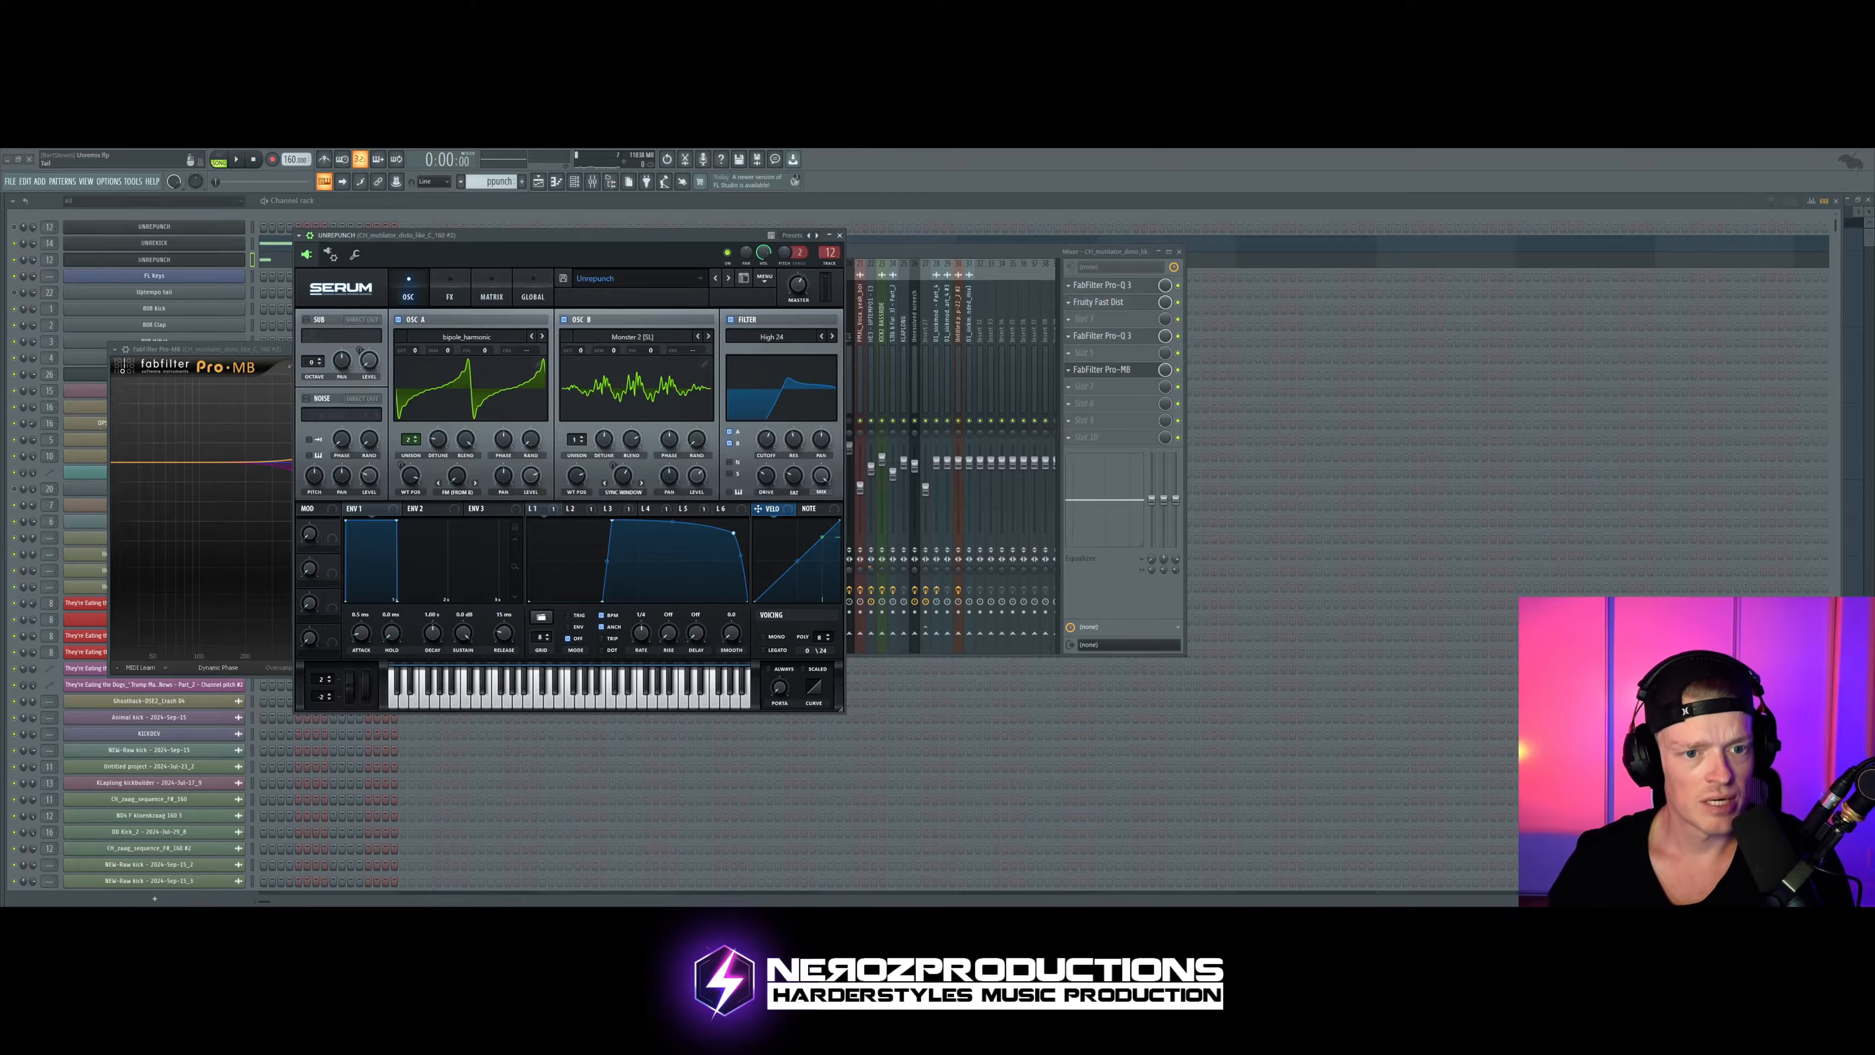
click(570, 509)
click(609, 509)
click(449, 292)
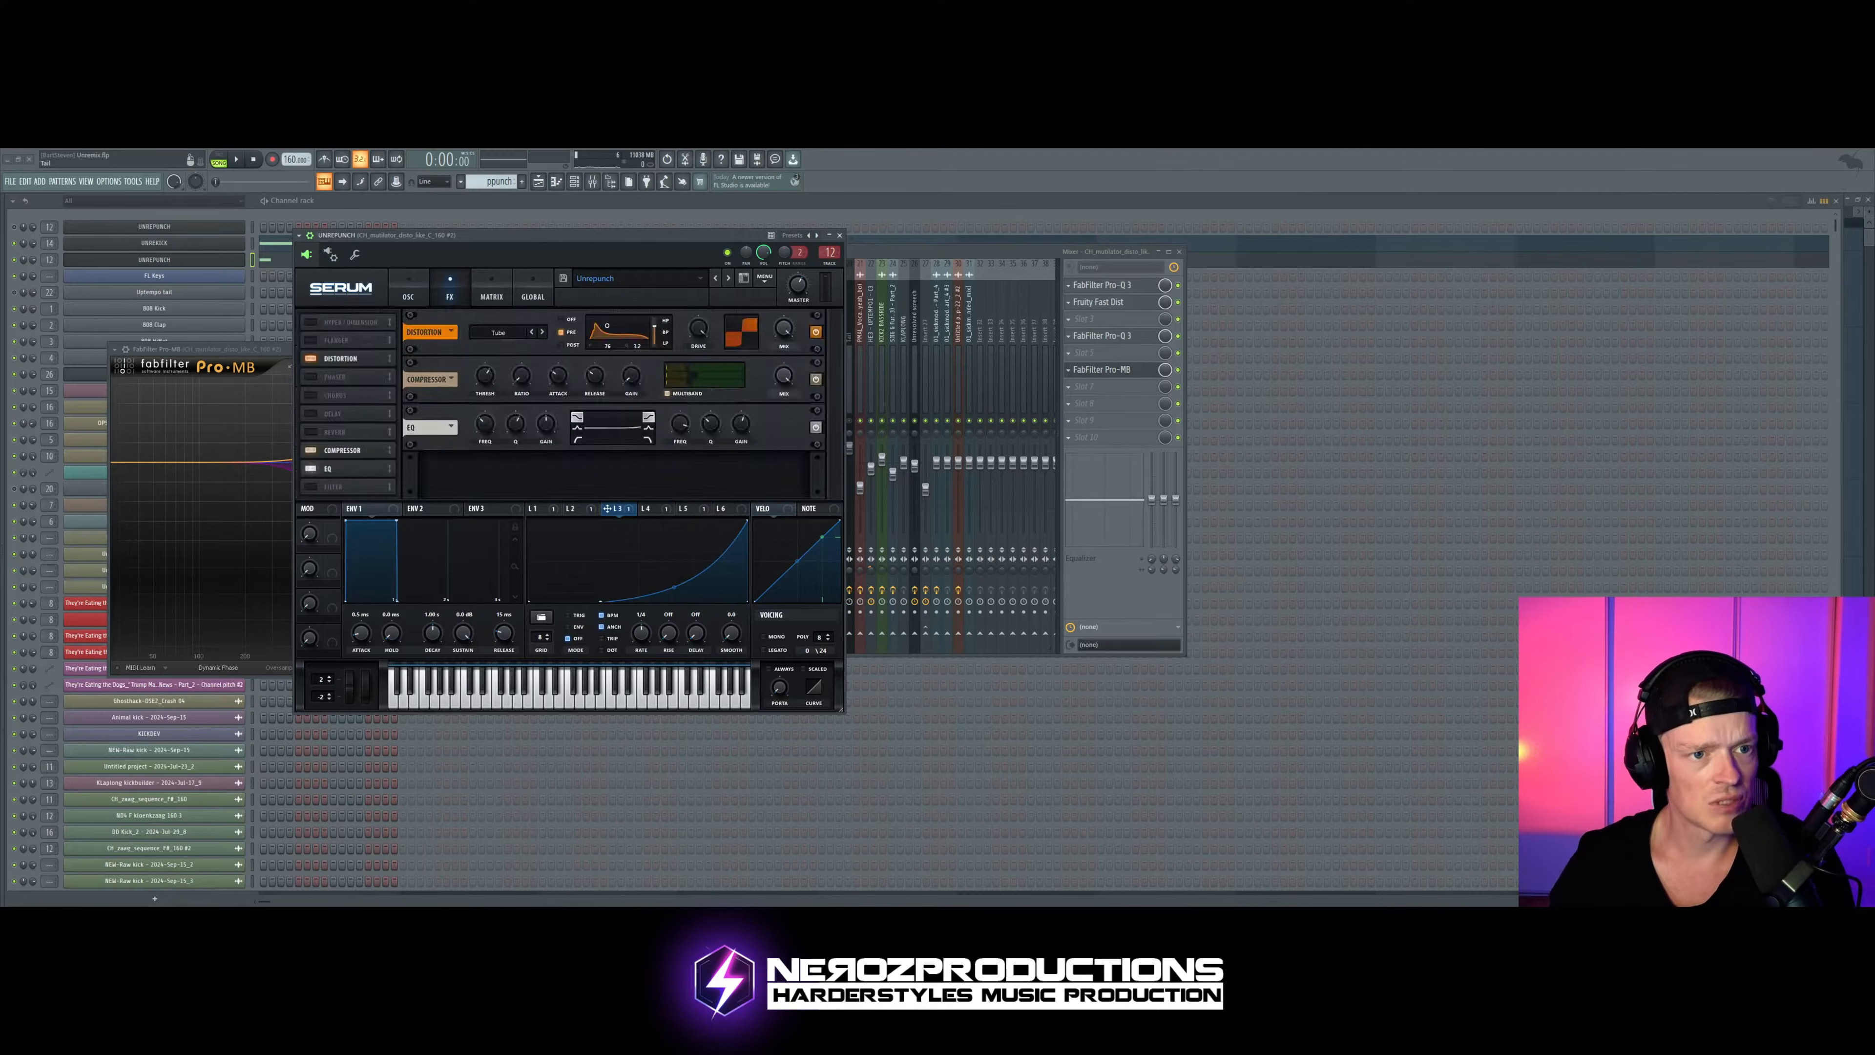
click(491, 292)
click(408, 293)
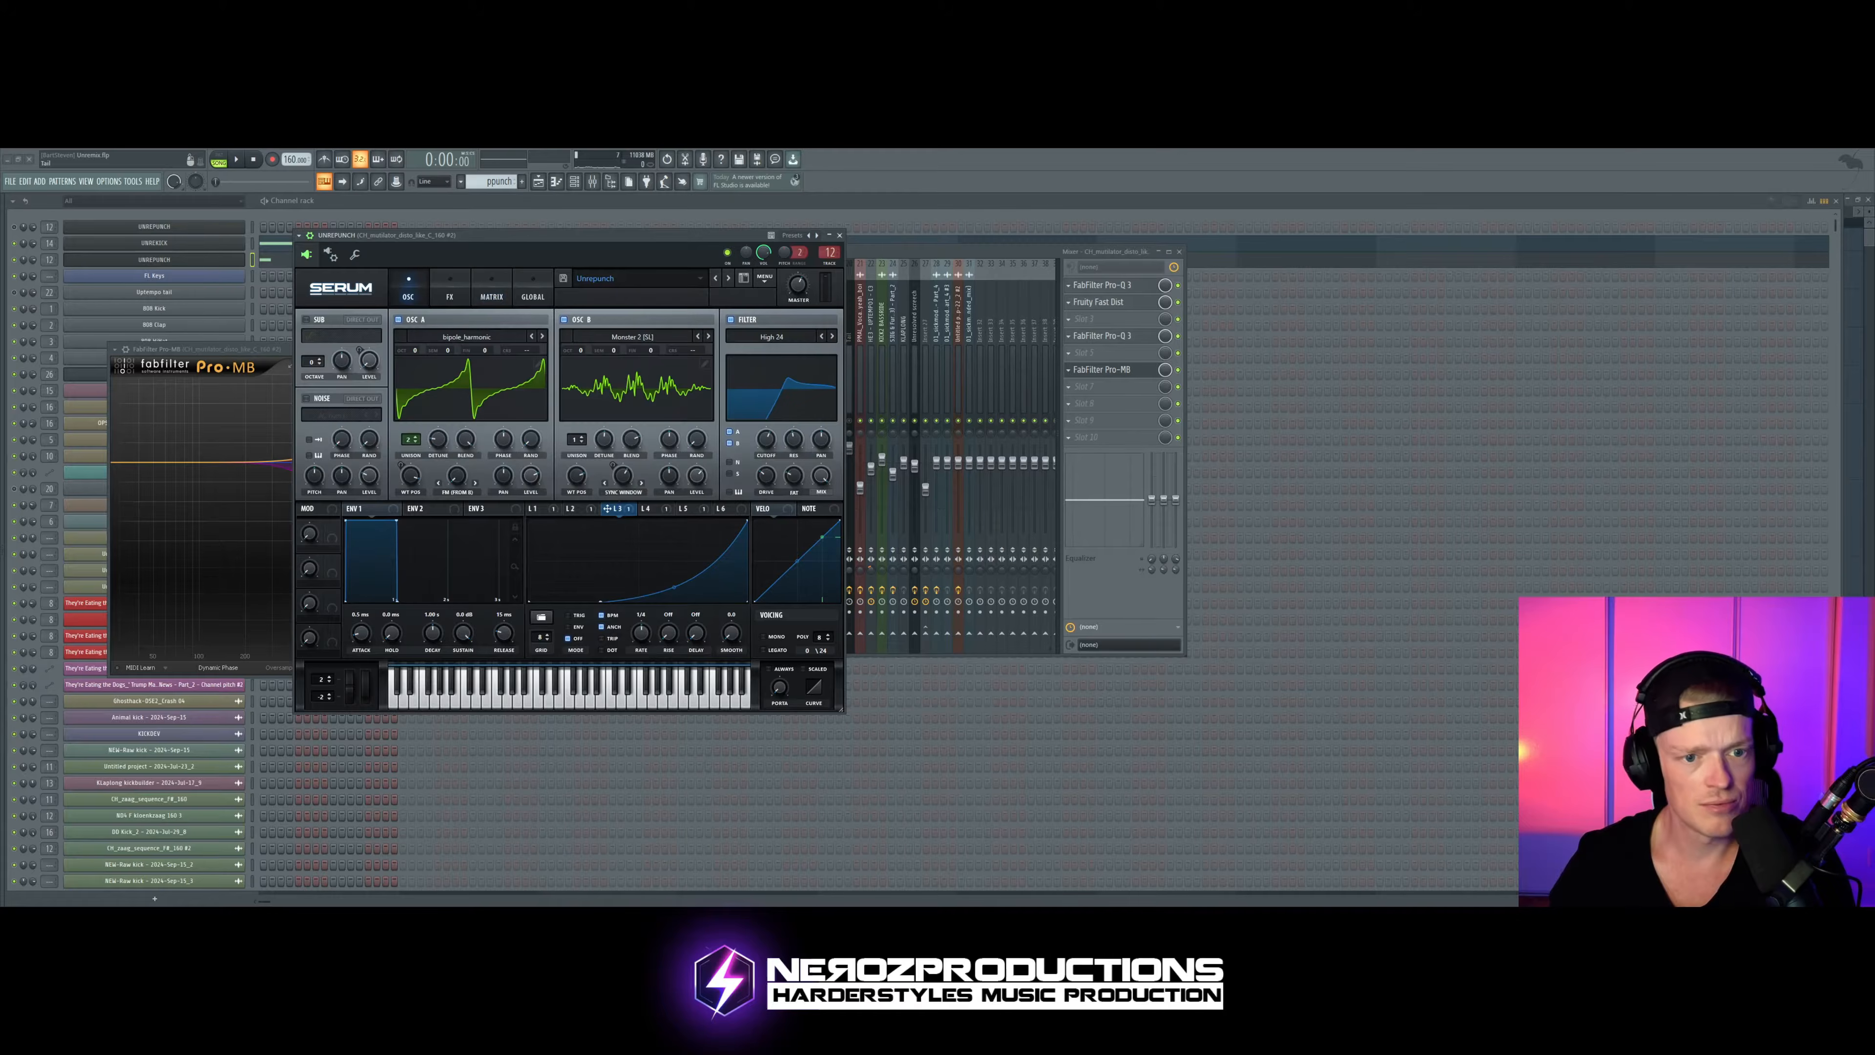
Step: Move LFO 2's early curve point slightly later to lengthen its initial drop, and audition the pattern
click(570, 508)
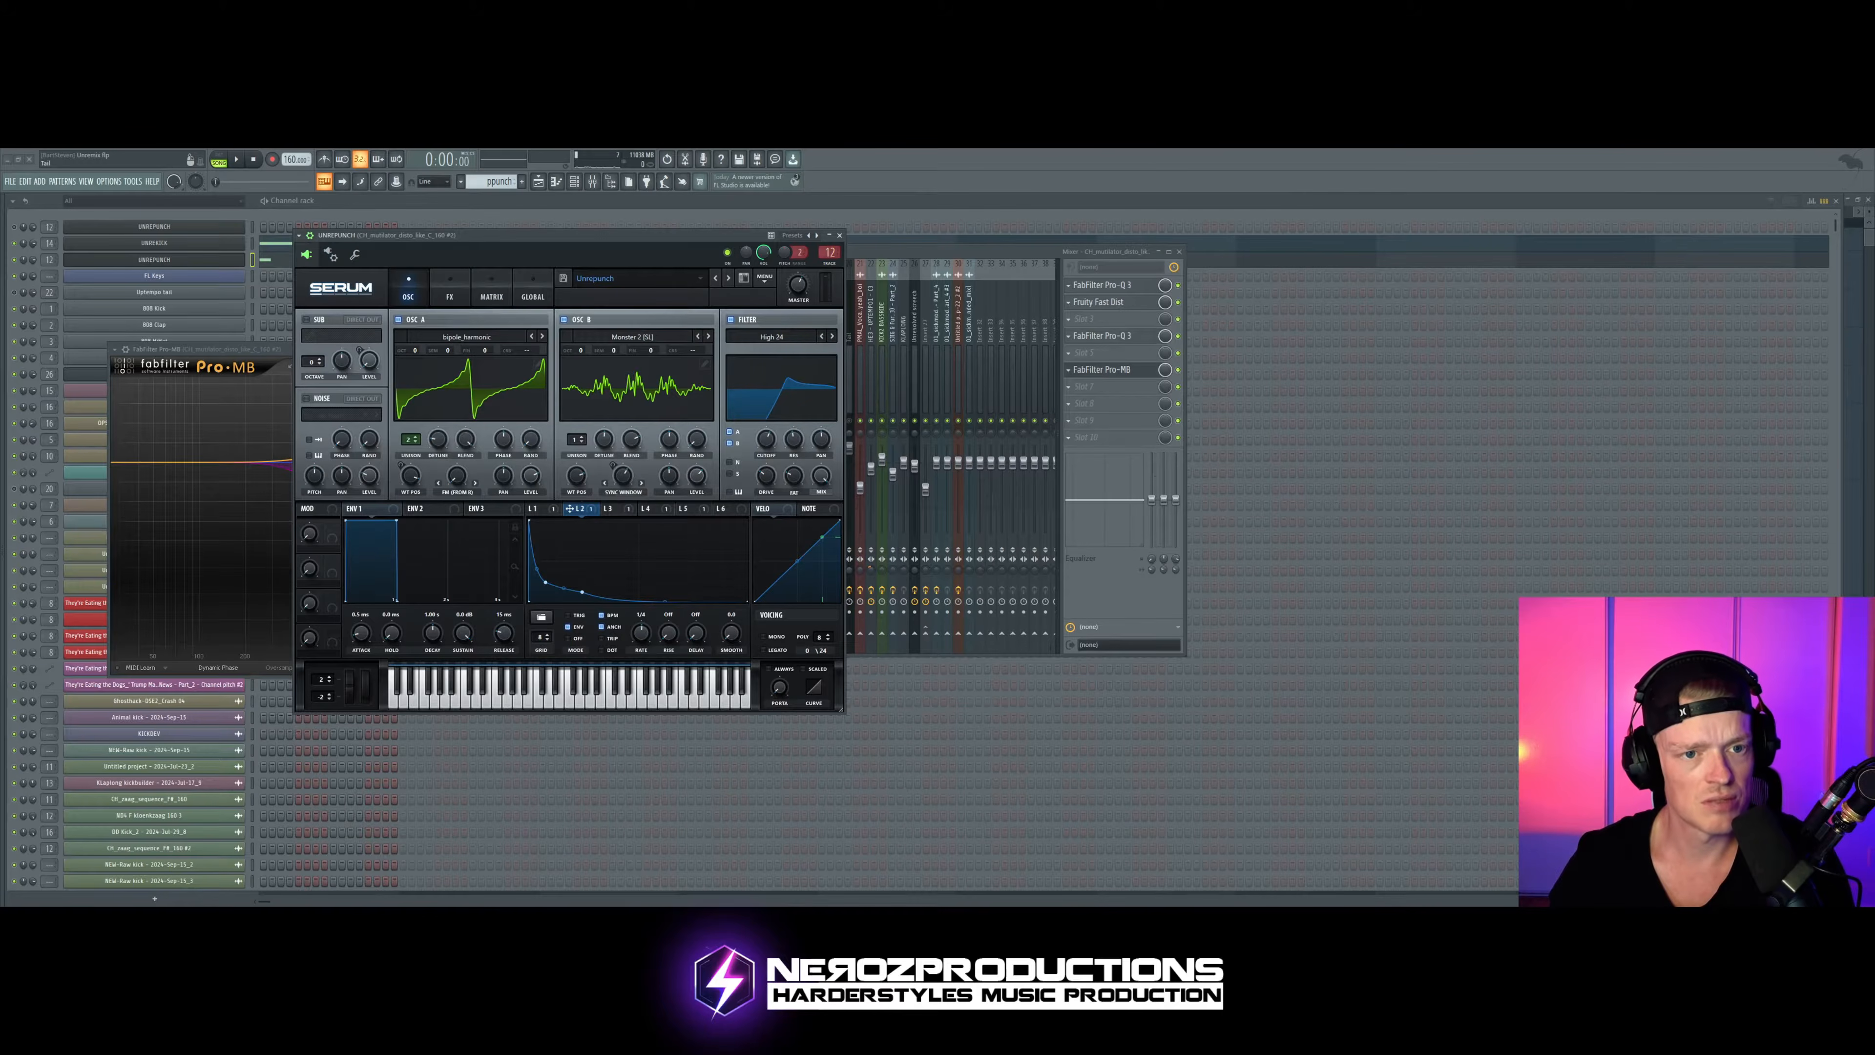
drag(590, 235, 594, 222)
mouse_move(549, 569)
mouse_down()
mouse_move(622, 577)
mouse_move(550, 578)
mouse_move(533, 548)
mouse_move(565, 576)
mouse_move(542, 573)
mouse_move(568, 573)
mouse_move(533, 524)
mouse_move(543, 572)
mouse_move(619, 571)
mouse_move(561, 566)
mouse_up()
key(space)
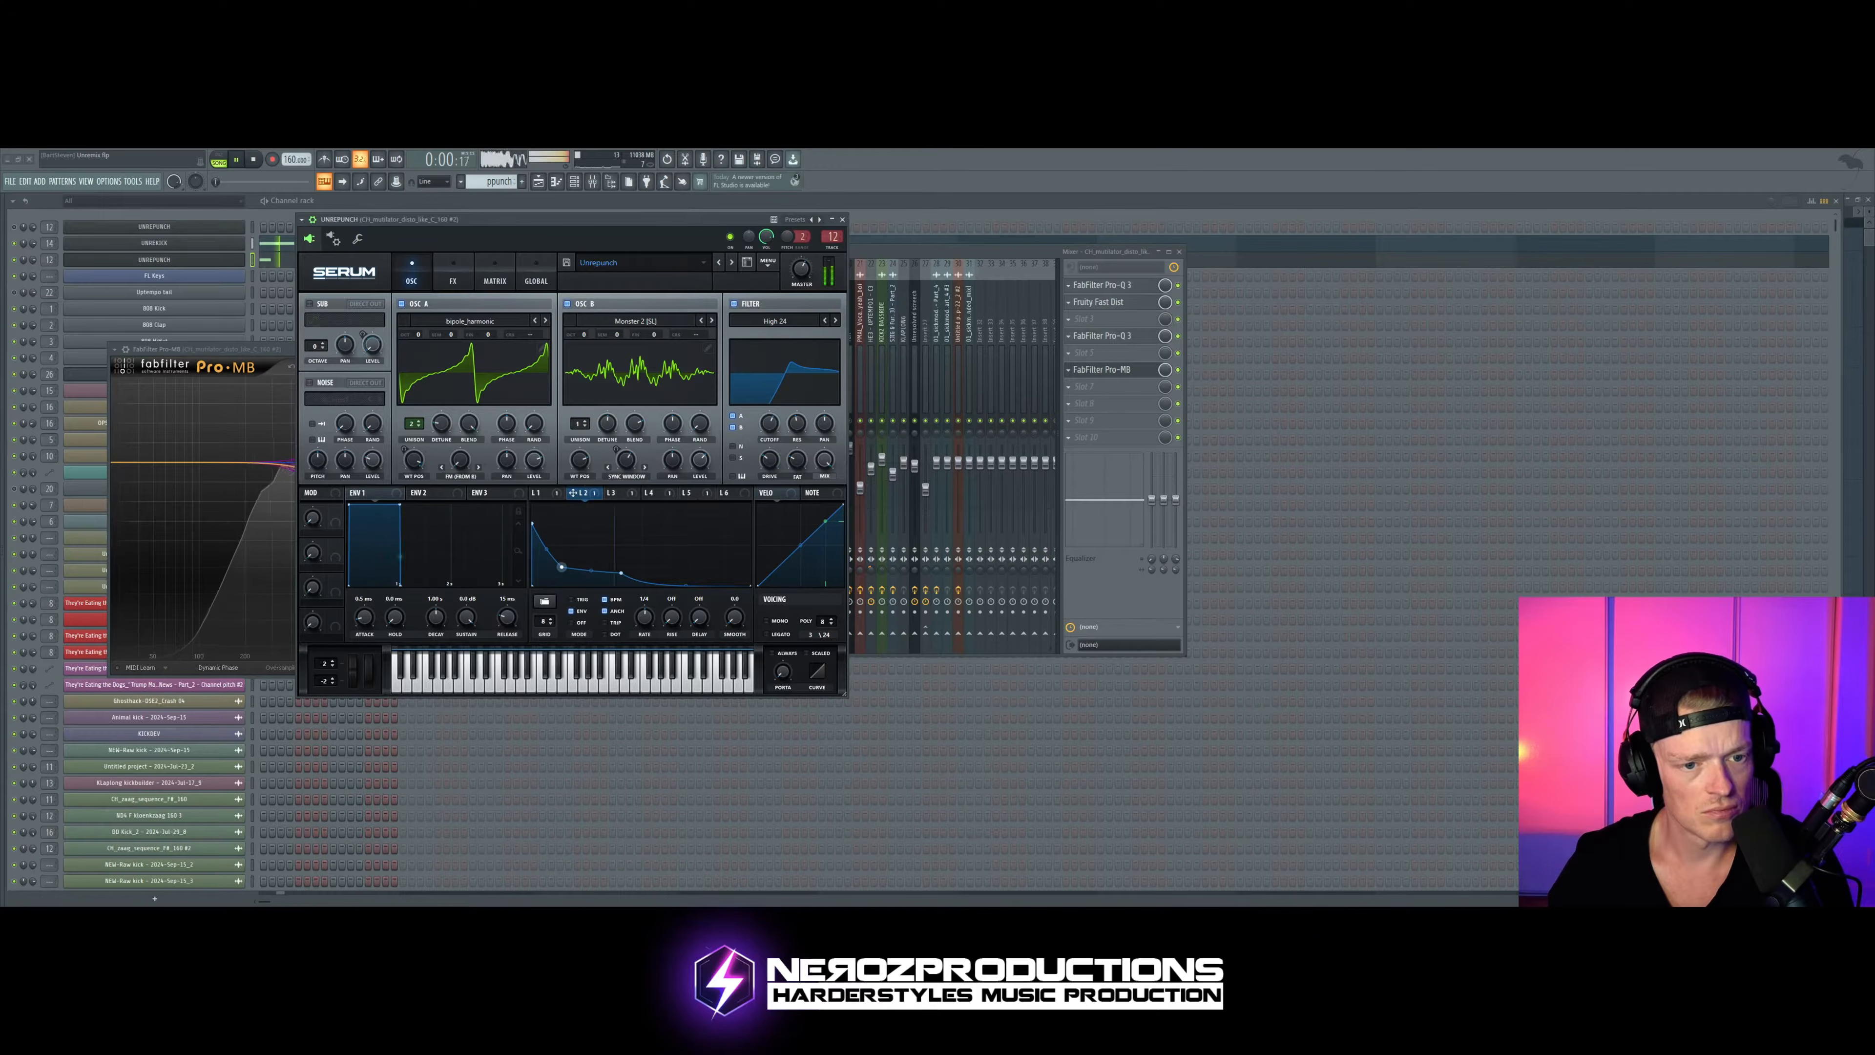
Step: Audition the pattern while checking the punch Serum's modulation matrix, then return to its oscillator view
drag(557, 221, 699, 246)
click(495, 272)
key(space)
key(space)
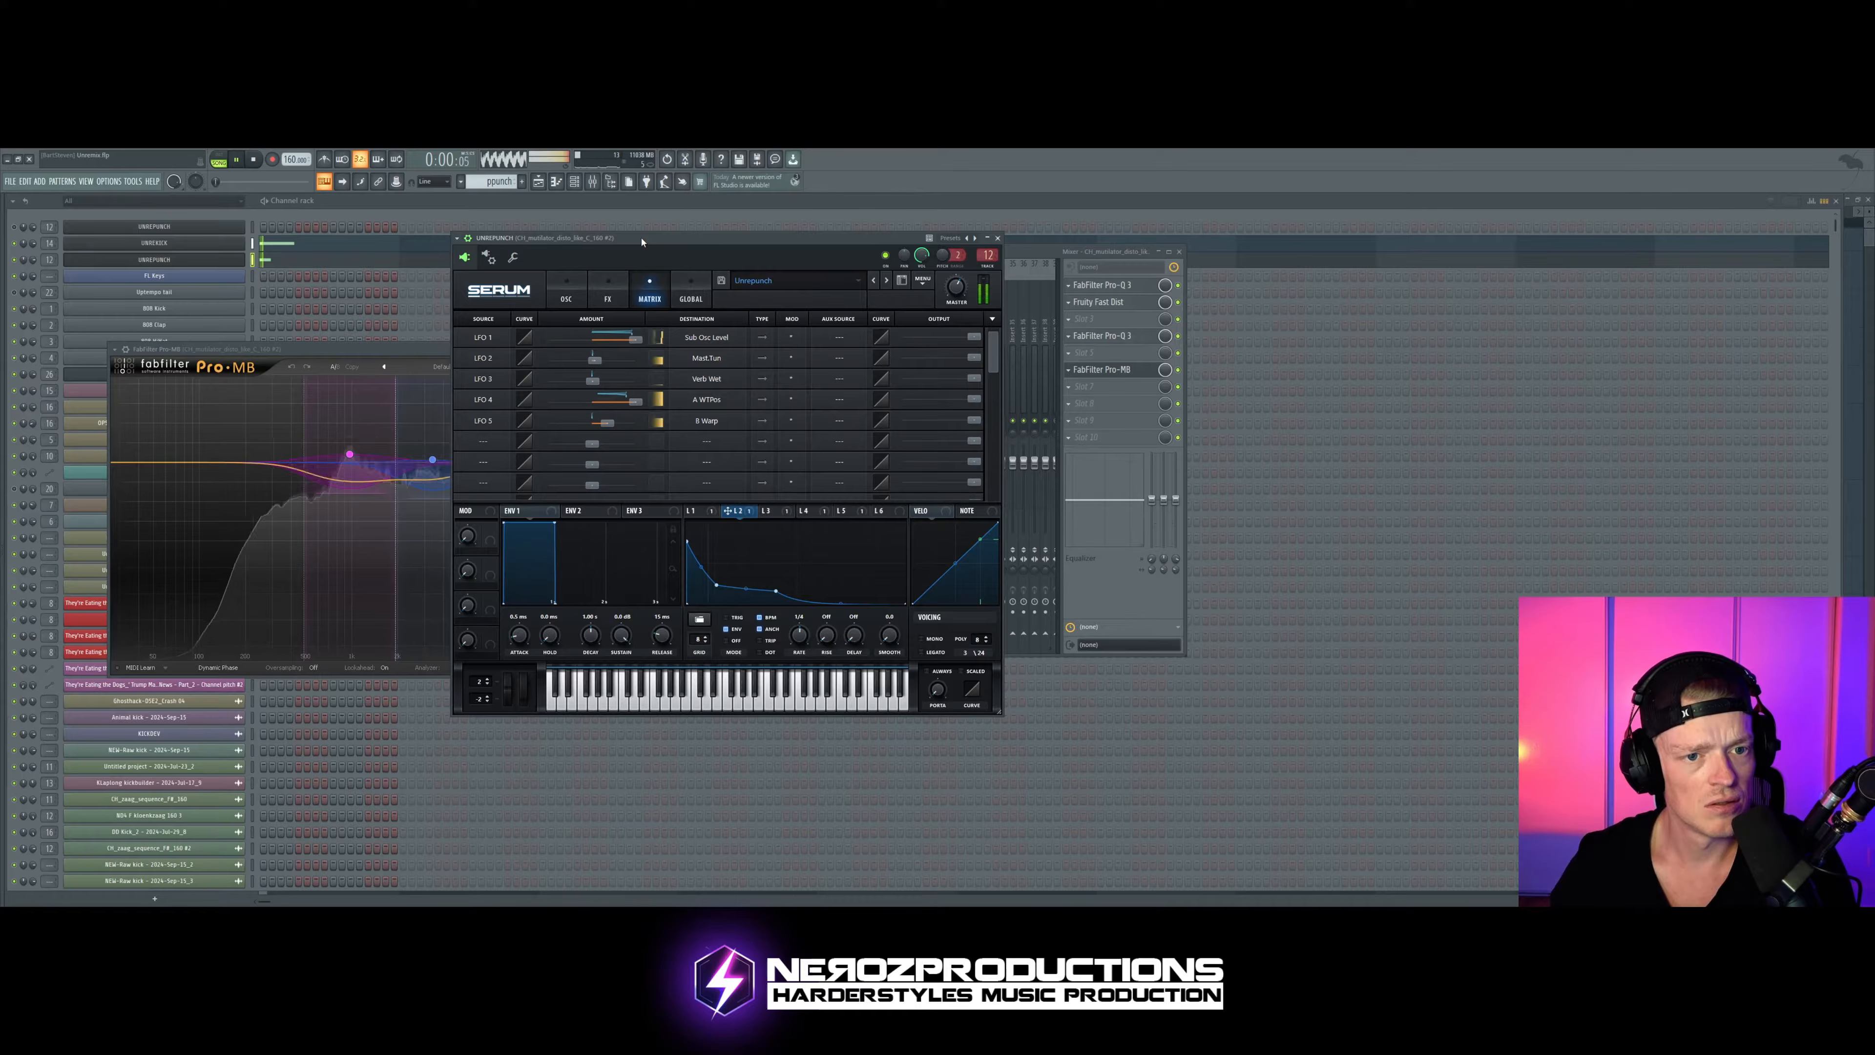
click(567, 294)
key(space)
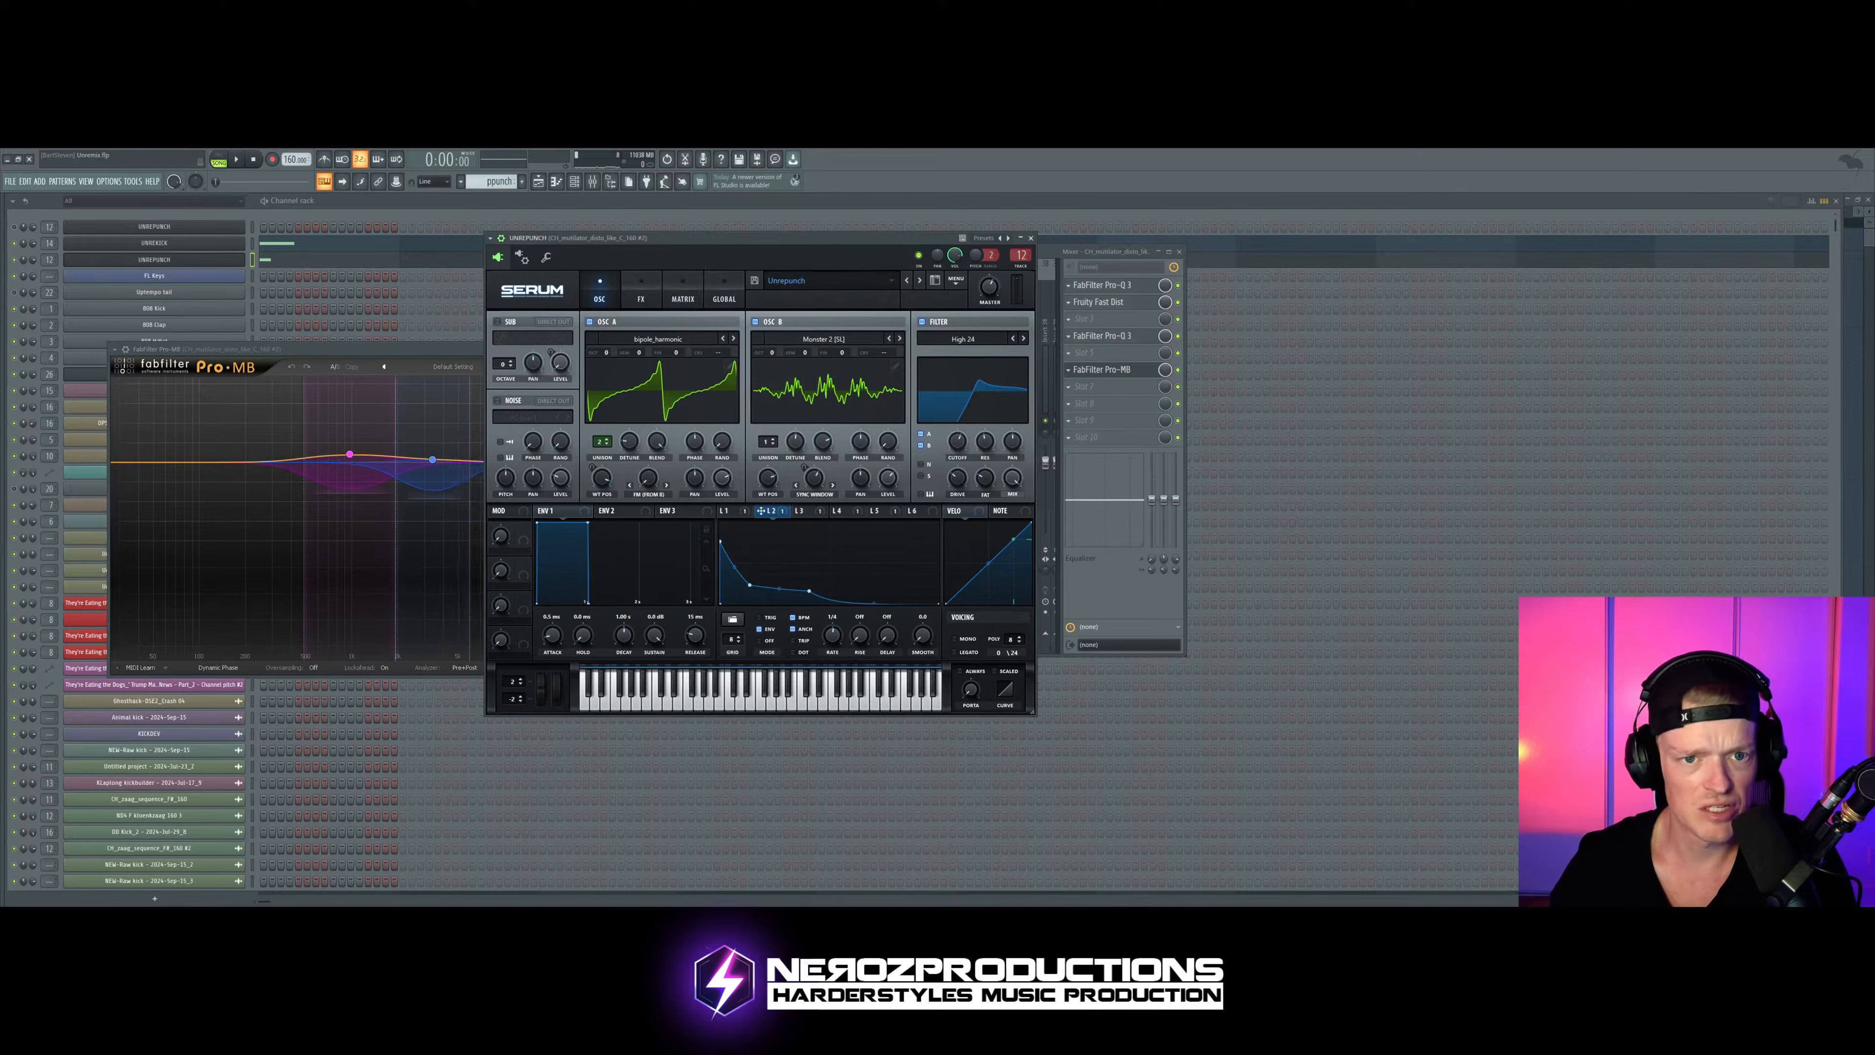
key(space)
key(space)
Step: Clear the open plugin and mixer windows and reopen the punch's Serum from its channel
click(18, 249)
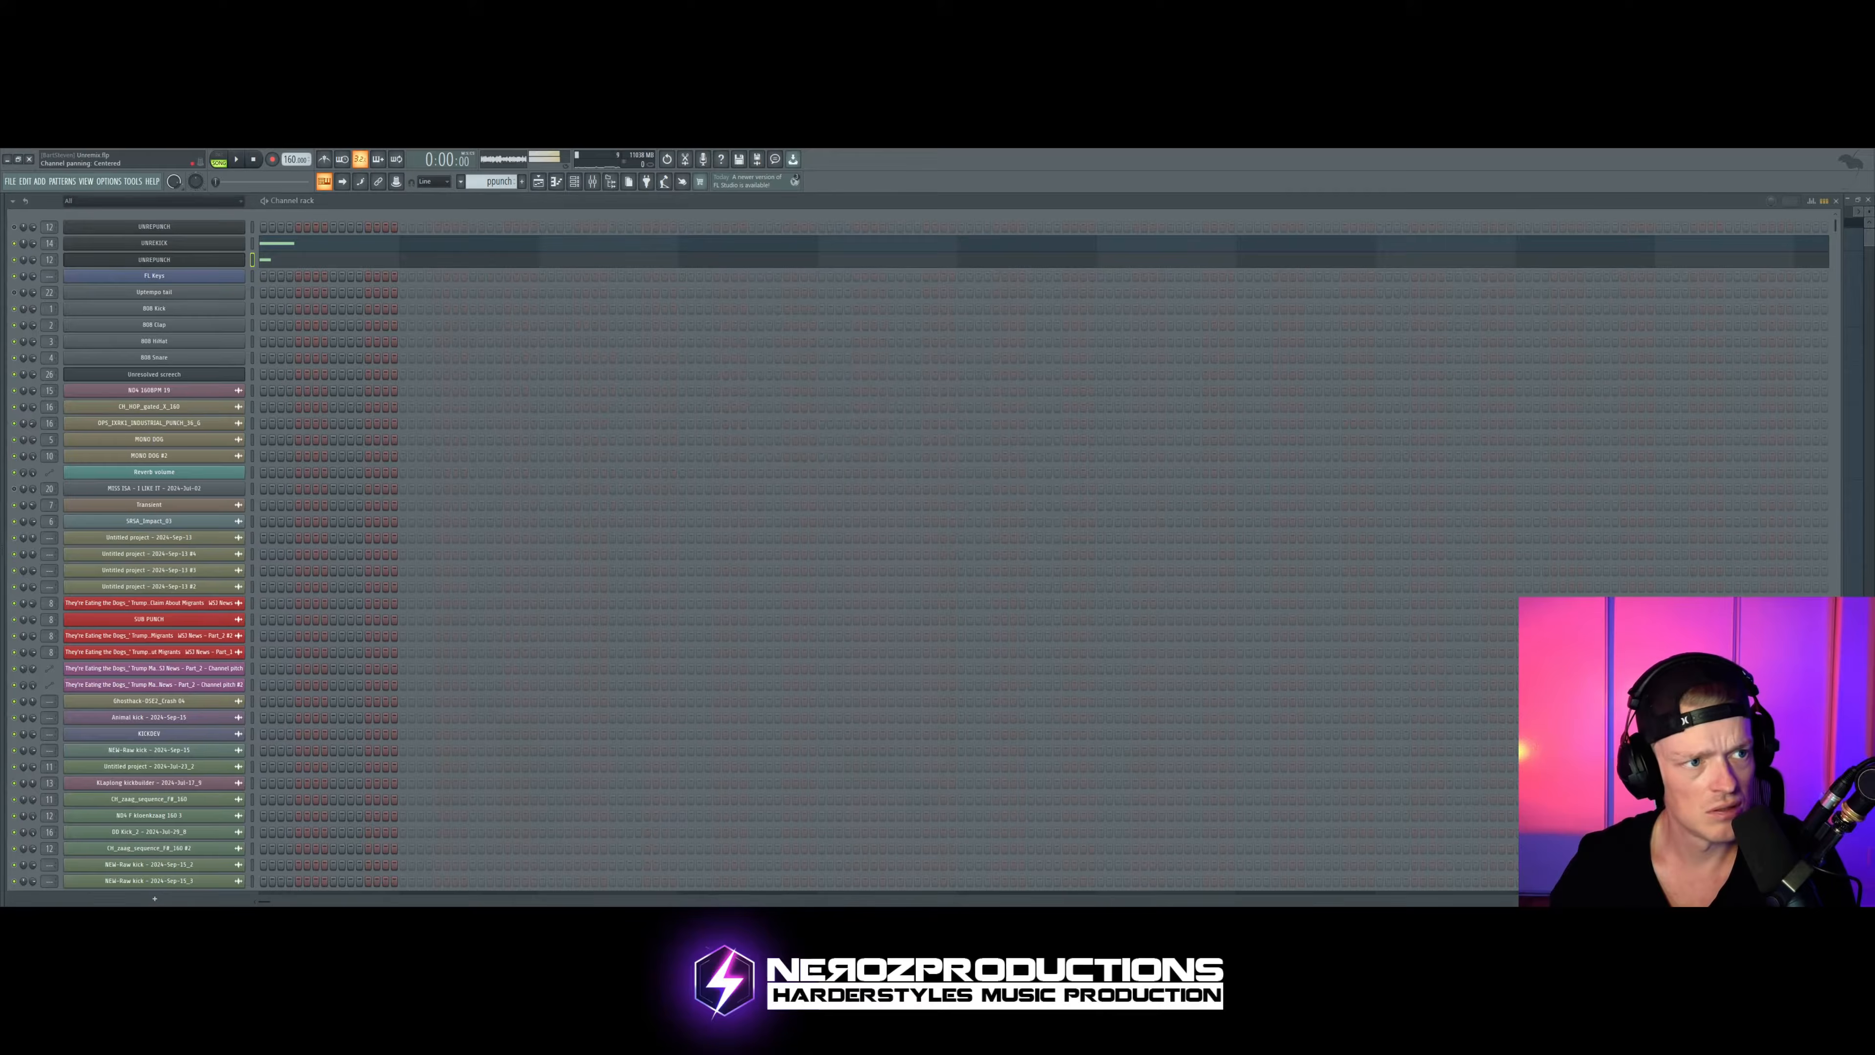
click(107, 261)
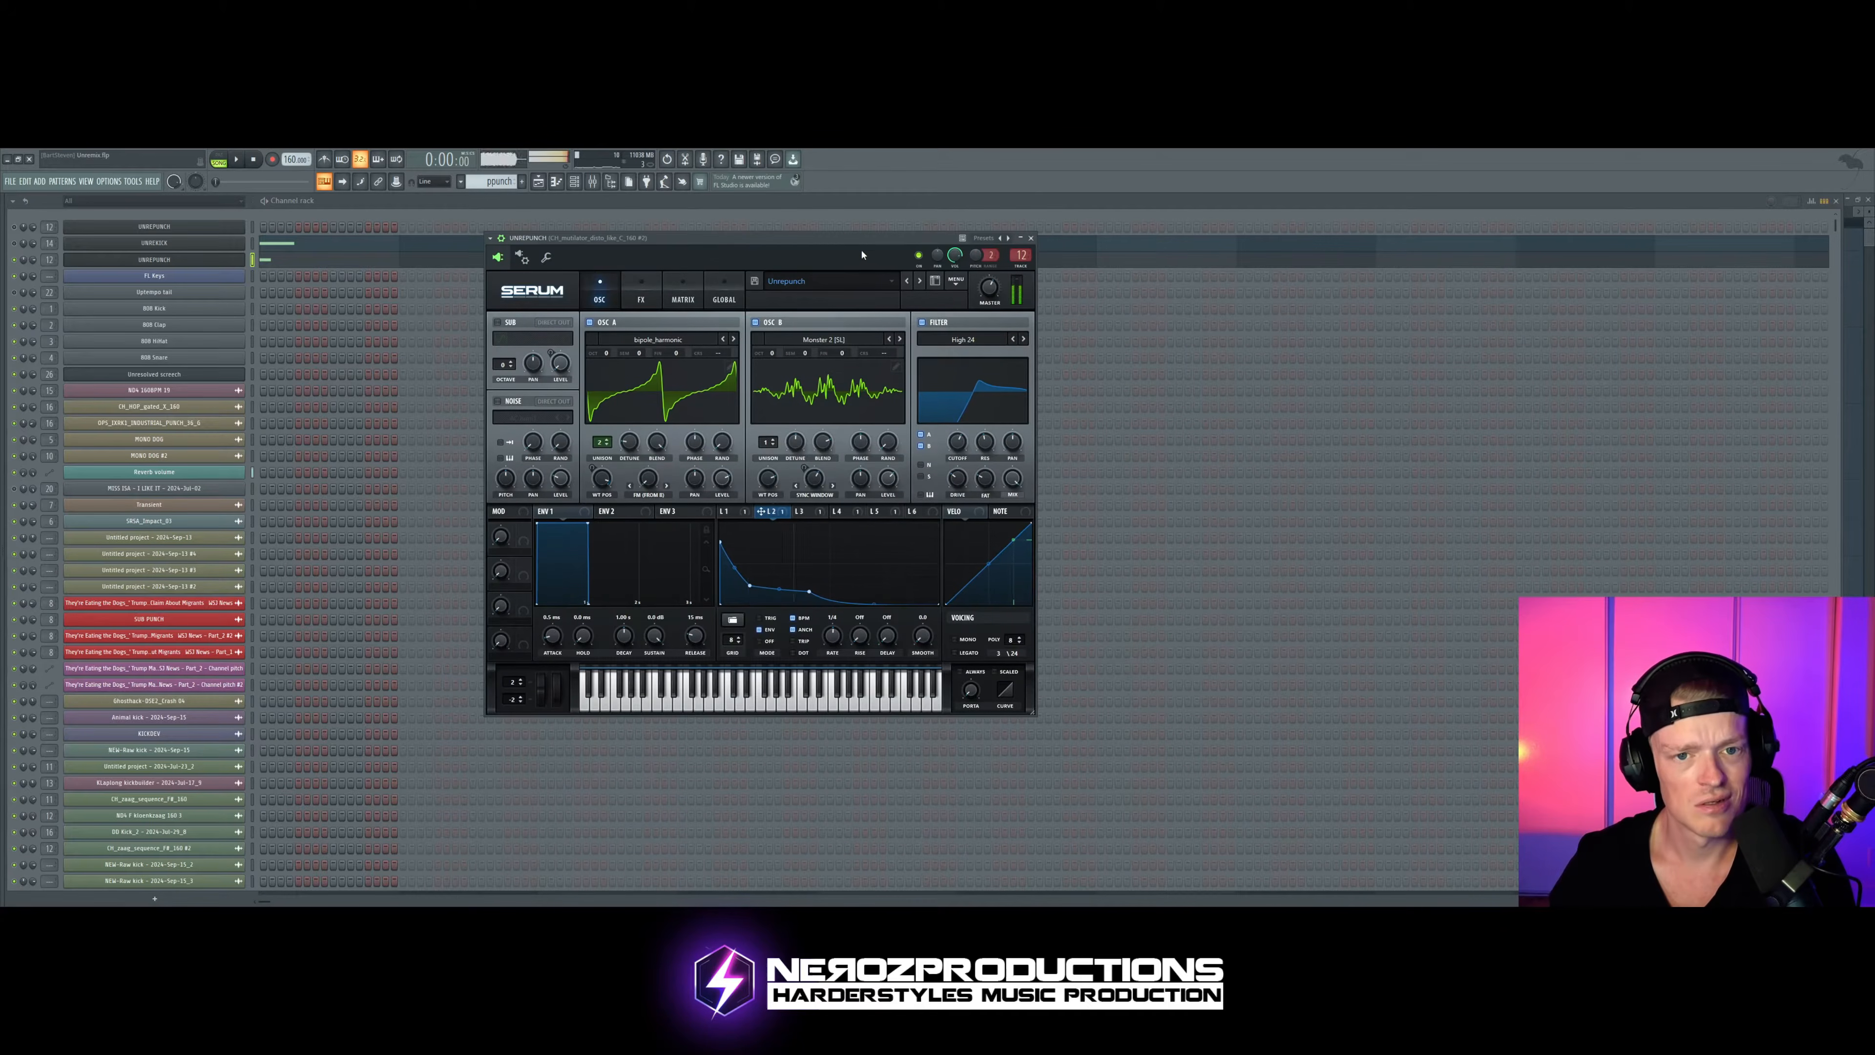
drag(861, 255, 886, 242)
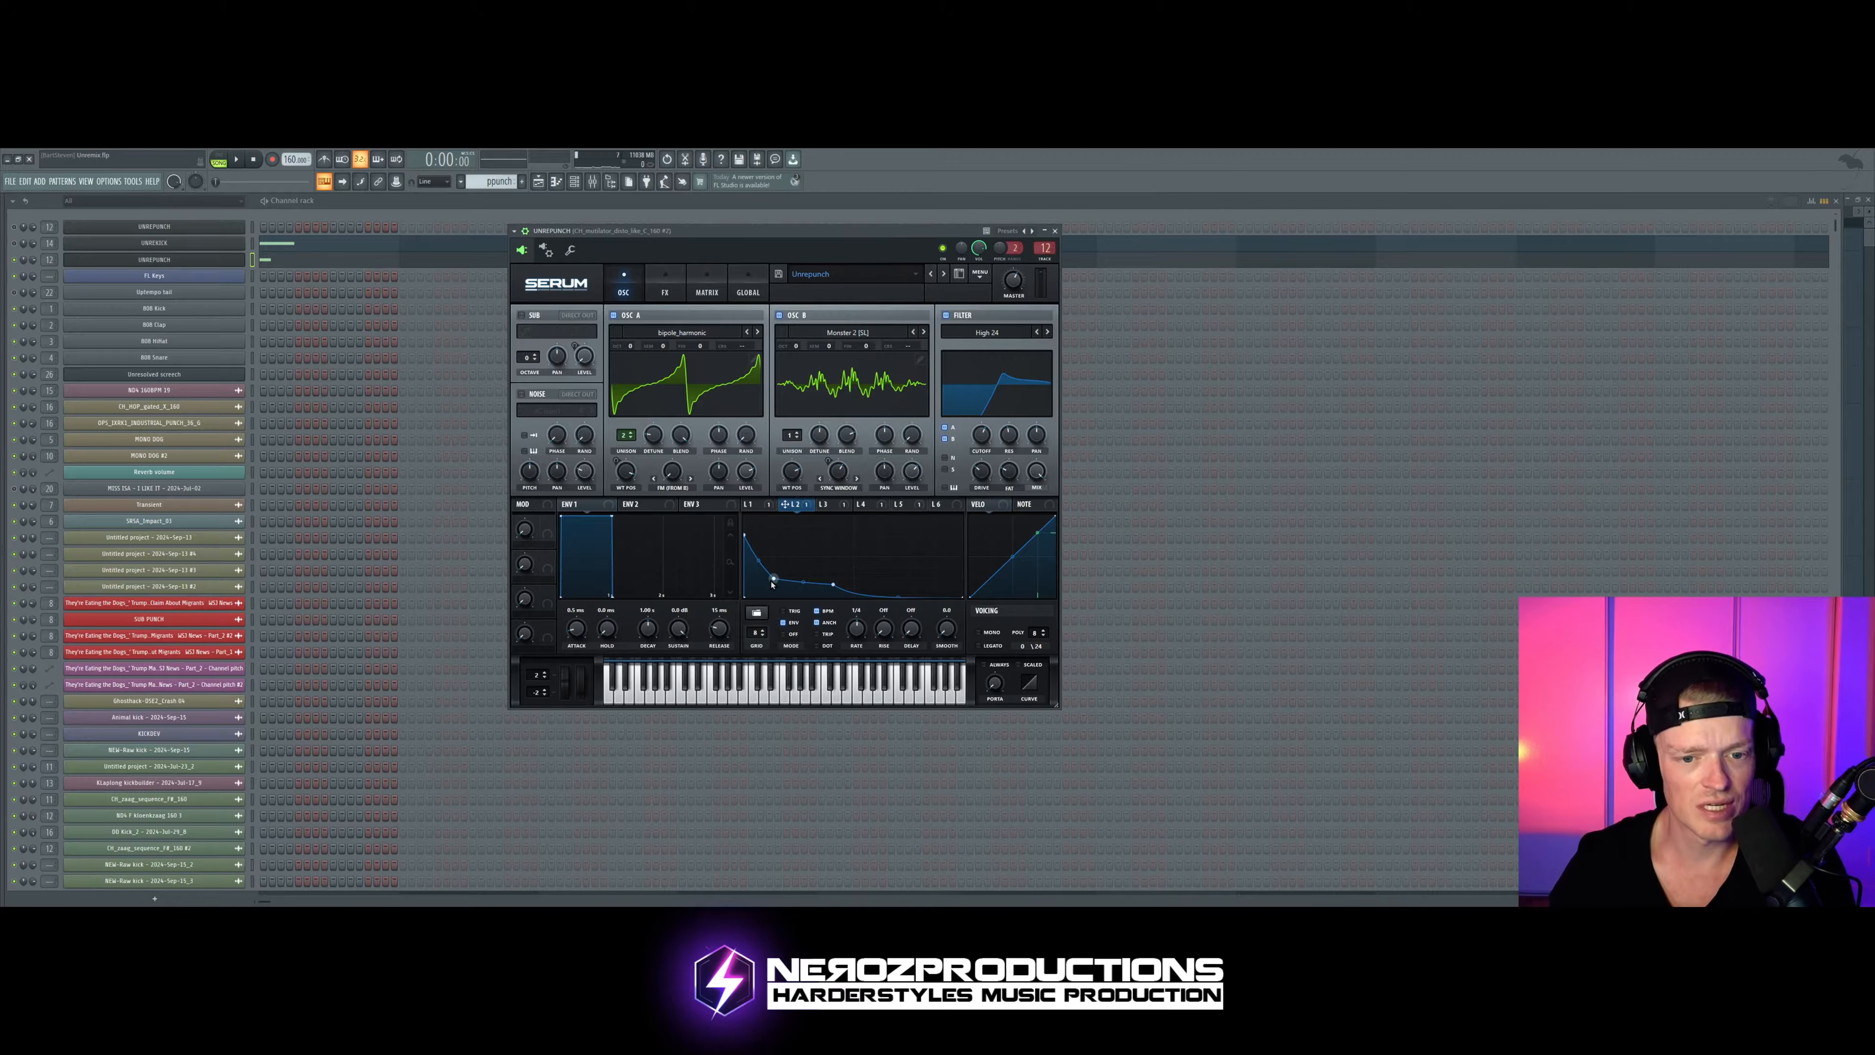
Step: Steepen LFO 2's initial drop and reduce its modulation amount on master tuning to a small value while auditioning
drag(772, 581, 766, 586)
click(707, 288)
drag(652, 353, 657, 353)
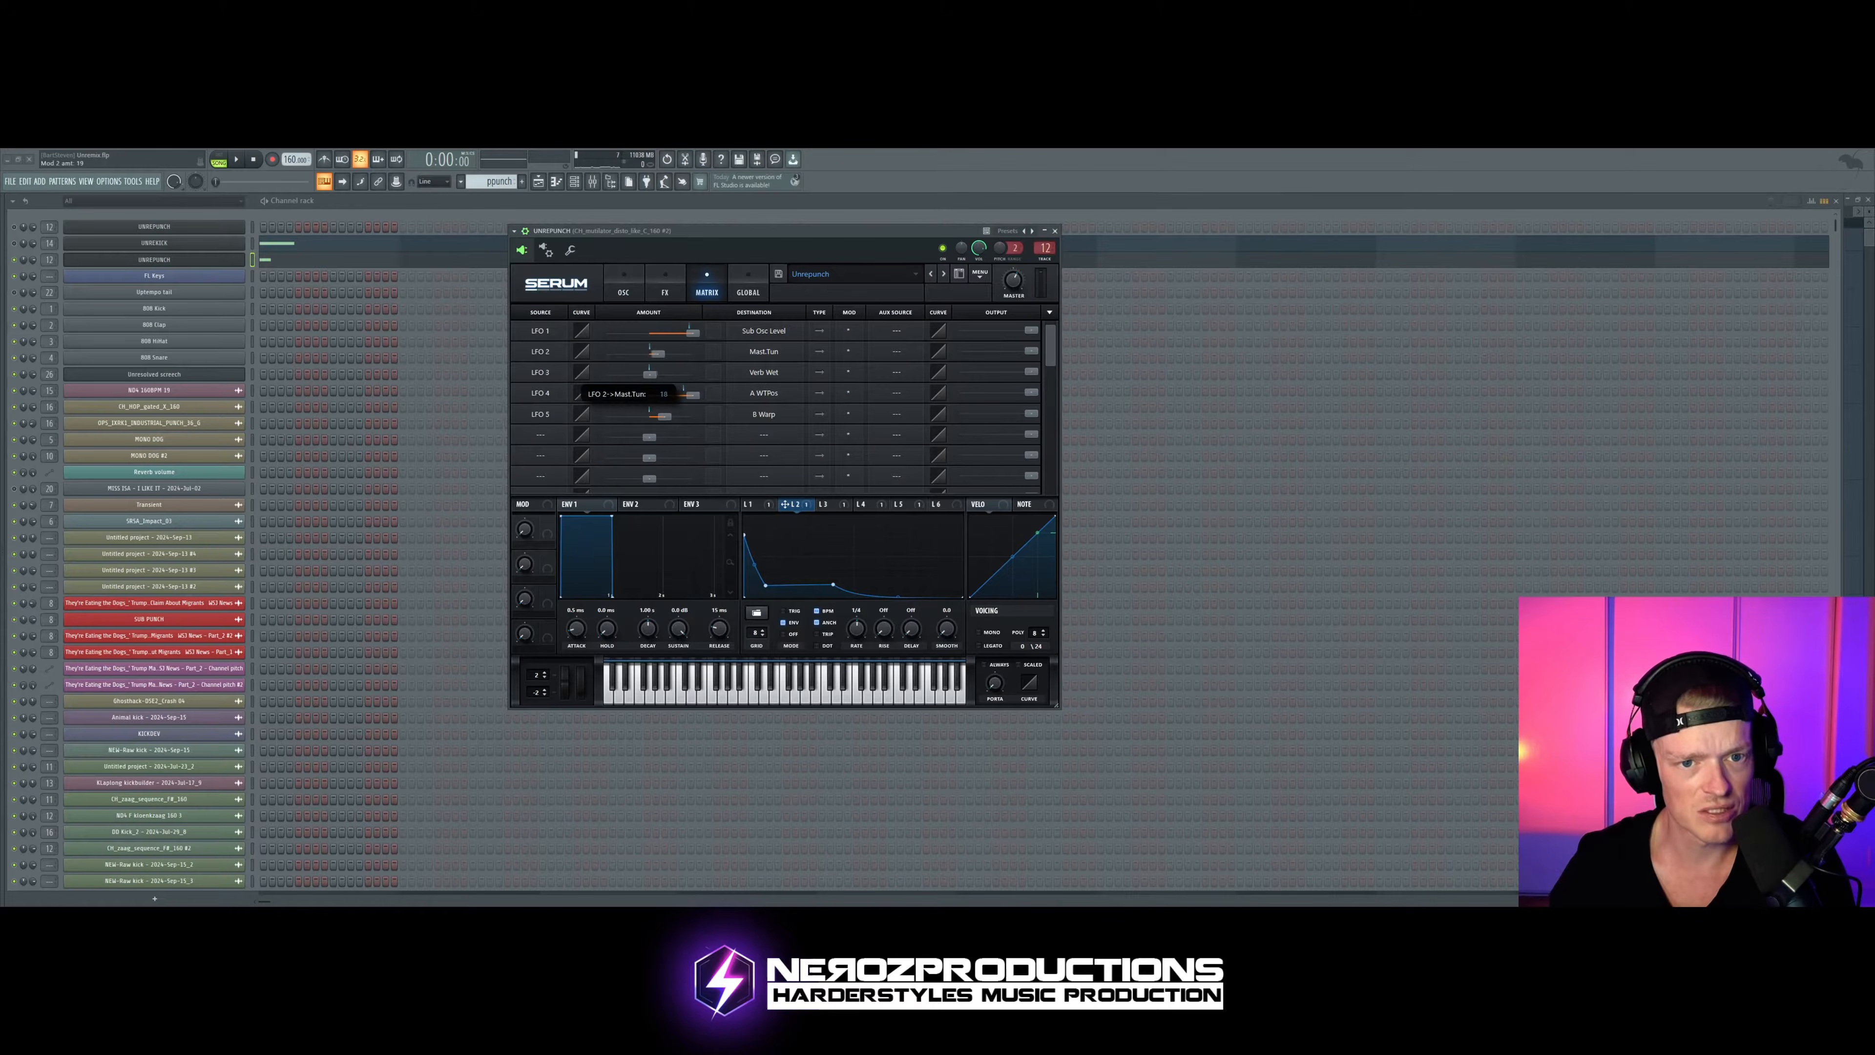
drag(734, 245, 737, 243)
key(space)
drag(660, 353, 695, 352)
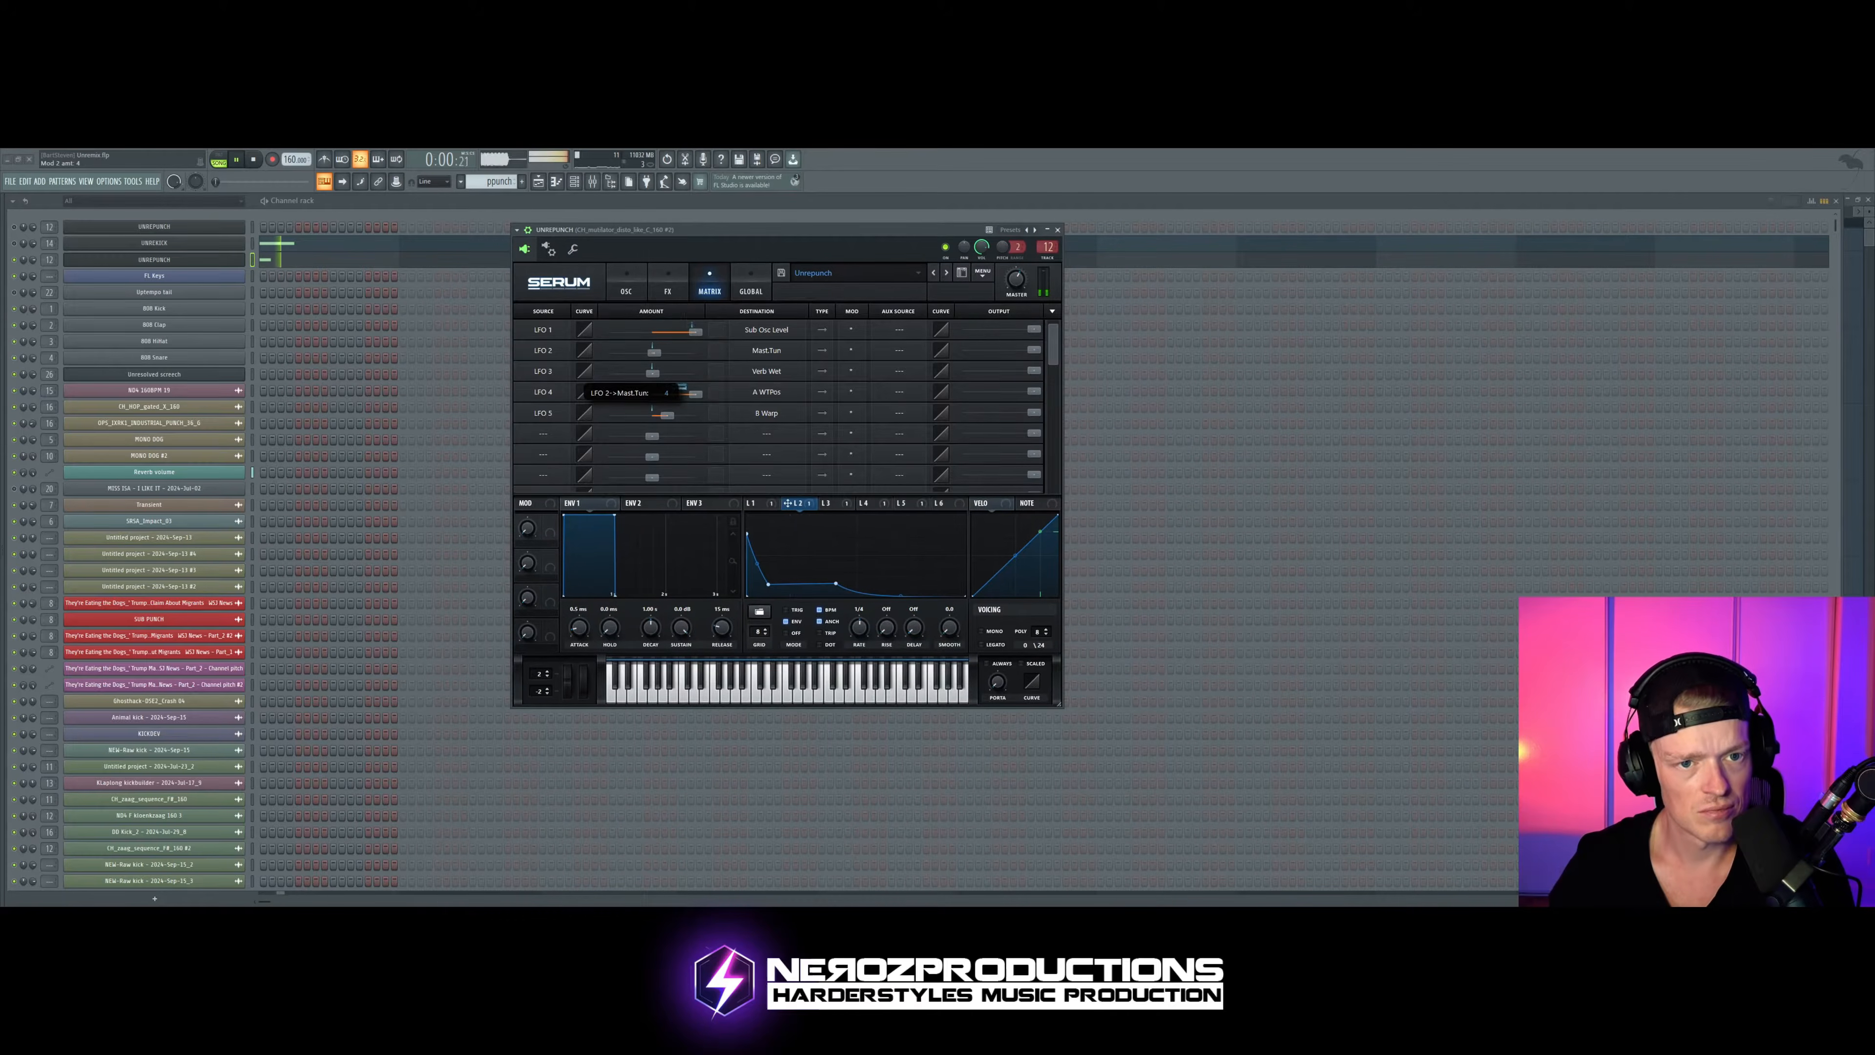
Step: Return to the punch Serum's oscillator view, stop playback, and advance Osc B's wavetable to Monster 5
click(667, 290)
drag(687, 247, 667, 245)
click(608, 288)
click(854, 253)
key(space)
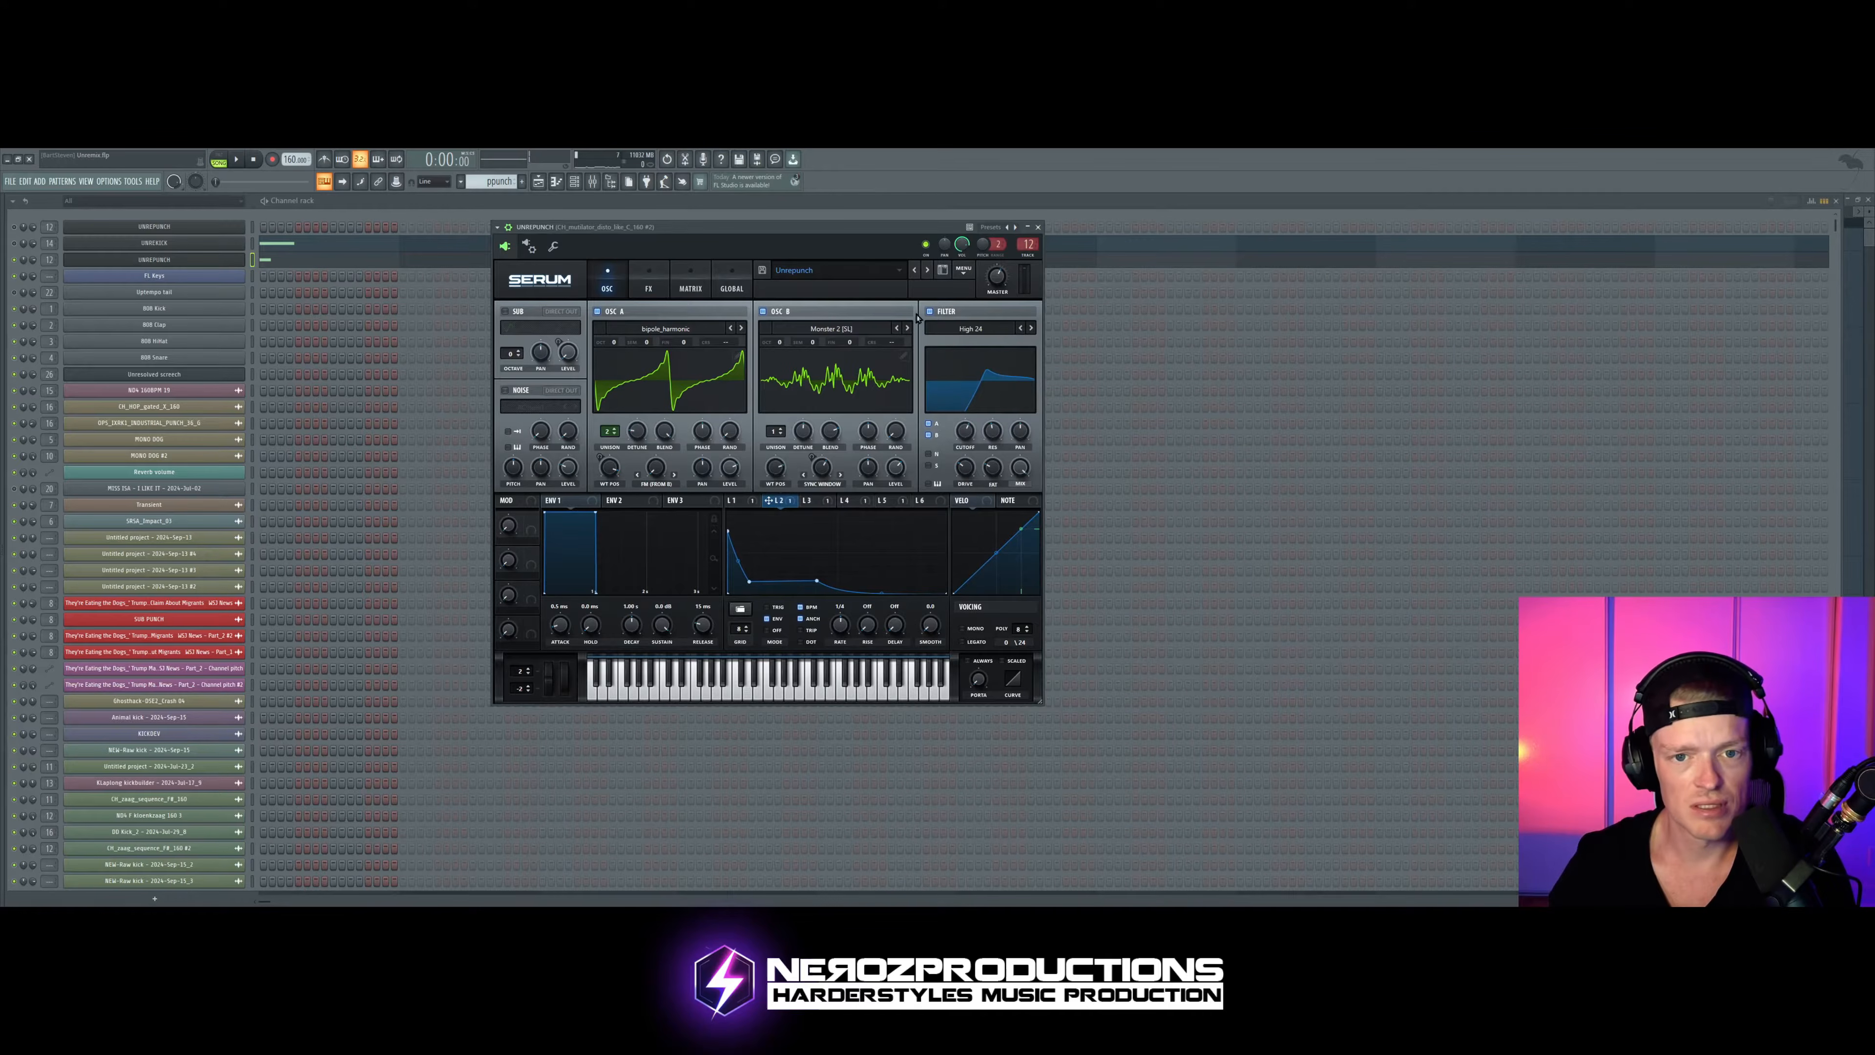
click(908, 328)
click(907, 328)
click(908, 328)
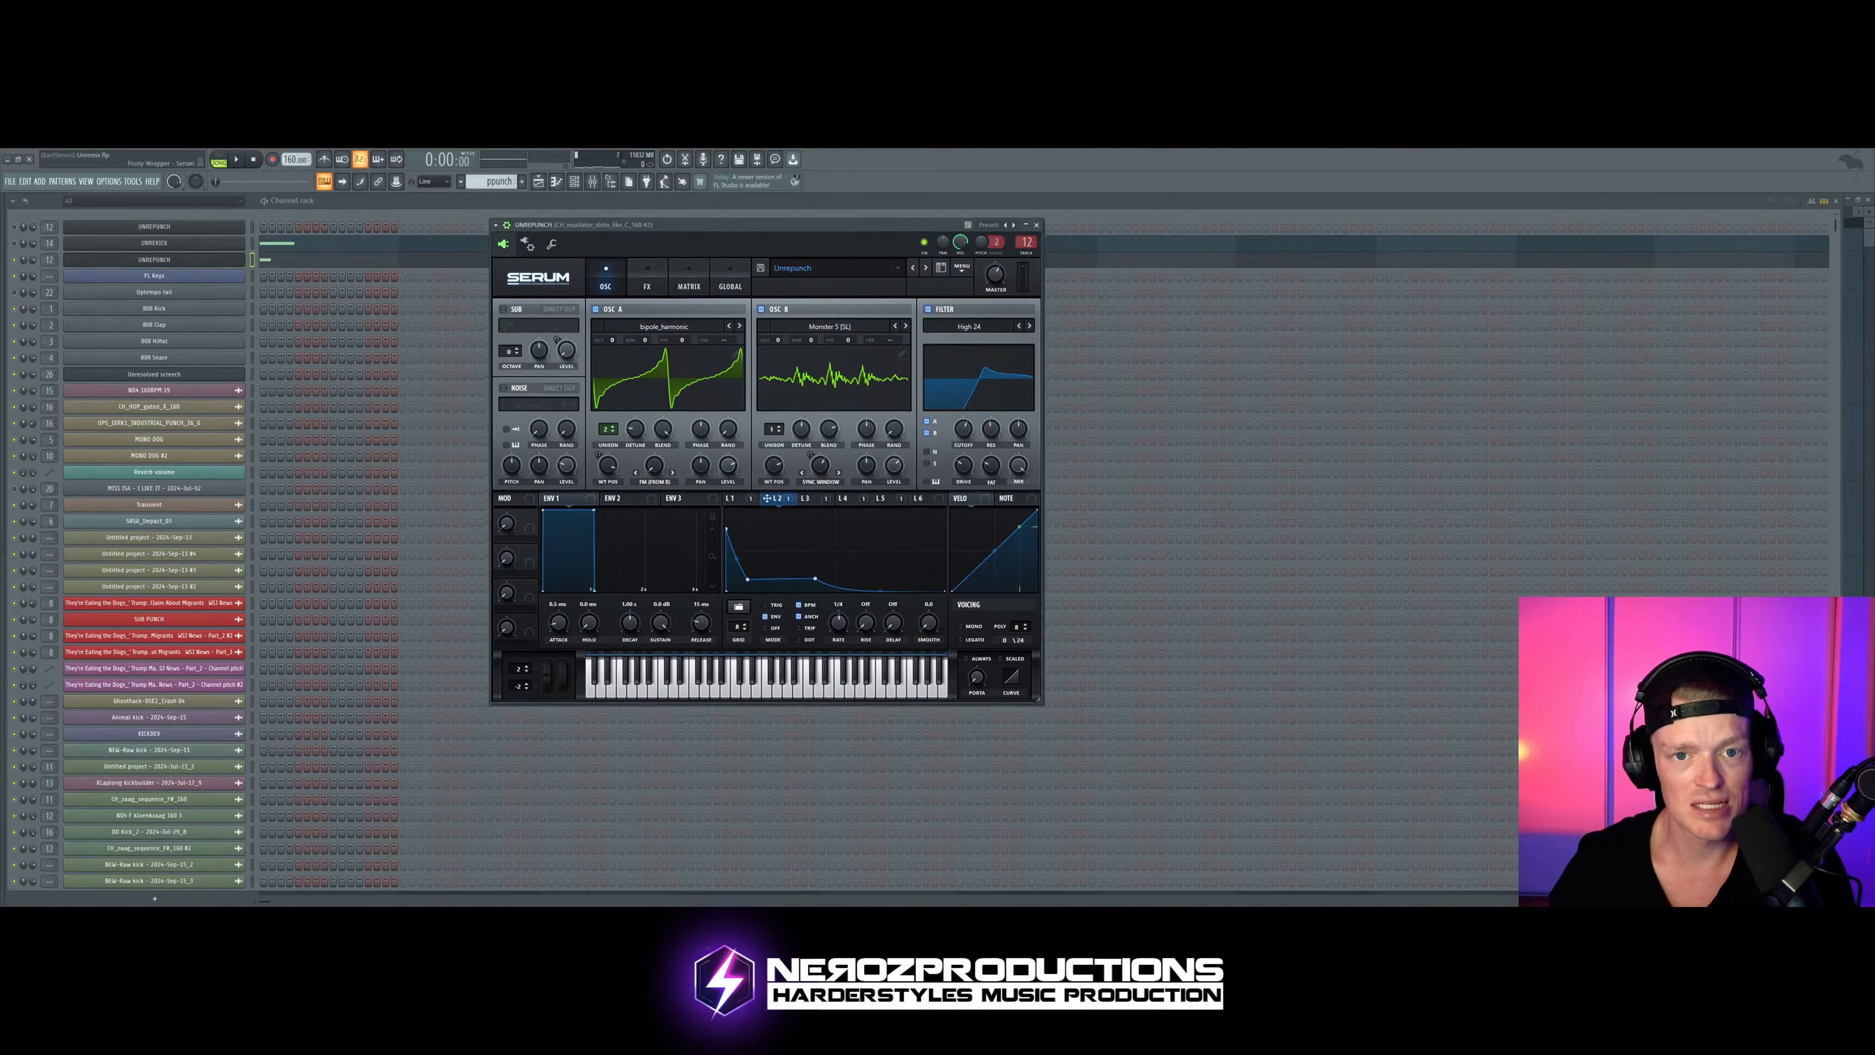
Step: Step Osc B through further wavetables, including Monster 9 and Phase Weld, while the pattern plays
key(space)
click(900, 319)
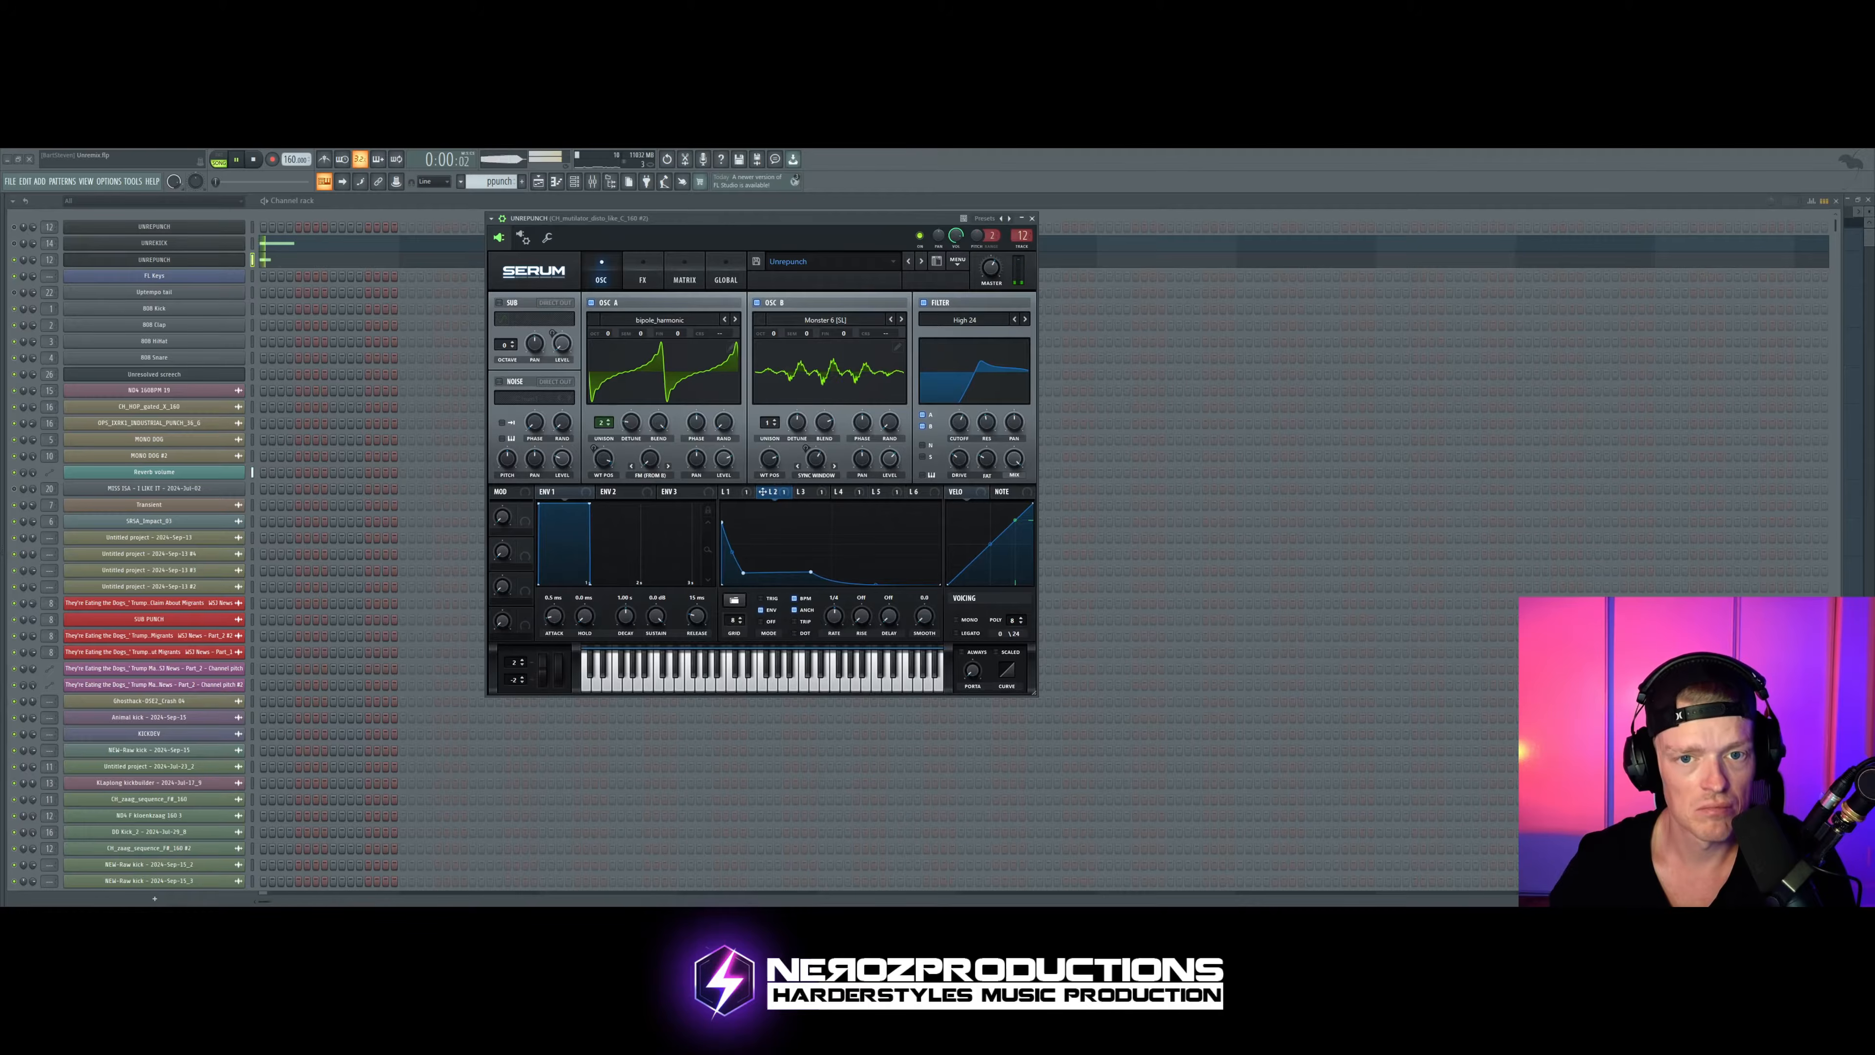
click(901, 319)
click(901, 319)
click(900, 319)
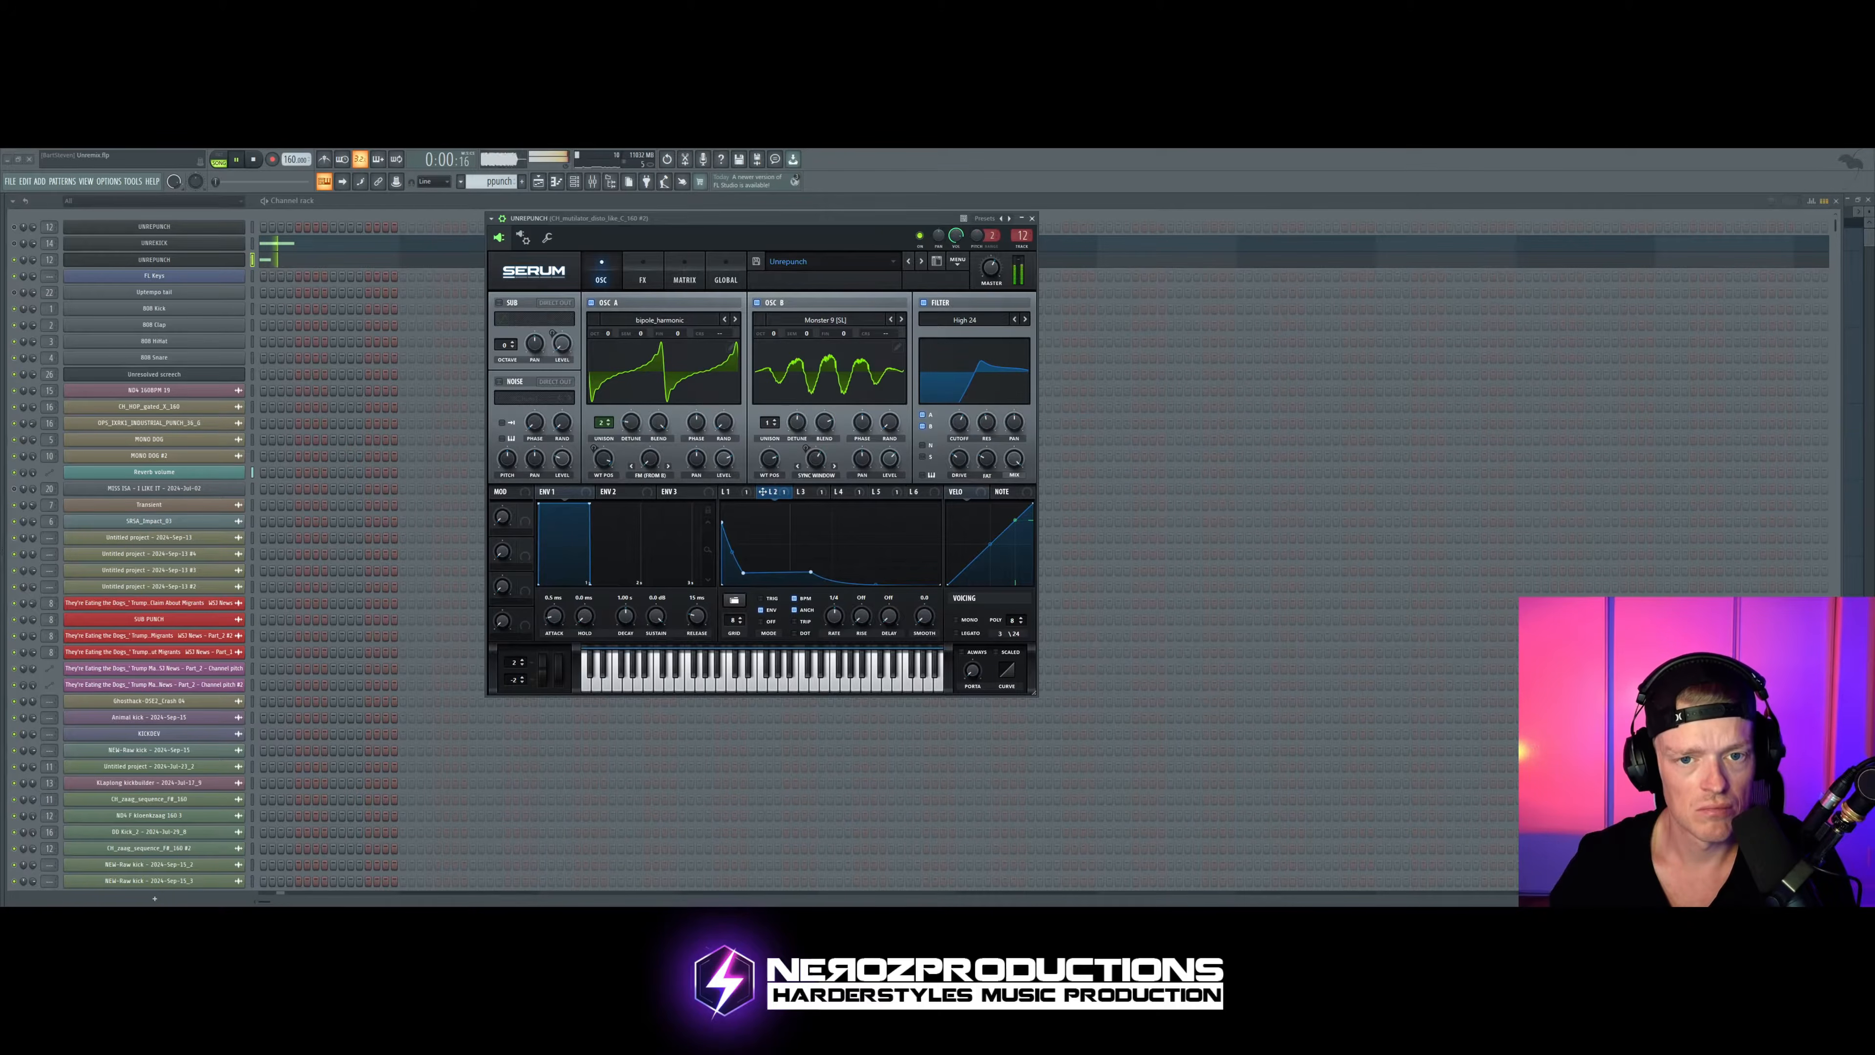
click(900, 319)
click(901, 320)
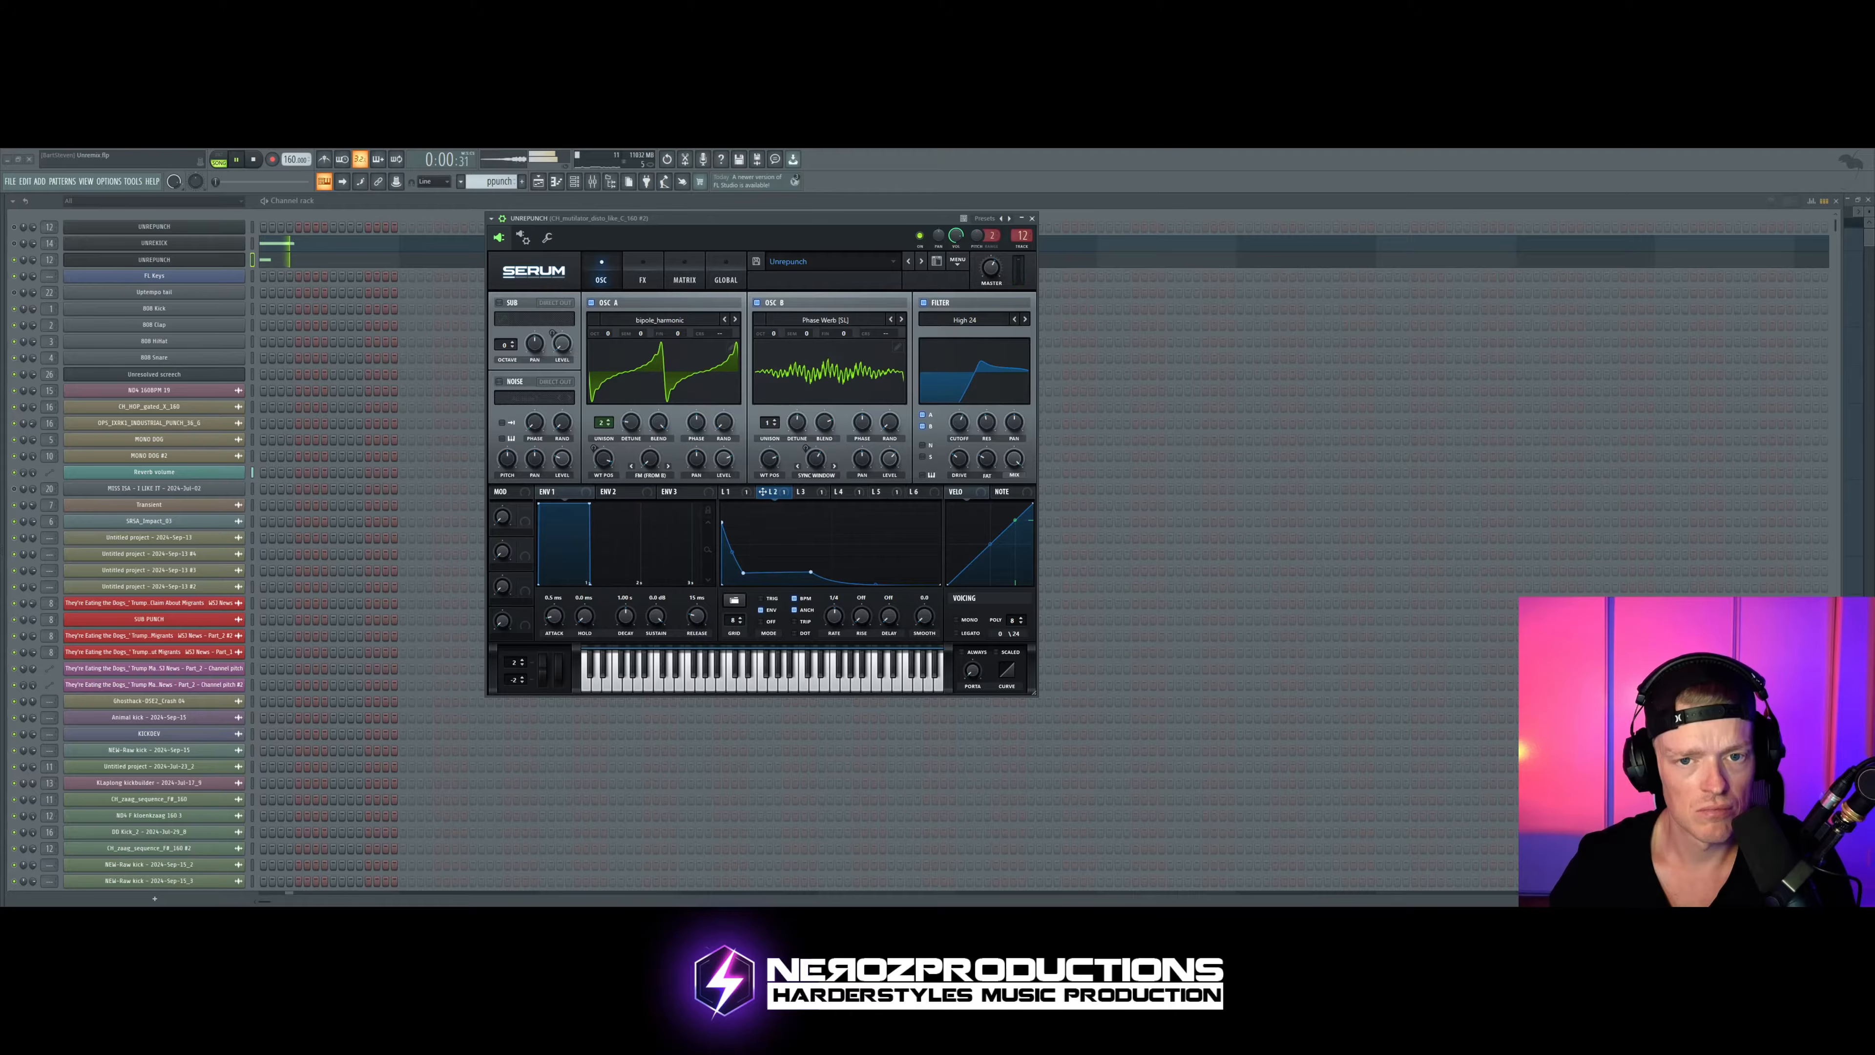
click(902, 320)
click(902, 320)
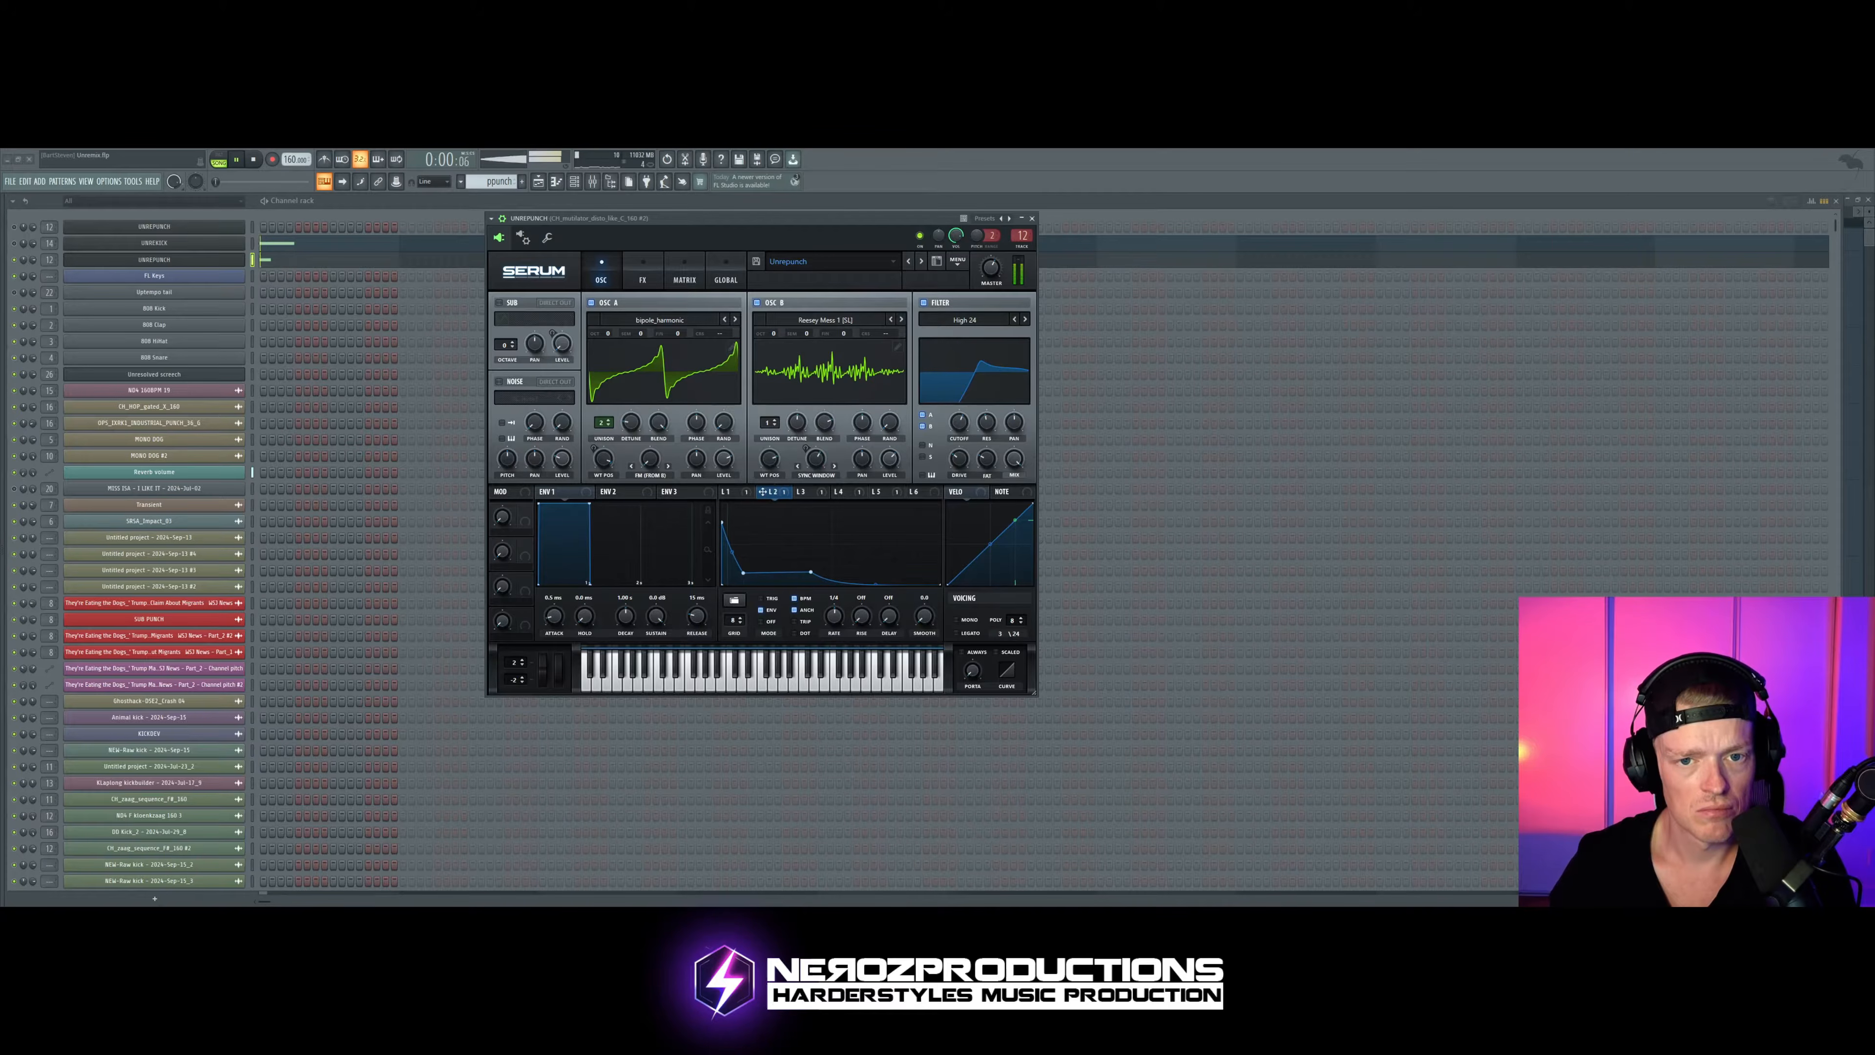
click(901, 319)
click(902, 320)
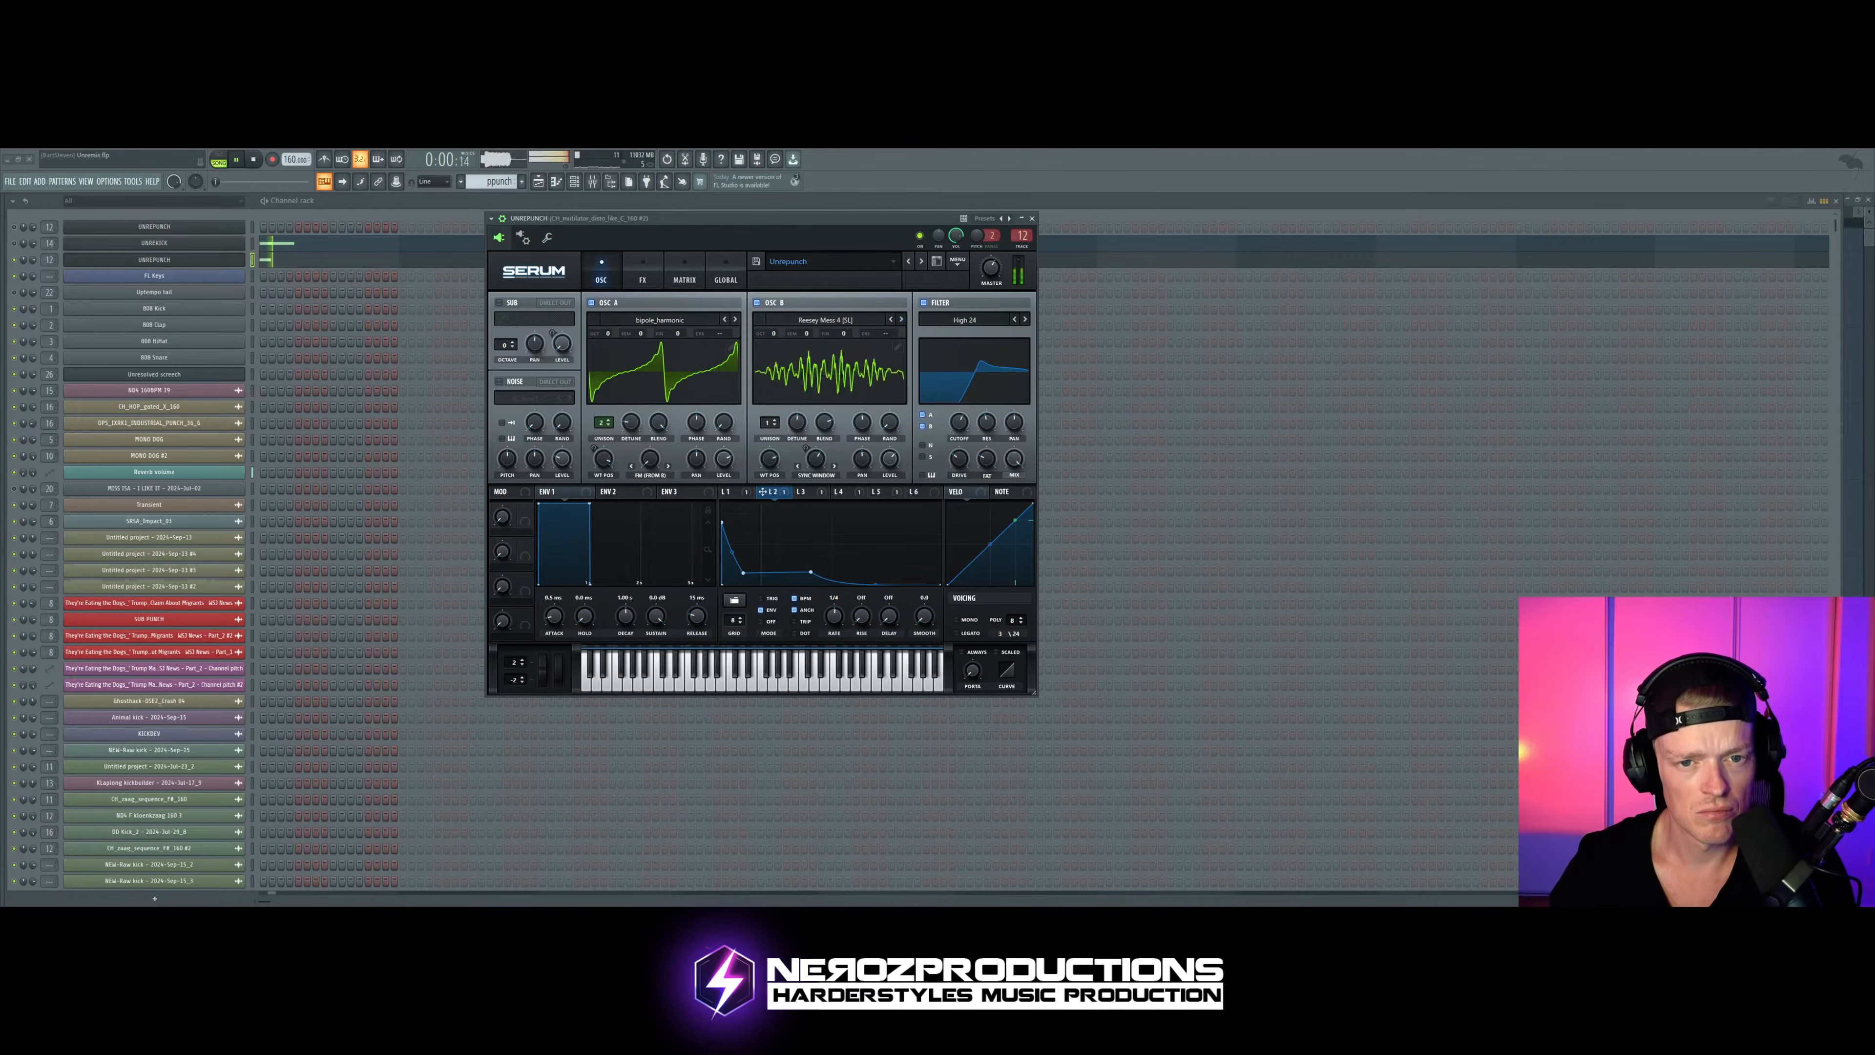
click(901, 320)
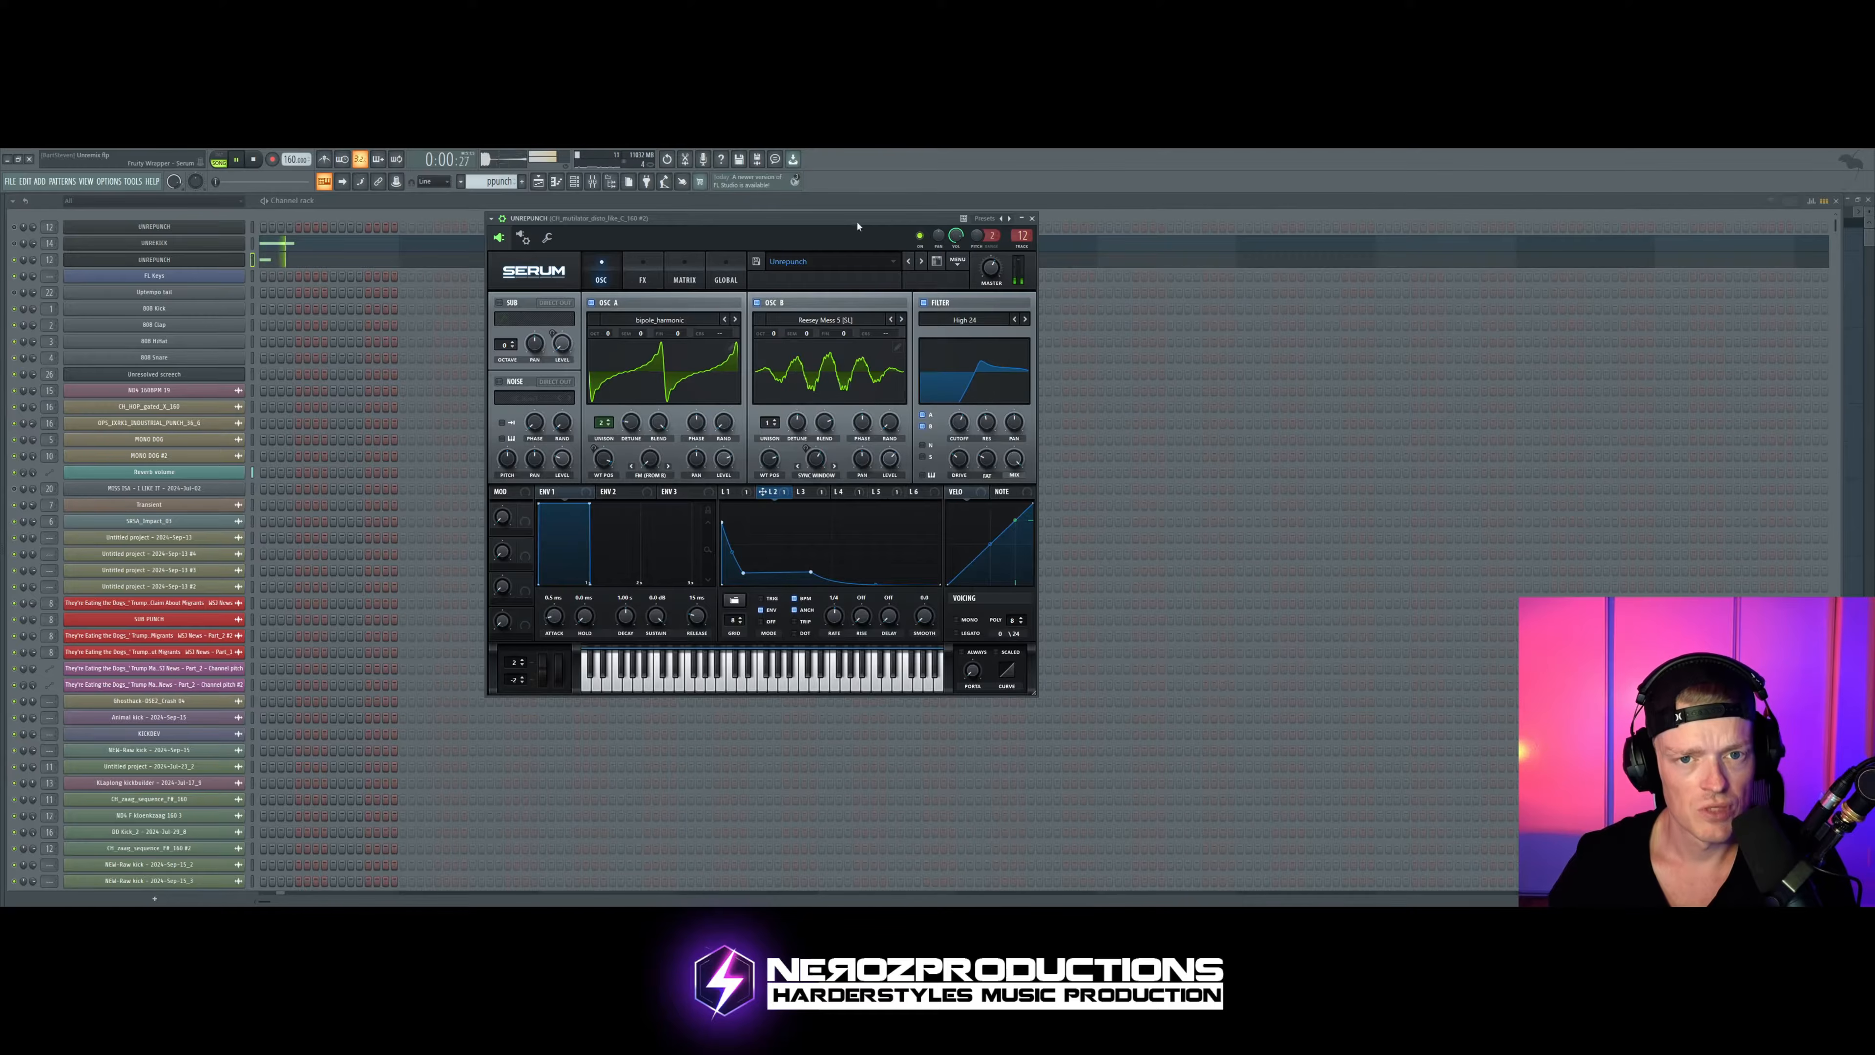
Step: Step Osc B through Analog_BD_Sin, Basic Mg and Basic Shapes while auditioning, and settle on a rounded, square-like wavetable
key(space)
click(902, 320)
click(901, 320)
click(901, 320)
click(901, 320)
click(902, 320)
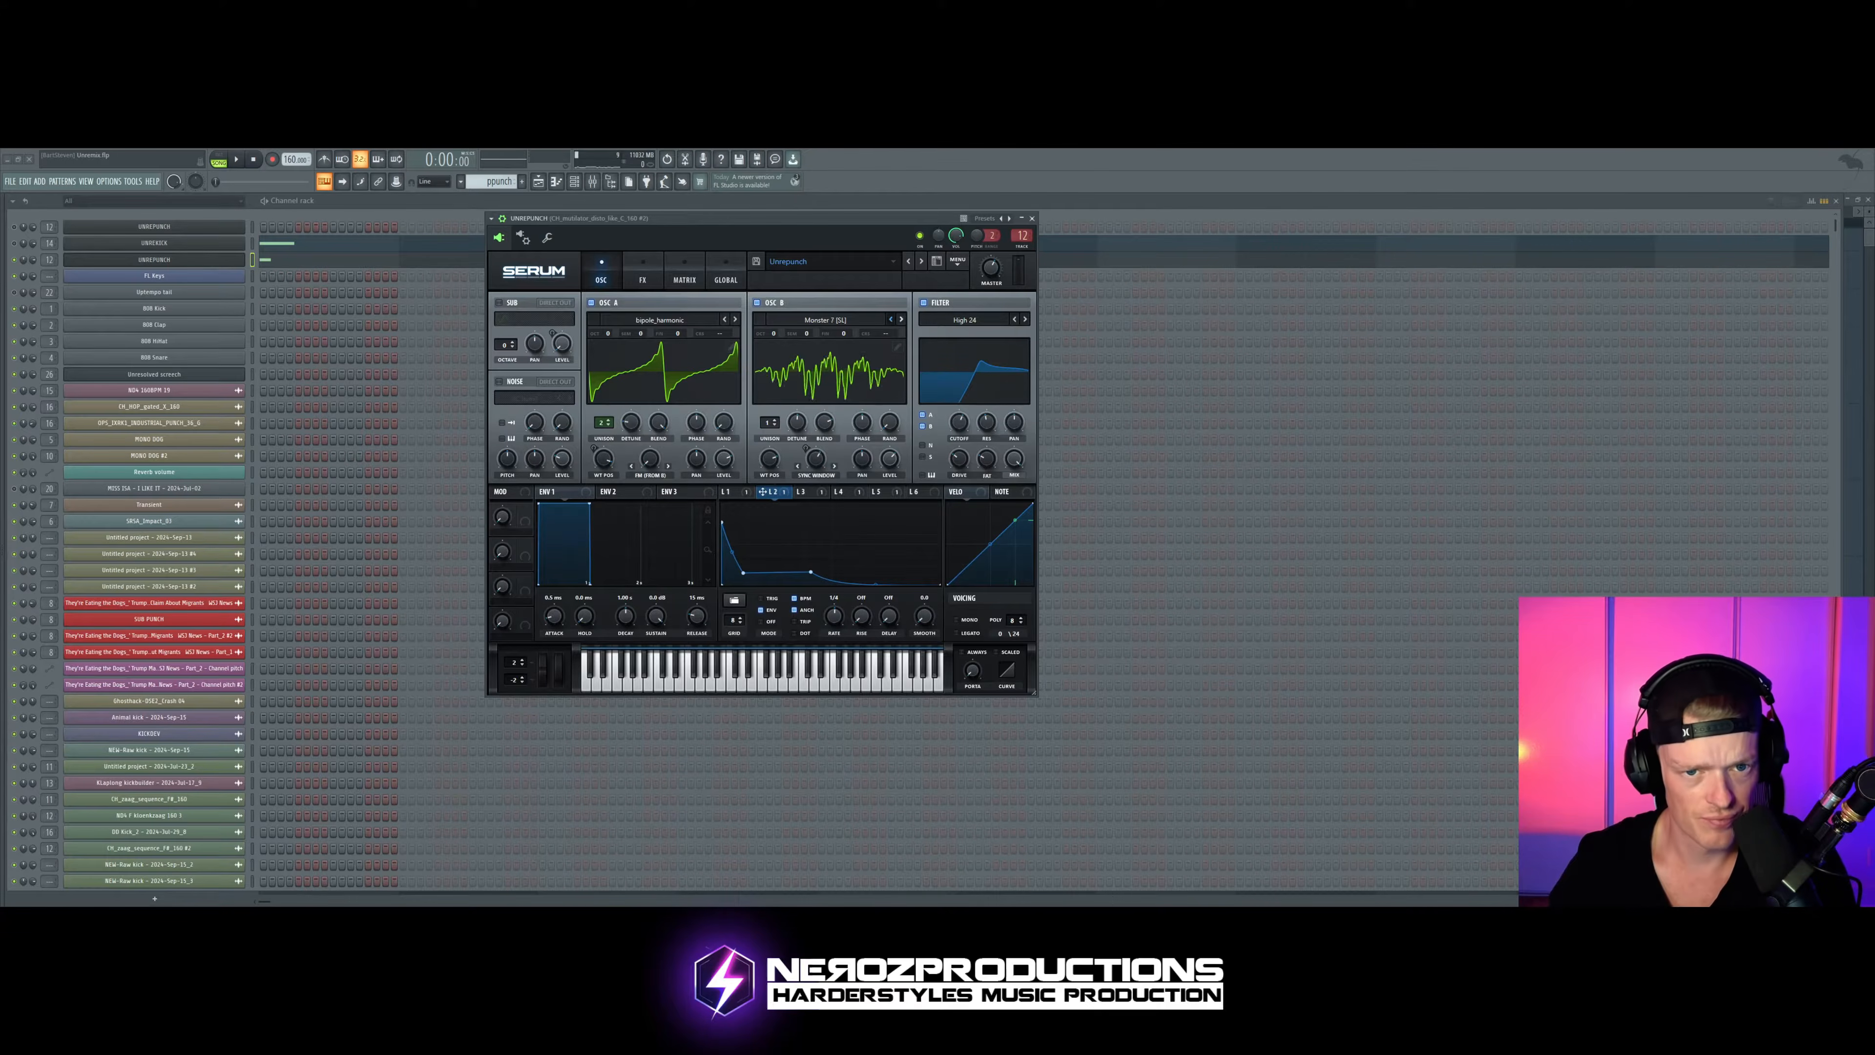
click(901, 320)
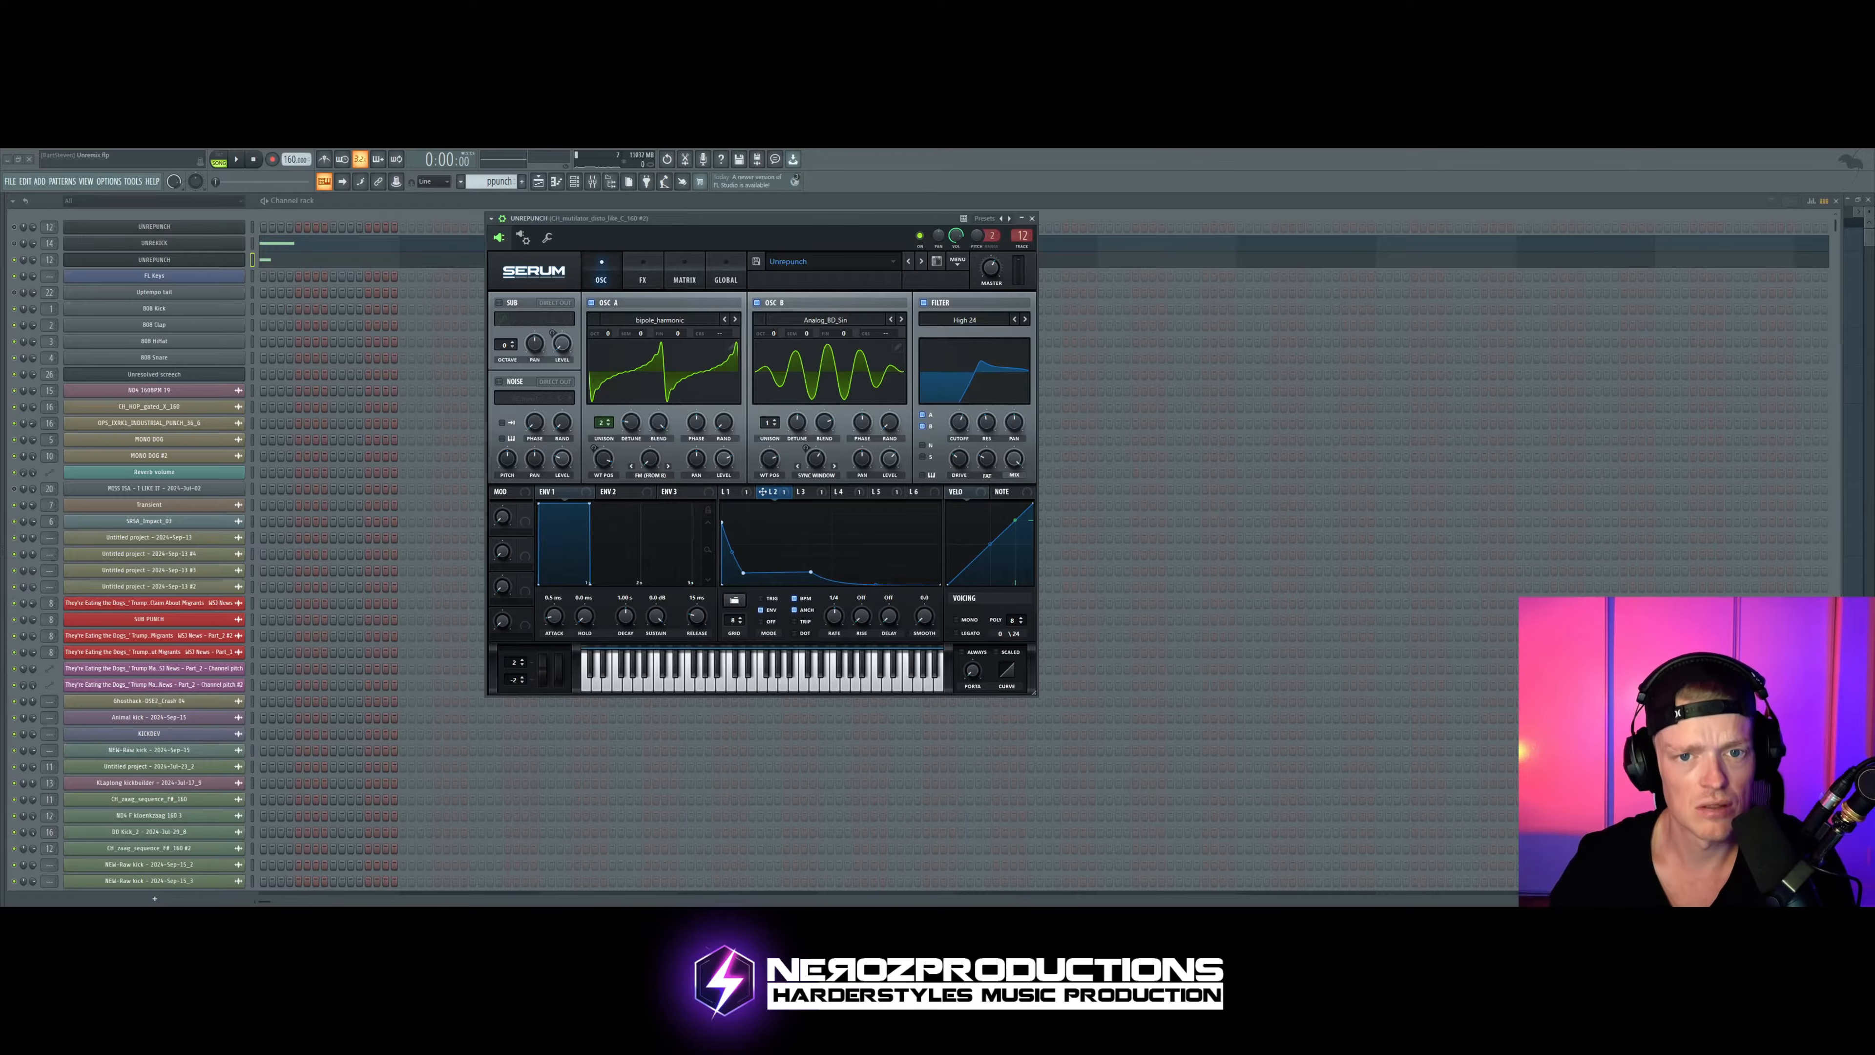
click(902, 320)
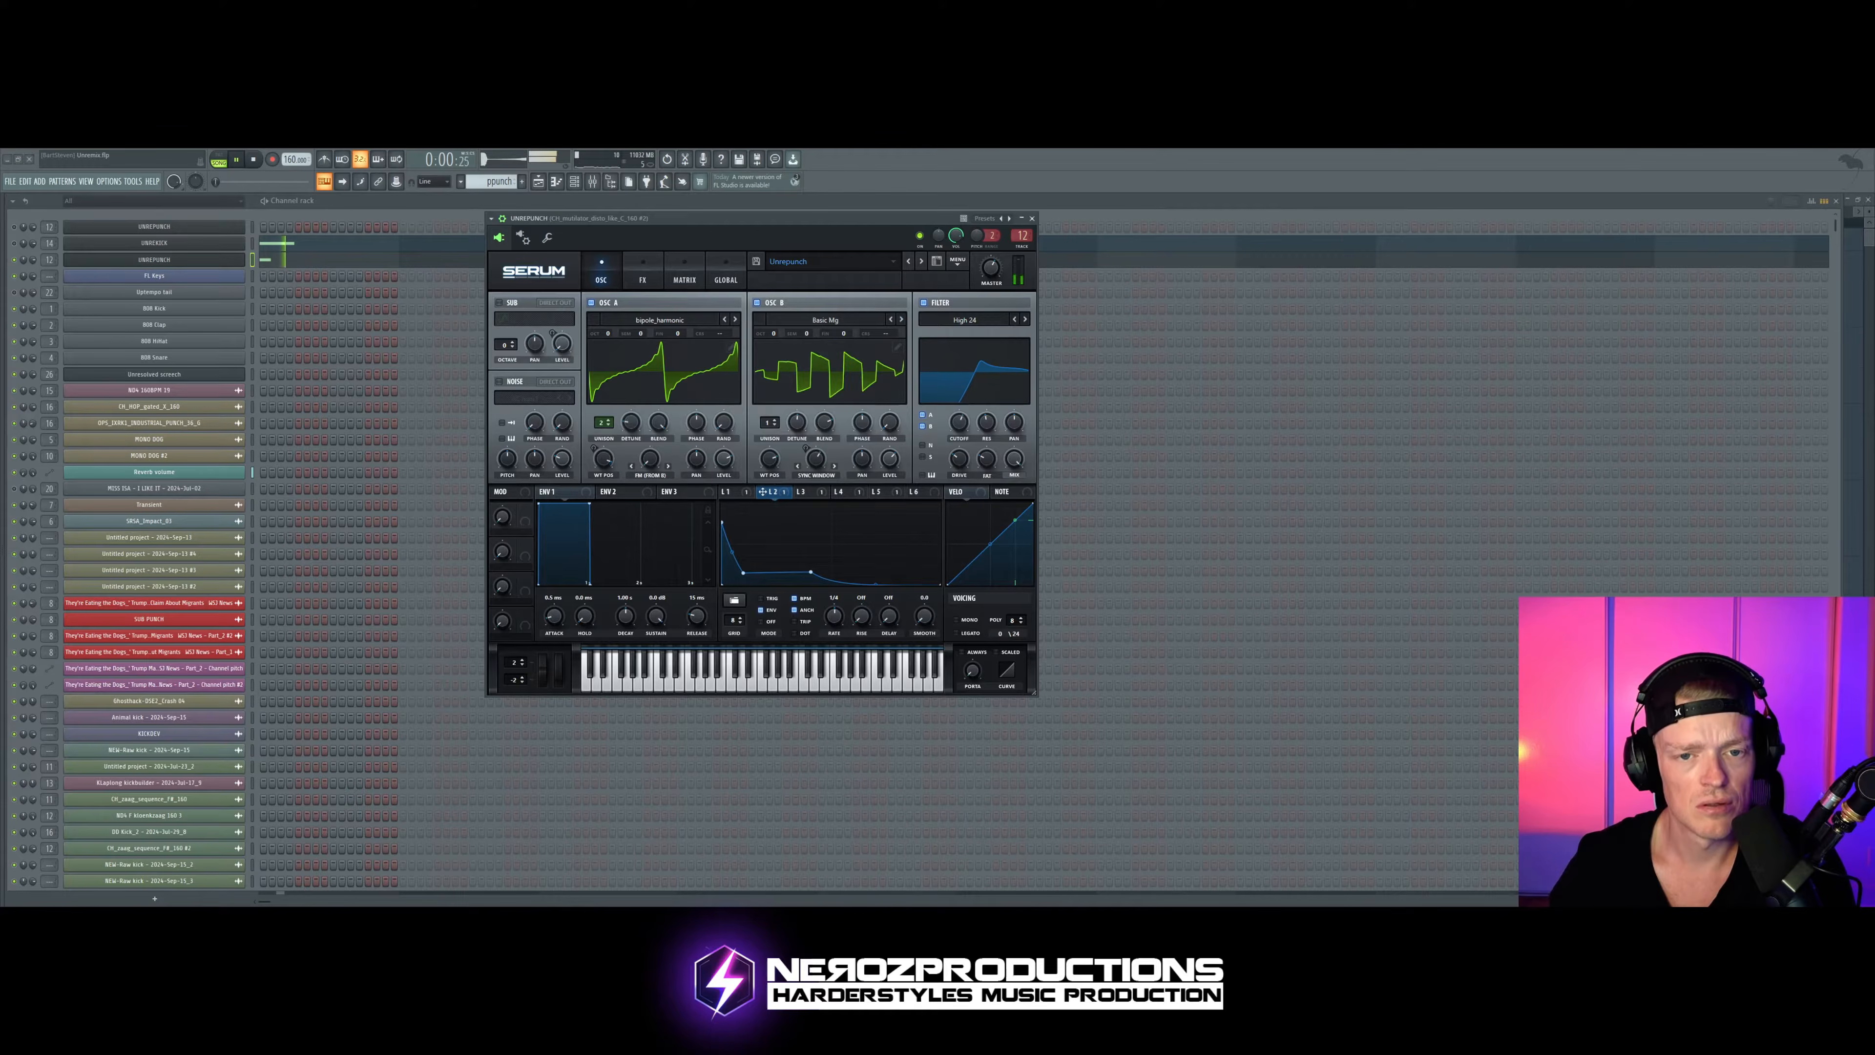
click(901, 319)
click(901, 320)
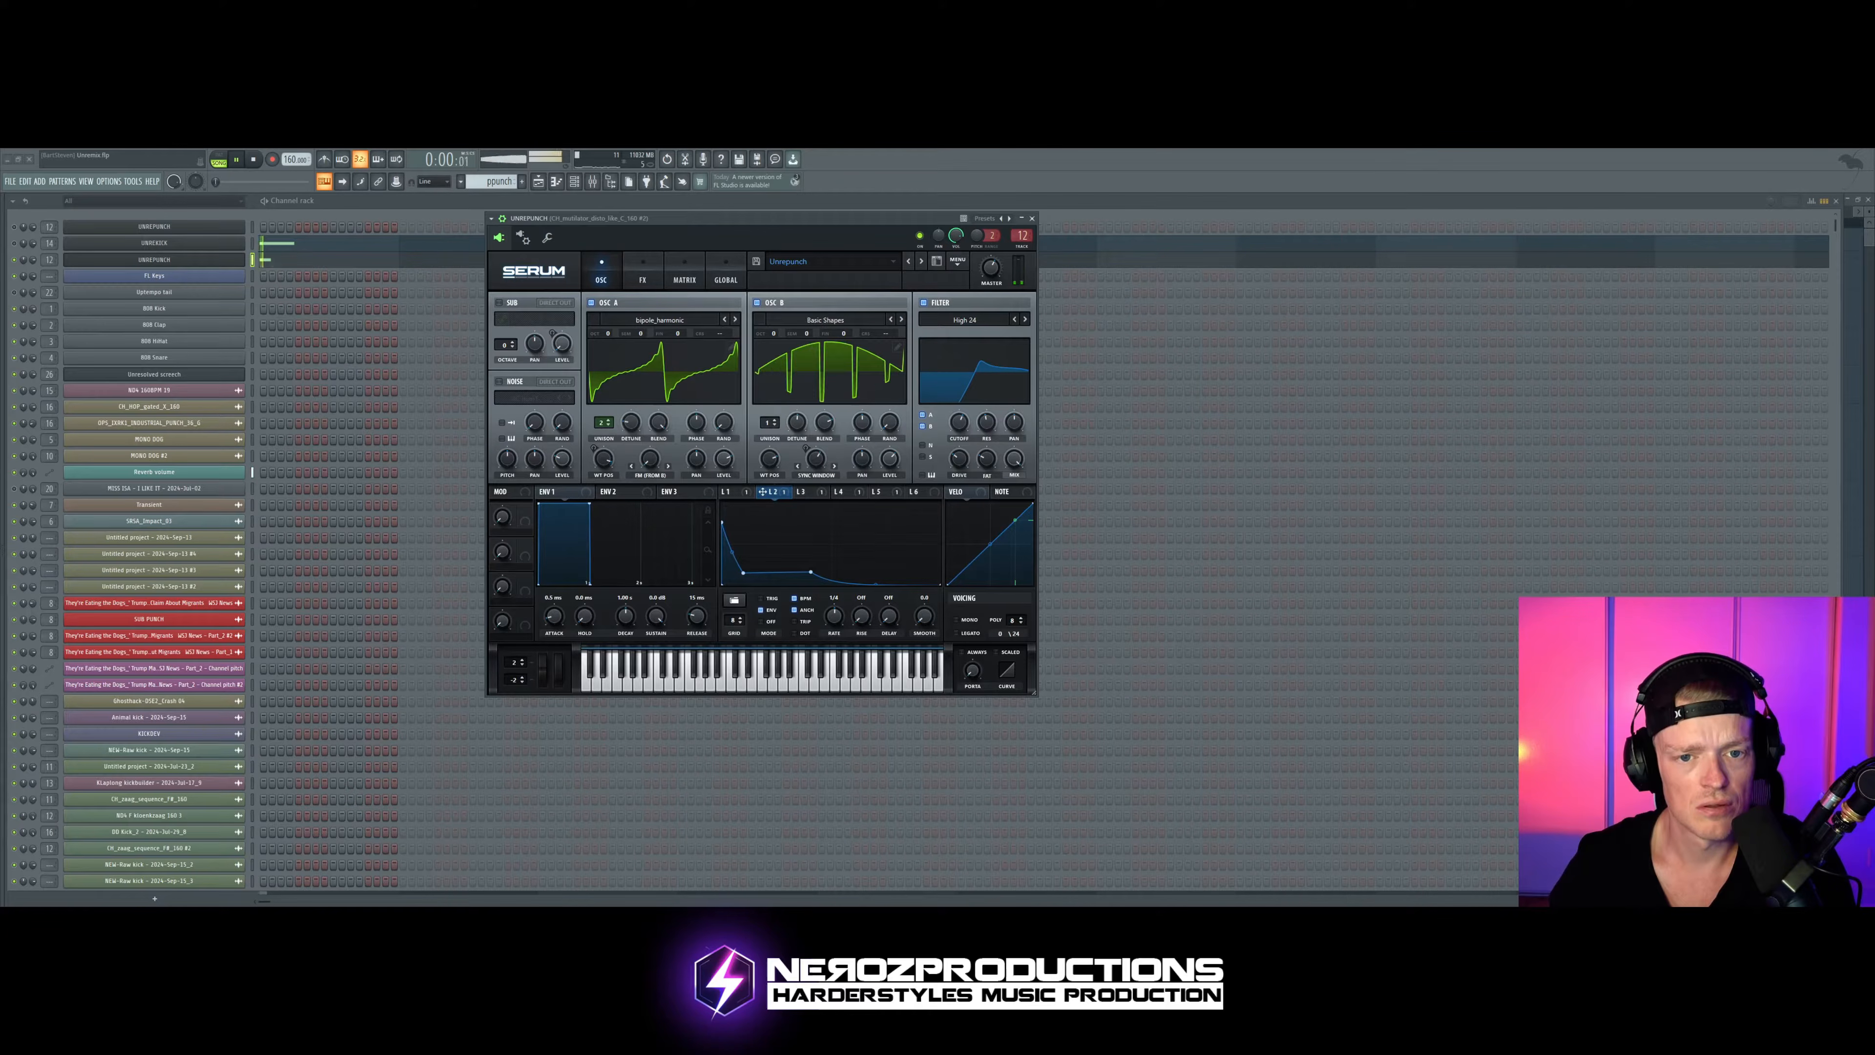
click(902, 320)
click(901, 320)
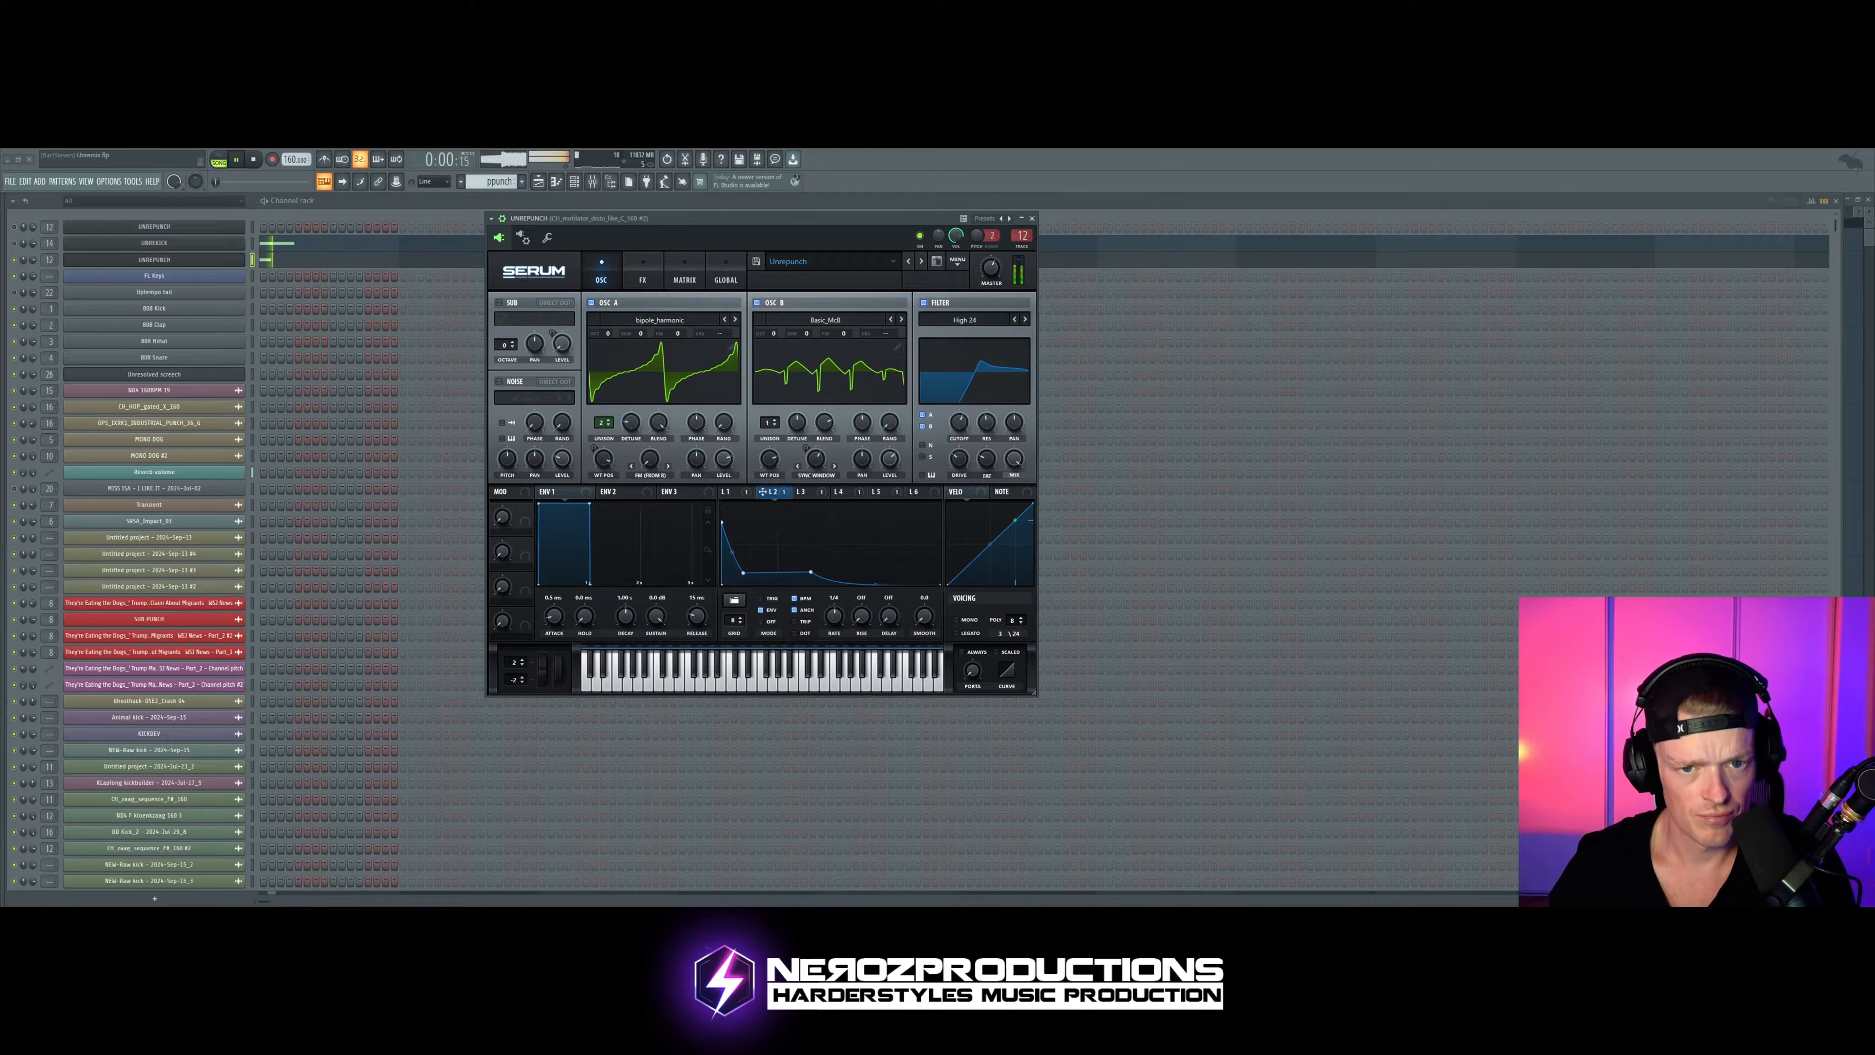
click(901, 319)
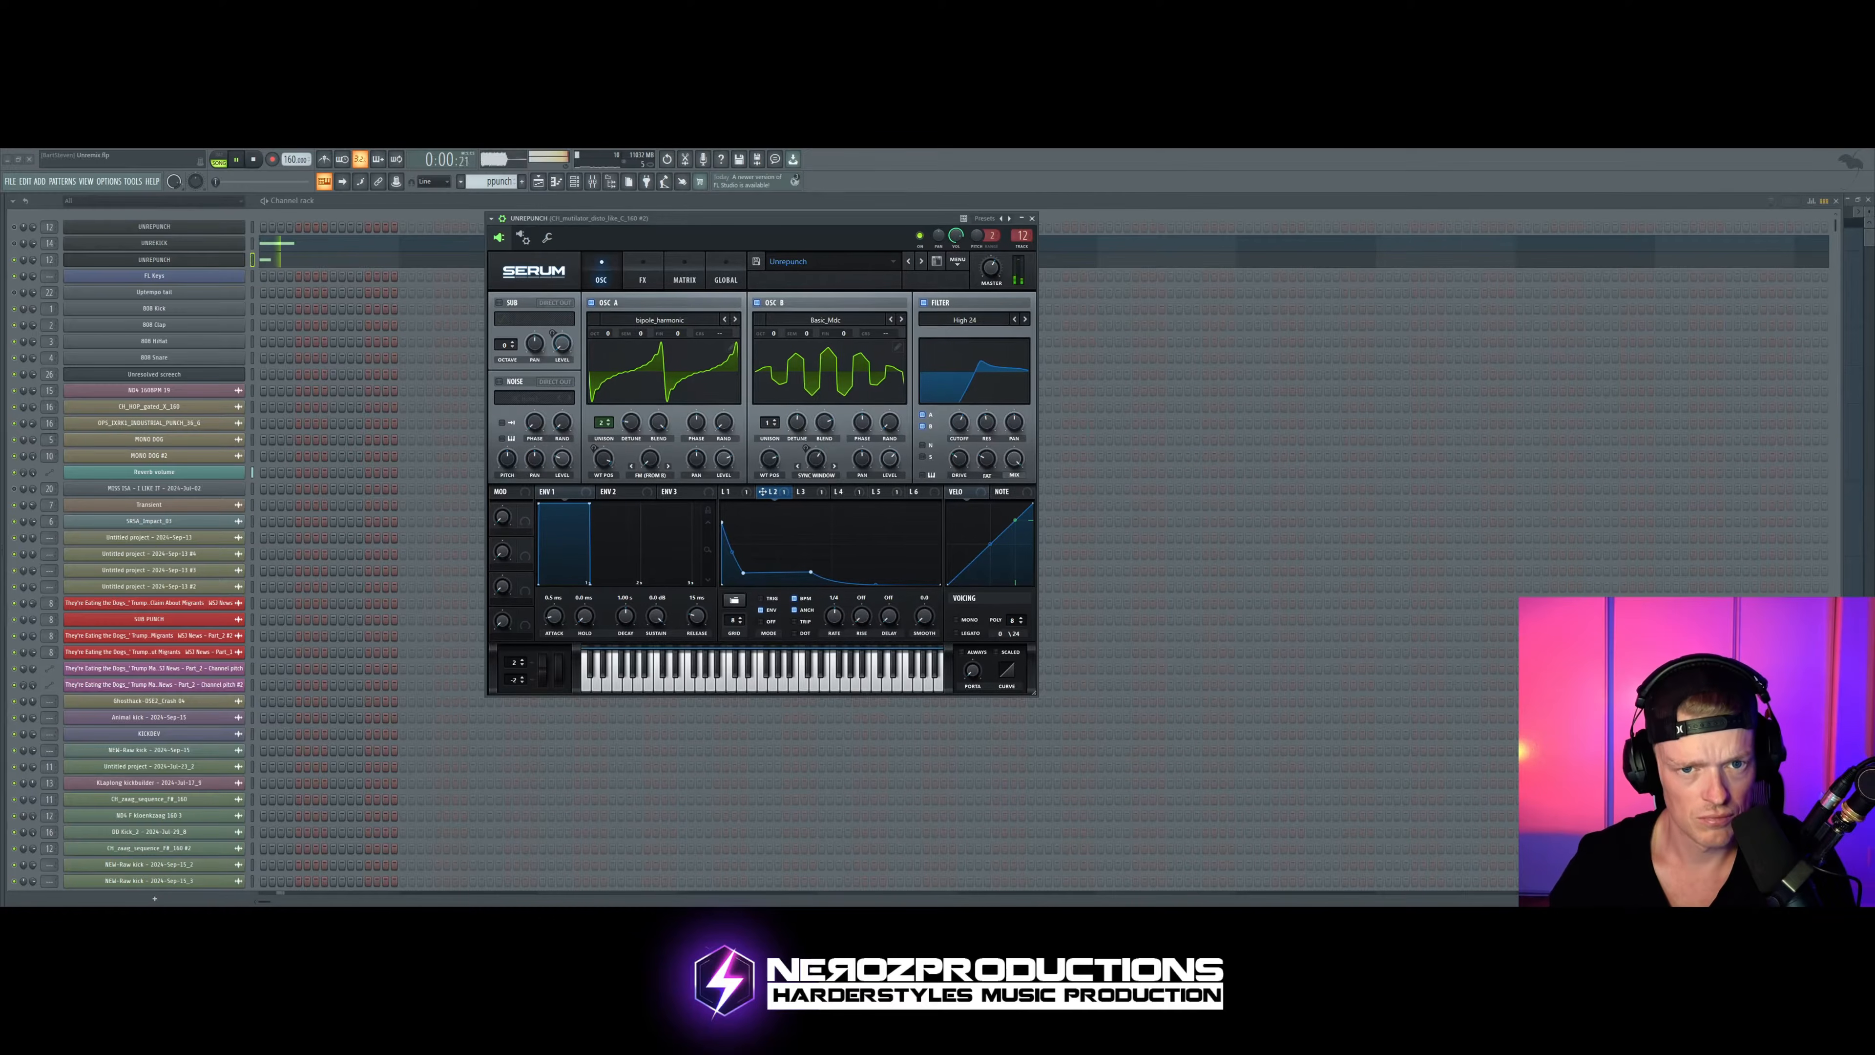
key(space)
Step: Experiment with Osc B's octave while auditioning the pattern, and leave it at 0 Oct
drag(867, 223, 858, 222)
key(z)
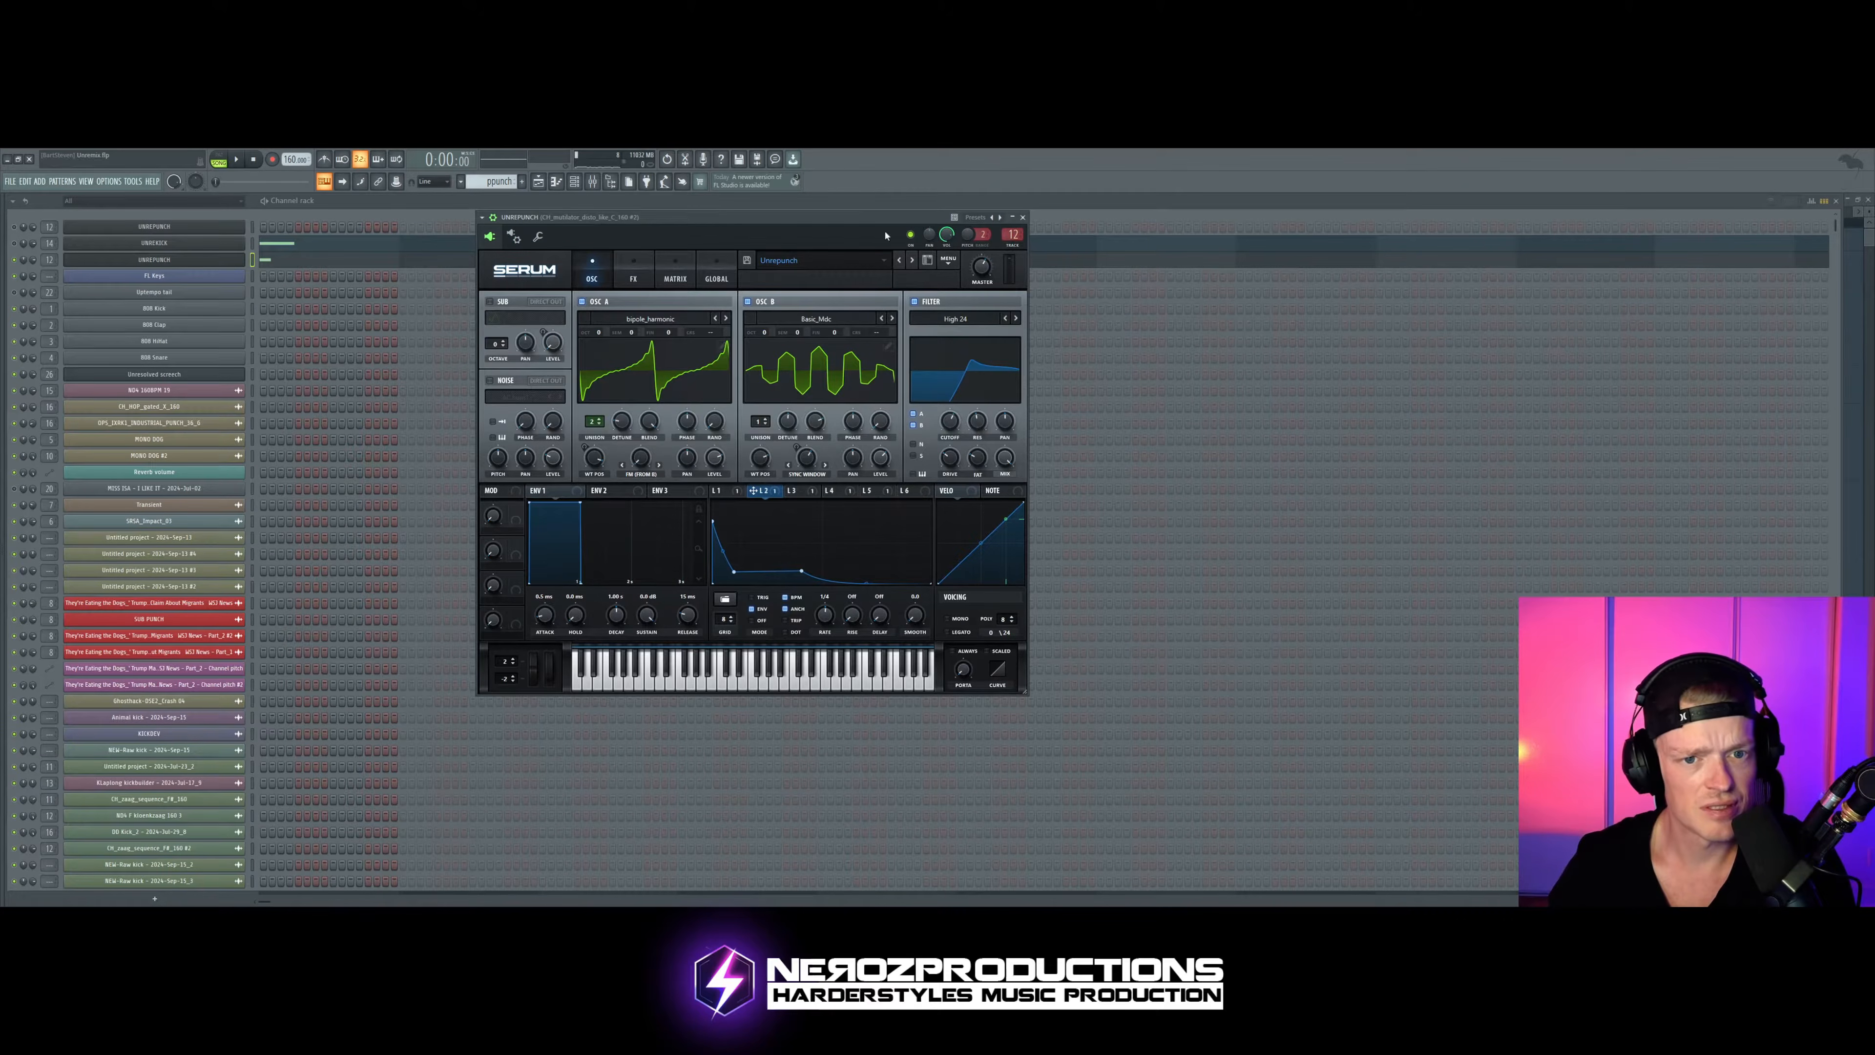
click(767, 337)
key(space)
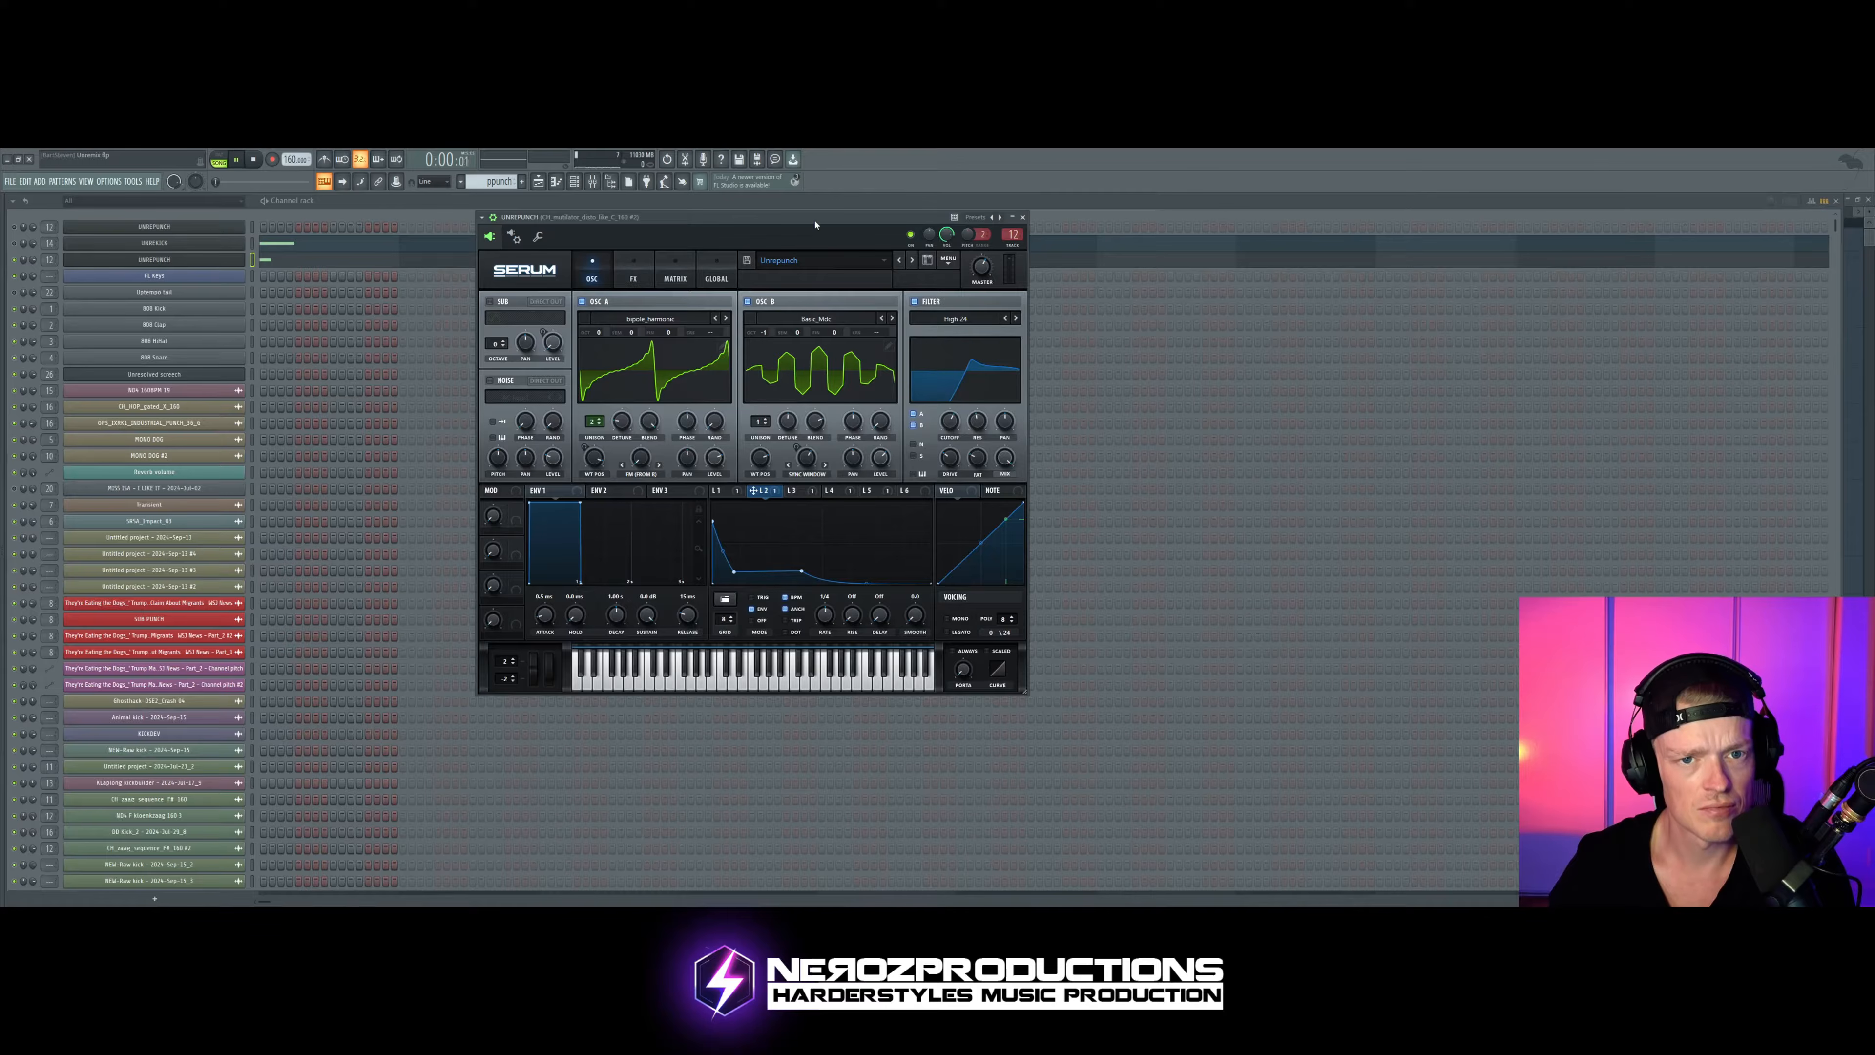
drag(774, 333, 774, 325)
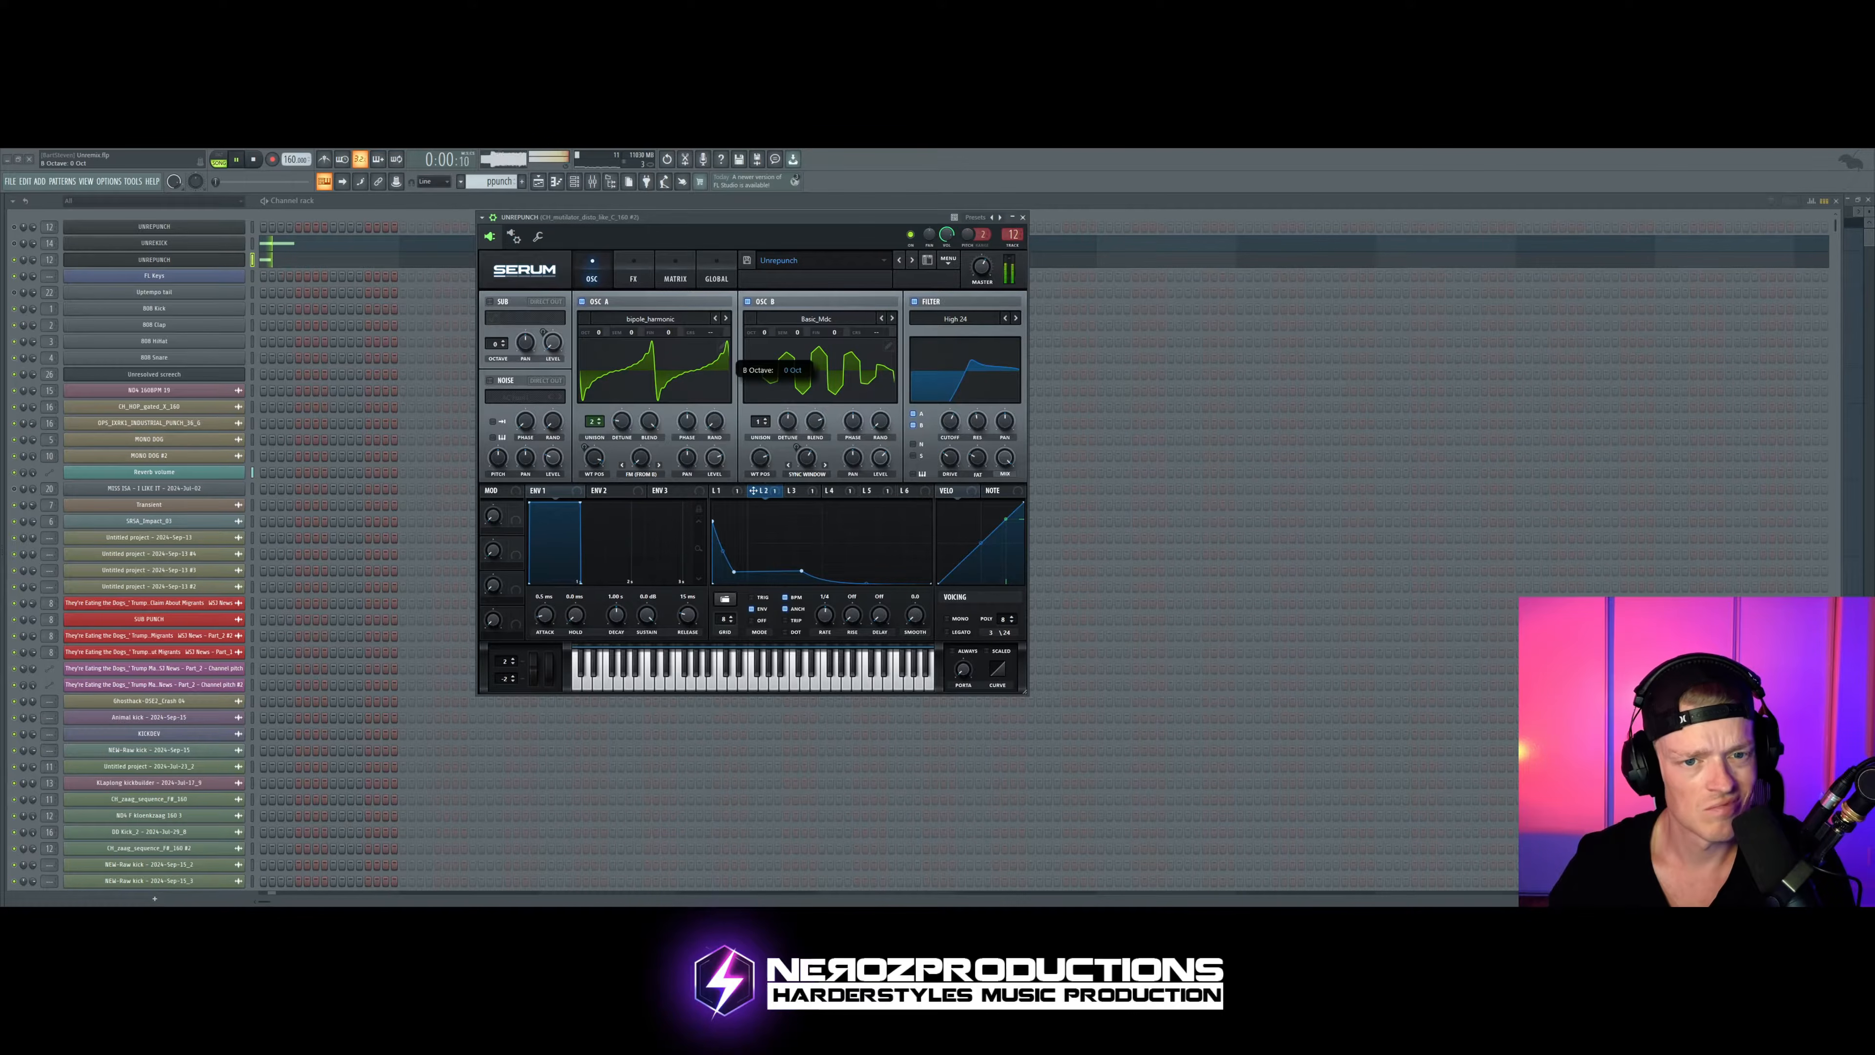
key(space)
Step: Increase the LFO 2 modulation amount on master tuning in the matrix and audition the pattern
drag(837, 250, 818, 242)
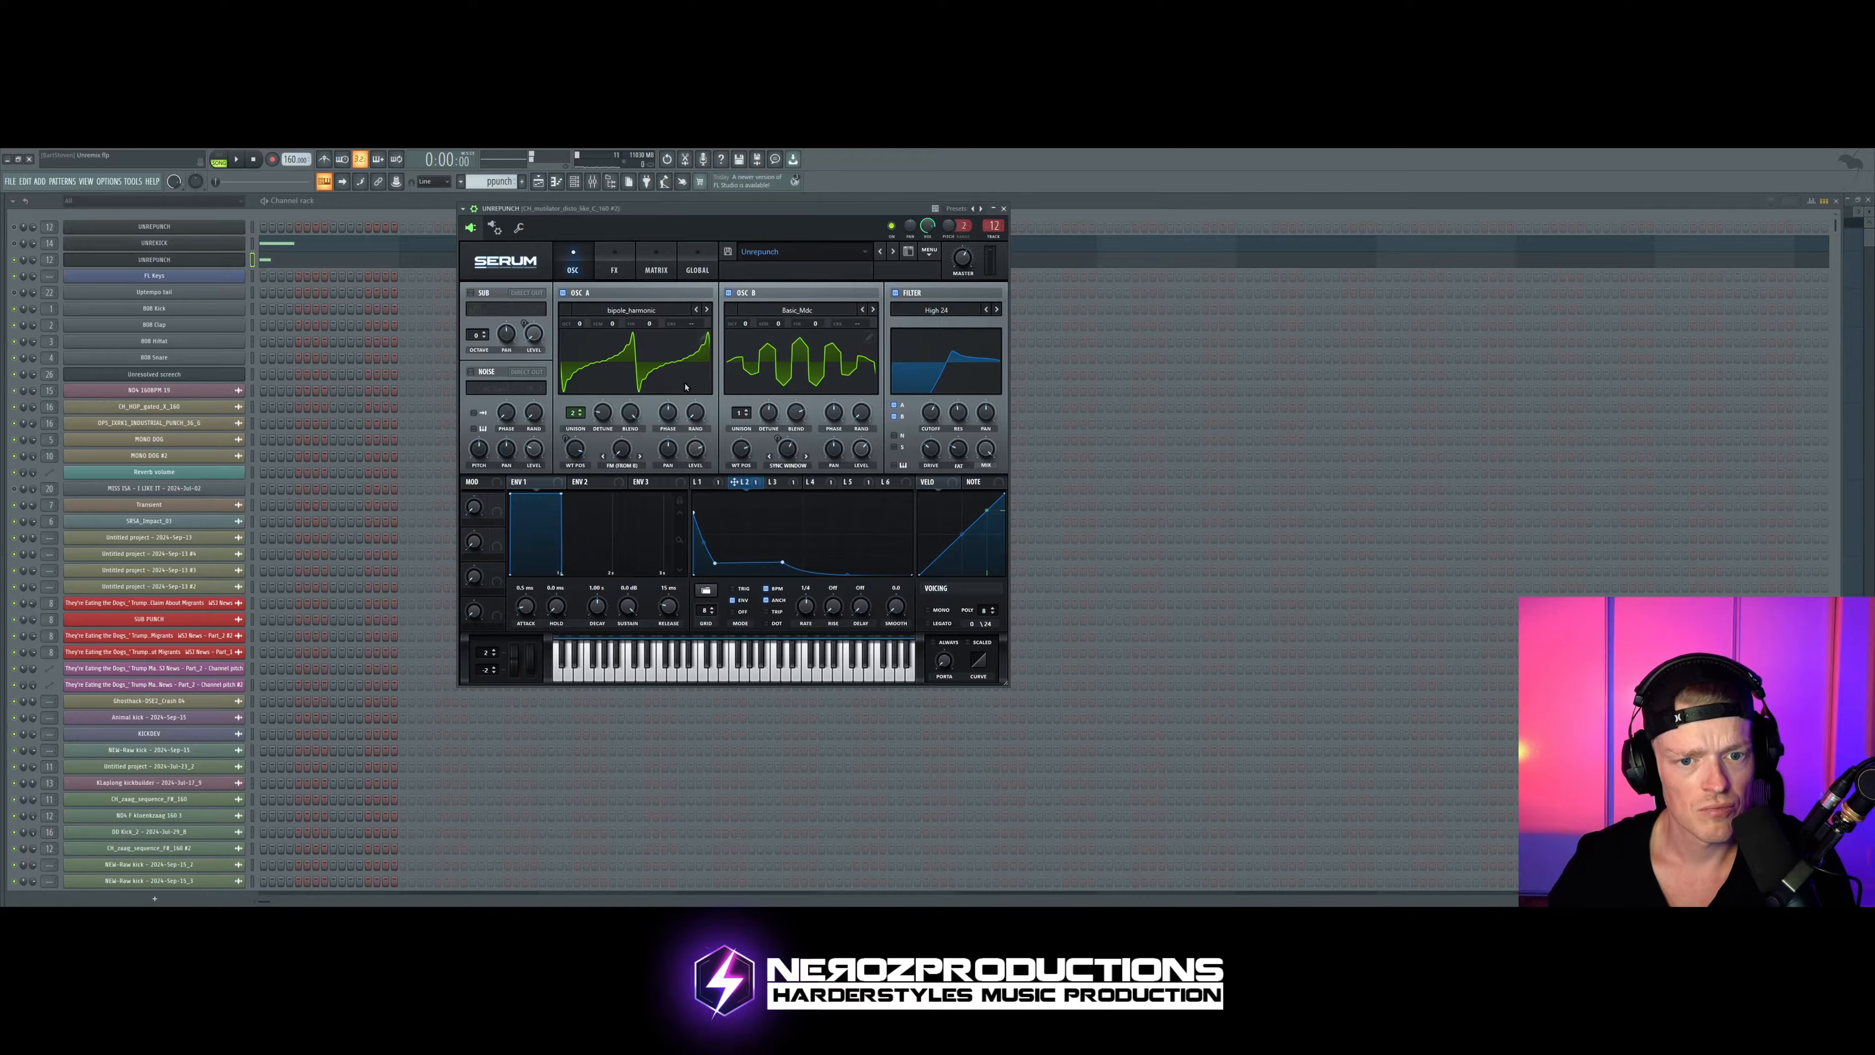
click(655, 268)
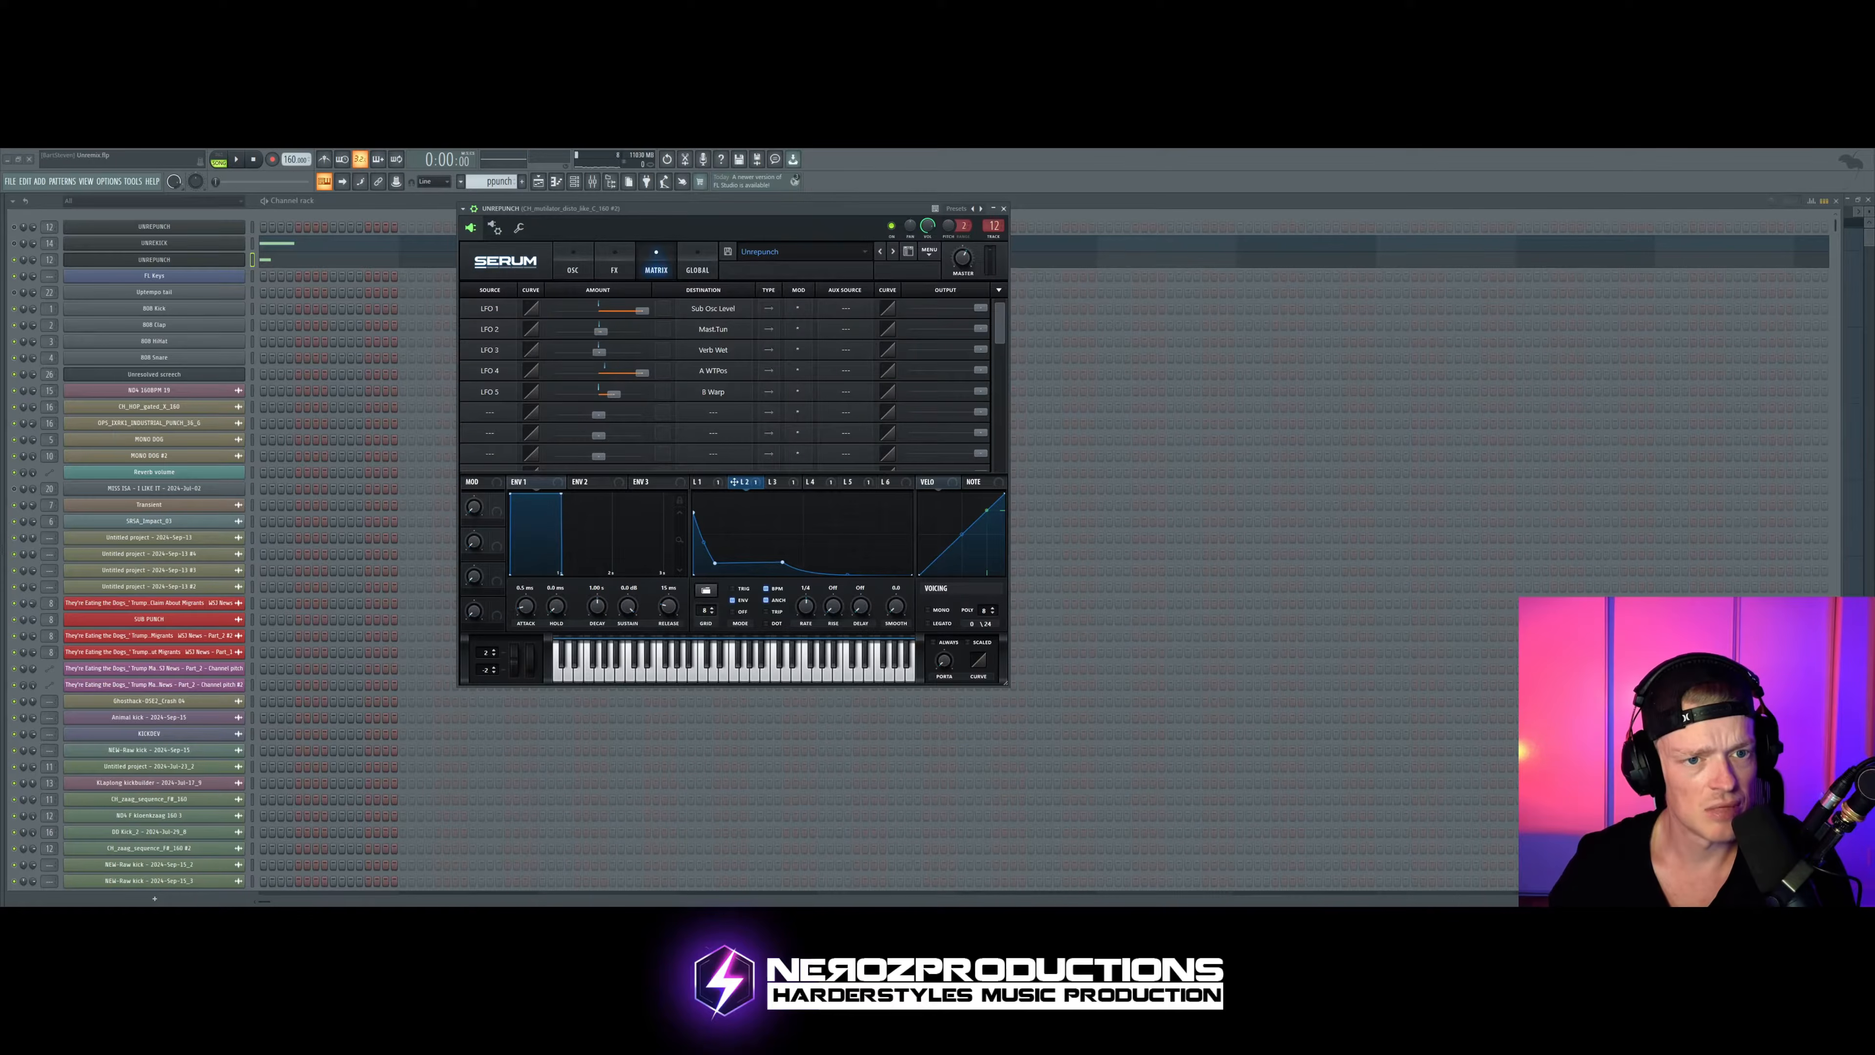
drag(601, 331, 626, 331)
key(space)
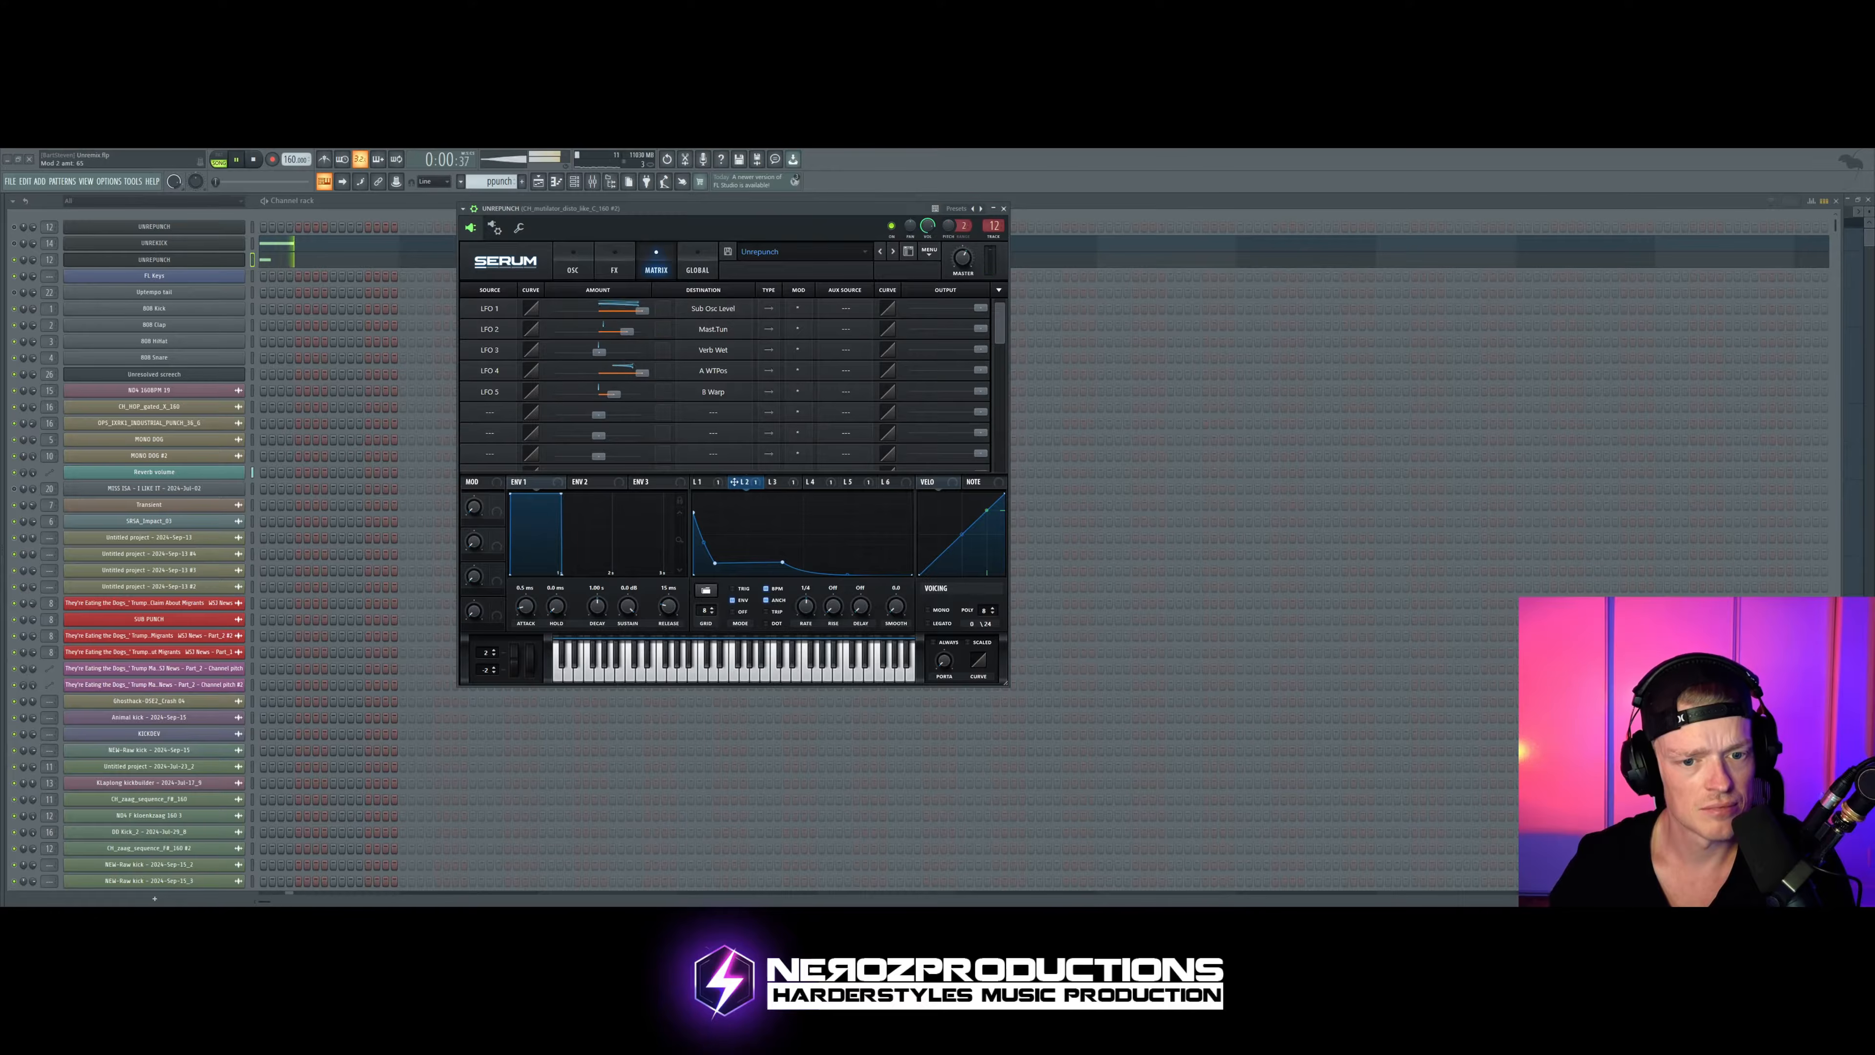
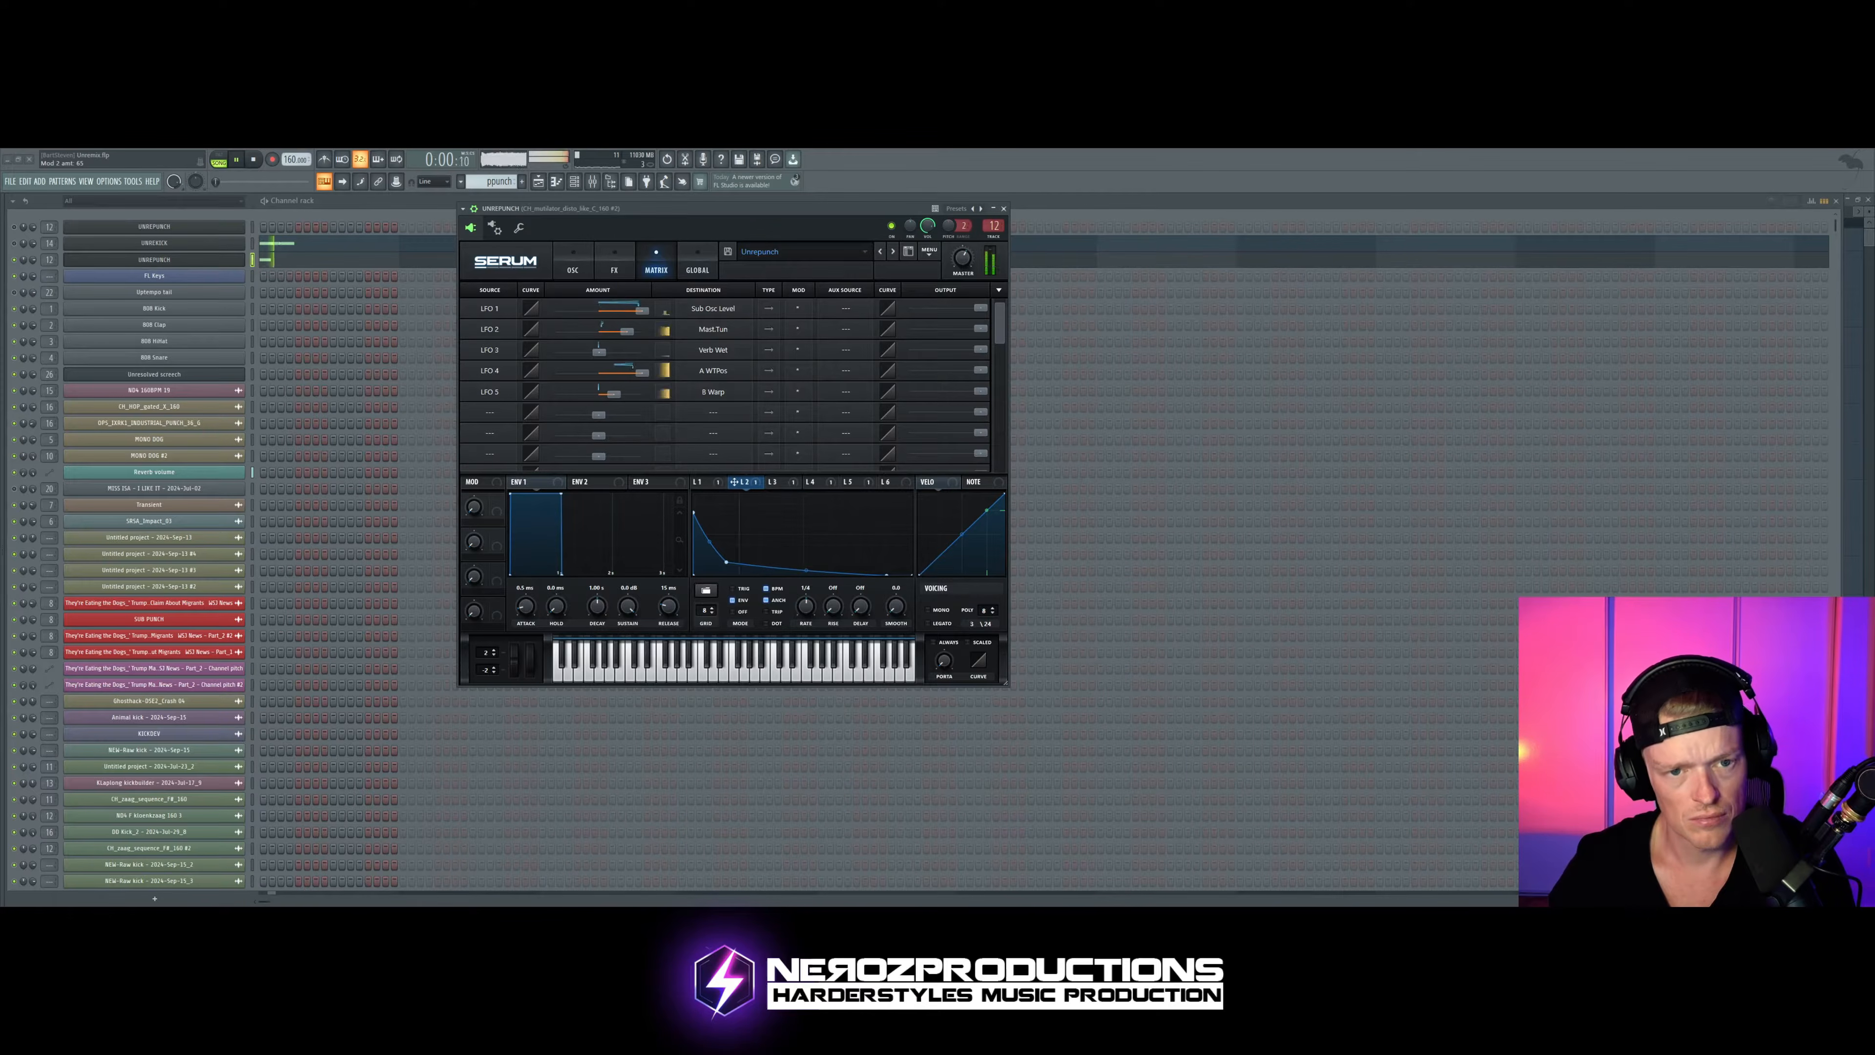
Step: Set the punch's Serum filter cutoff to about 269 Hz and adjust the filter drive while auditioning the pattern
click(573, 266)
drag(748, 239, 756, 240)
key(space)
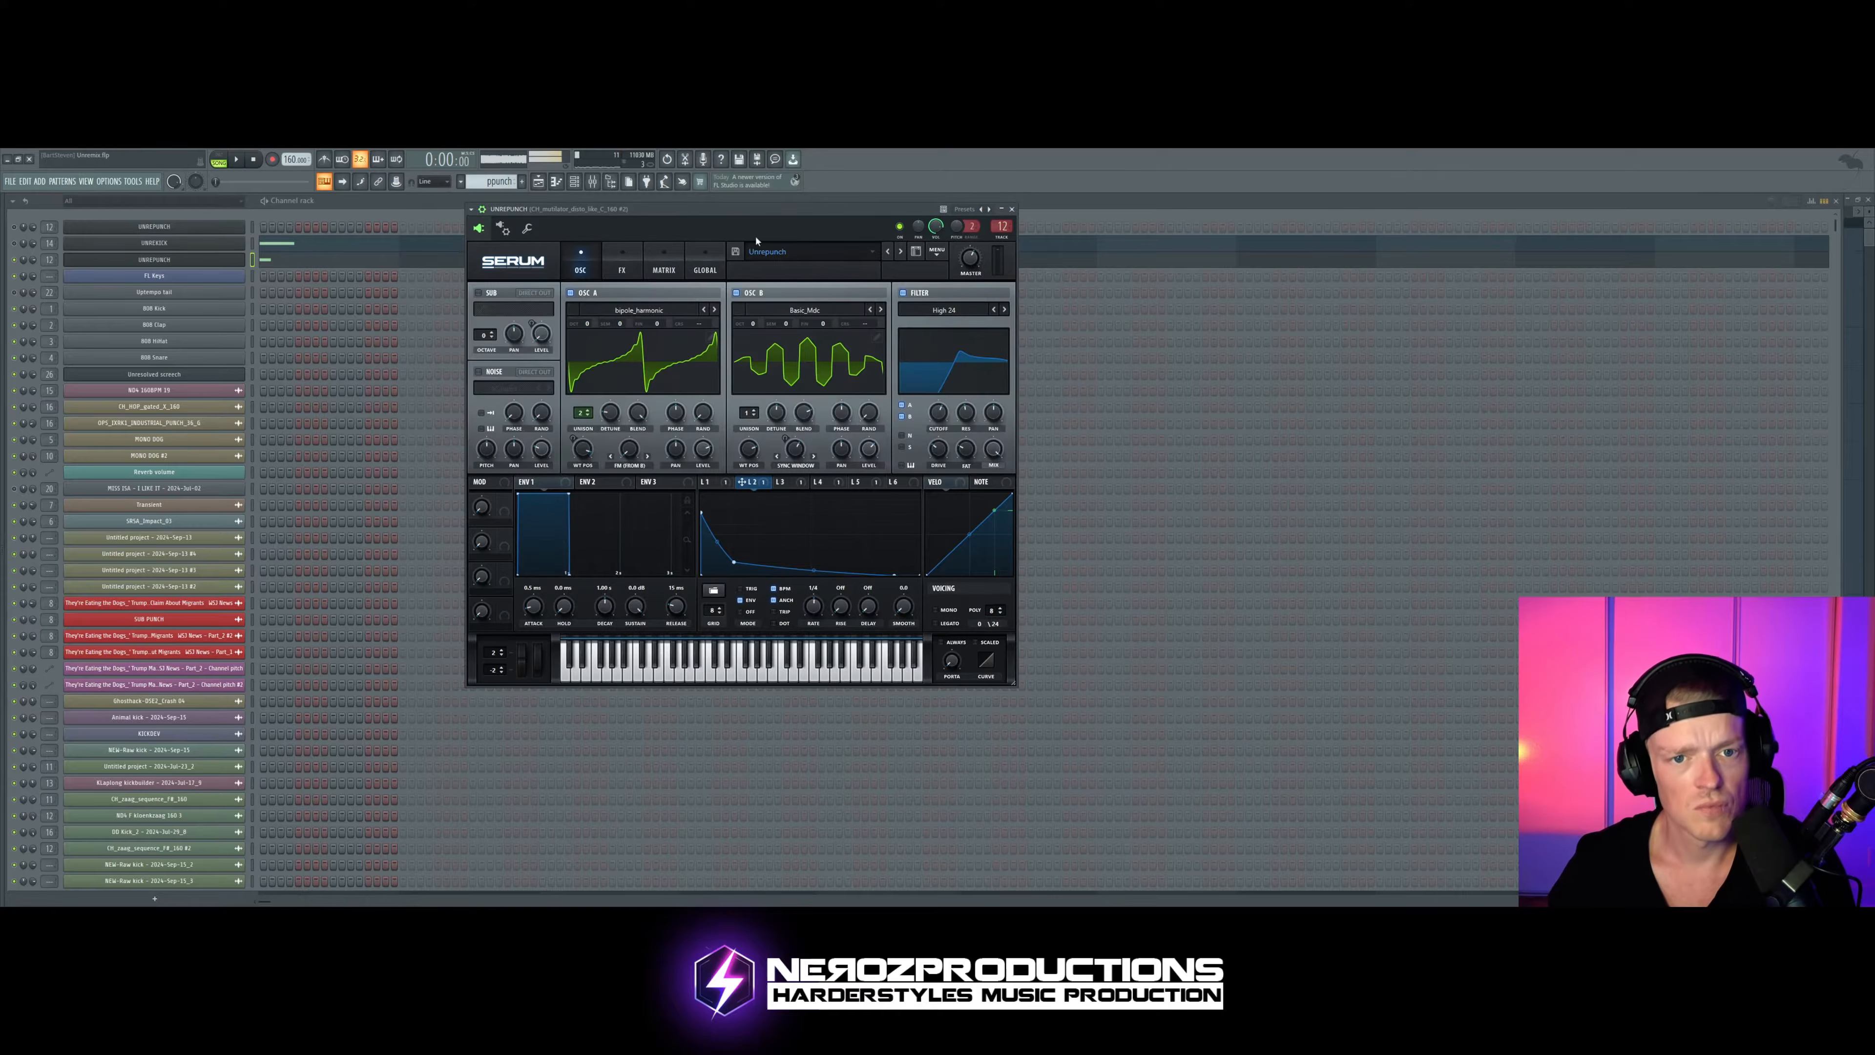
key(z)
drag(940, 419, 939, 446)
key(space)
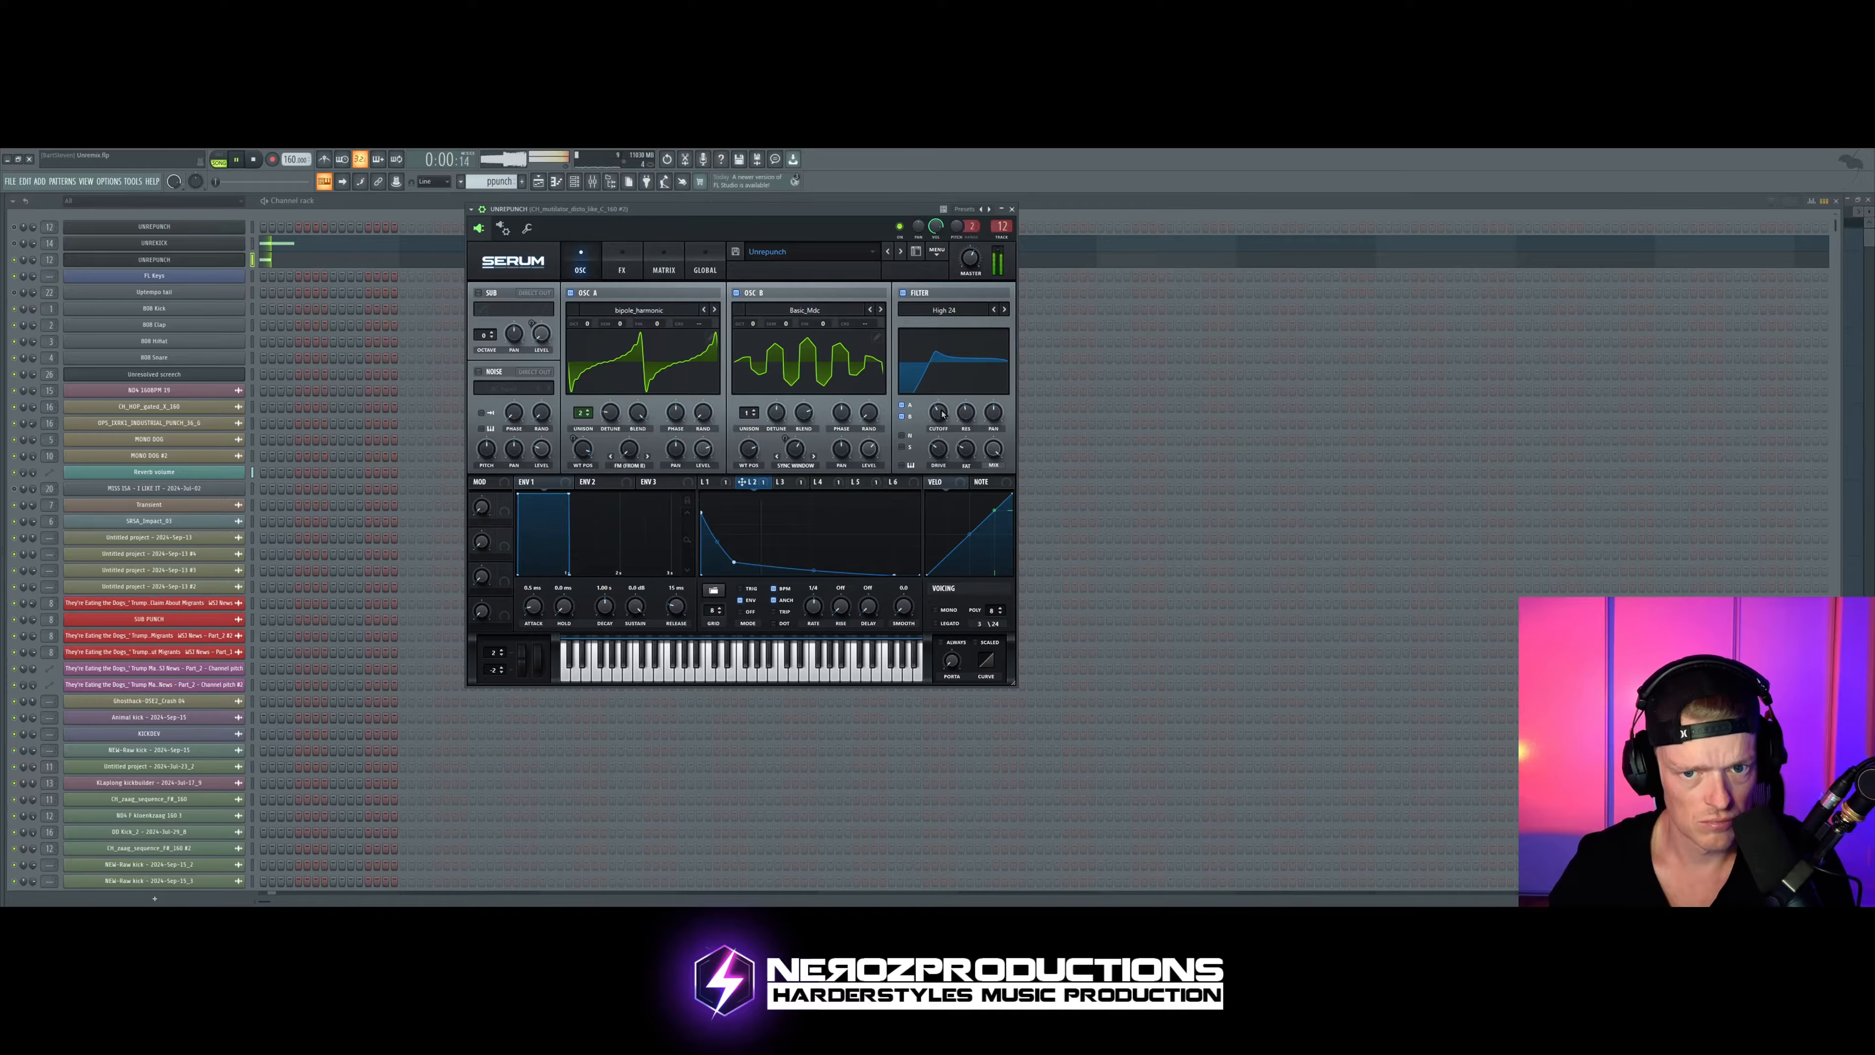
mouse_move(938, 412)
mouse_down()
mouse_move(965, 414)
mouse_move(939, 412)
mouse_up()
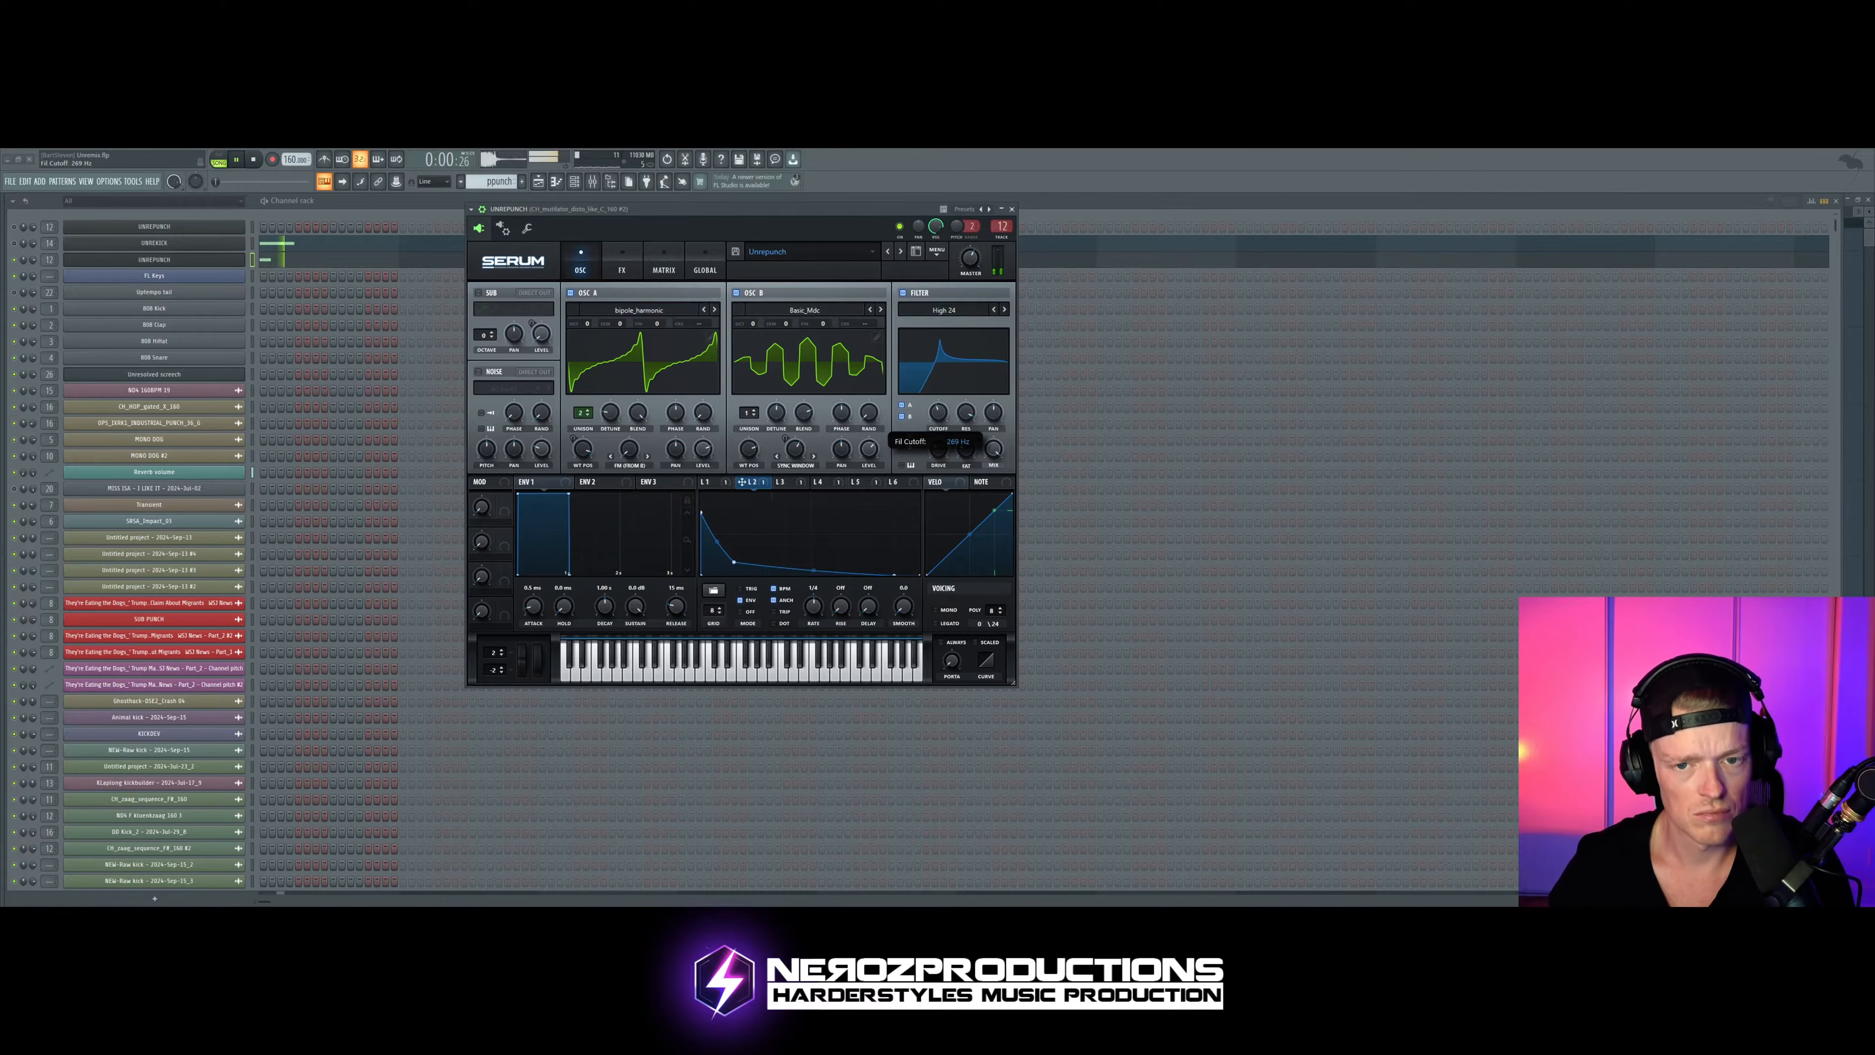
drag(939, 449, 938, 443)
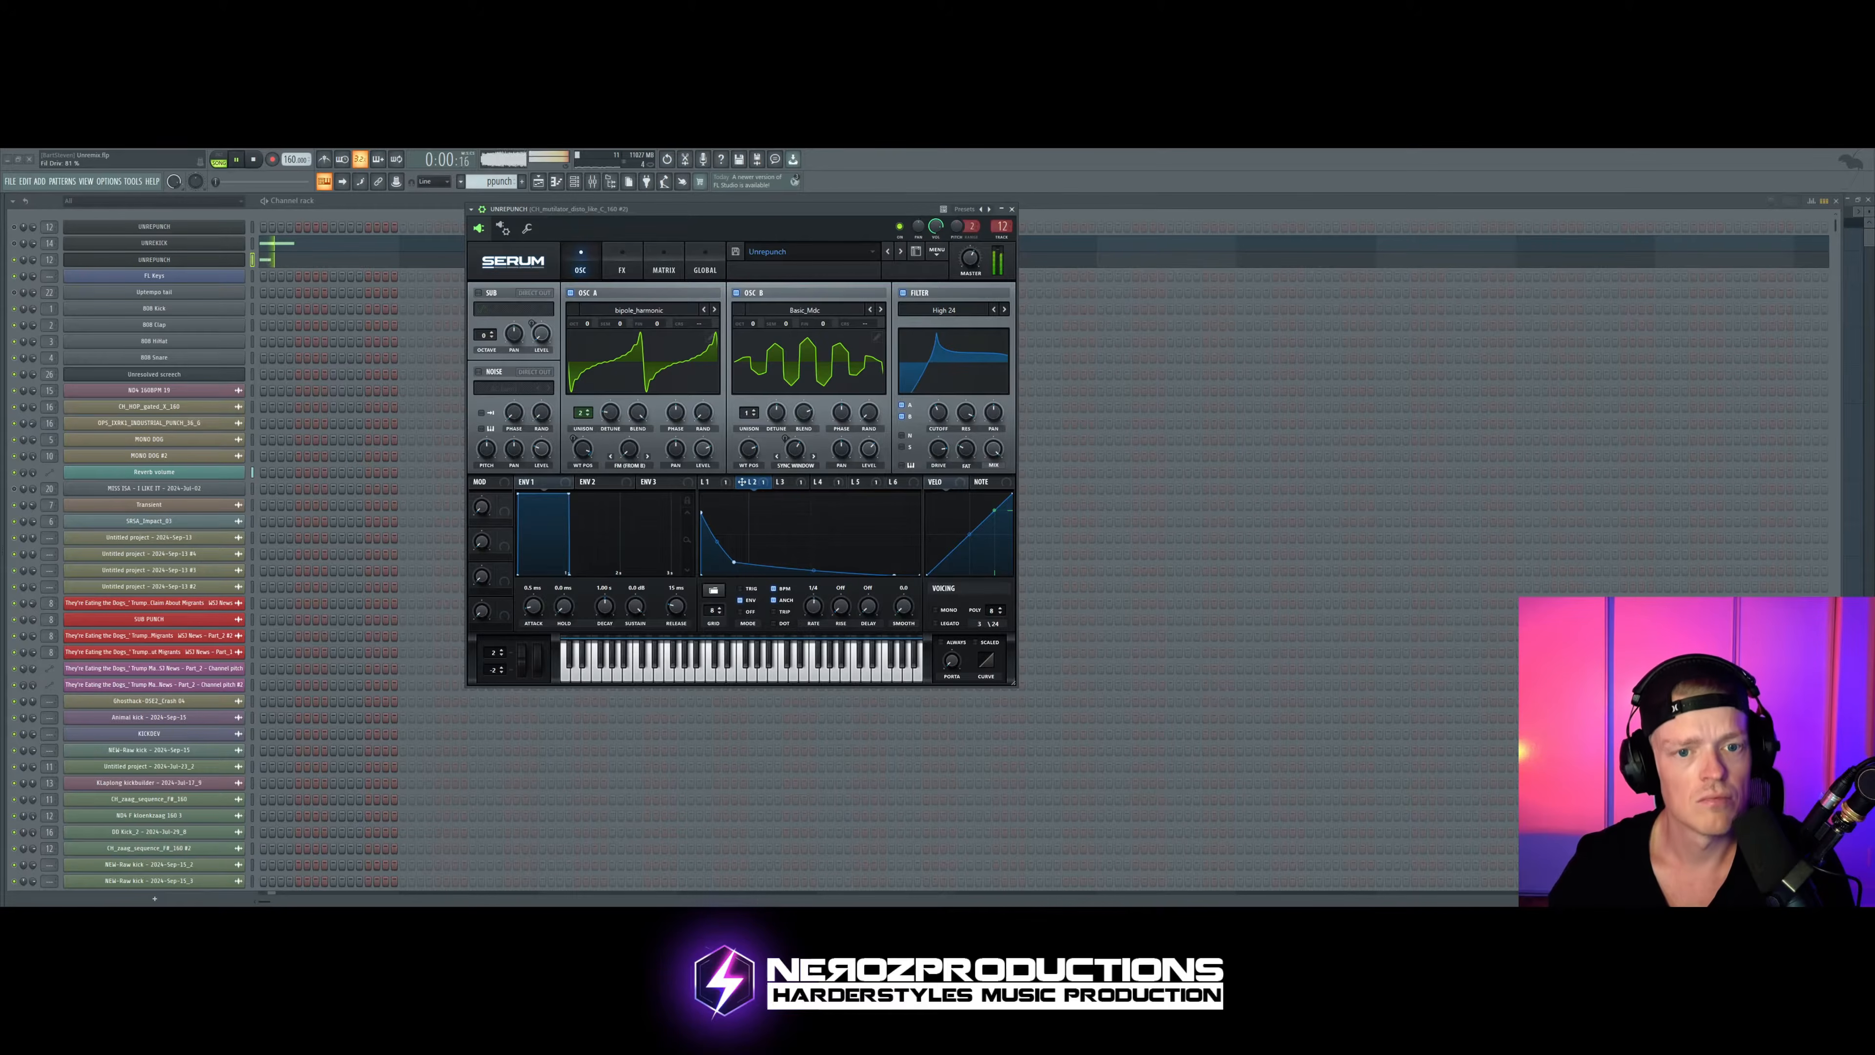
Step: Set Osc B's unison to 2 voices and adjust its unison detune while the pattern plays
drag(811, 224, 822, 225)
key(space)
drag(765, 420, 787, 403)
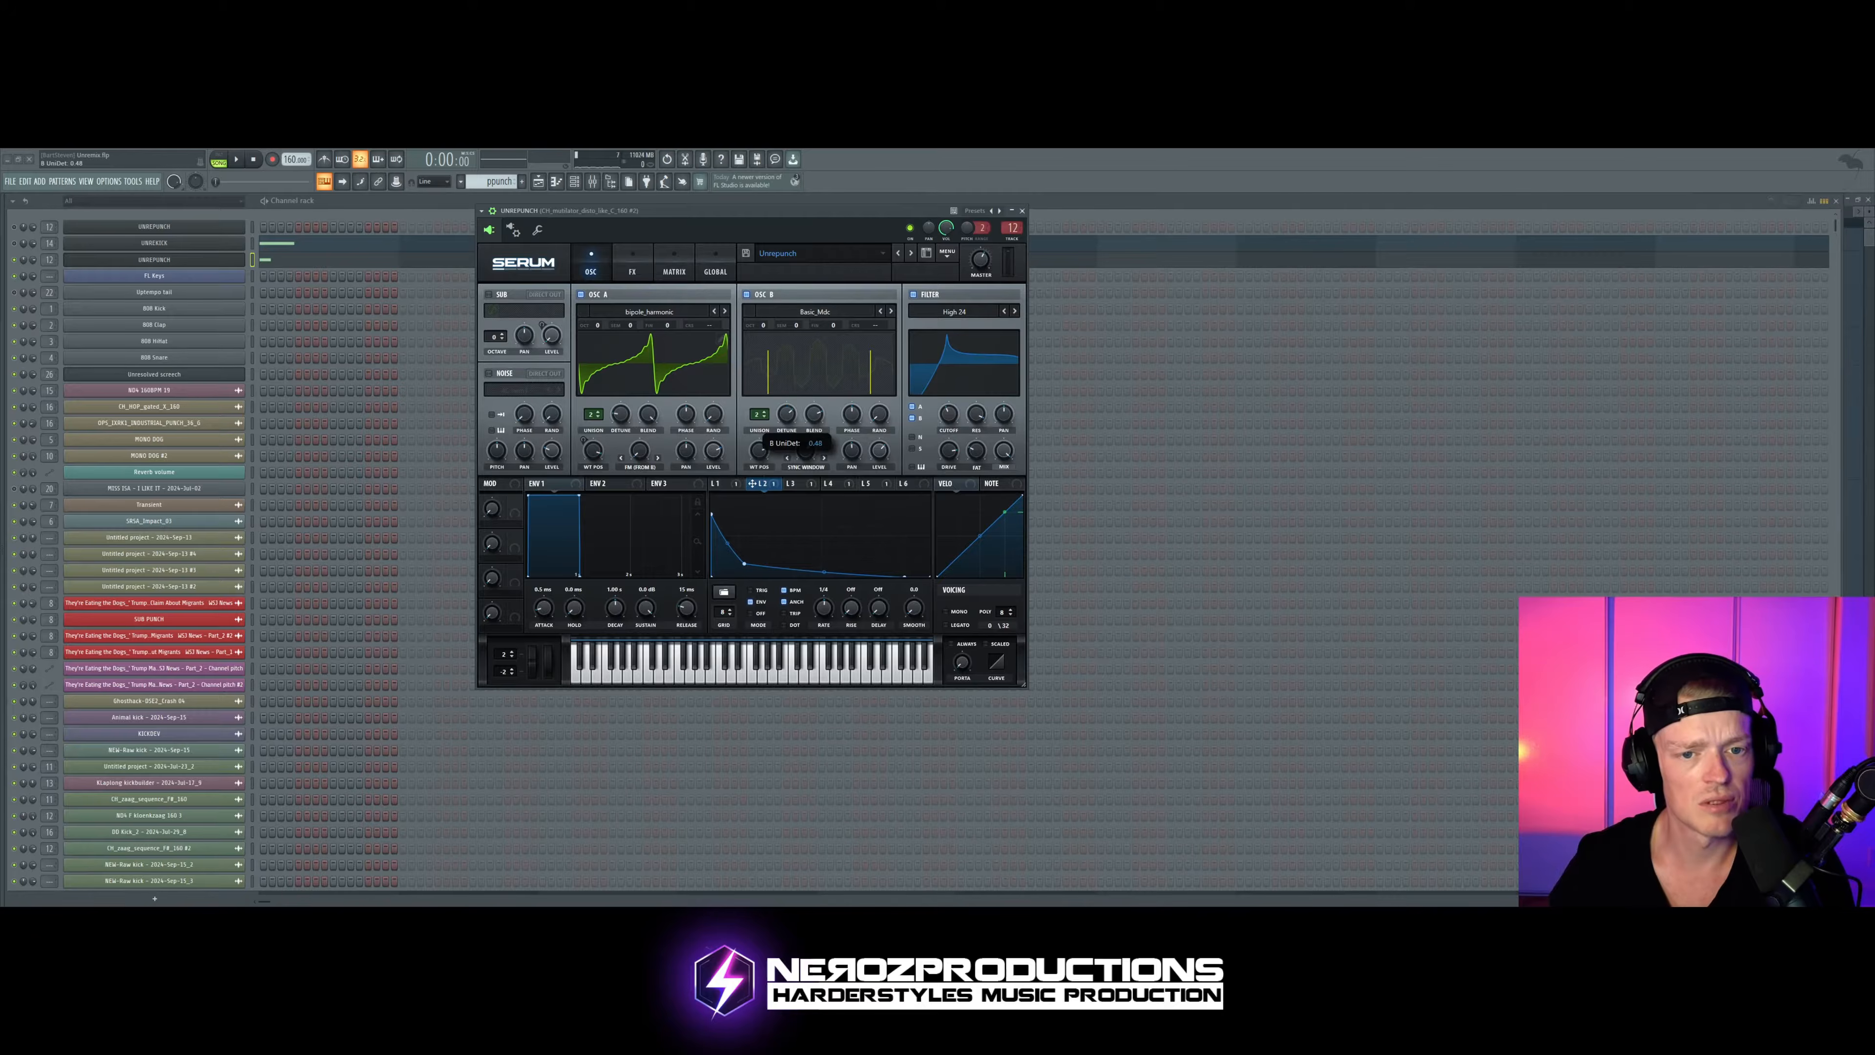
key(space)
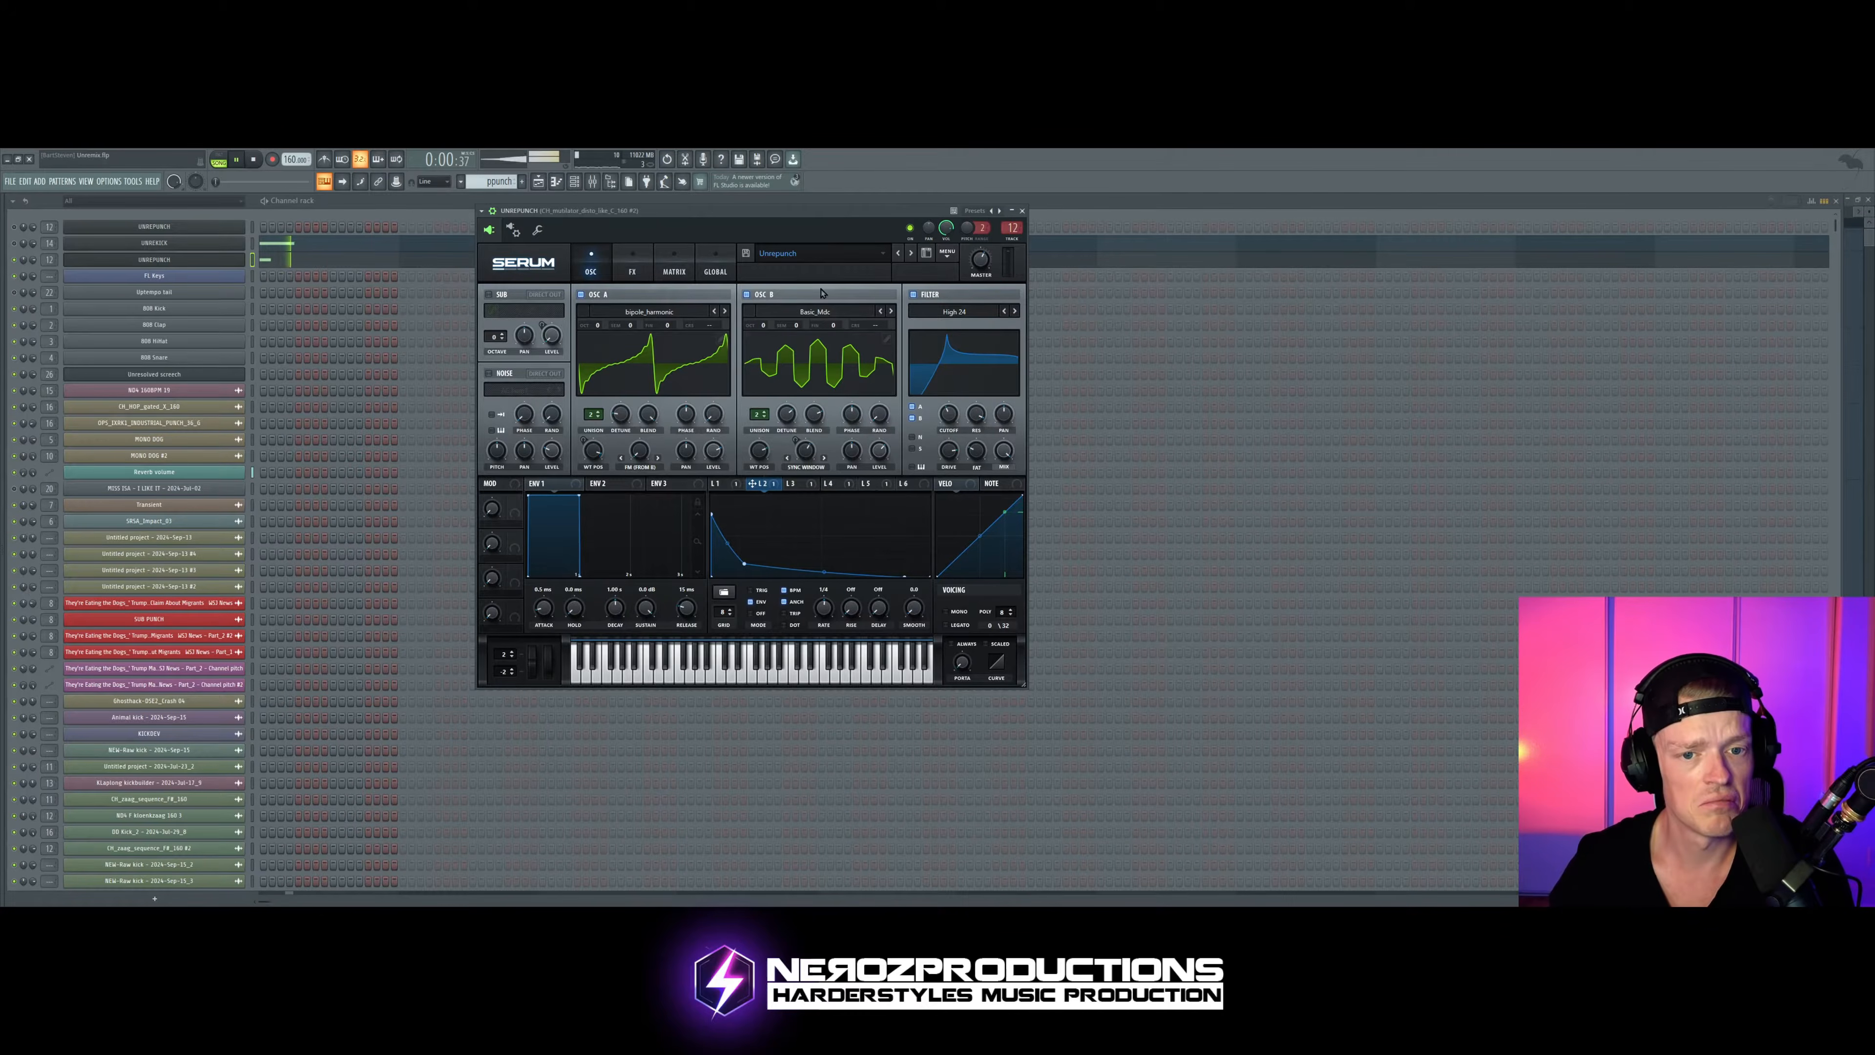
mouse_move(787, 415)
mouse_down()
mouse_move(759, 396)
mouse_move(787, 427)
mouse_up()
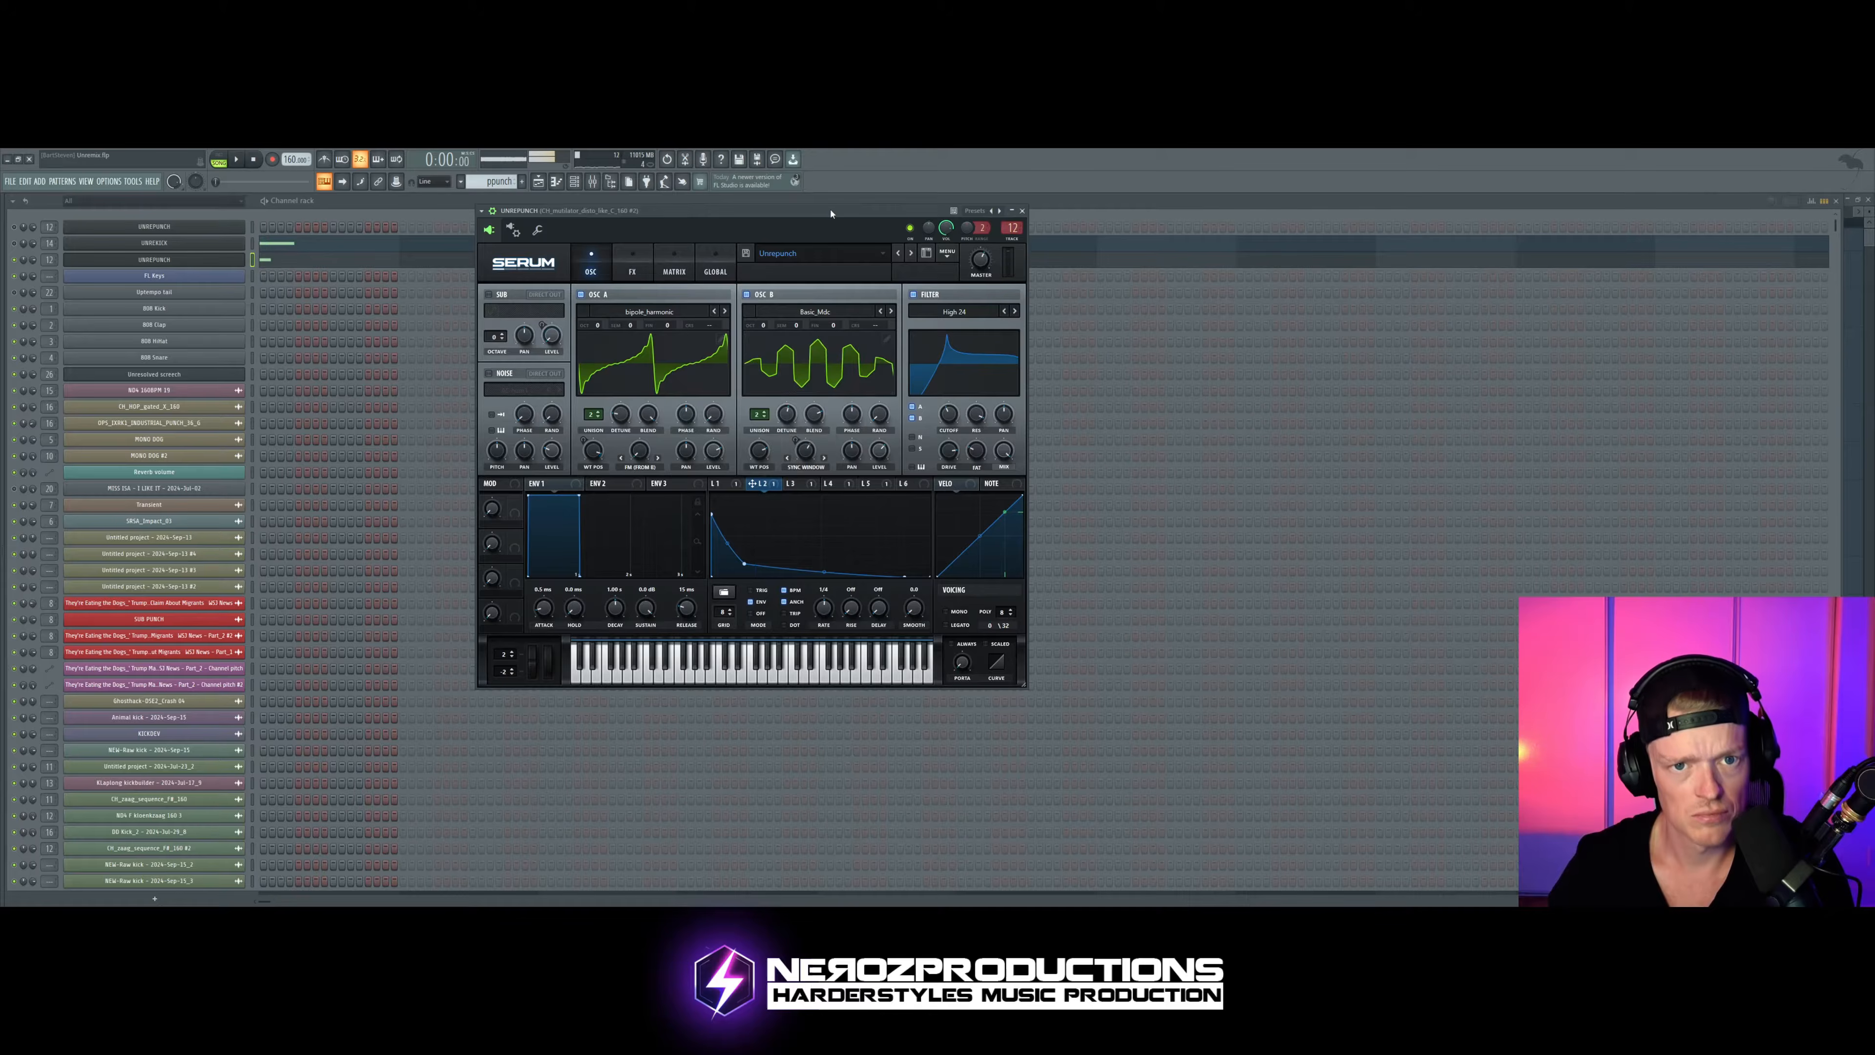
Step: Open the FabFilter Pro-Q 3 on the punch's mixer track, narrow the boosted bell band and move it to a lower frequency
key(F9)
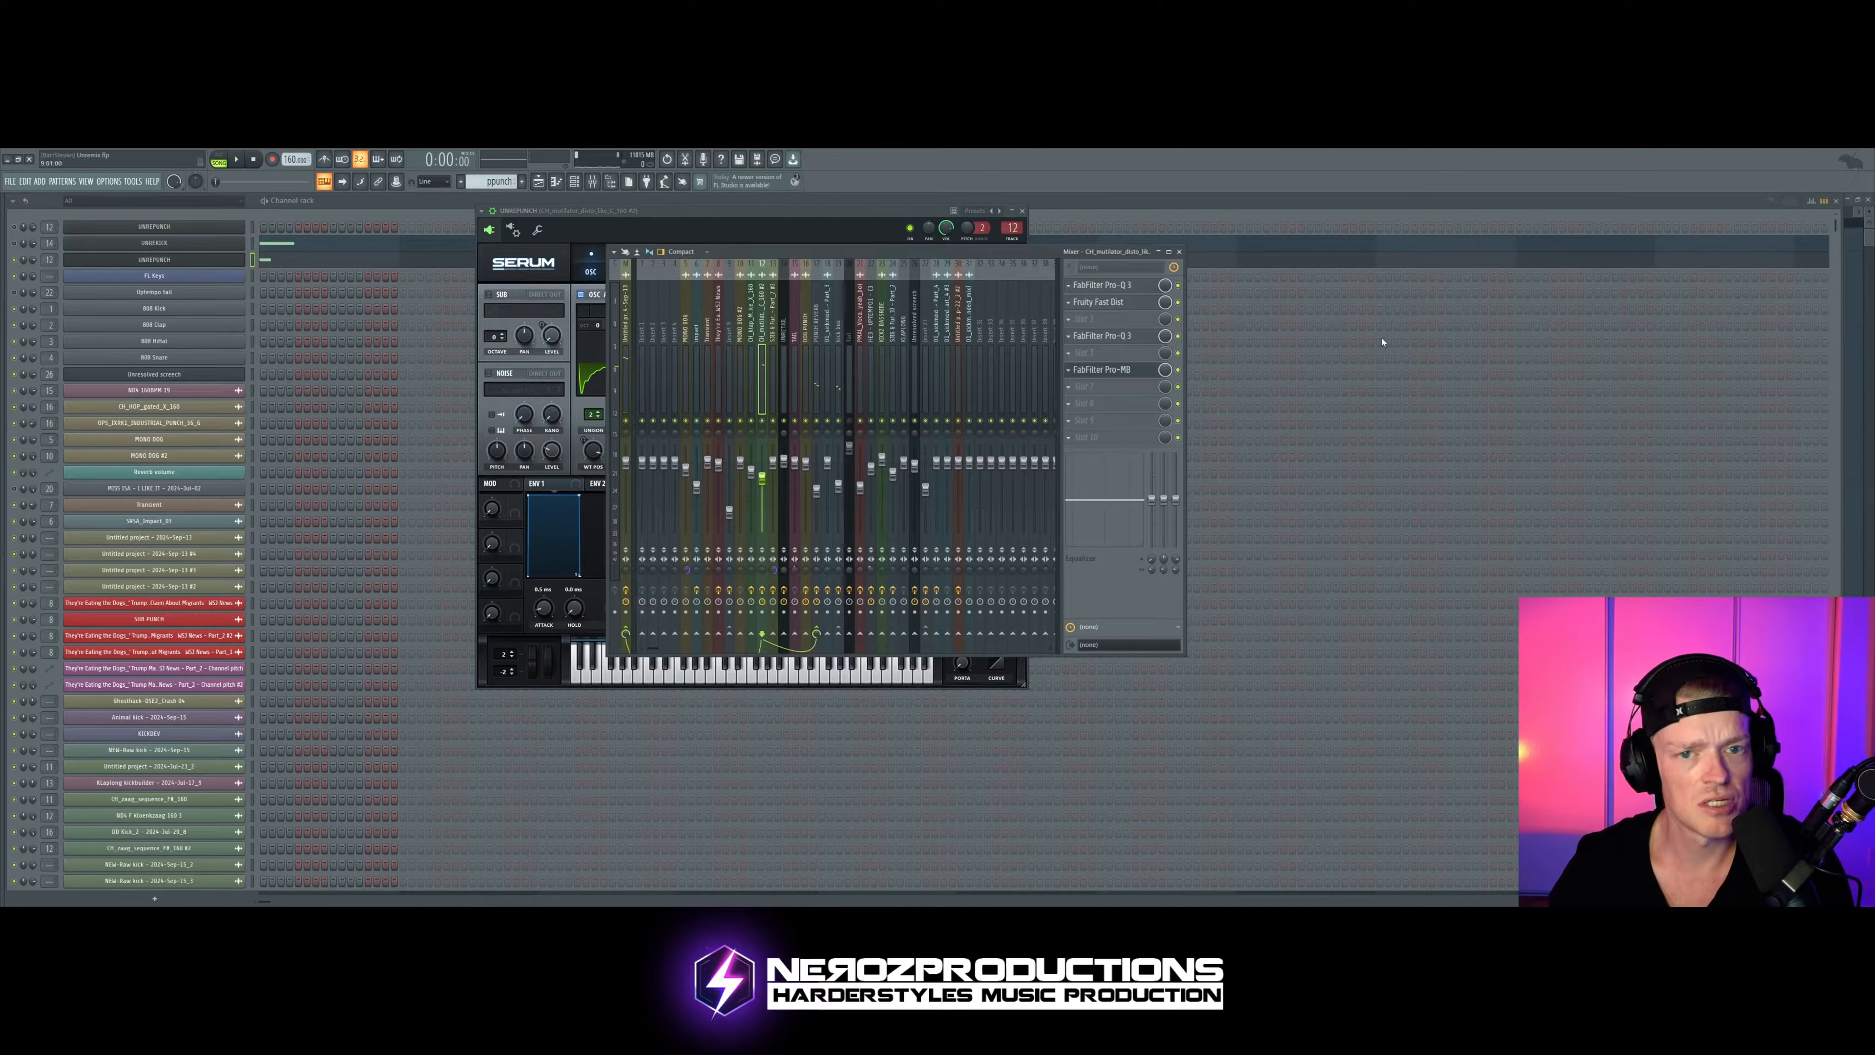
click(1114, 289)
key(space)
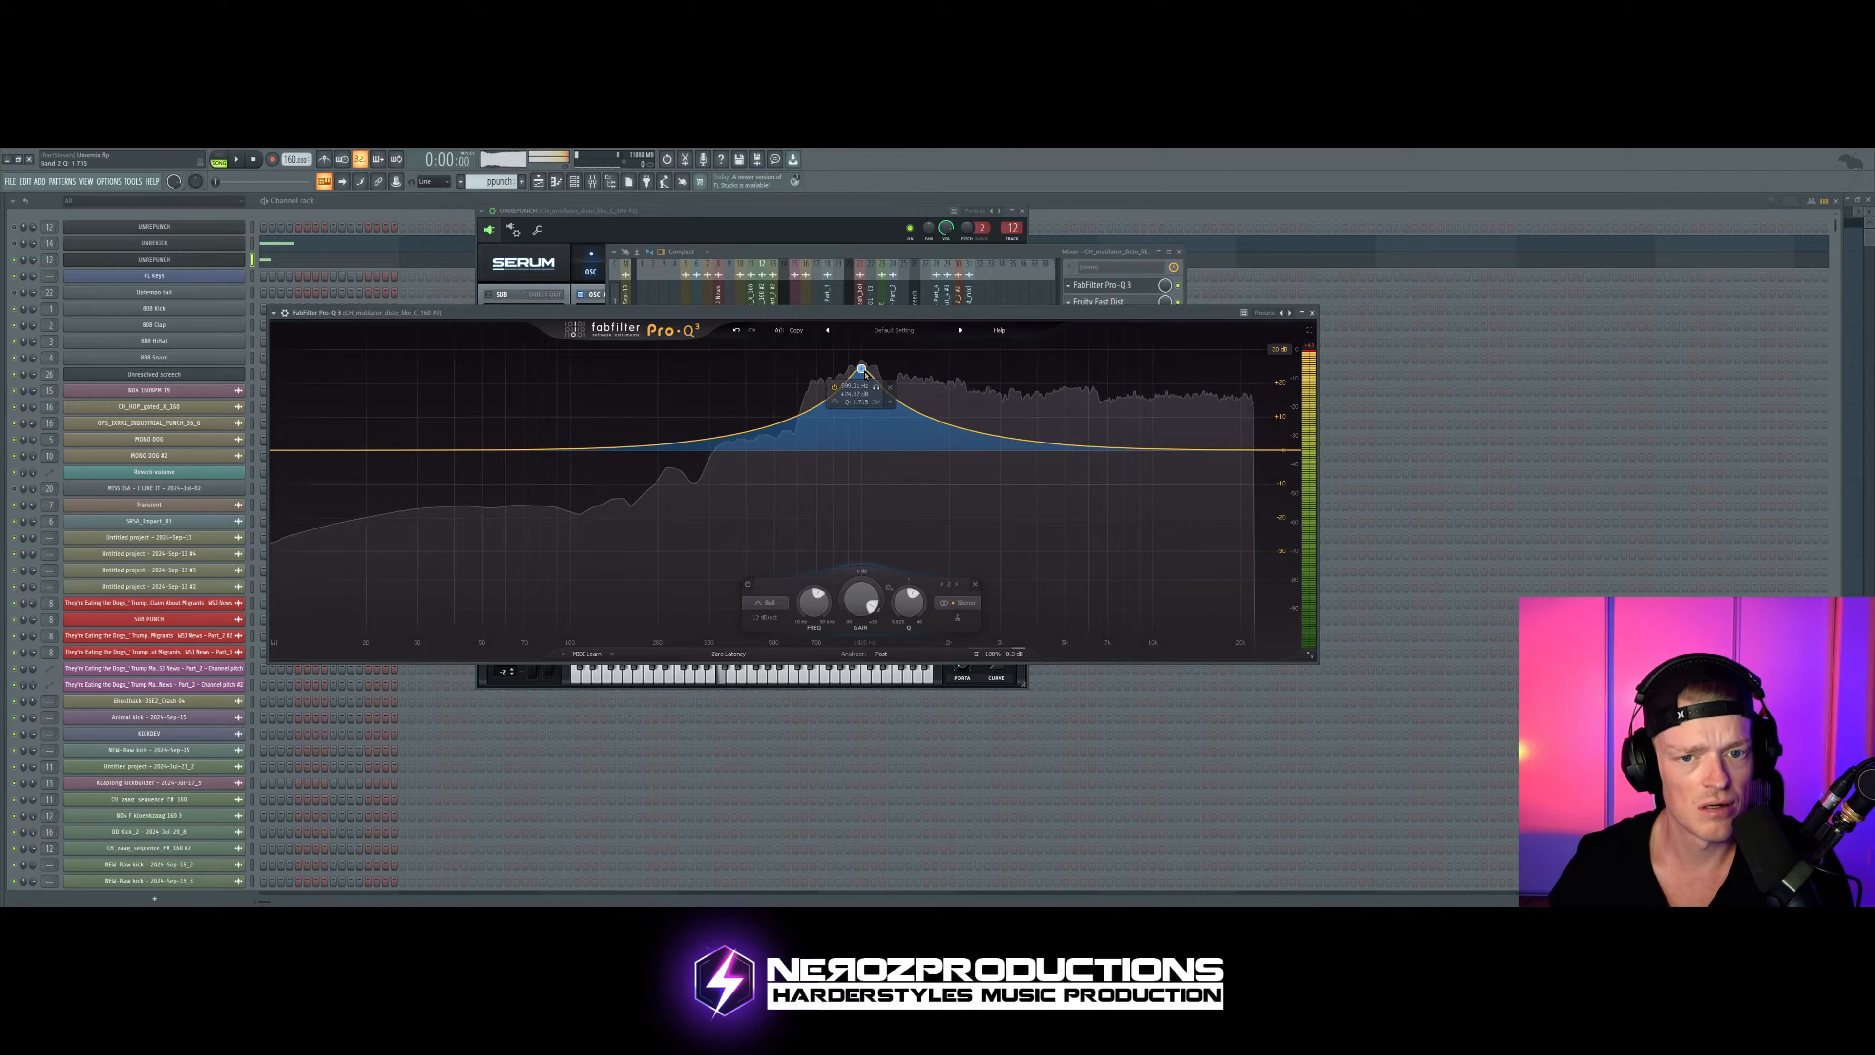
scroll(791, 368, up, 4)
drag(789, 367, 759, 394)
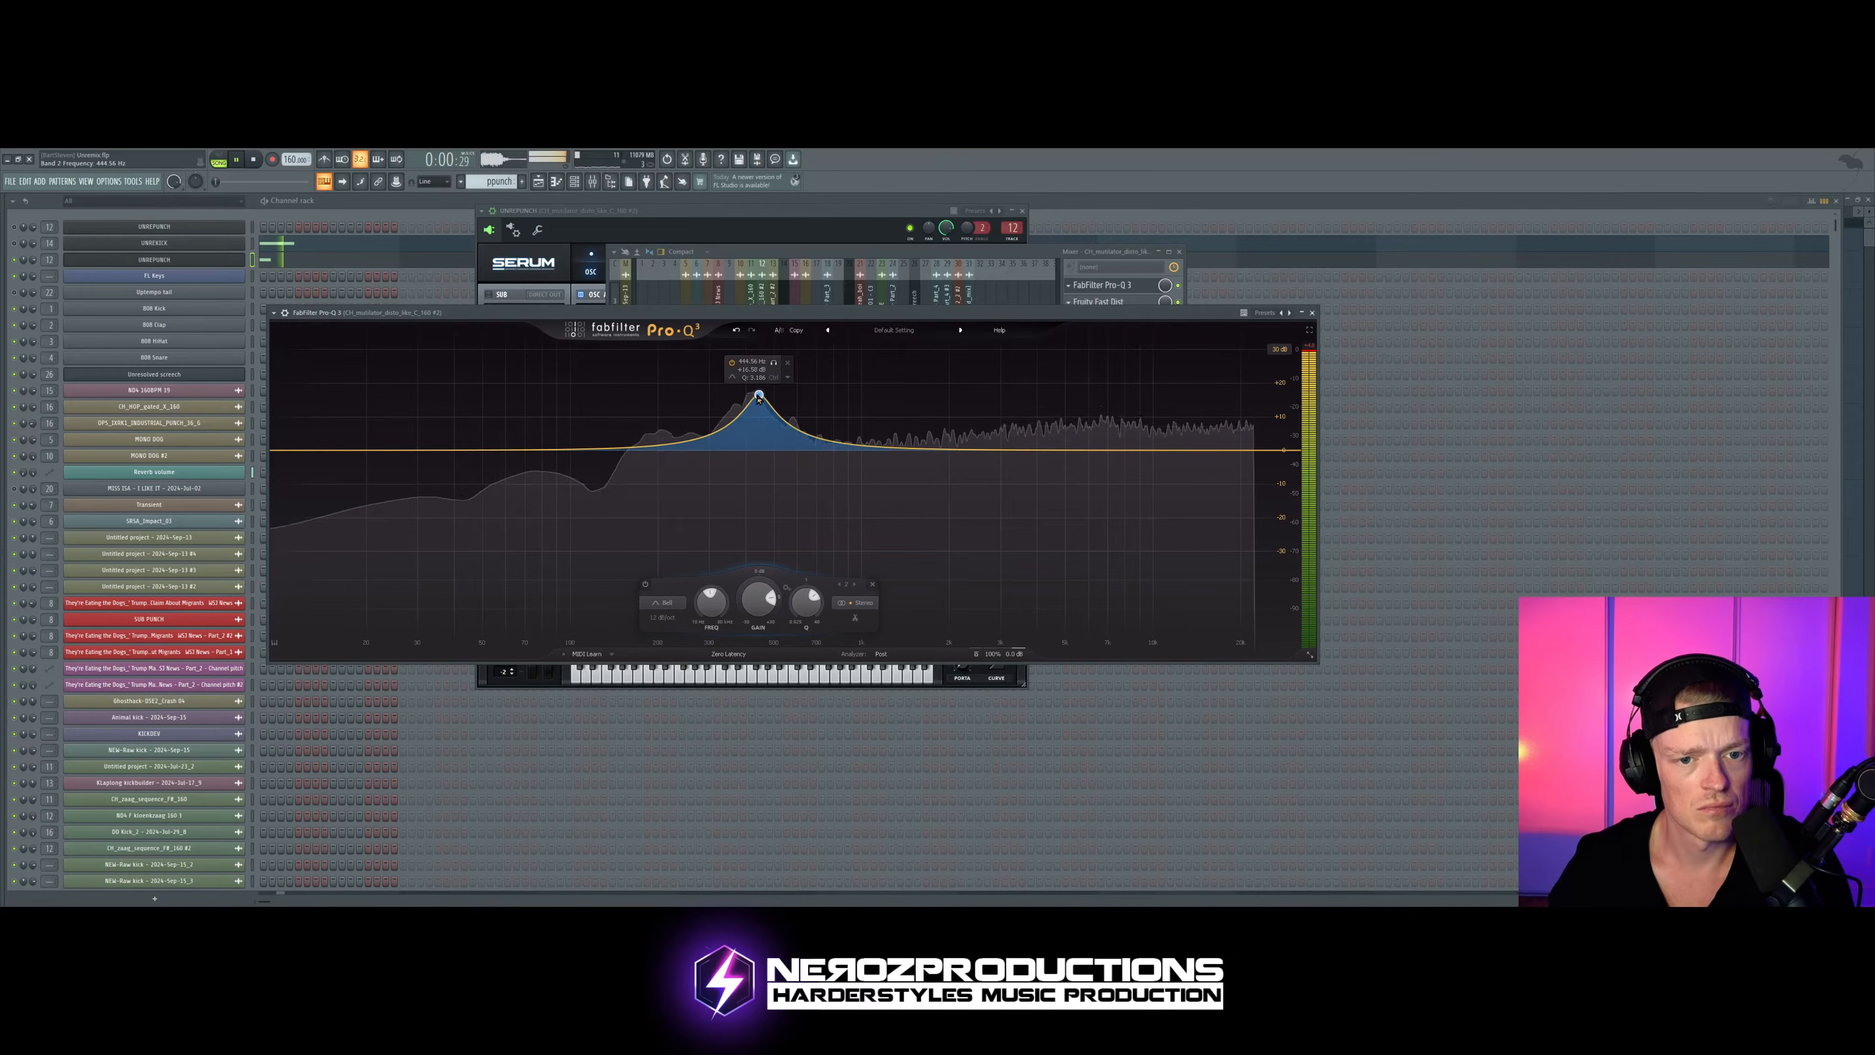
click(857, 252)
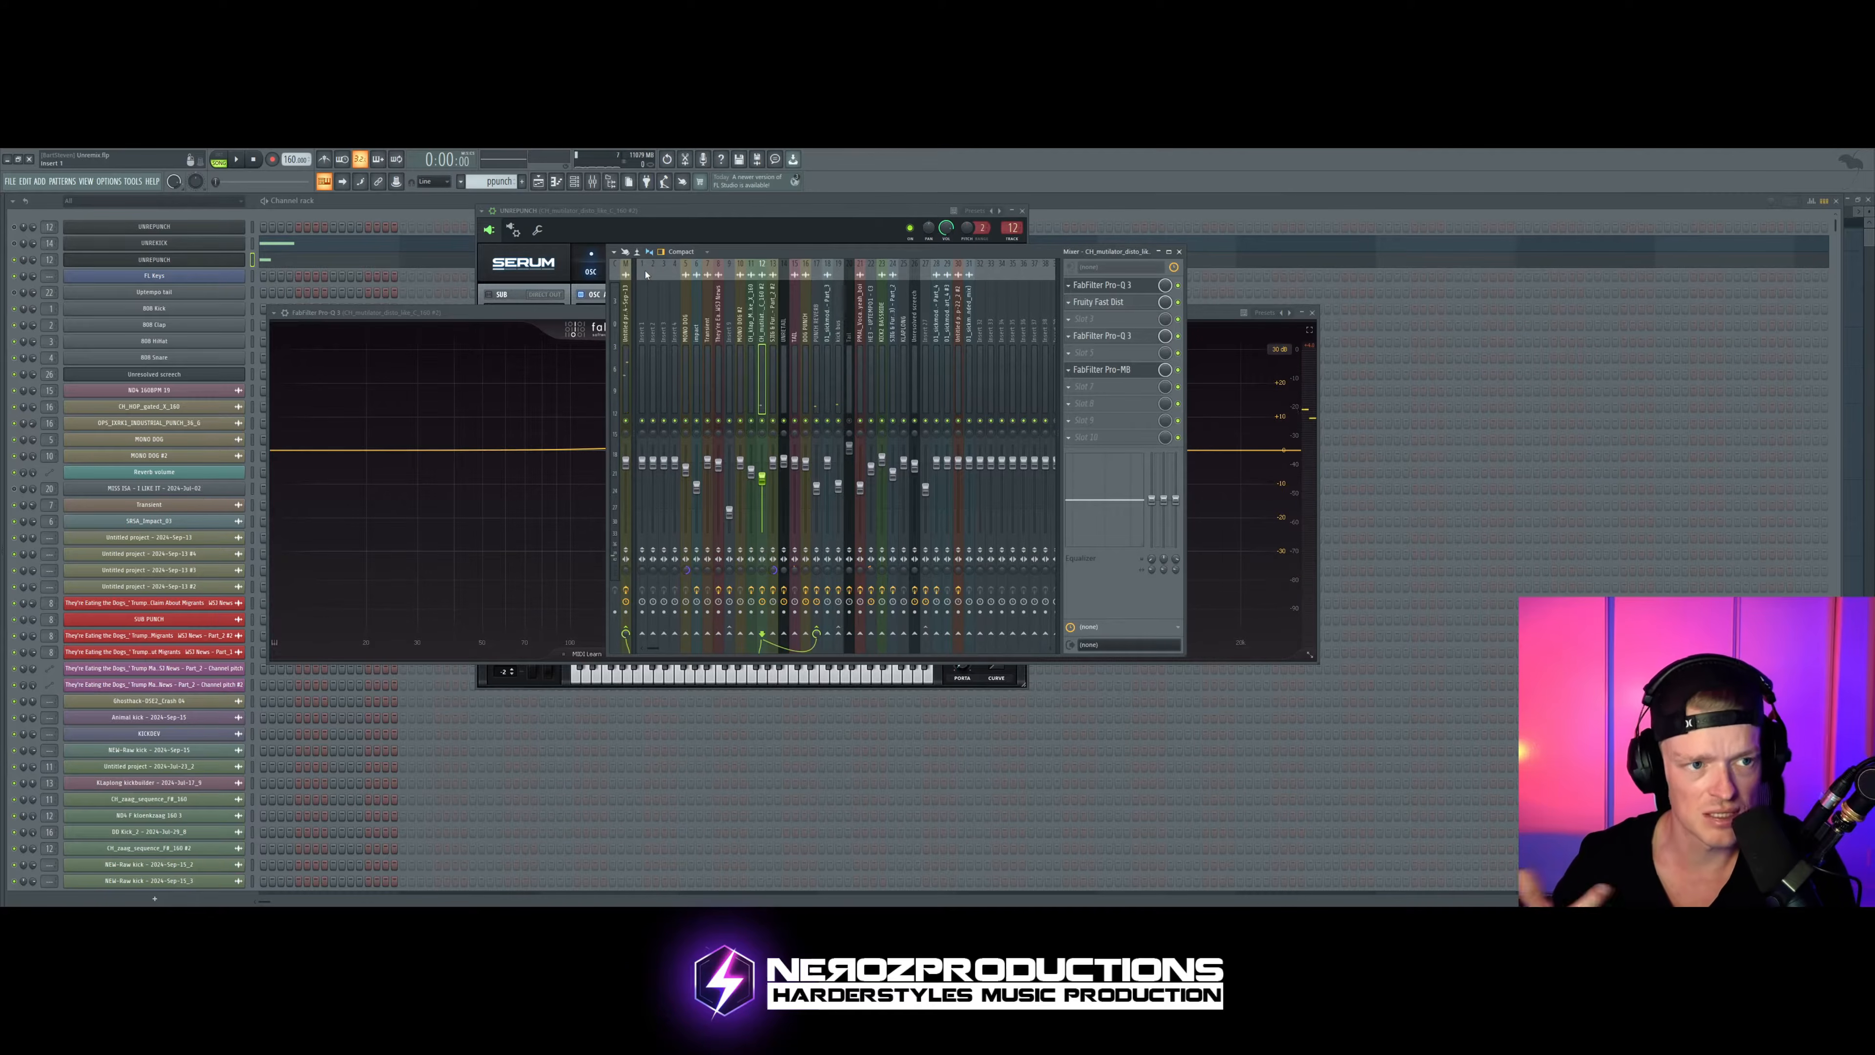
Step: Play the pattern while checking the playlist clips, the mixer levels and the channel rack
click(10, 261)
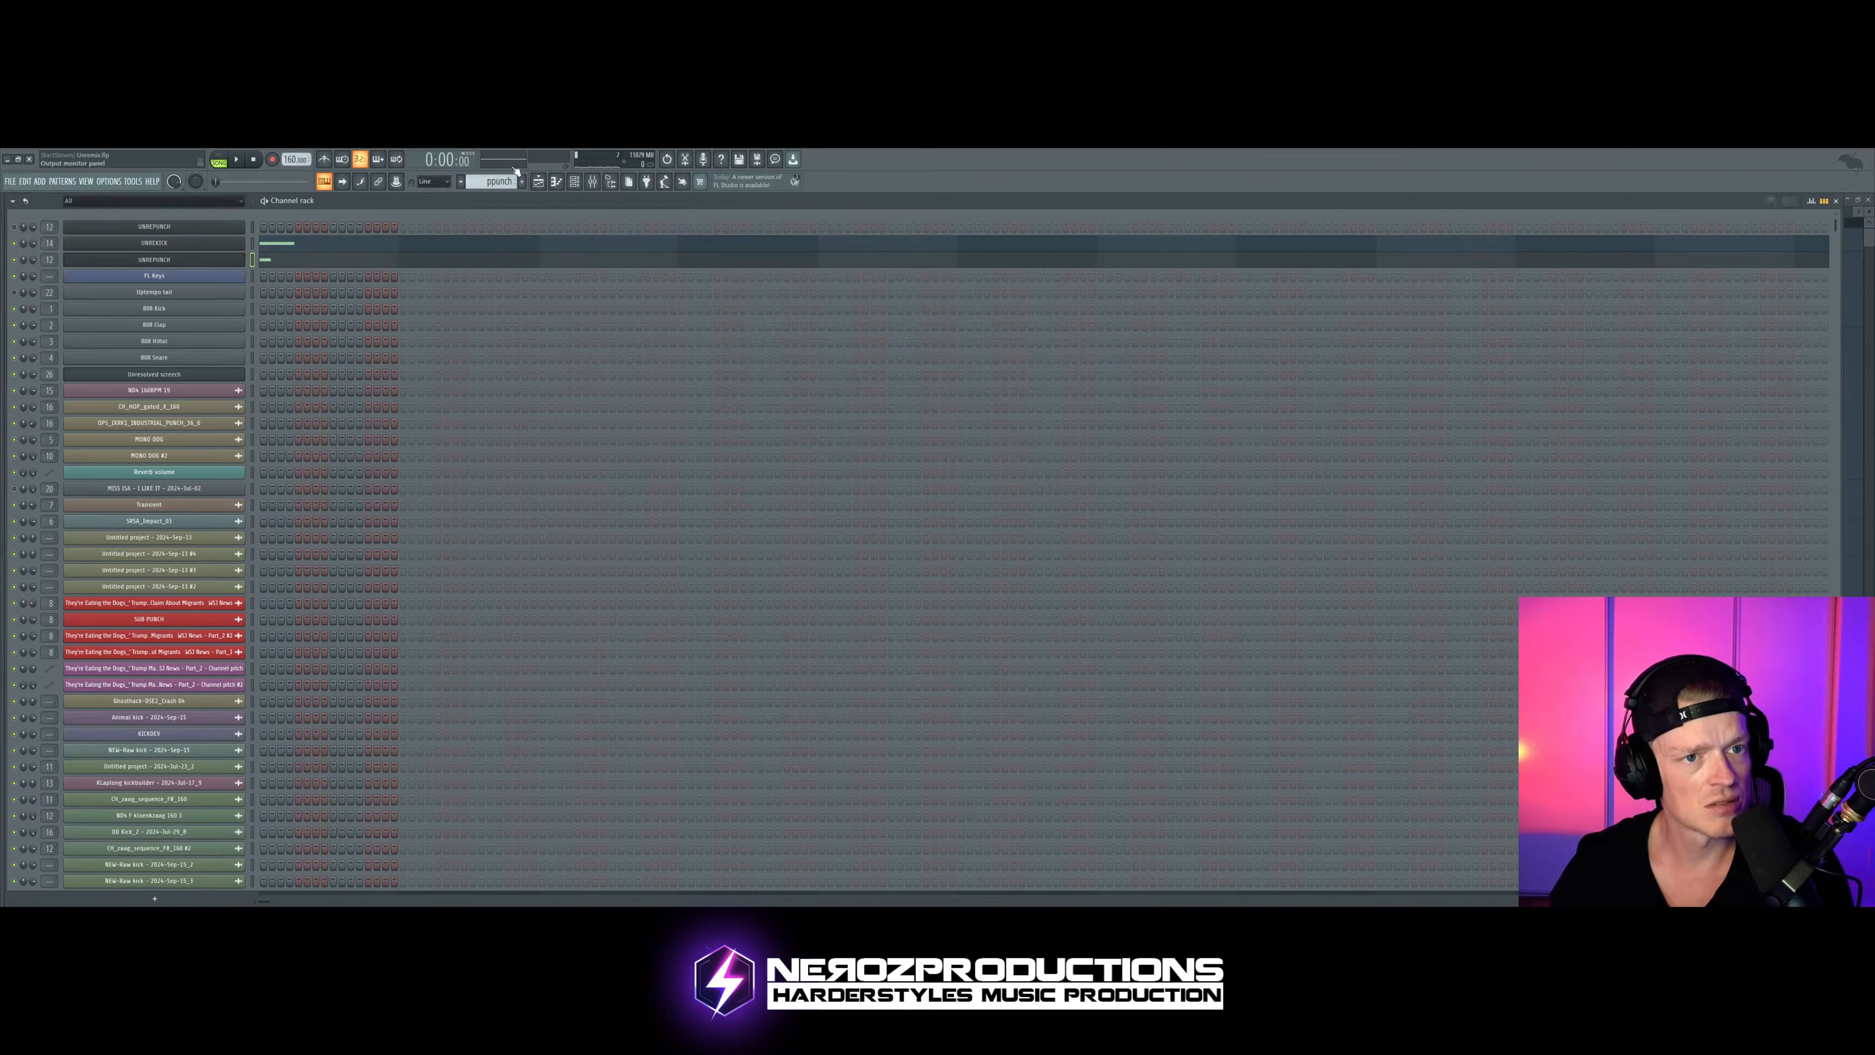
click(538, 182)
key(space)
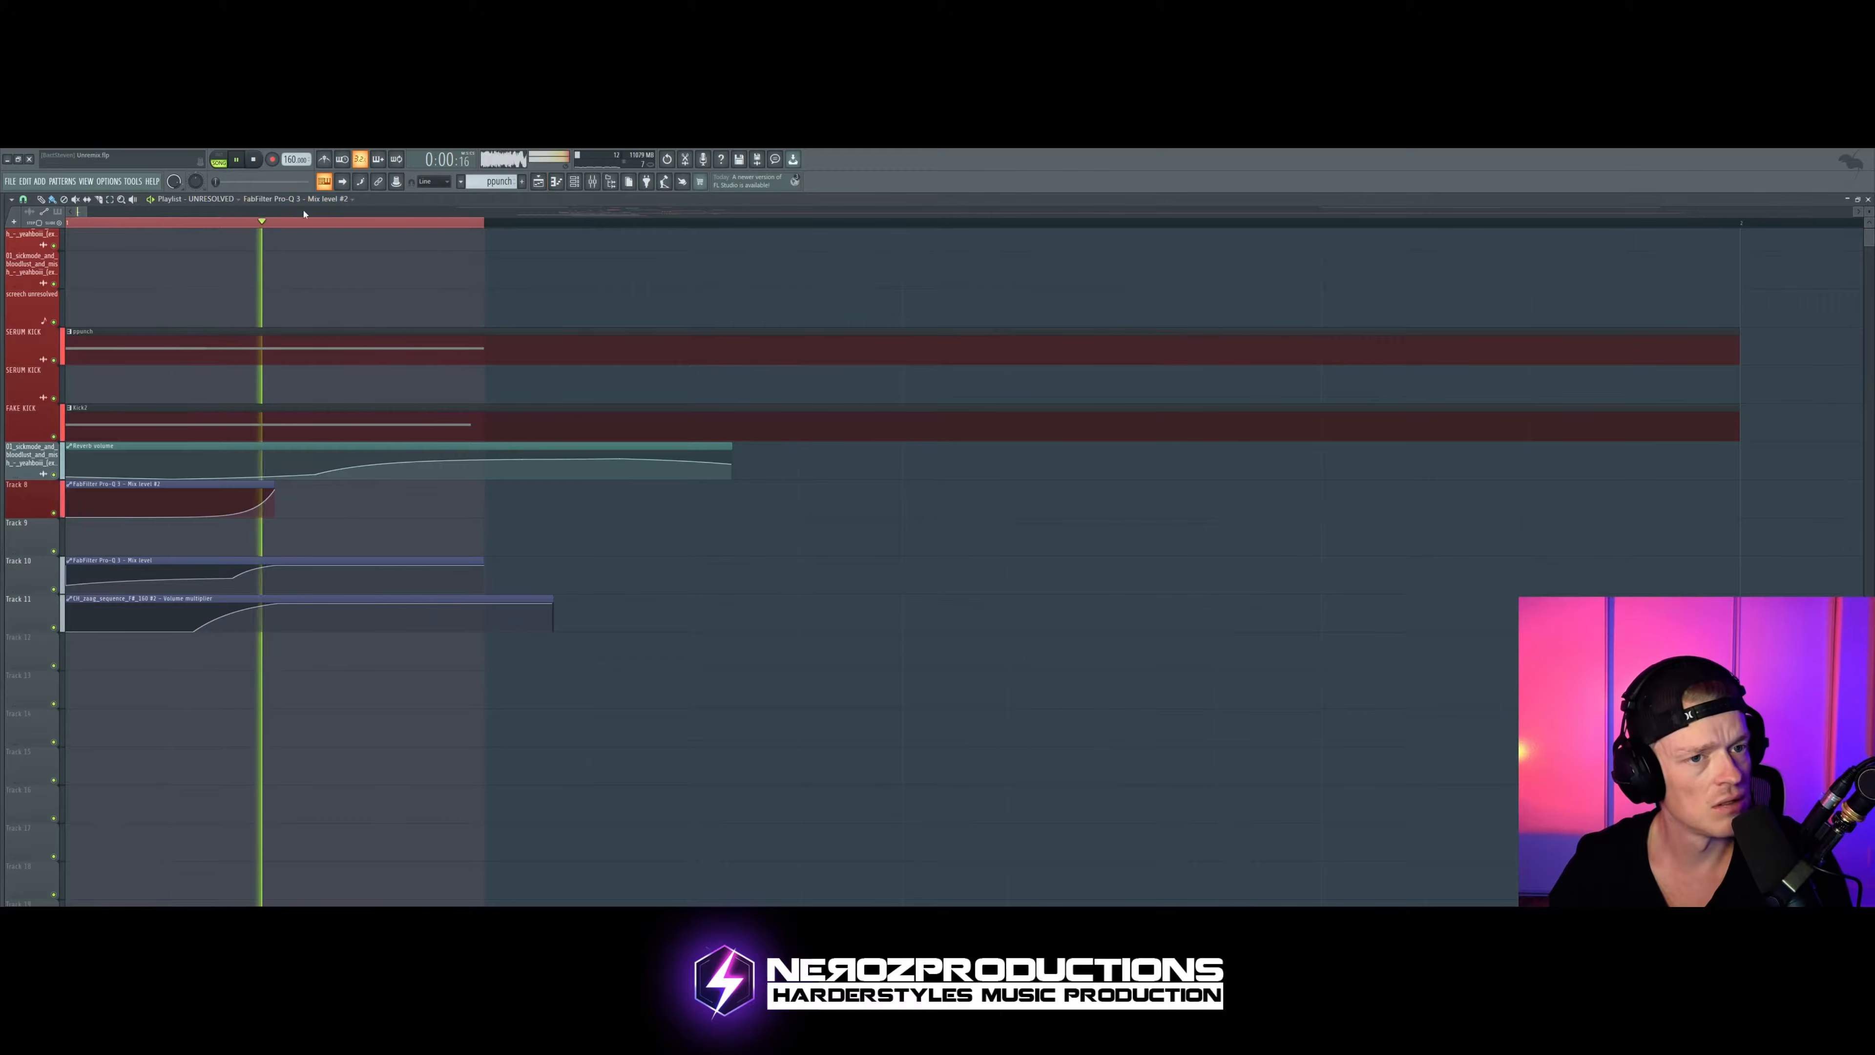
click(592, 183)
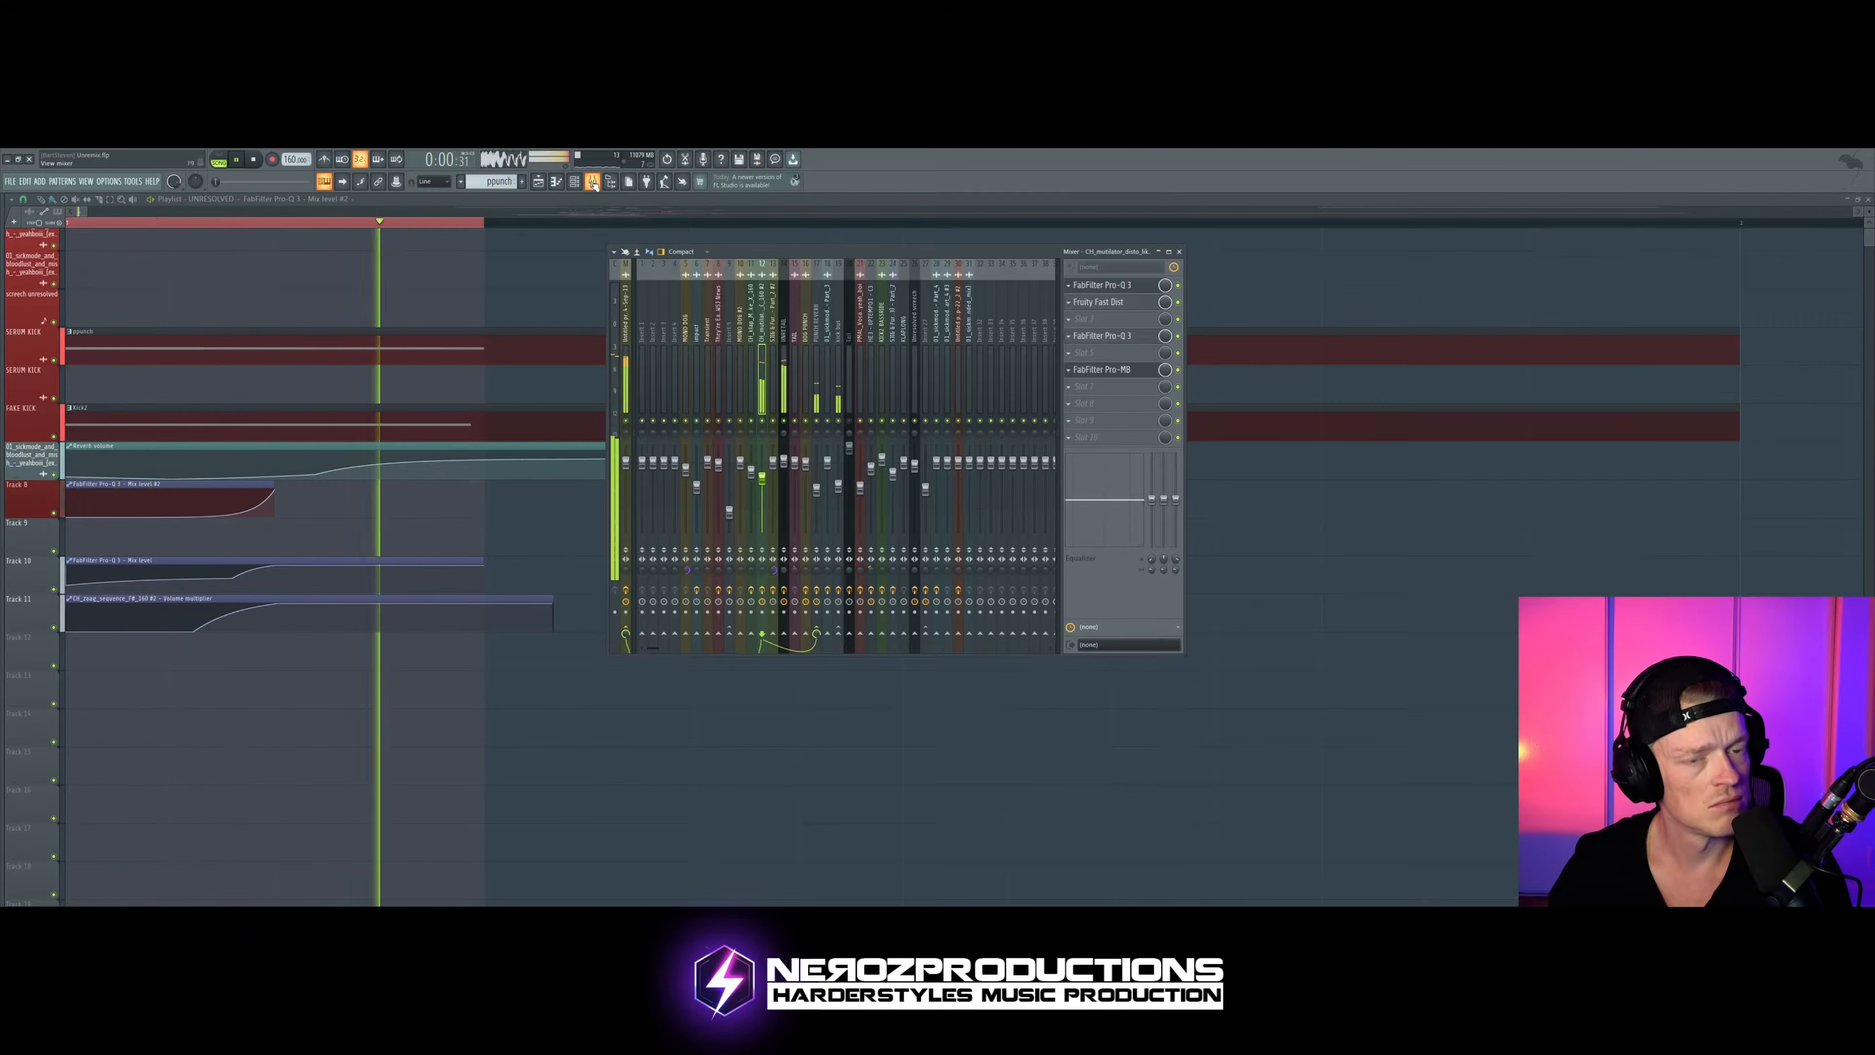
click(575, 182)
key(space)
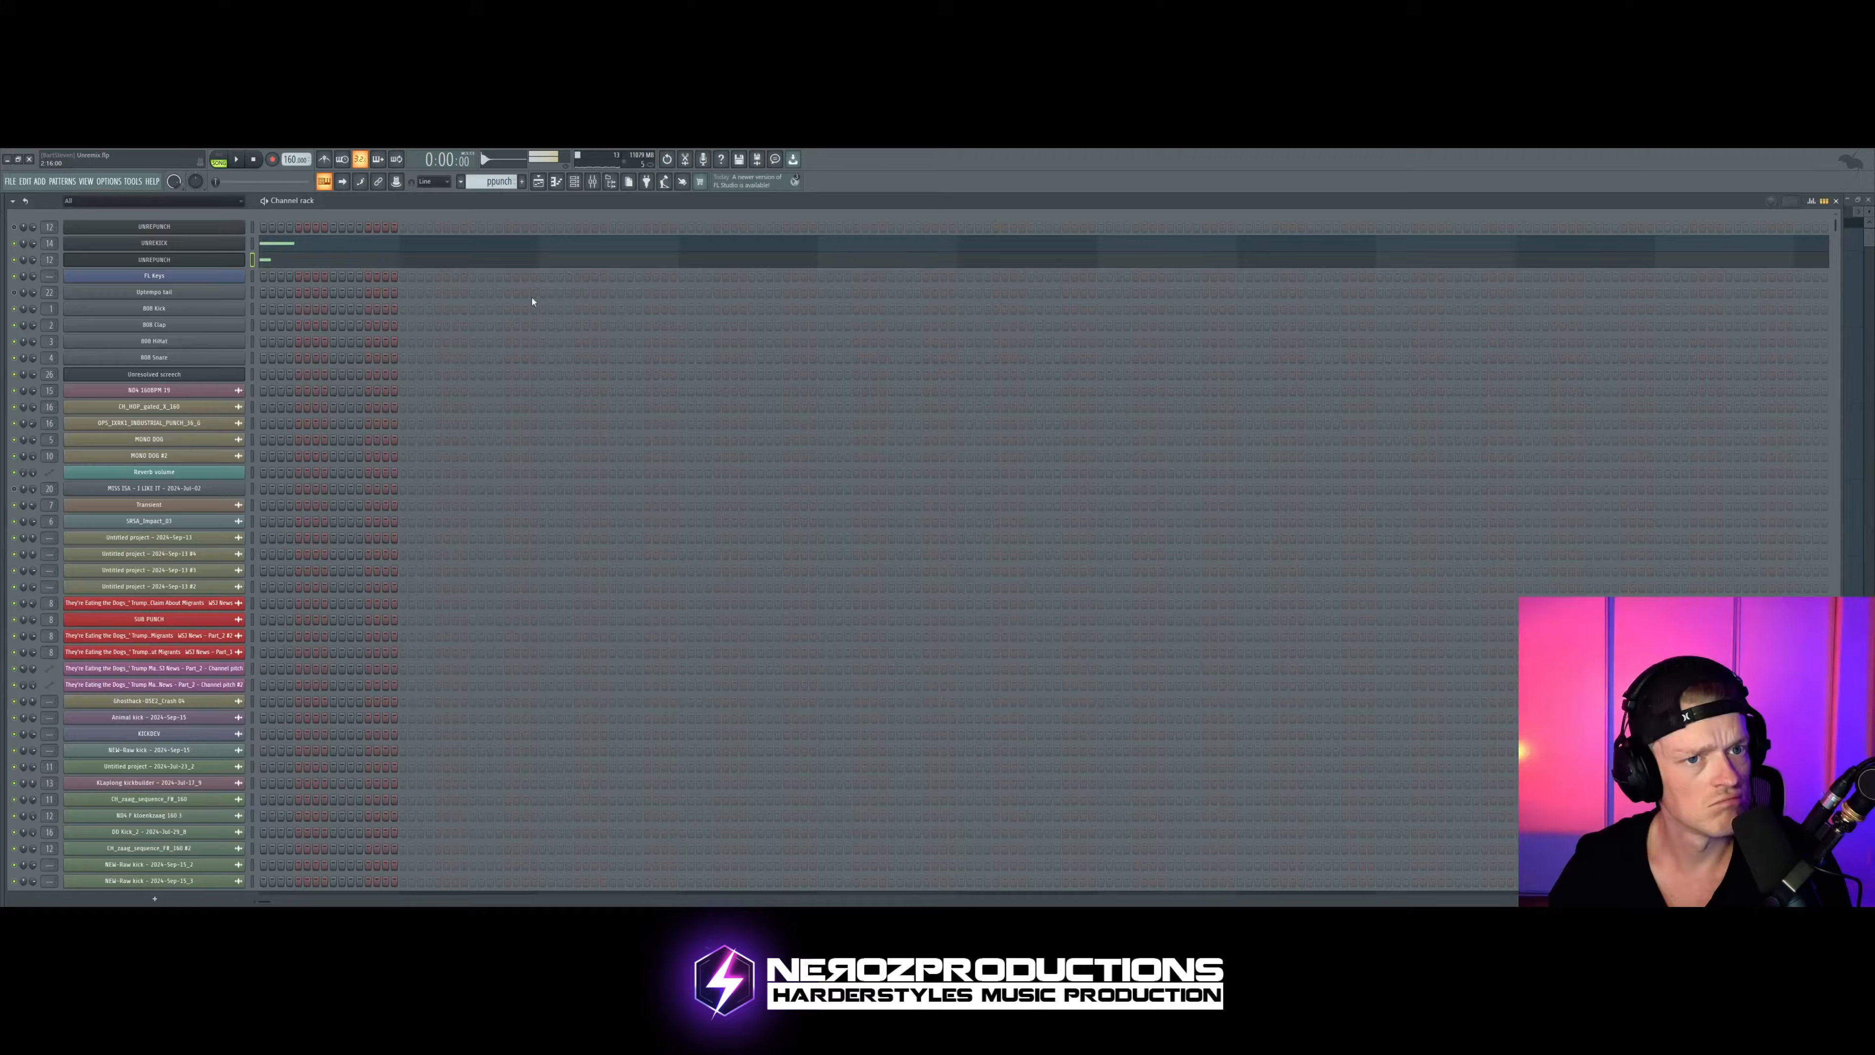
Step: Adjust the LFO 2 amount on master tuning in the punch's Serum matrix, audition it and look over the effects page
click(191, 263)
click(673, 268)
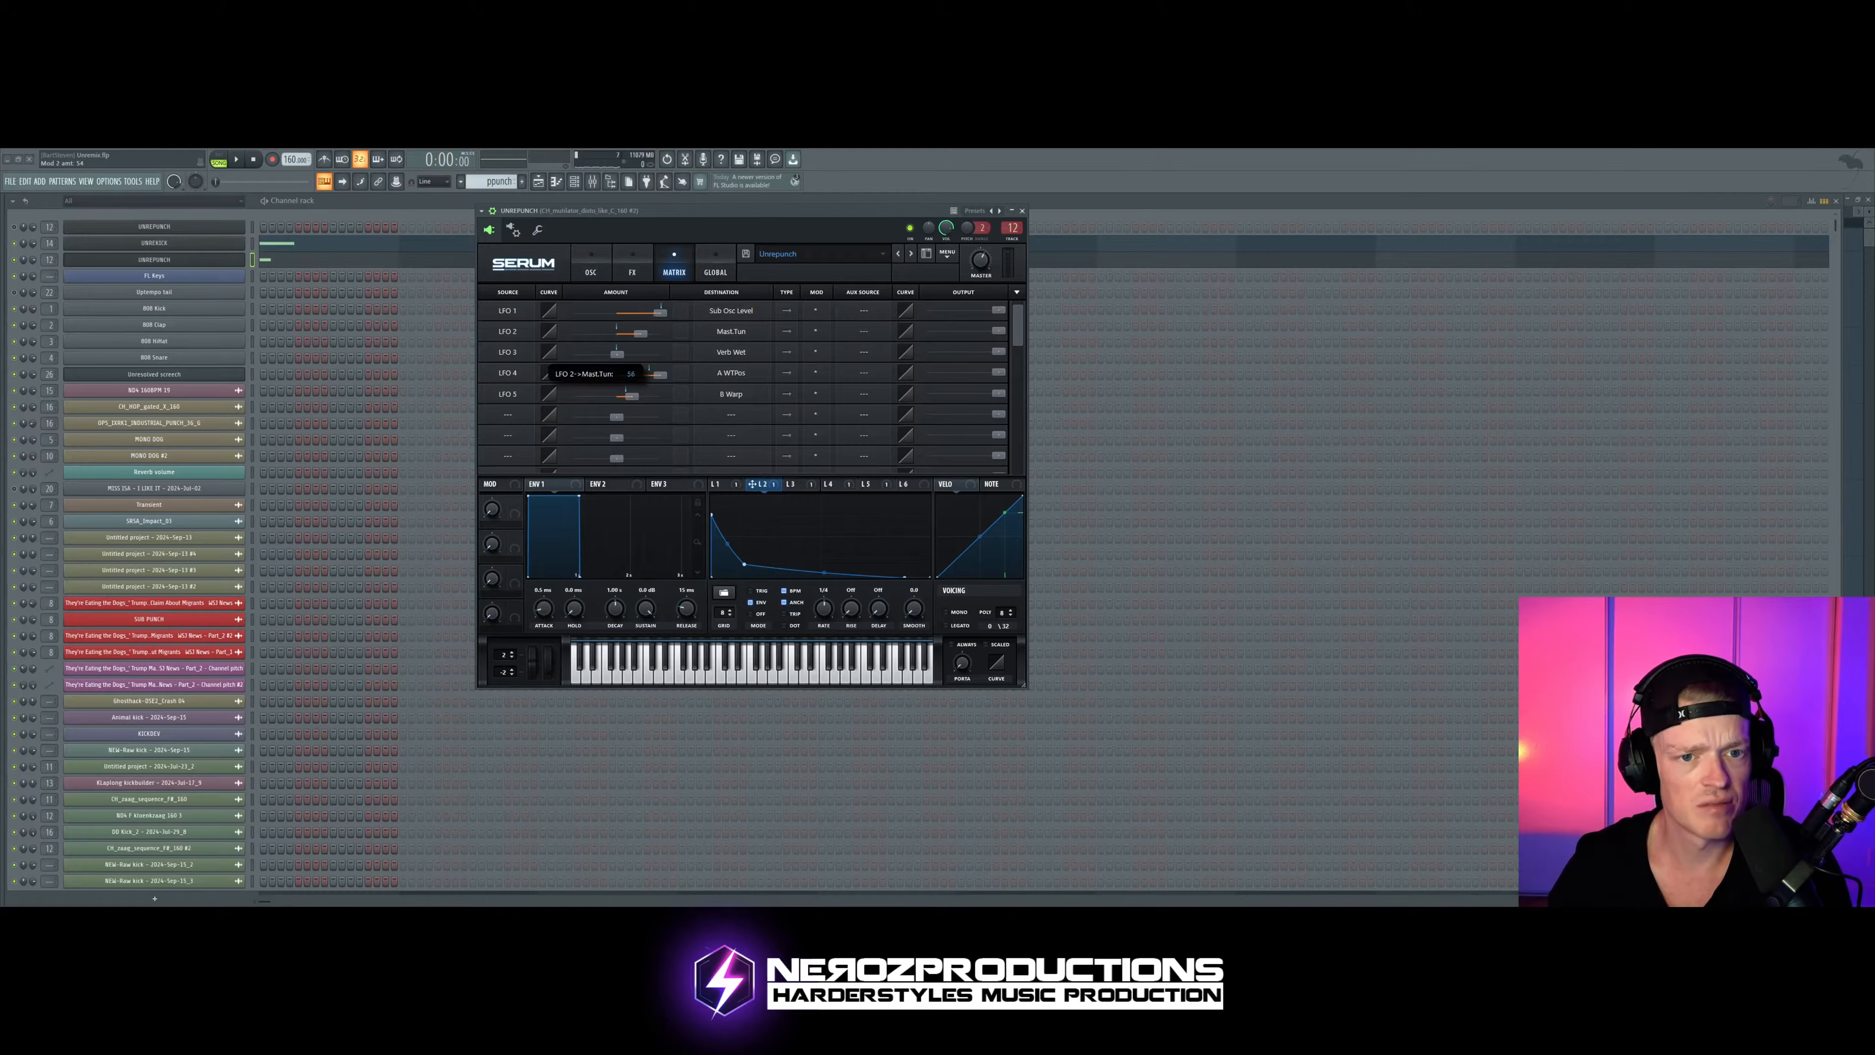
drag(690, 212, 733, 217)
key(space)
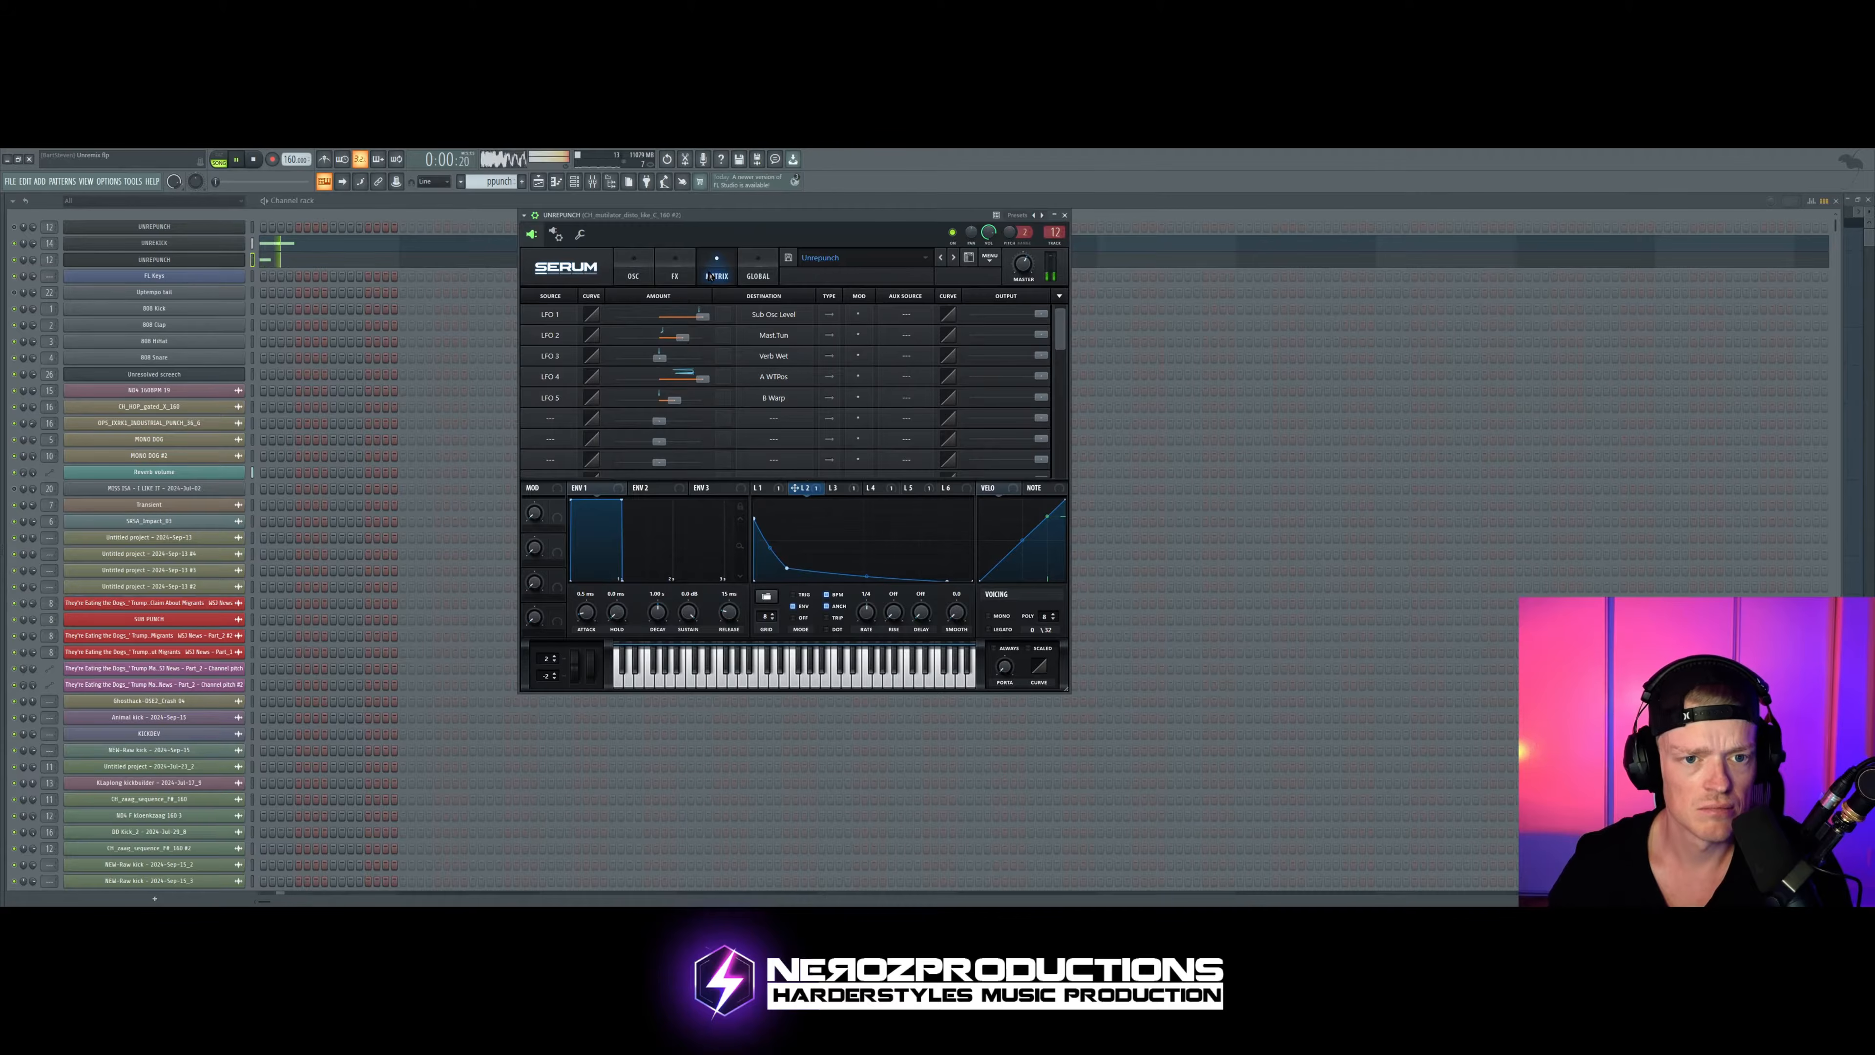
click(674, 276)
drag(708, 215, 748, 206)
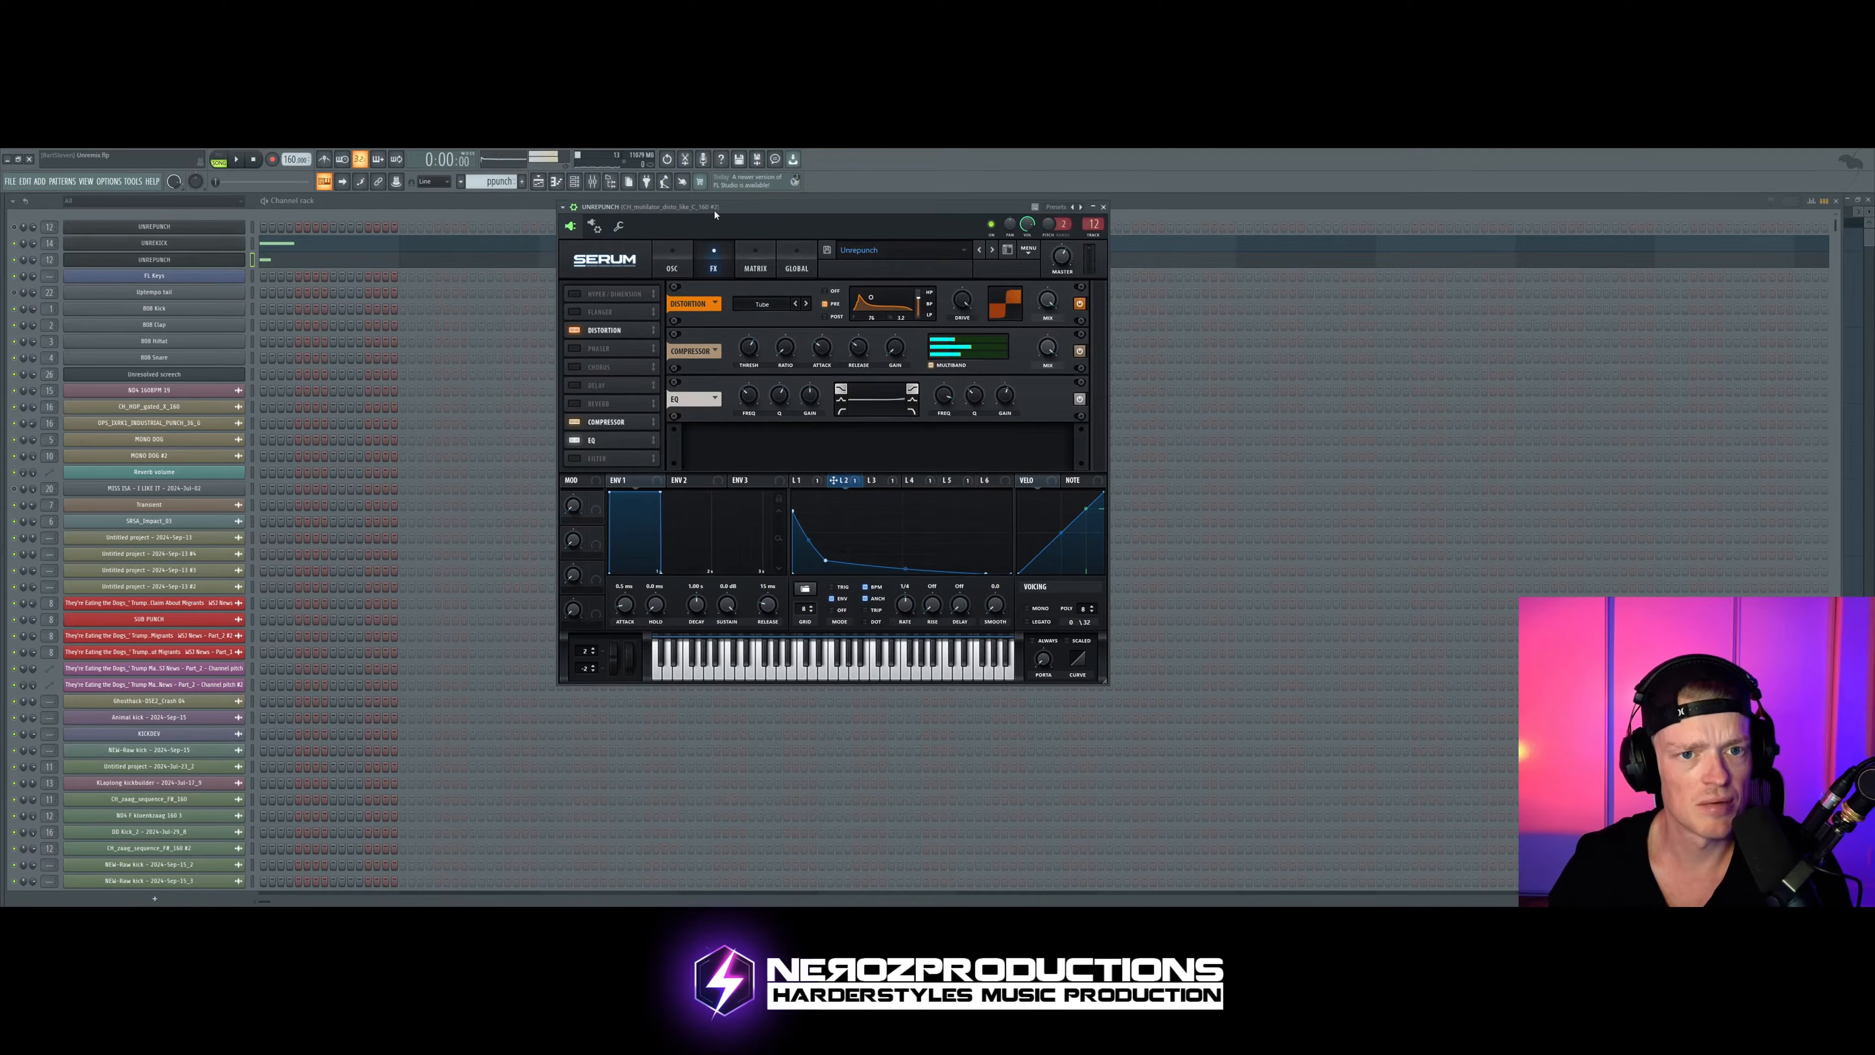
key(space)
Step: Step Osc B of the punch to the BS2 - Filthy wavetable while auditioning the pattern
click(672, 268)
drag(978, 207, 928, 210)
click(955, 310)
key(space)
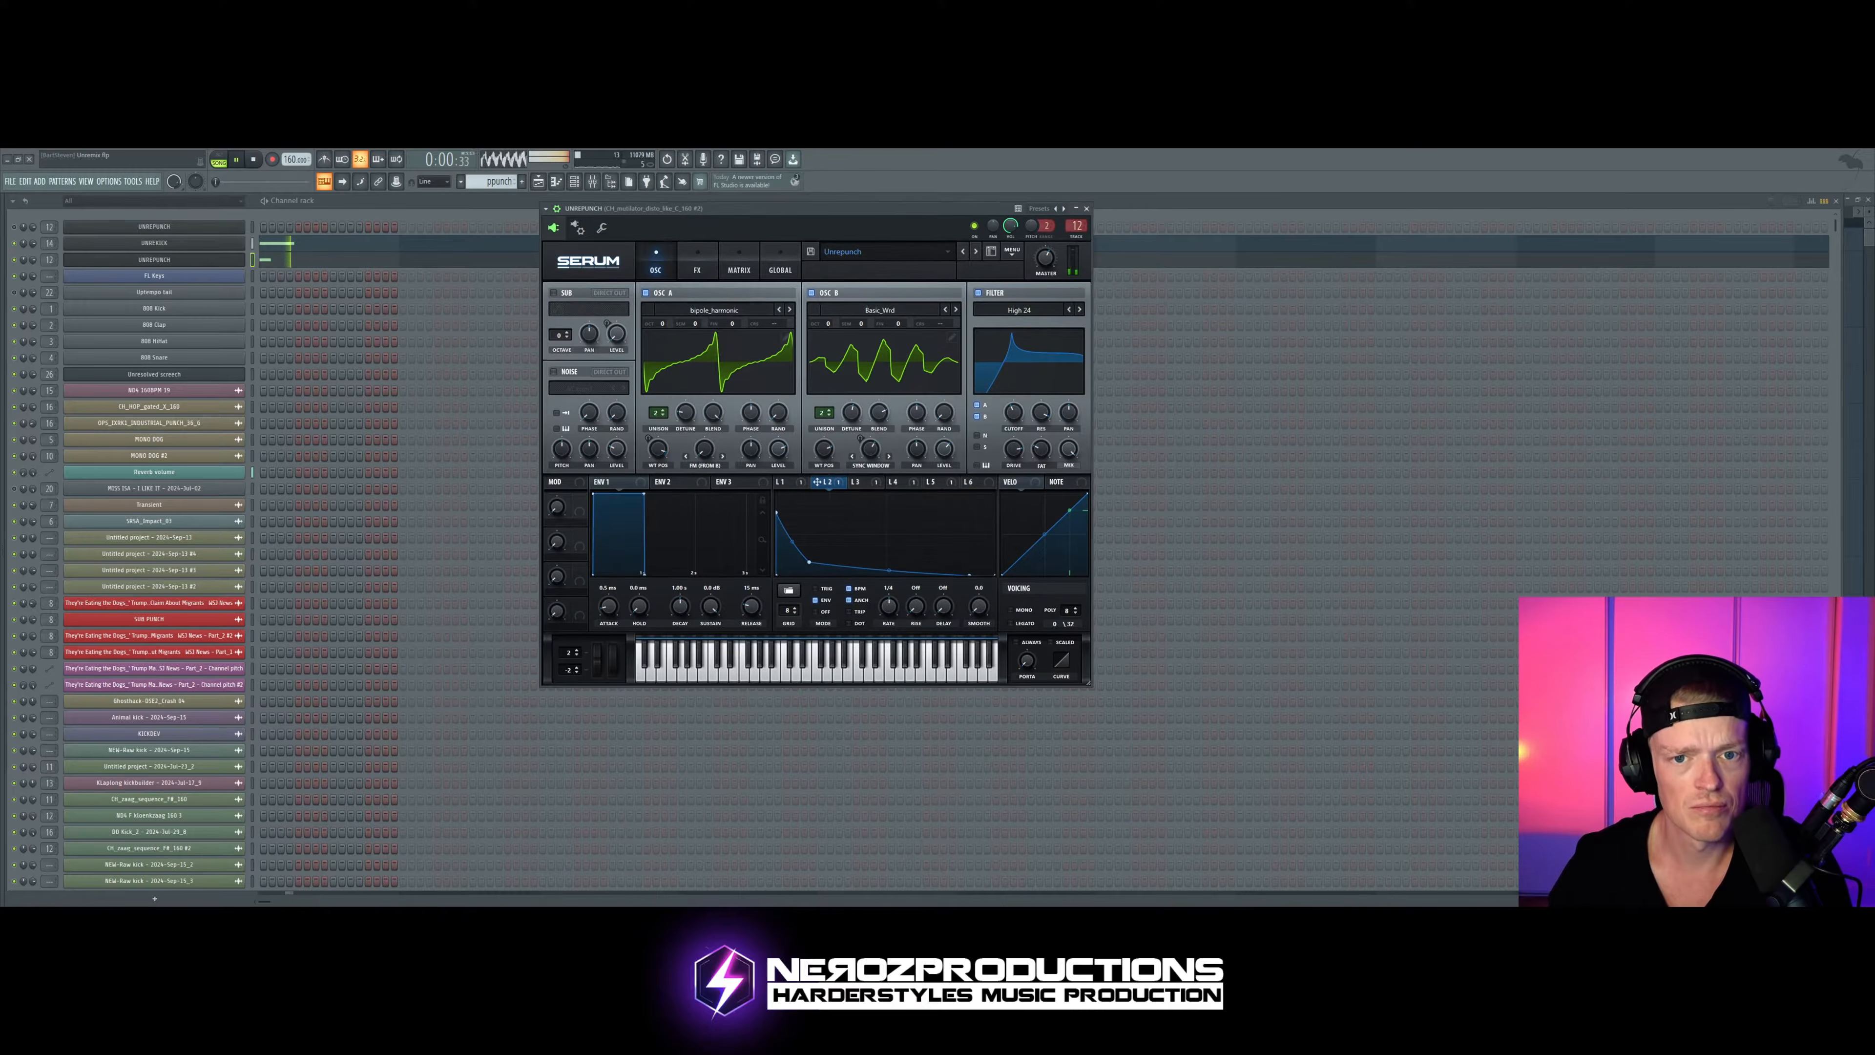
click(955, 310)
click(956, 310)
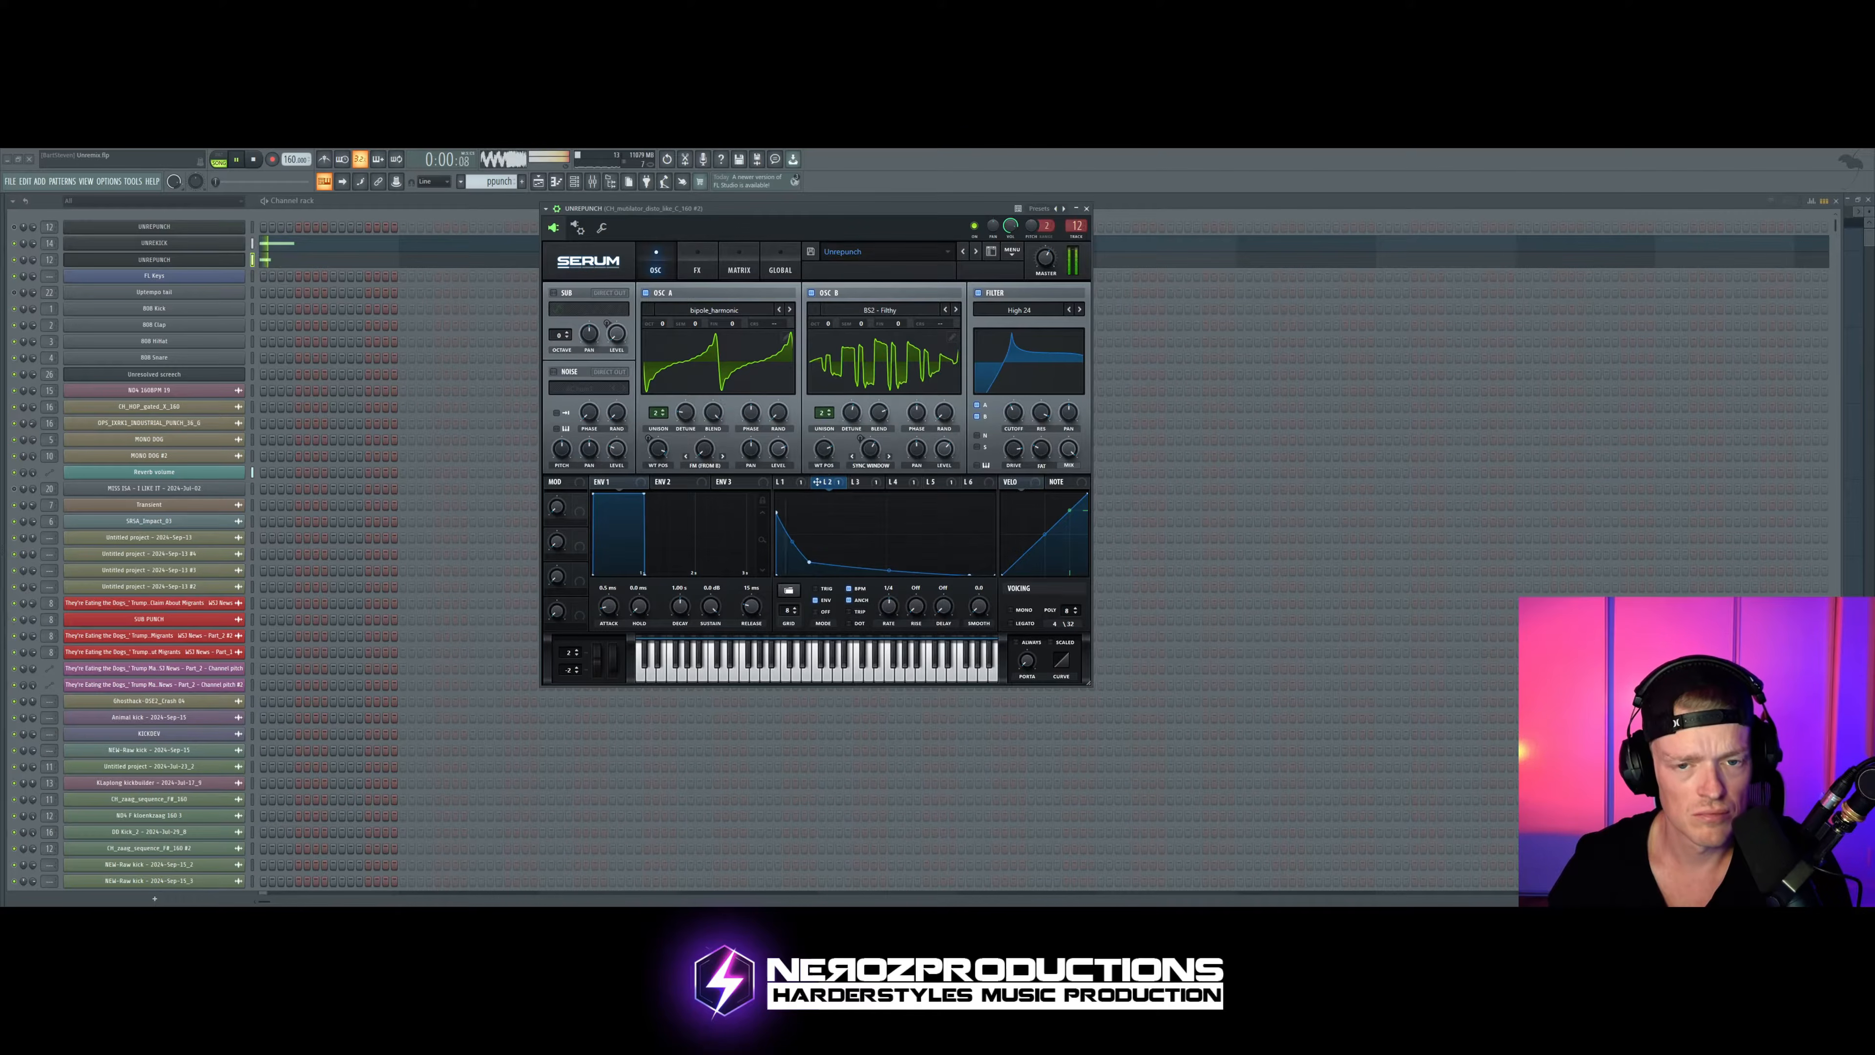
Step: With Osc A temporarily switched off, step Osc B's wavetable past BS2 - Acid to a BS2 saw table
click(645, 292)
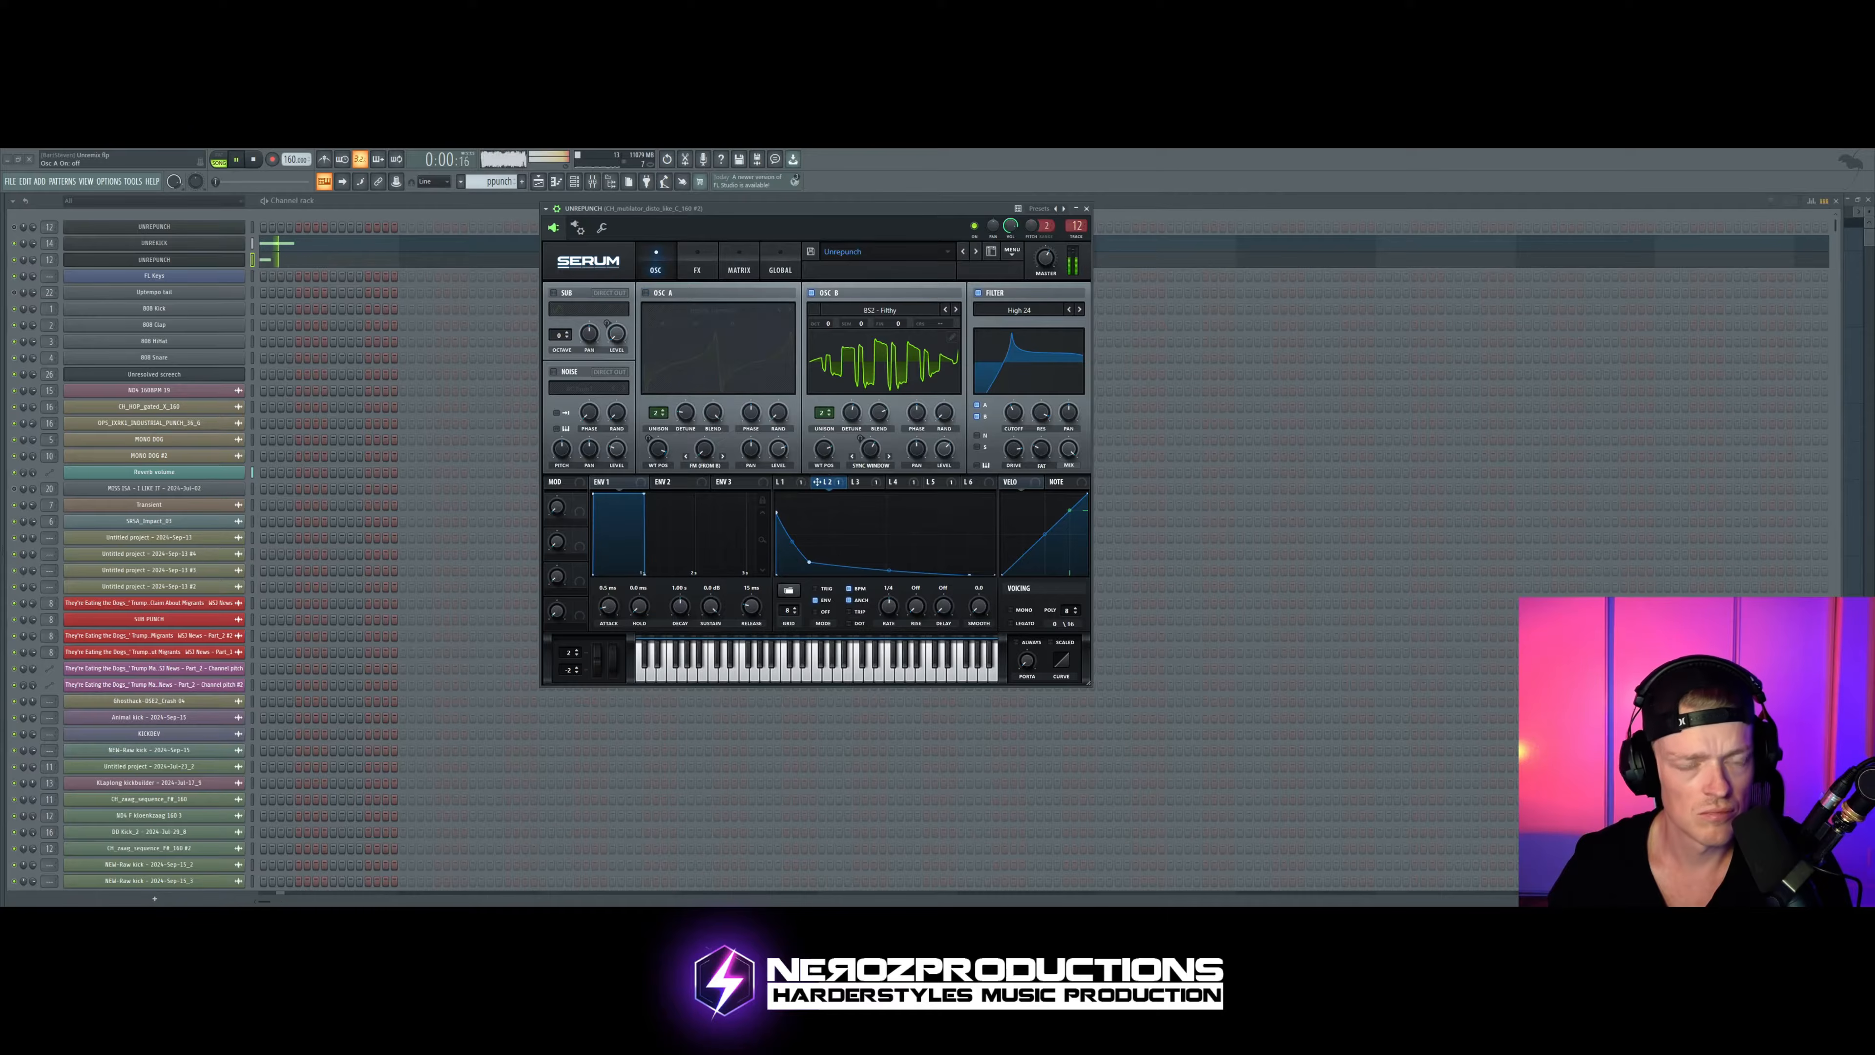
click(945, 311)
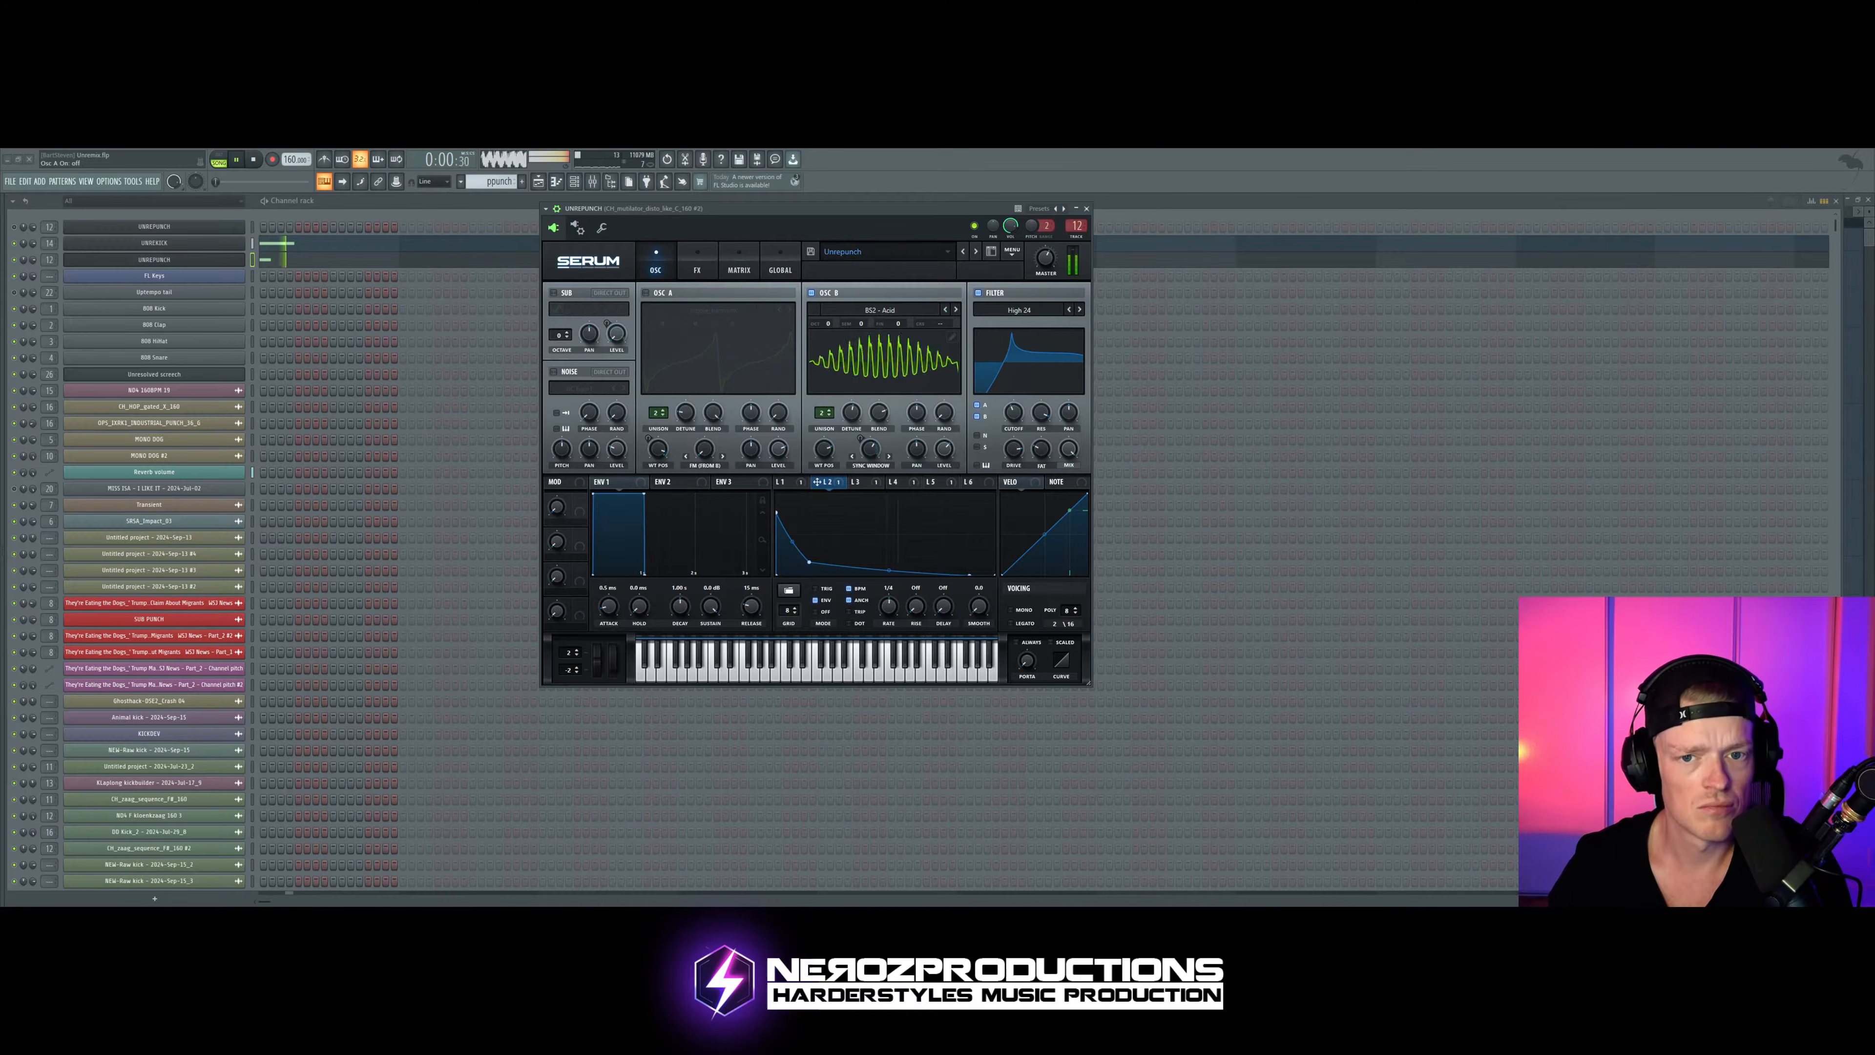
click(945, 310)
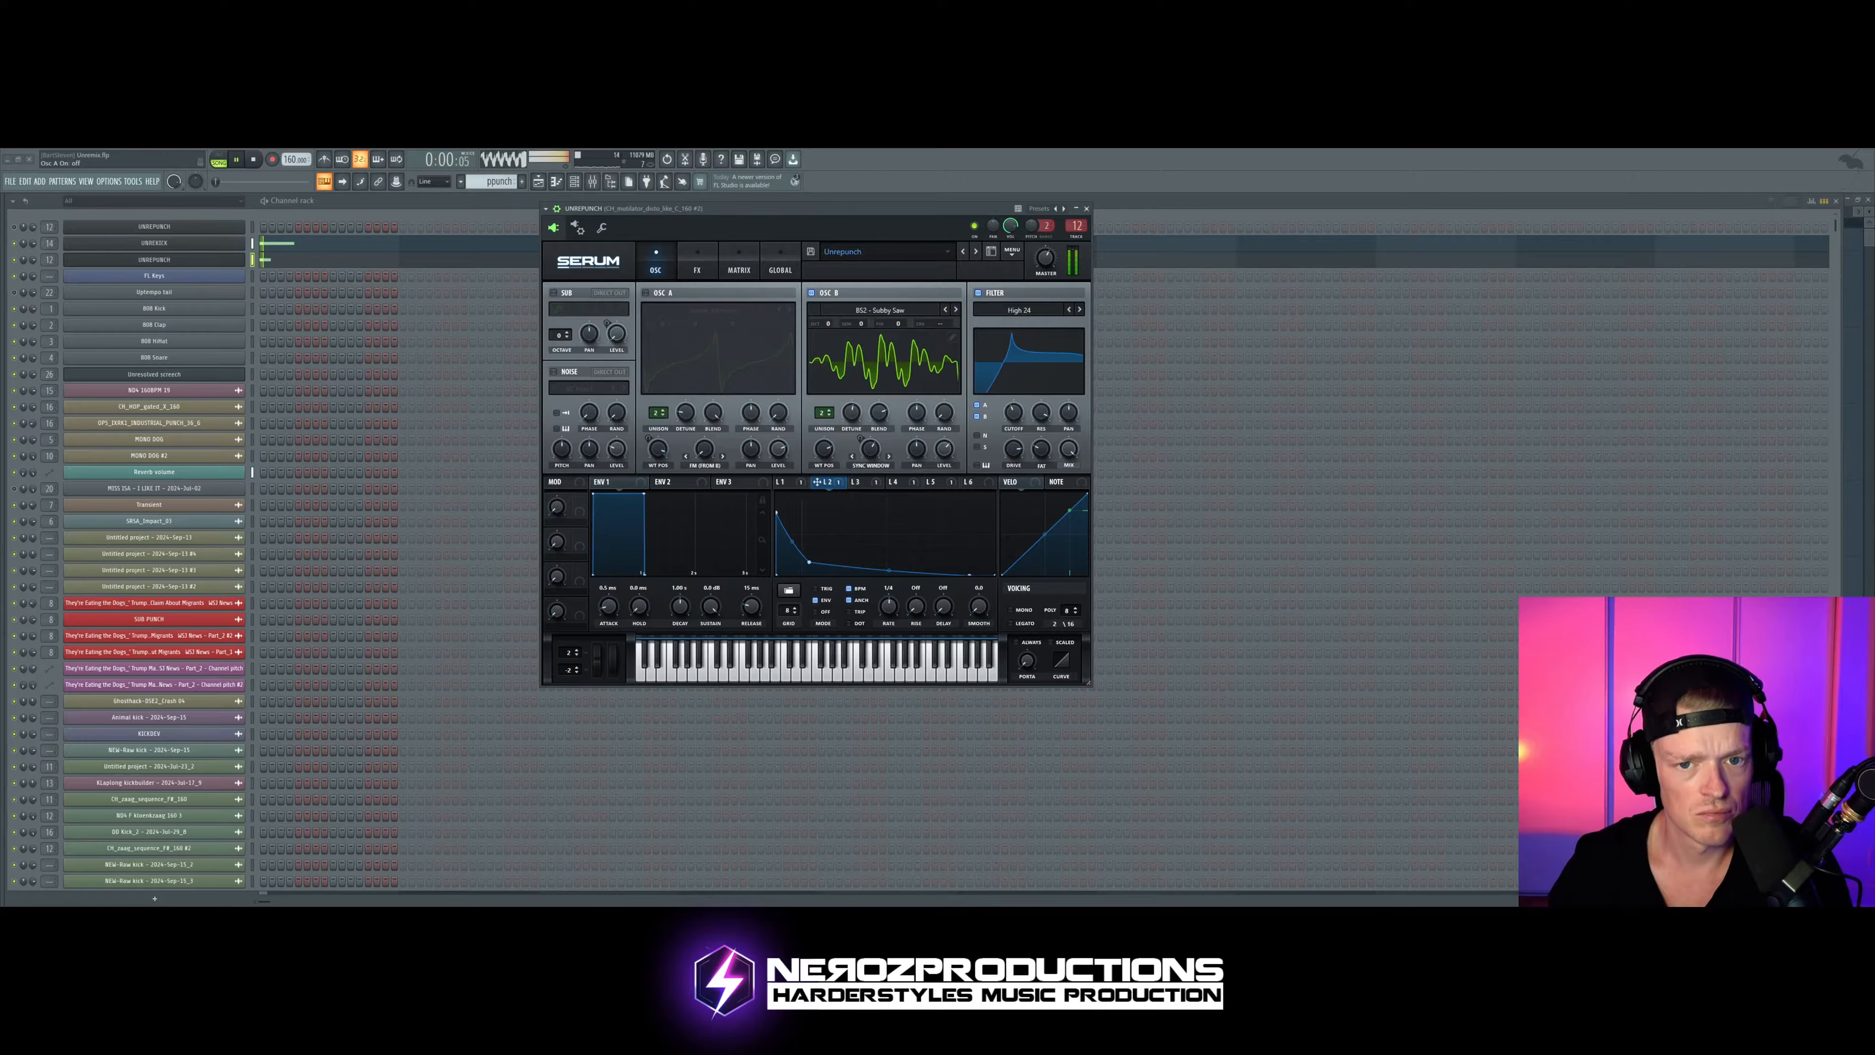
click(645, 293)
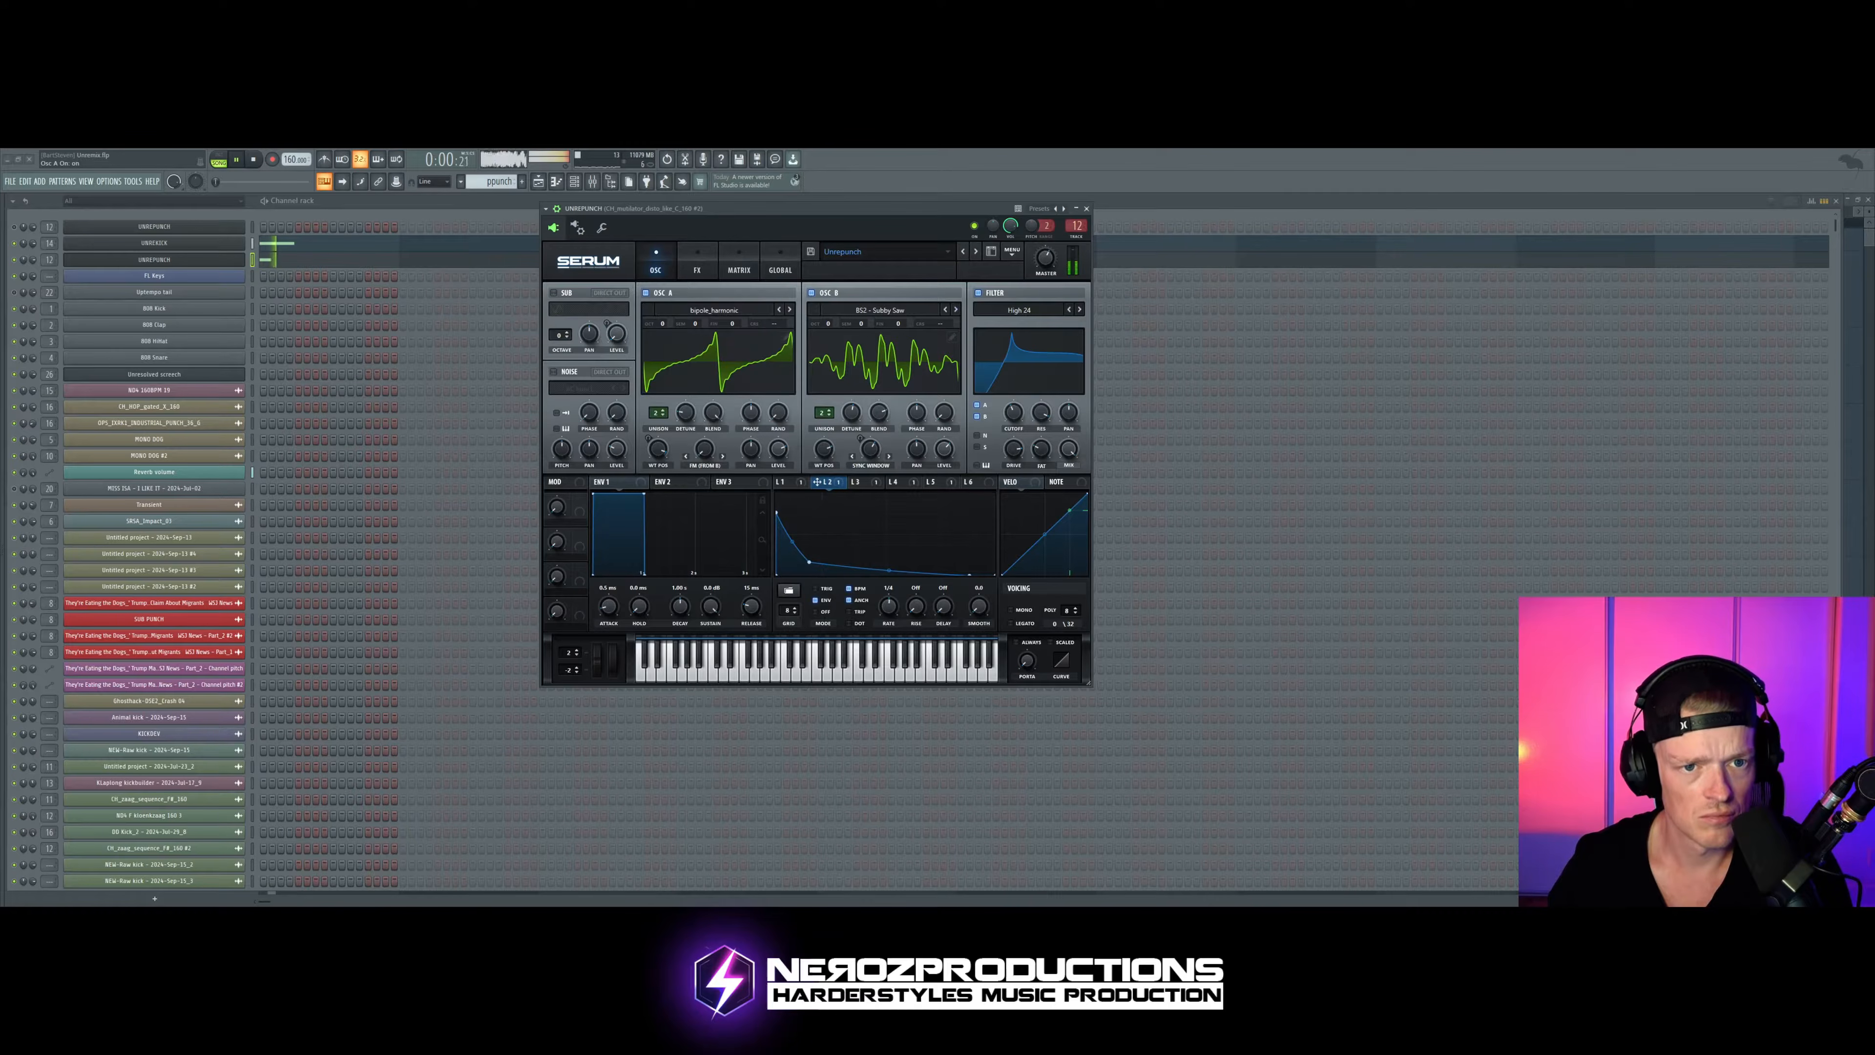
Step: Step Osc A's wavetable past BottleBlow to Debussy and audition the punch
click(789, 310)
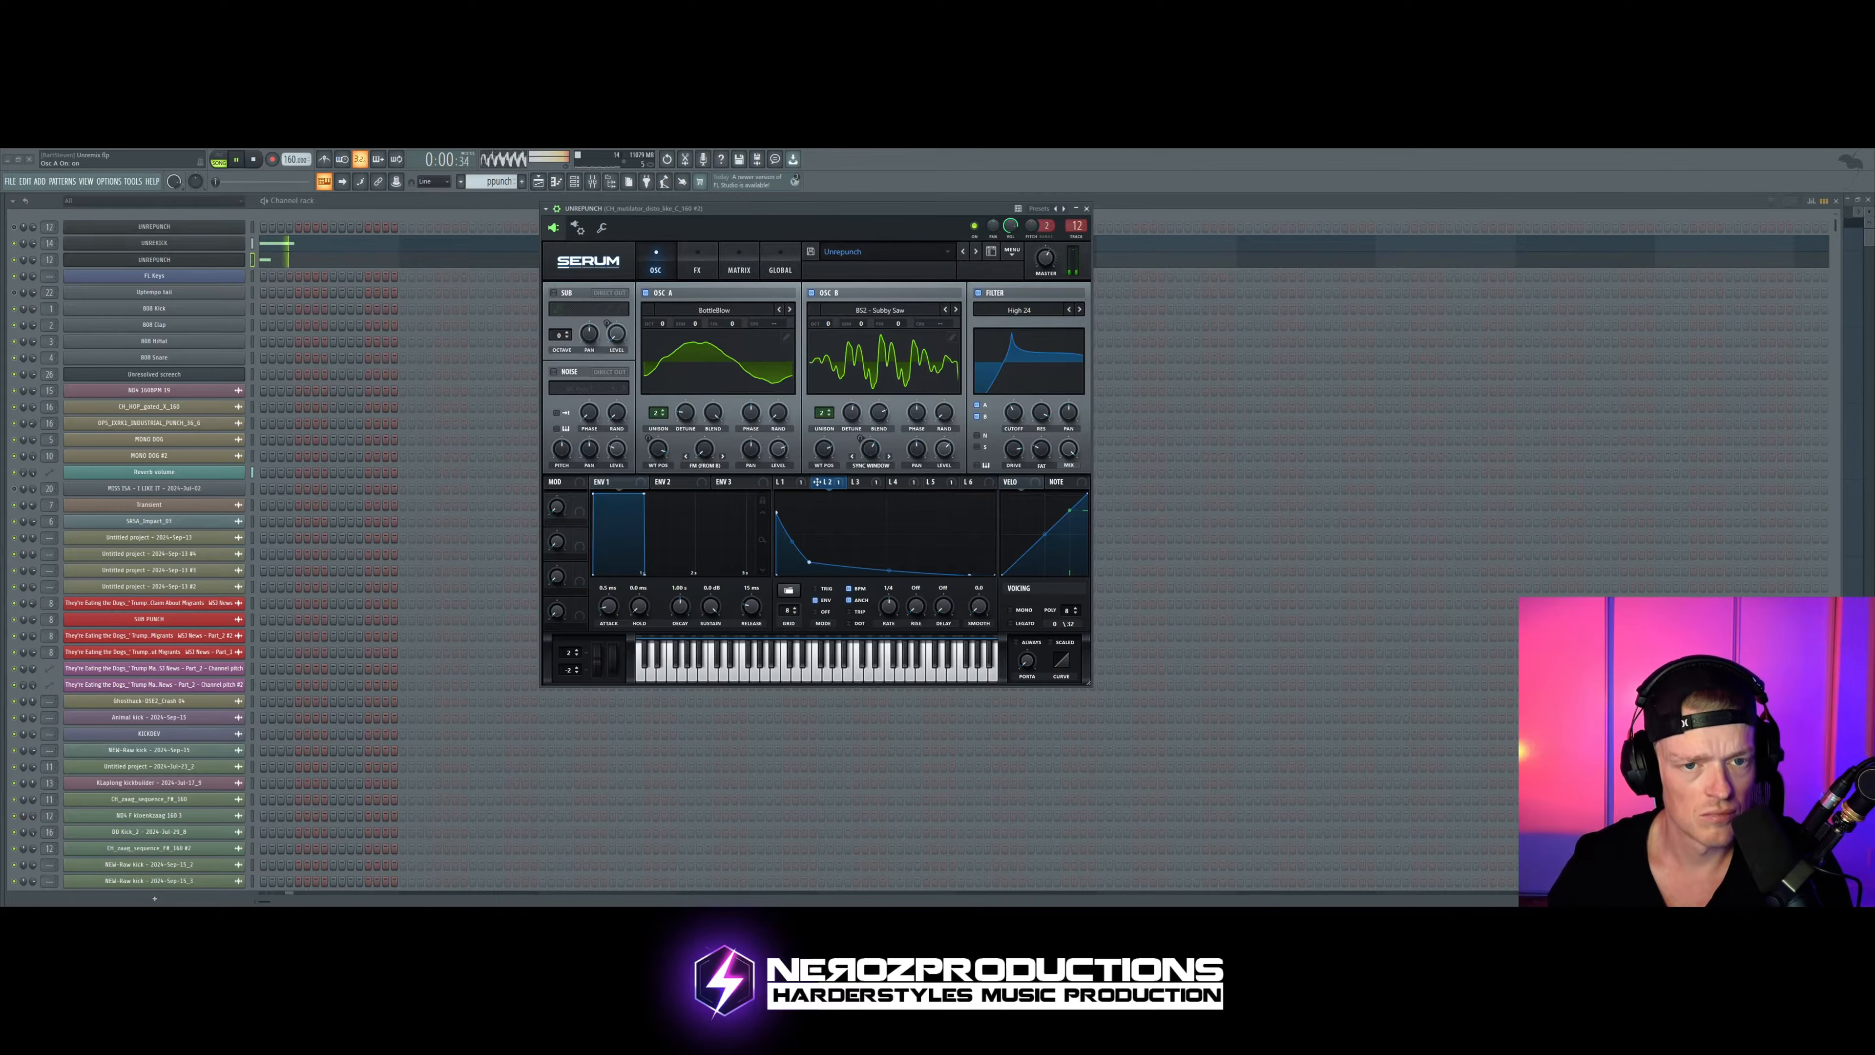
click(789, 310)
click(790, 310)
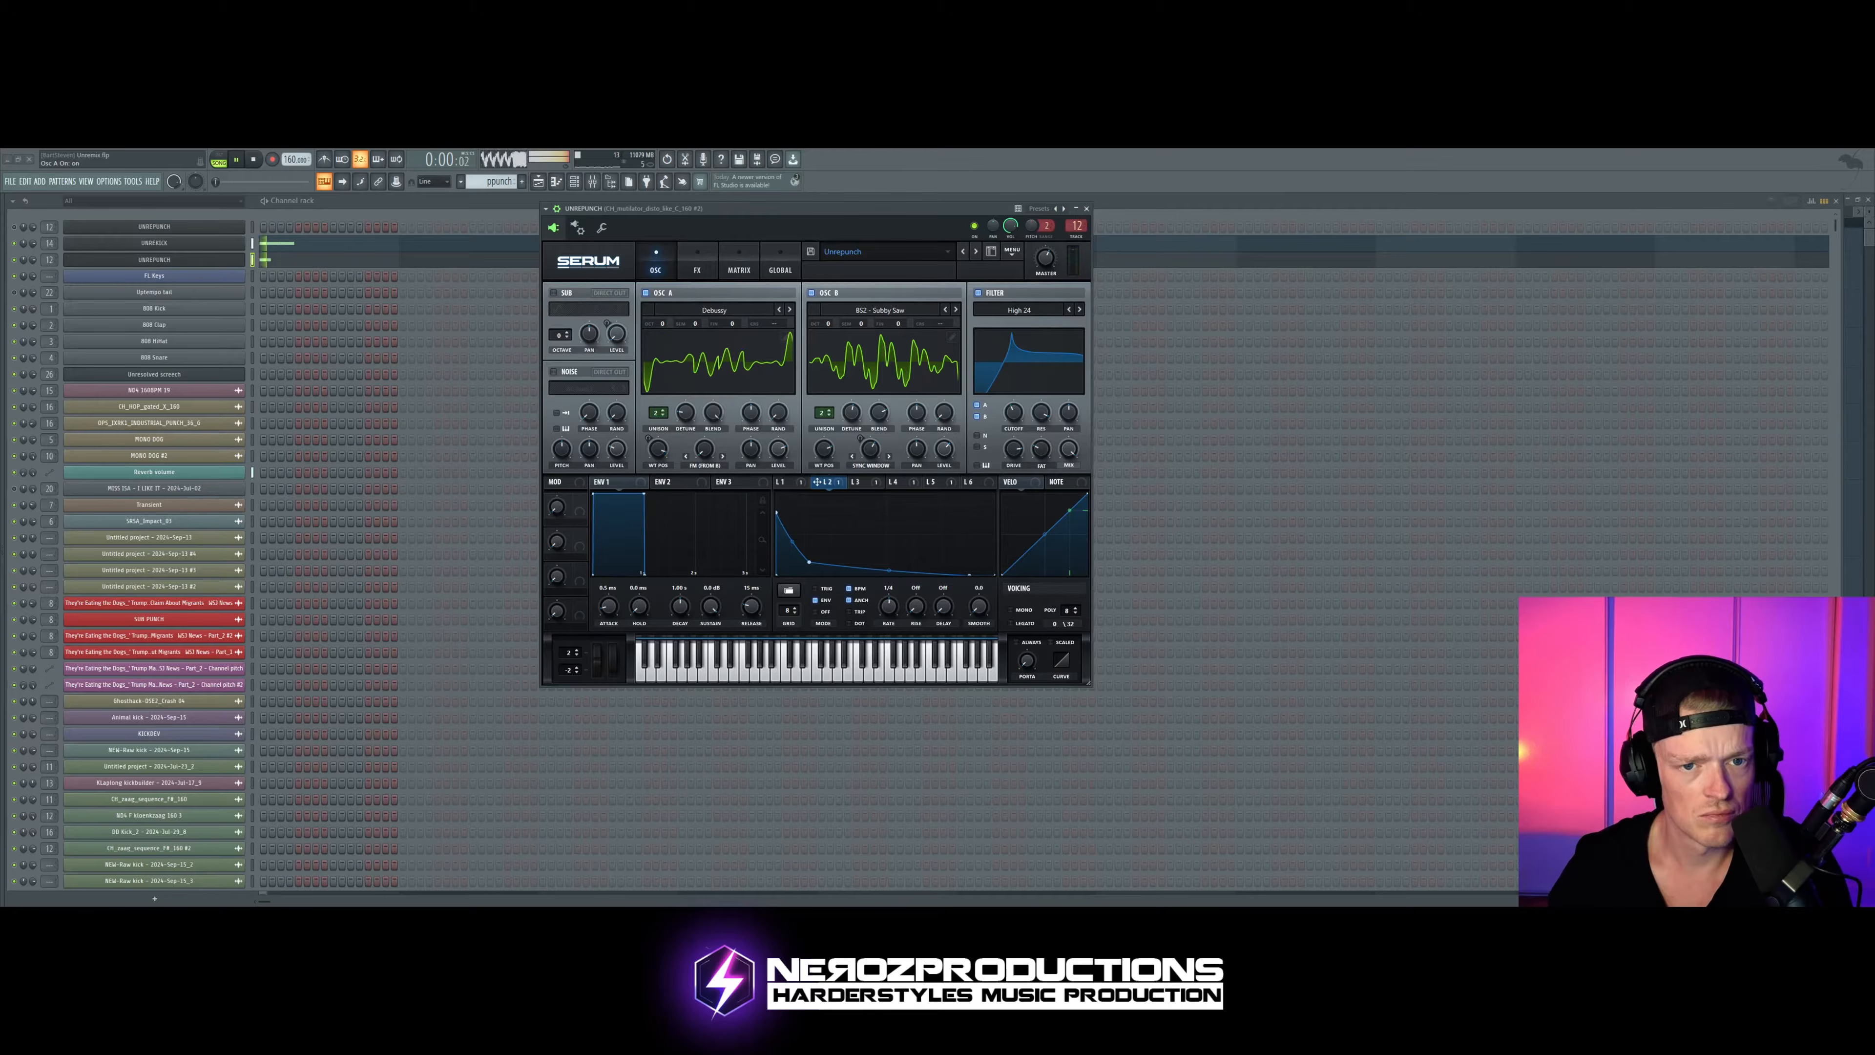
drag(807, 210, 816, 211)
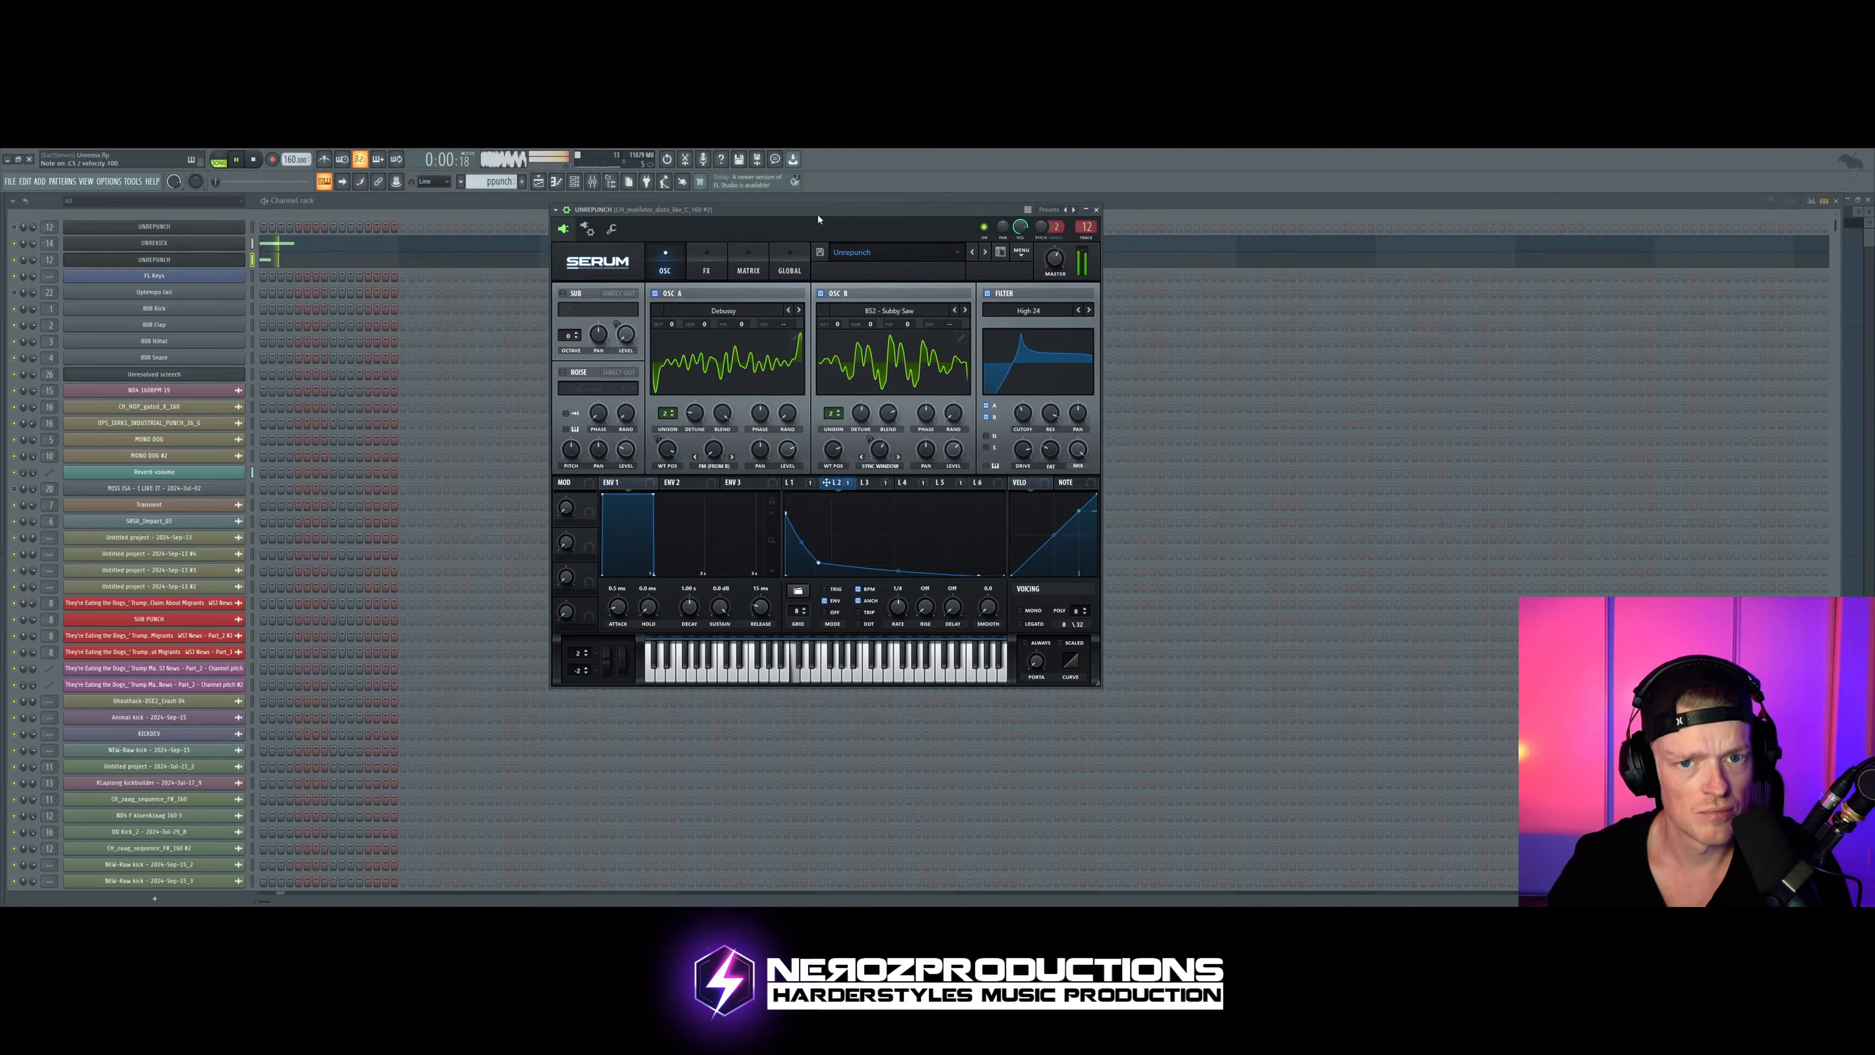
key(space)
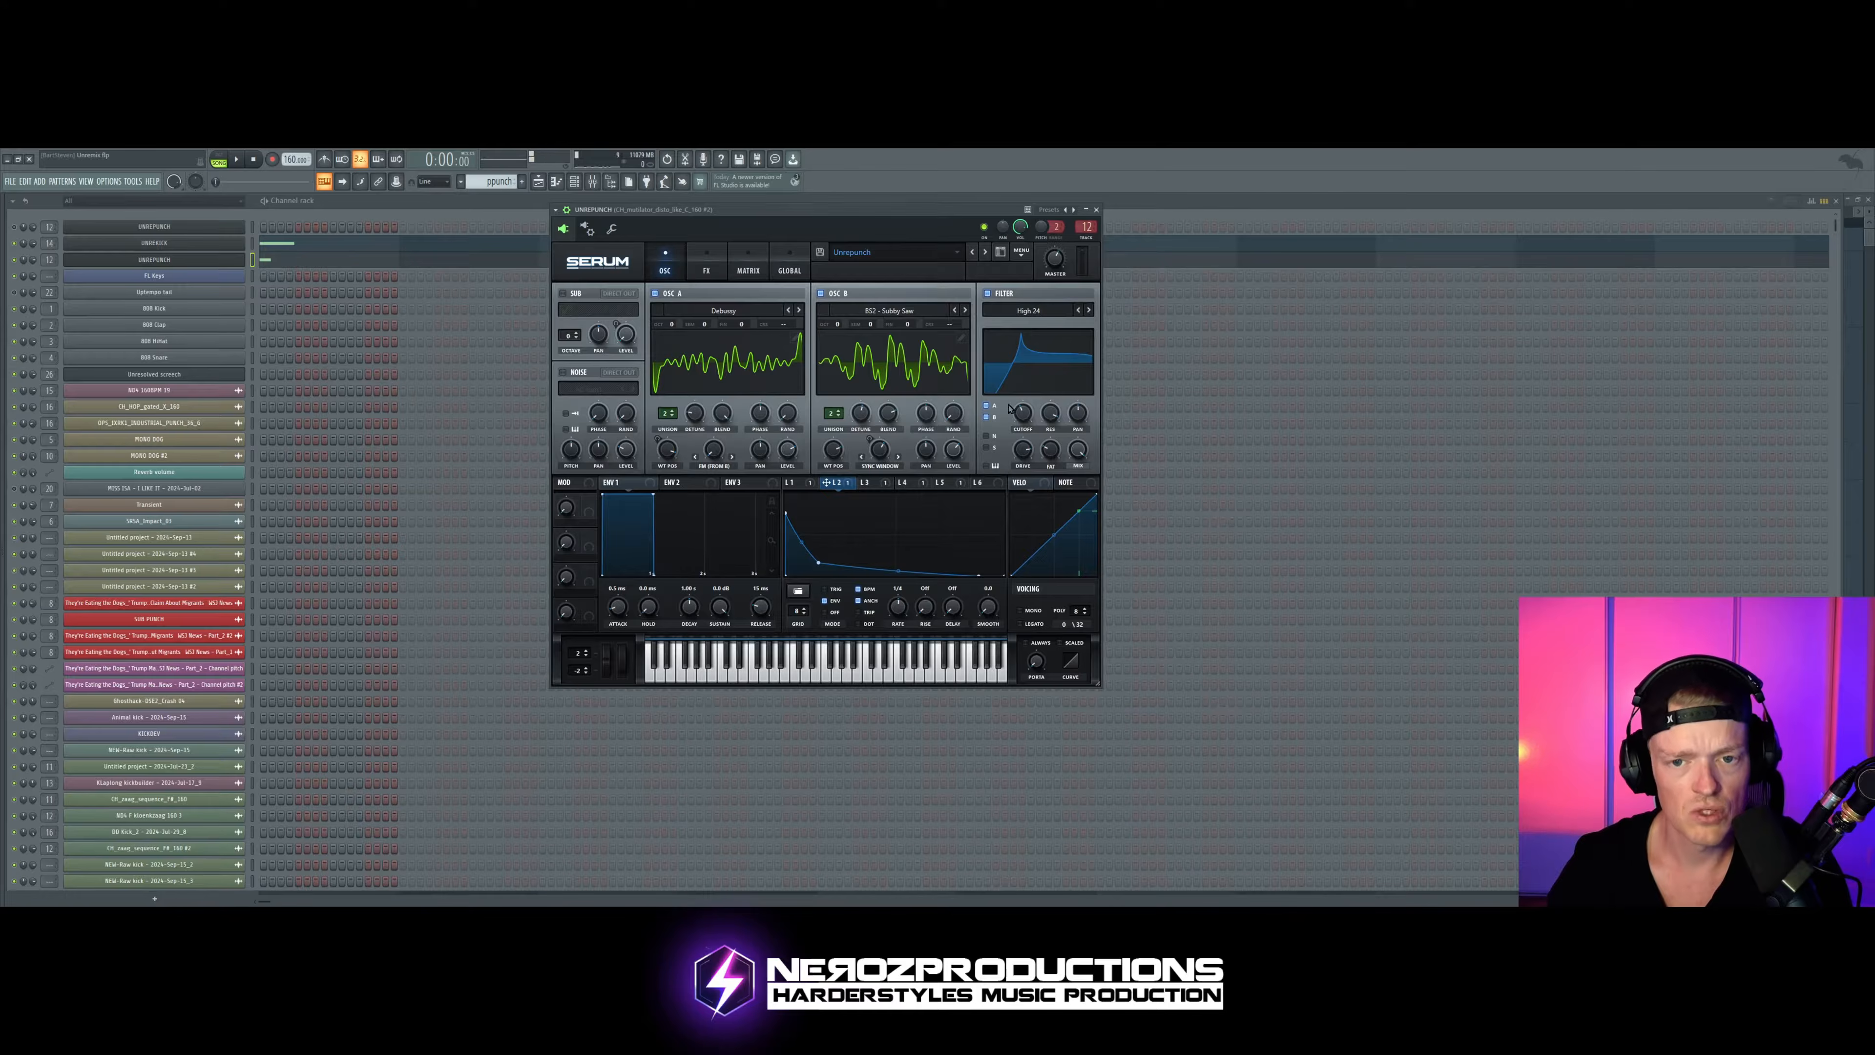
key(space)
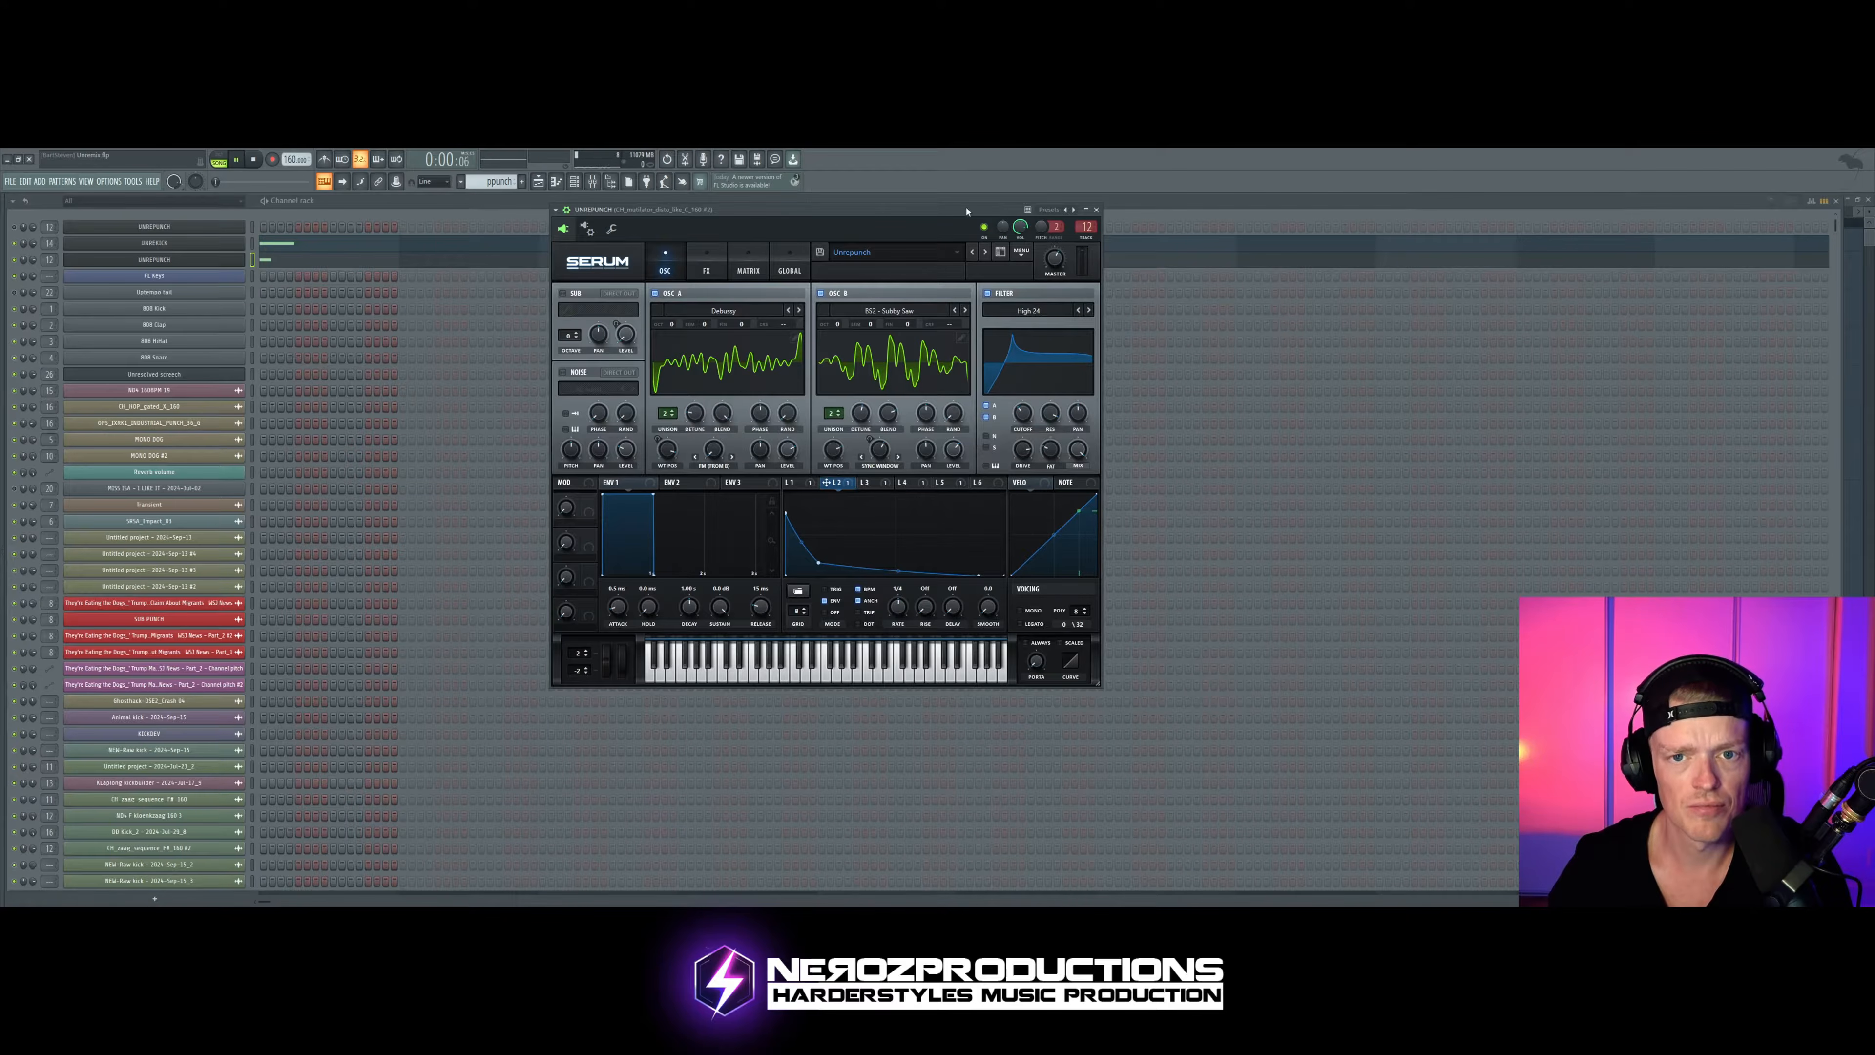
key(space)
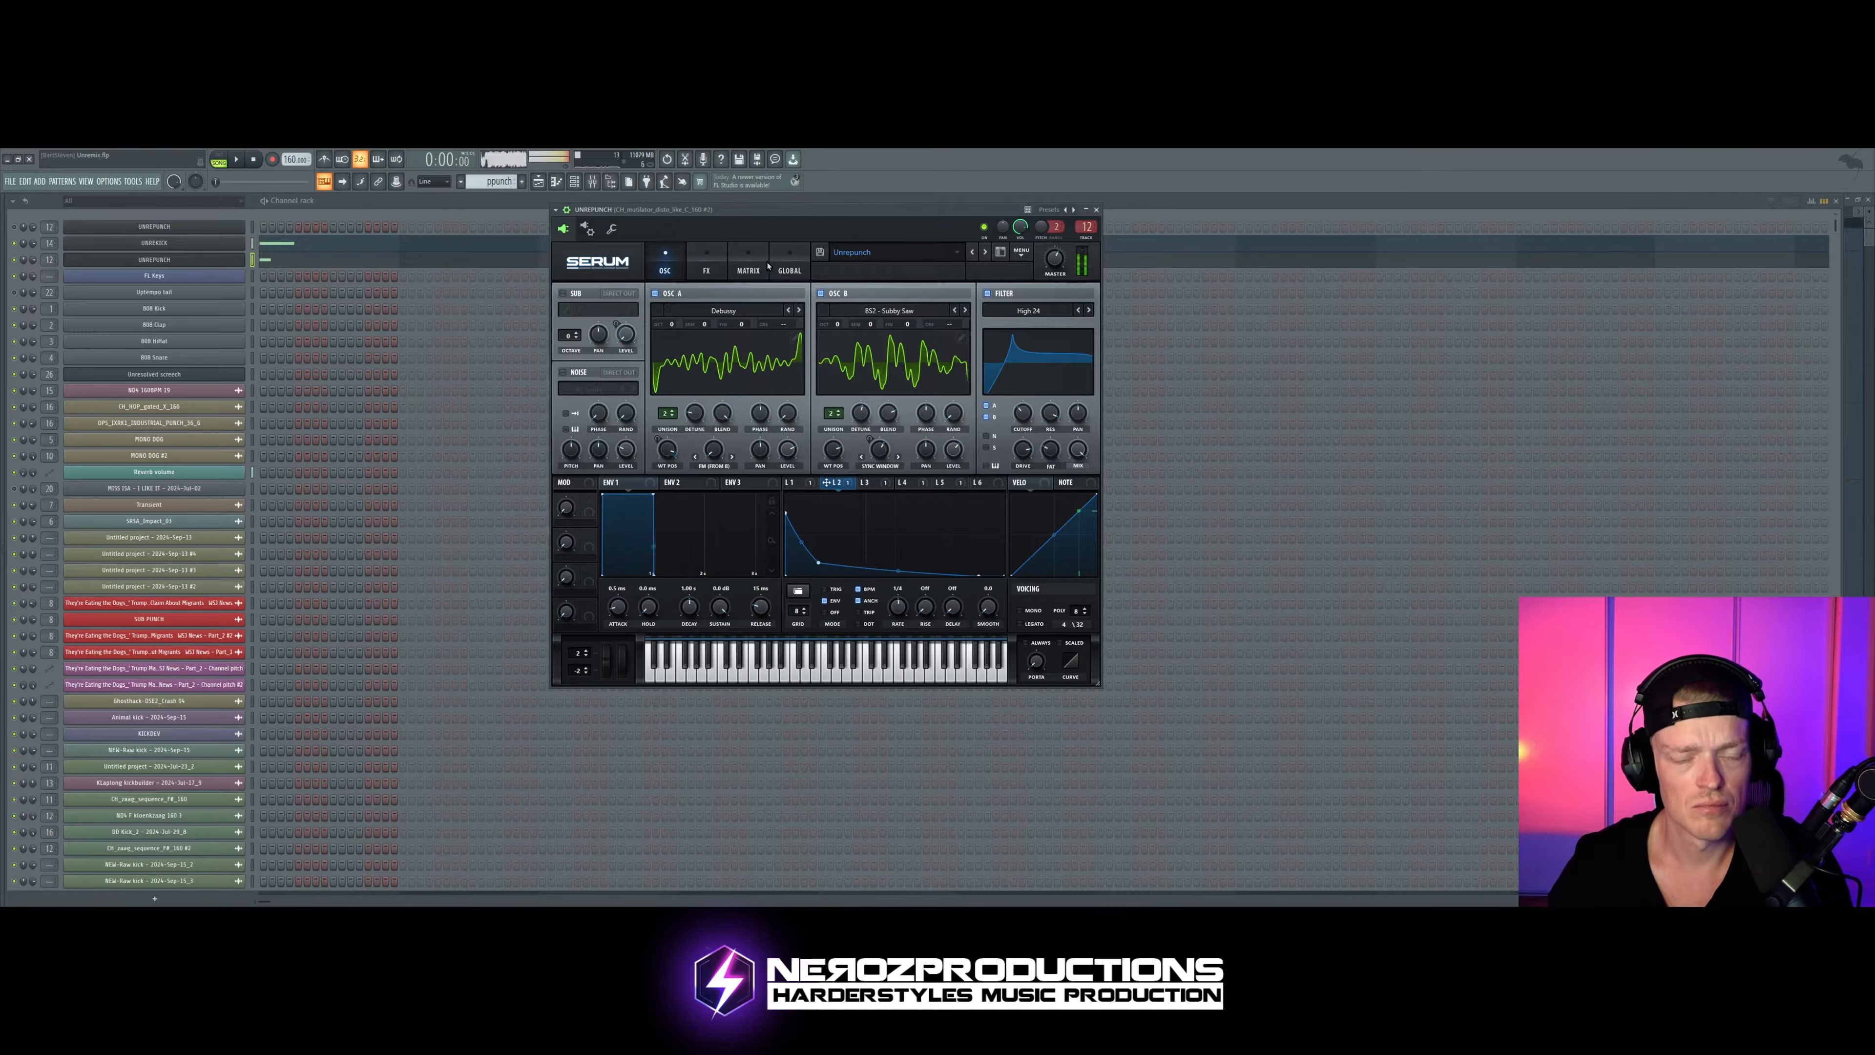
Step: Reshape the start of the LFO 2 curve with a slightly lower starting point and audition the punch
click(747, 268)
click(665, 267)
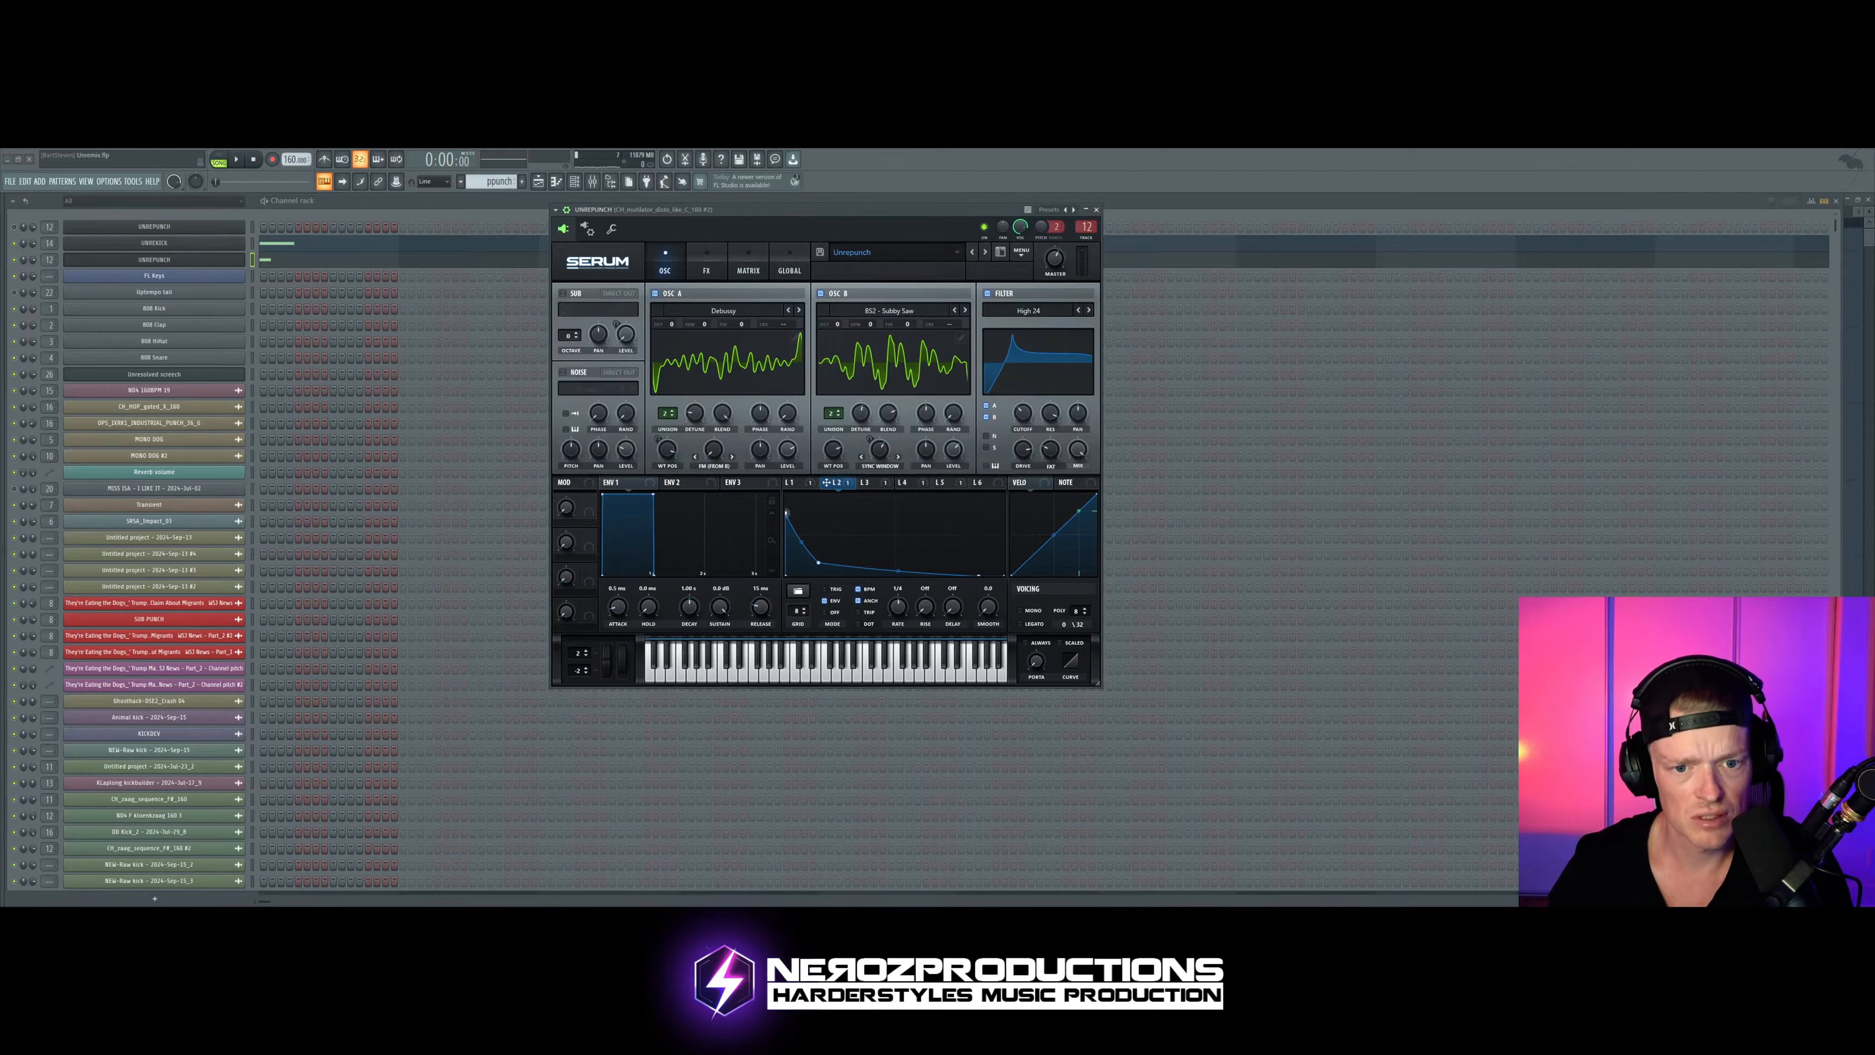
drag(787, 513, 815, 559)
key(space)
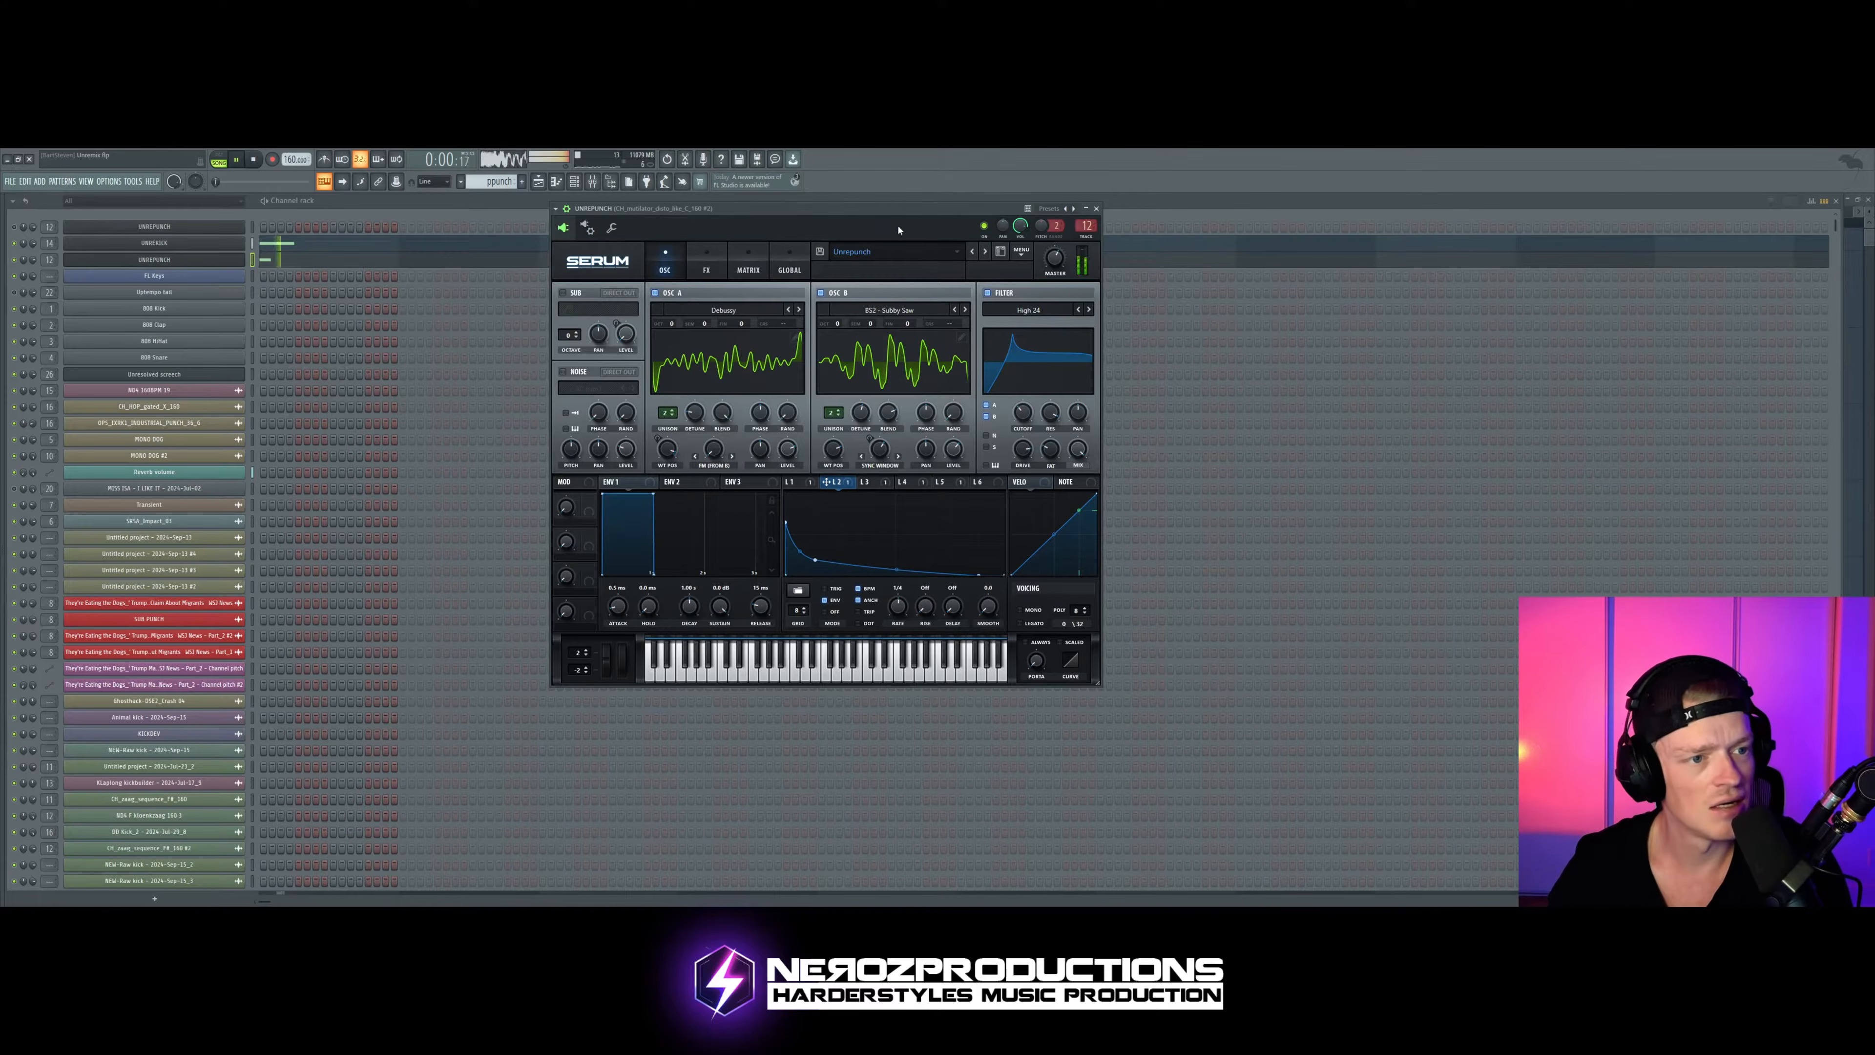
Step: Open the kick channel's Serum and look over its effects and oscillator pages while the pattern plays
click(170, 243)
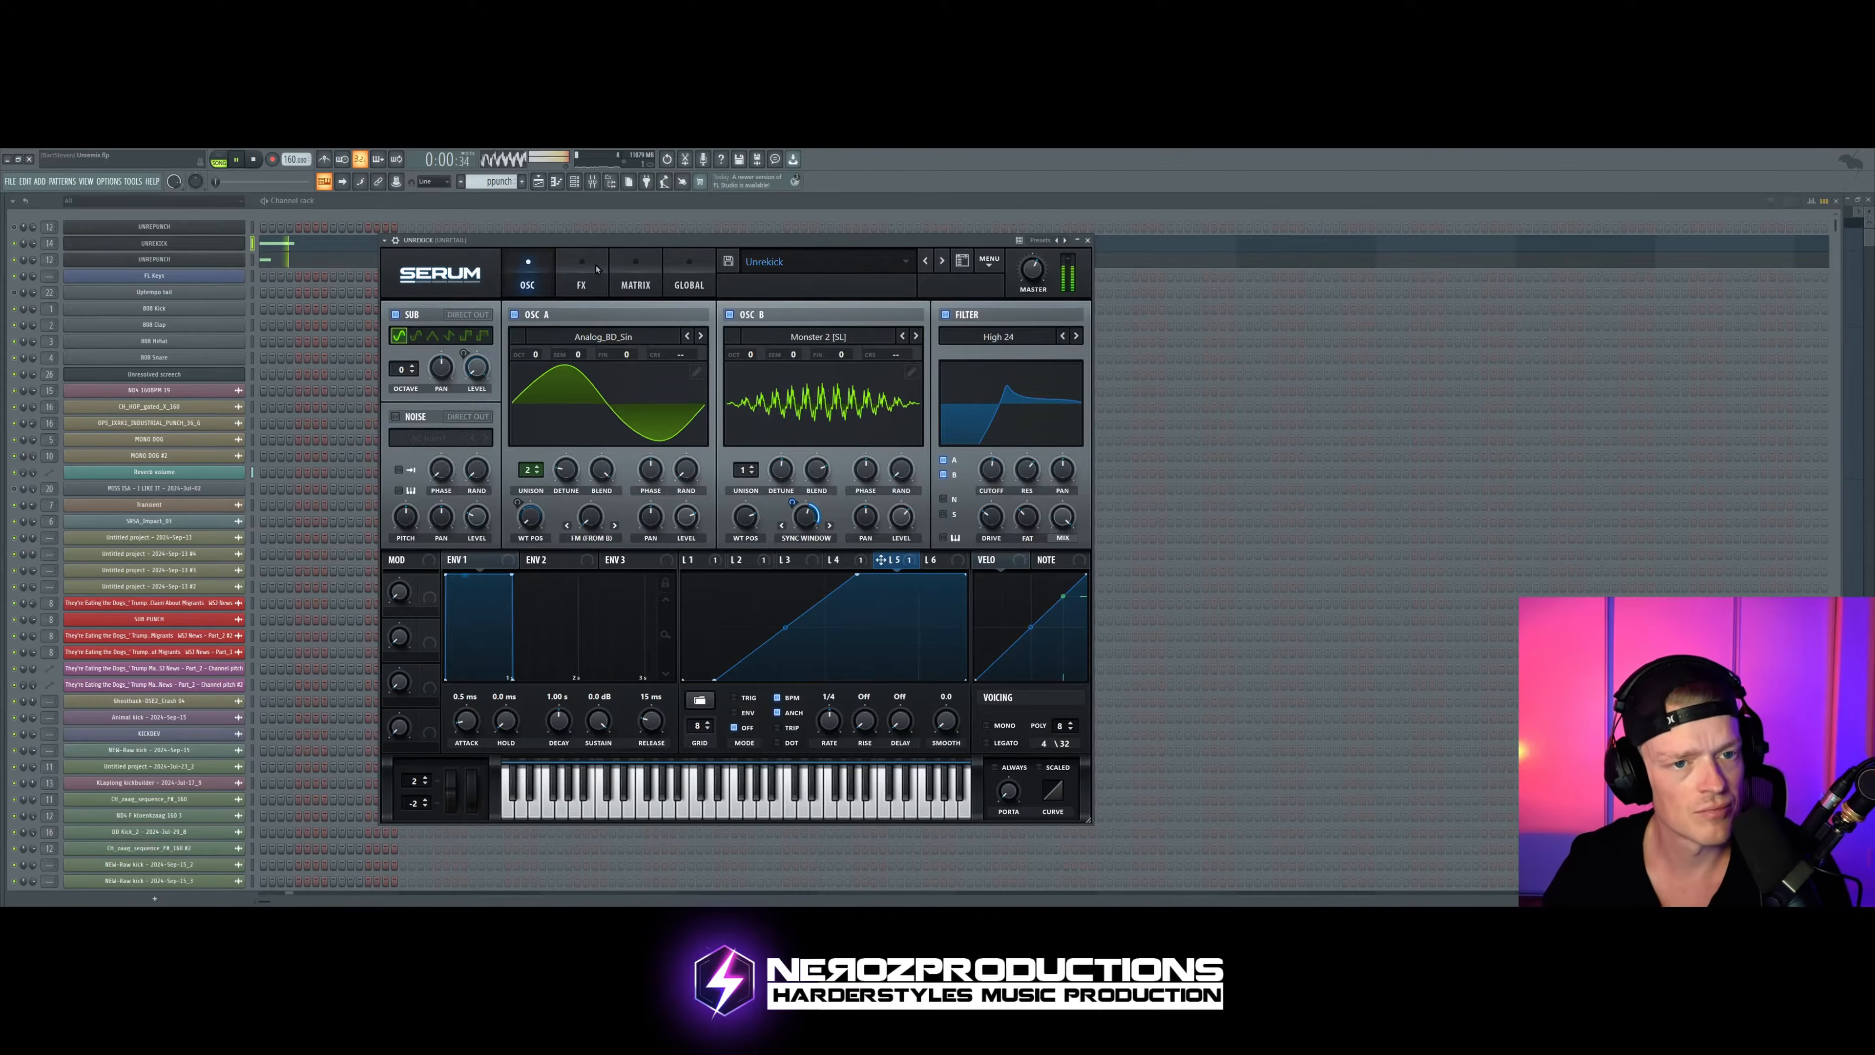
click(581, 280)
click(527, 281)
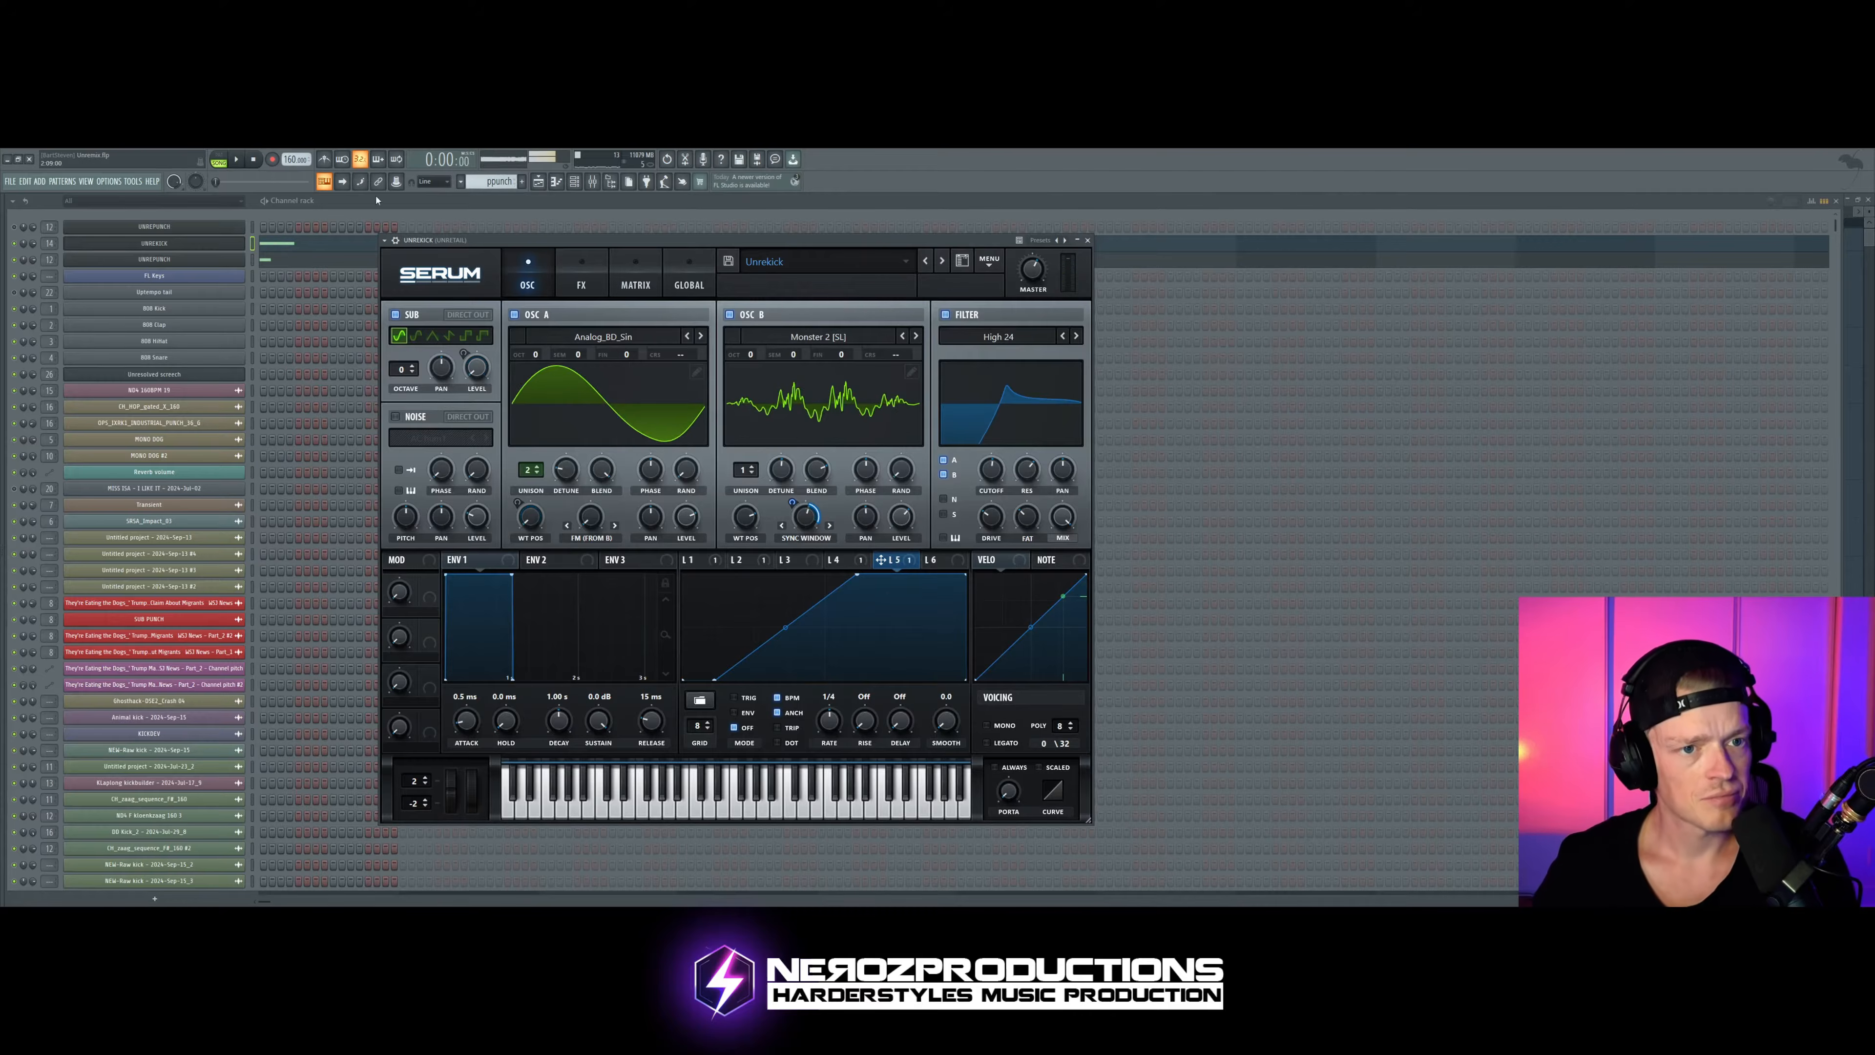
key(space)
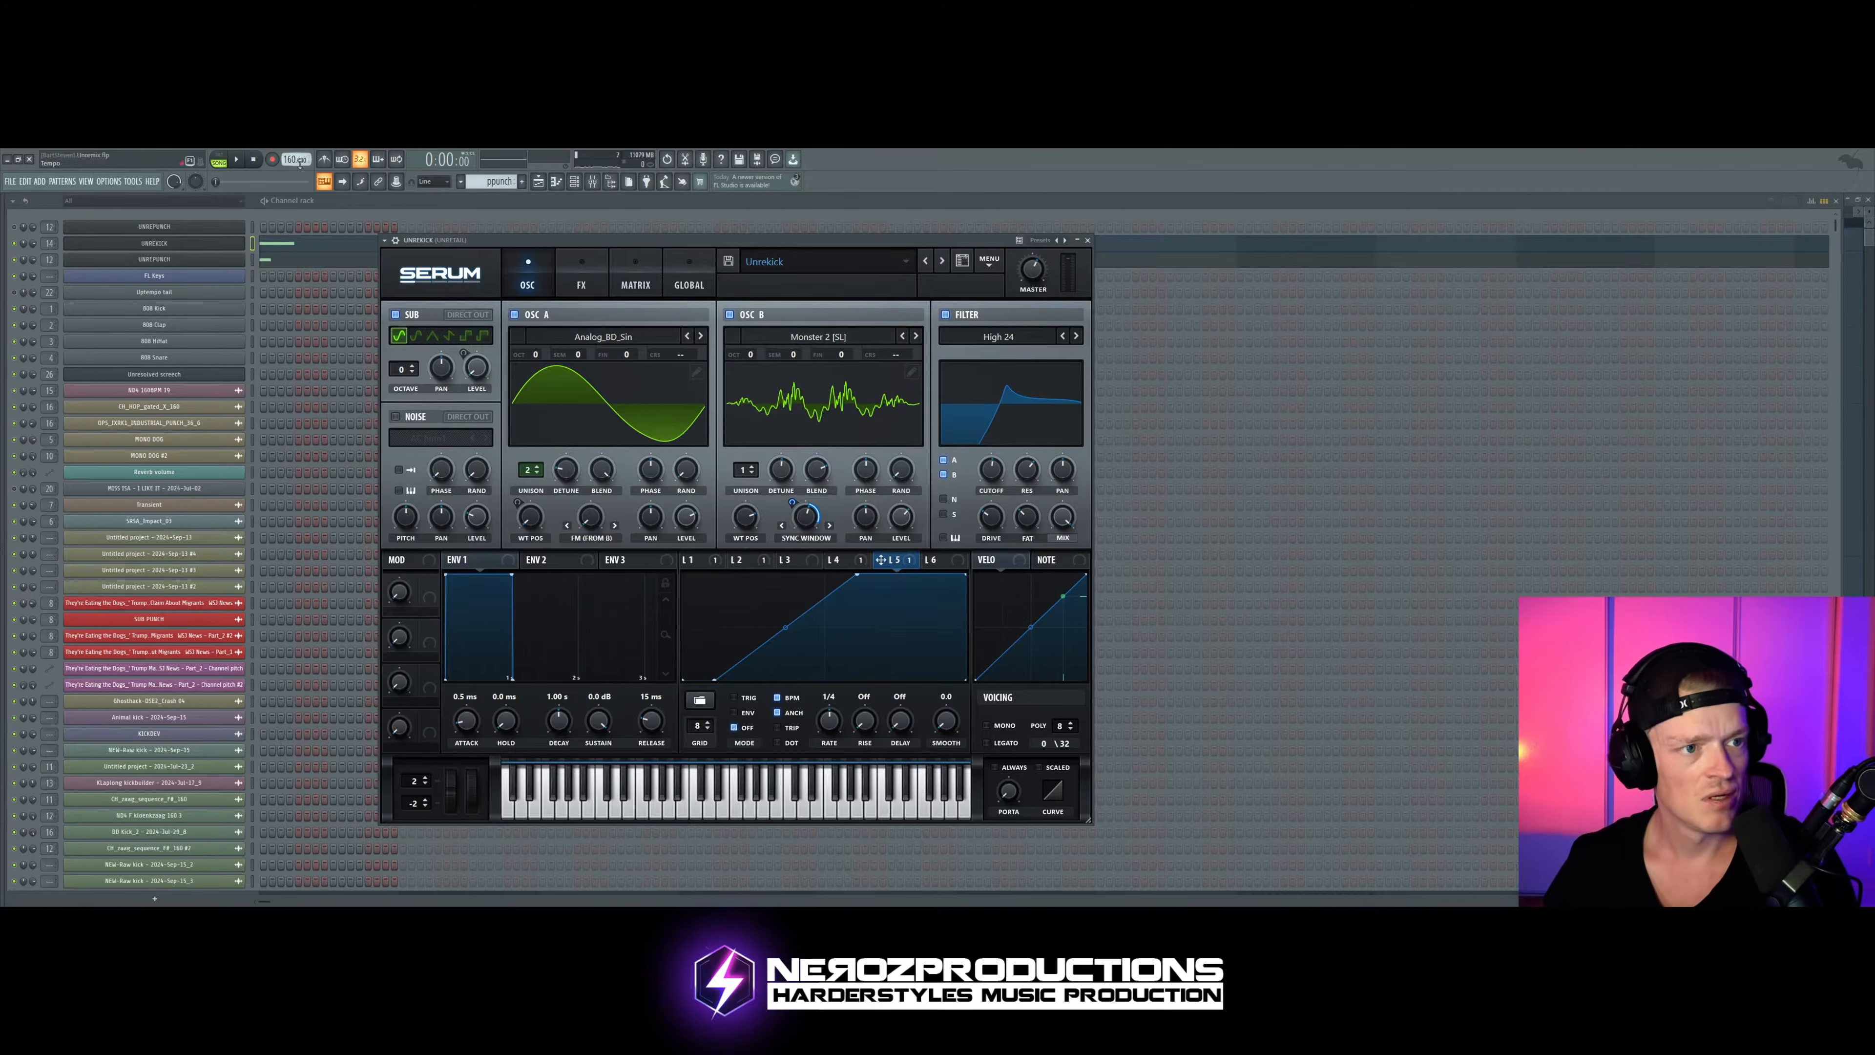
Step: Open the kick channel's Serum effects and switch off Reverb, Compressor and EQ
click(14, 275)
click(14, 259)
click(120, 249)
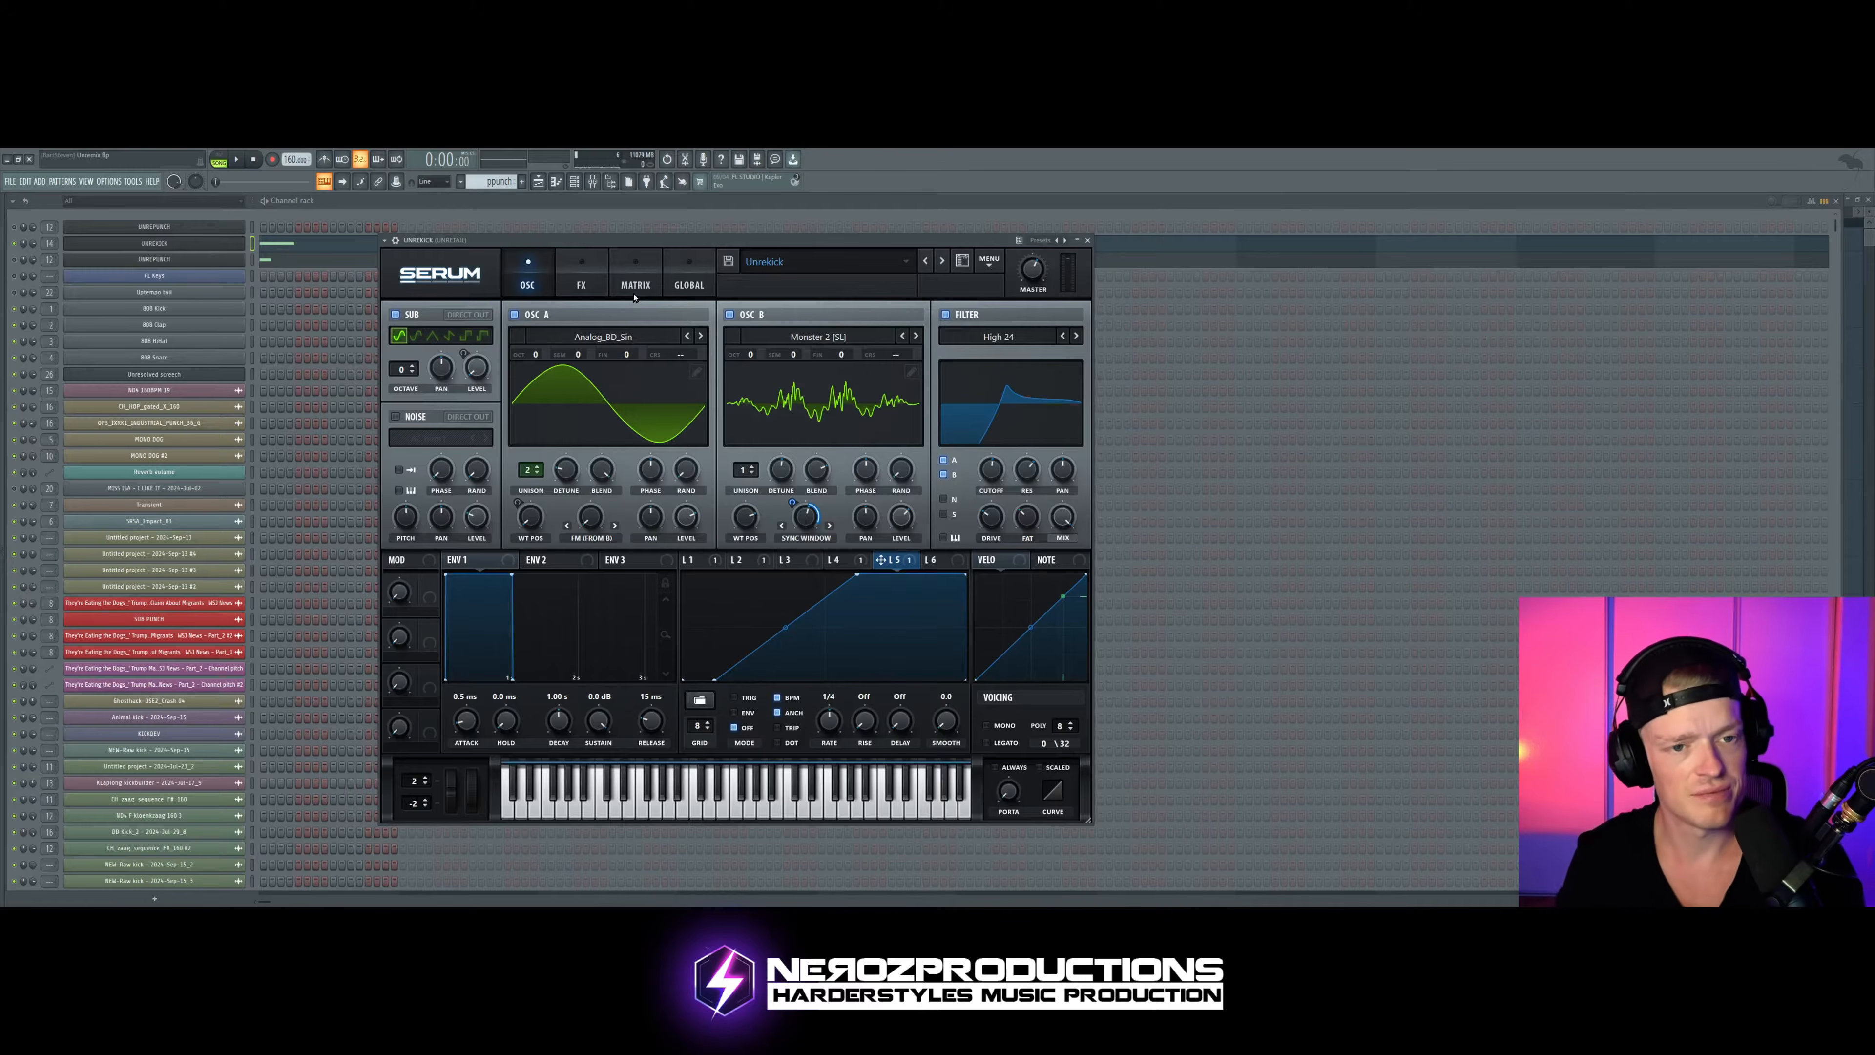
click(581, 285)
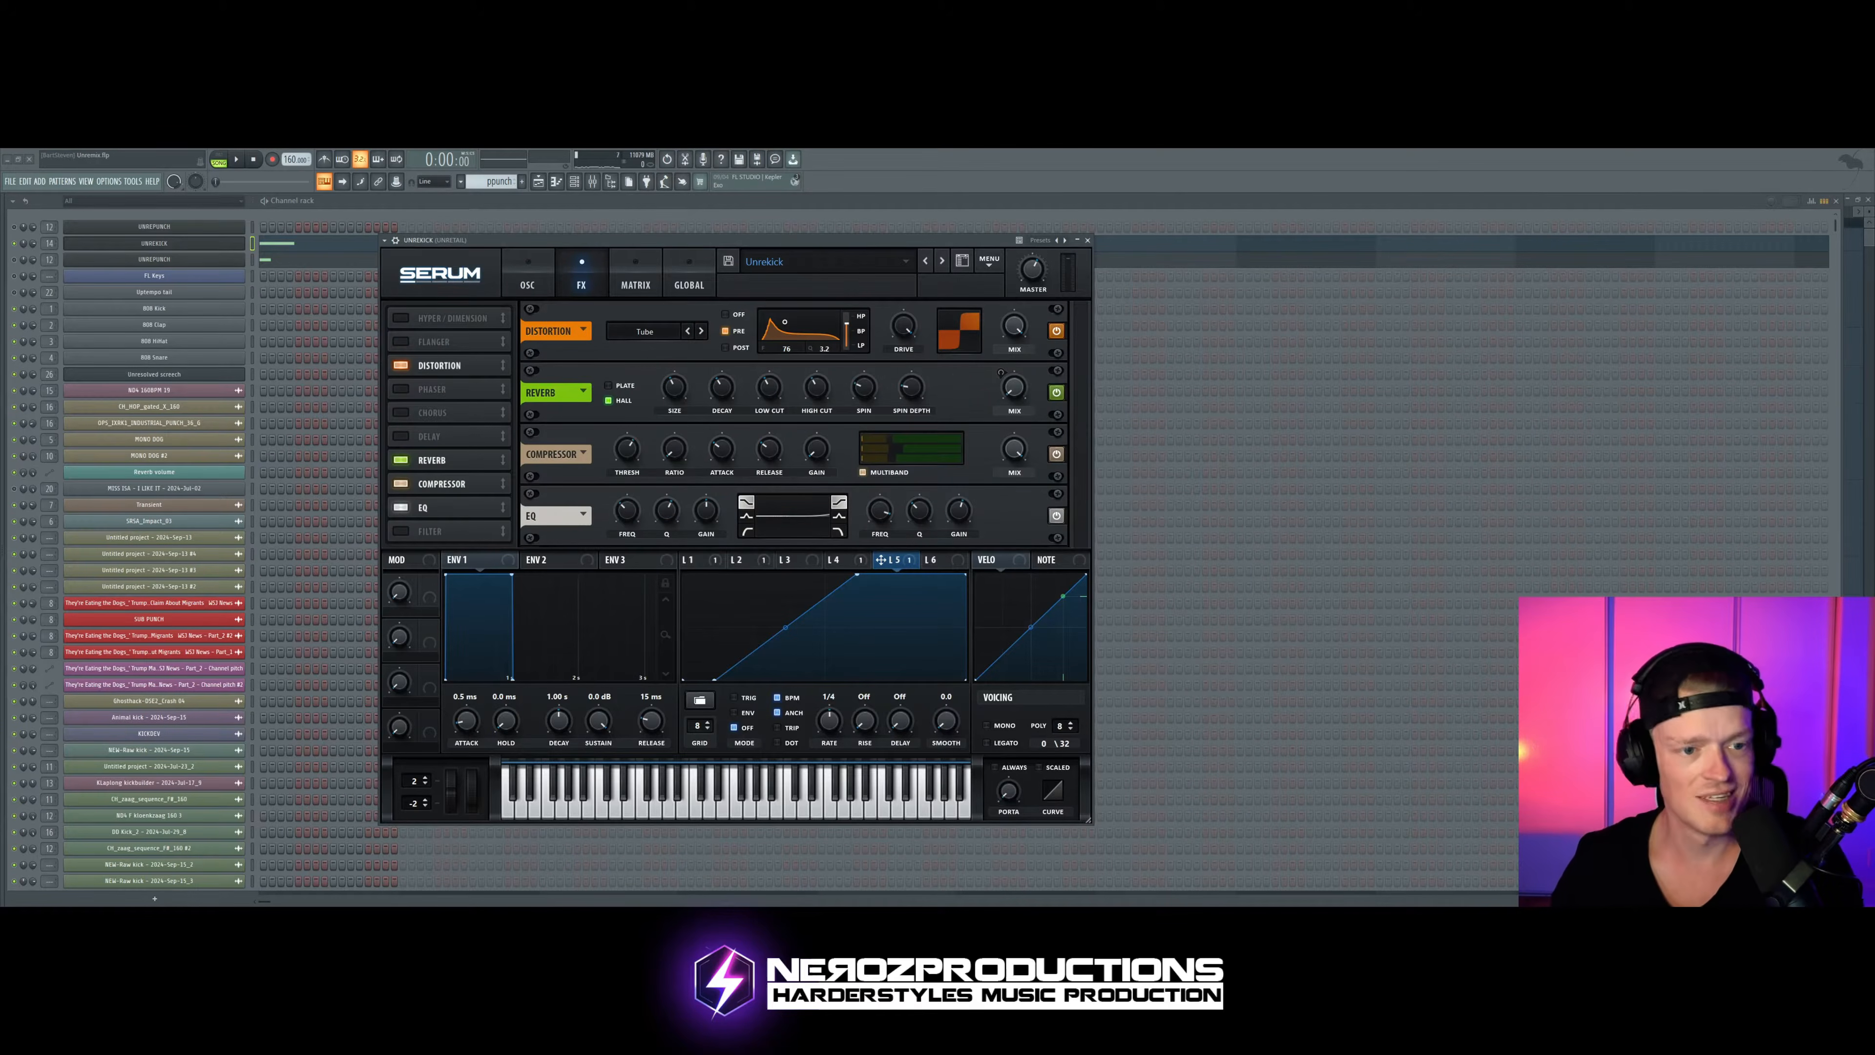
click(401, 459)
click(400, 484)
click(401, 507)
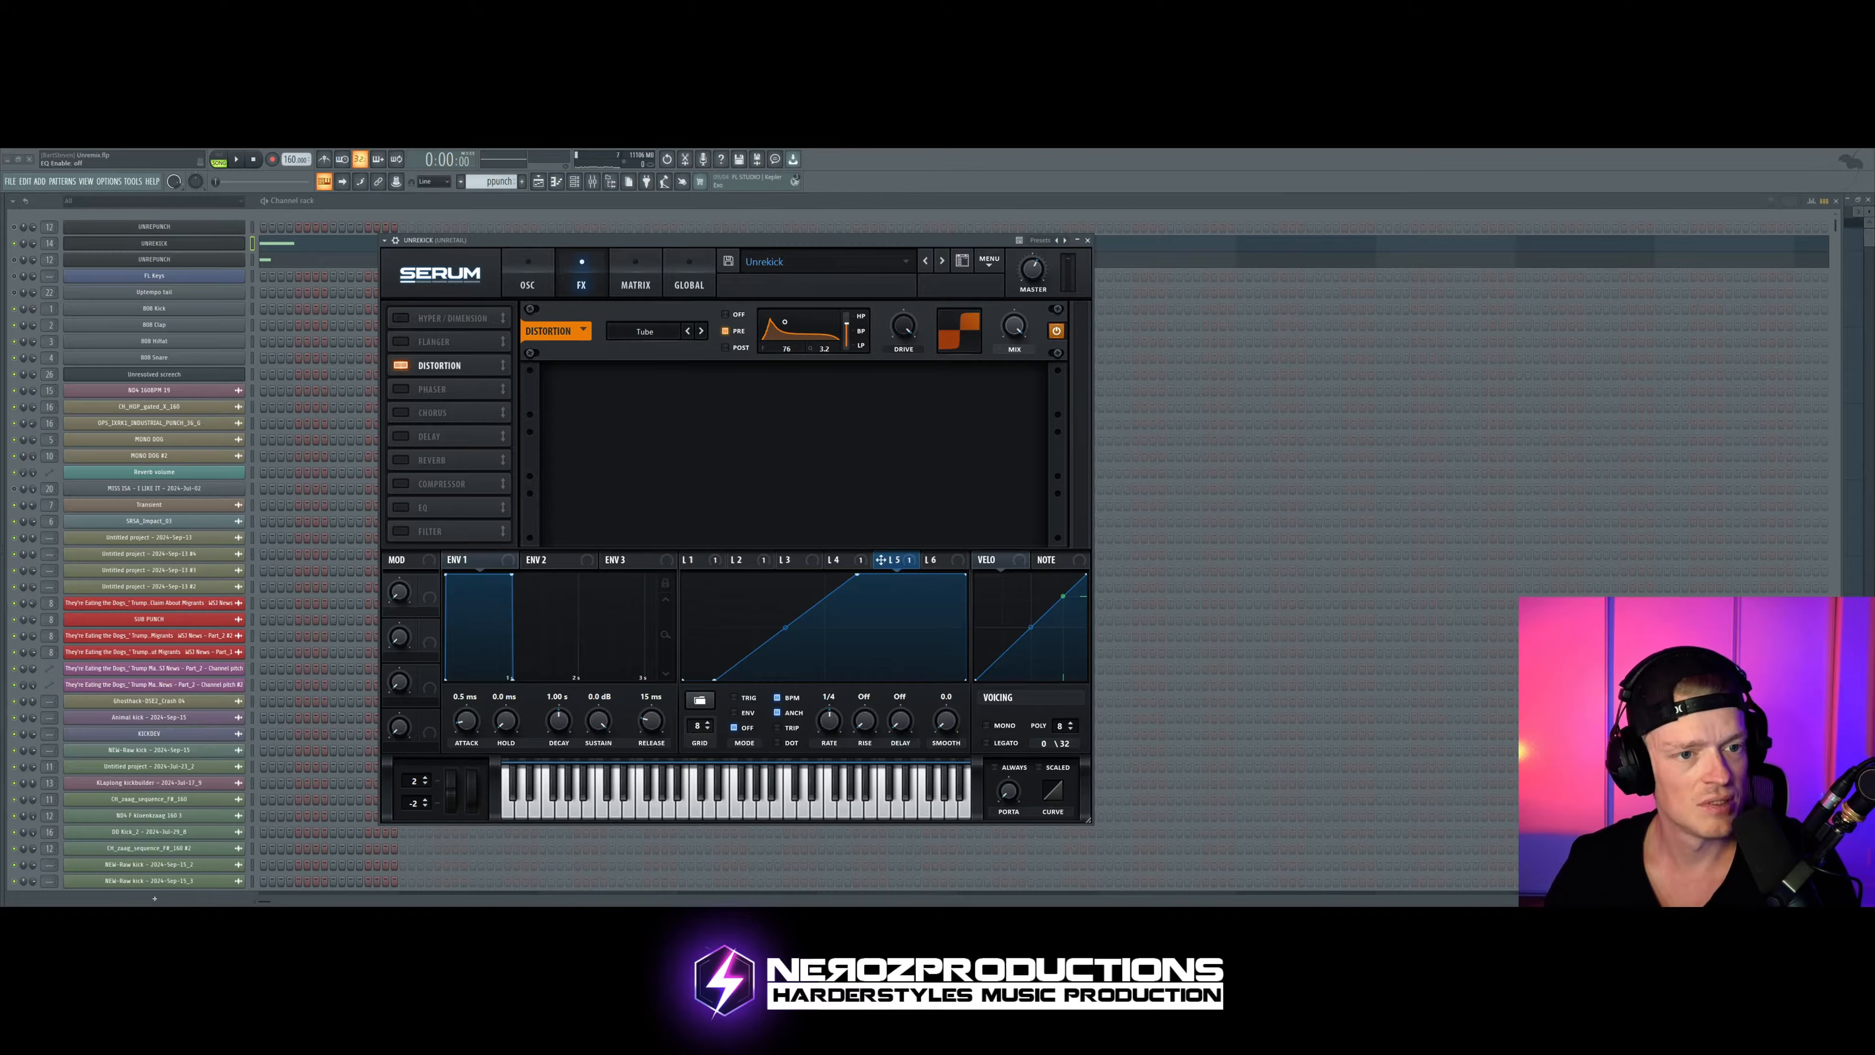
Step: Compare the kick with Serum's Distortion switched off and switched back on
click(401, 365)
key(space)
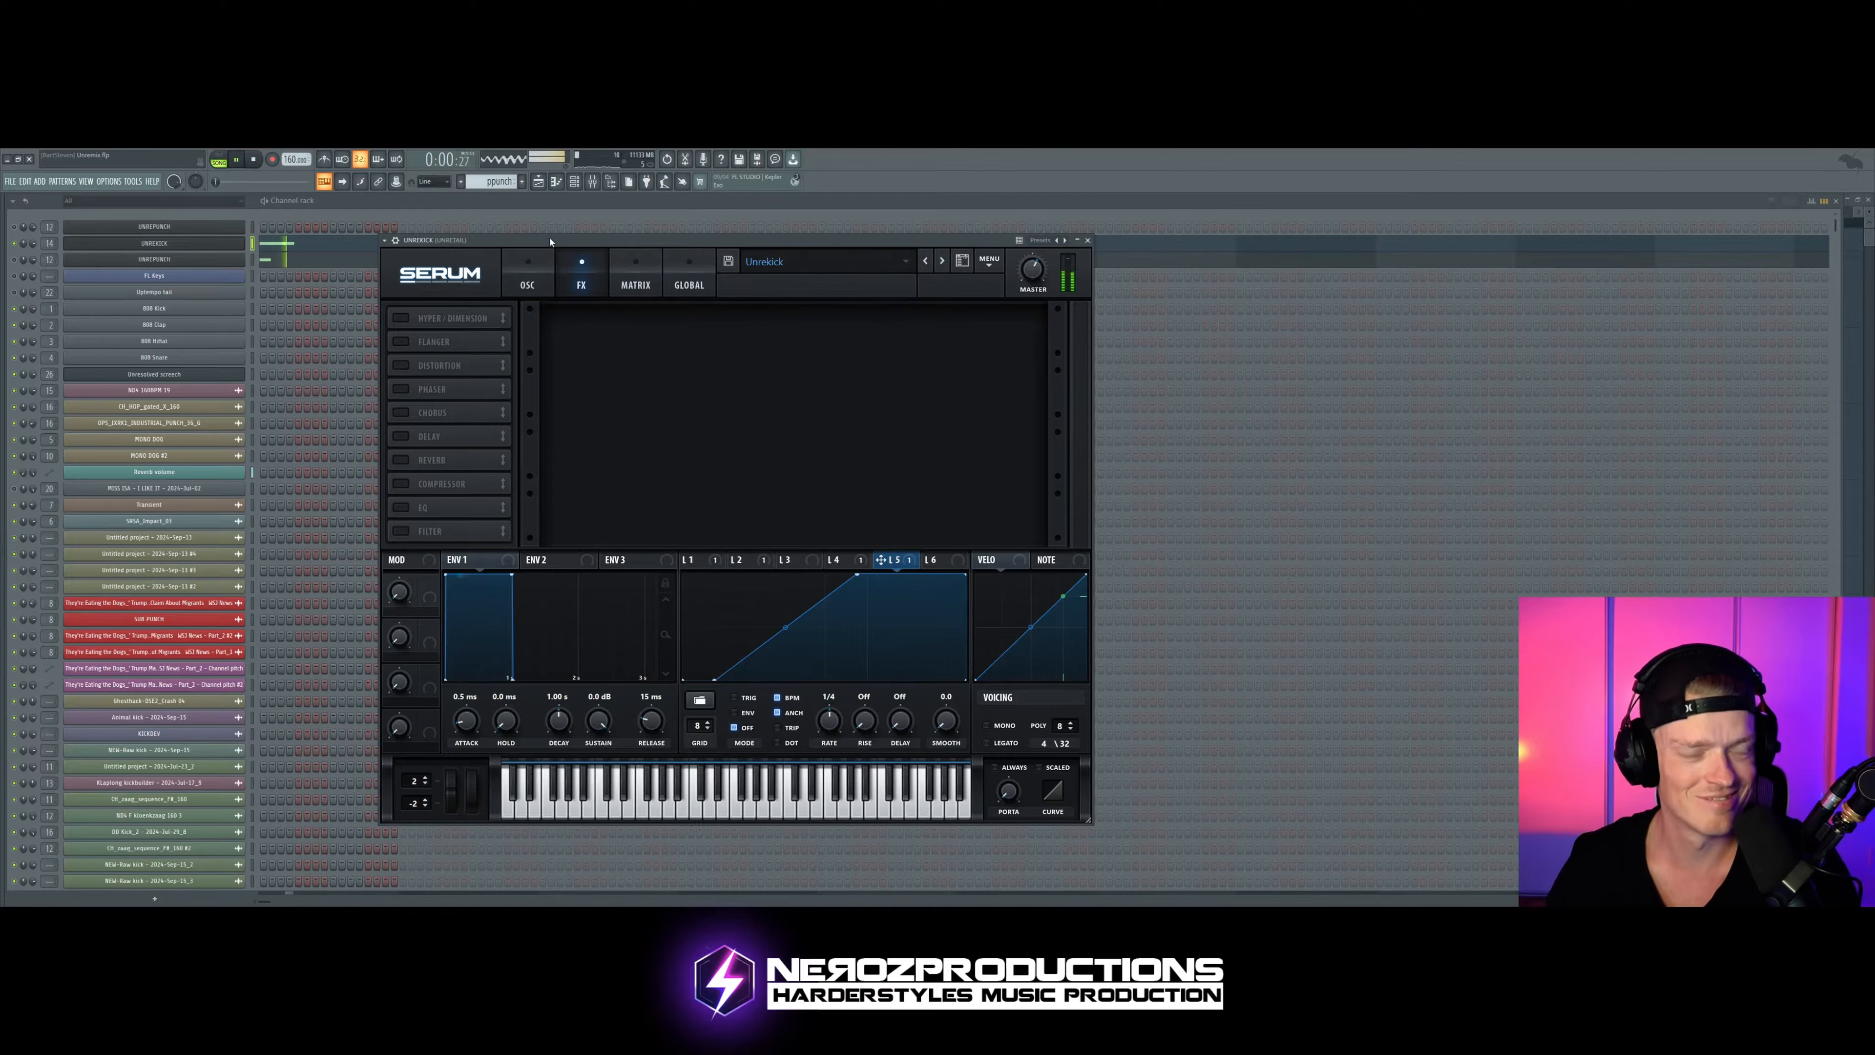
key(space)
click(399, 365)
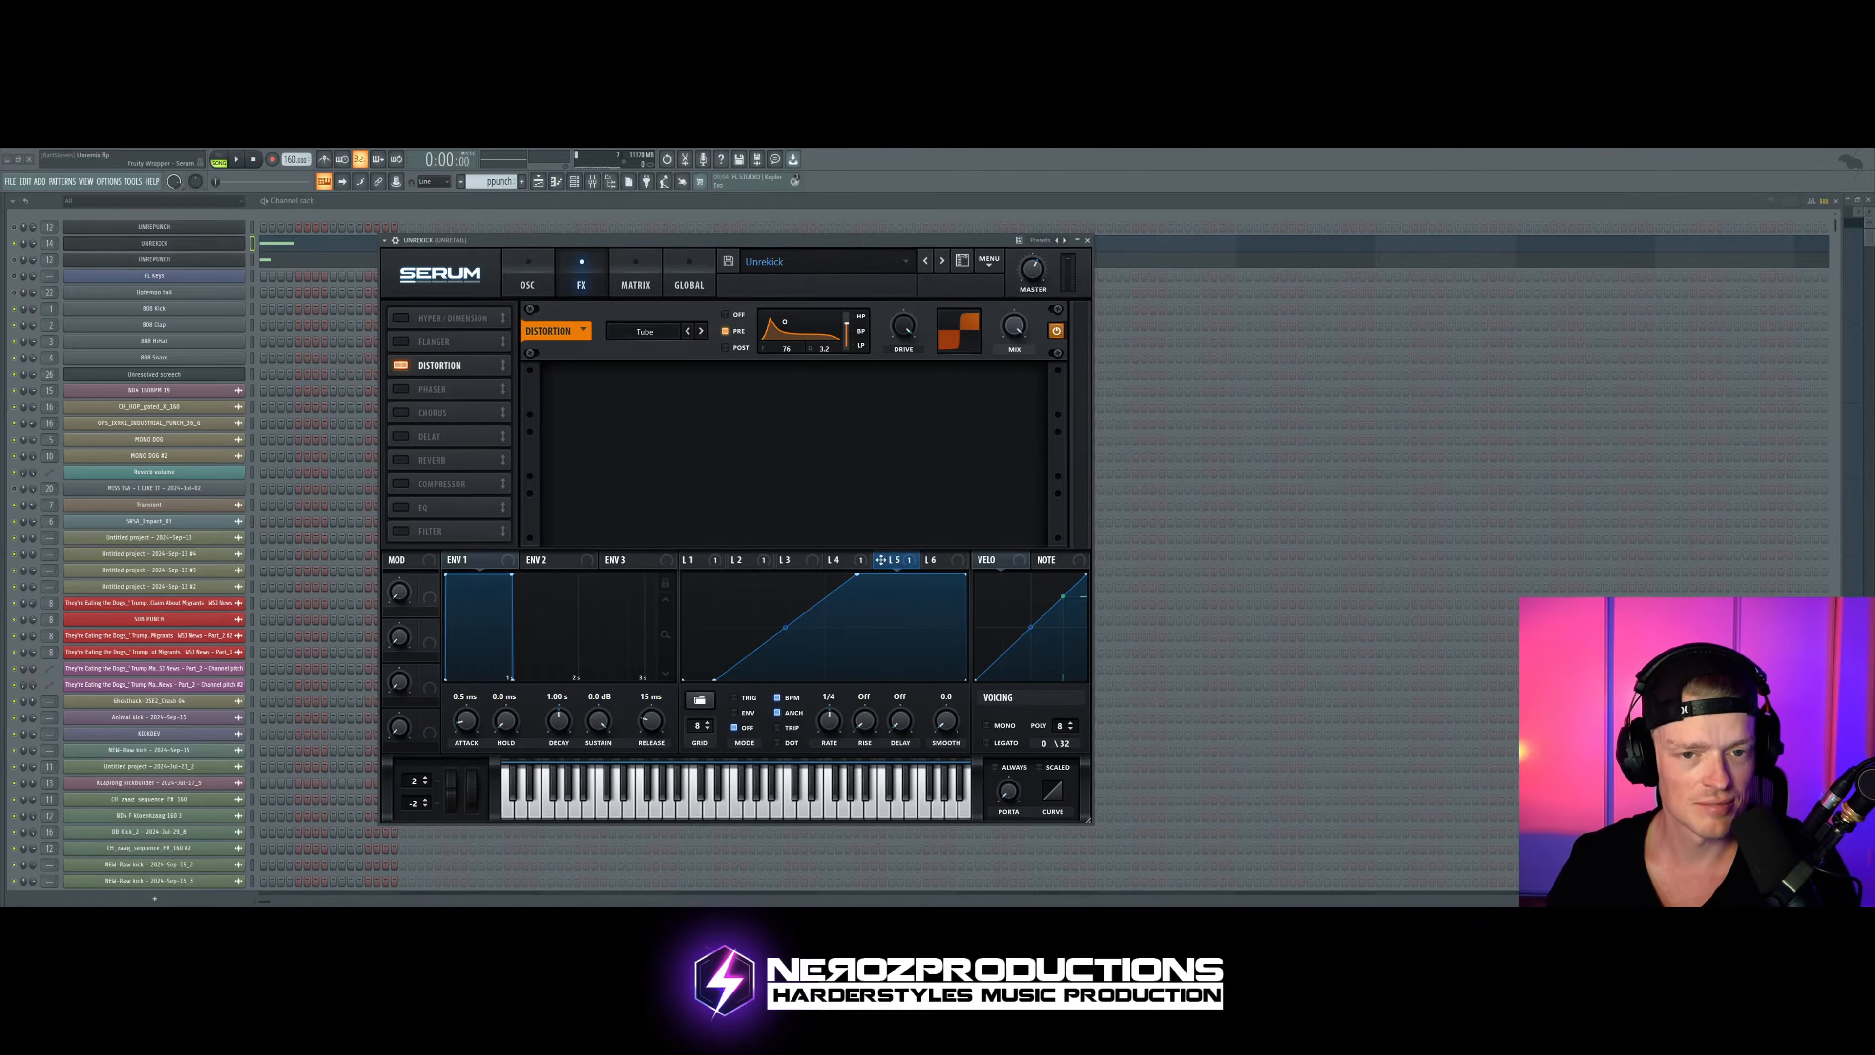
drag(607, 245, 614, 244)
key(space)
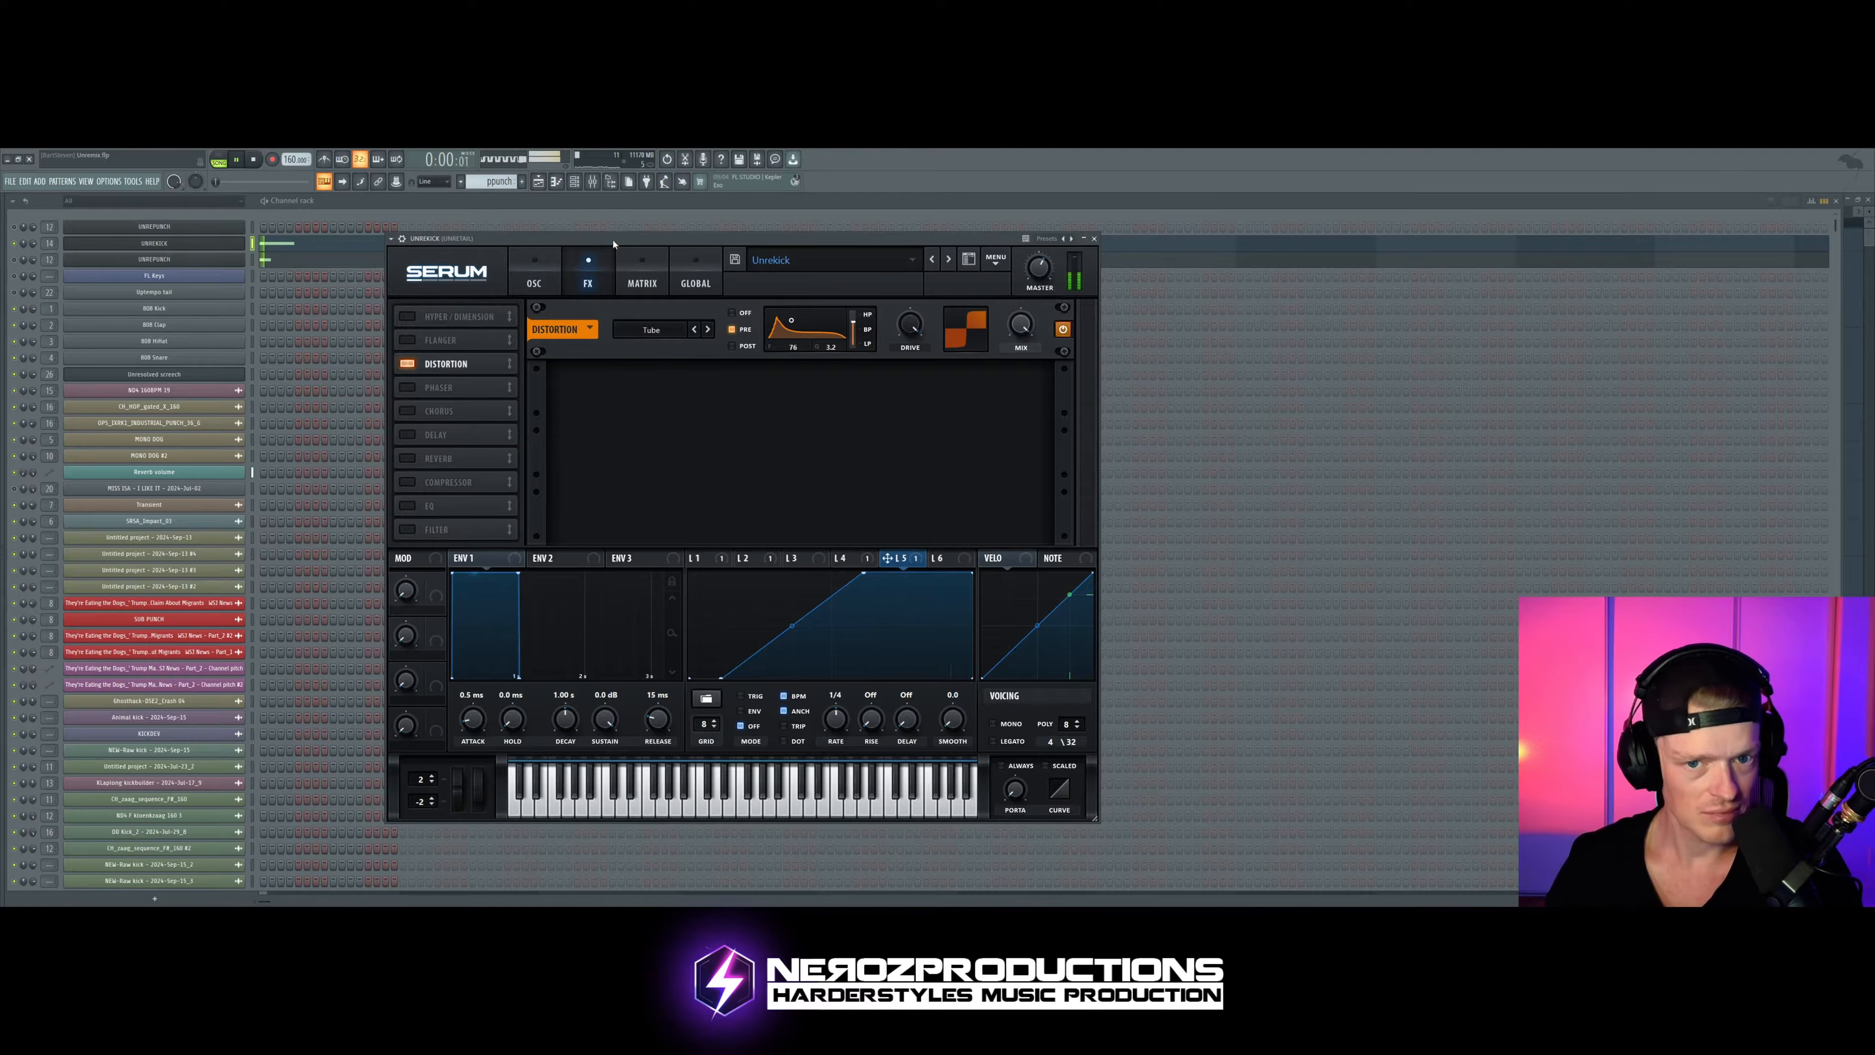
key(space)
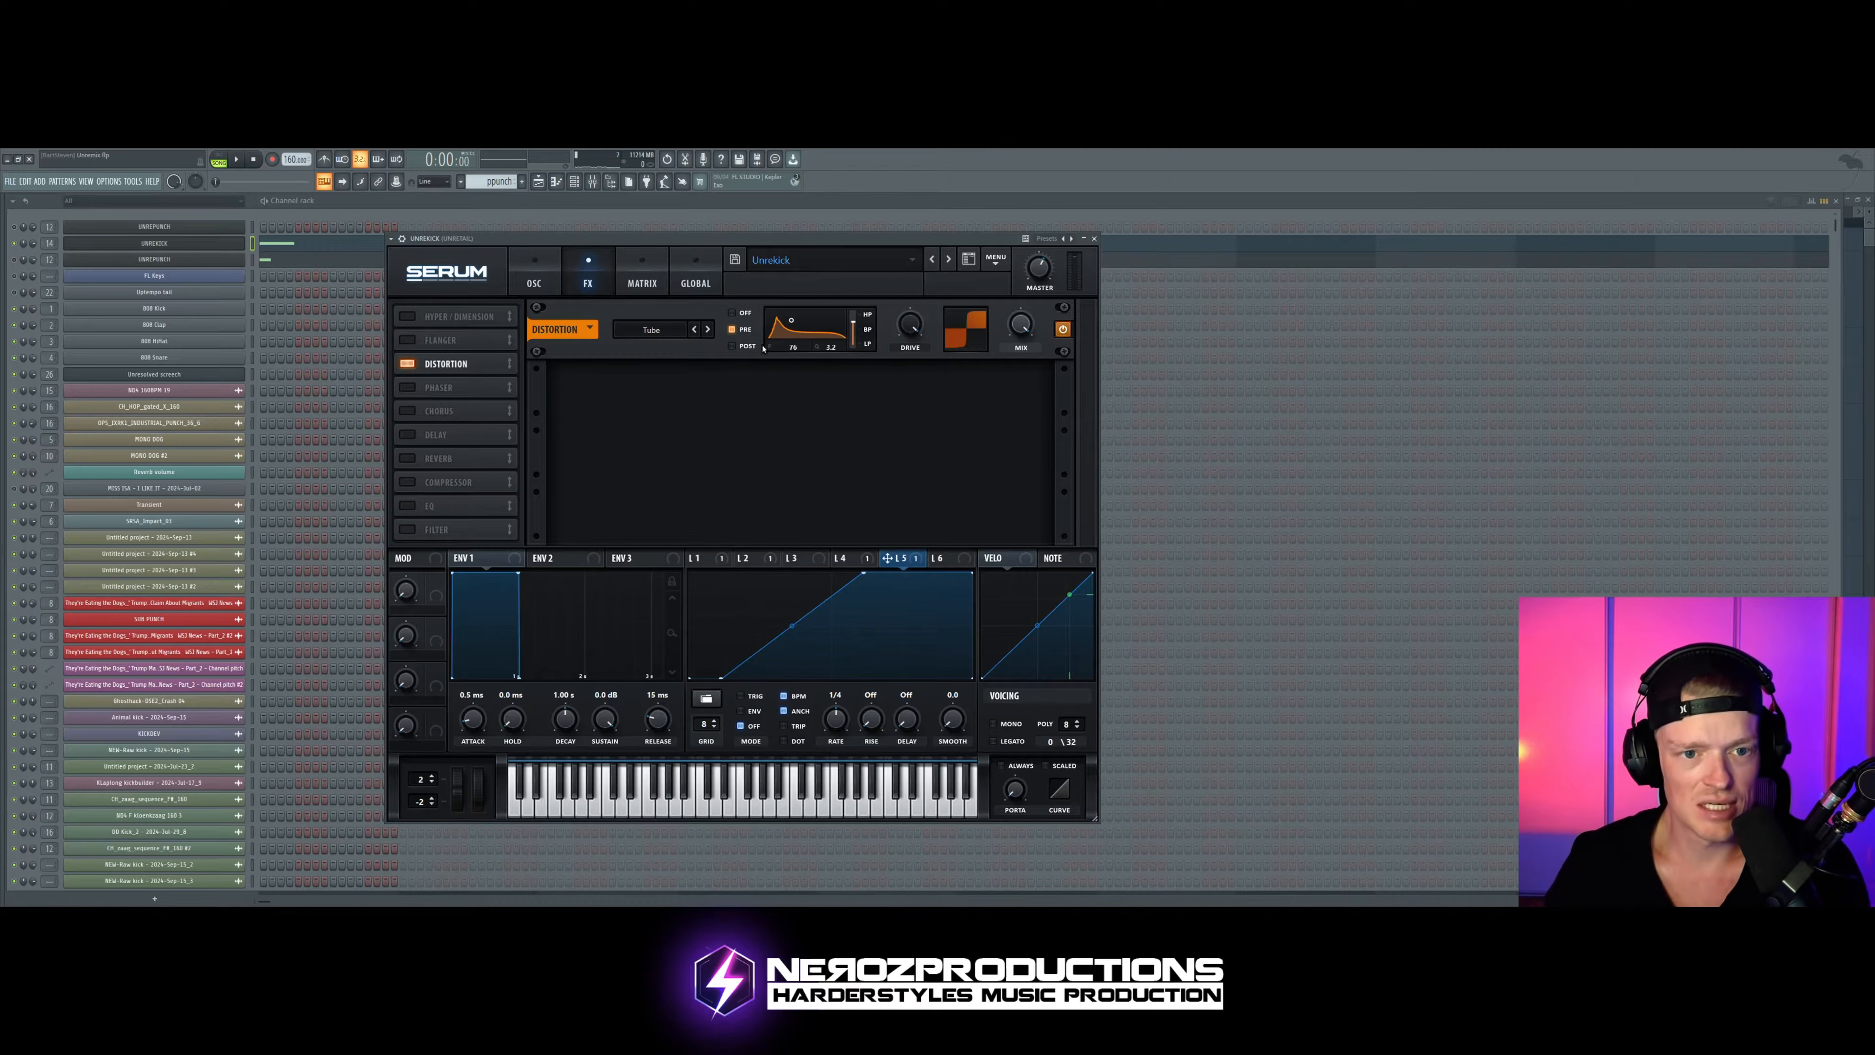
Step: Nudge the Distortion's pre-filter point to a slightly lower frequency, auditioning the kick between adjustments
drag(799, 327, 788, 318)
key(space)
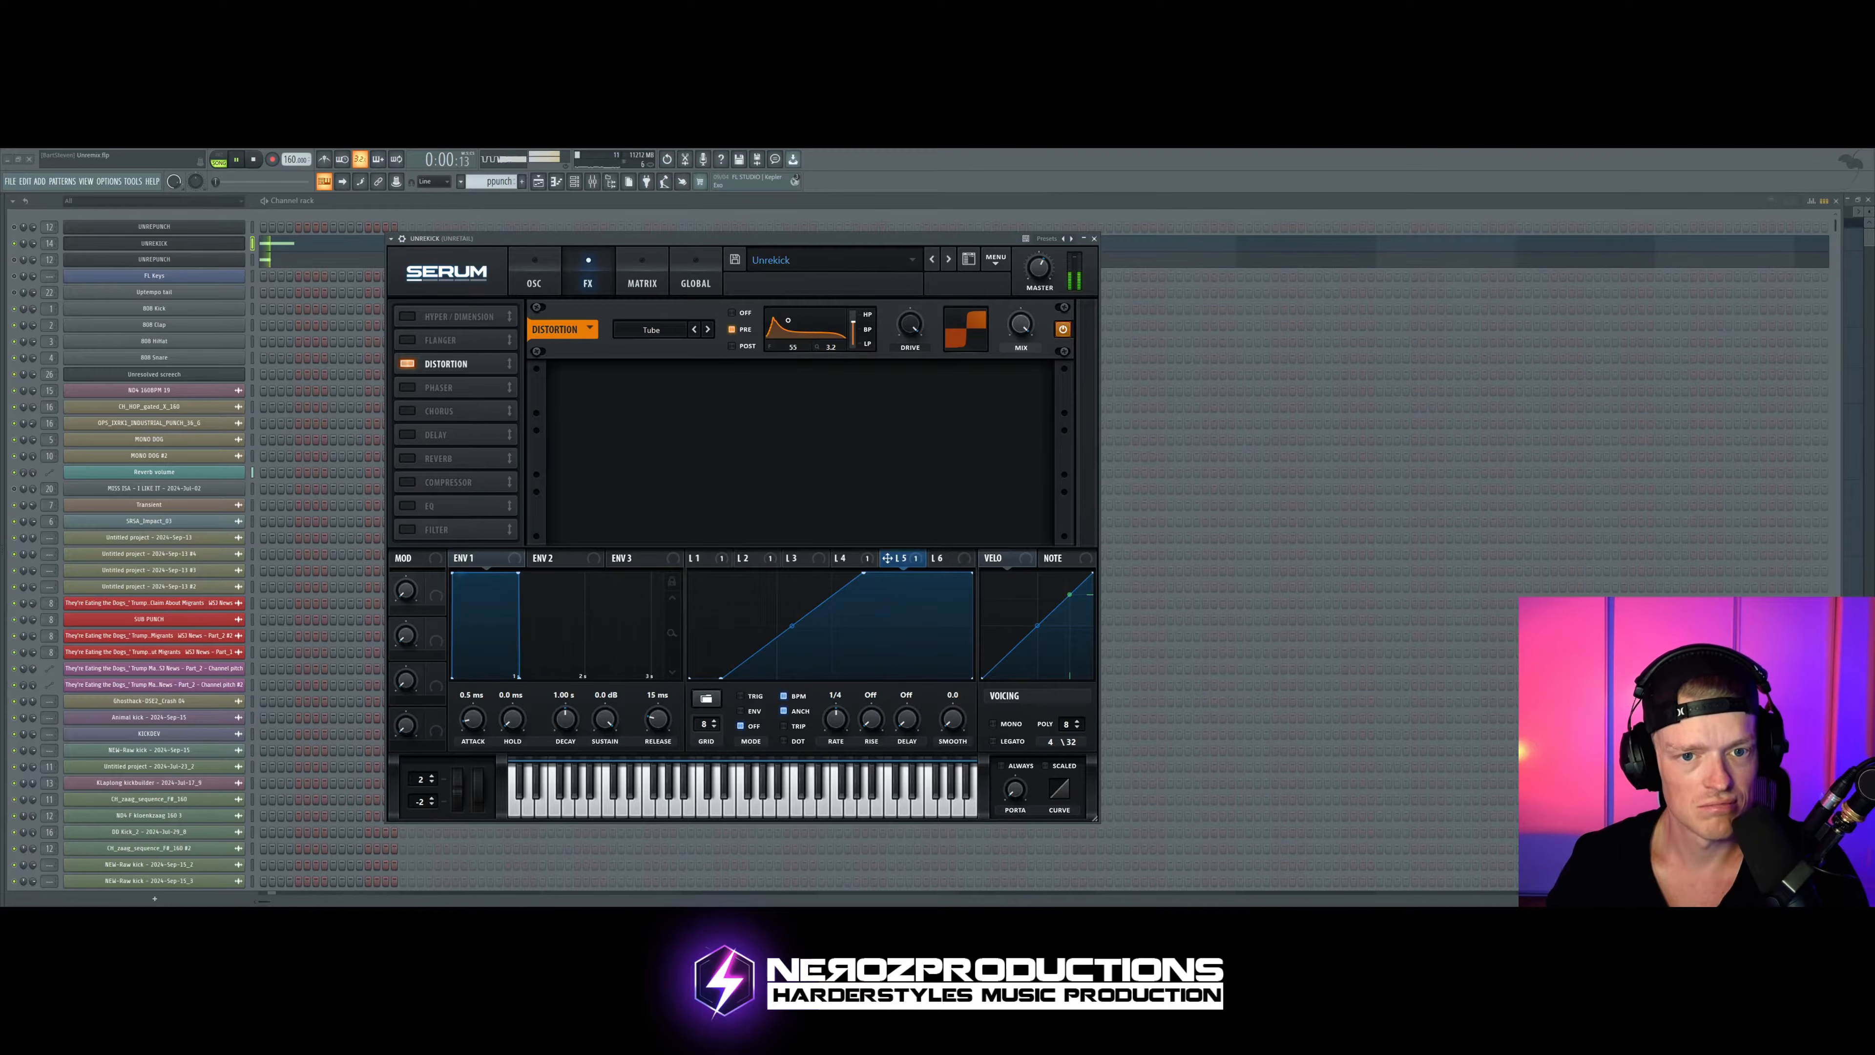
drag(788, 318, 791, 319)
key(space)
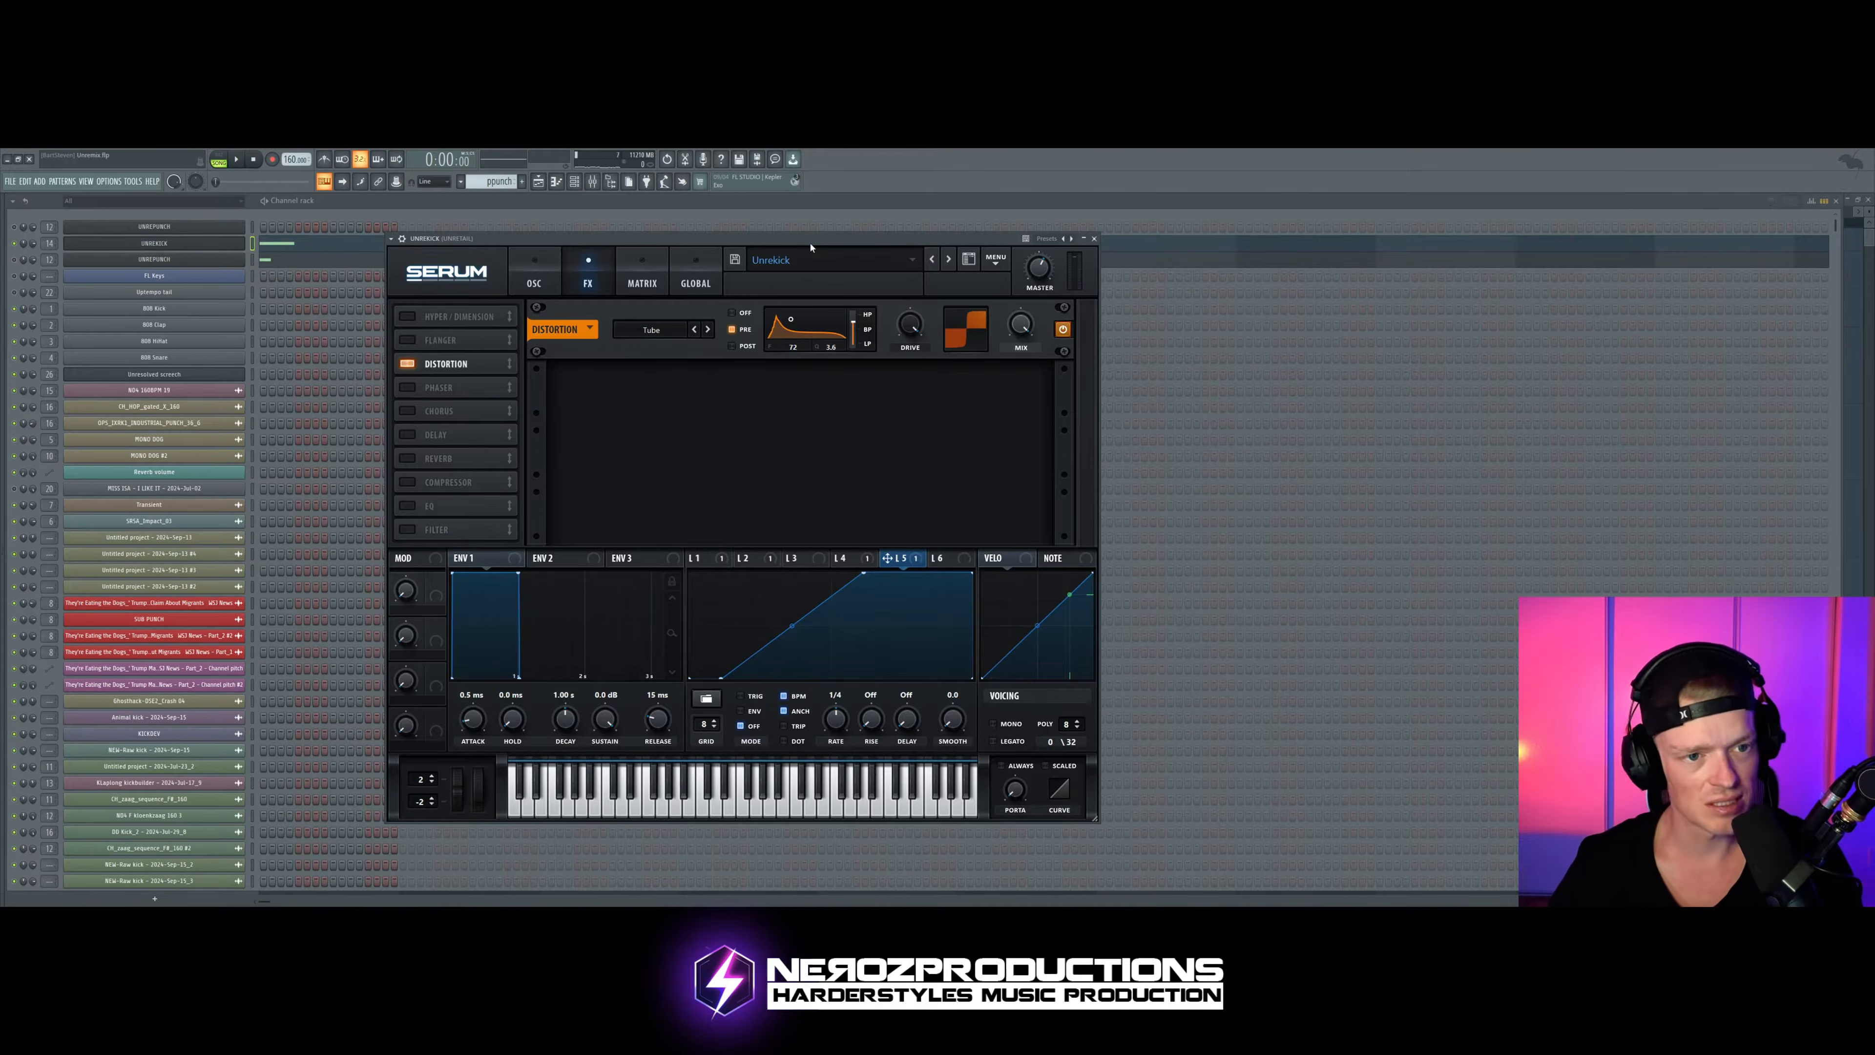
key(space)
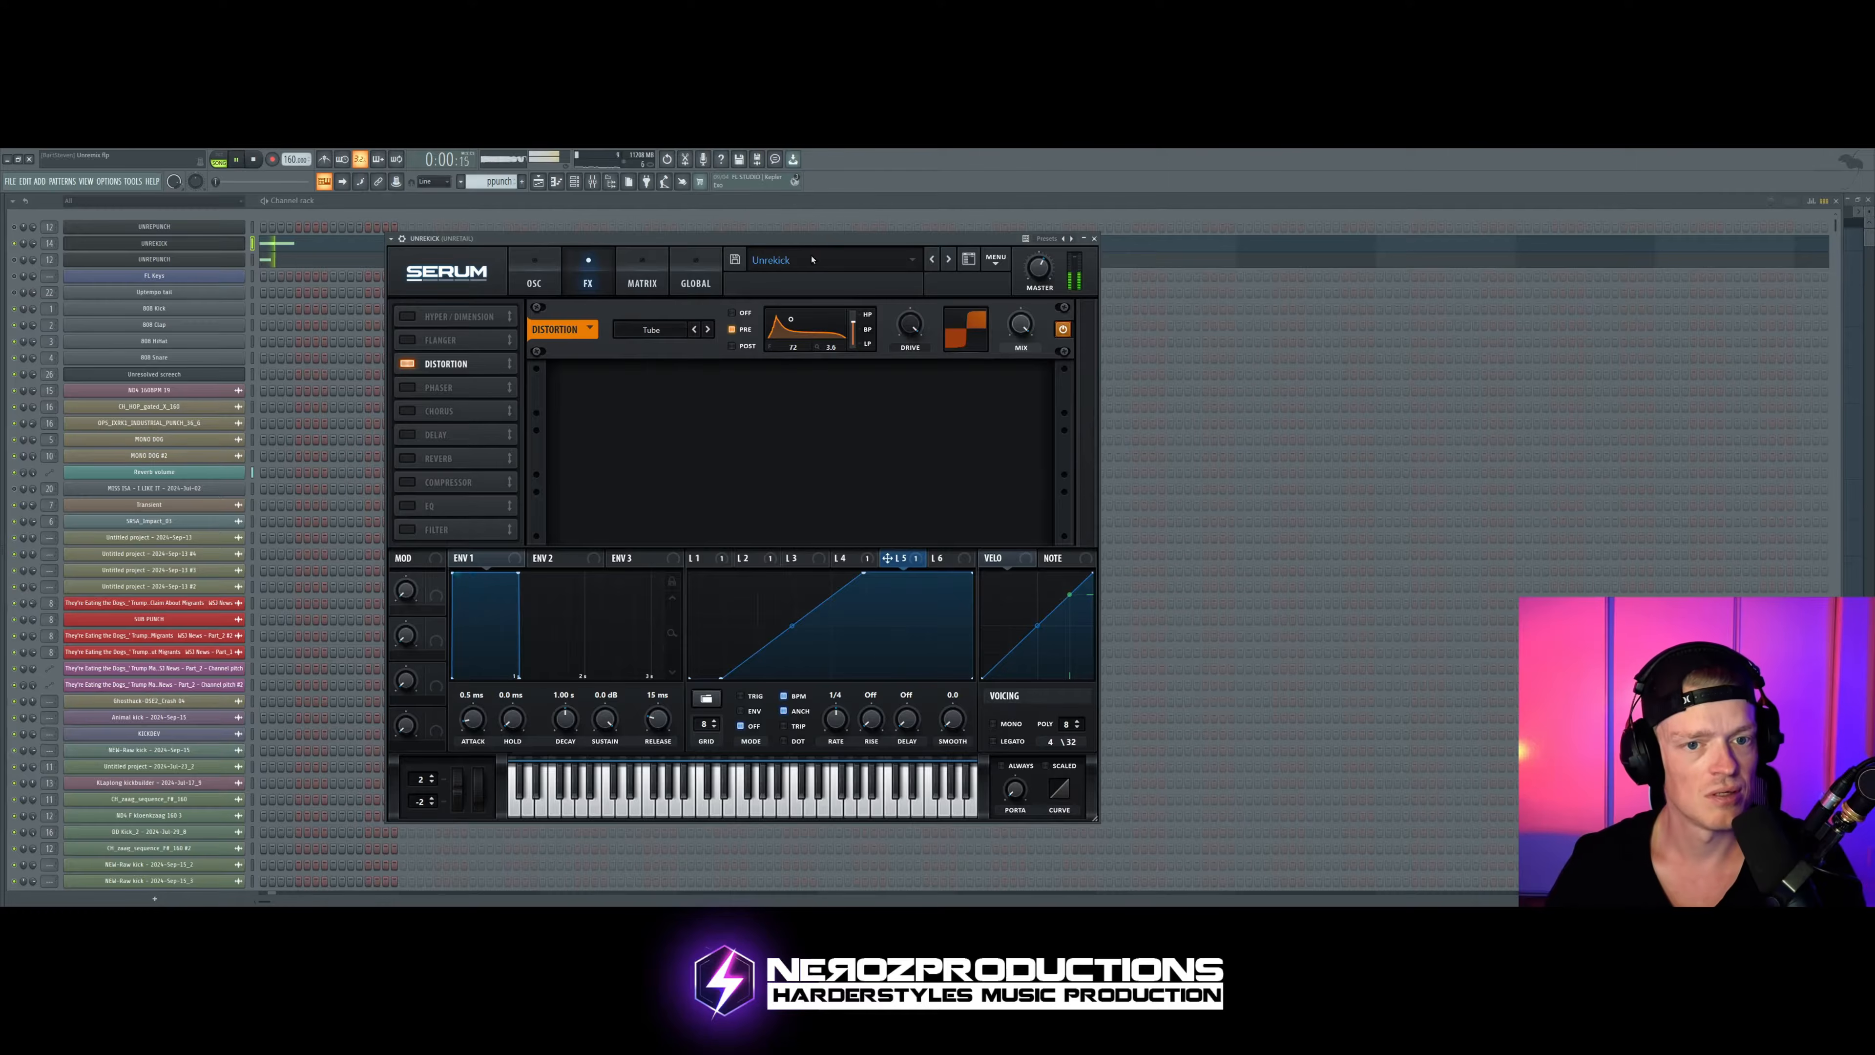
drag(788, 323, 785, 321)
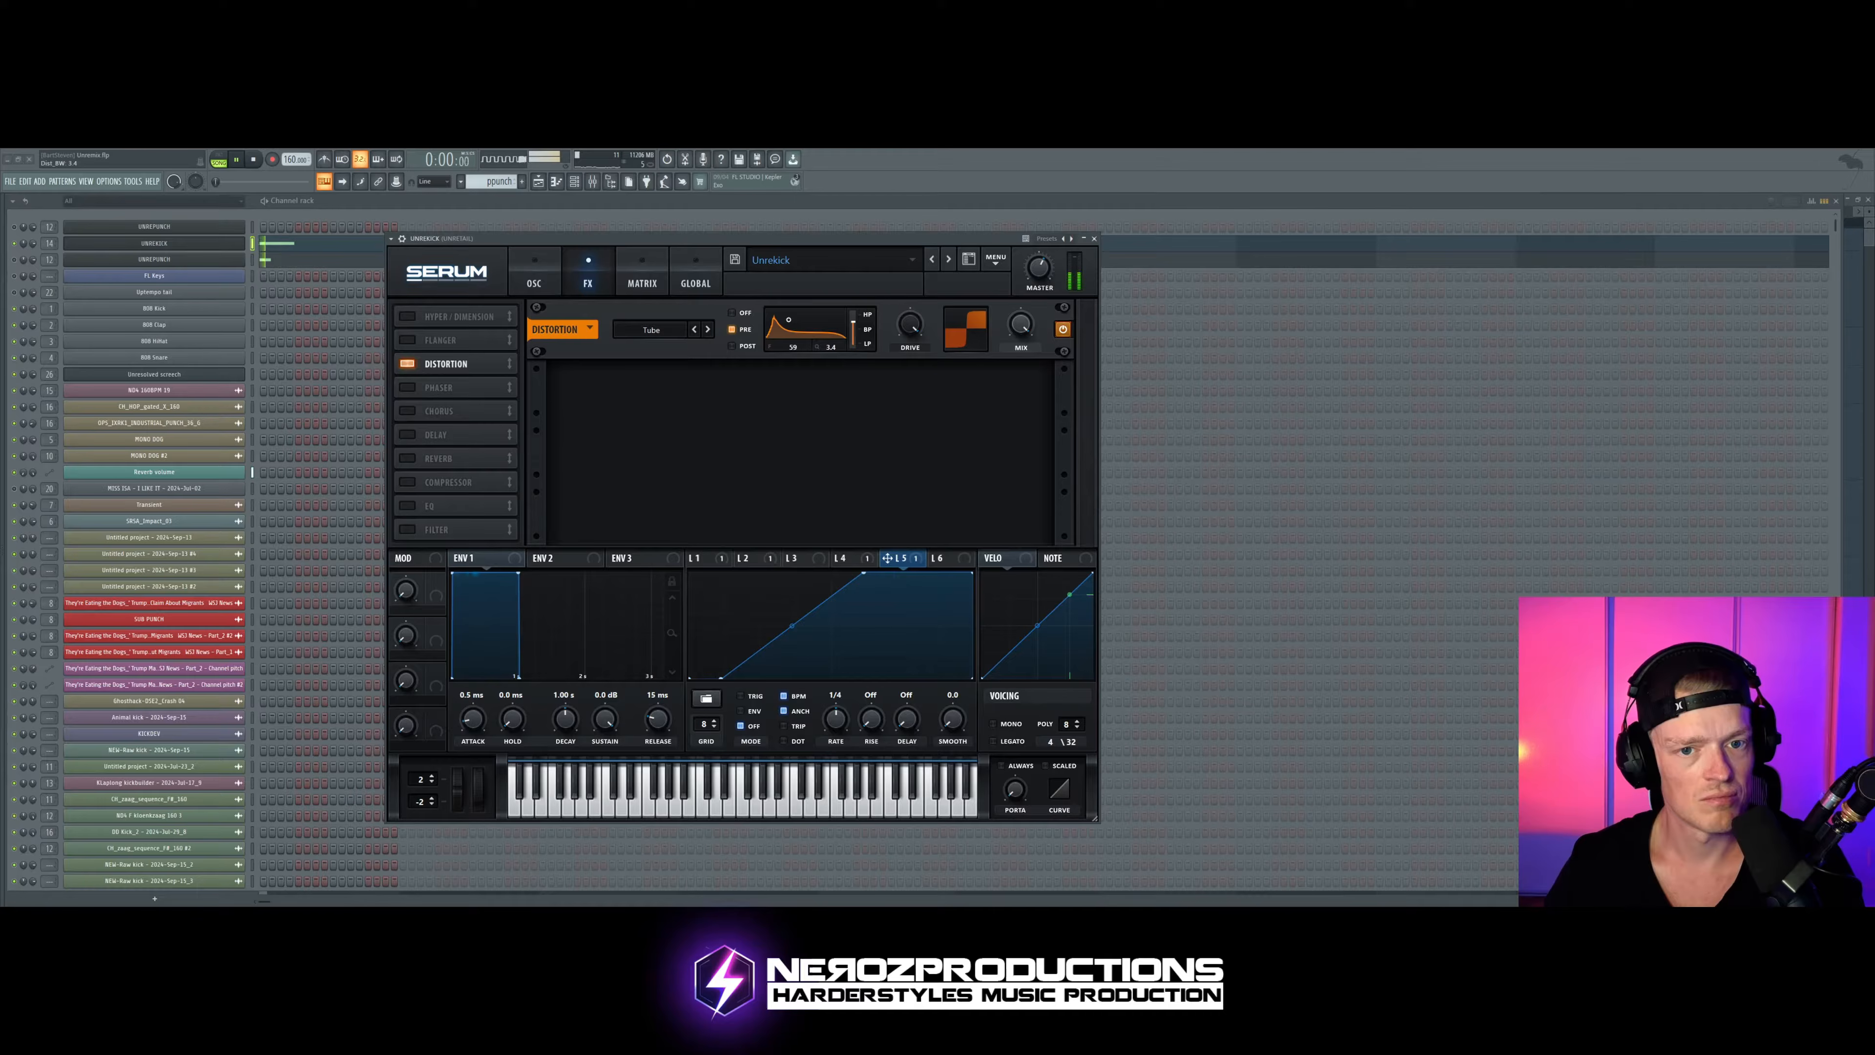
key(space)
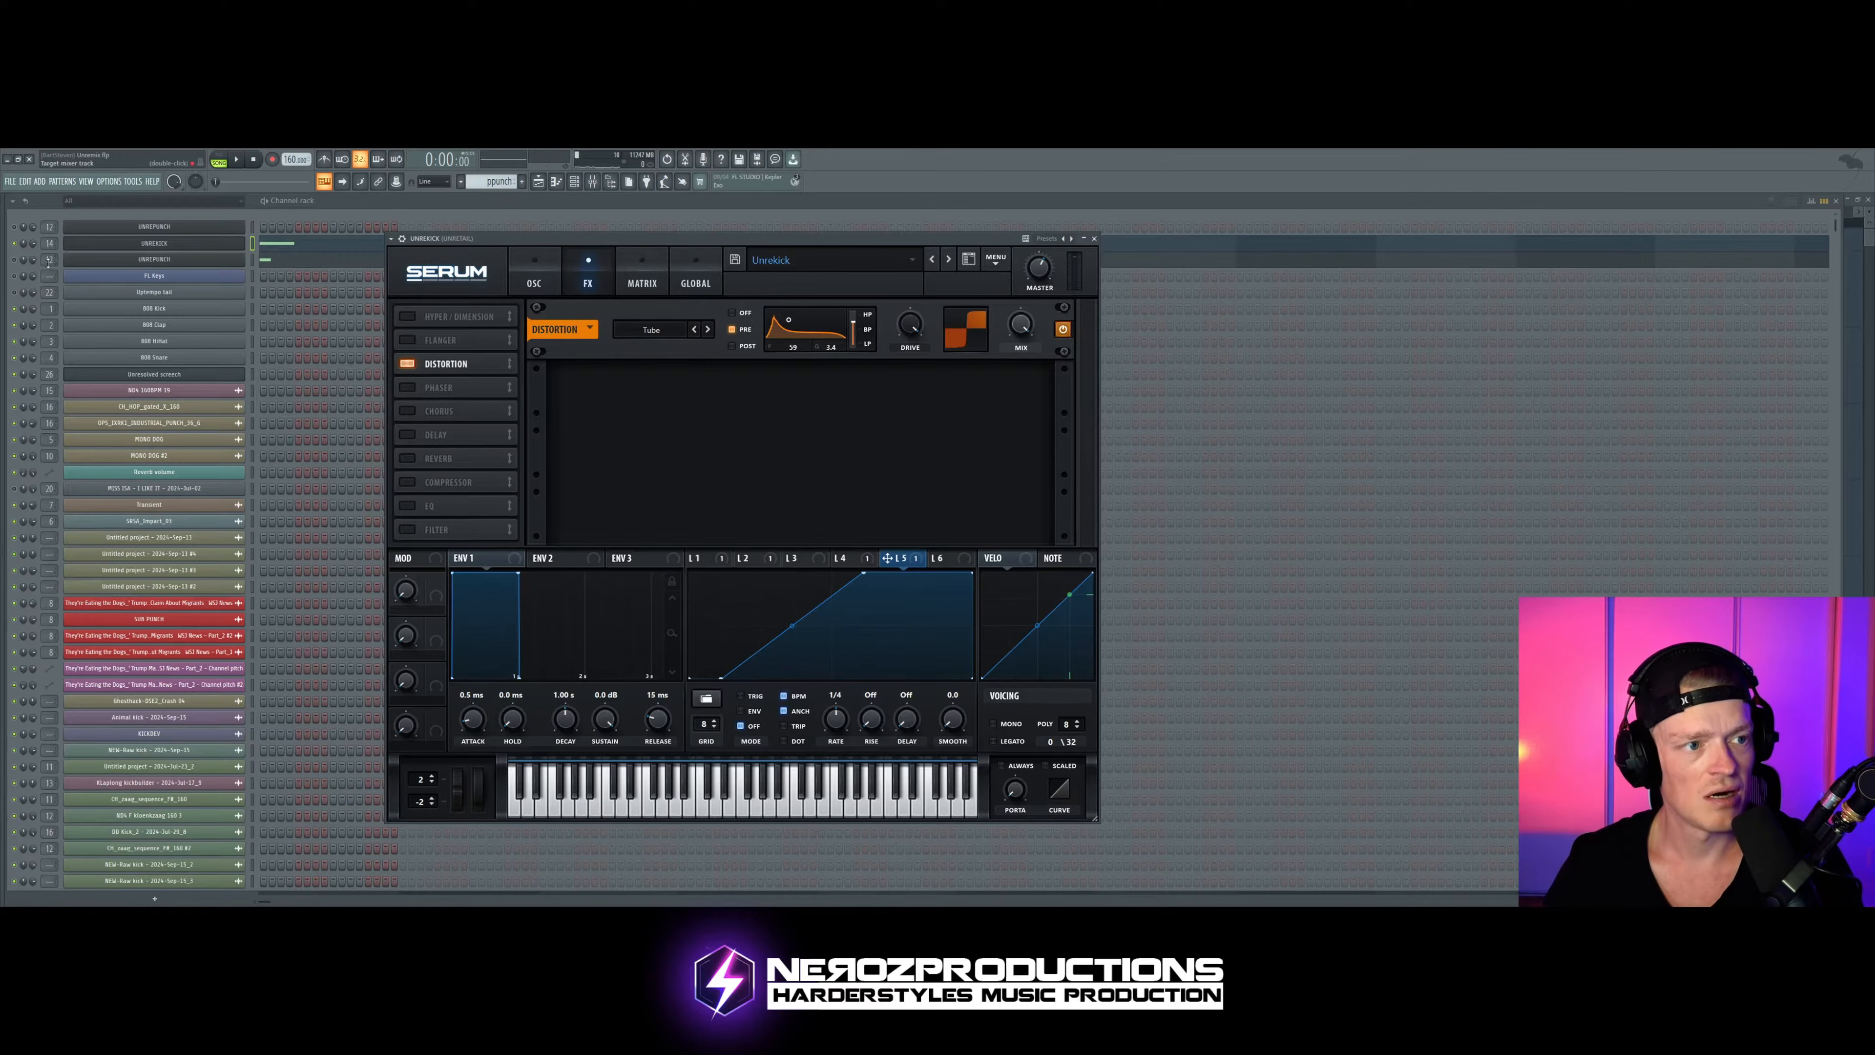
Step: Open the punch channel's Serum and play the pattern to audition it
click(15, 259)
click(75, 259)
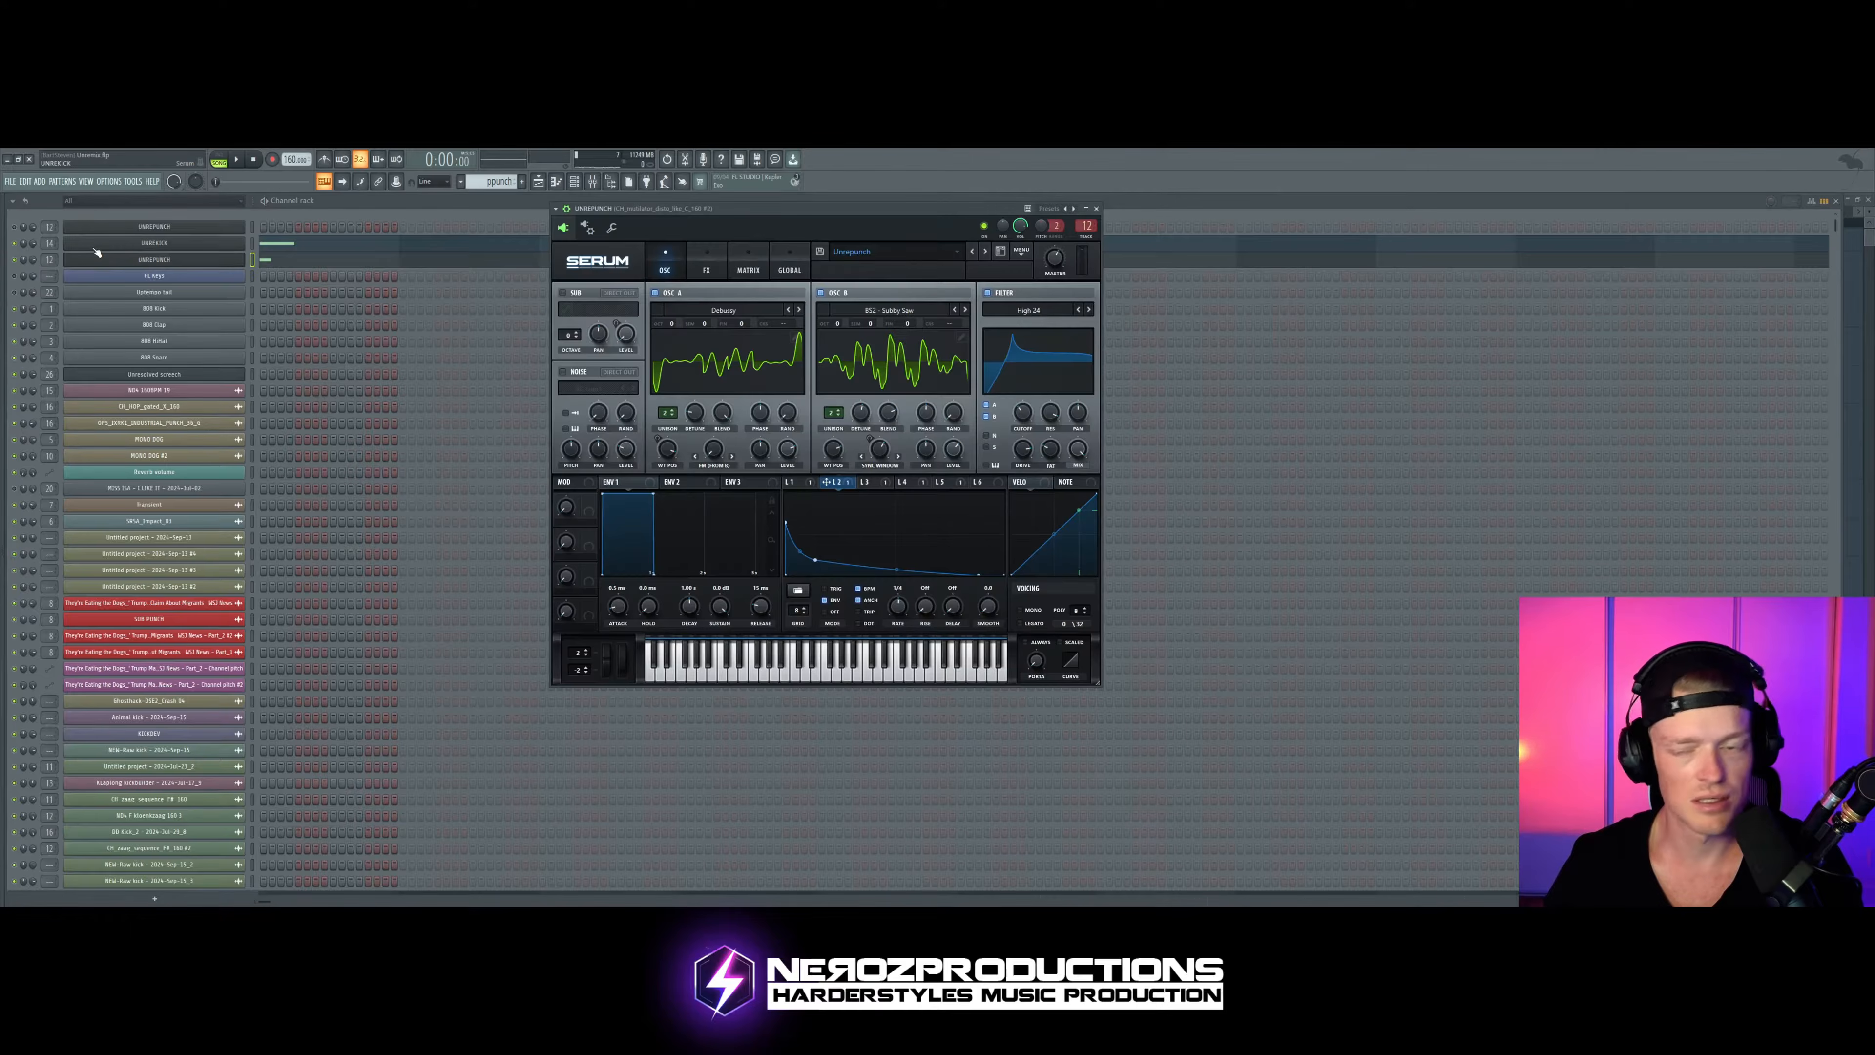
drag(632, 235, 576, 255)
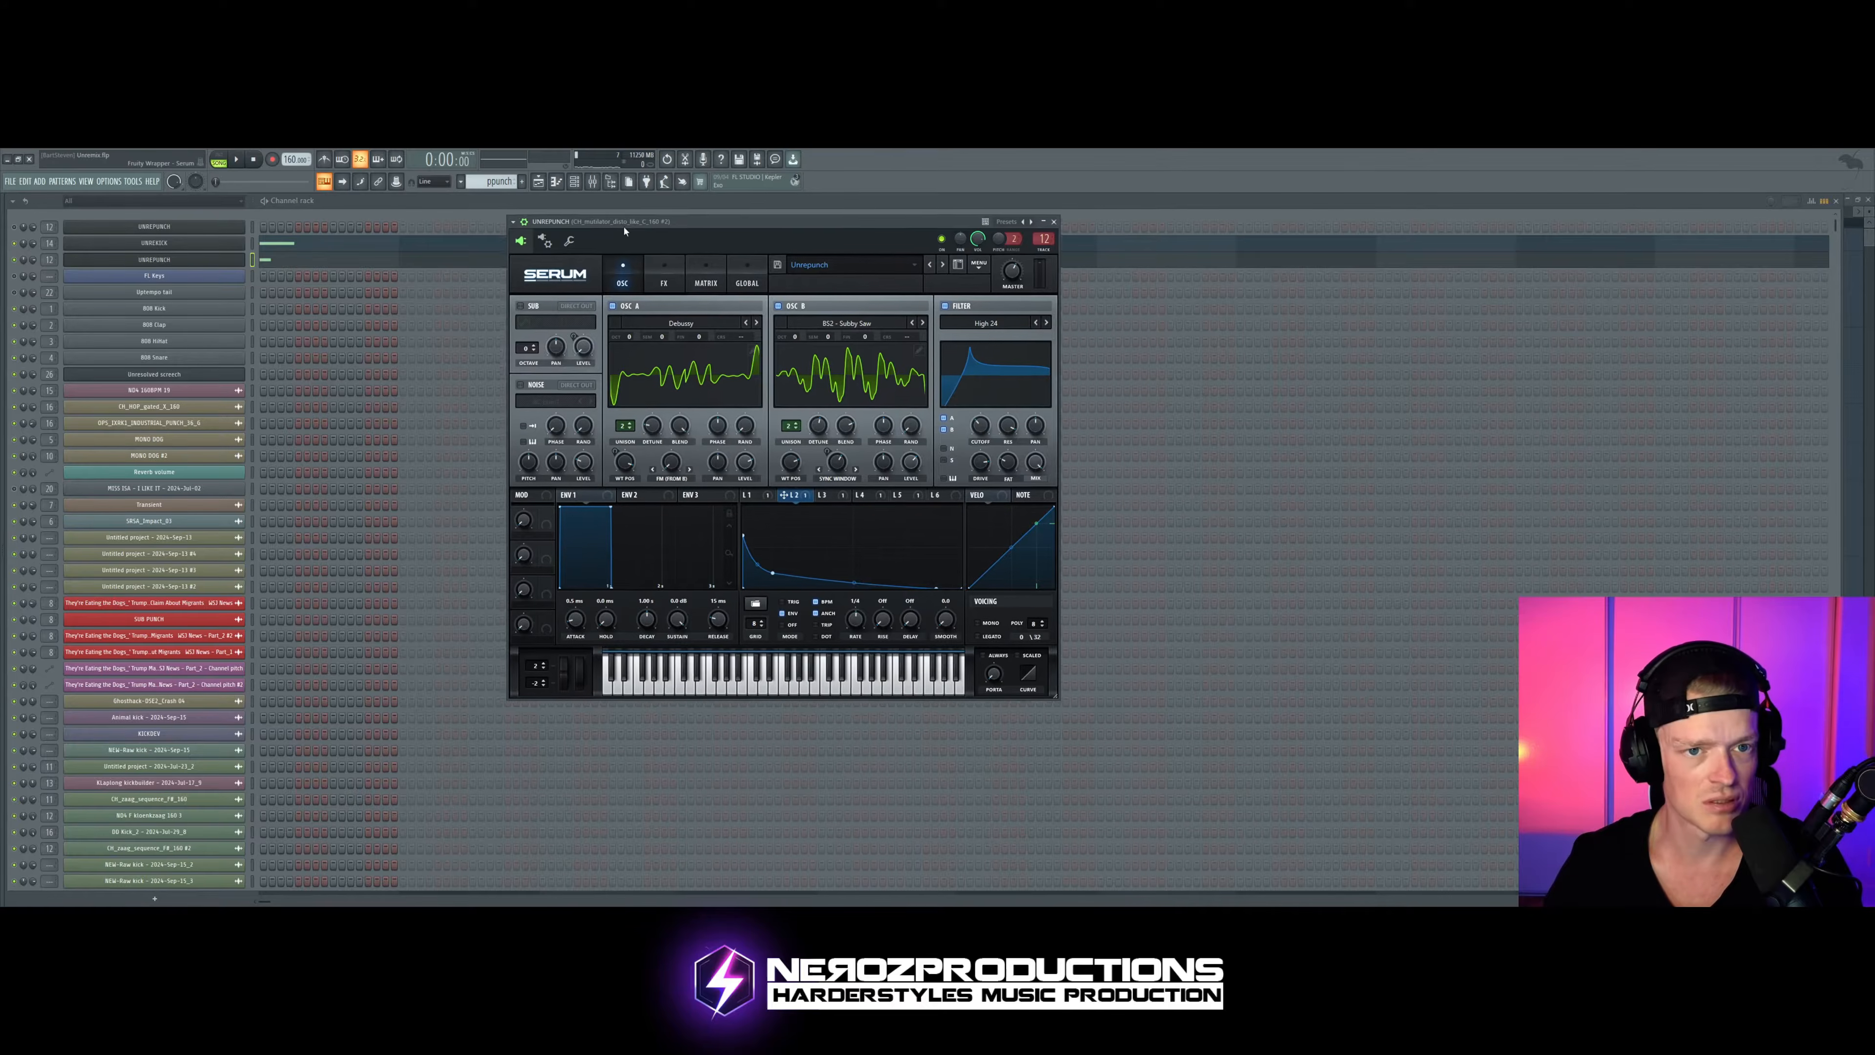
key(space)
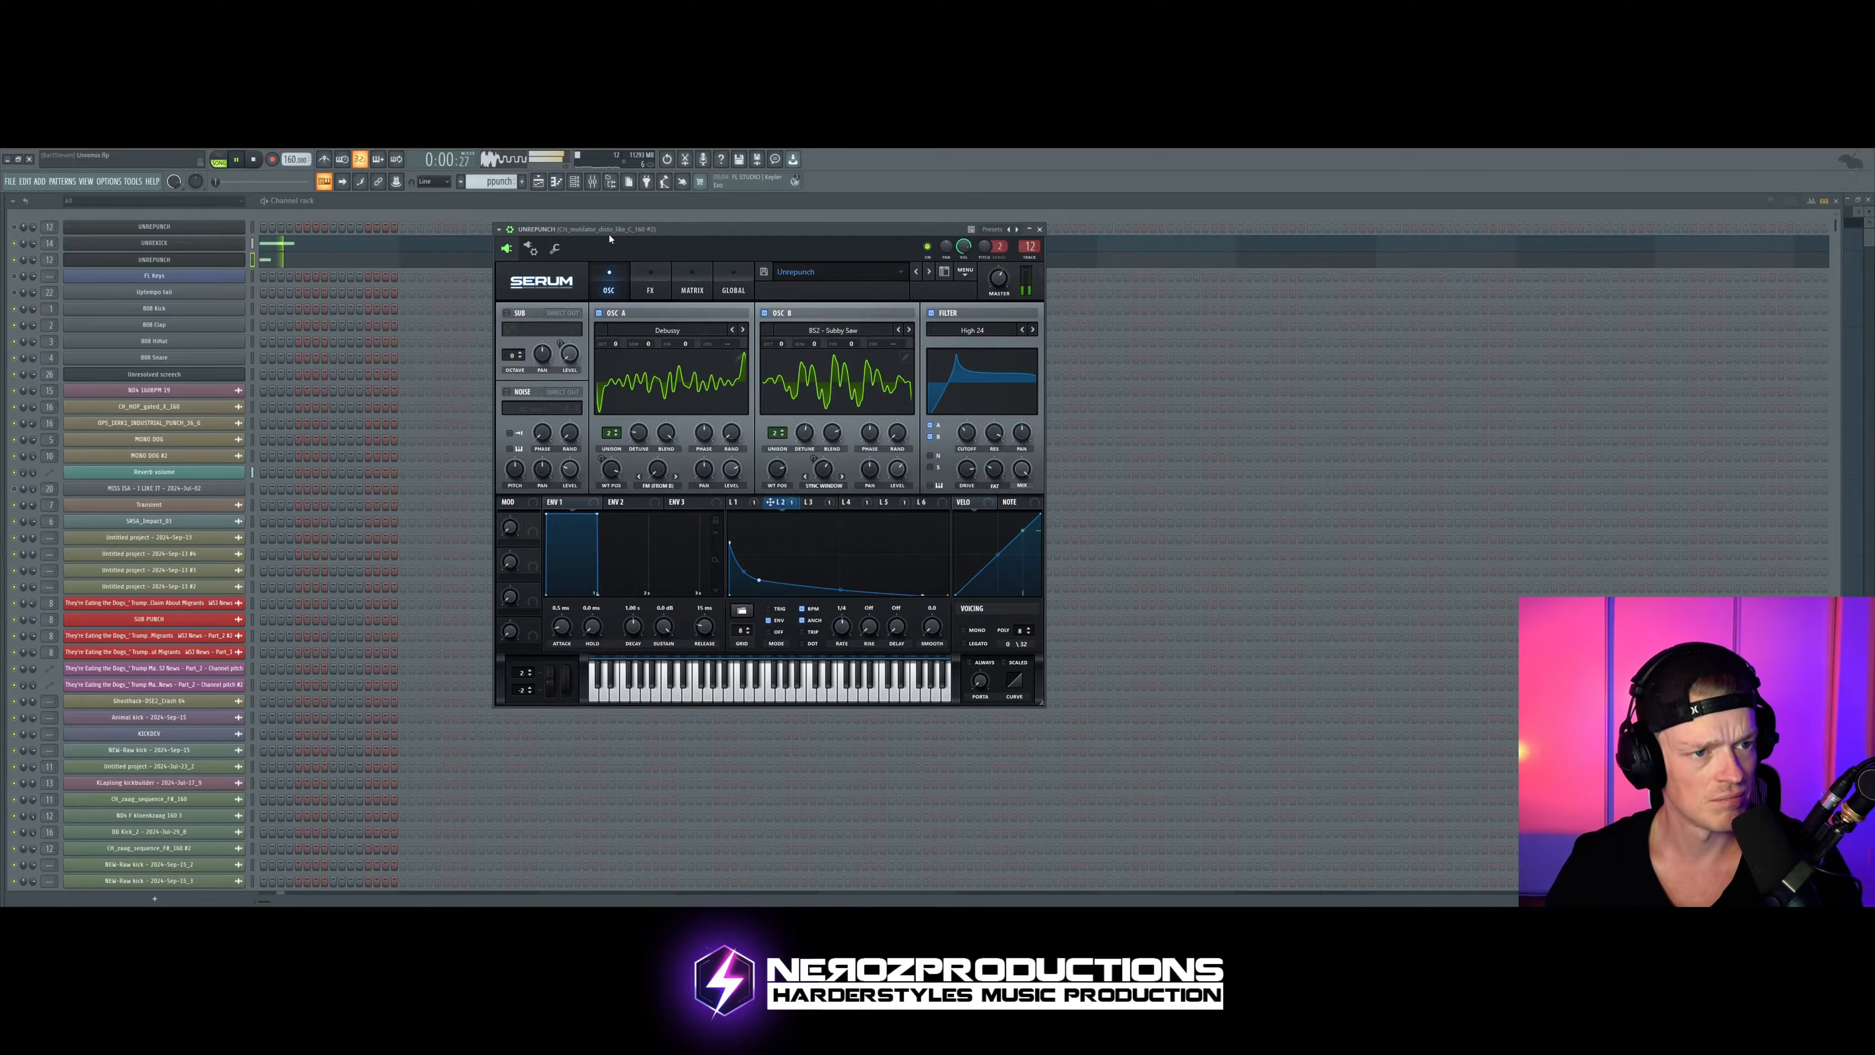
key(space)
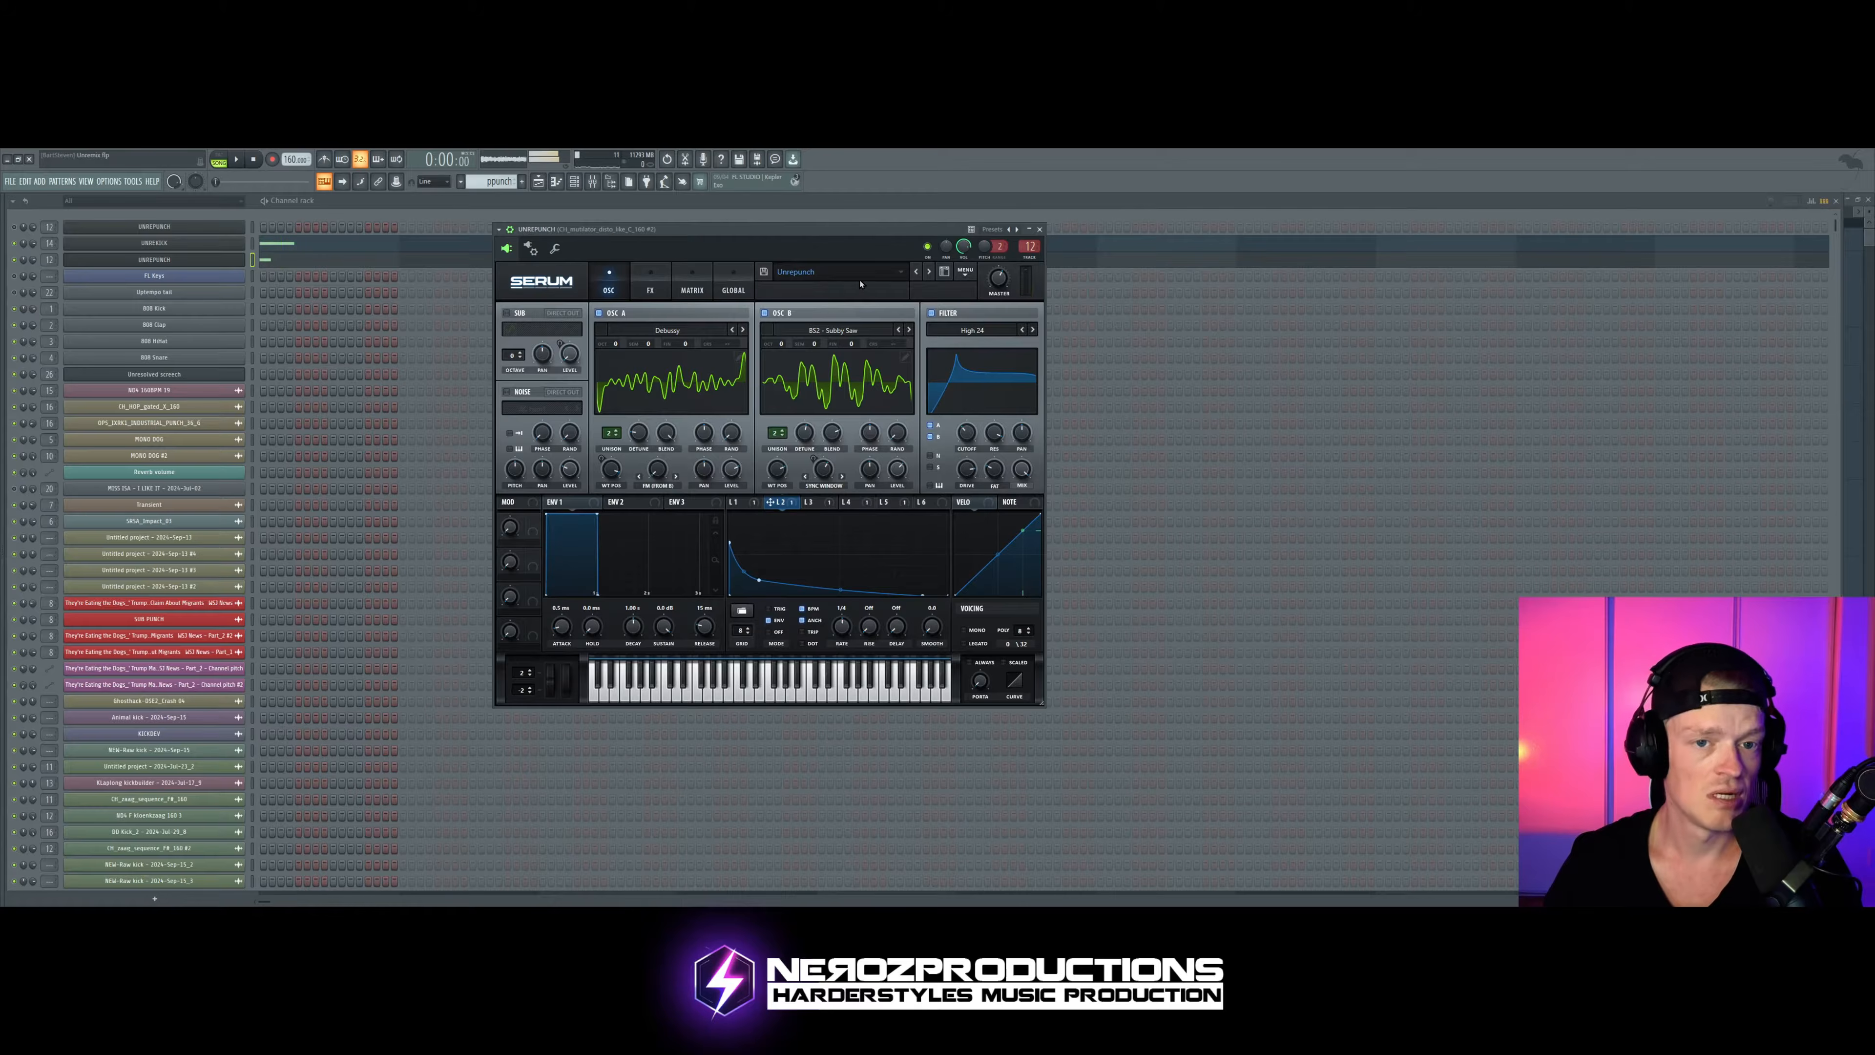
Step: Fine-tune the kick Distortion's pre-filter frequency to 62 while the pattern plays
click(216, 244)
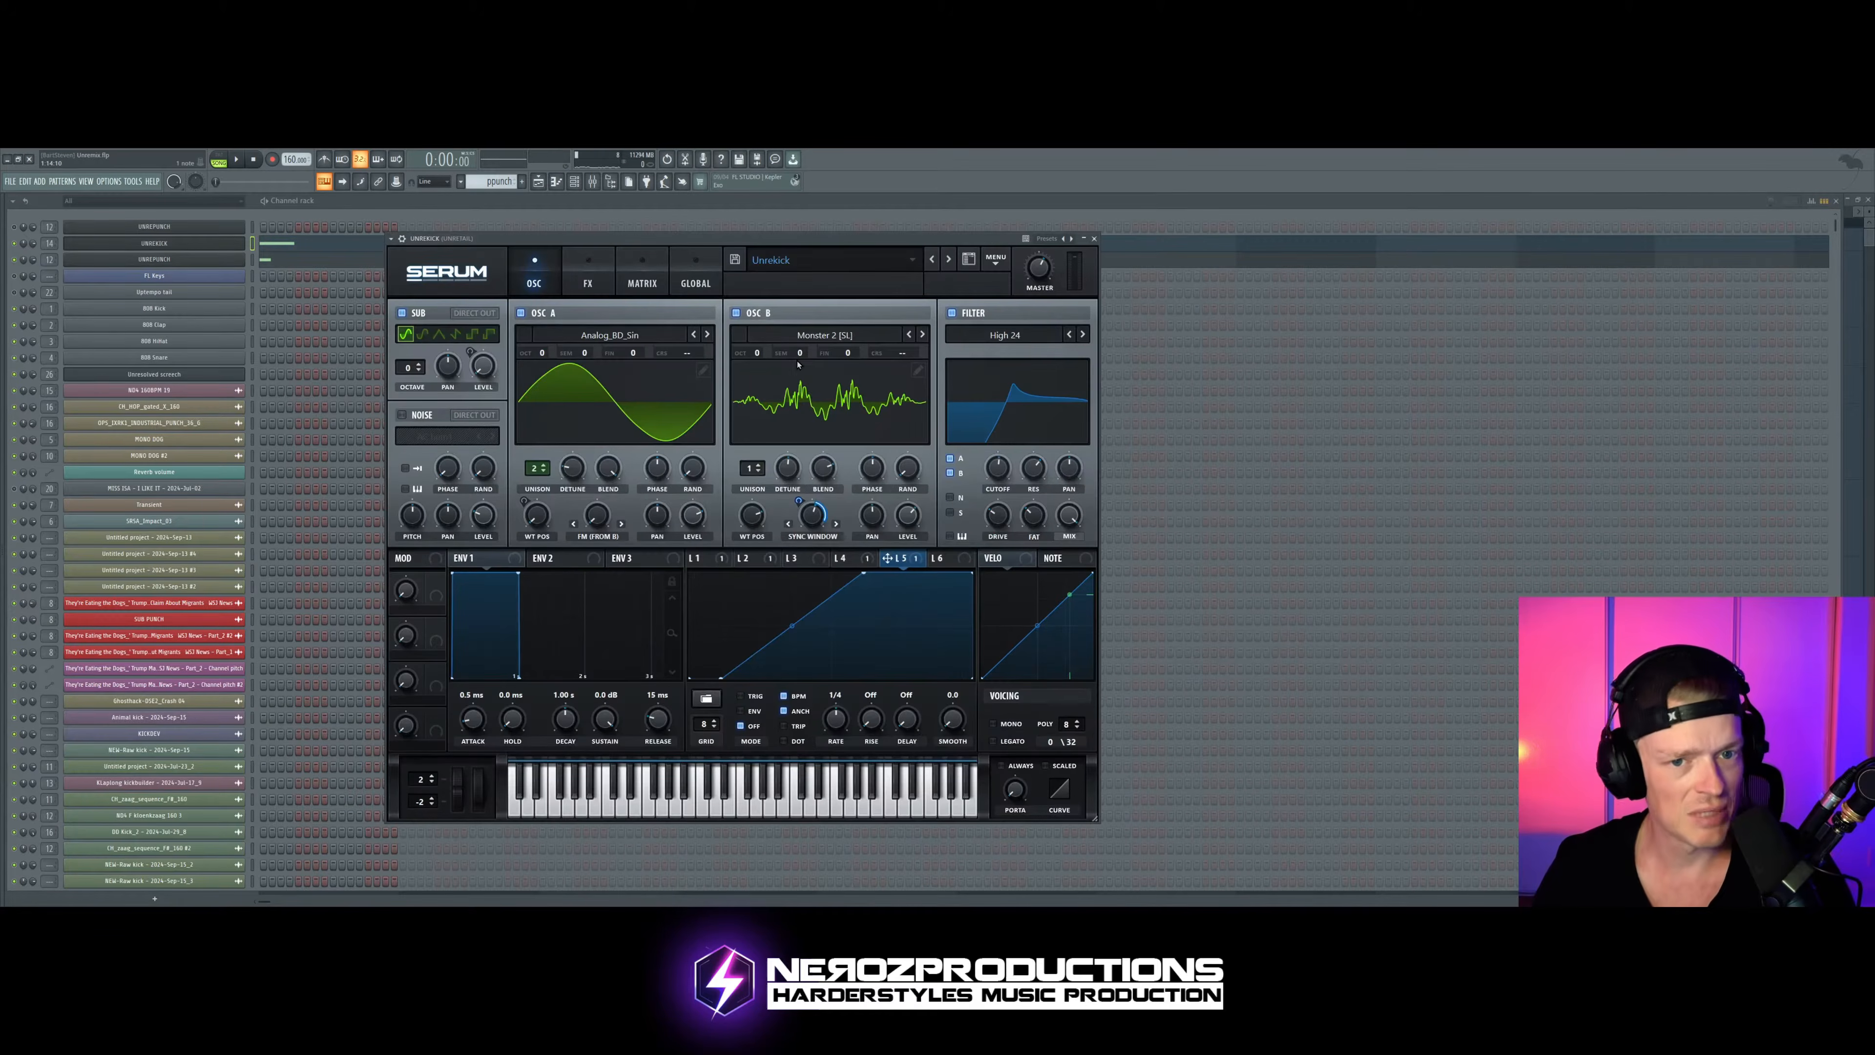
click(588, 277)
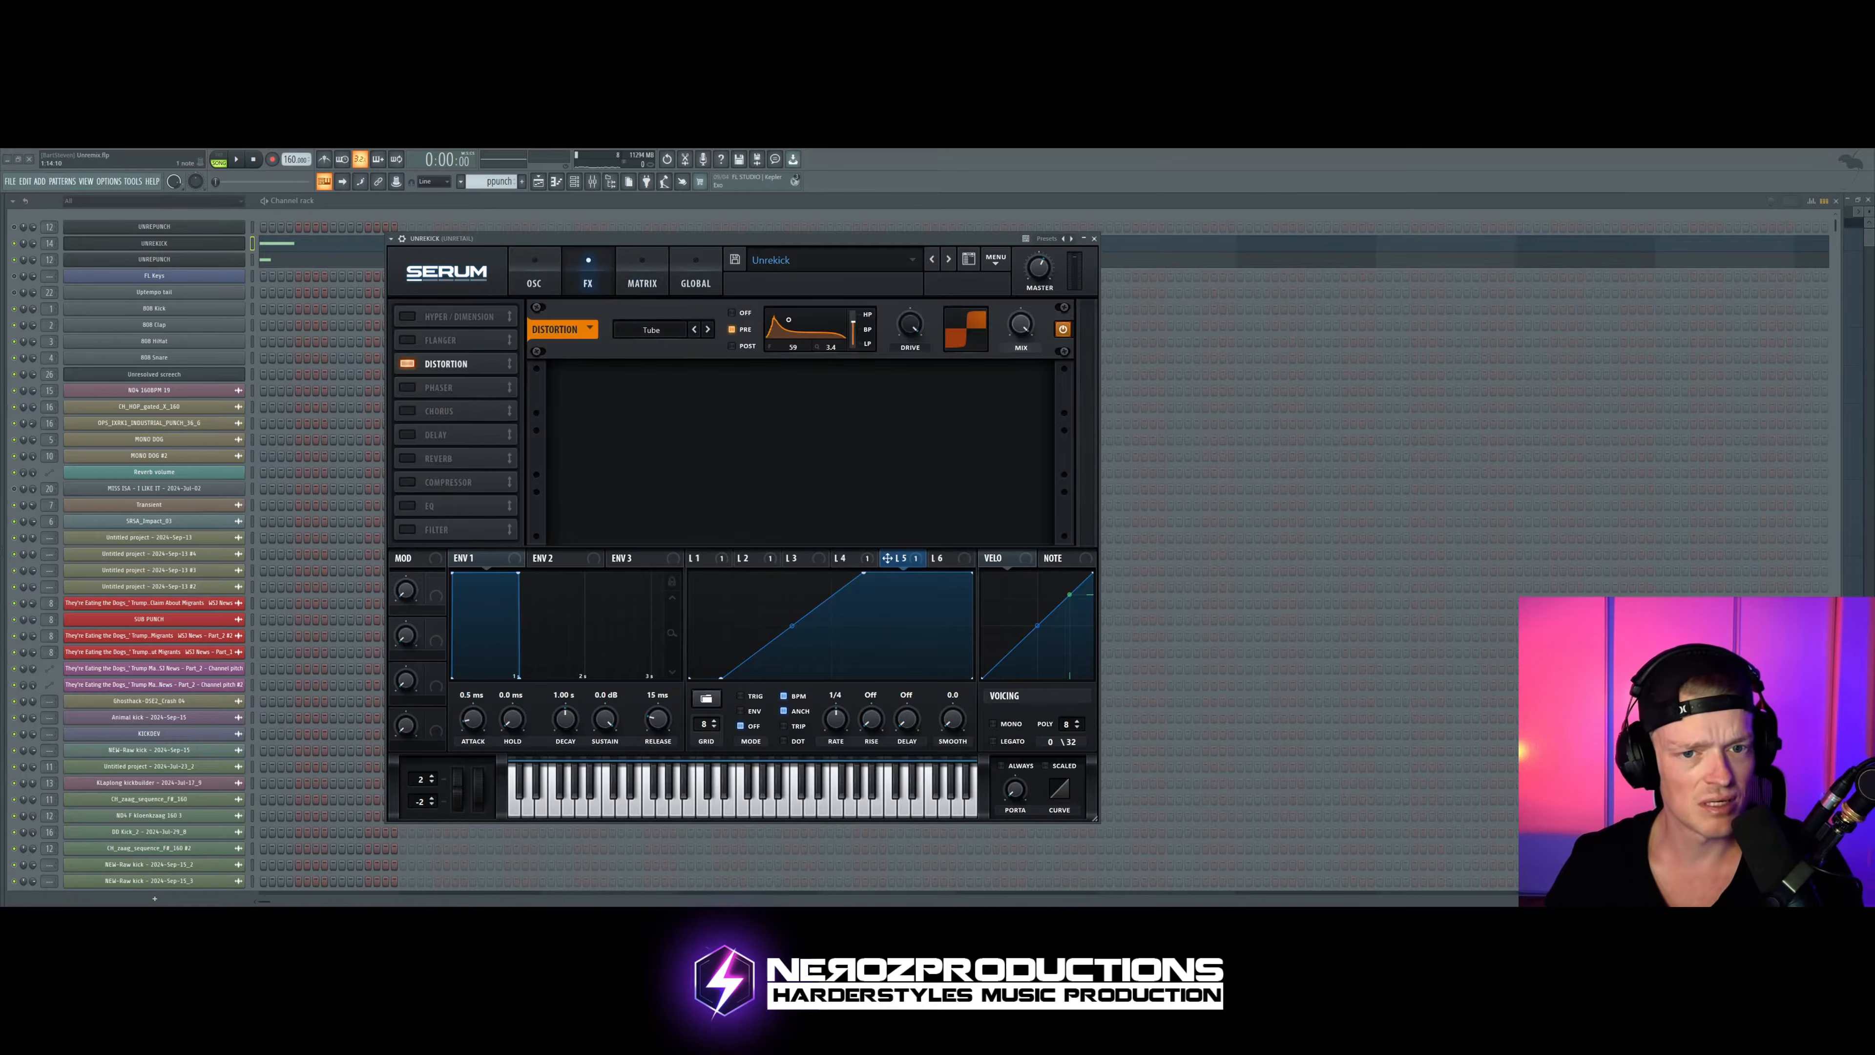
drag(788, 319, 792, 323)
key(space)
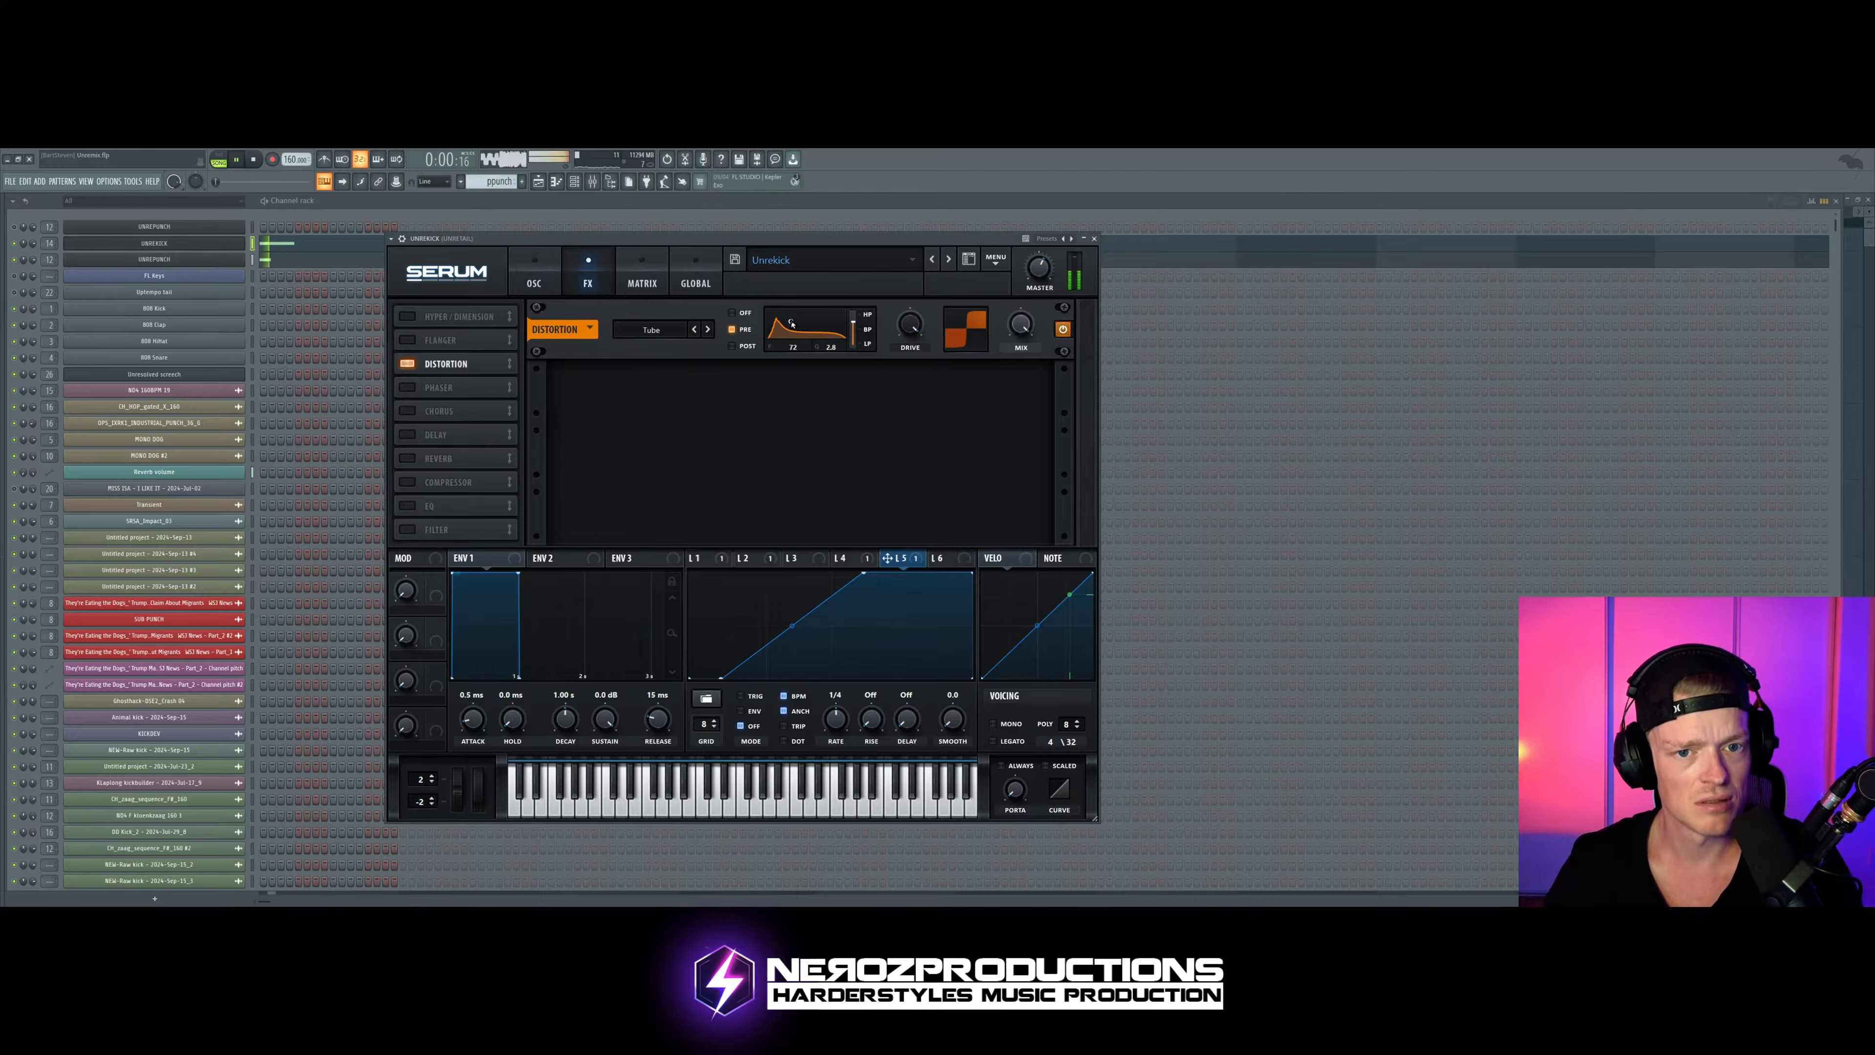
drag(792, 323, 788, 319)
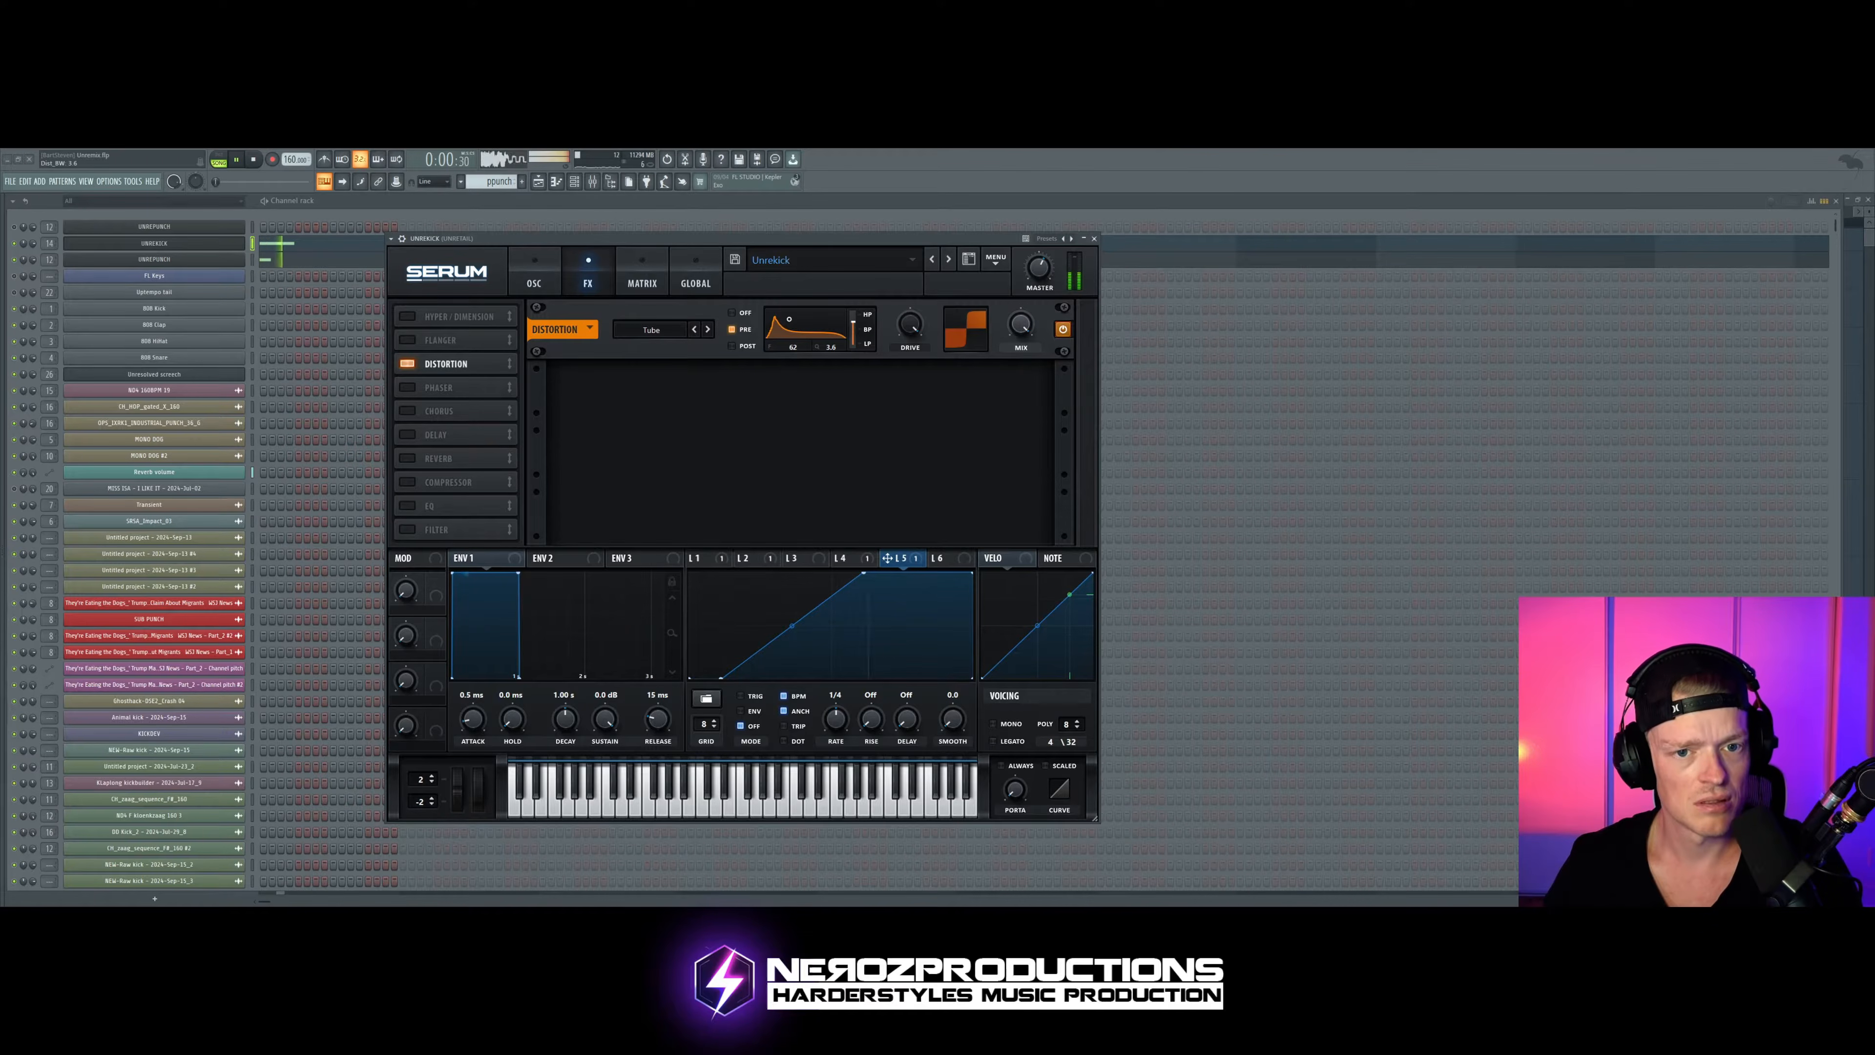
key(space)
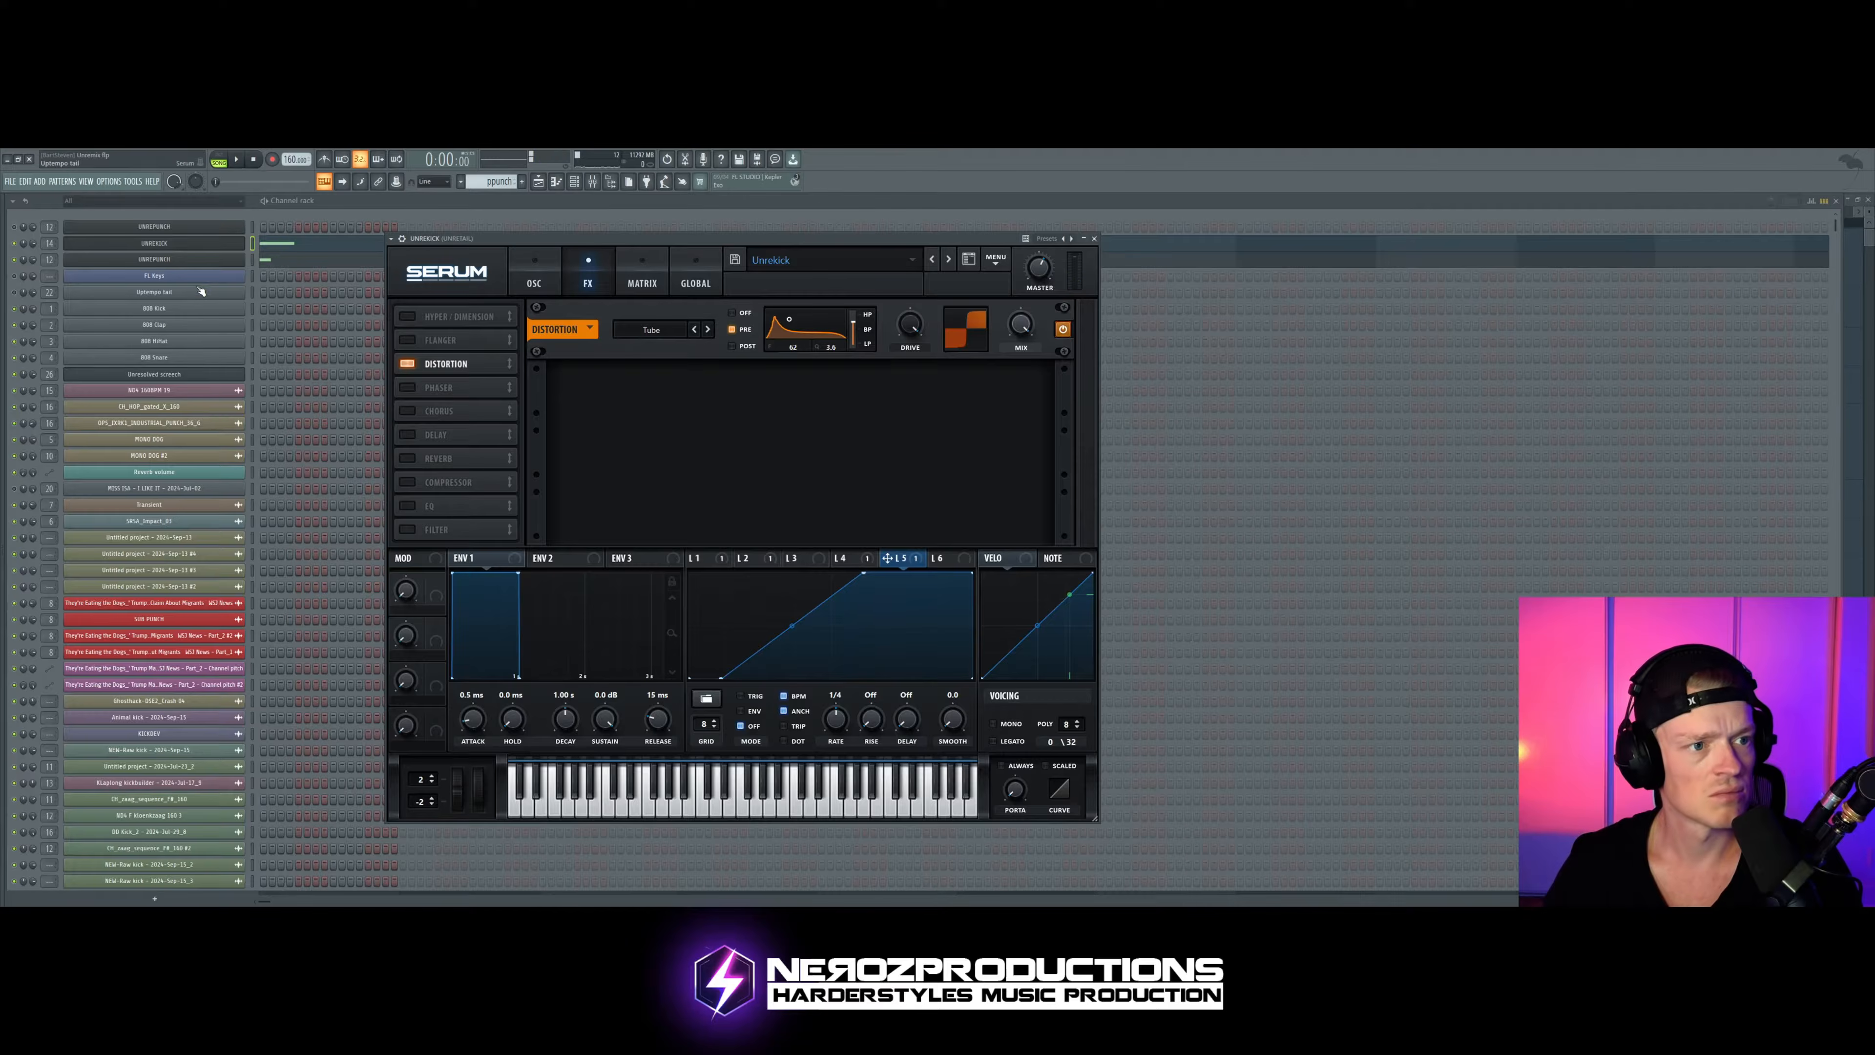
Step: Show the kick's mixer track with its effect slots, place the mixer beside Serum, and audition the pattern
click(193, 263)
click(82, 258)
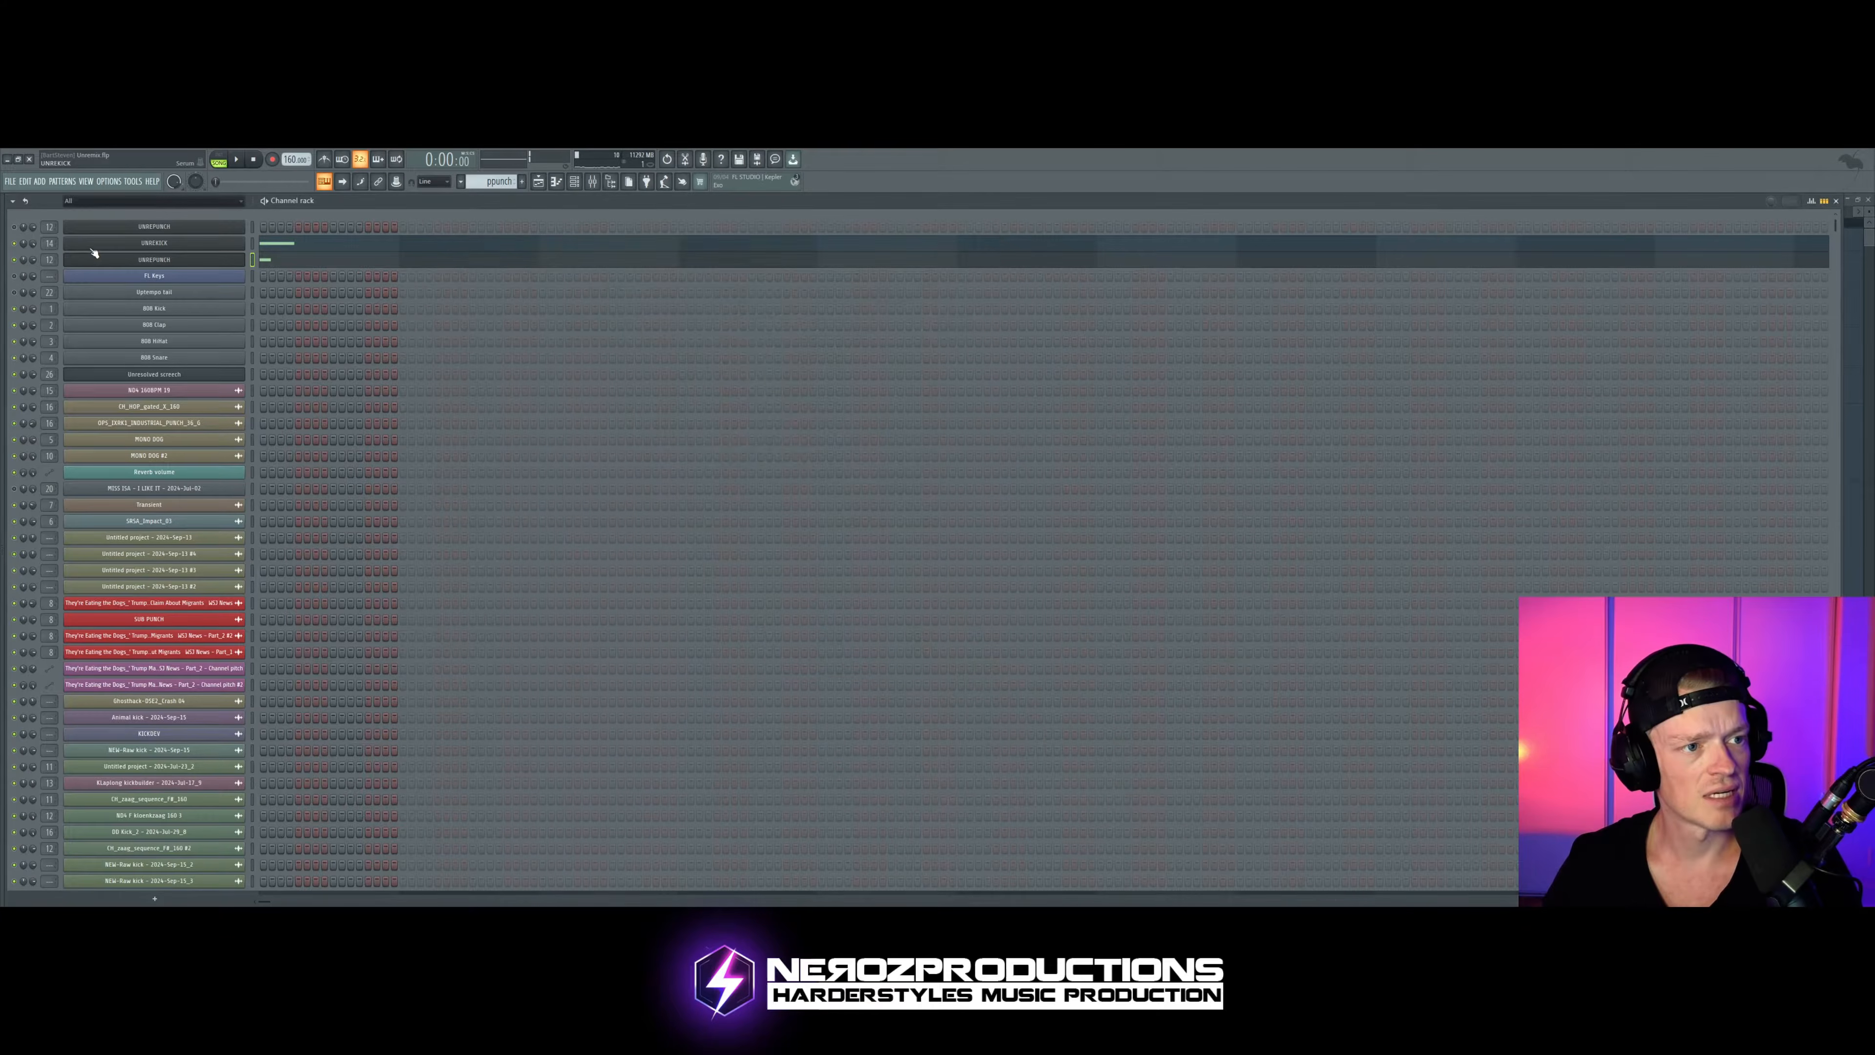
click(92, 249)
click(593, 181)
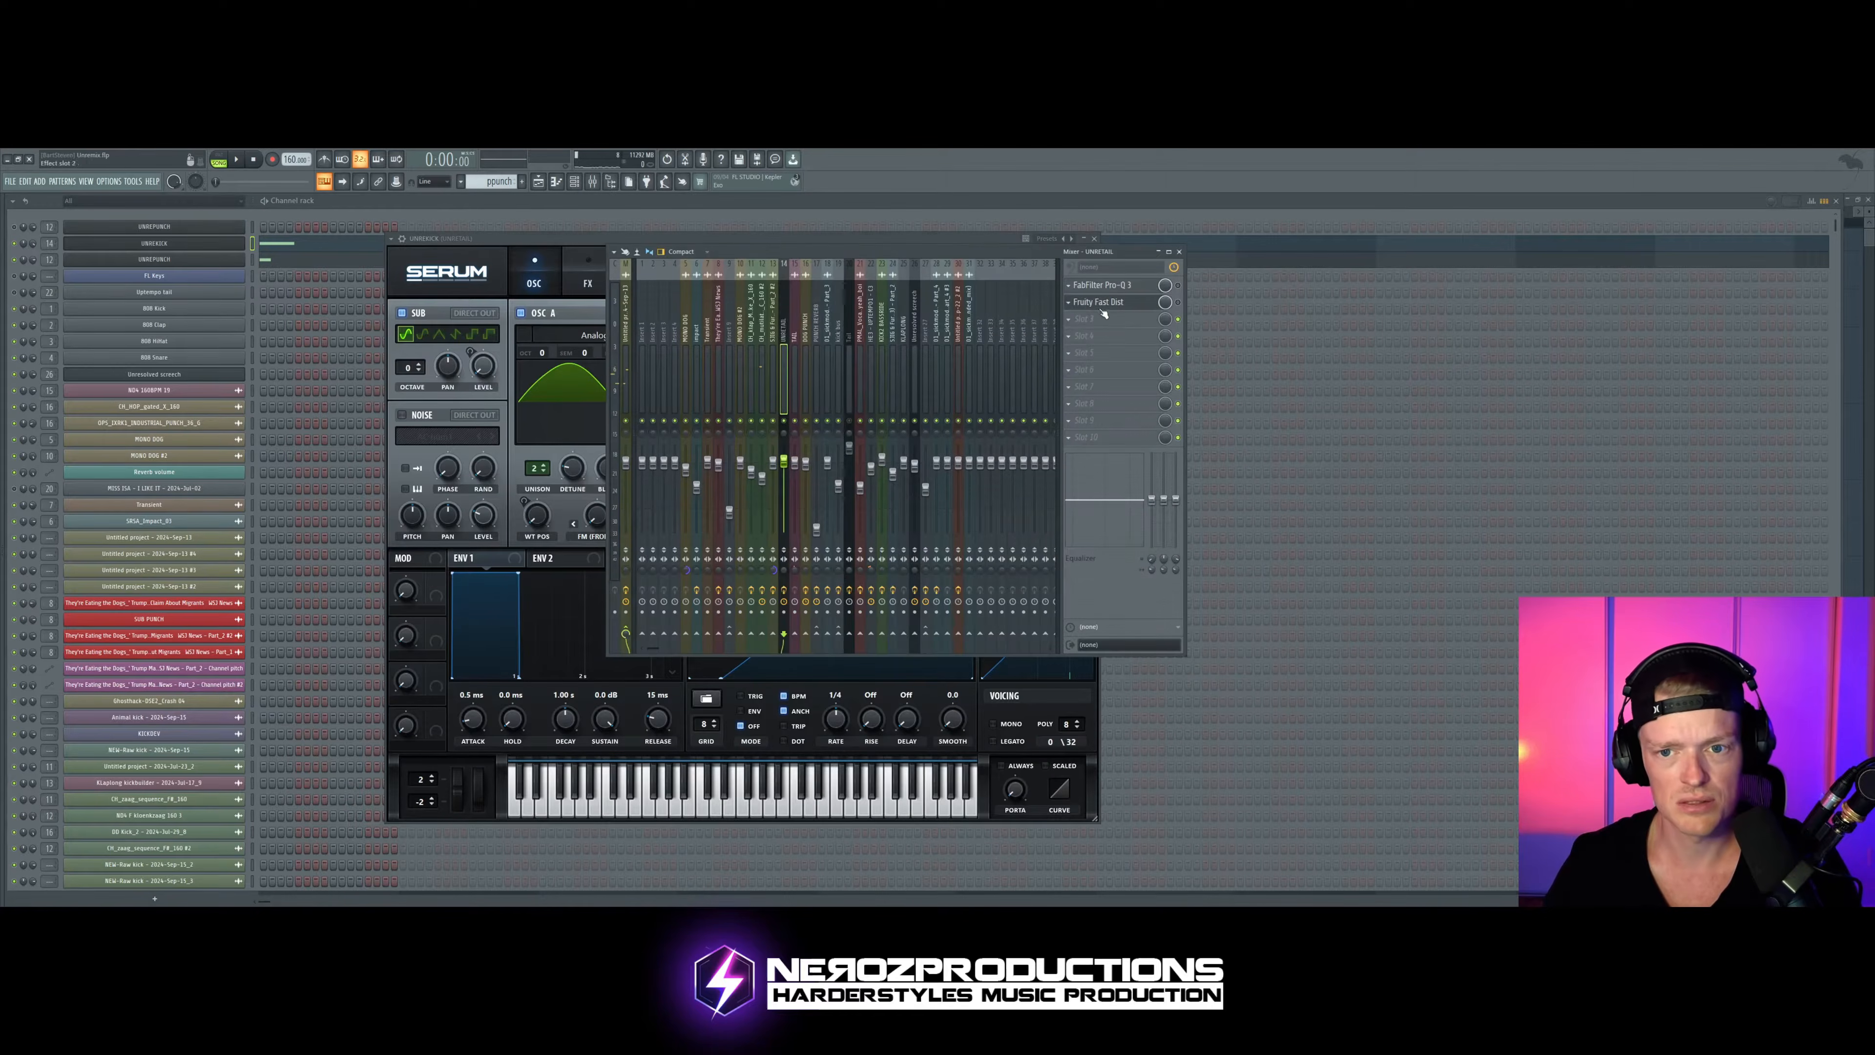
key(z)
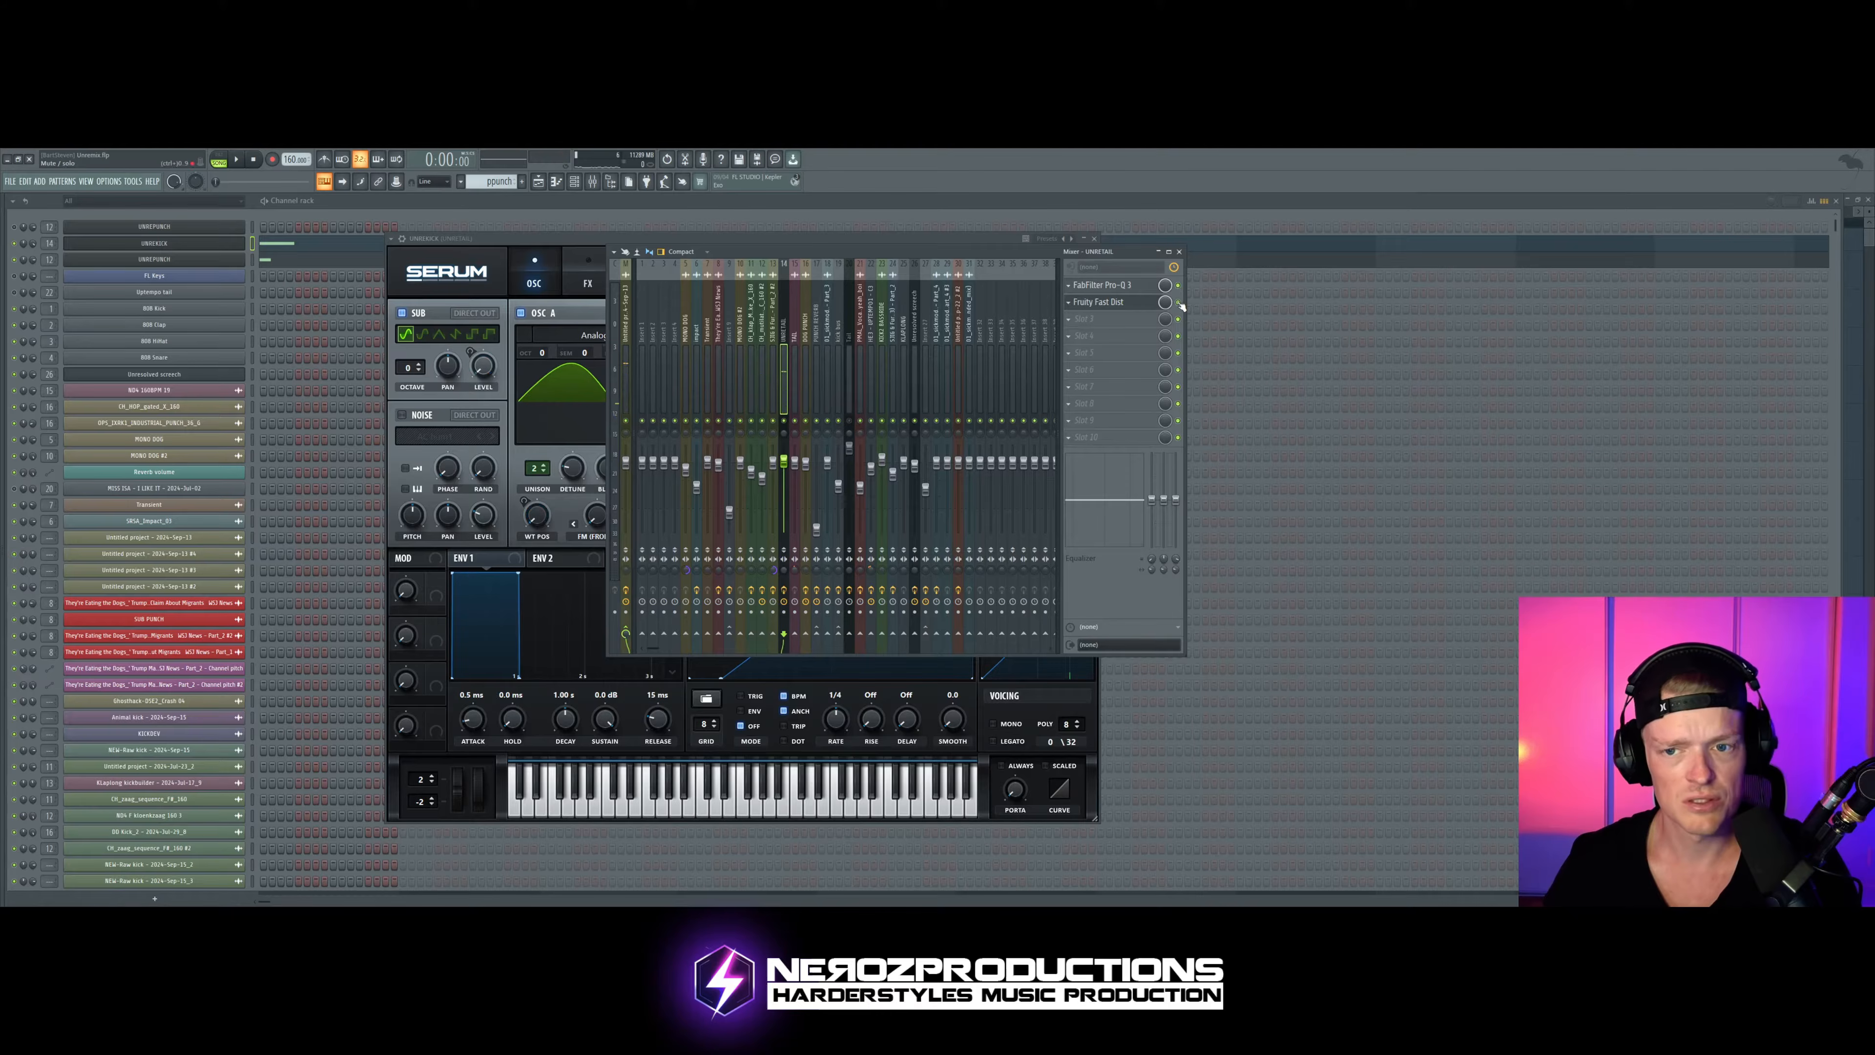
key(space)
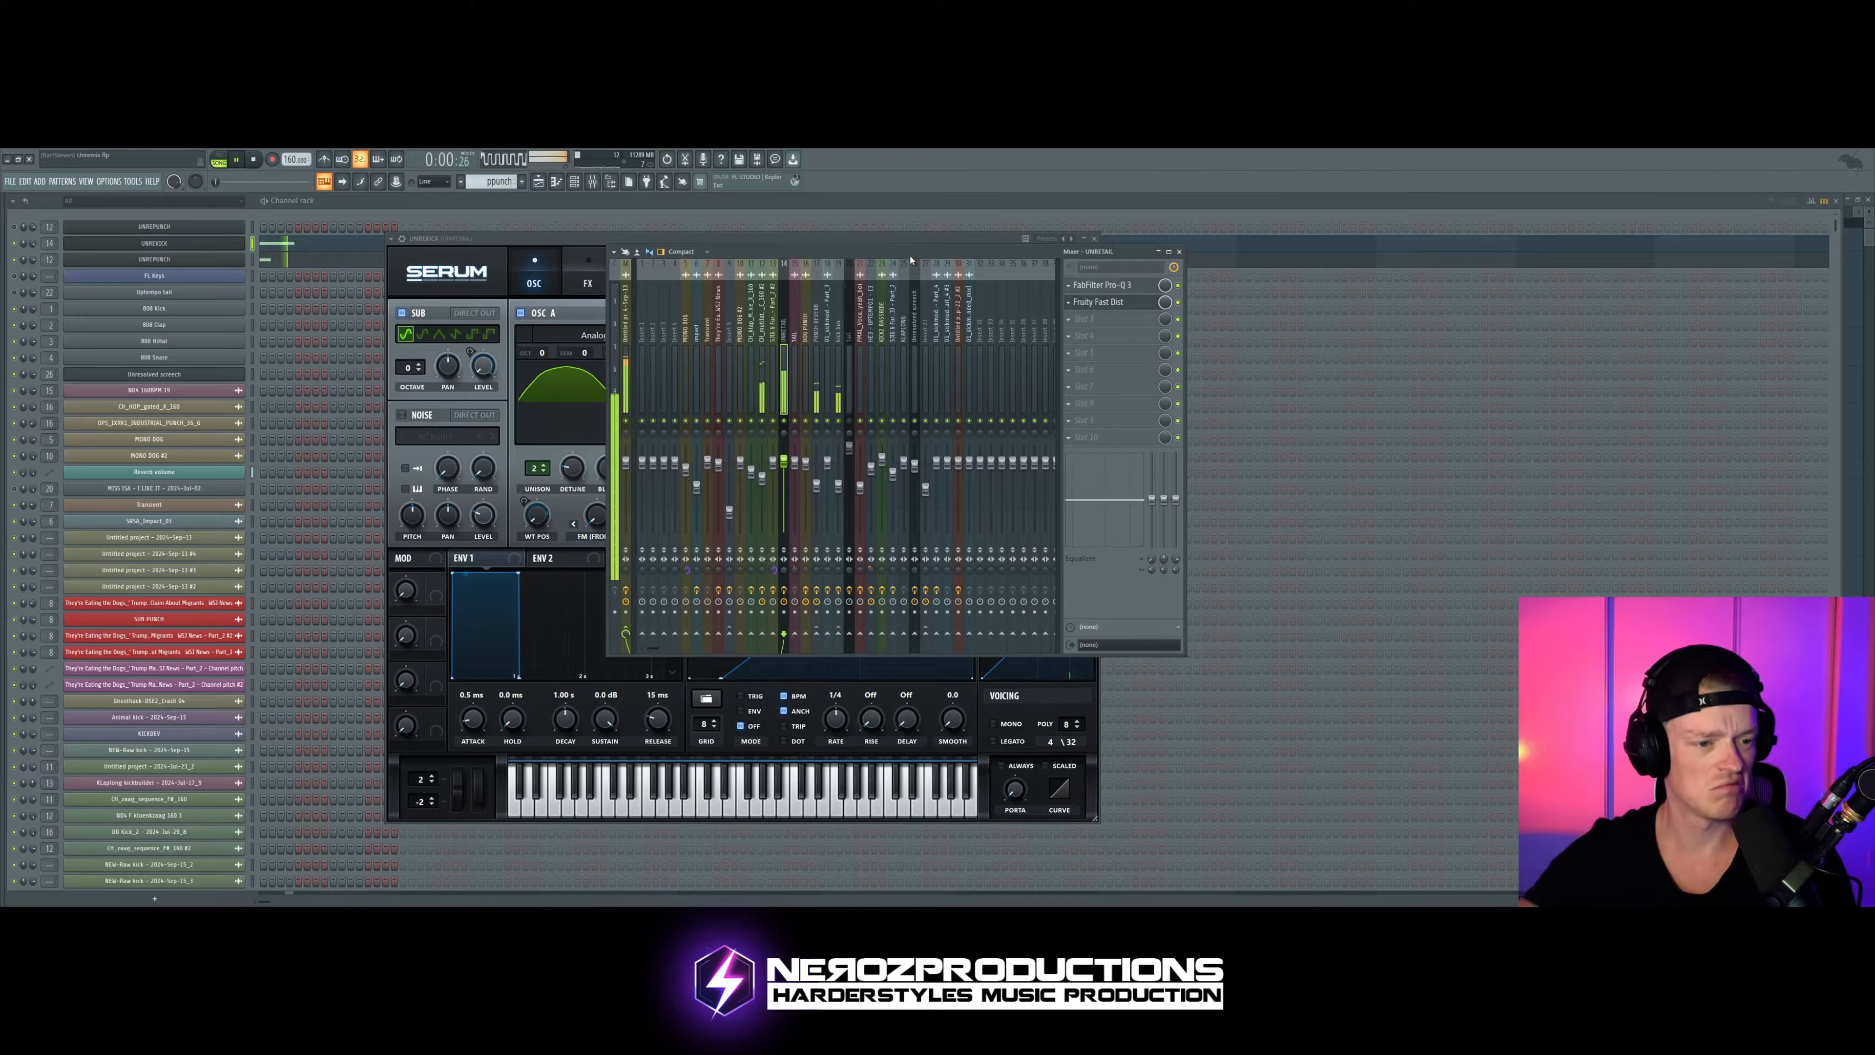
key(space)
drag(740, 253, 1062, 260)
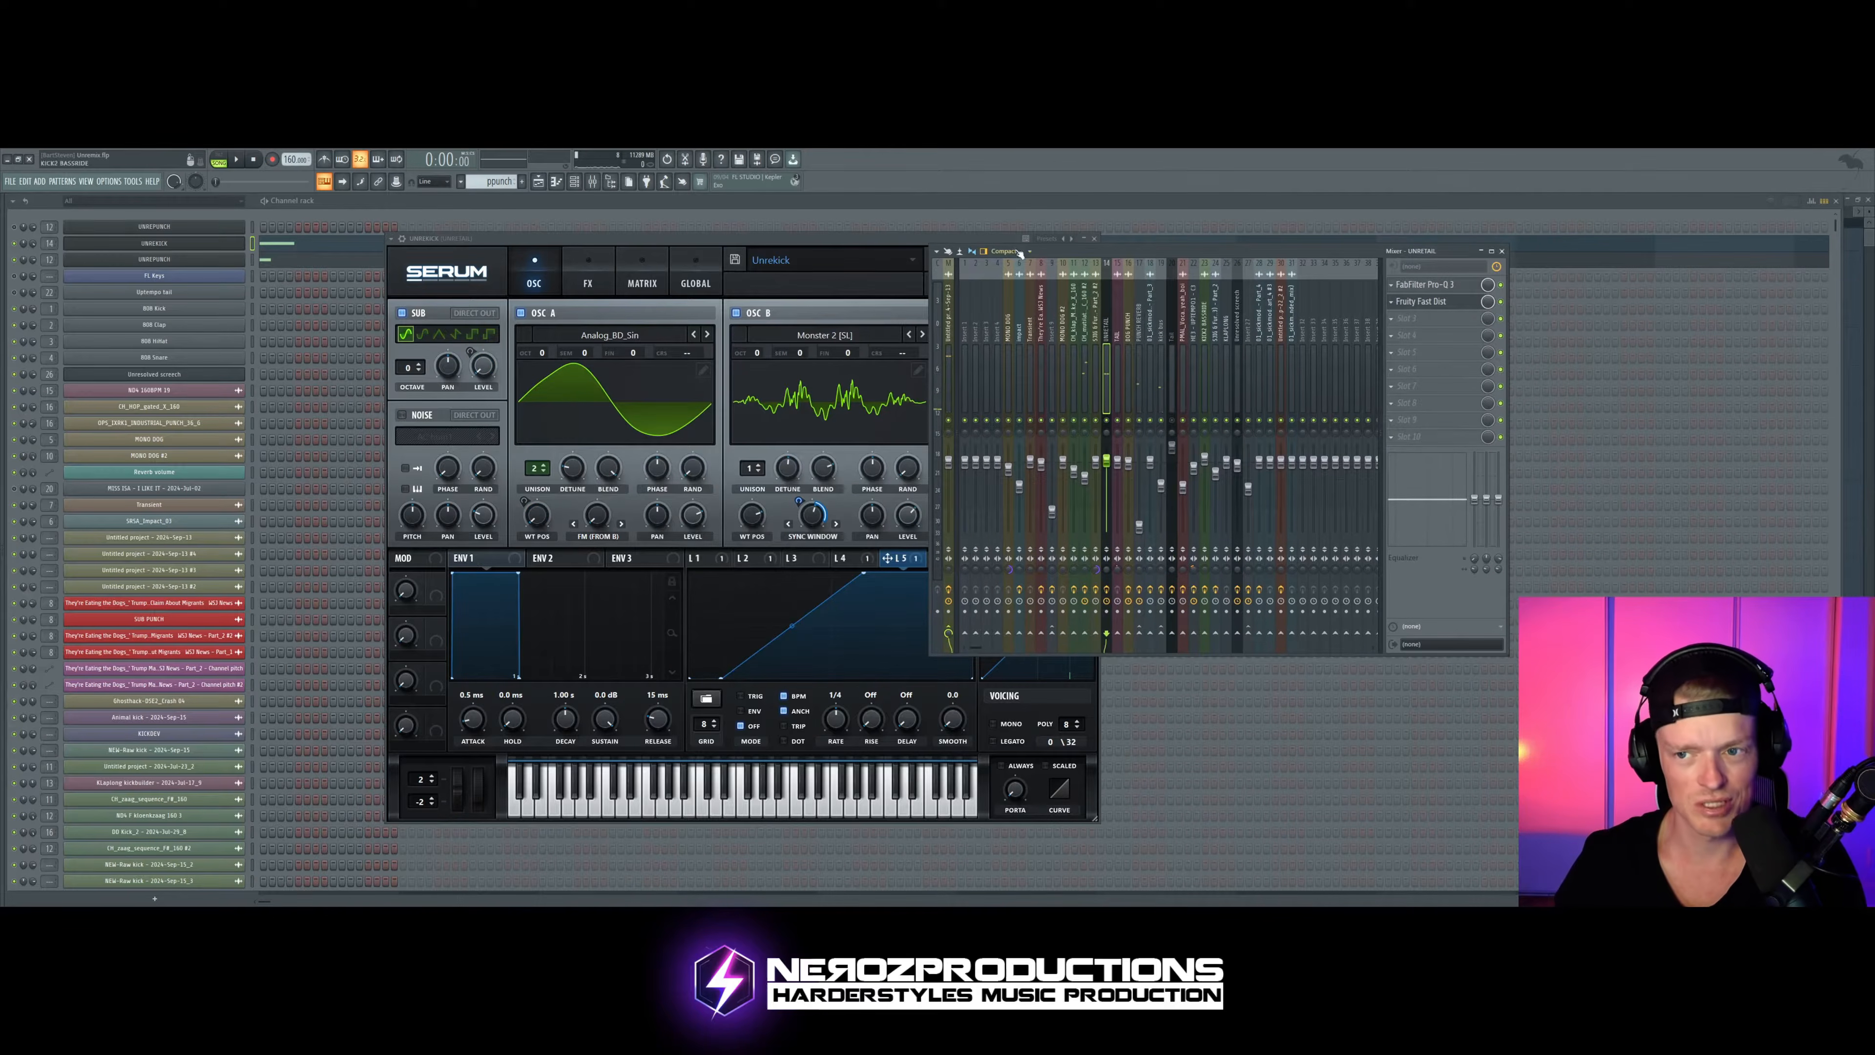
key(space)
key(space)
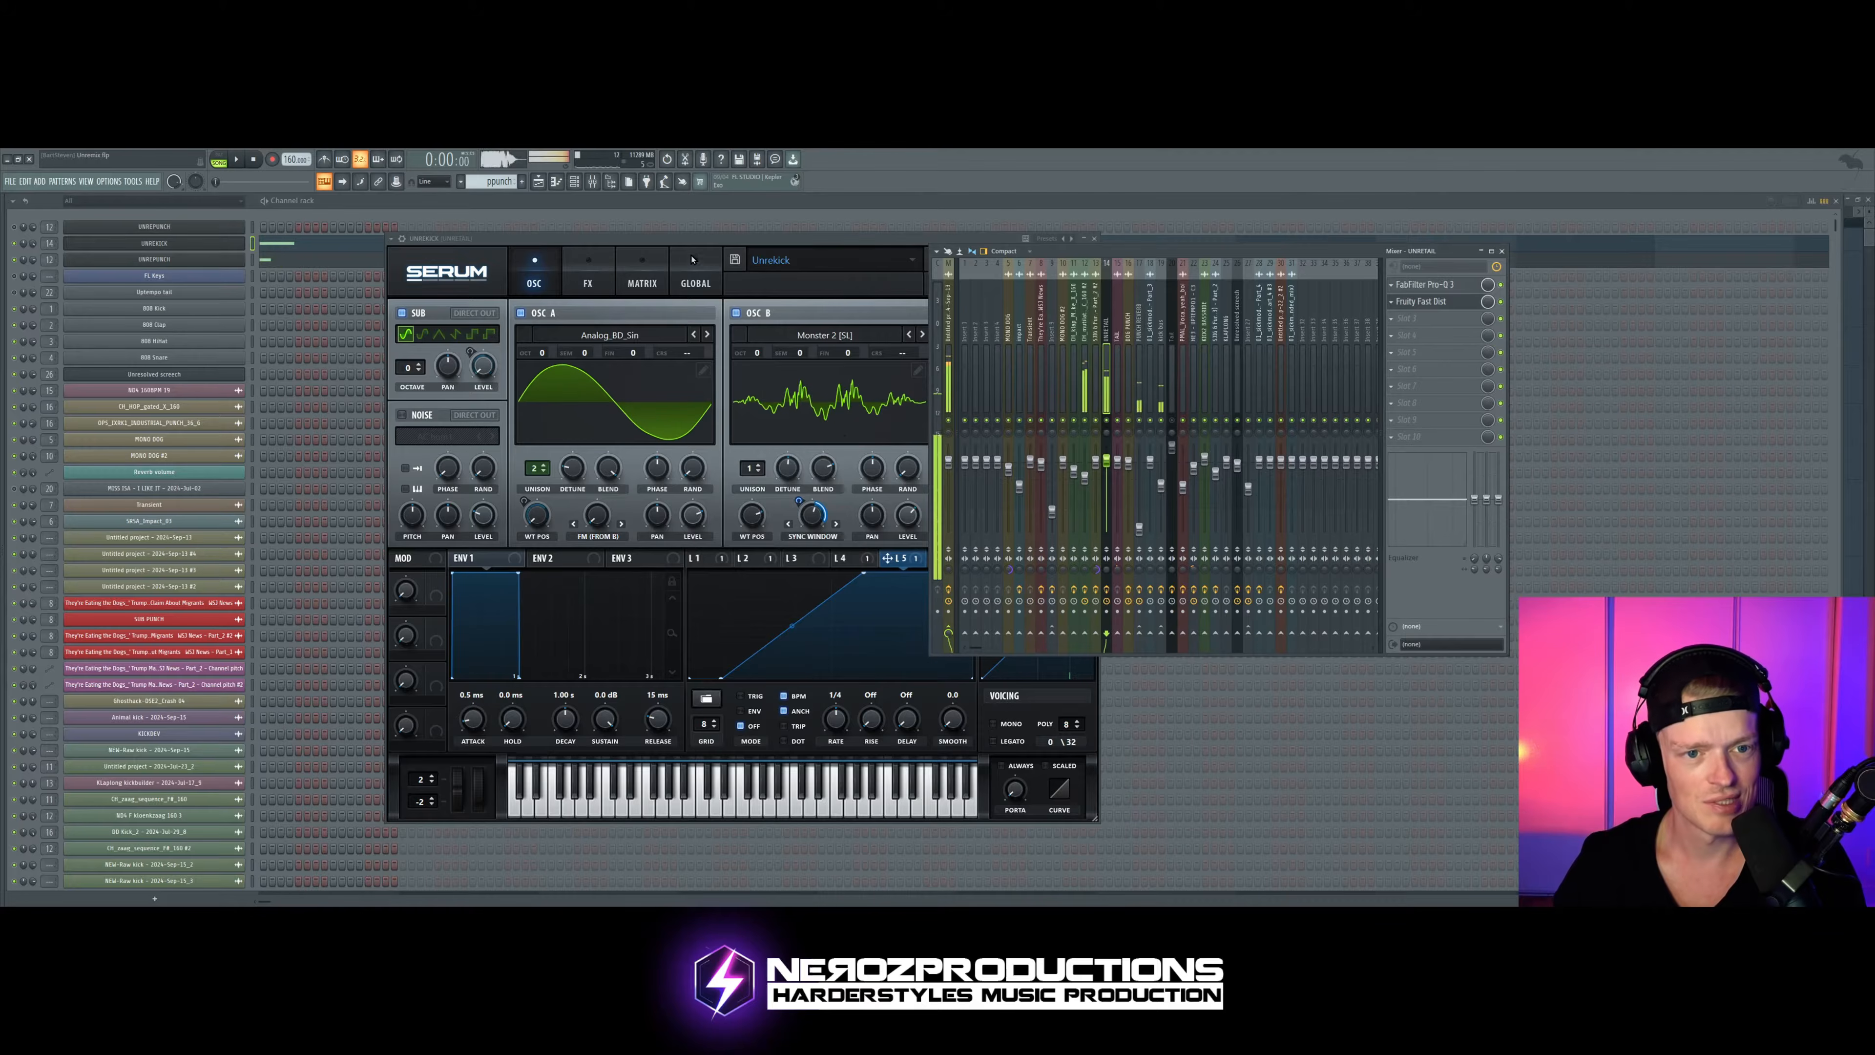
Step: Look over the kick's Serum modulation matrix routings while the pattern plays
drag(688, 238, 651, 236)
key(z)
click(606, 268)
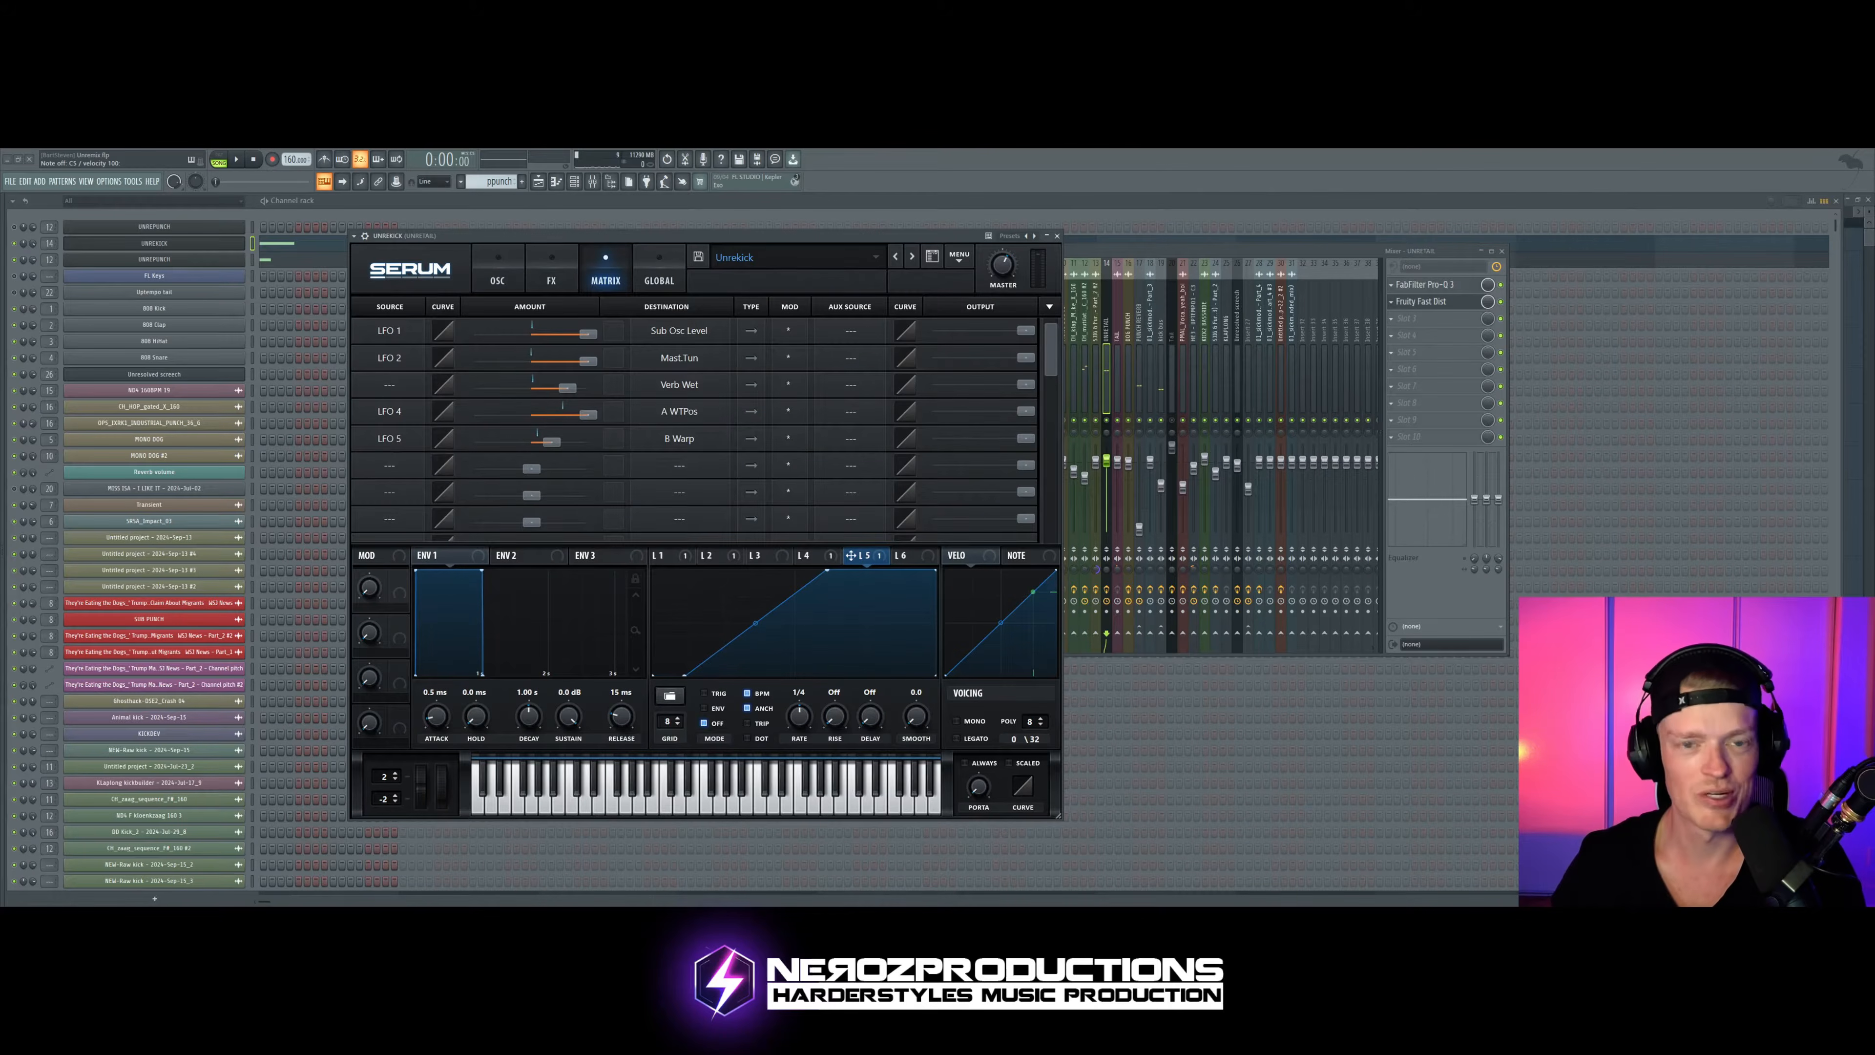
key(space)
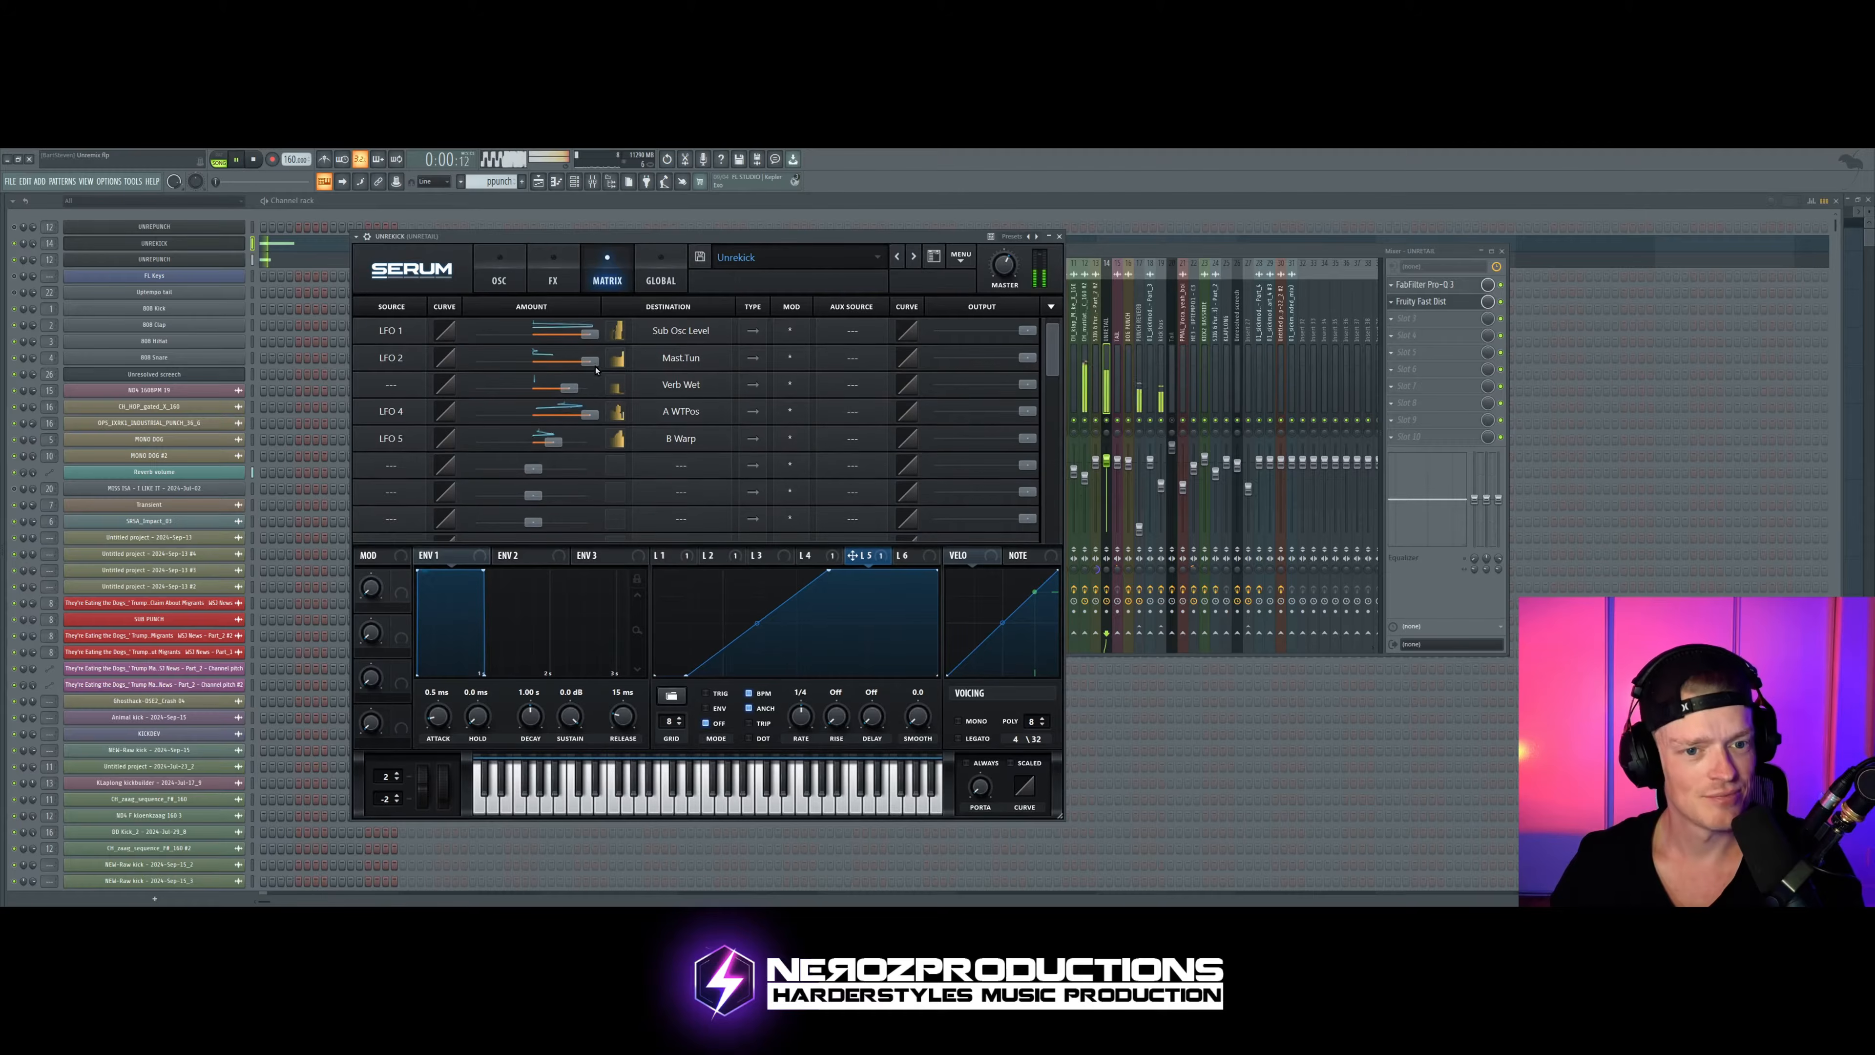
mouse_move(591, 364)
mouse_down()
mouse_move(571, 364)
mouse_move(592, 364)
mouse_up()
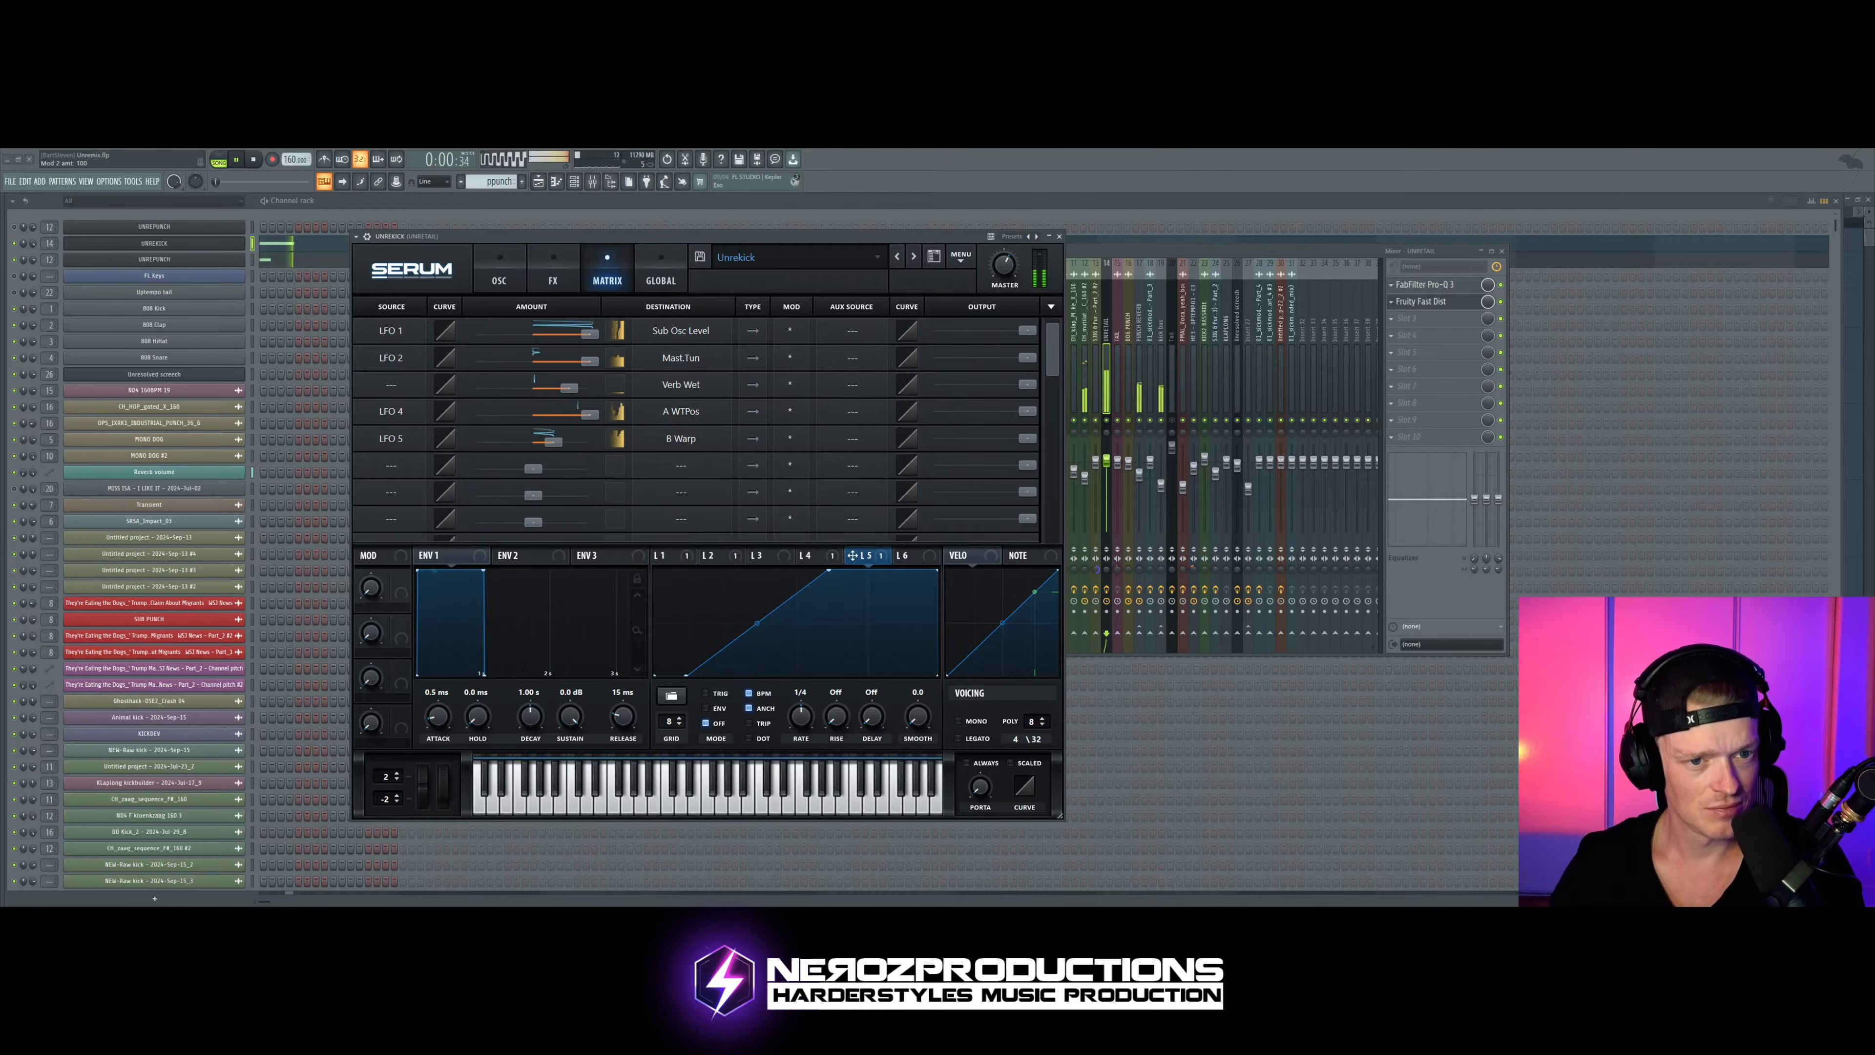
Step: Audition the kick with Serum's Compressor switched on, and switch it off again for comparison
click(553, 274)
click(372, 362)
click(373, 362)
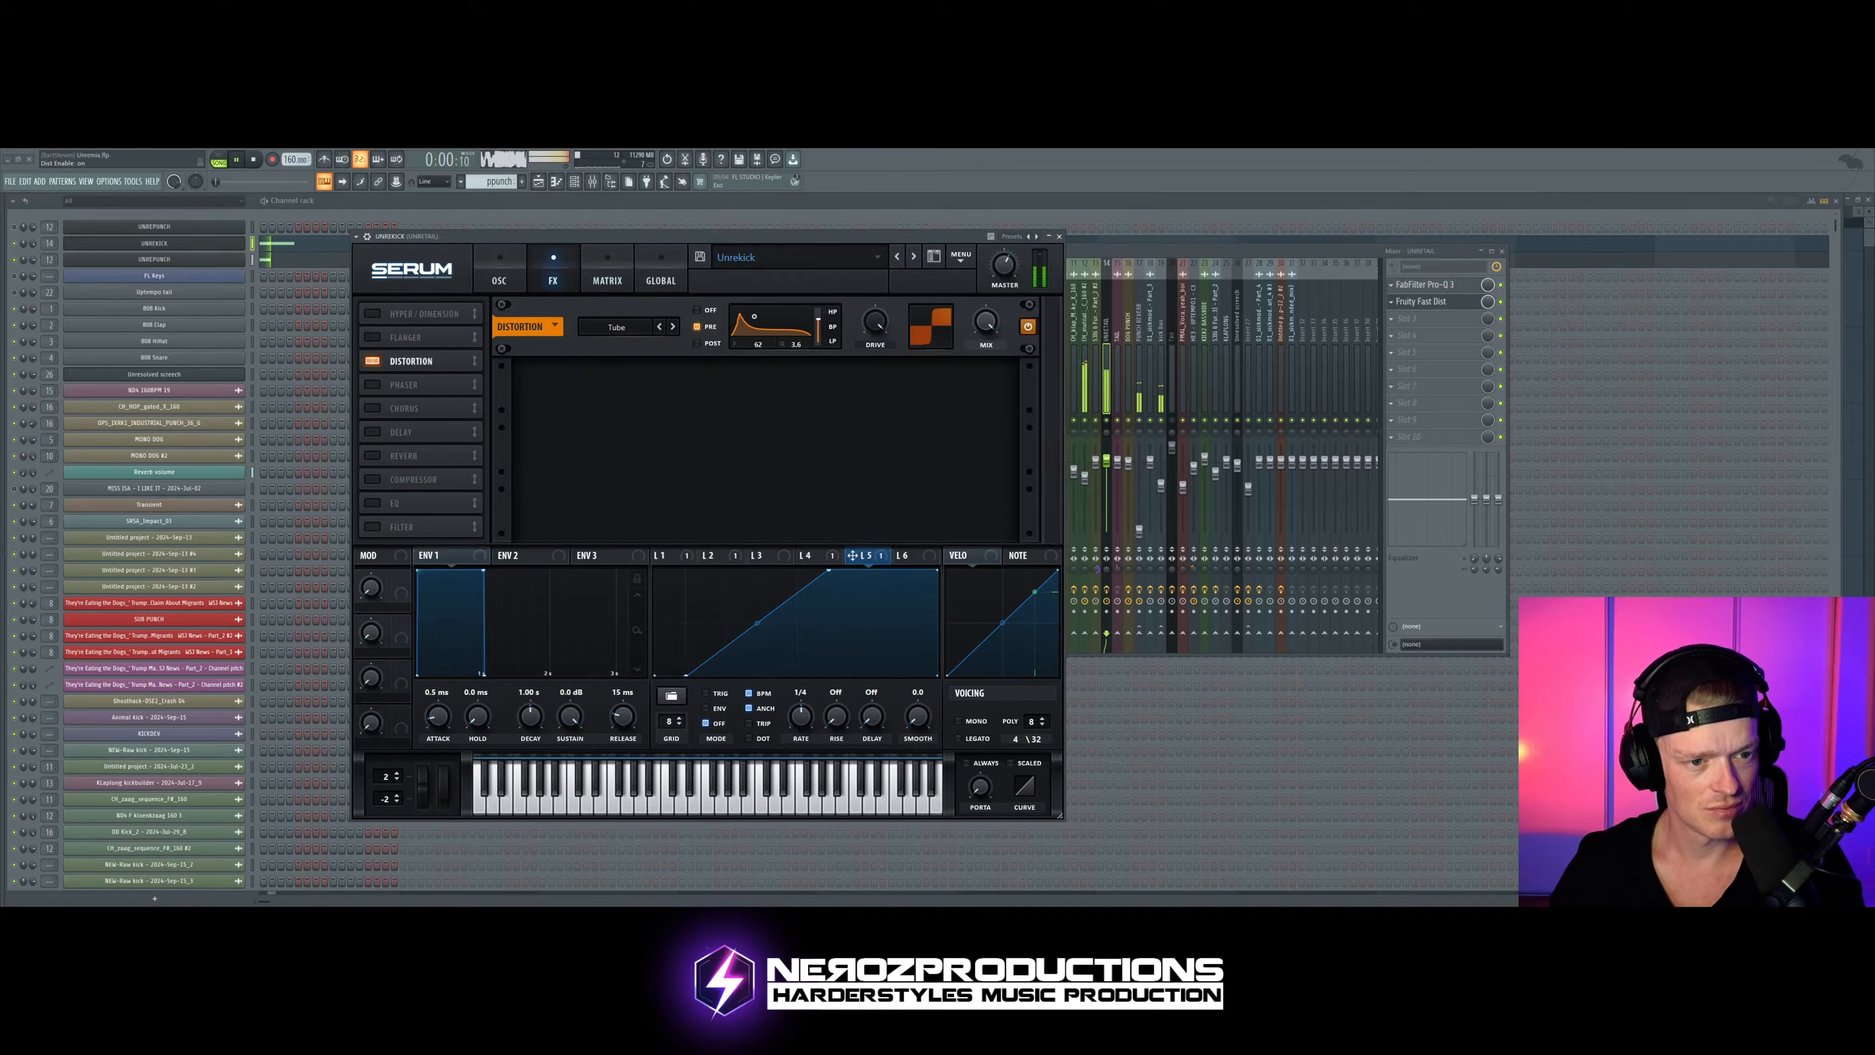
click(373, 479)
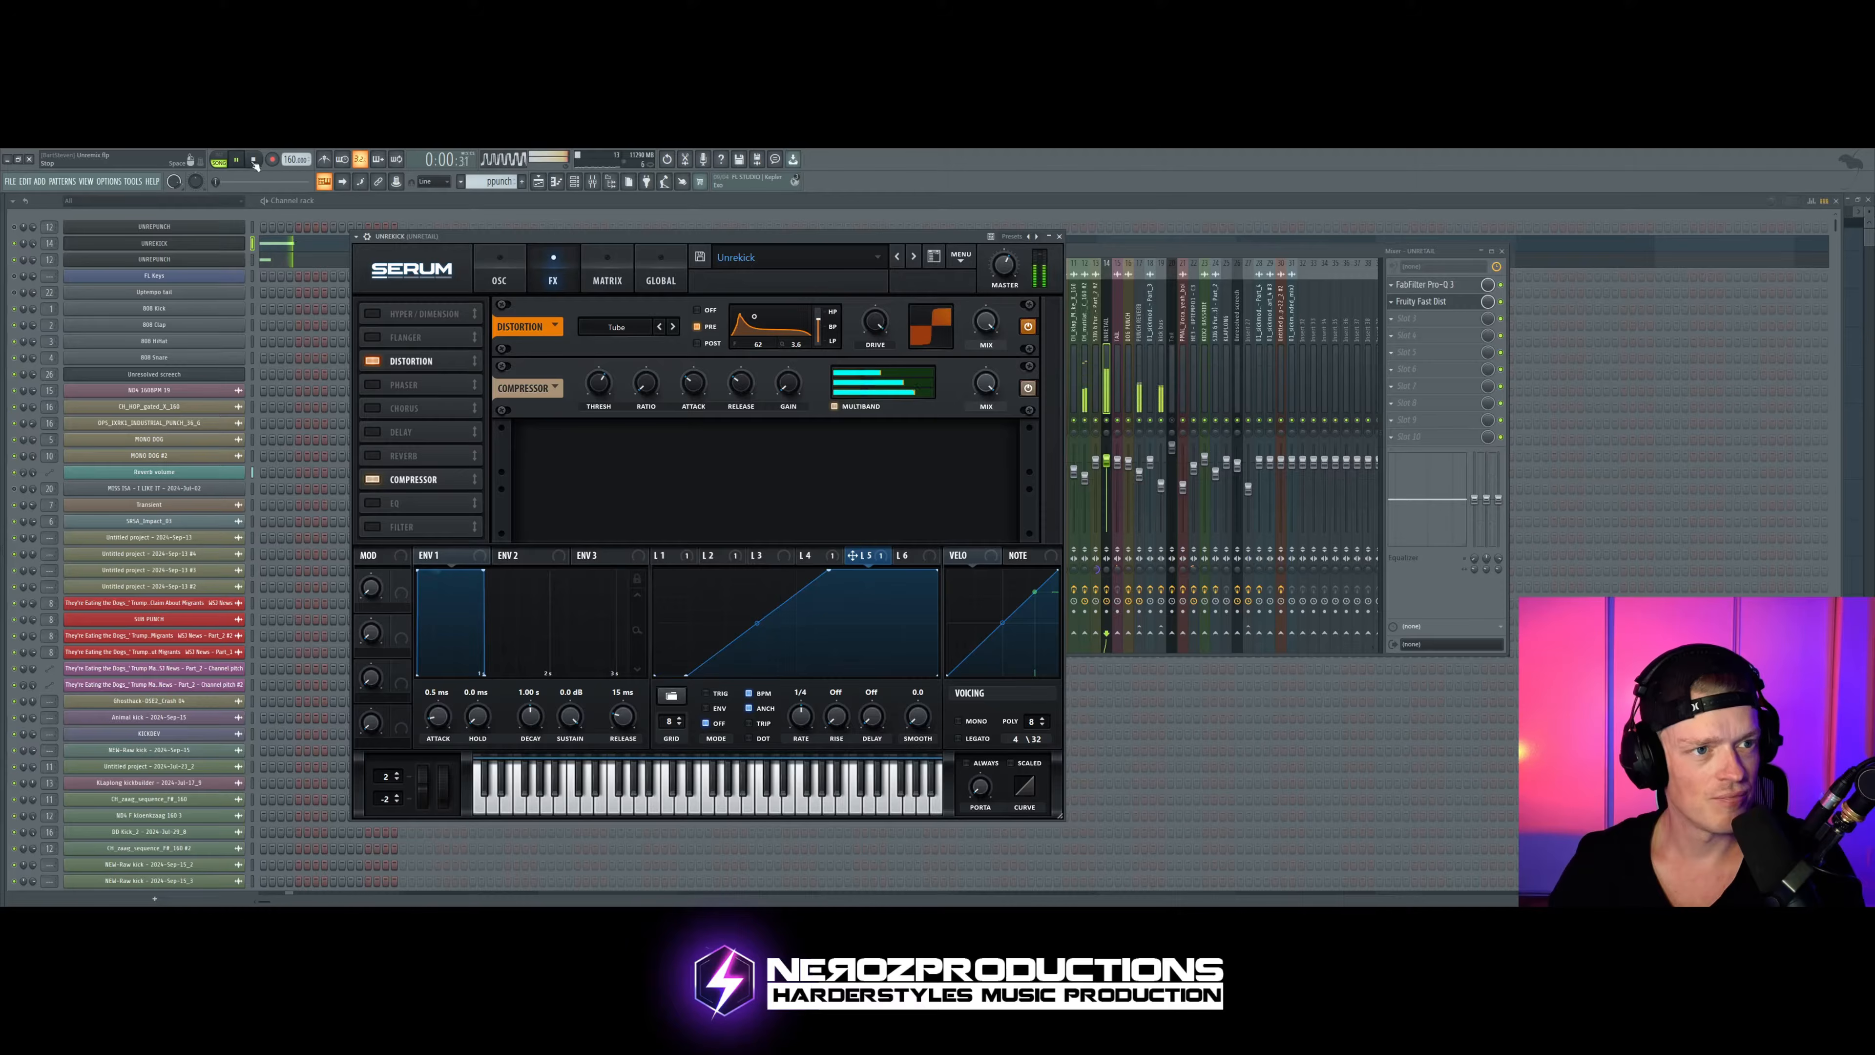
key(space)
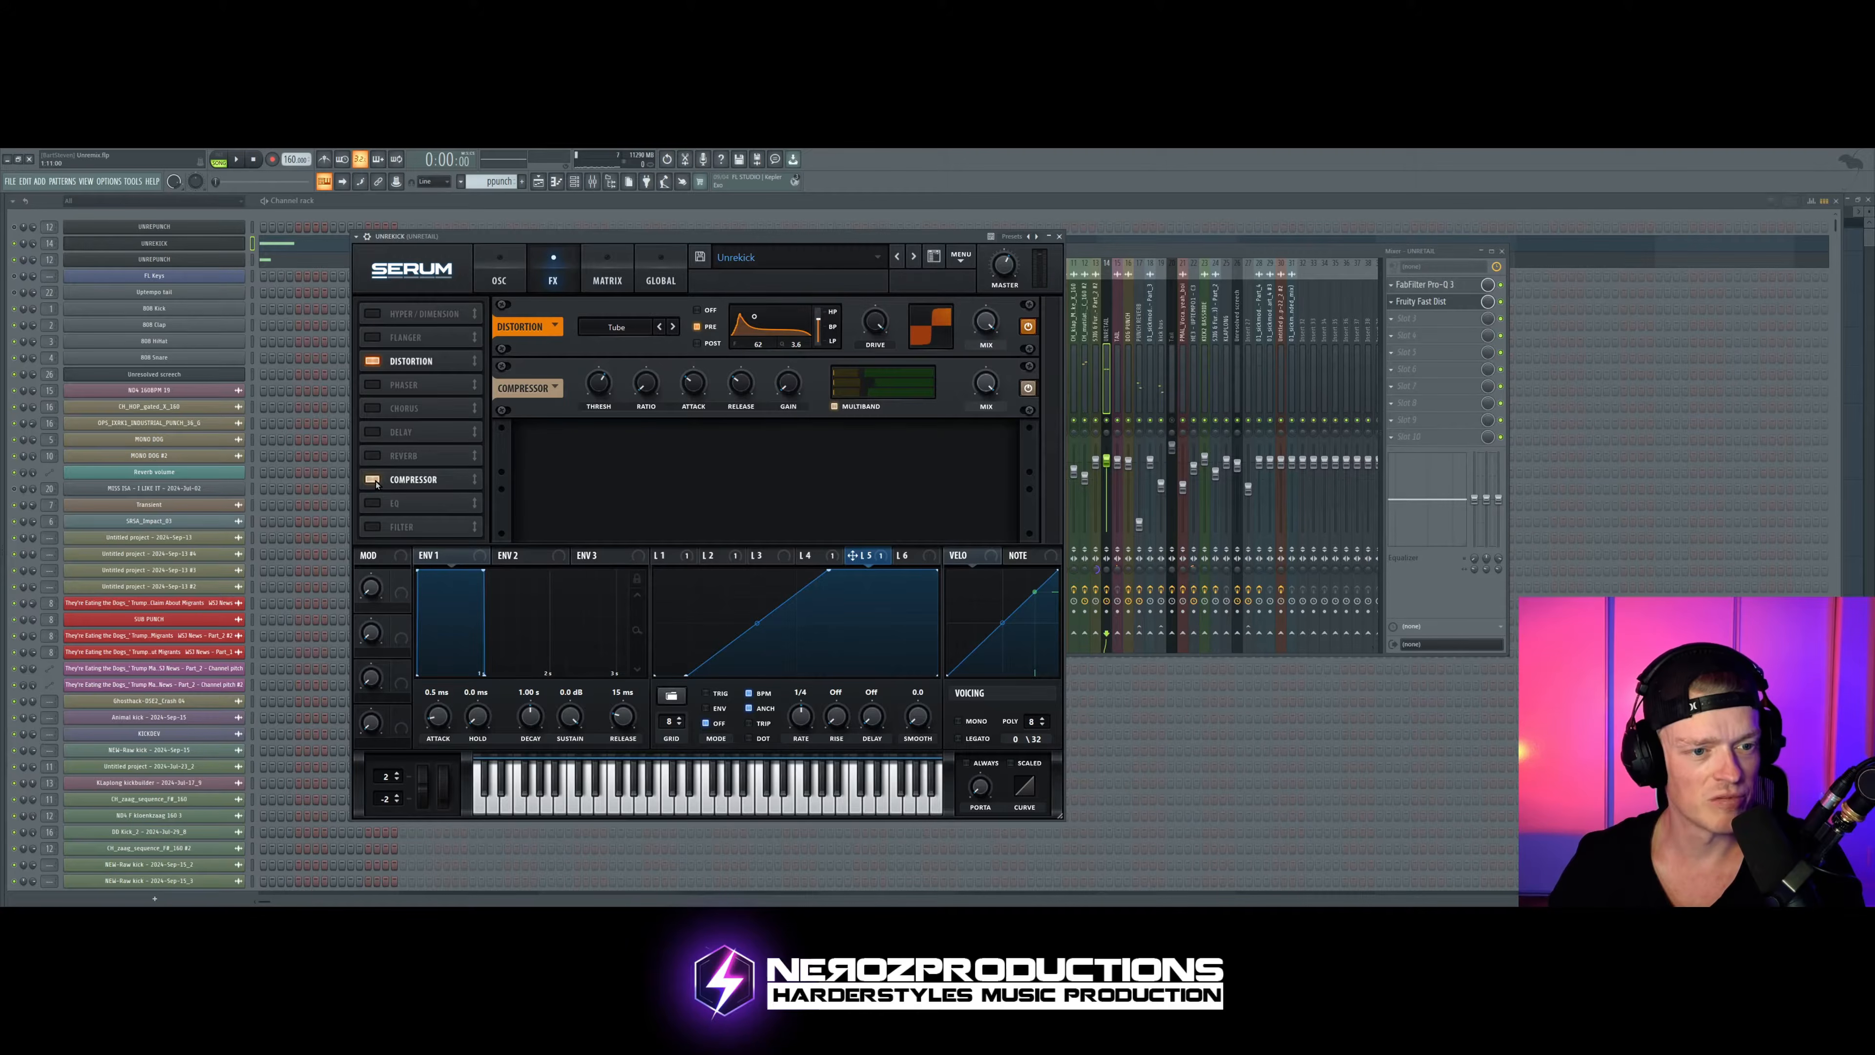
click(372, 479)
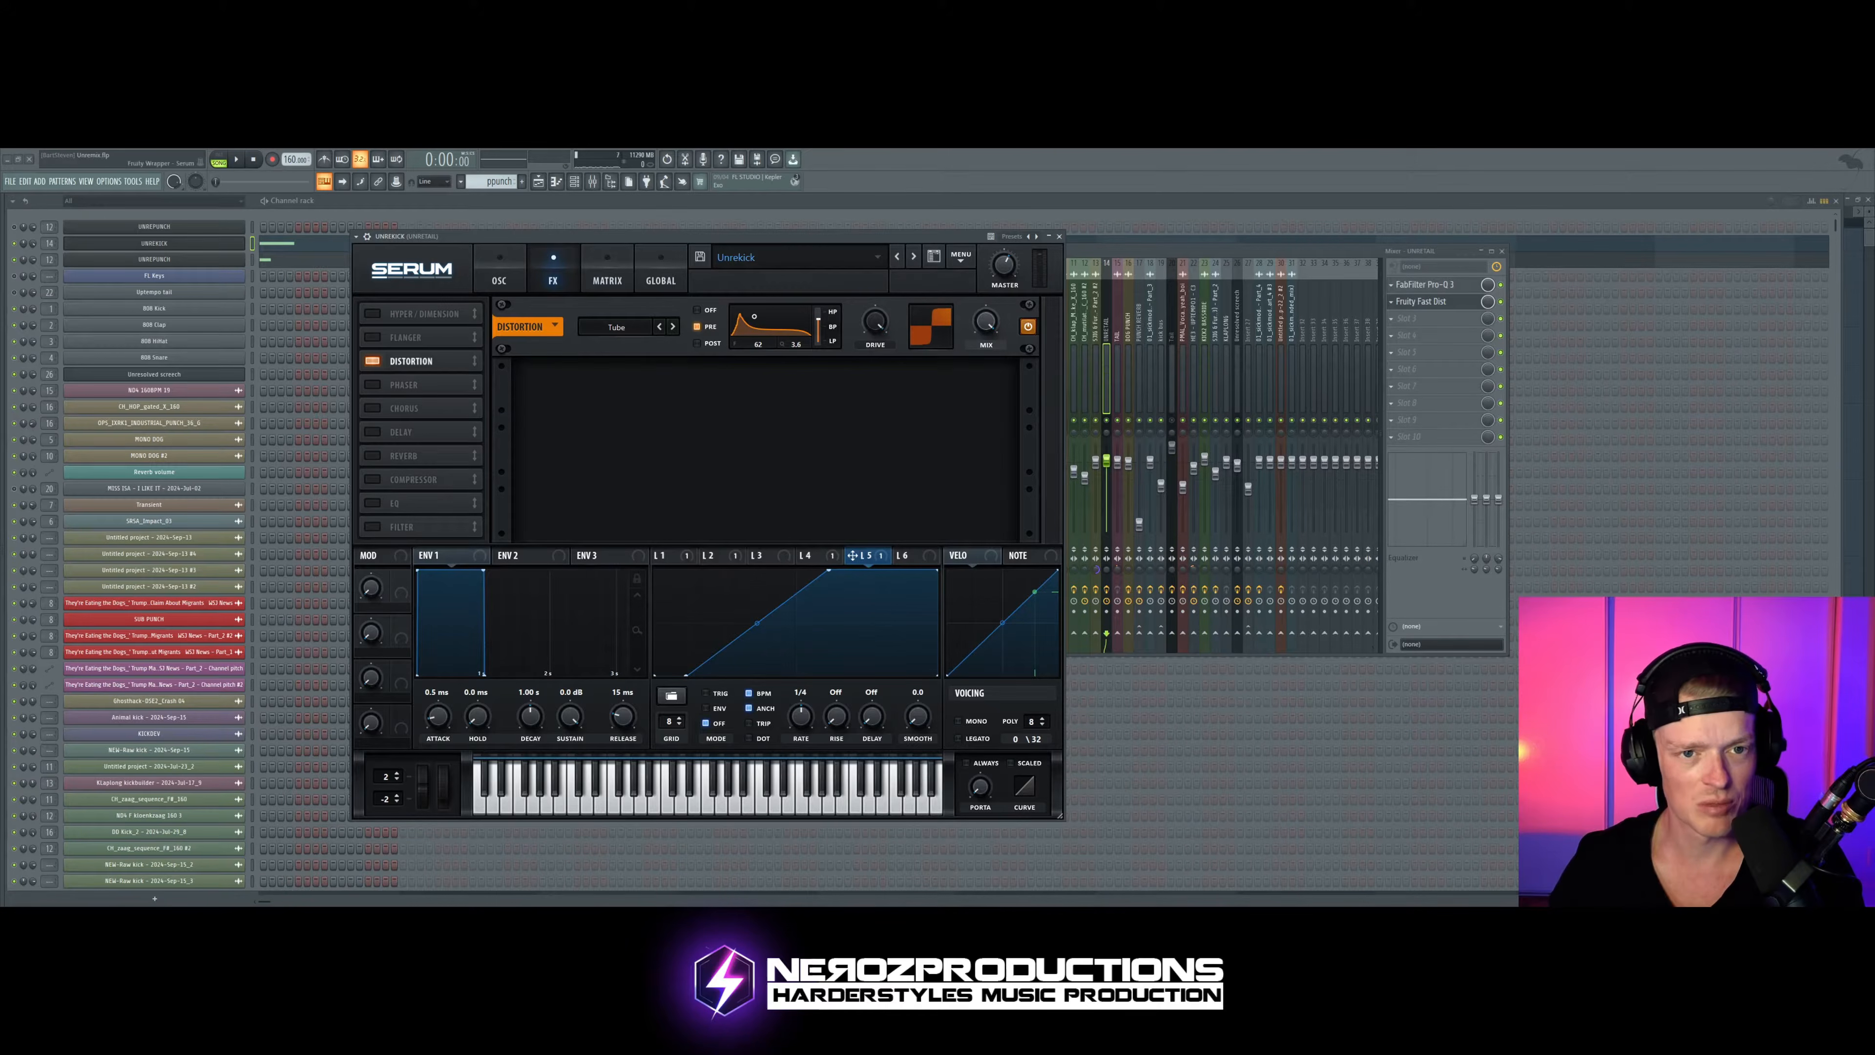
key(space)
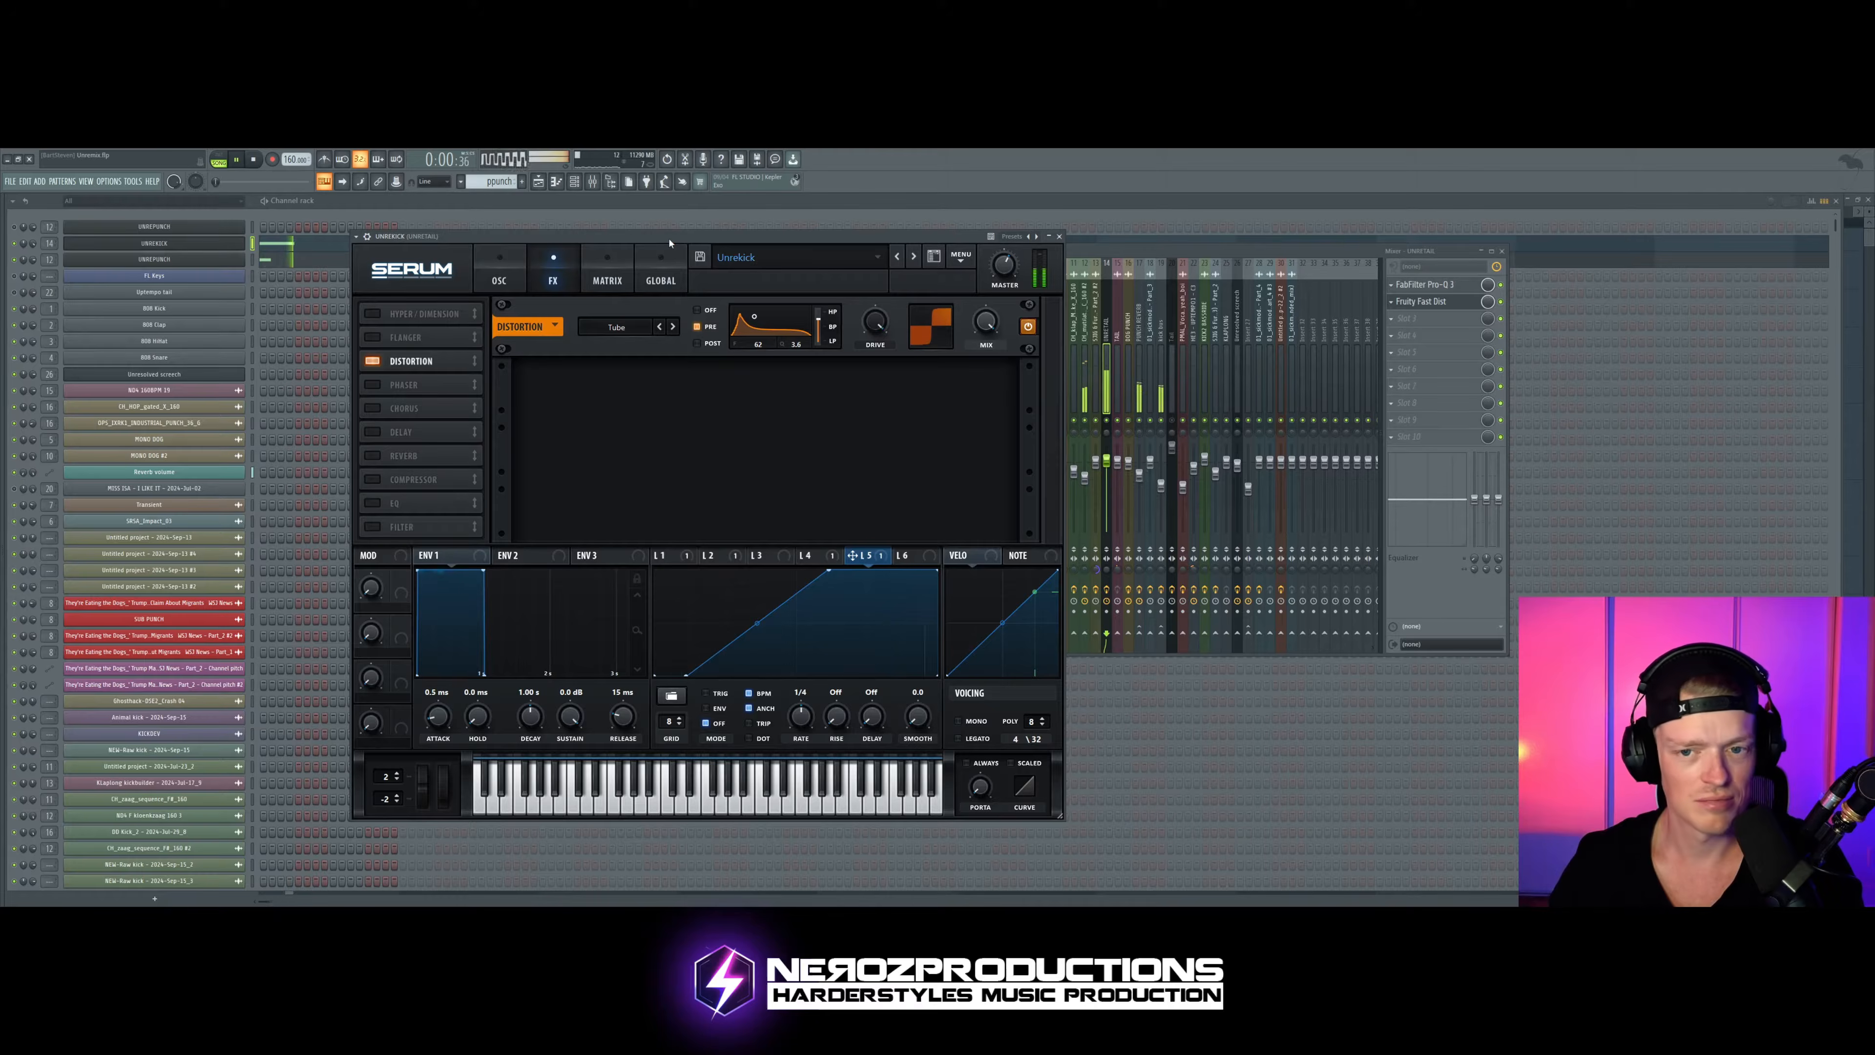
Step: Stop playback, switch on the Compressor in the kick's Serum effects, and close the instrument window
key(space)
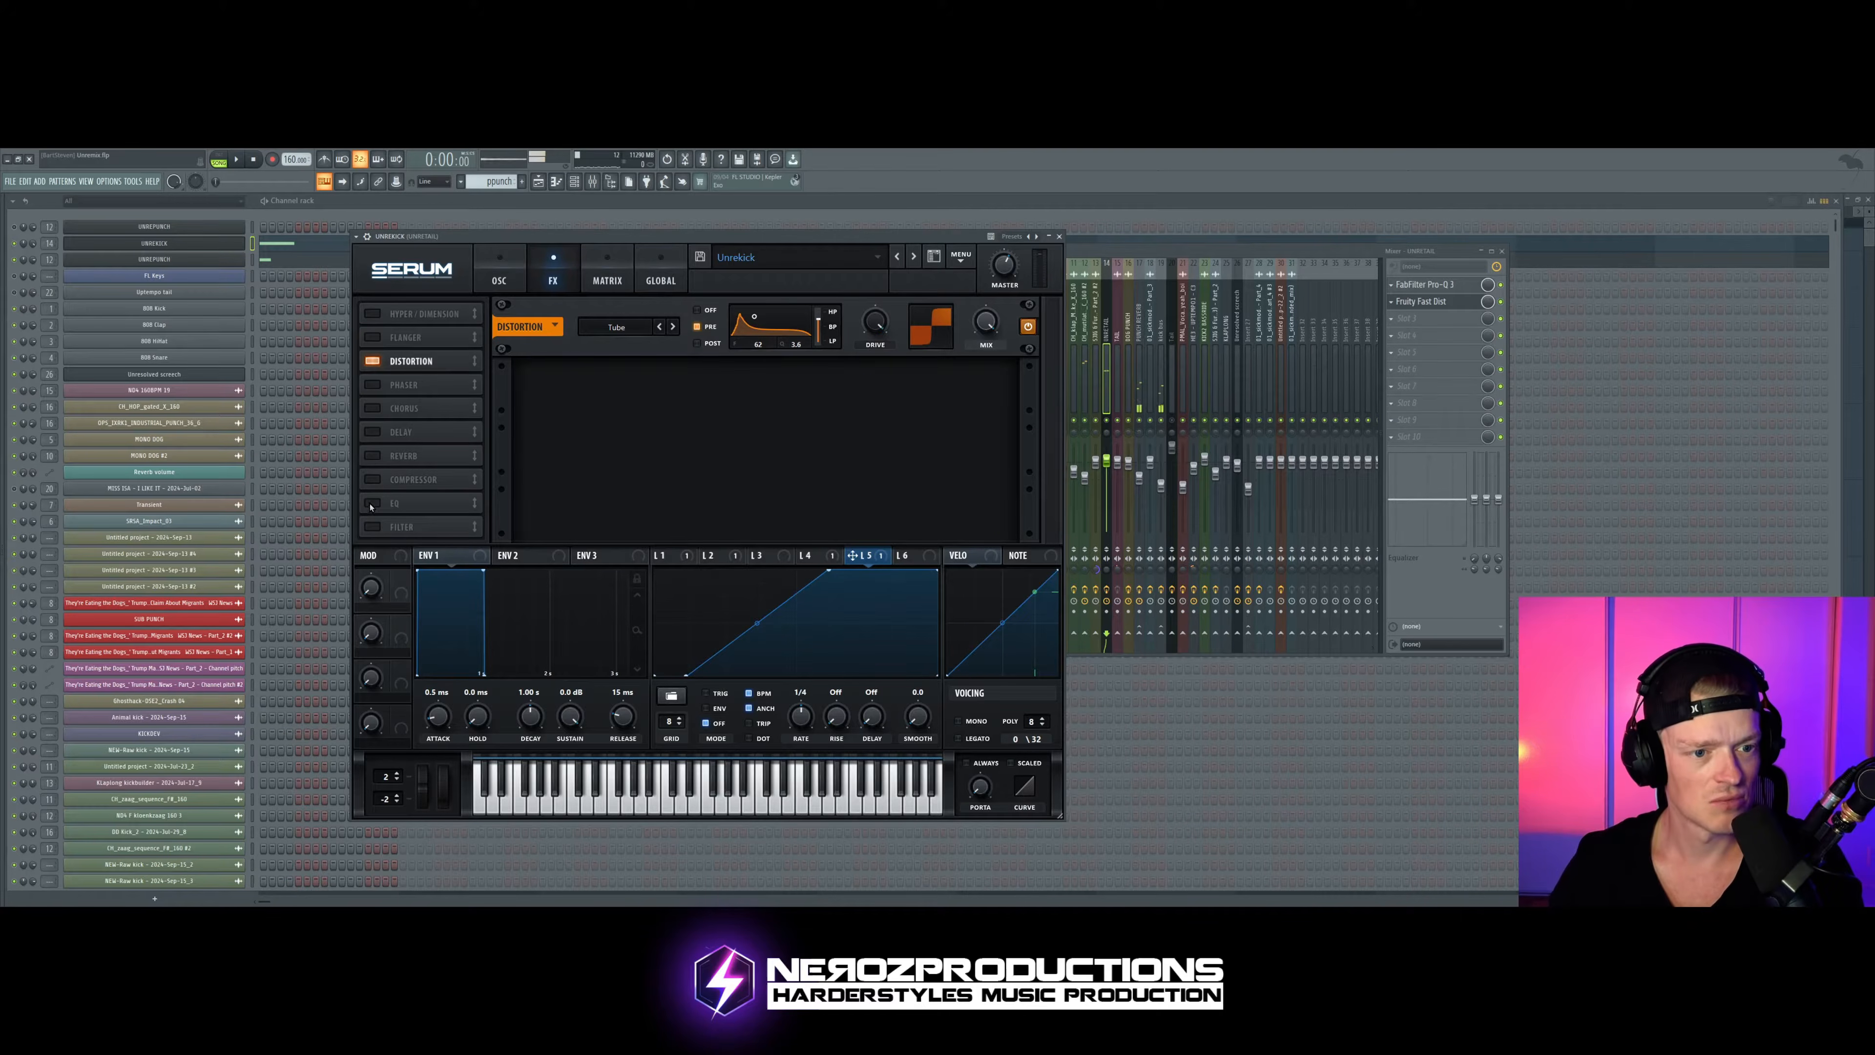
click(372, 479)
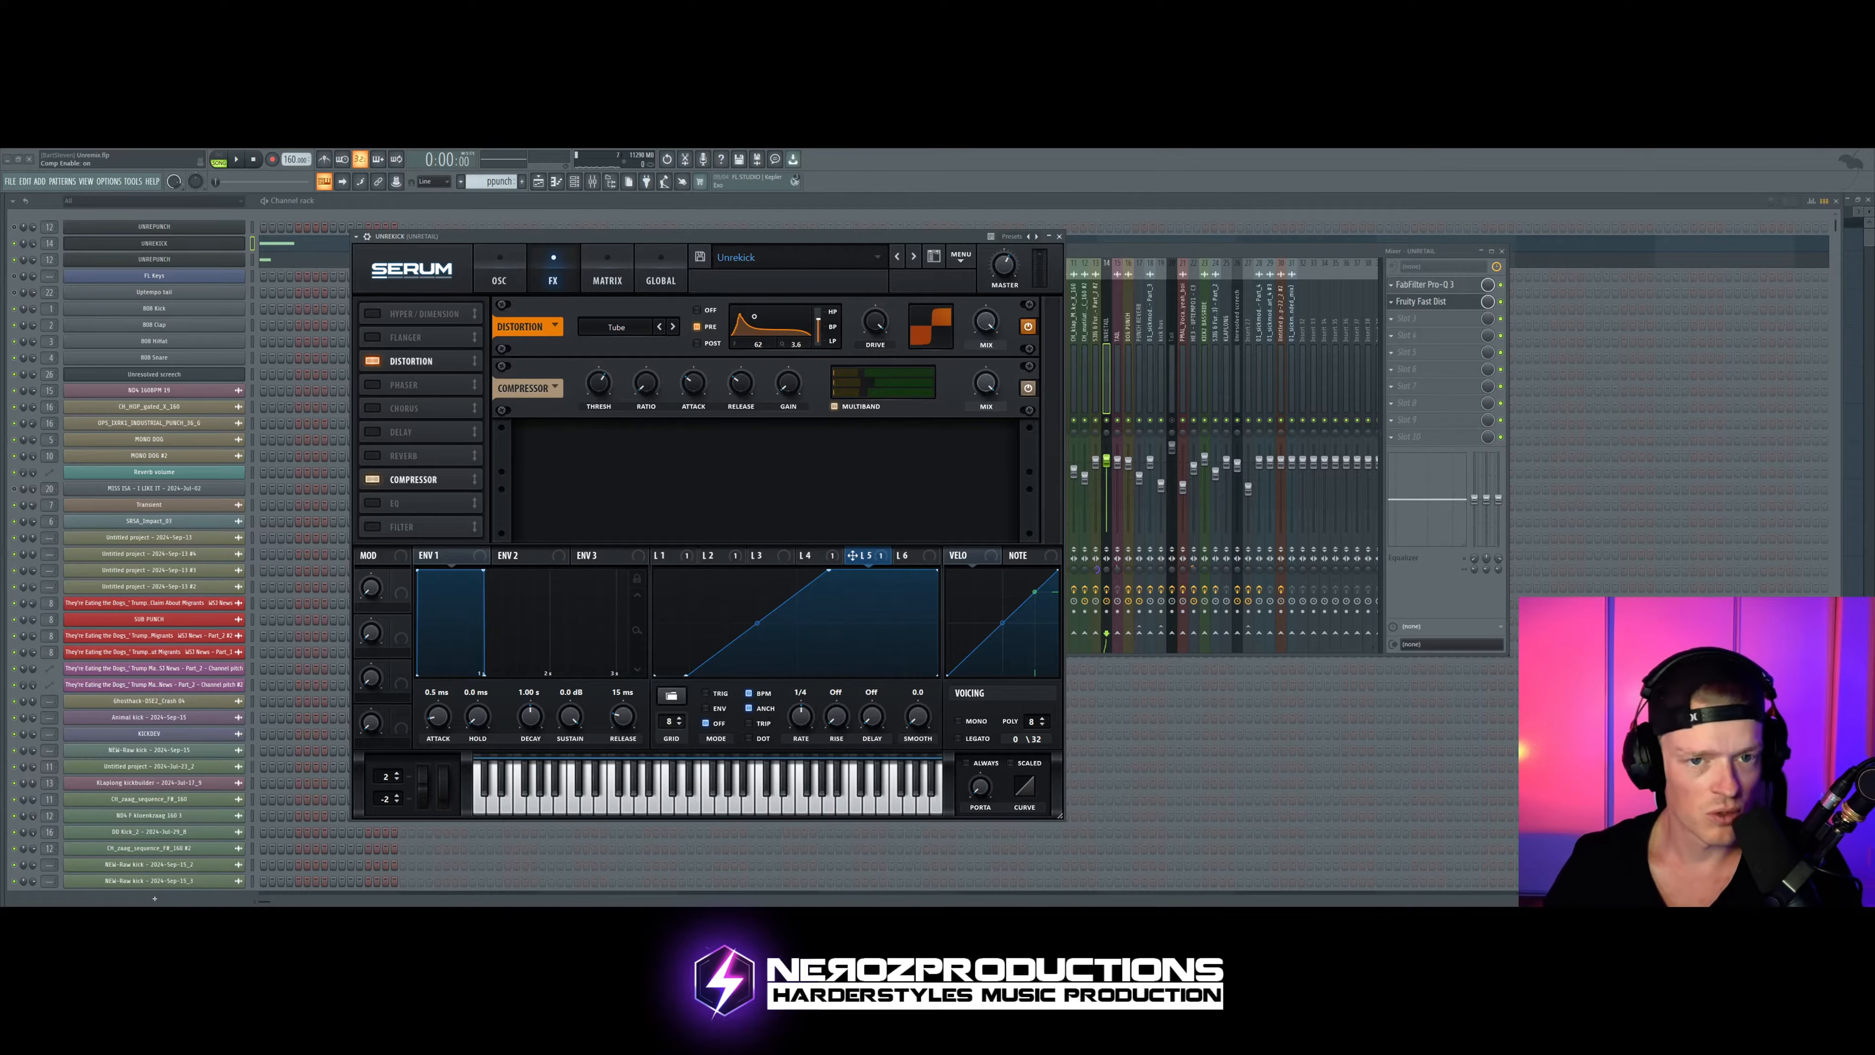
click(1059, 237)
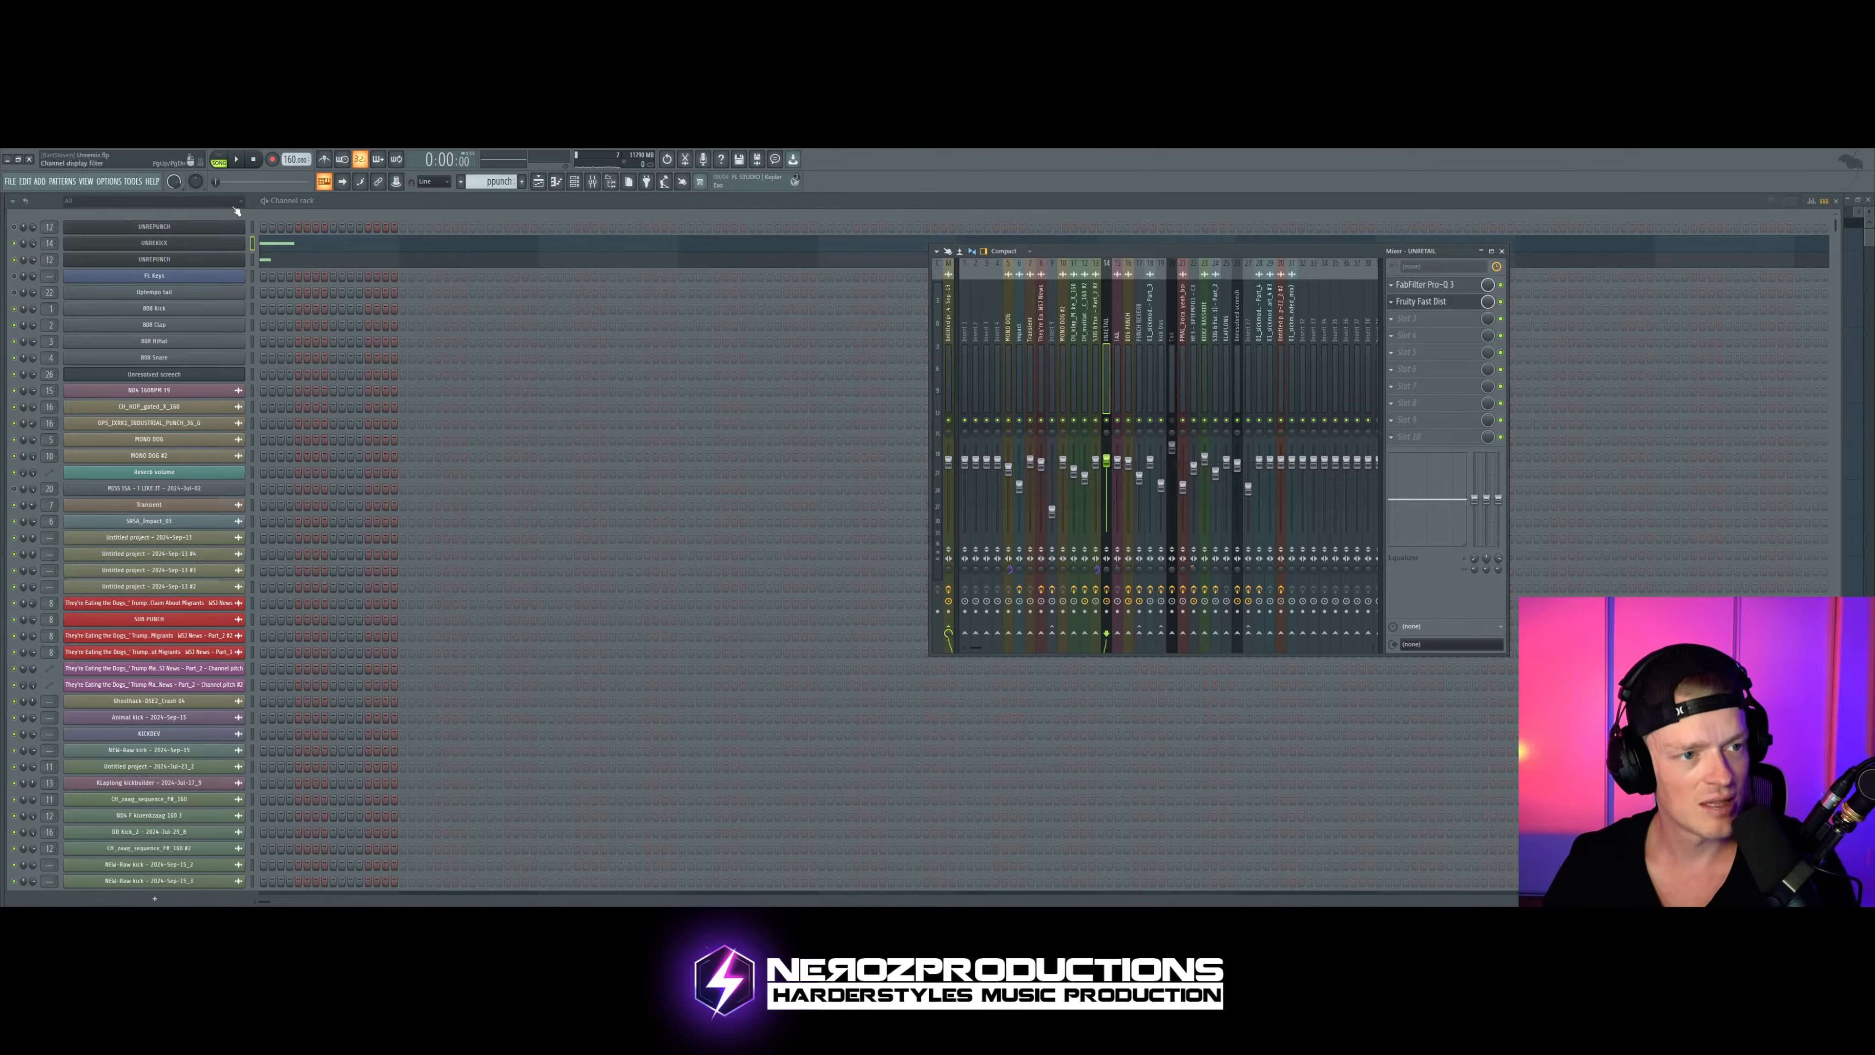
Step: Reopen the kick's Serum, look over its effects, modulation matrix and oscillators, and arrange its window with the mixer
click(158, 251)
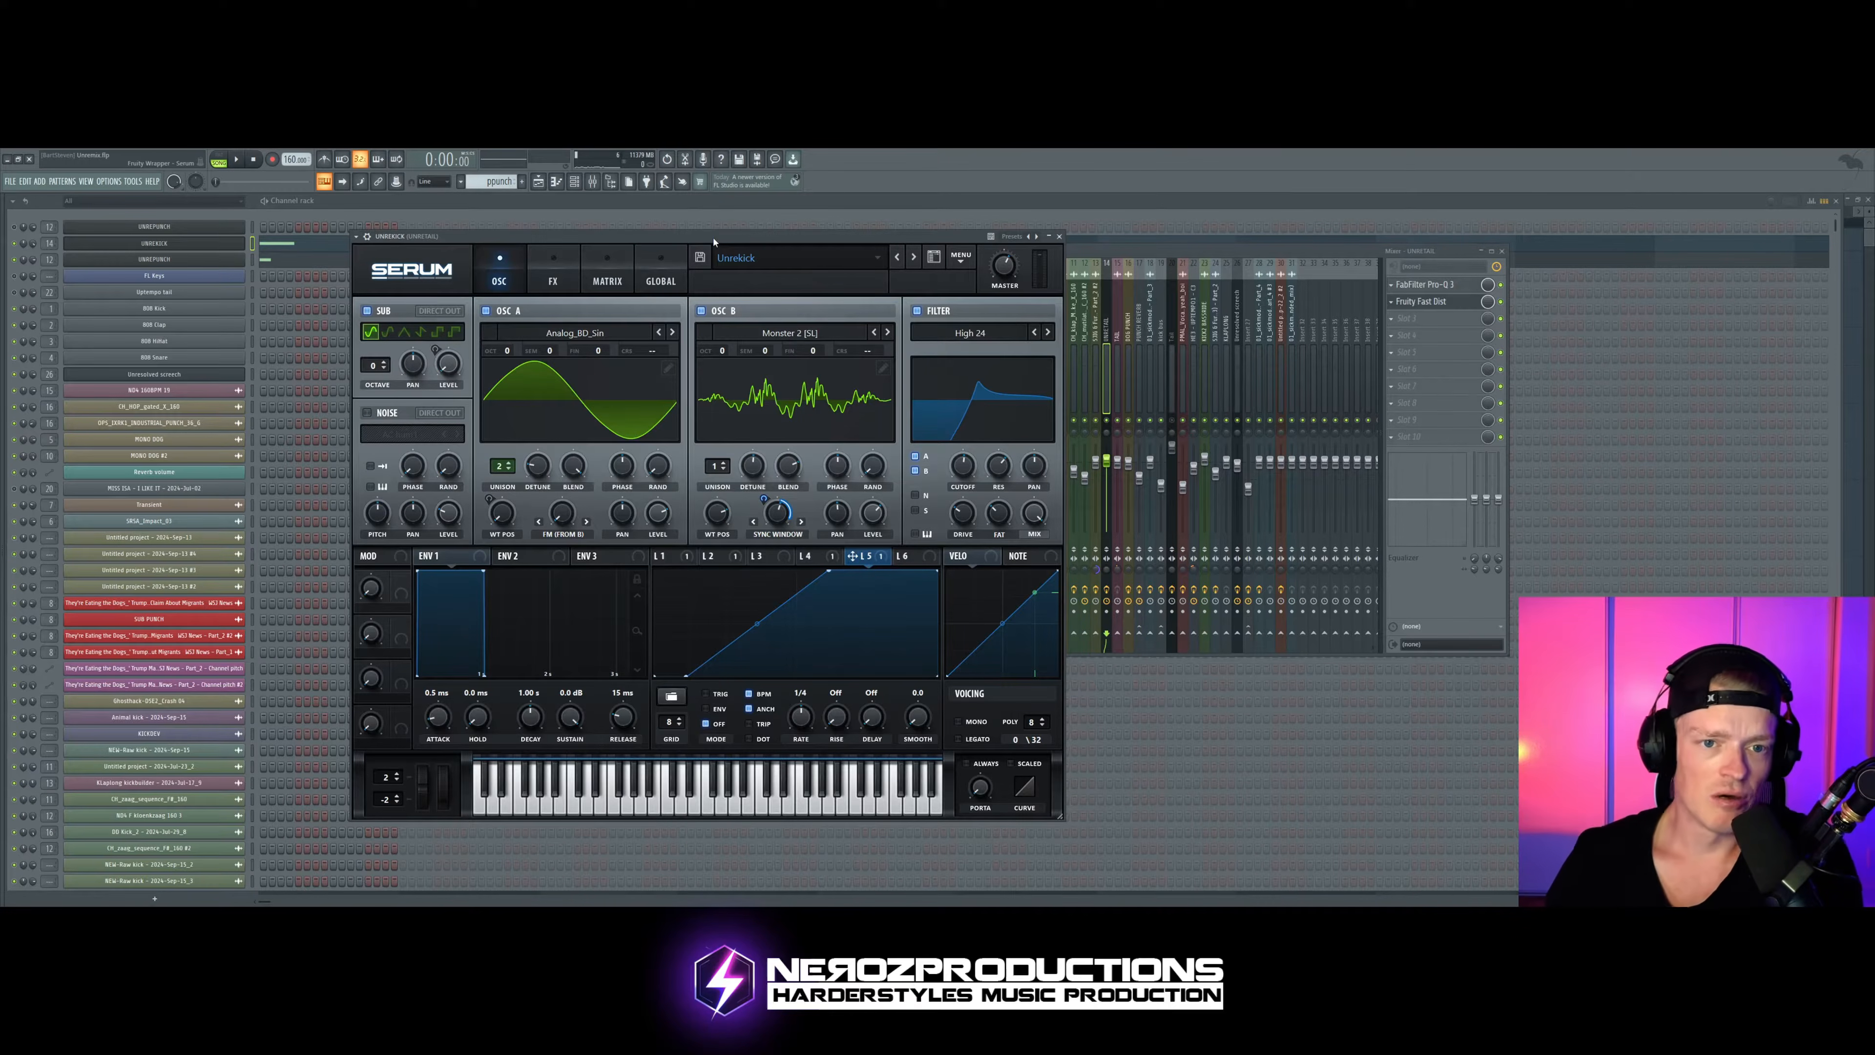
click(553, 277)
click(607, 277)
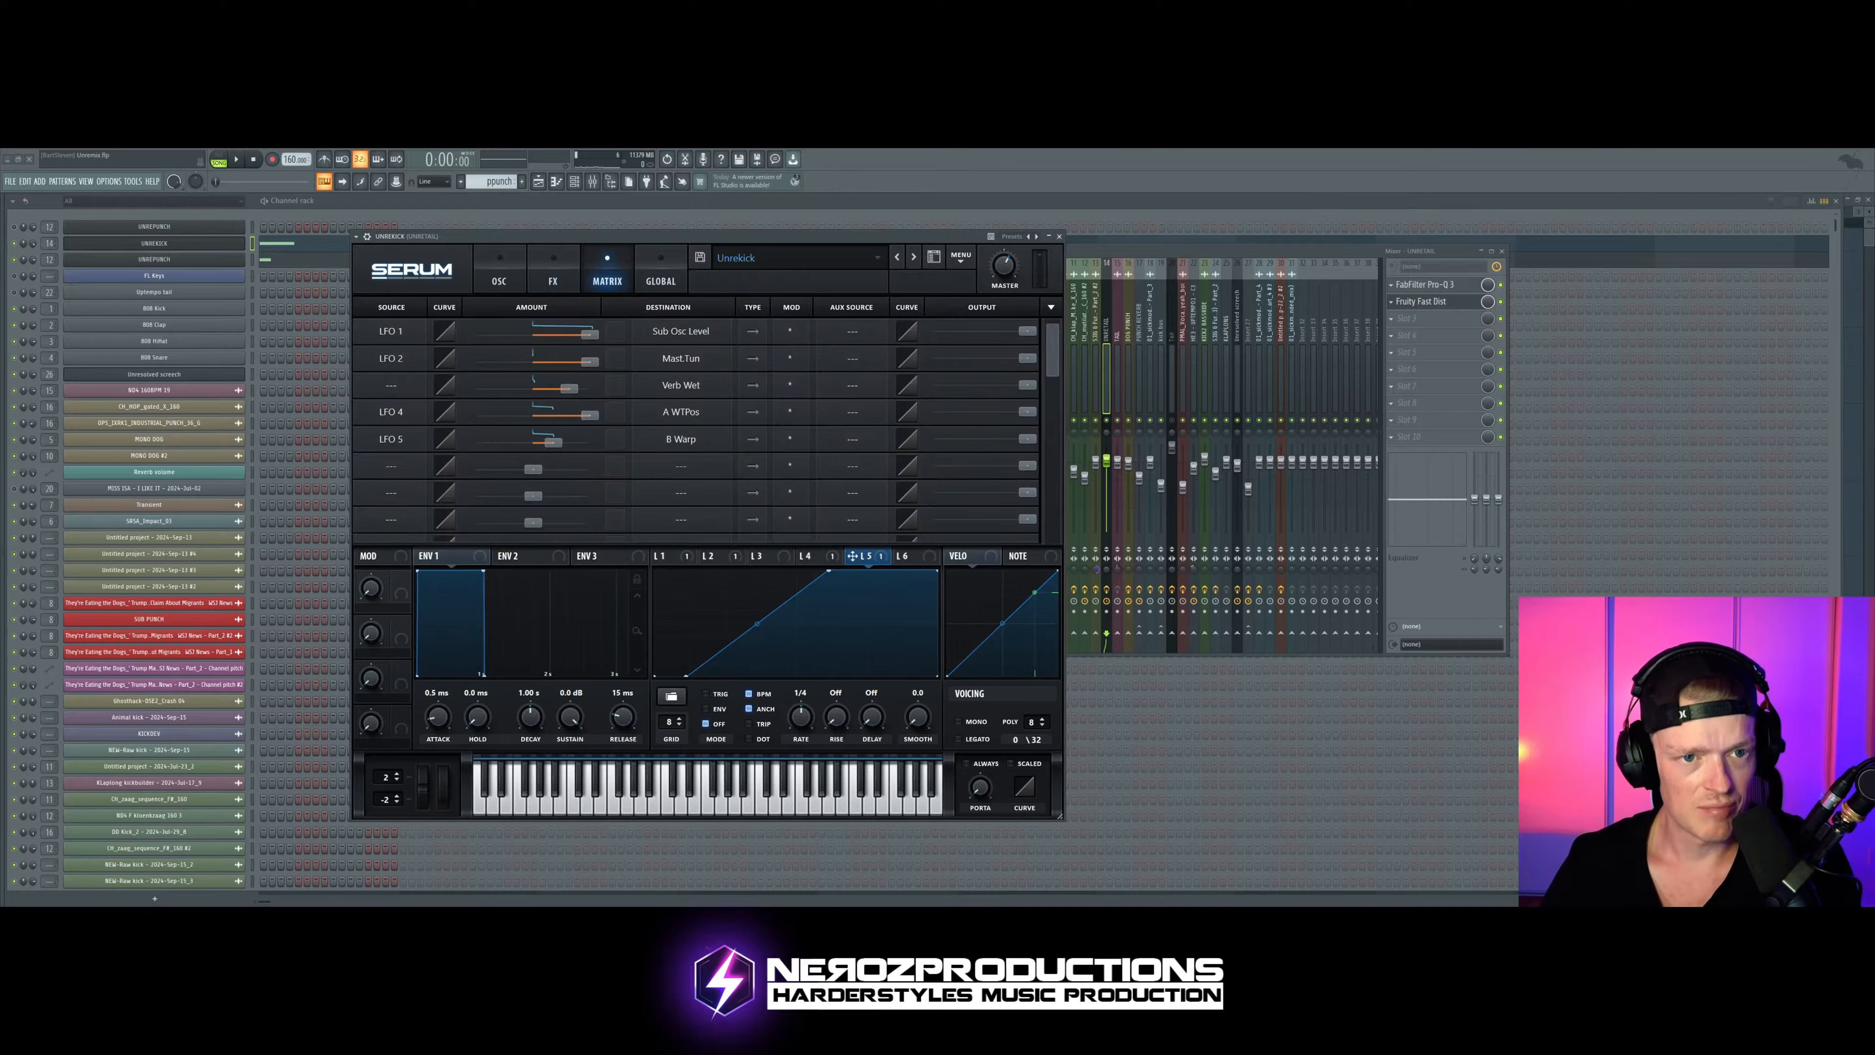
drag(632, 243, 677, 218)
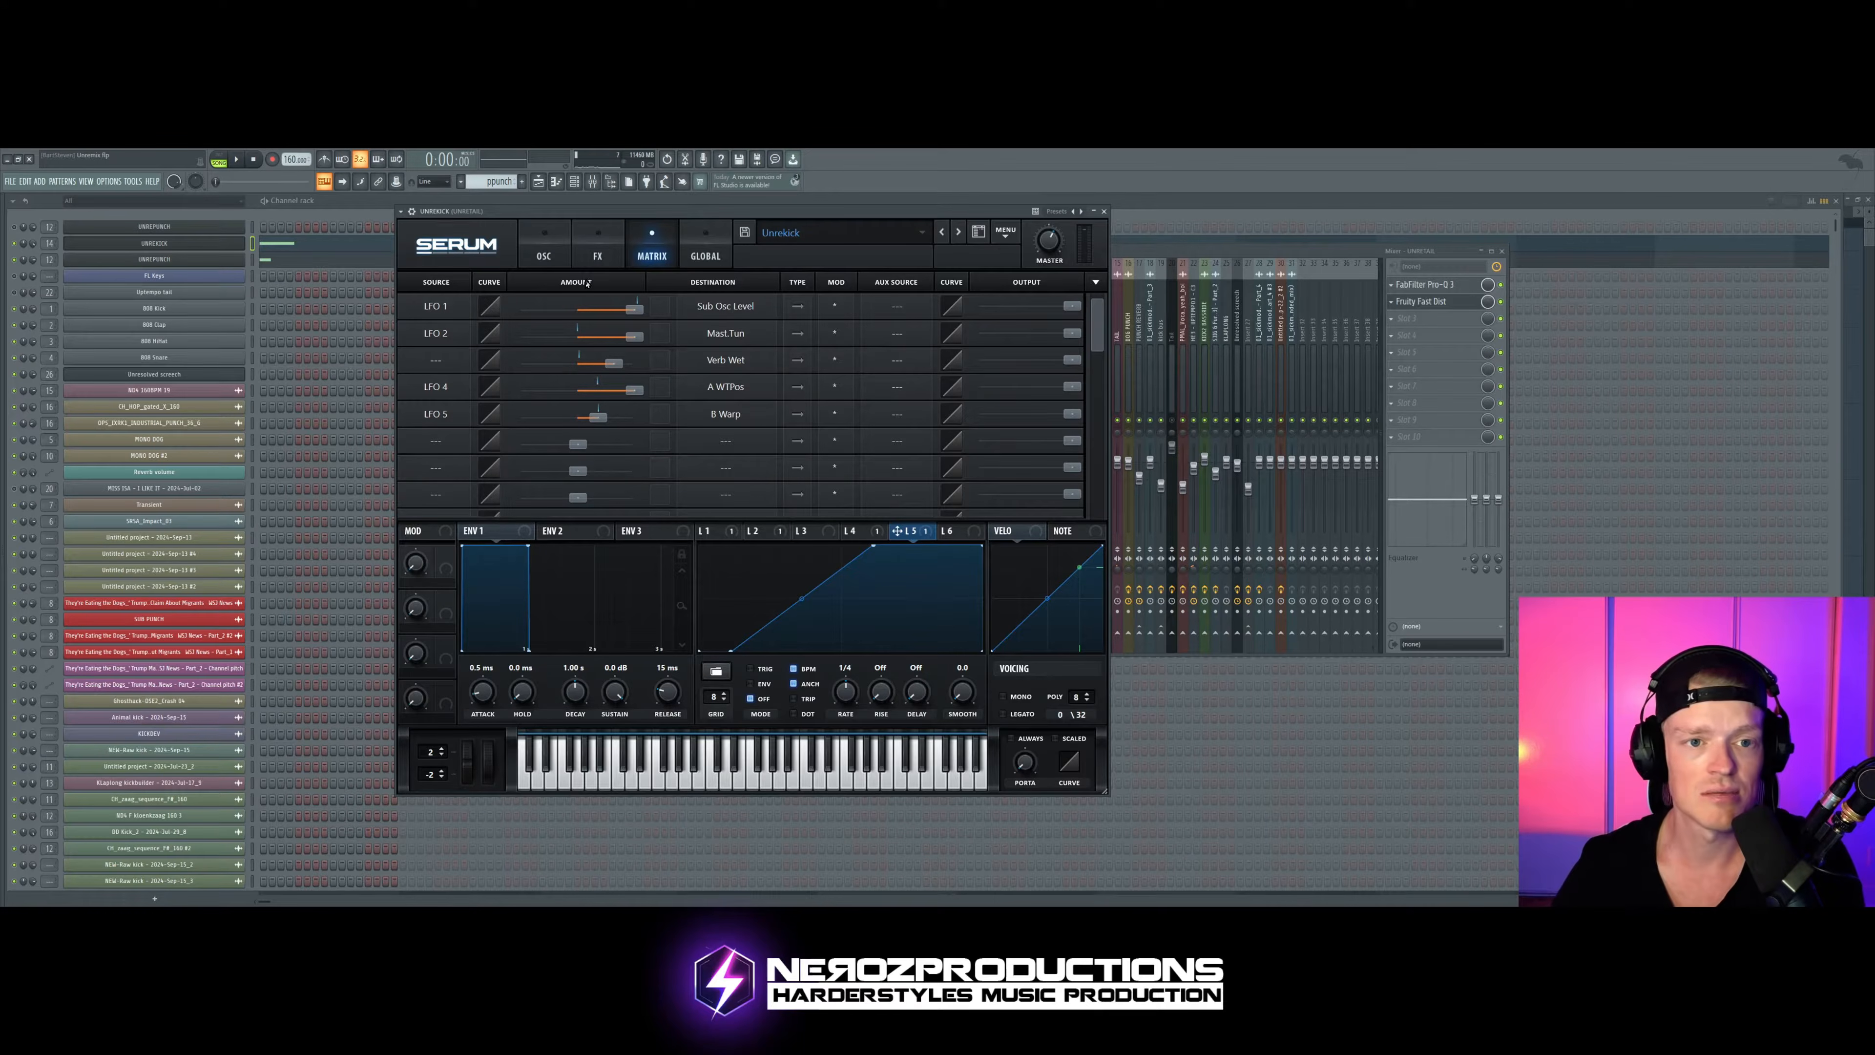
click(528, 260)
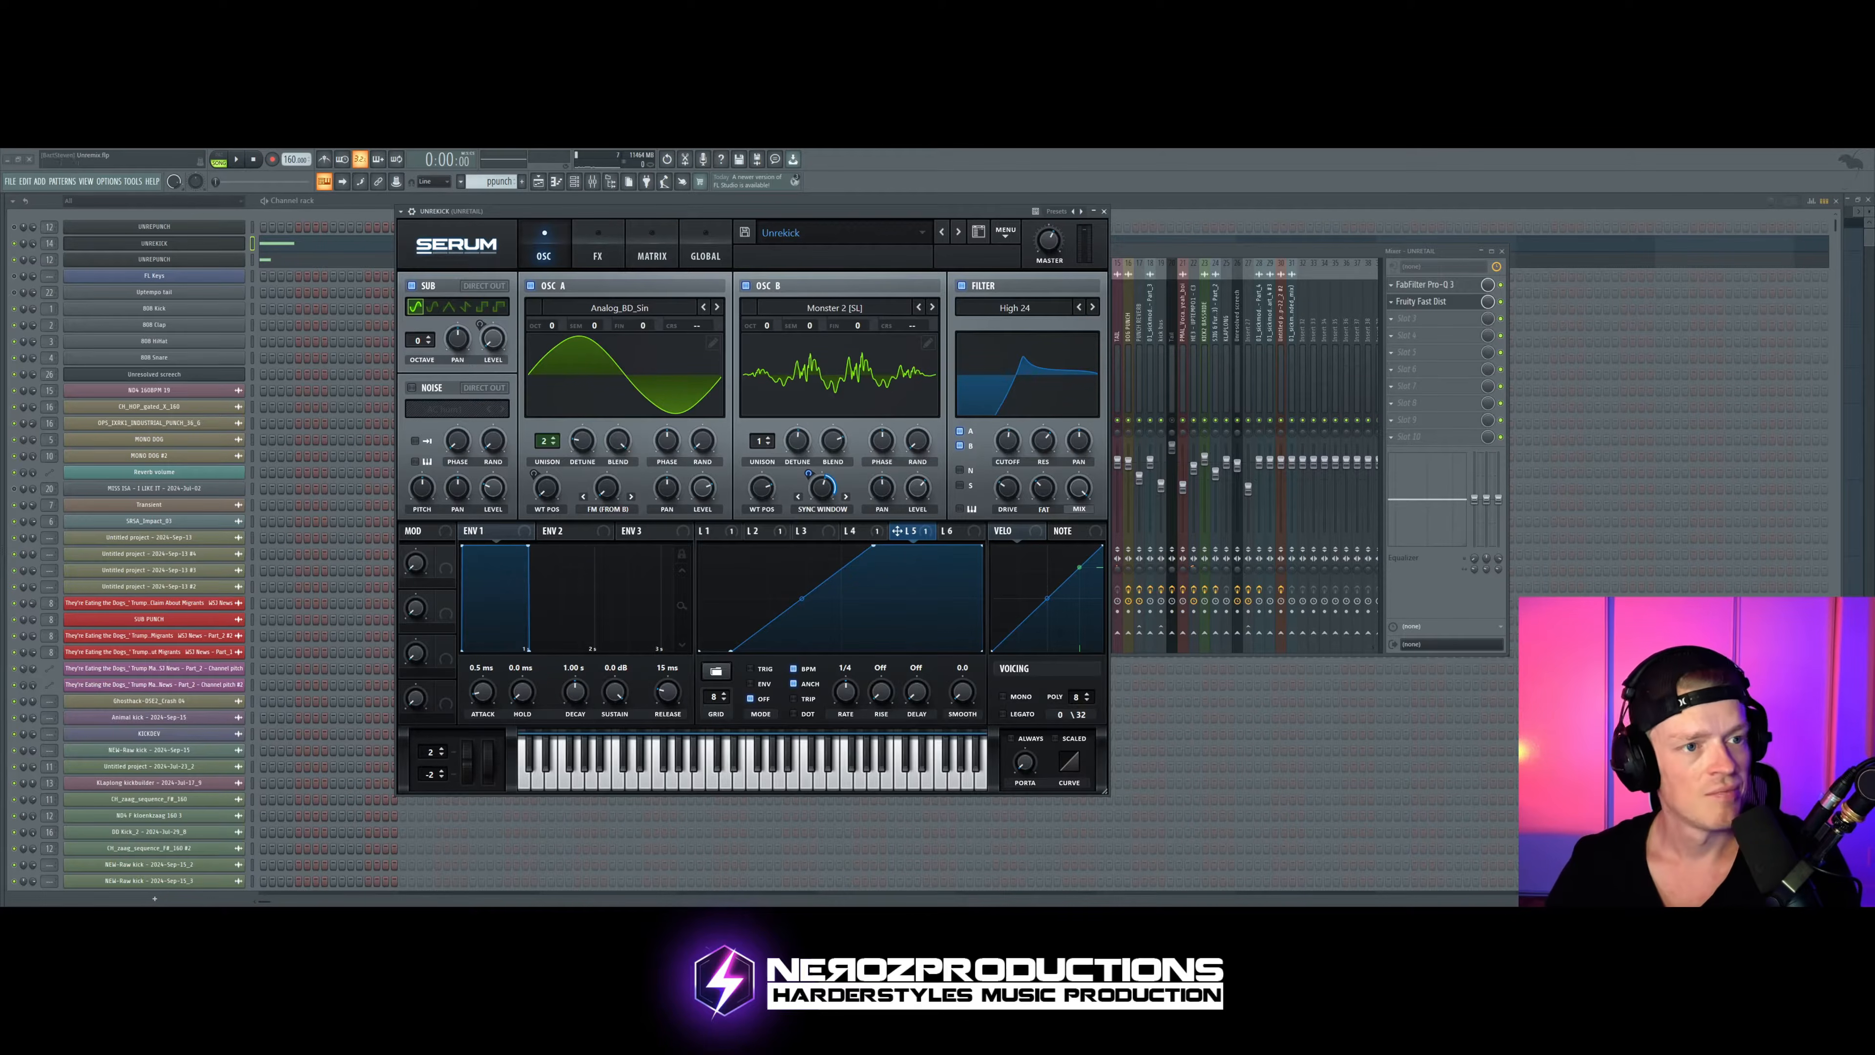
drag(1255, 251, 1293, 260)
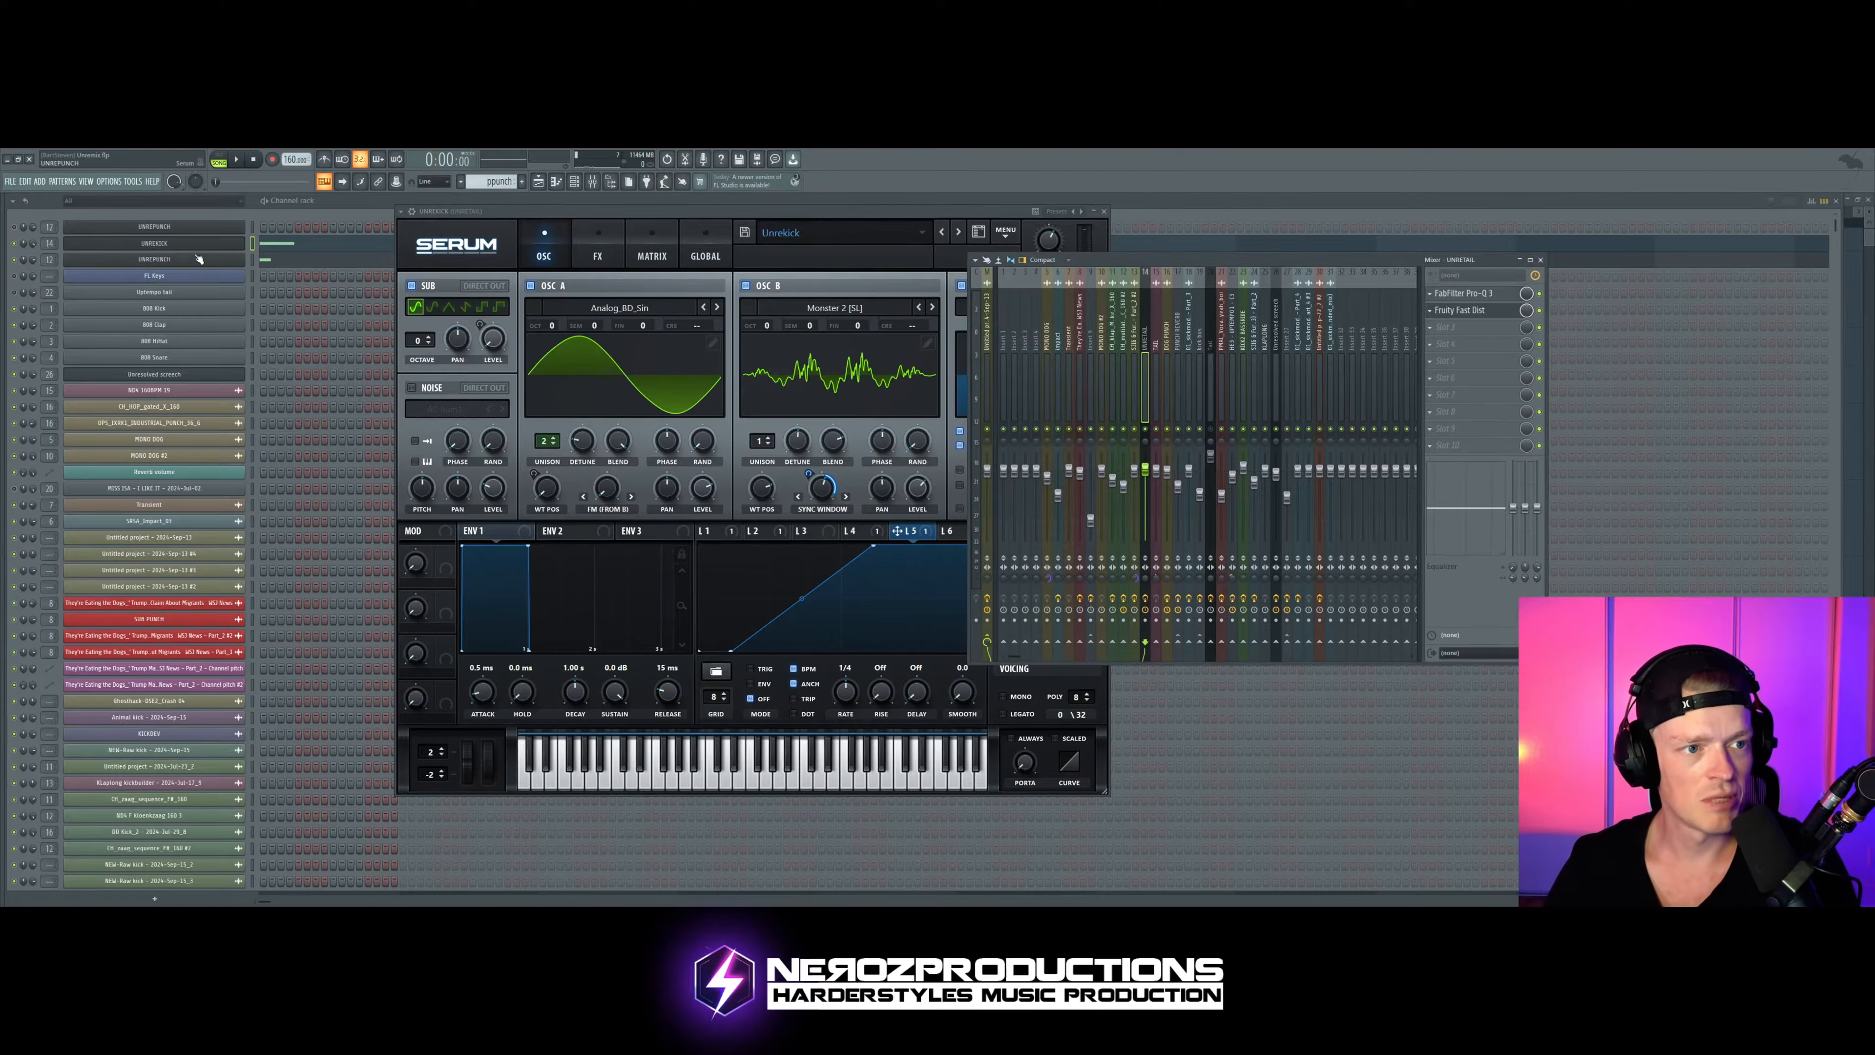
click(804, 213)
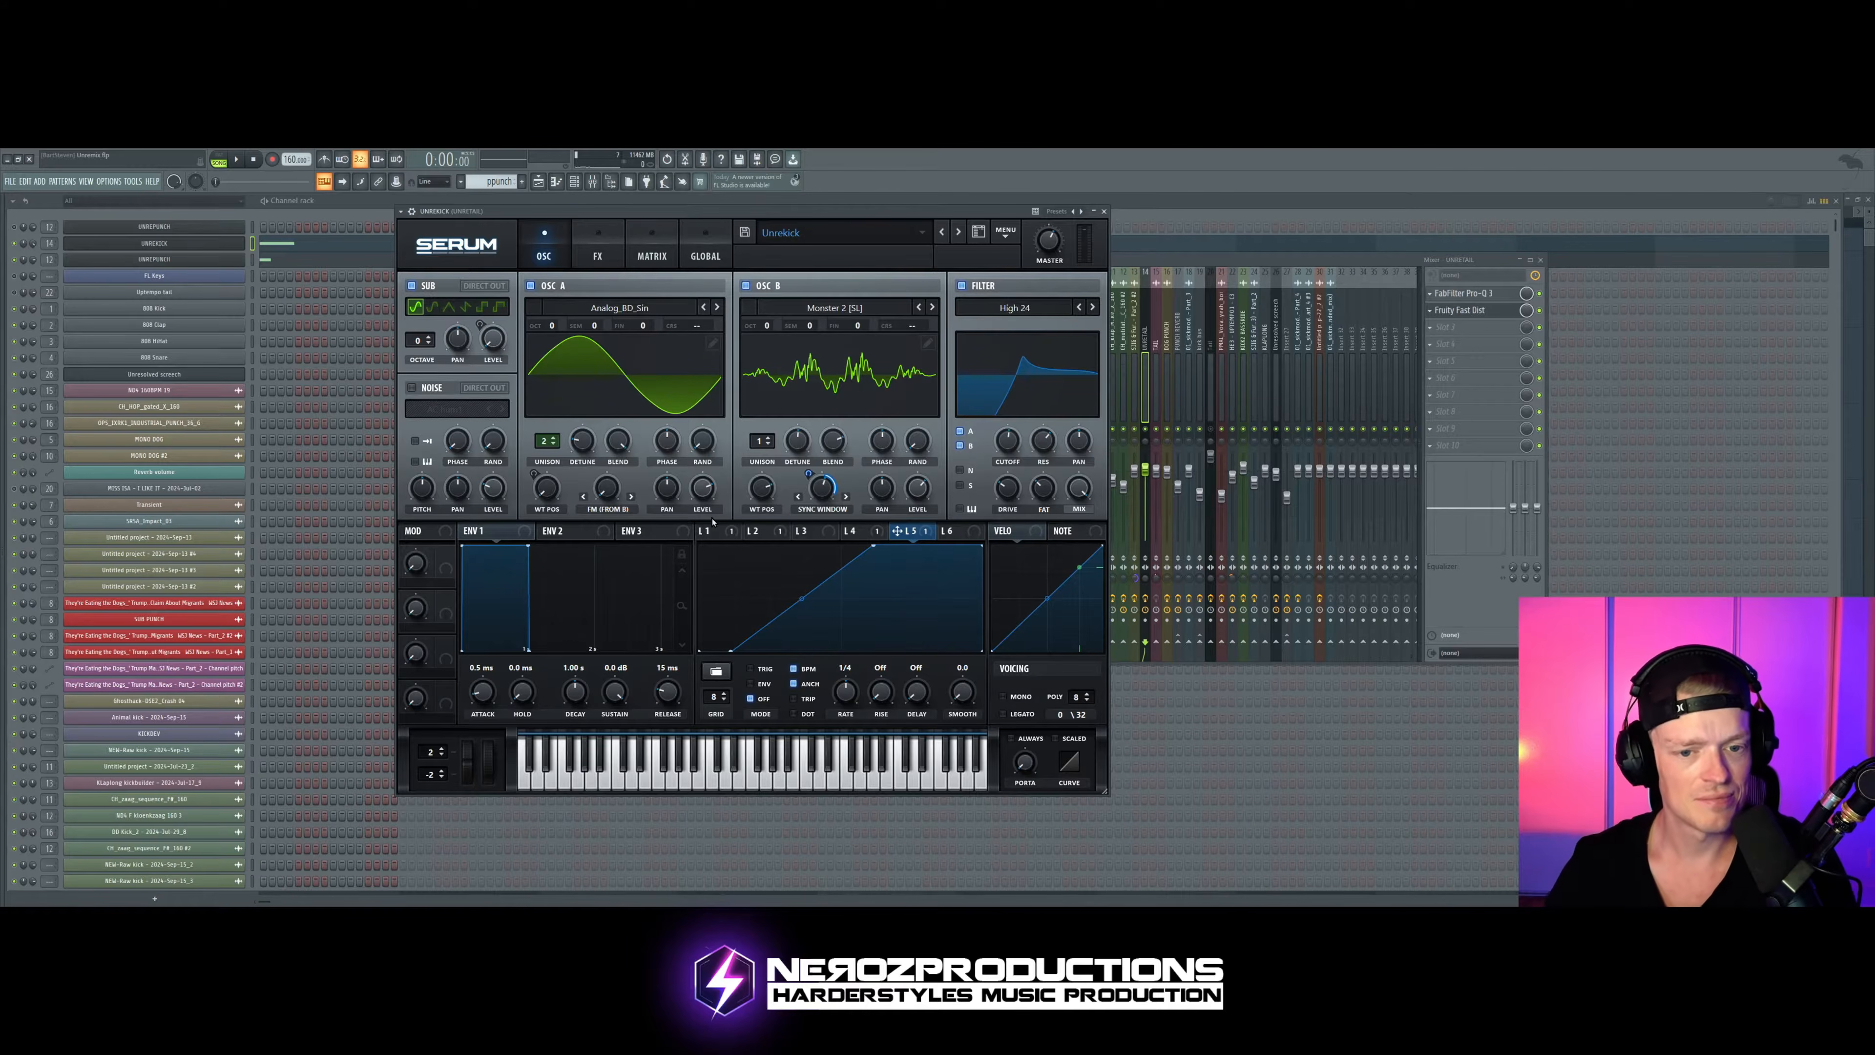
Step: Open the punch's Serum, place its window beside the mixer, and audition the kick and punch
click(188, 260)
drag(738, 231, 563, 257)
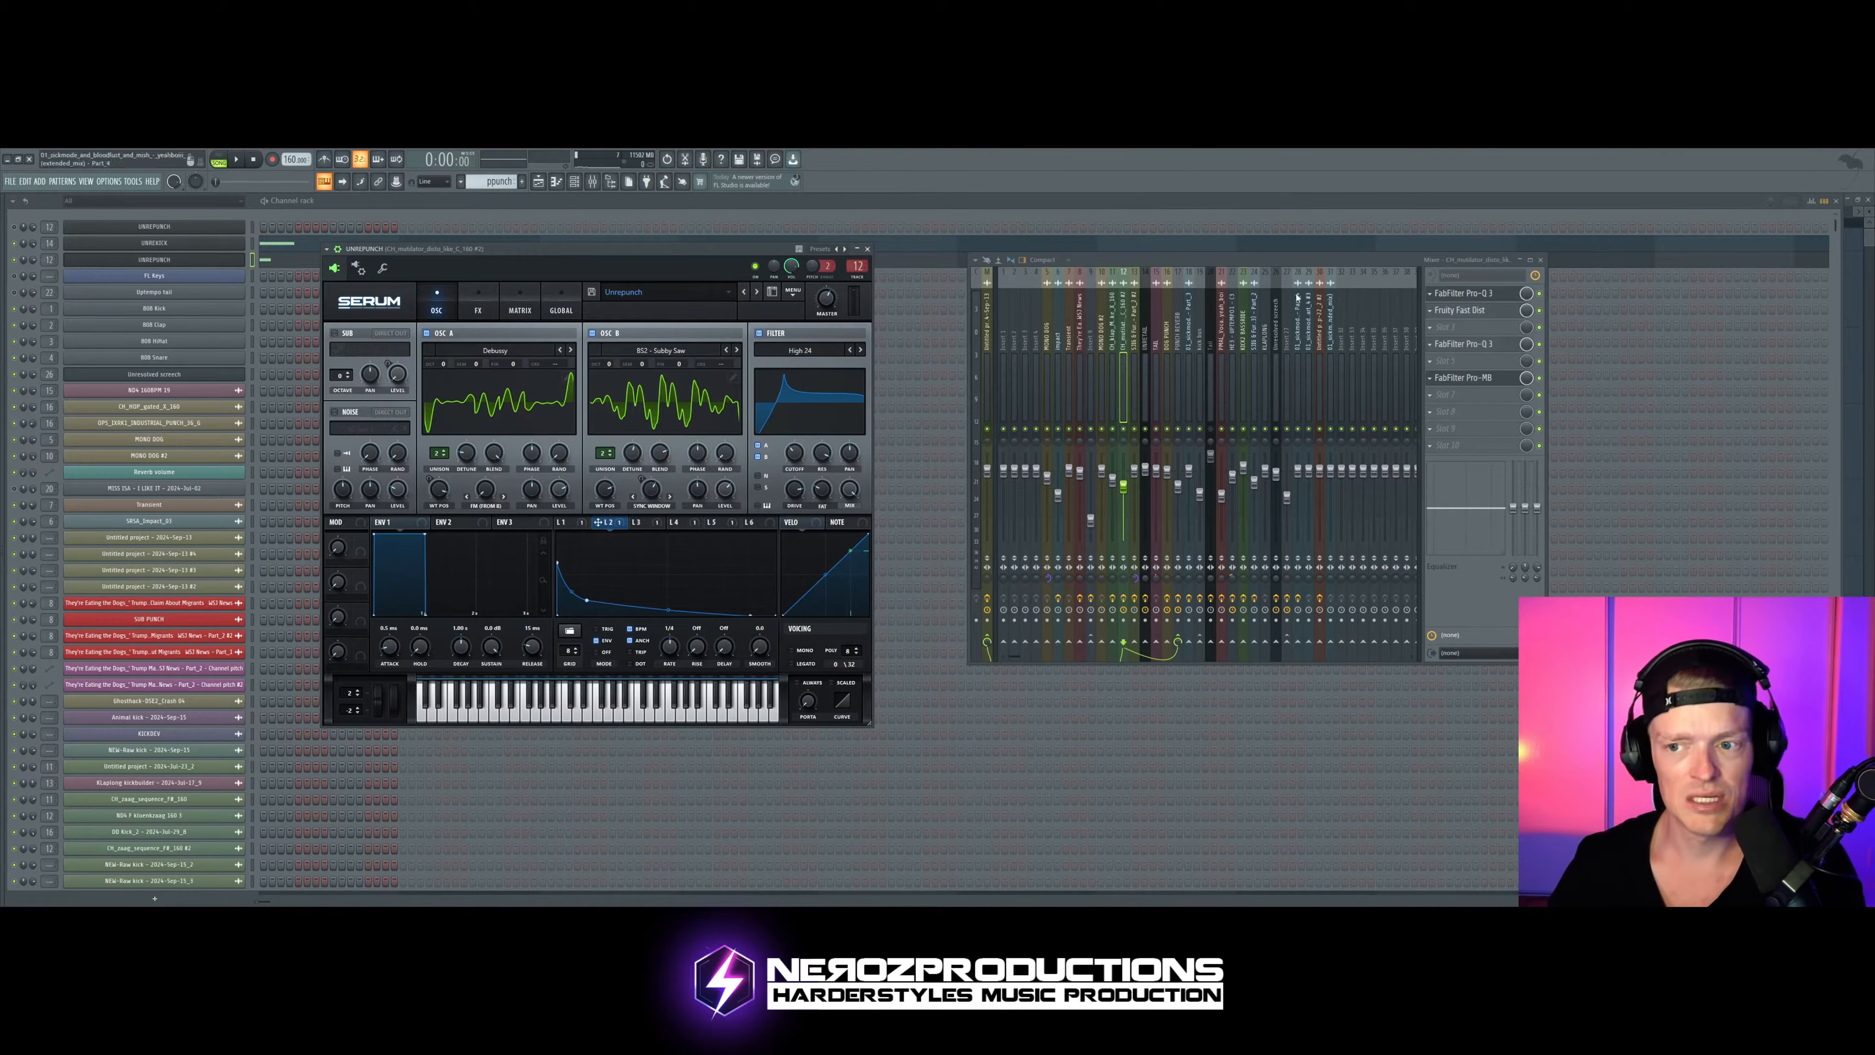
drag(699, 255, 714, 252)
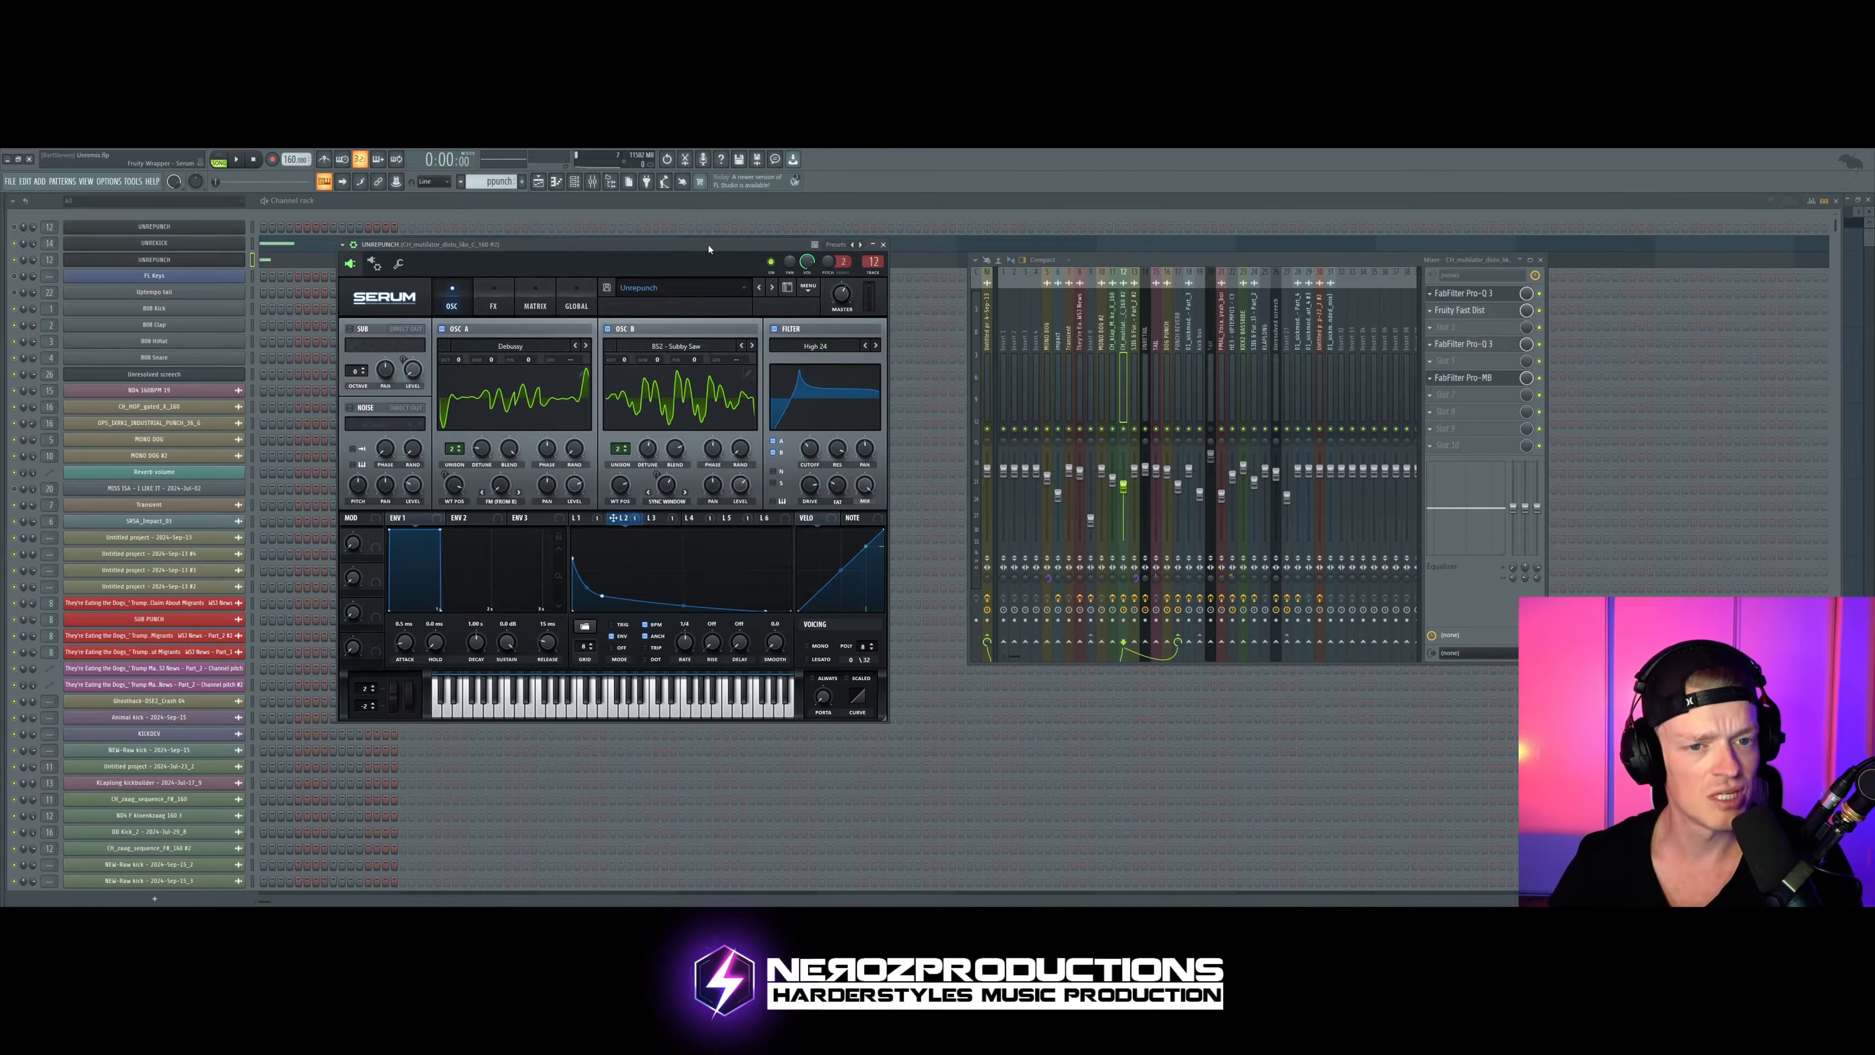
key(space)
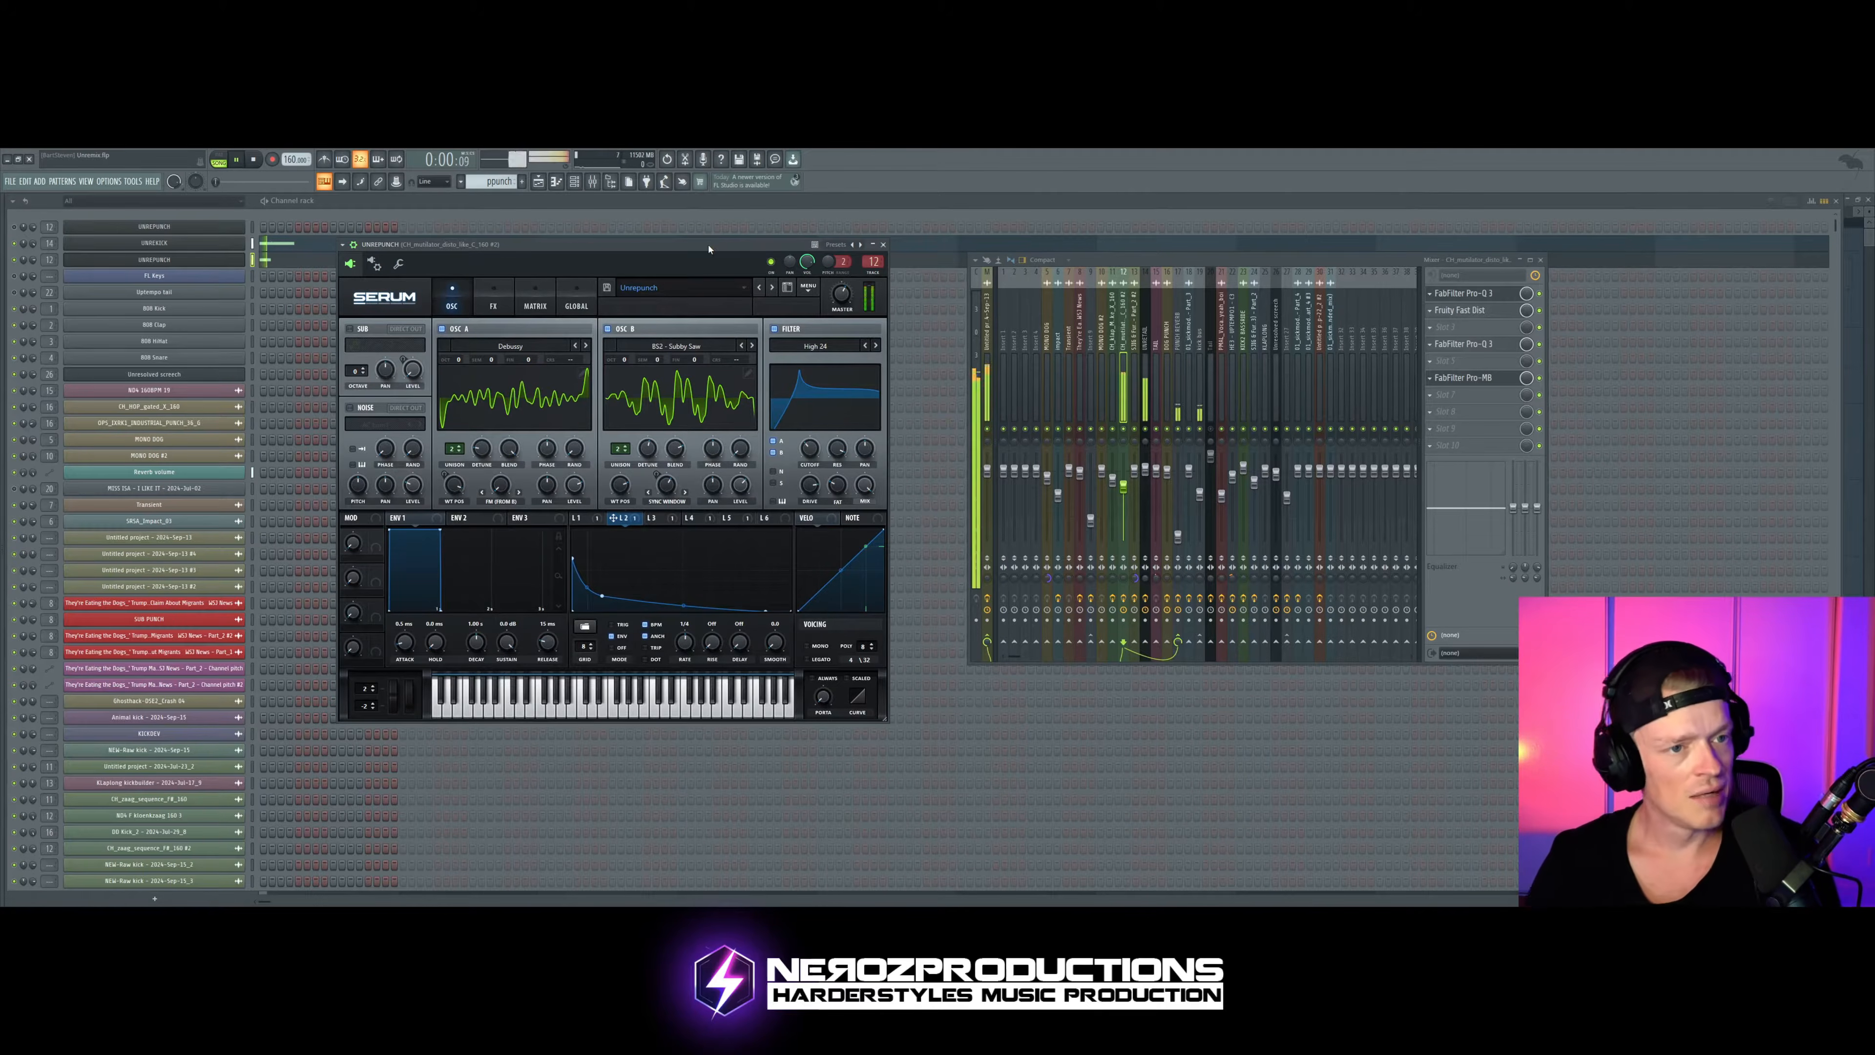
key(space)
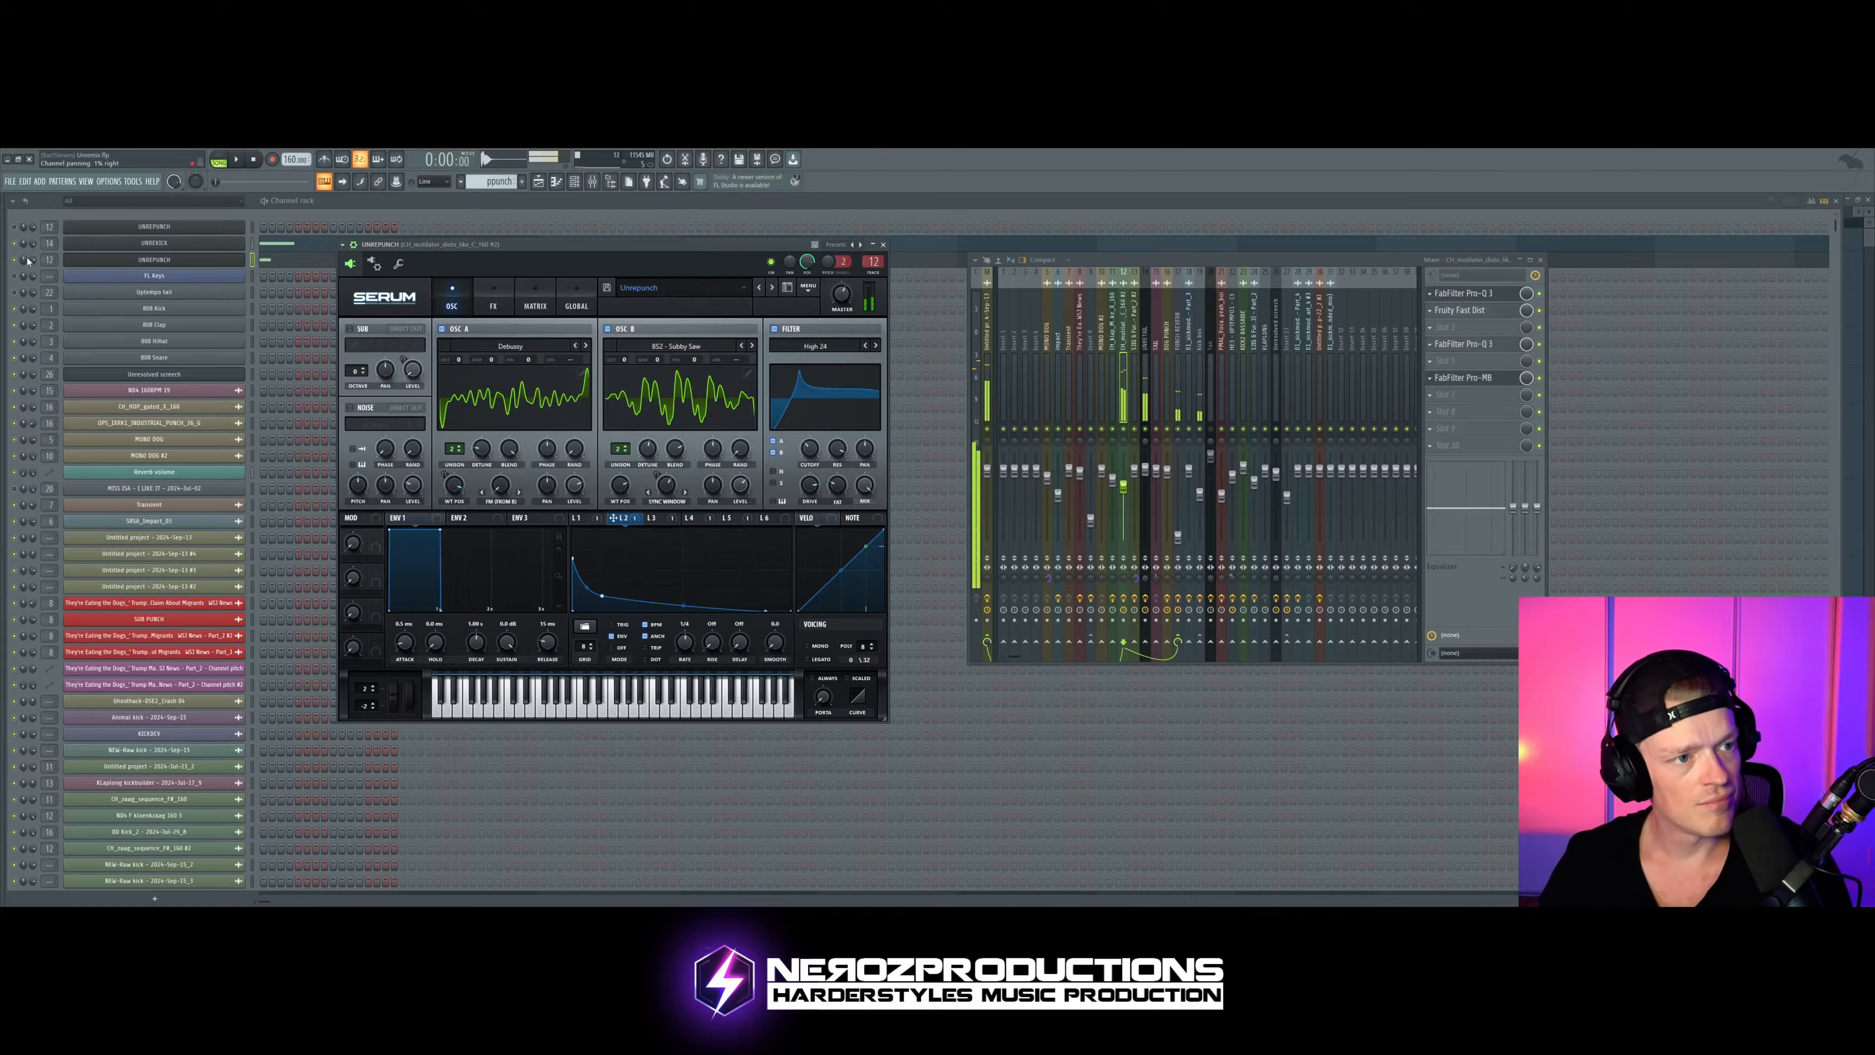
Step: Switch off the Compressor in the kick's Serum effects, close its window, and audition the pattern
click(158, 244)
click(661, 242)
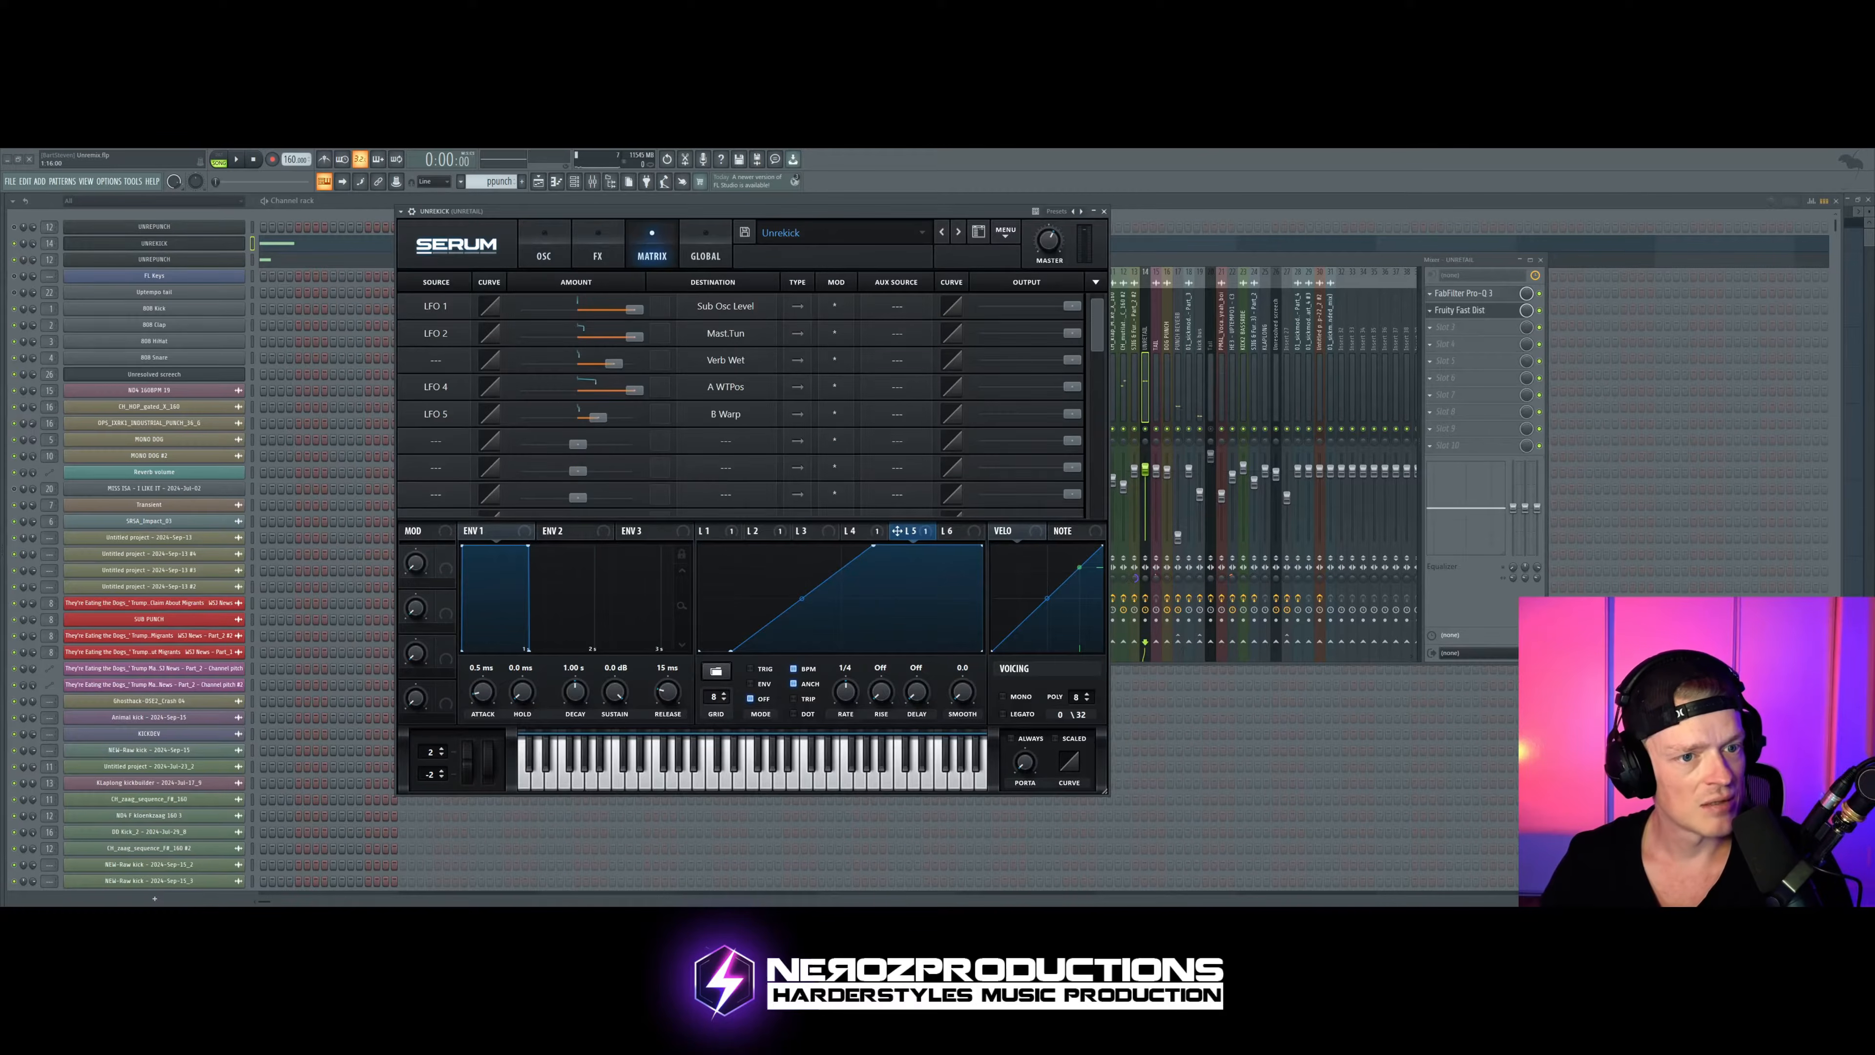
click(597, 251)
click(418, 455)
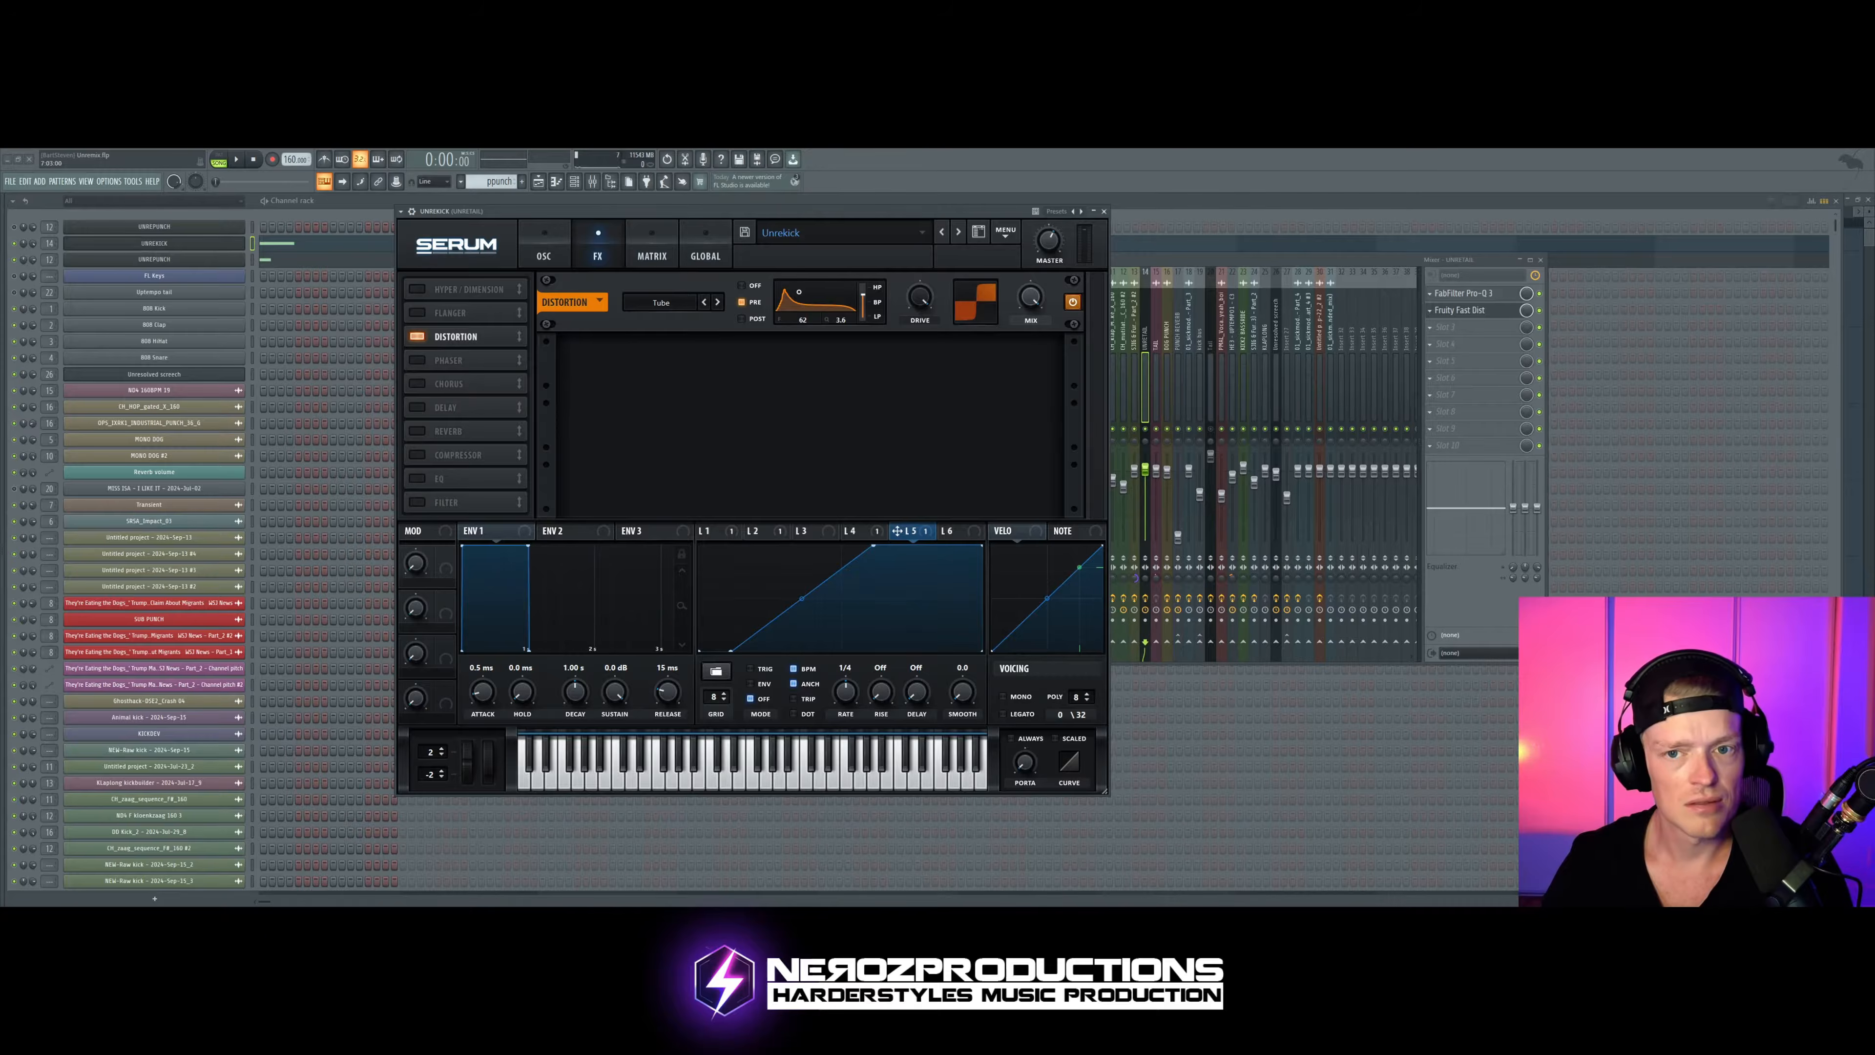
click(1104, 211)
key(space)
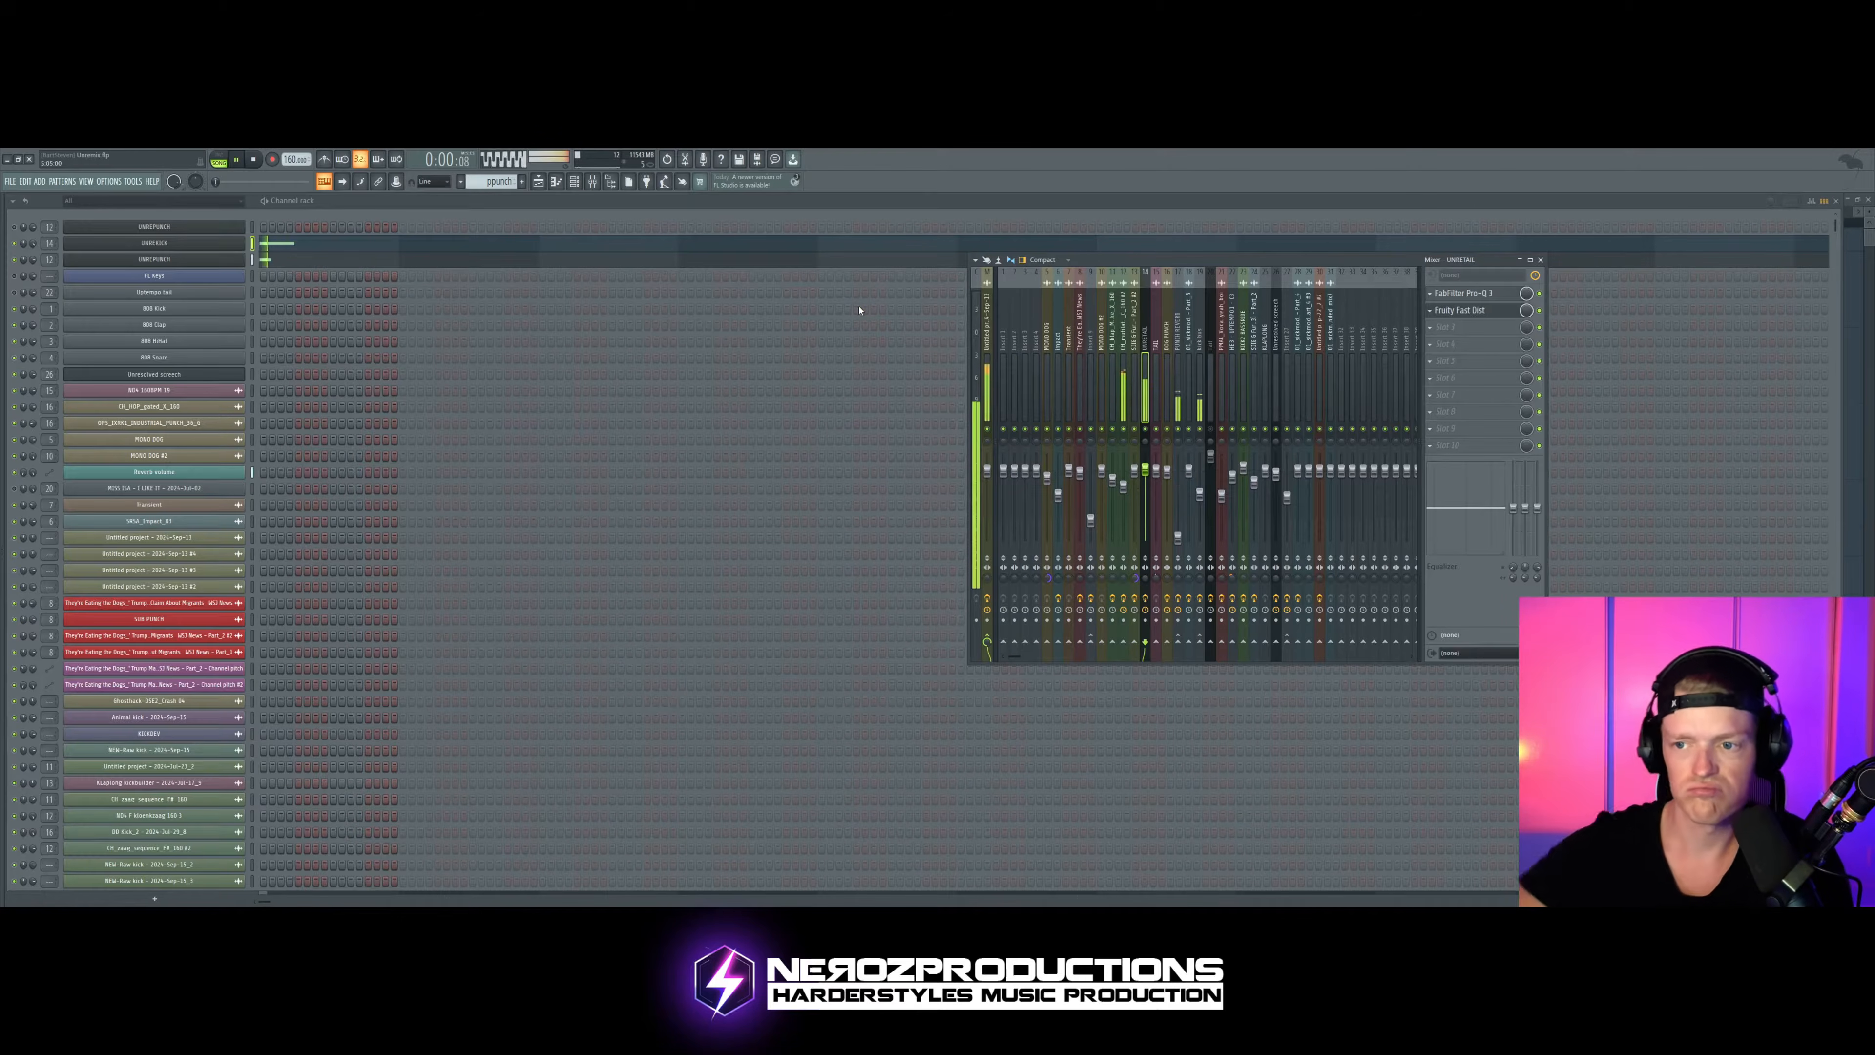
key(space)
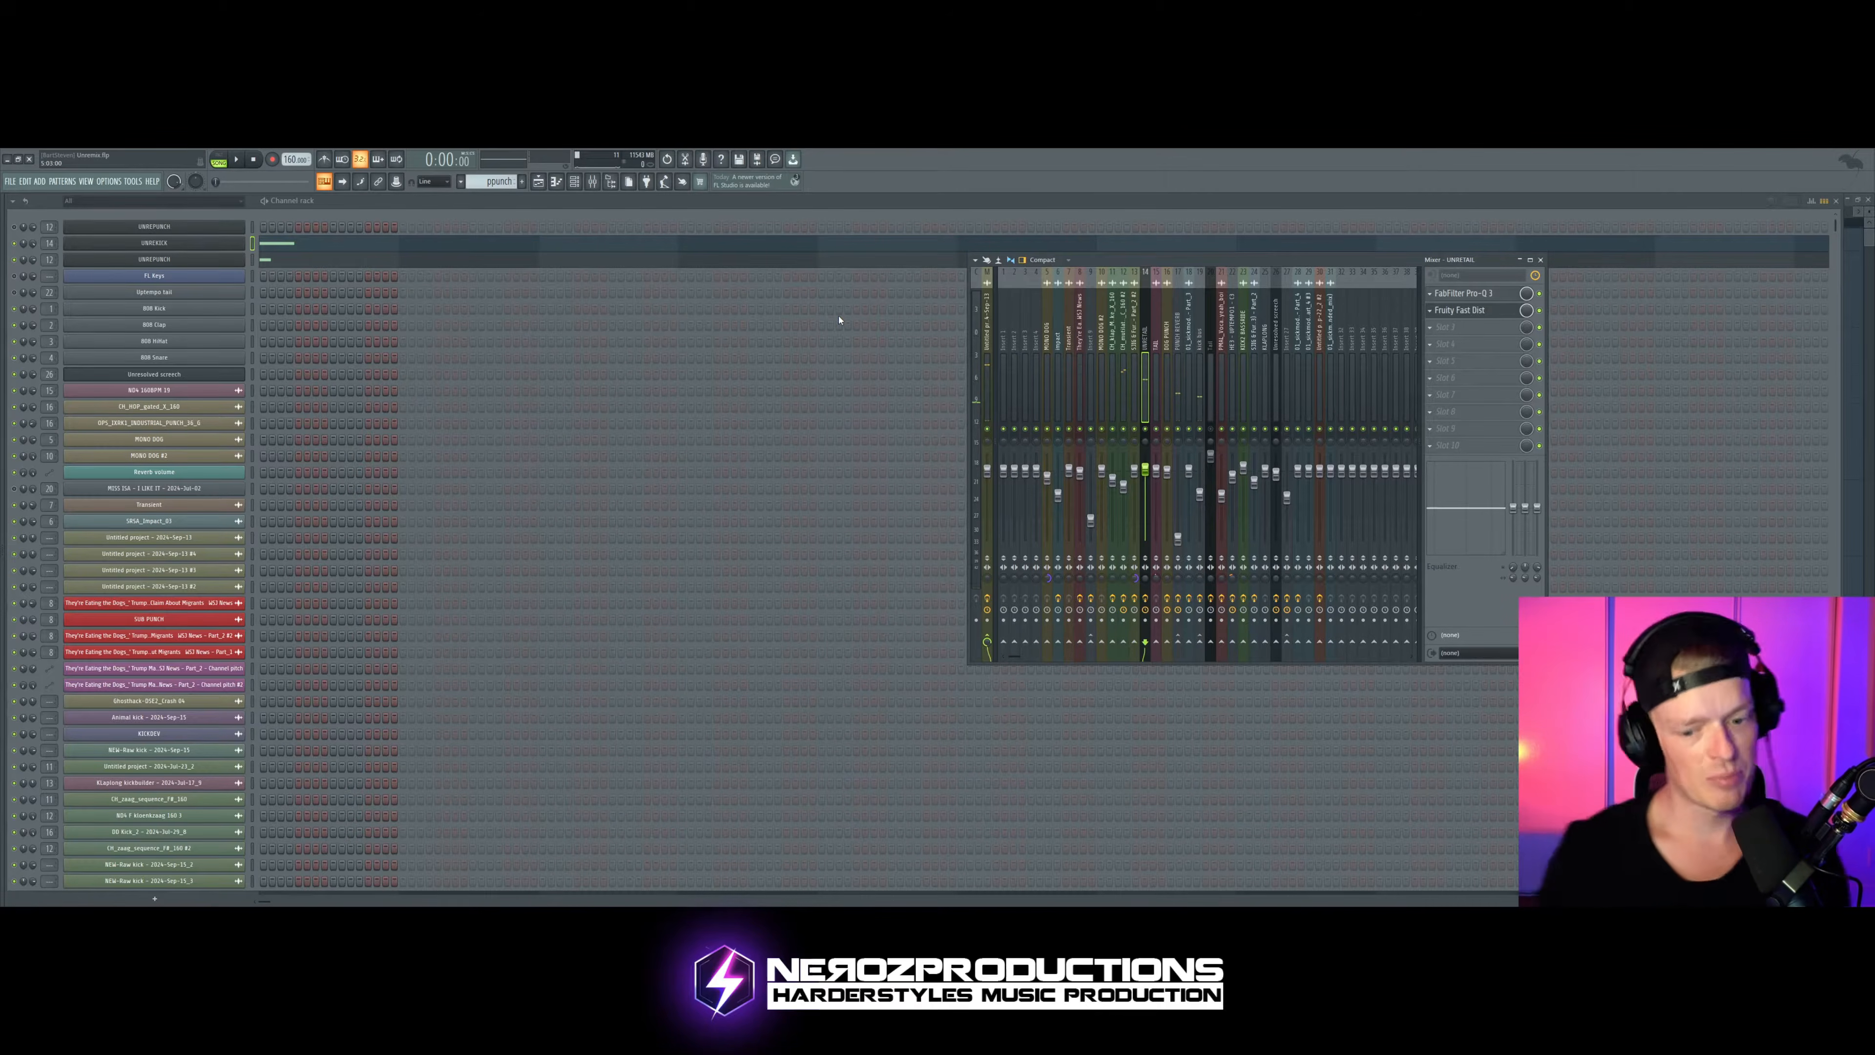
Step: Revisit the kick and punch channels and bring up the playlist with the pattern and automation clips
click(173, 245)
click(173, 245)
click(180, 260)
click(539, 182)
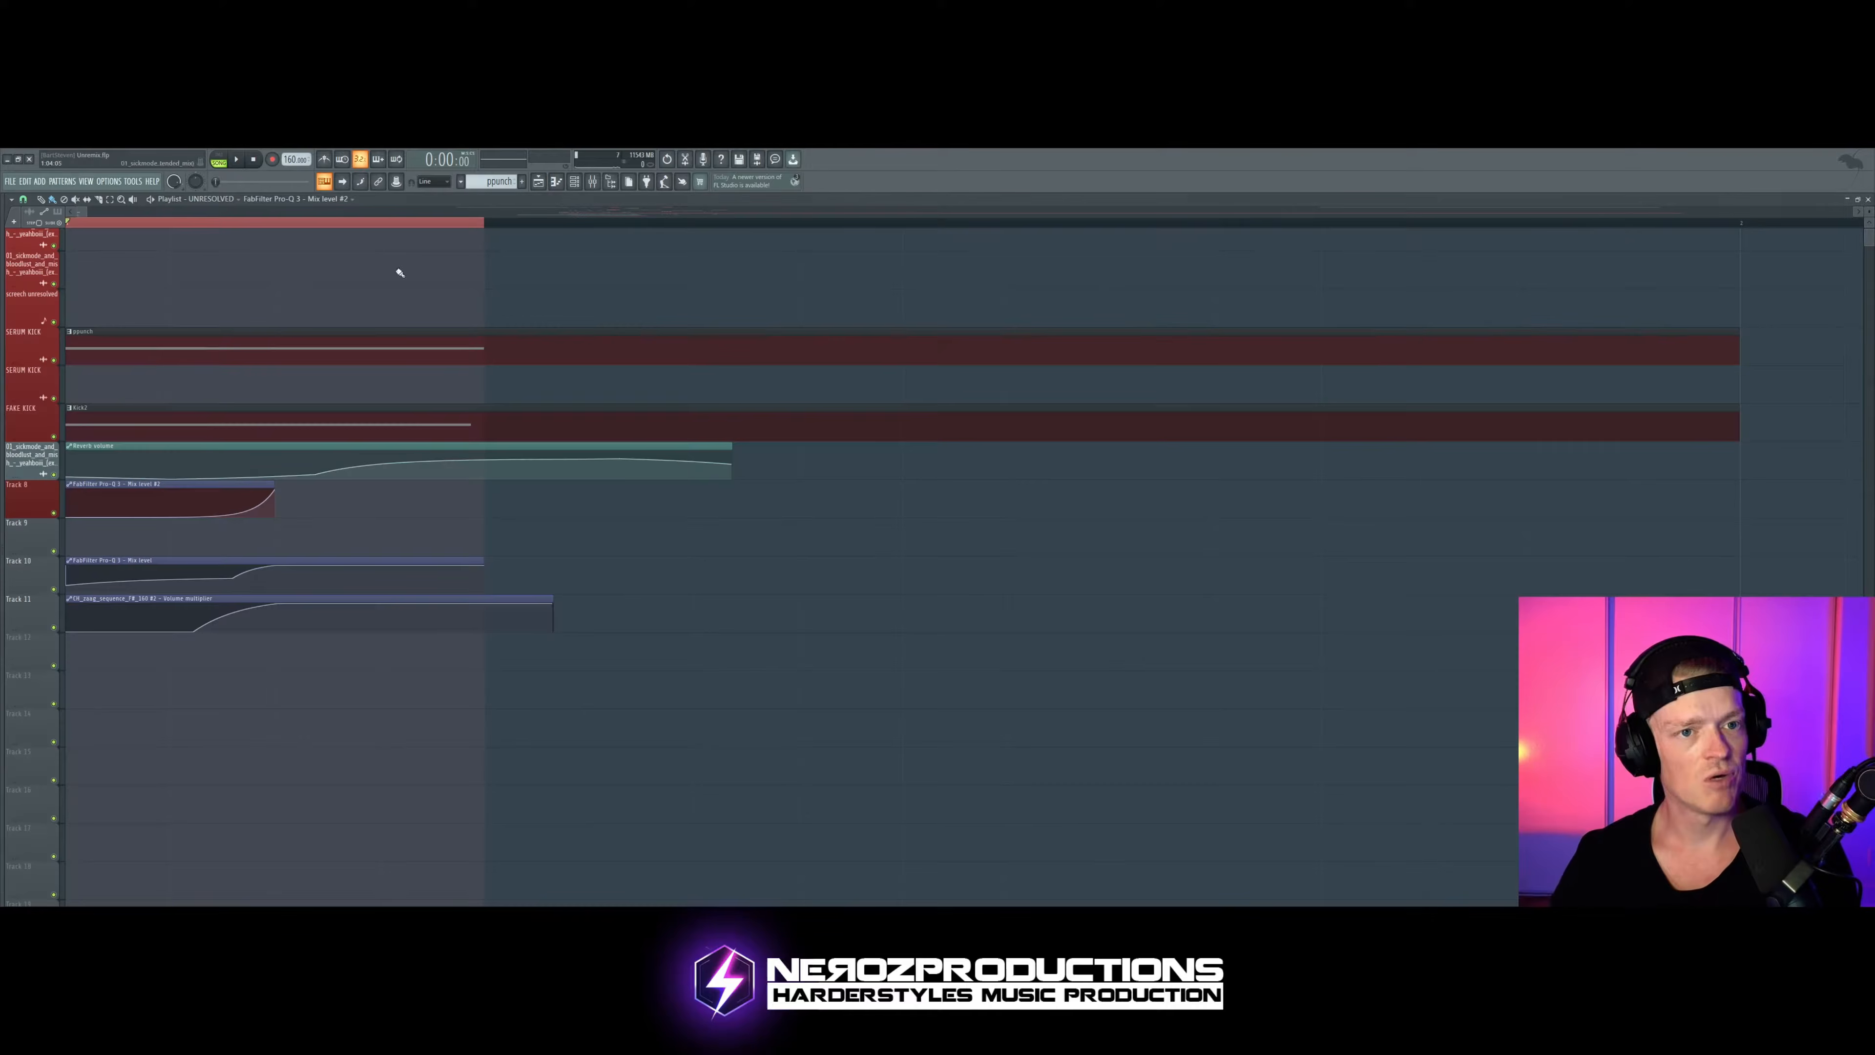
scroll(152, 333, down, 1)
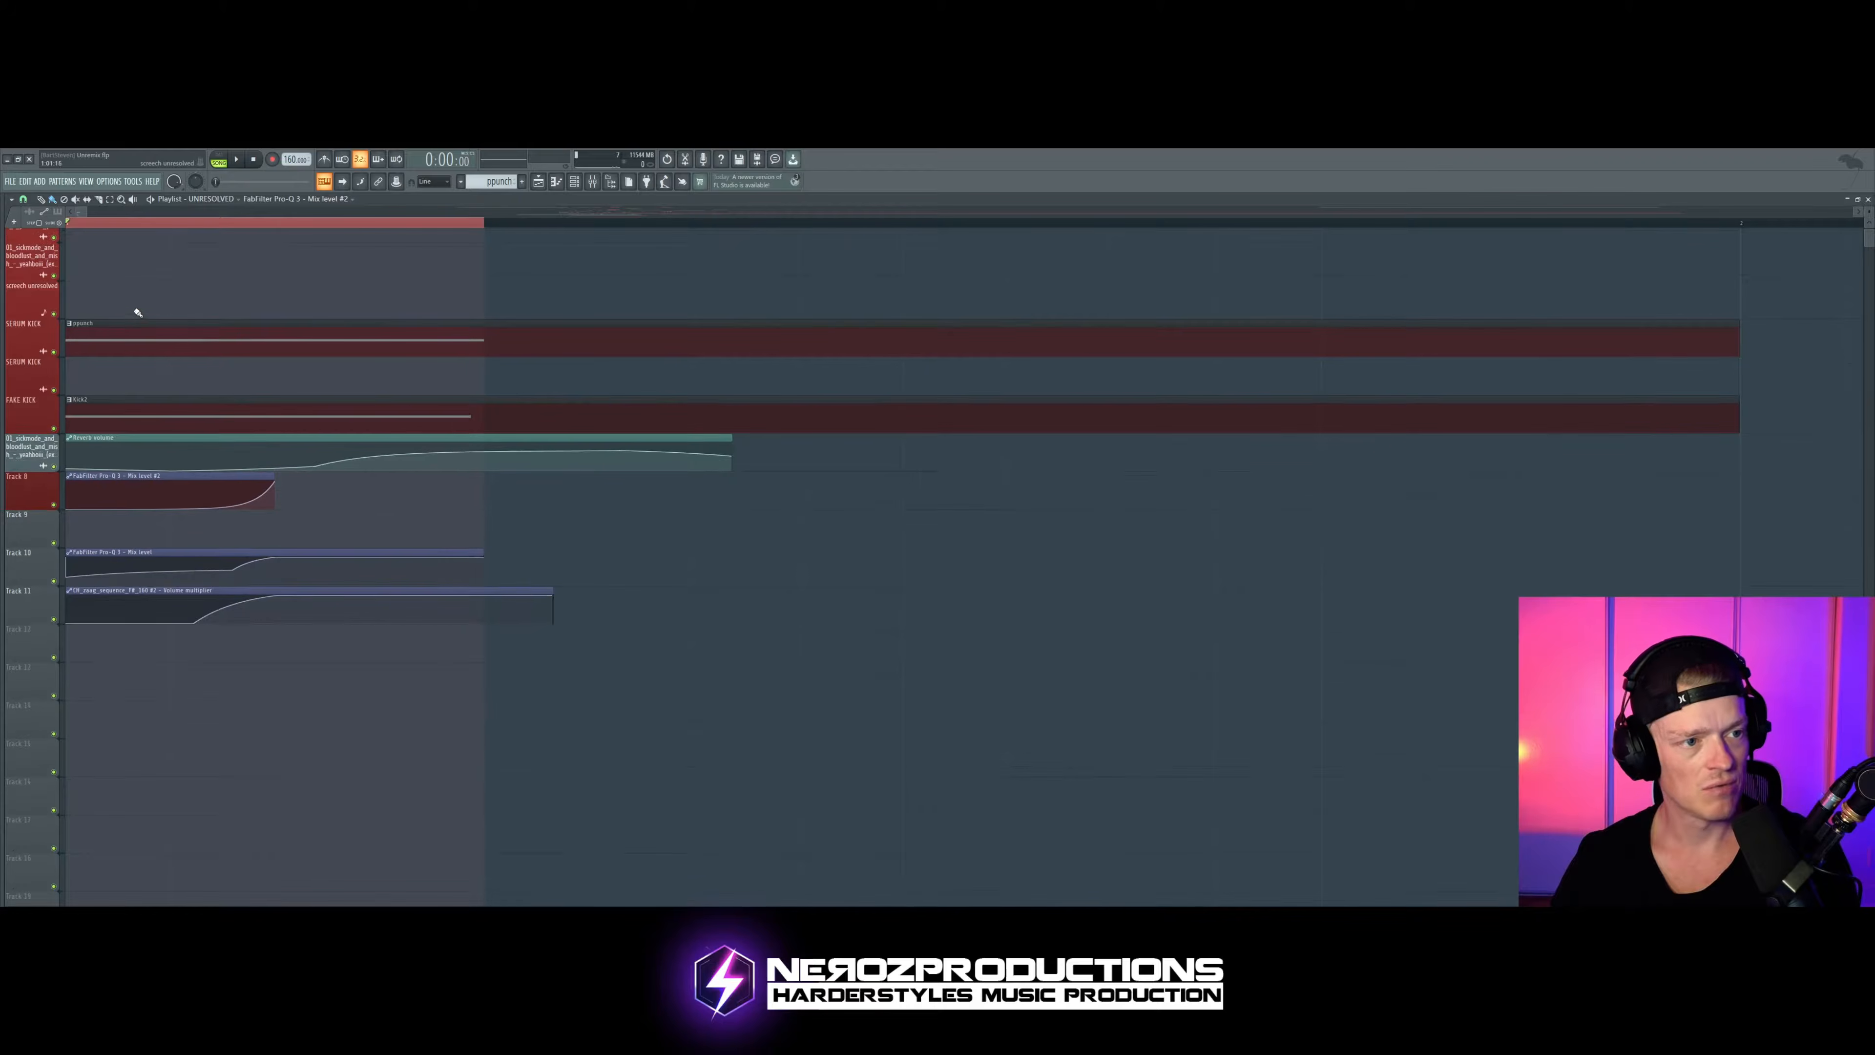
Step: Open the ppunch clip's notes, audition them in pattern mode, and return to the channel rack
double_click(123, 339)
click(221, 160)
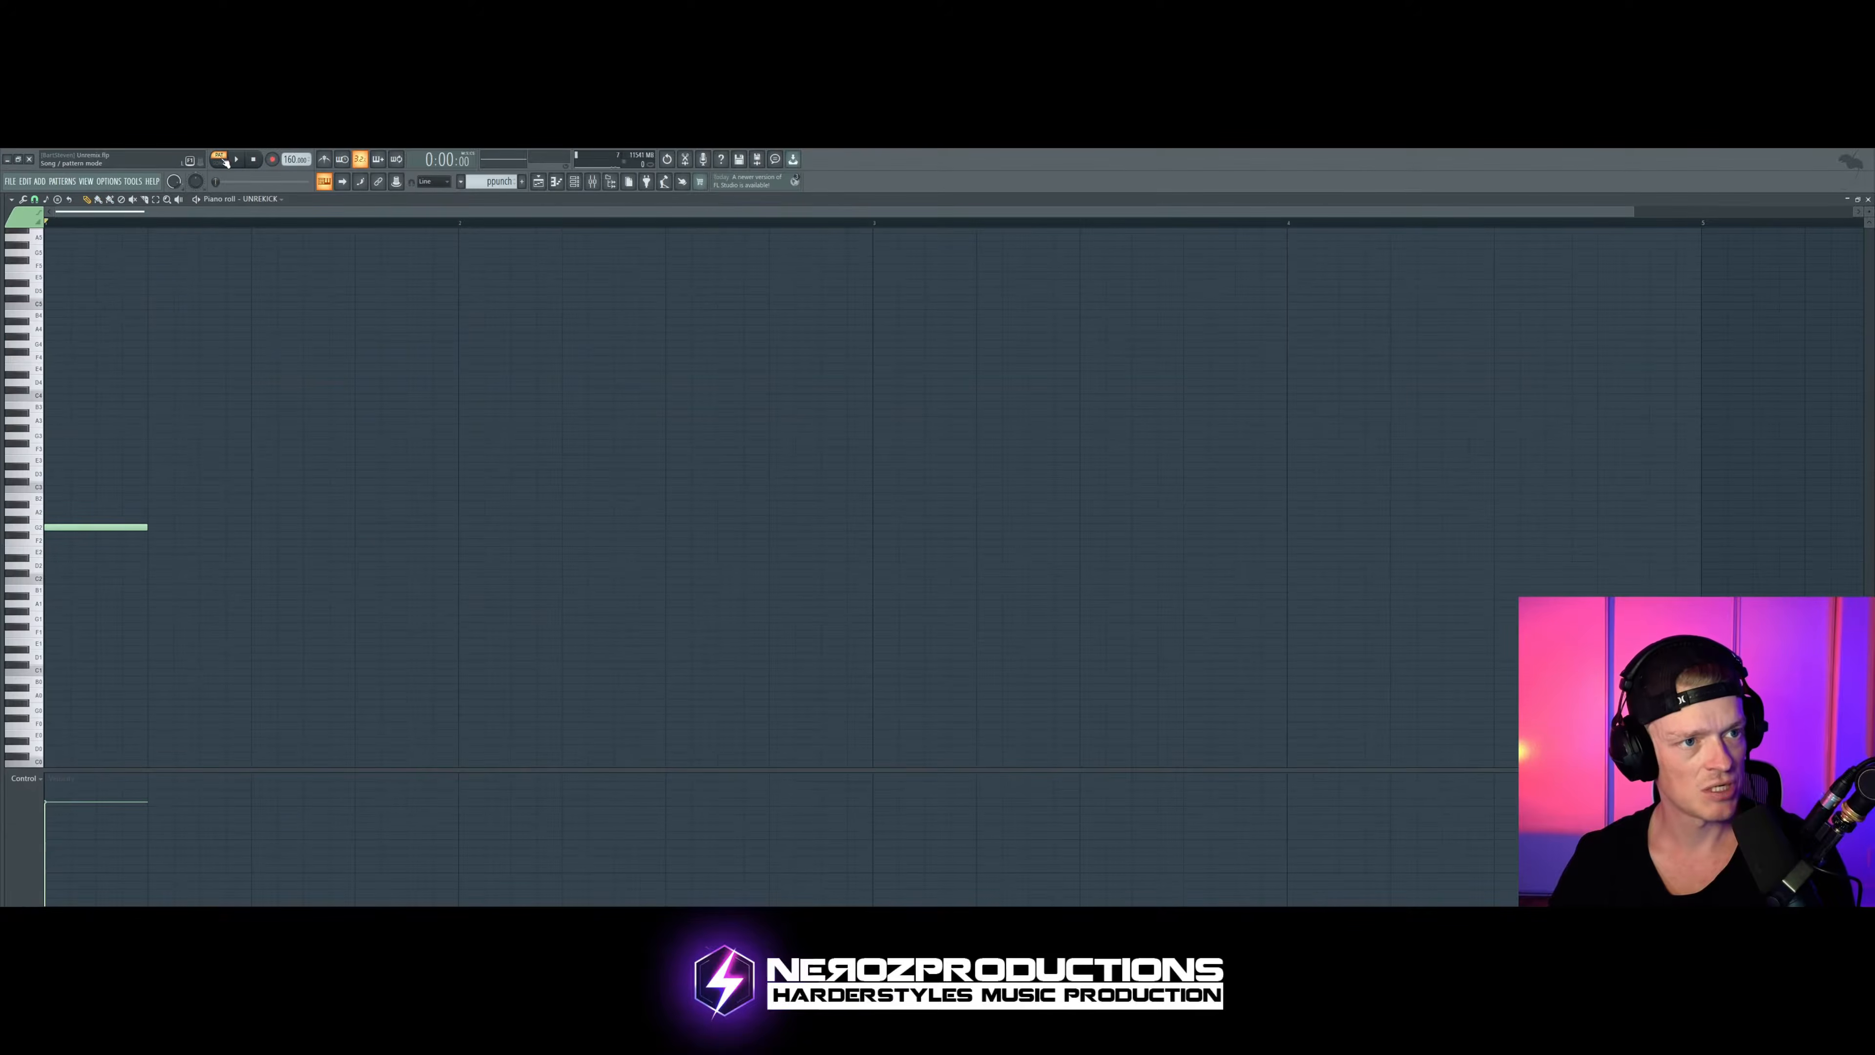
key(space)
key(space)
click(540, 181)
click(574, 182)
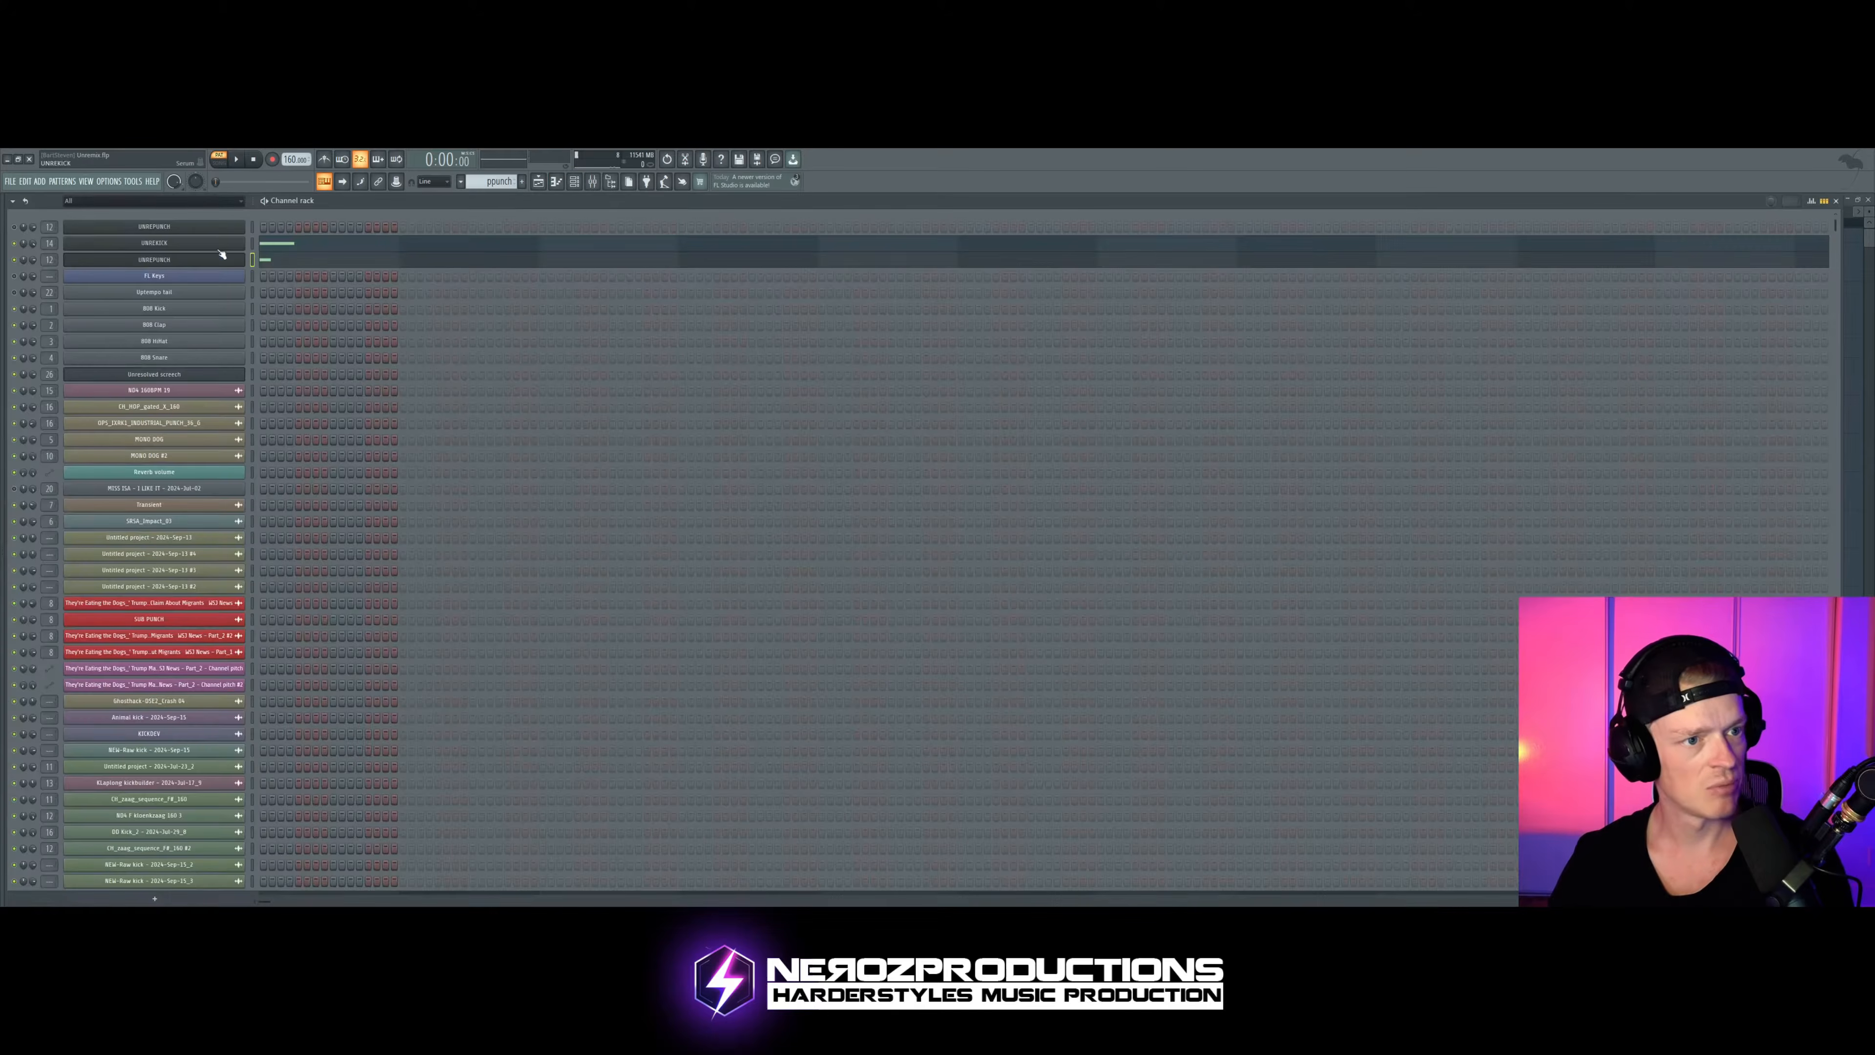
Step: Remove the lower pattern clip, move the Reverb volume and both FabFilter Pro-Q 3 mix level clips up beneath ppunch, and play the song
click(539, 182)
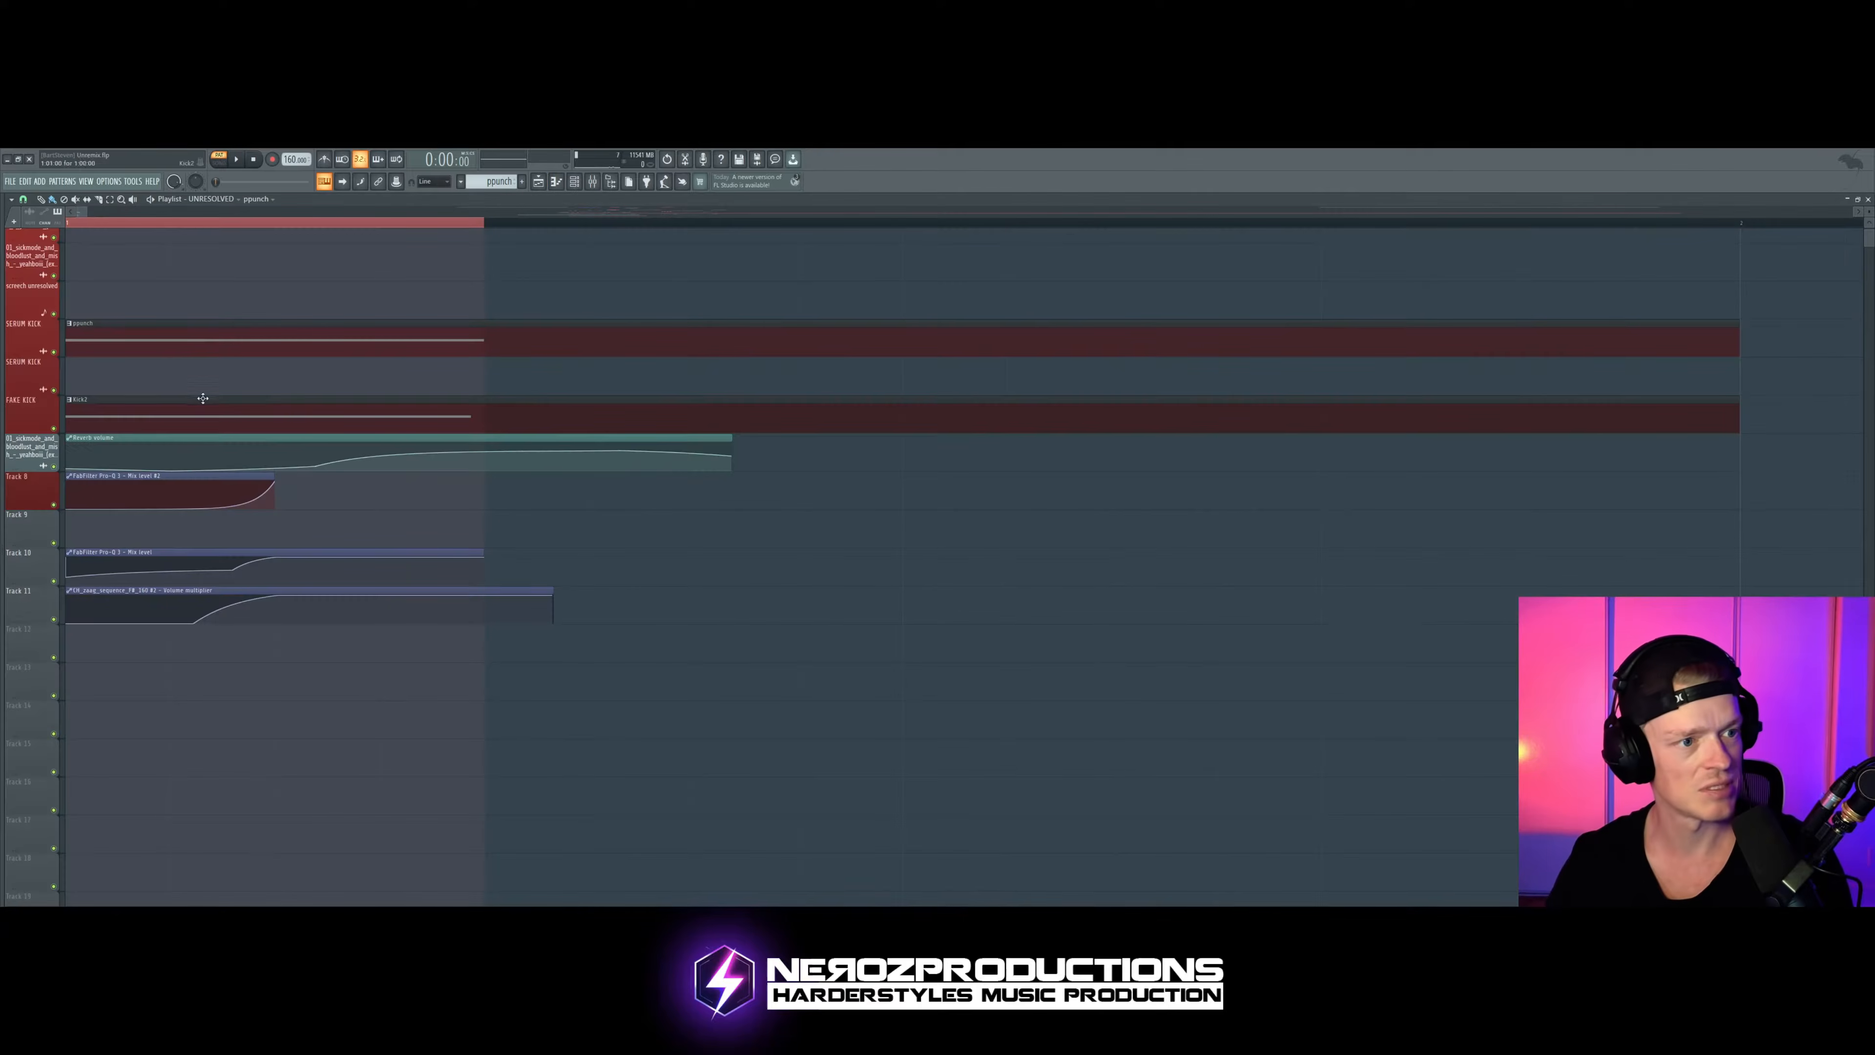
drag(189, 446, 188, 371)
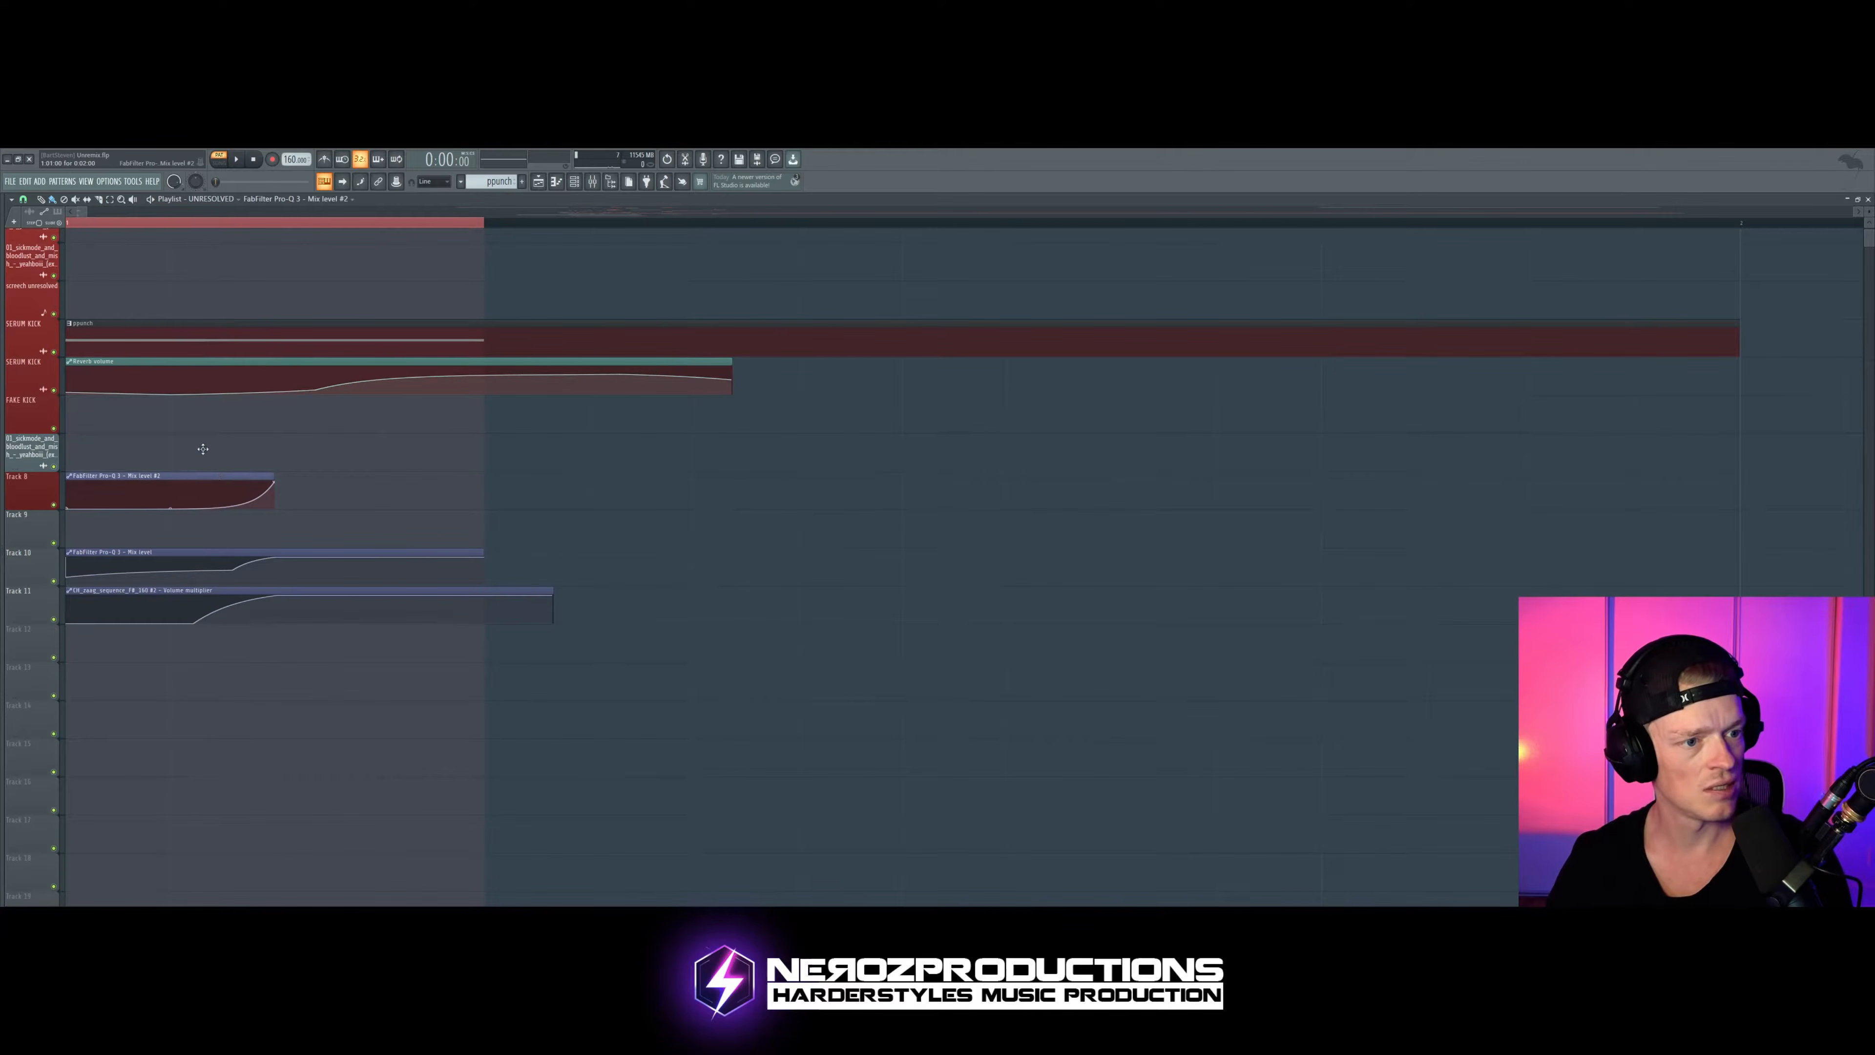
drag(200, 487, 199, 449)
drag(195, 568, 171, 373)
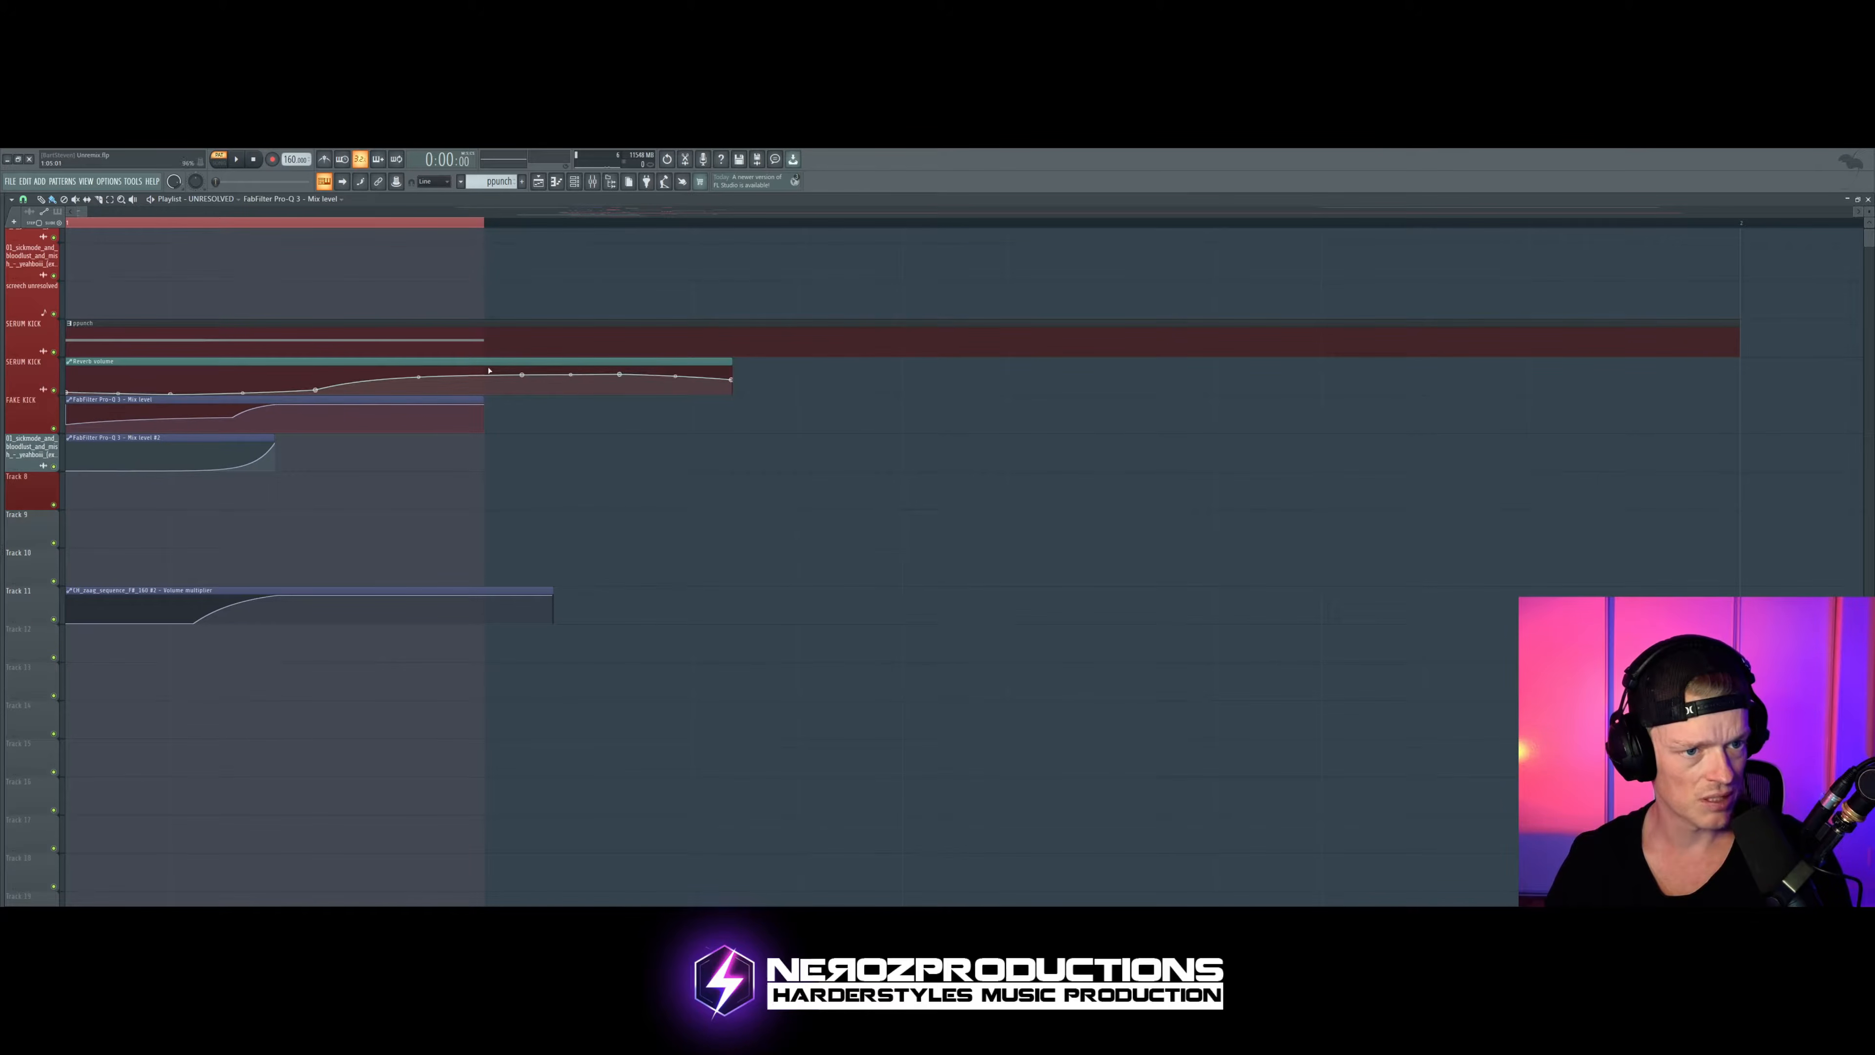
key(space)
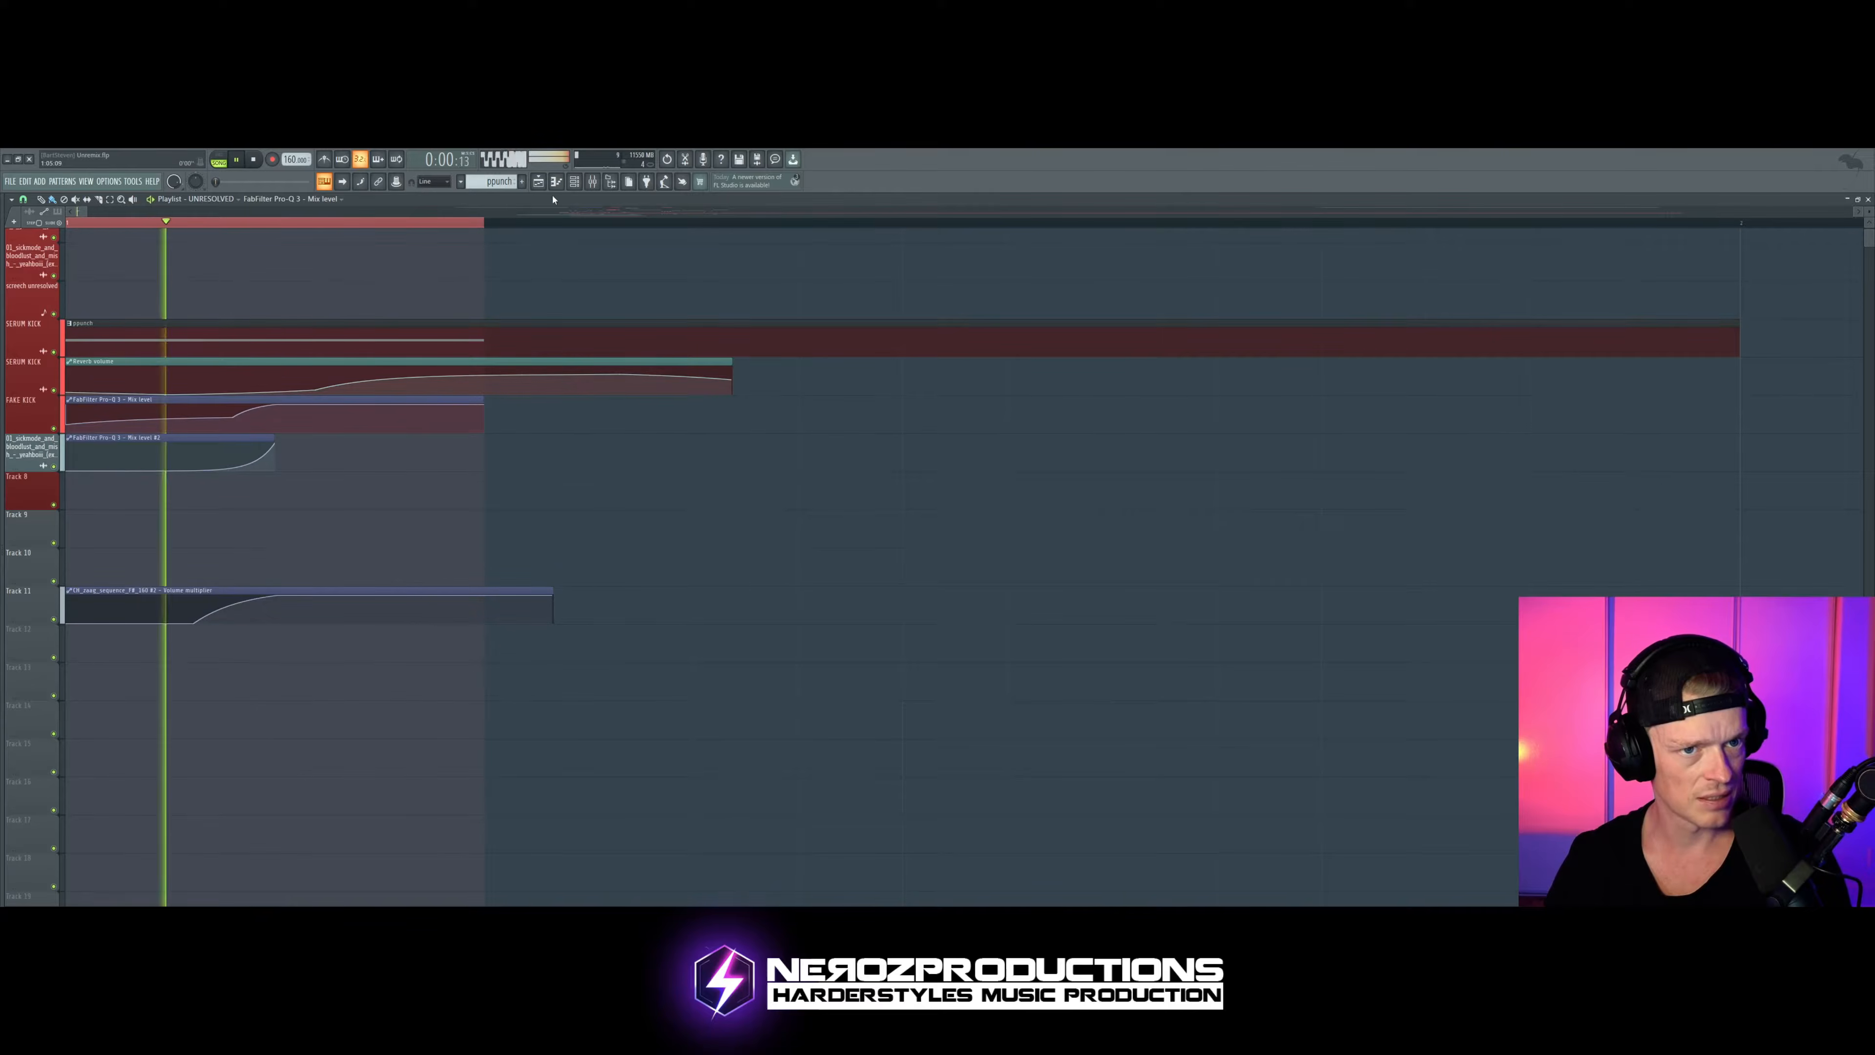
Step: Isolate the Serum punch channel, audition it, and return to the playlist
click(576, 183)
key(space)
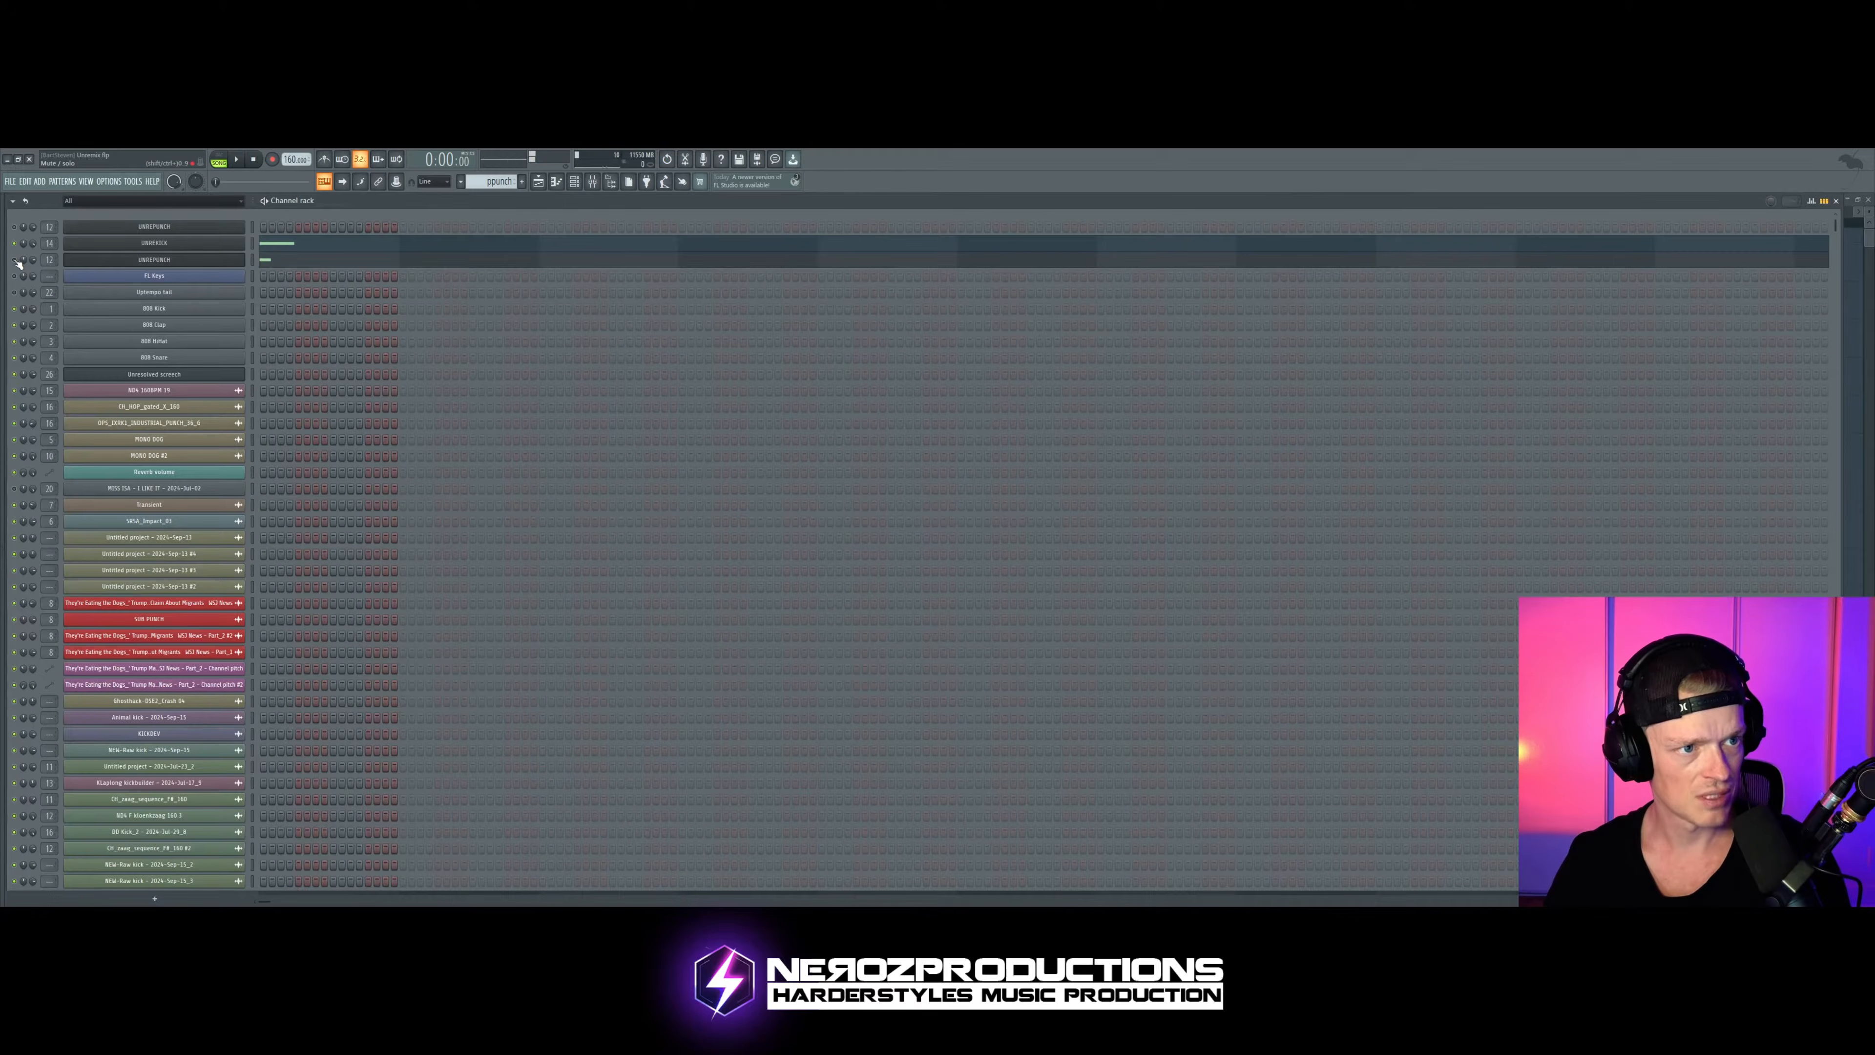
click(14, 261)
key(space)
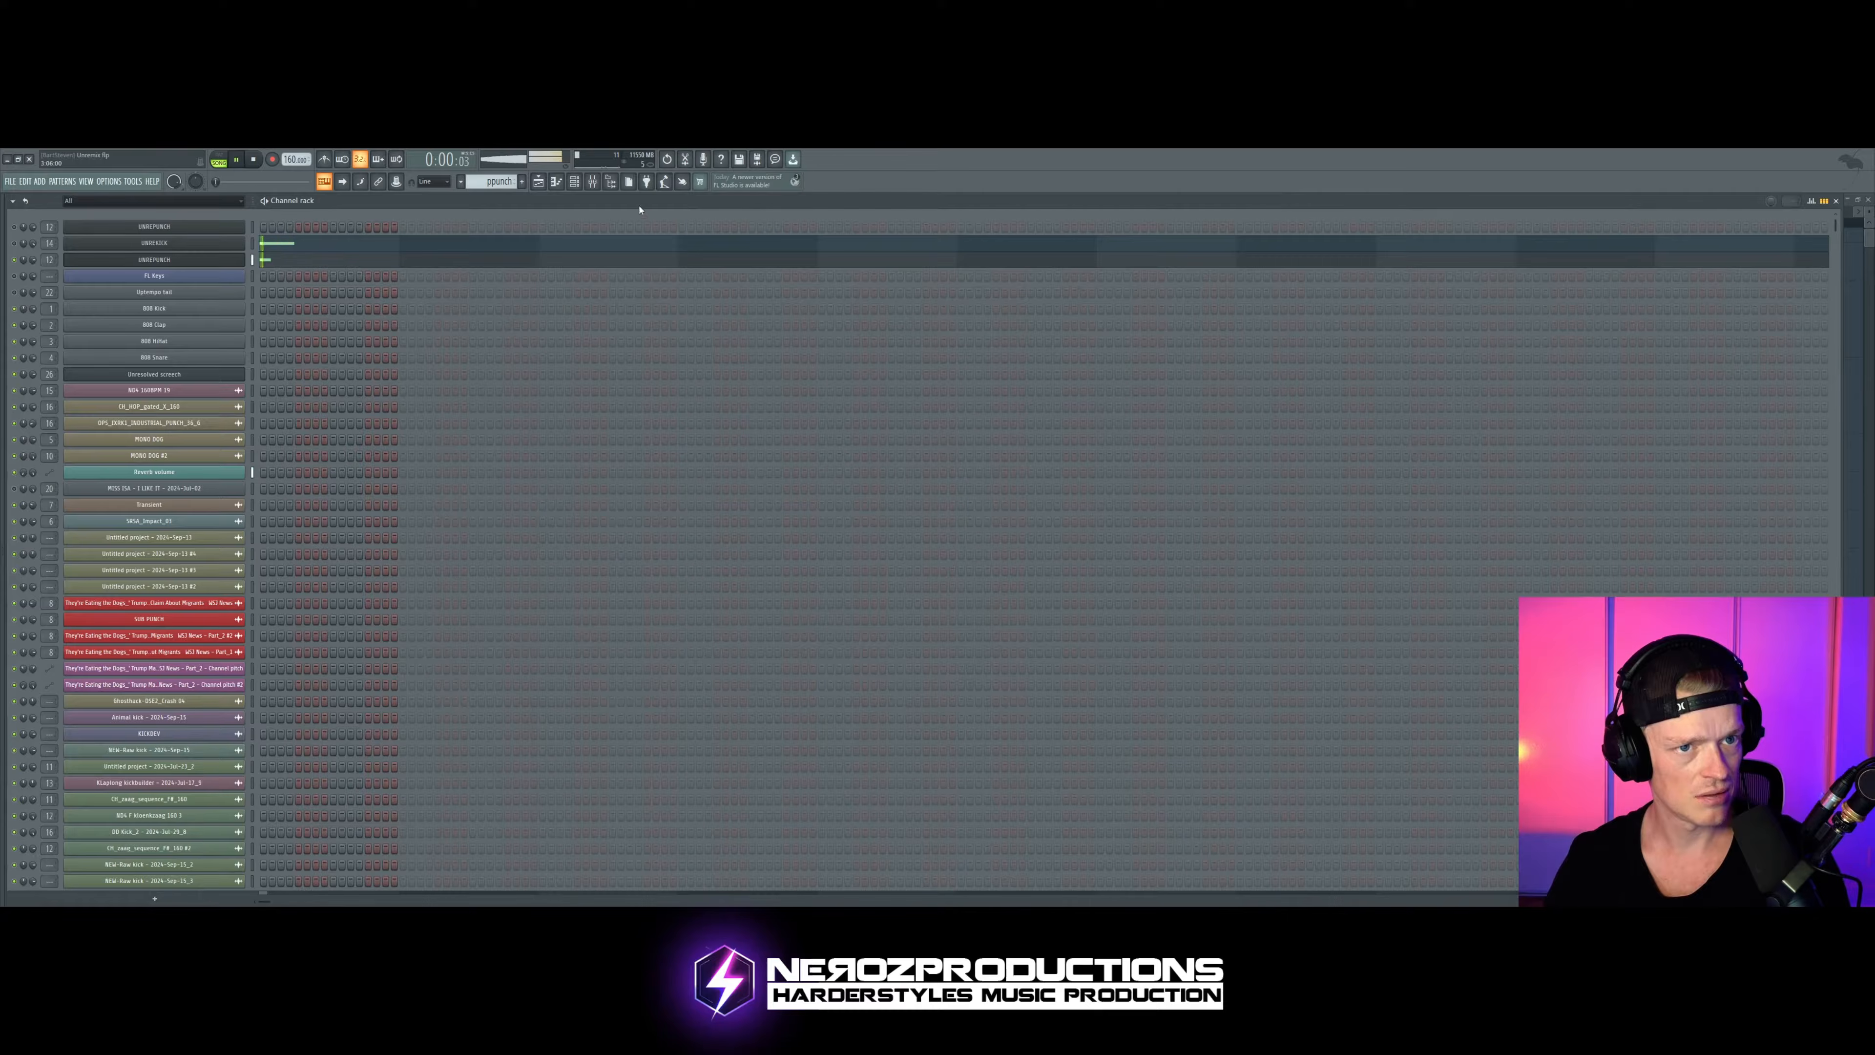
key(F6)
key(space)
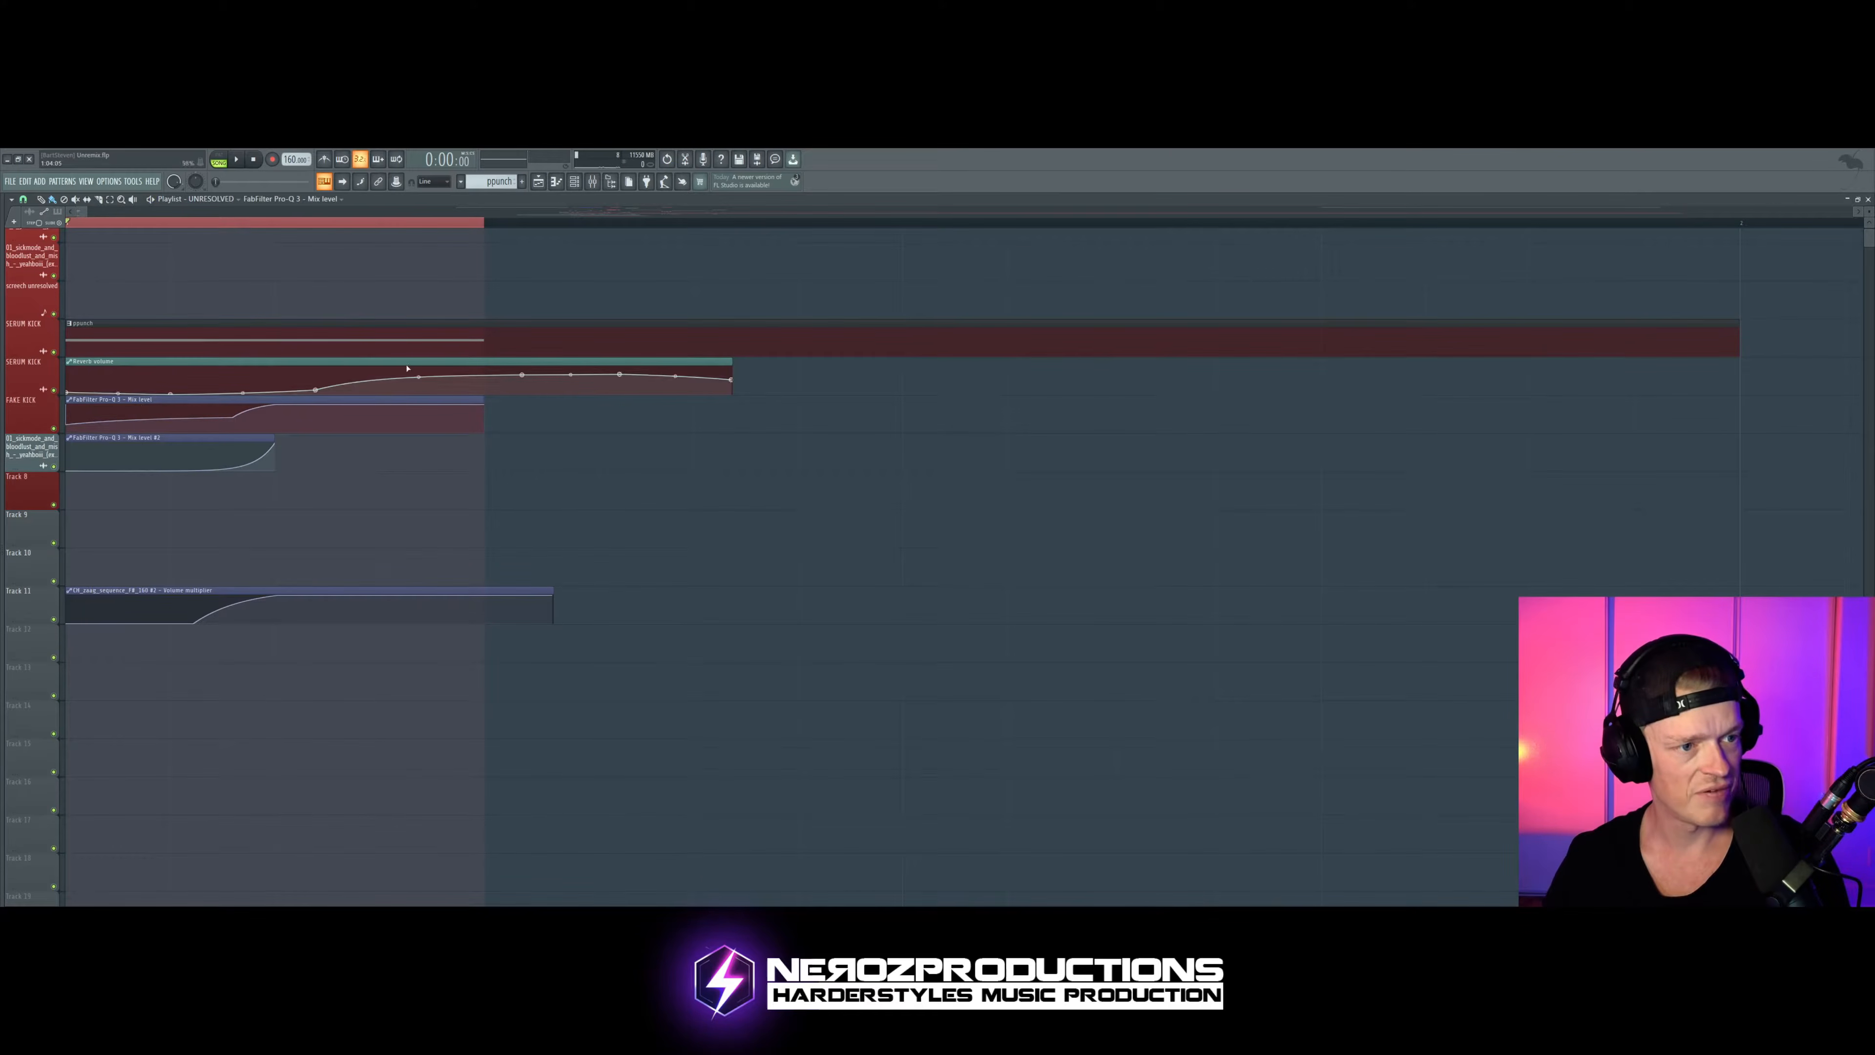
Step: Show the punch's mixer track and briefly view its first FabFilter Pro-Q 3 while the song plays
click(593, 181)
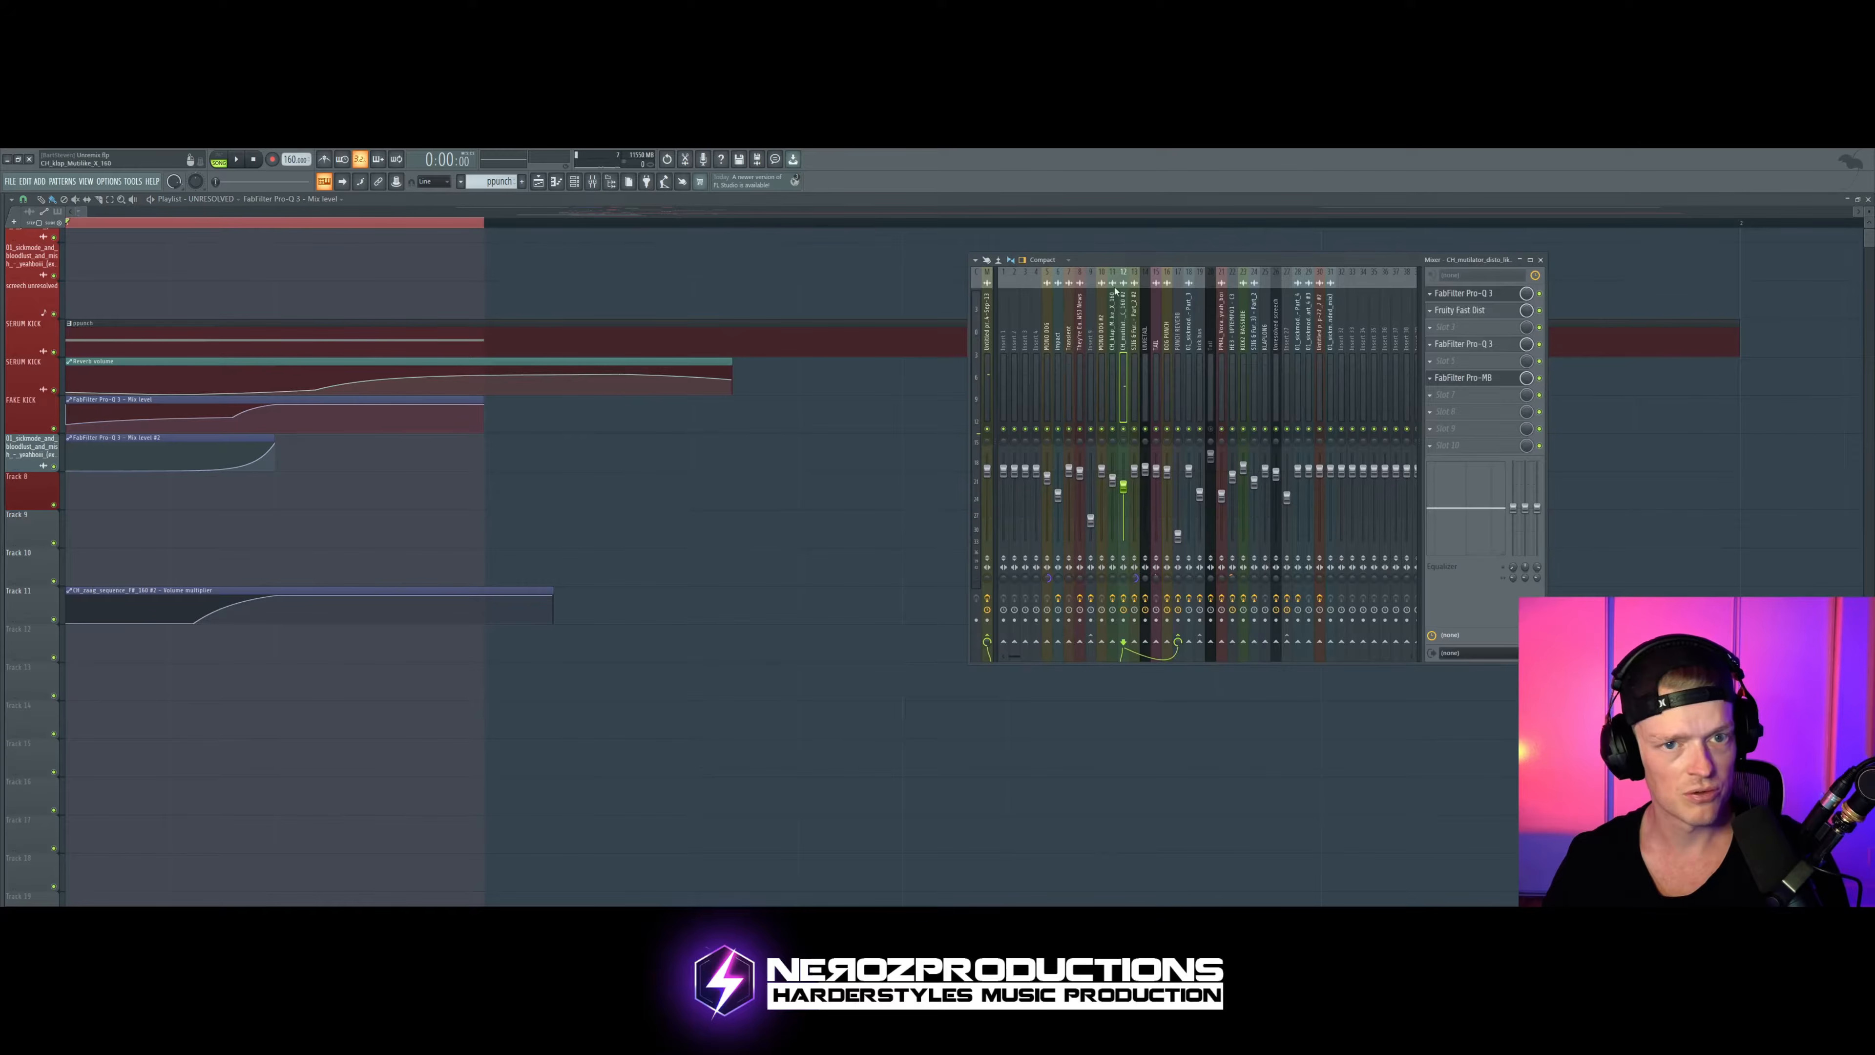
key(space)
click(1499, 295)
click(1499, 295)
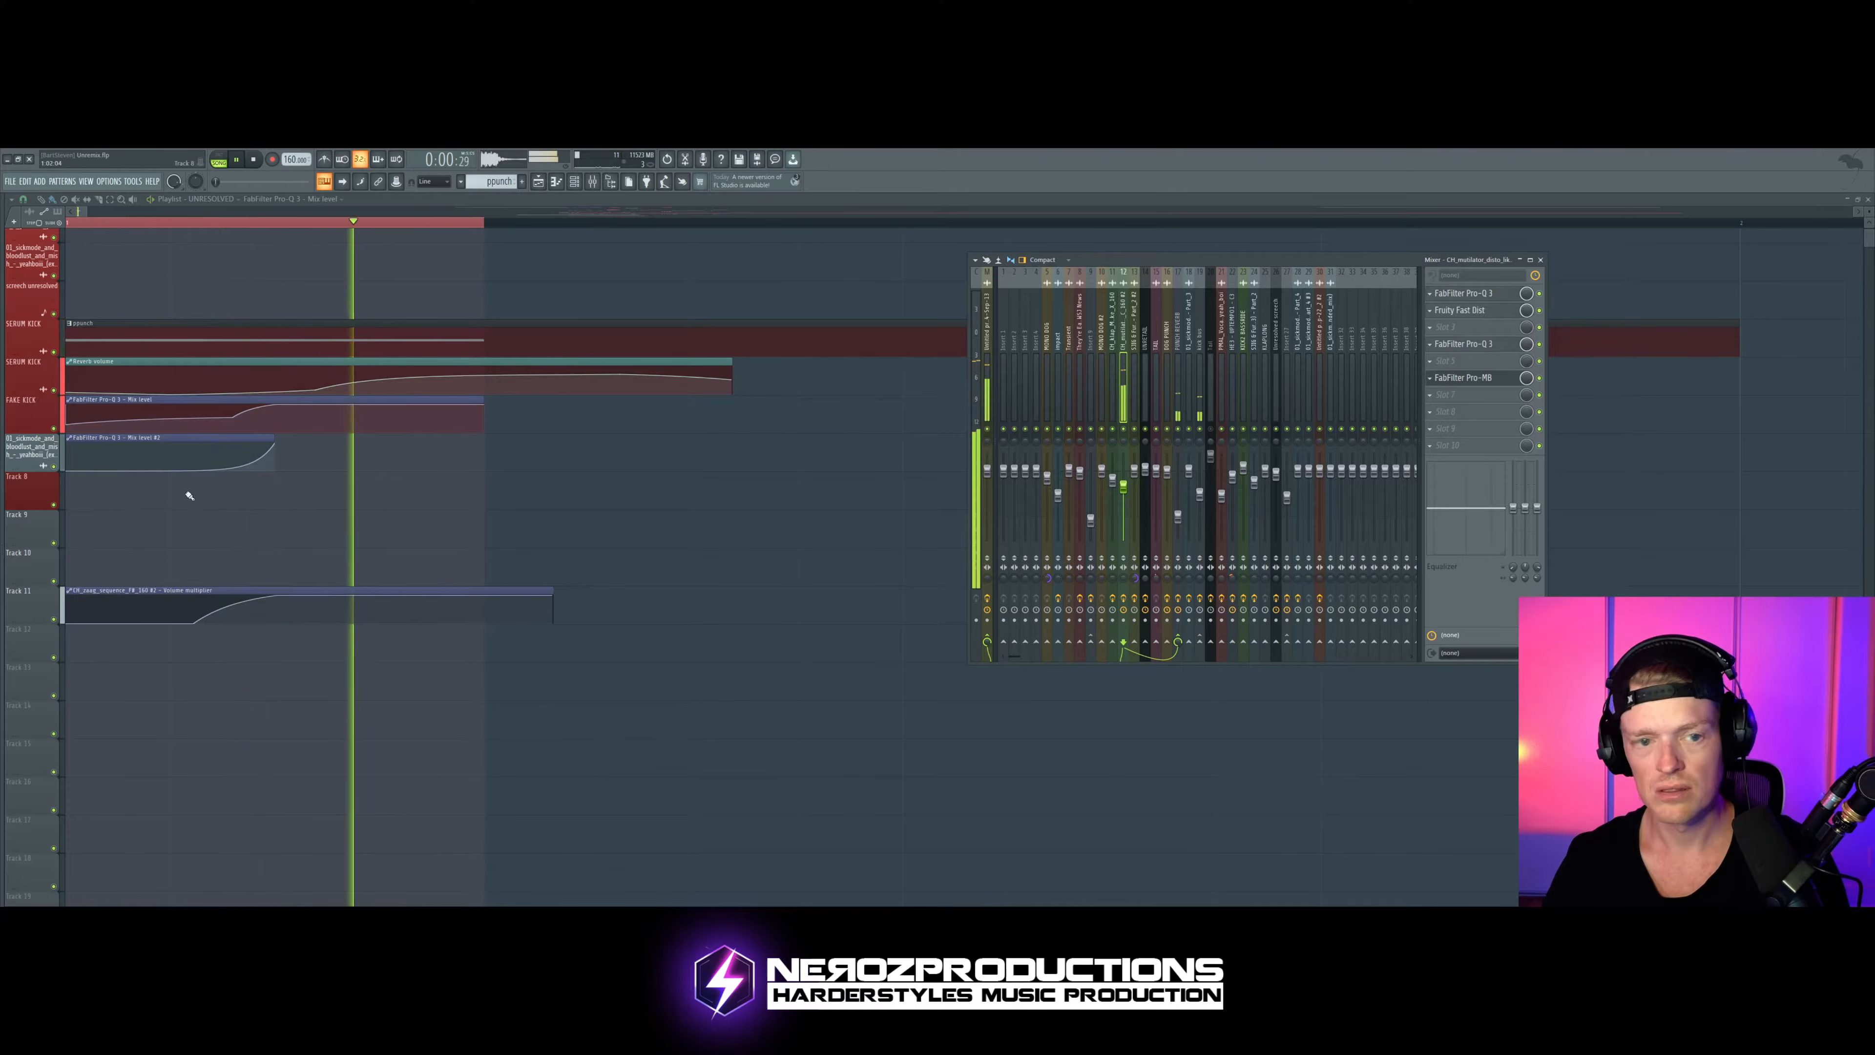
Step: Delete both FabFilter Pro-Q 3 mix level clips from the playlist and move the Volume multiplier clip onto the FAKE KICK track
key(F9)
right_click(409, 428)
key(space)
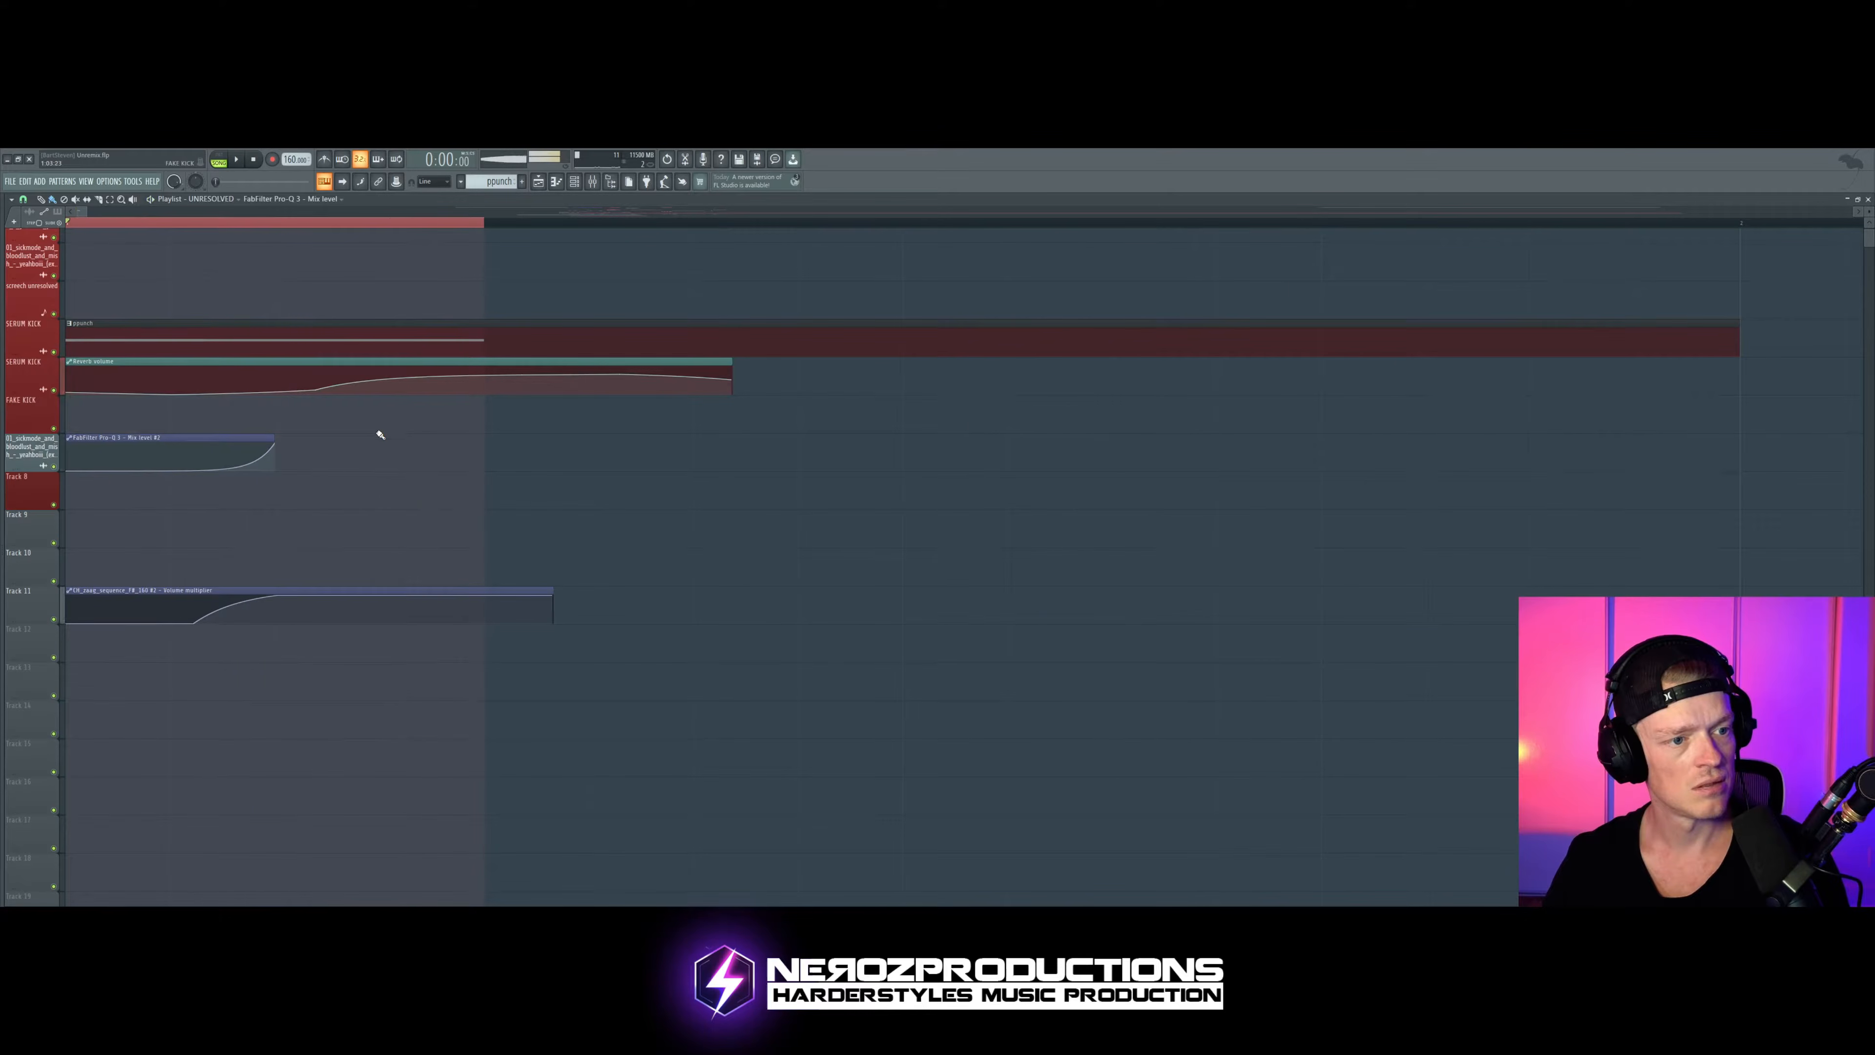
right_click(180, 453)
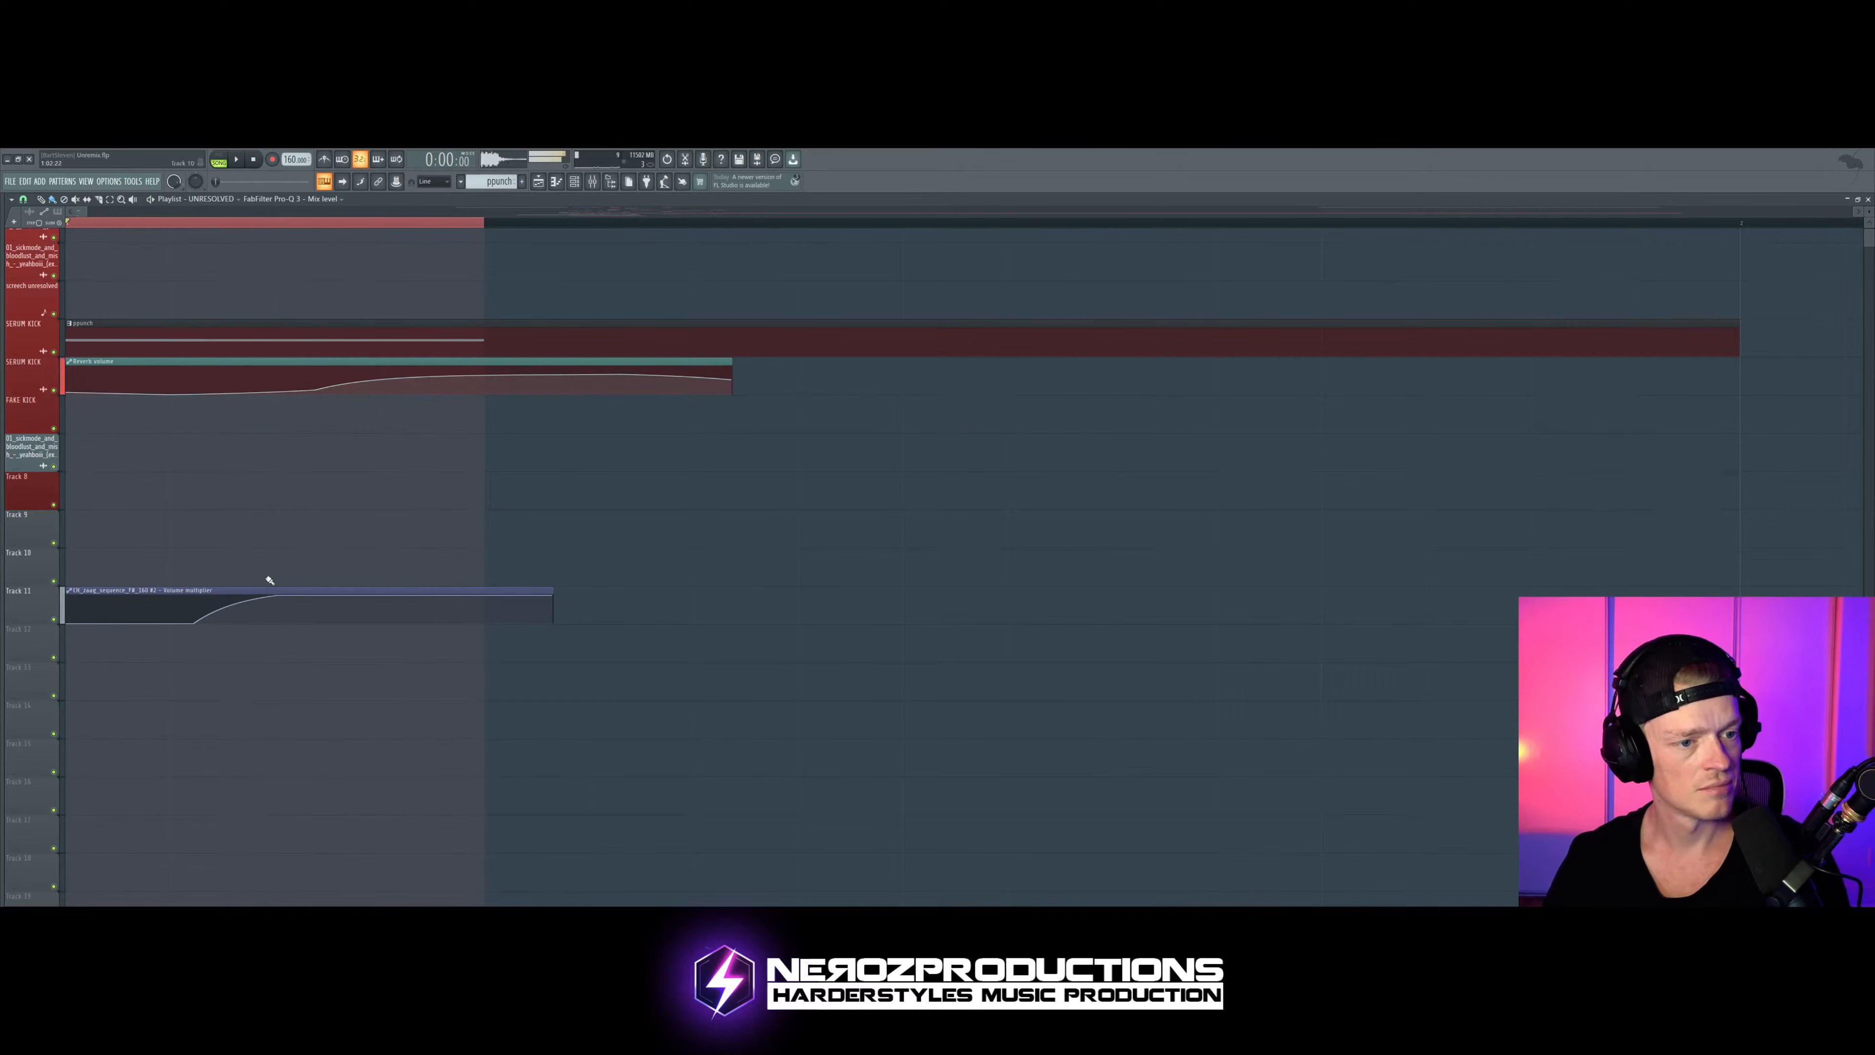
drag(231, 591, 231, 399)
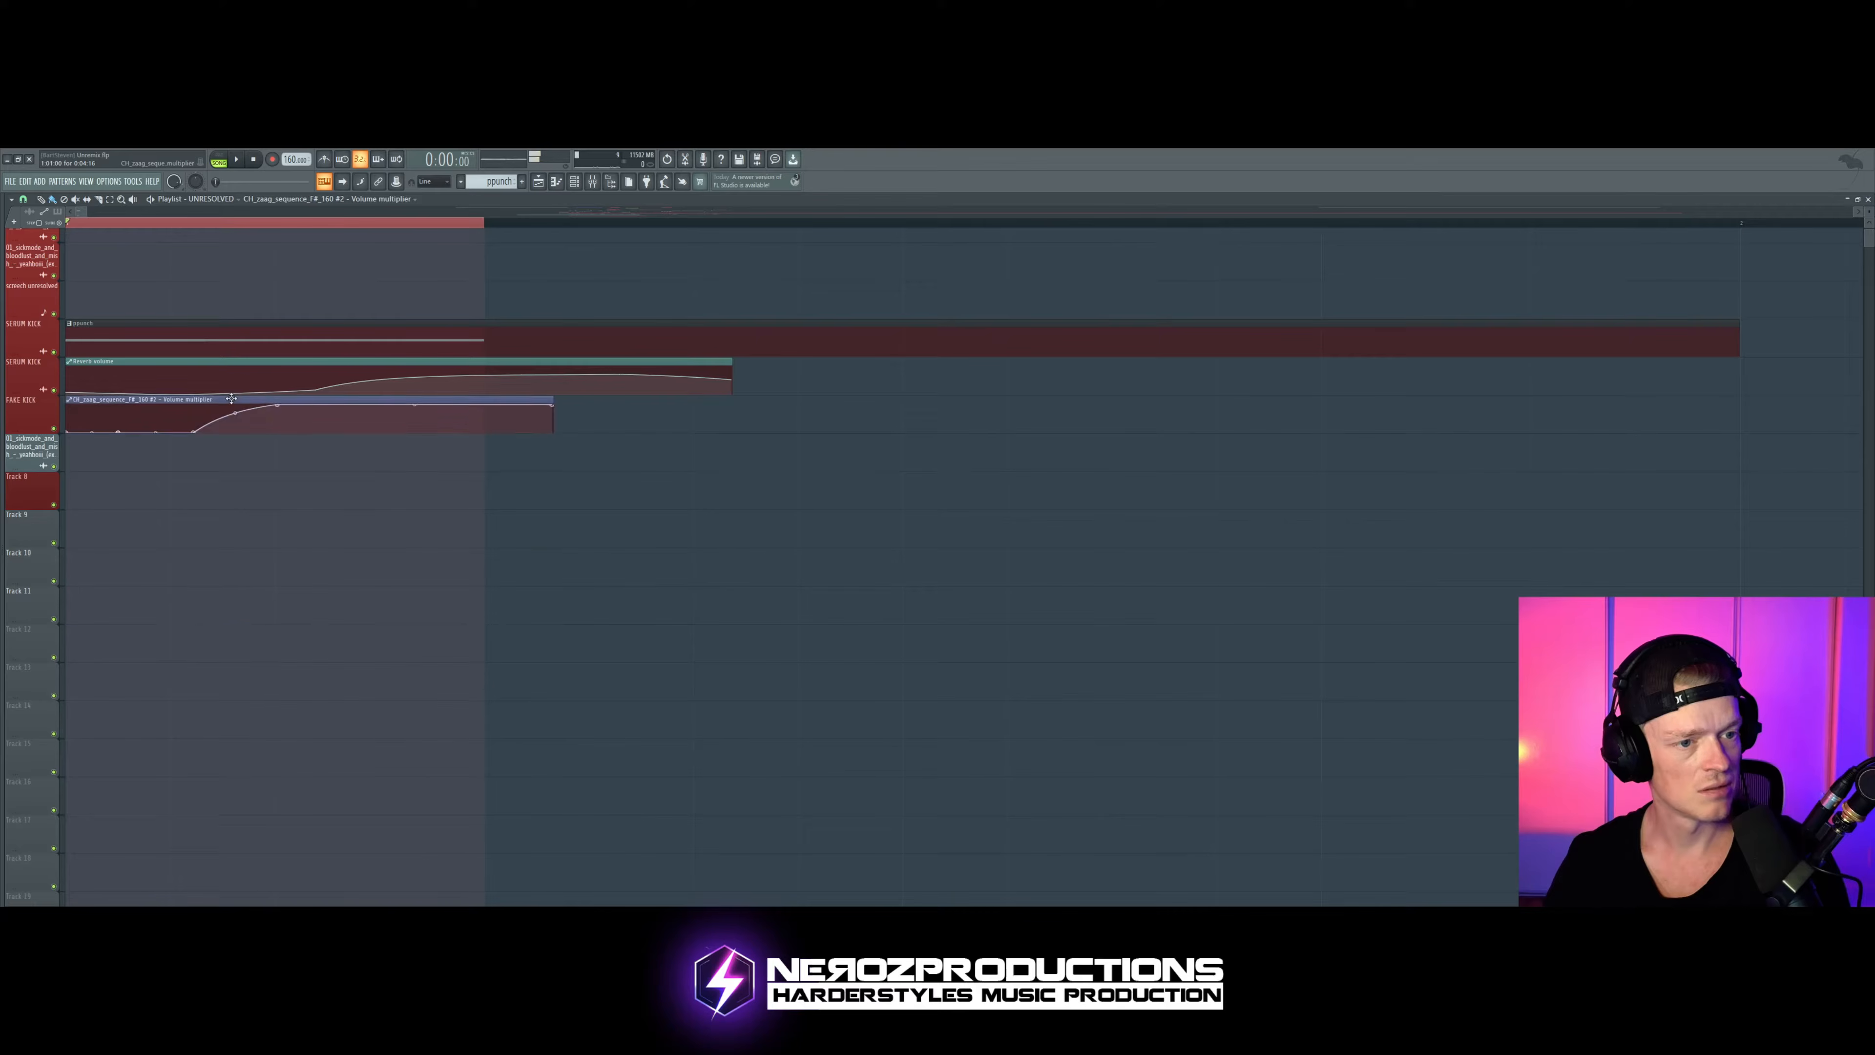
Step: Audition the reduced arrangement from the channel rack and playlist, and reopen the kick's Serum
click(574, 181)
key(space)
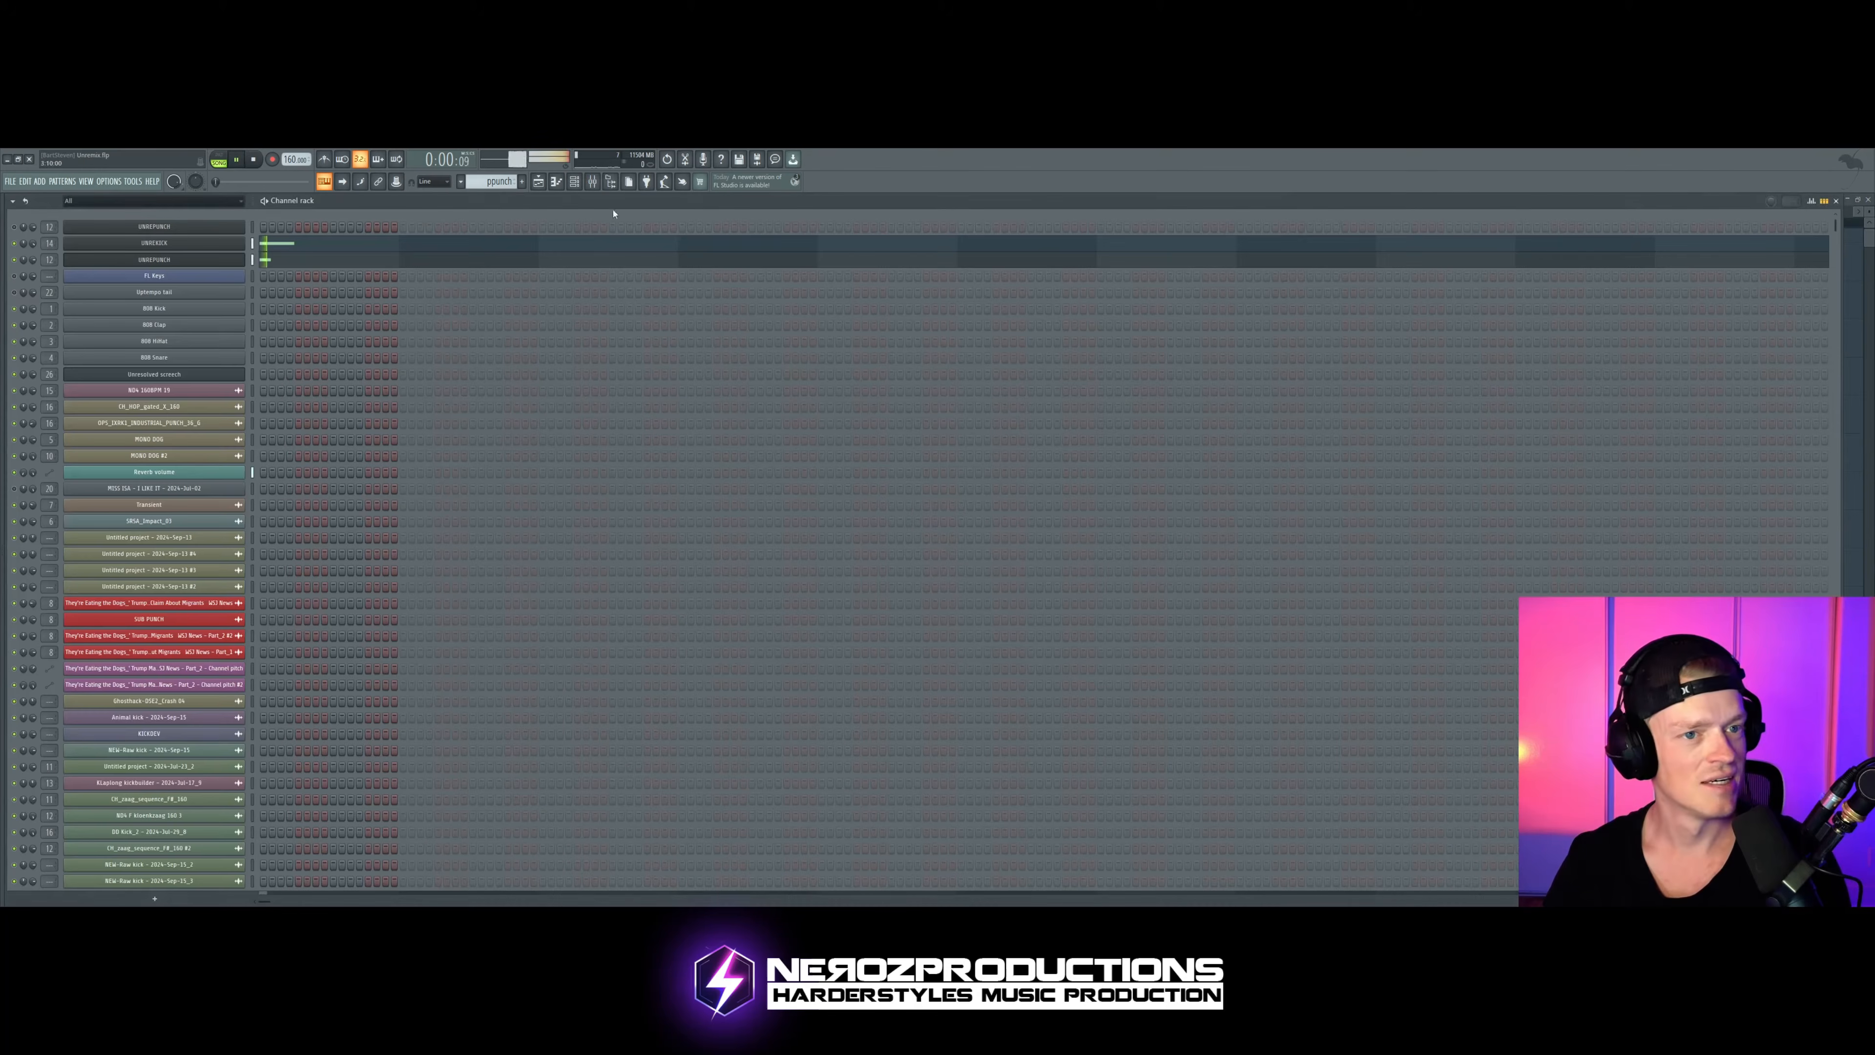
click(538, 181)
key(space)
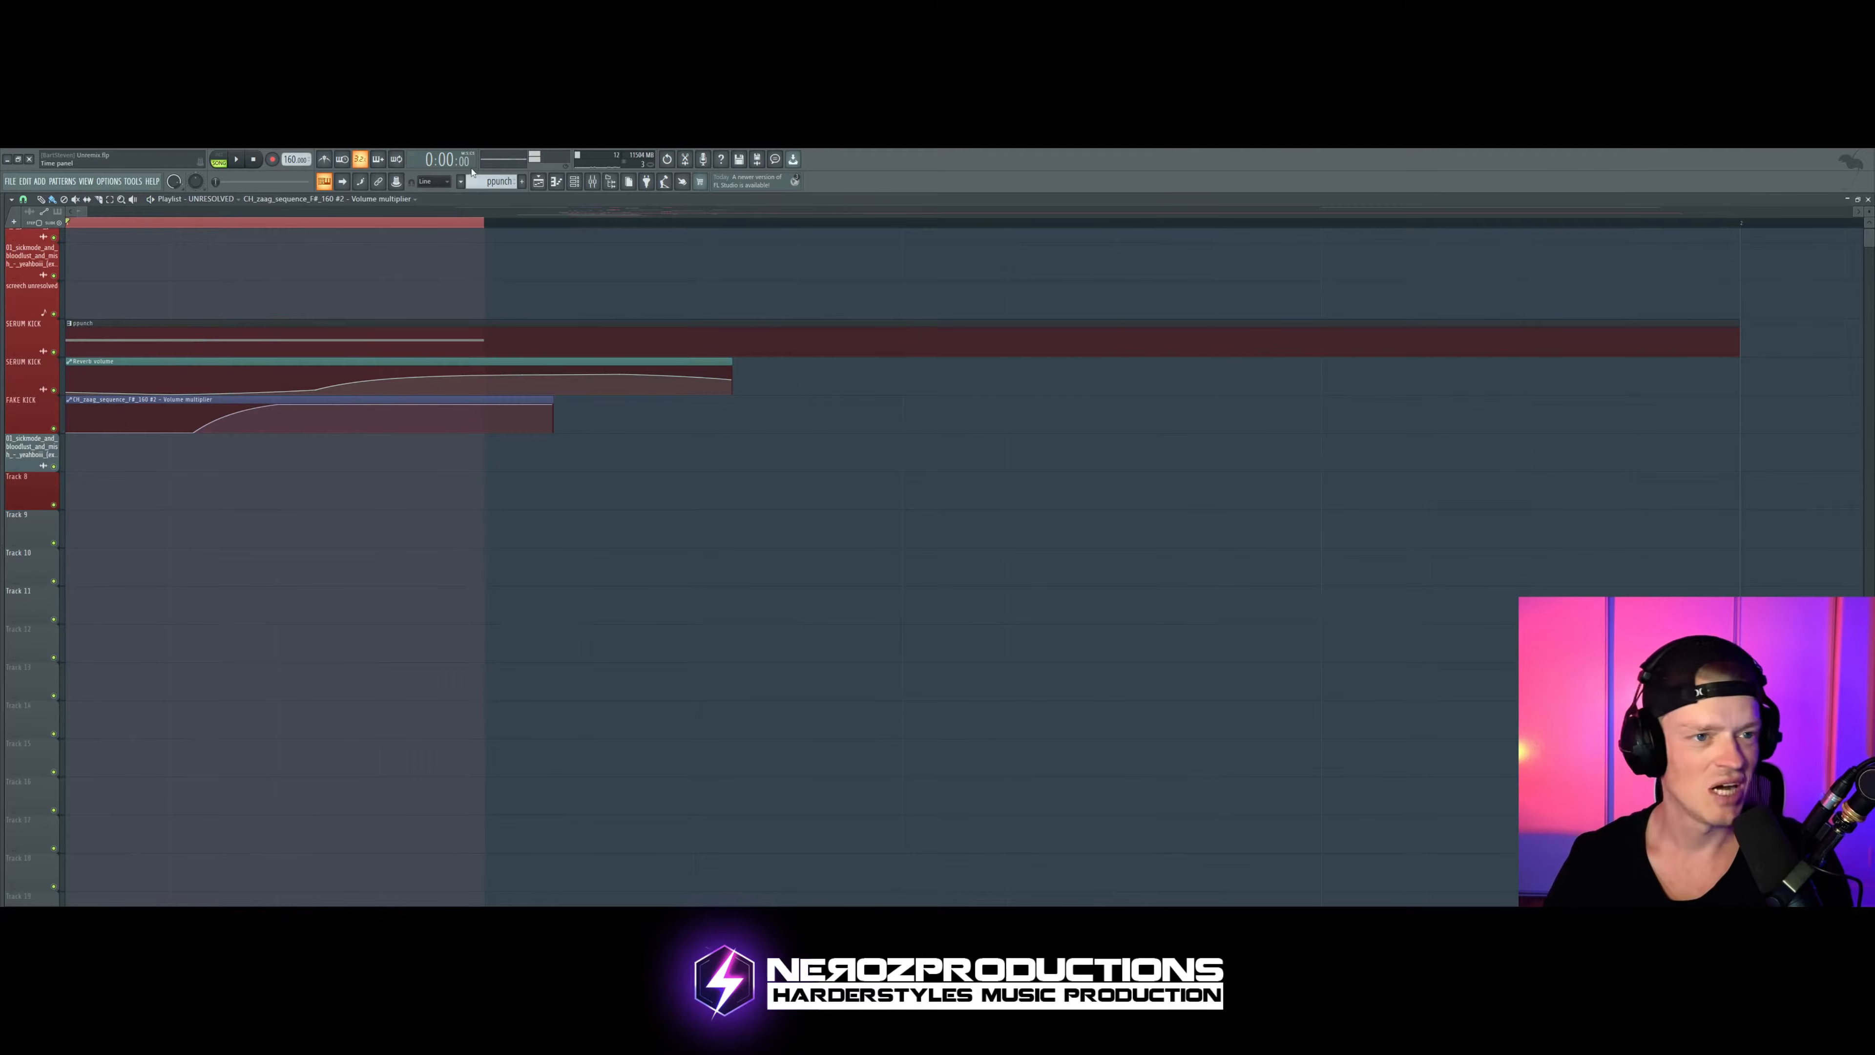
click(574, 181)
click(164, 248)
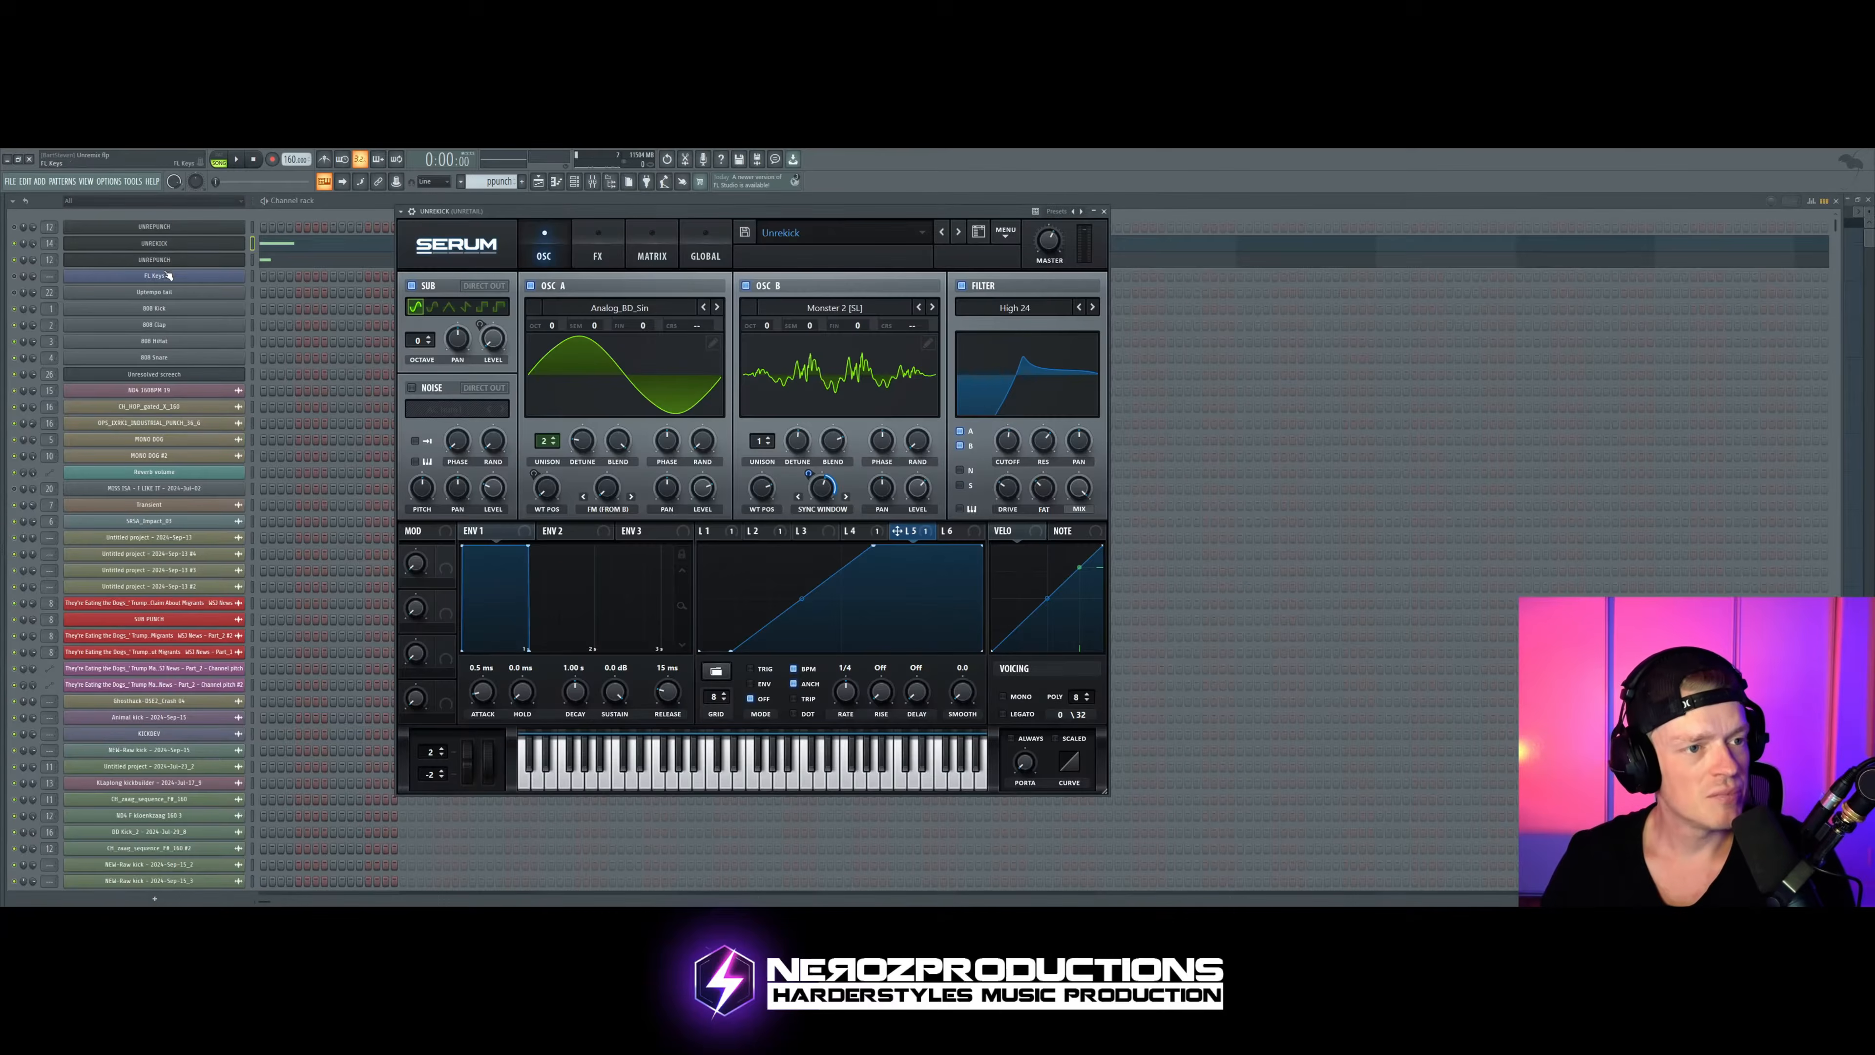